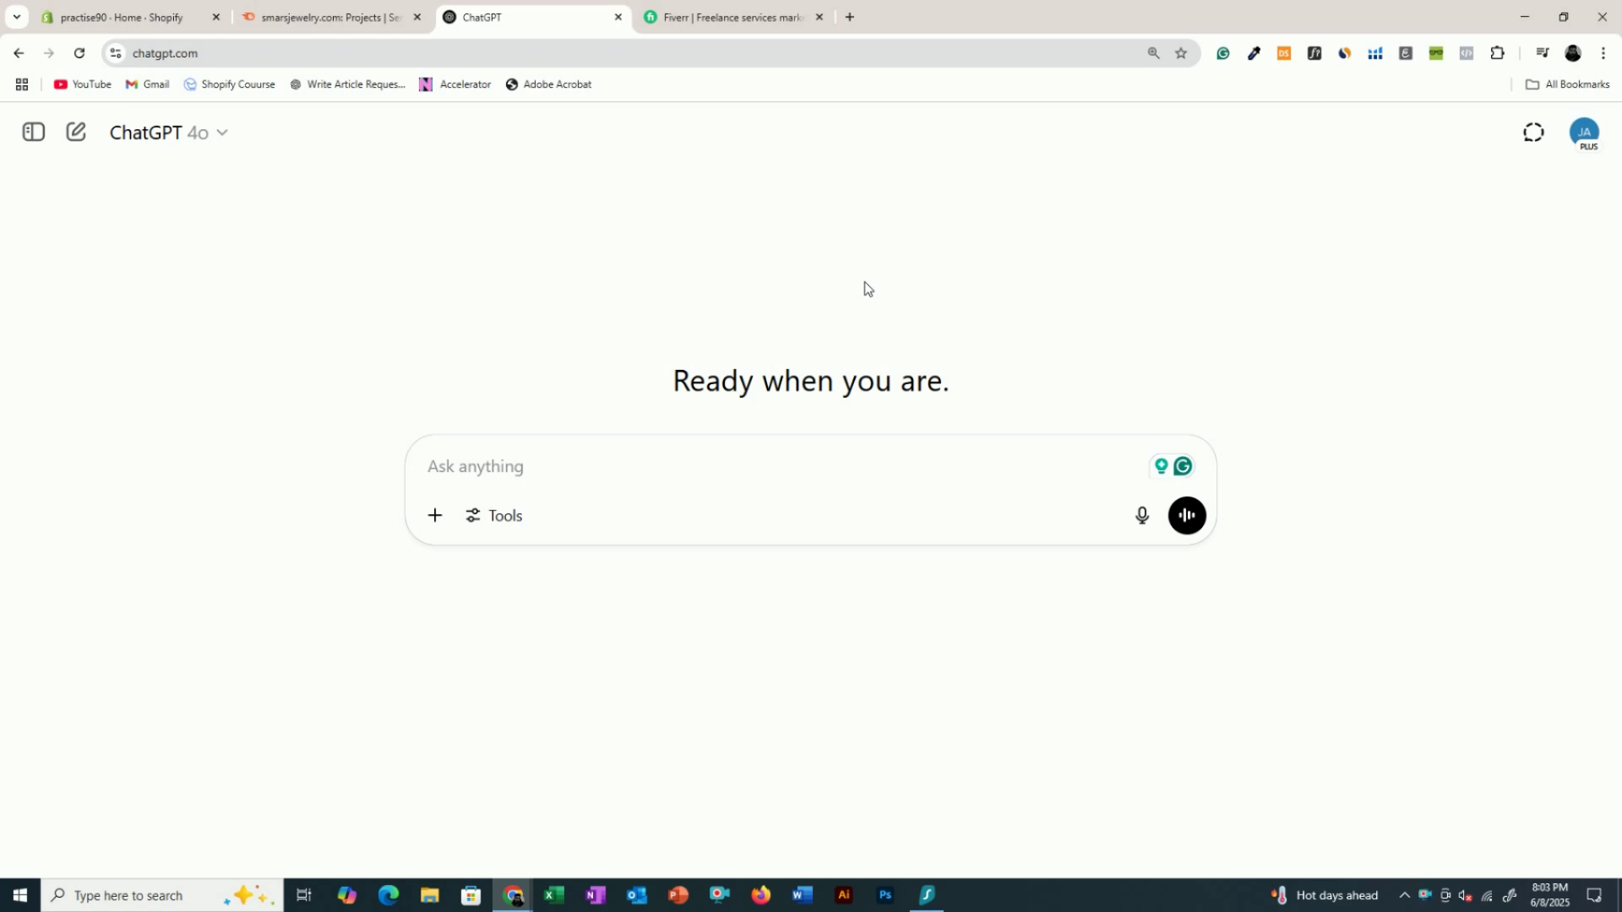
- Open google.com in a new browser tab and search for "whey protein isolate"
left_click(859, 12)
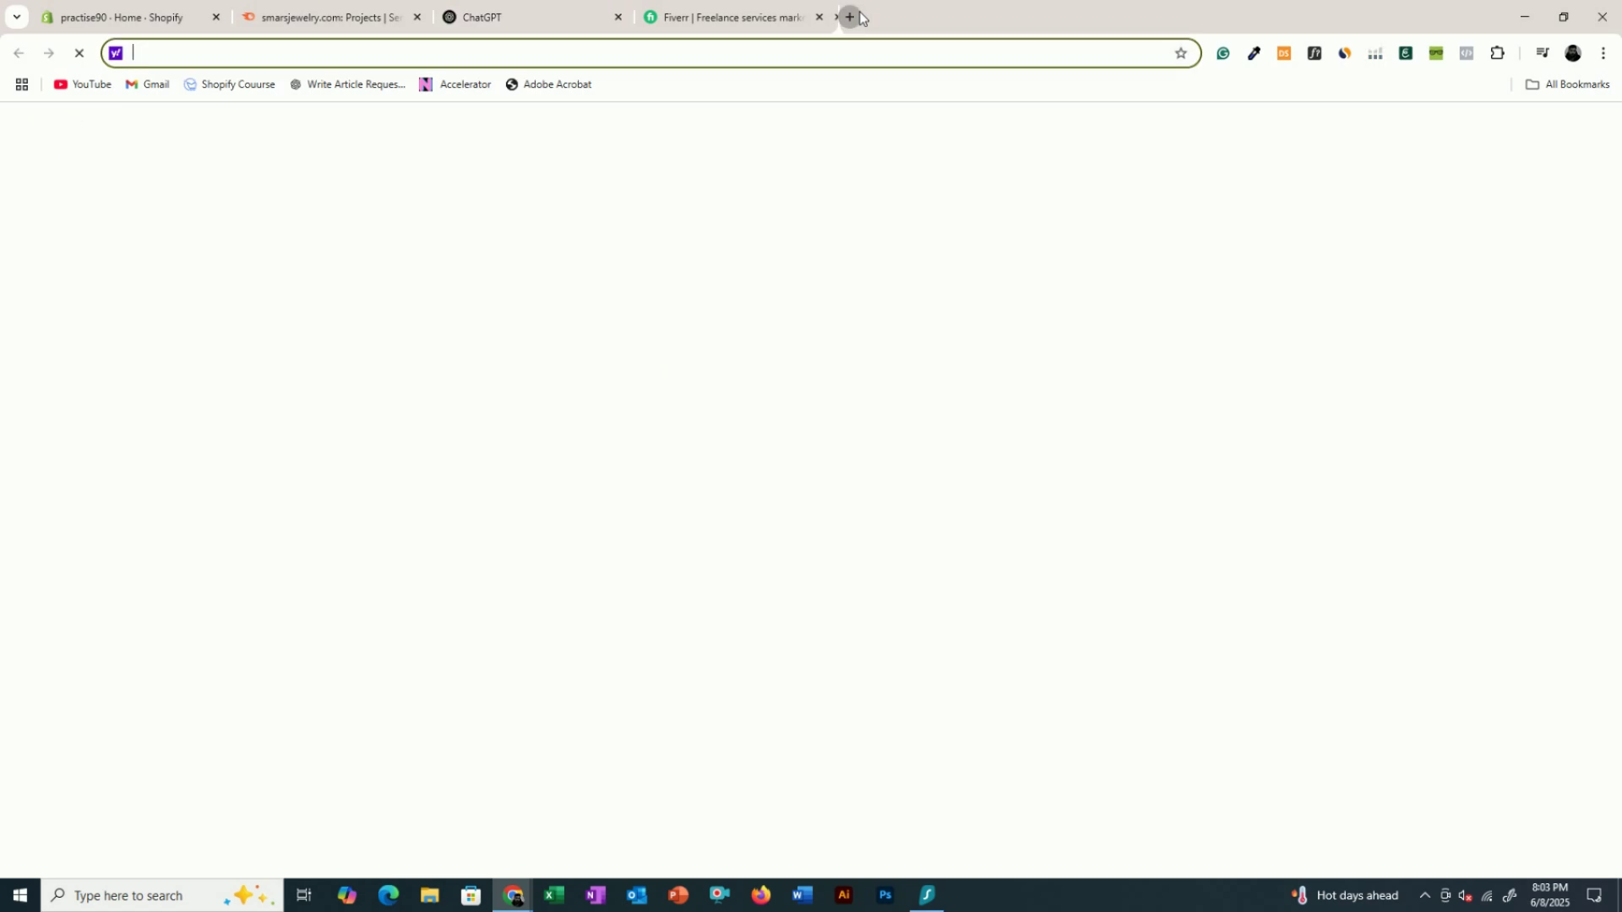
type("google.com")
key("Return")
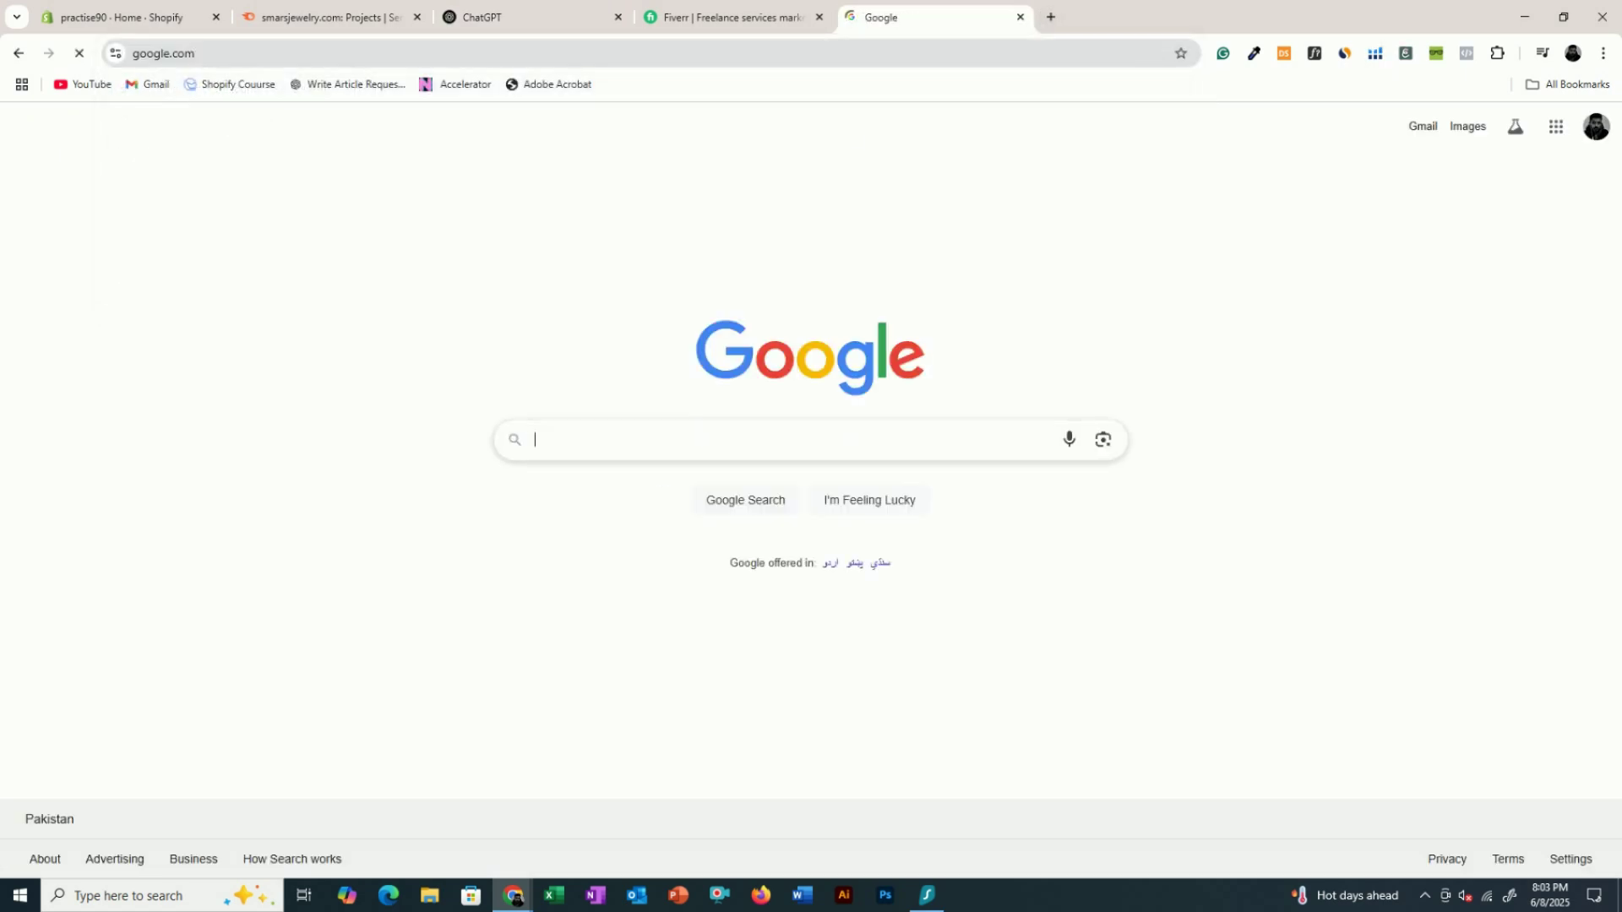
left_click(657, 443)
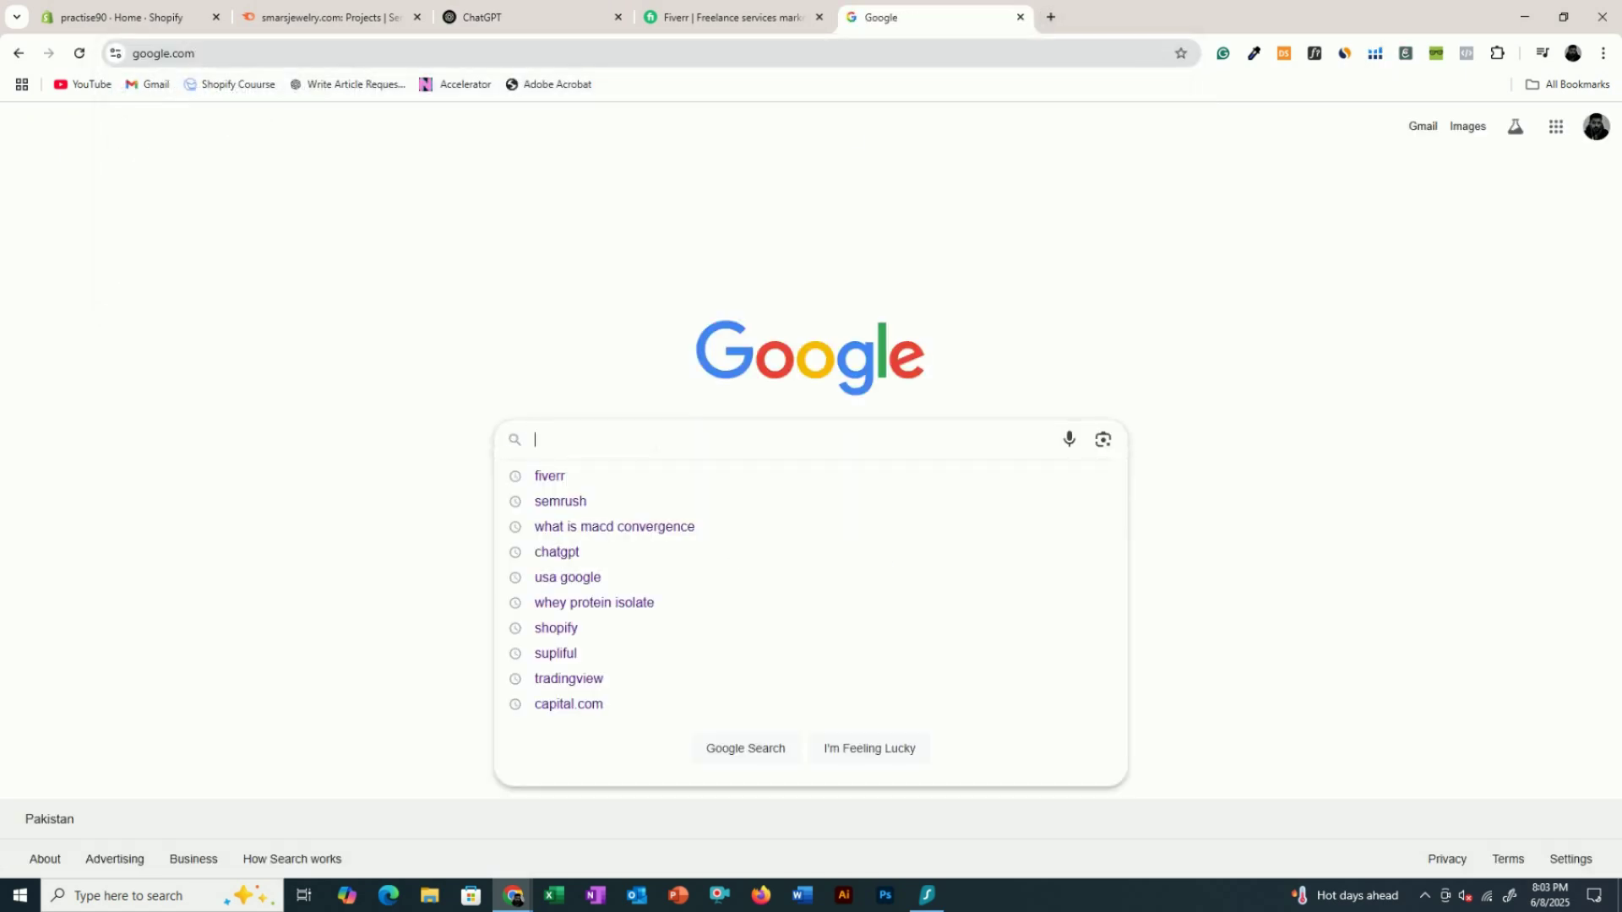
left_click(588, 605)
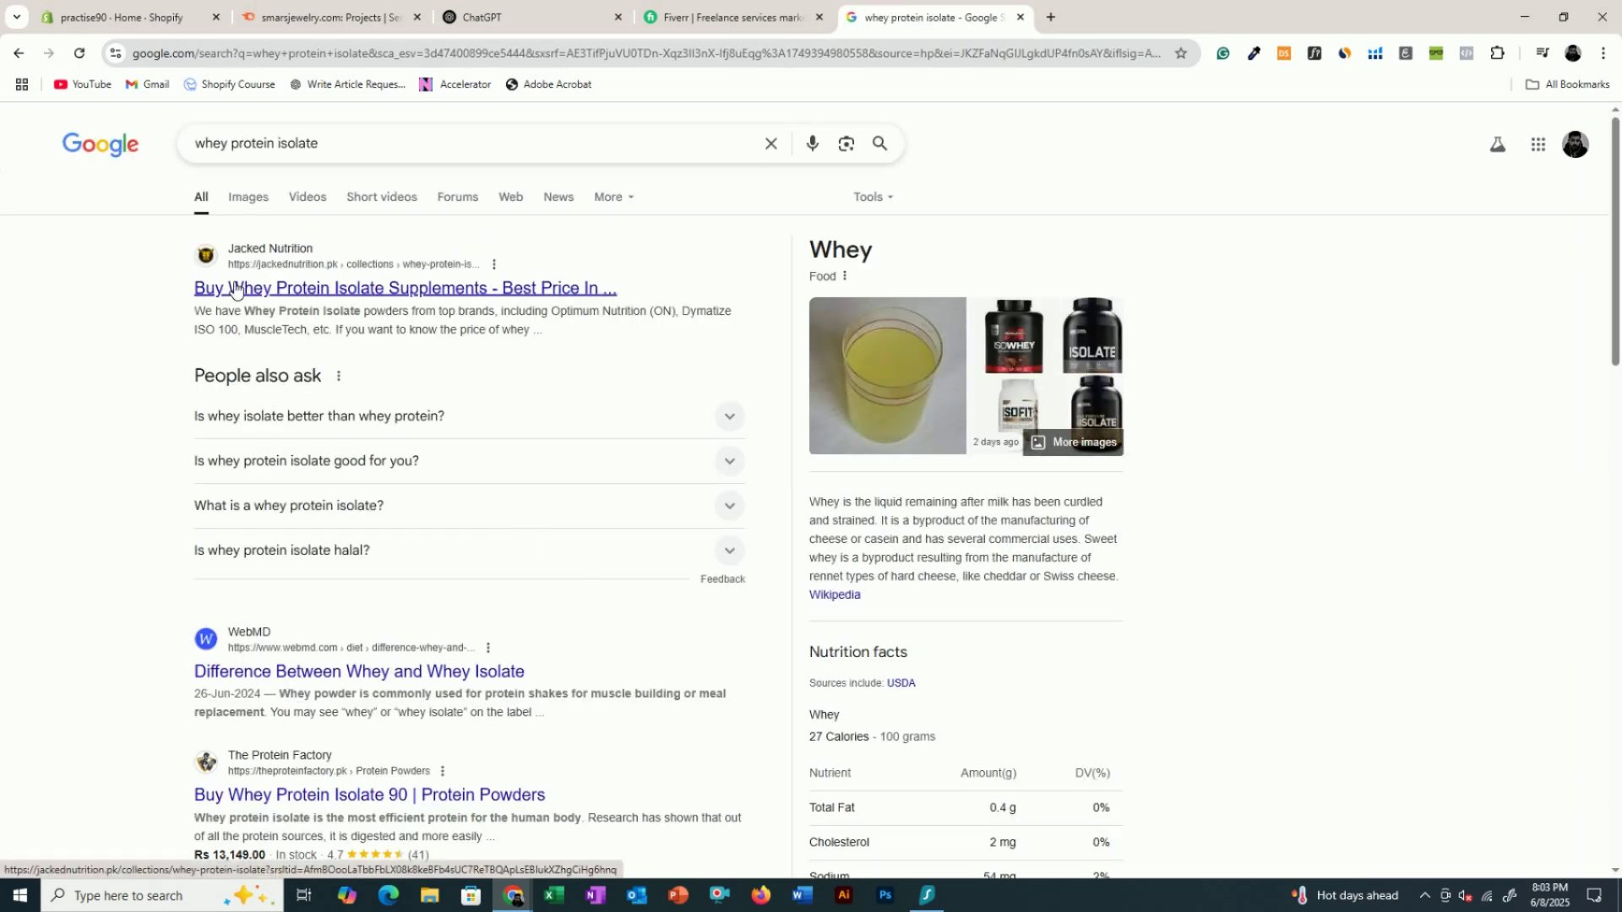
- Open the Jacked Nutrition whey protein isolate result in a separate tab, highlight "collections" in its address, and dismiss the notification request
middle_click(235, 290)
left_click(1124, 15)
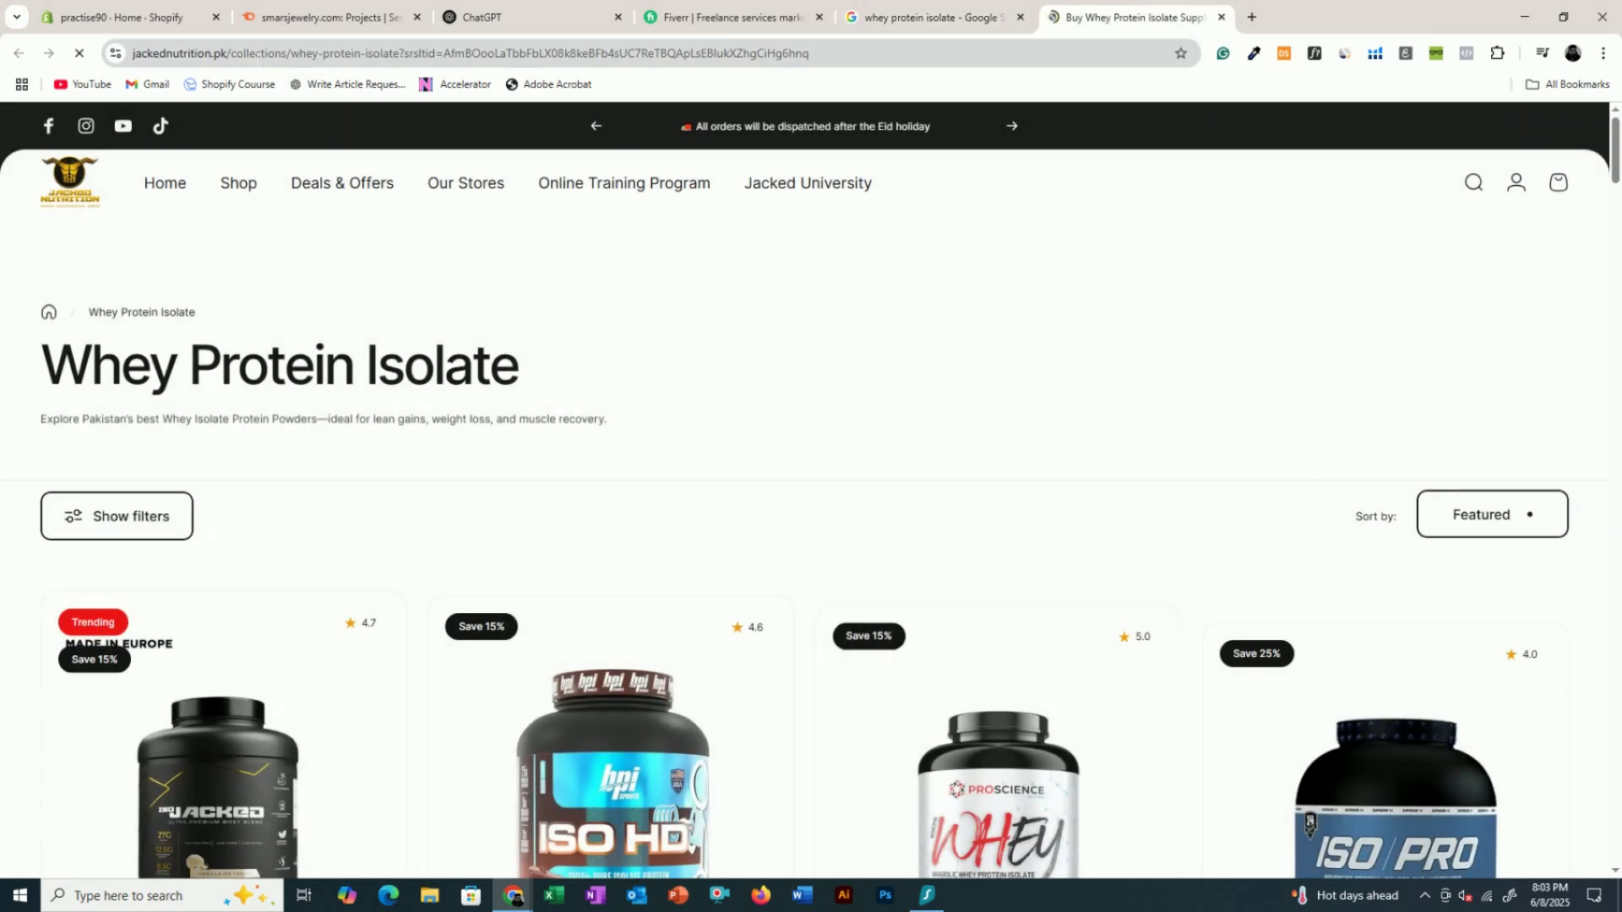
double_click(297, 54)
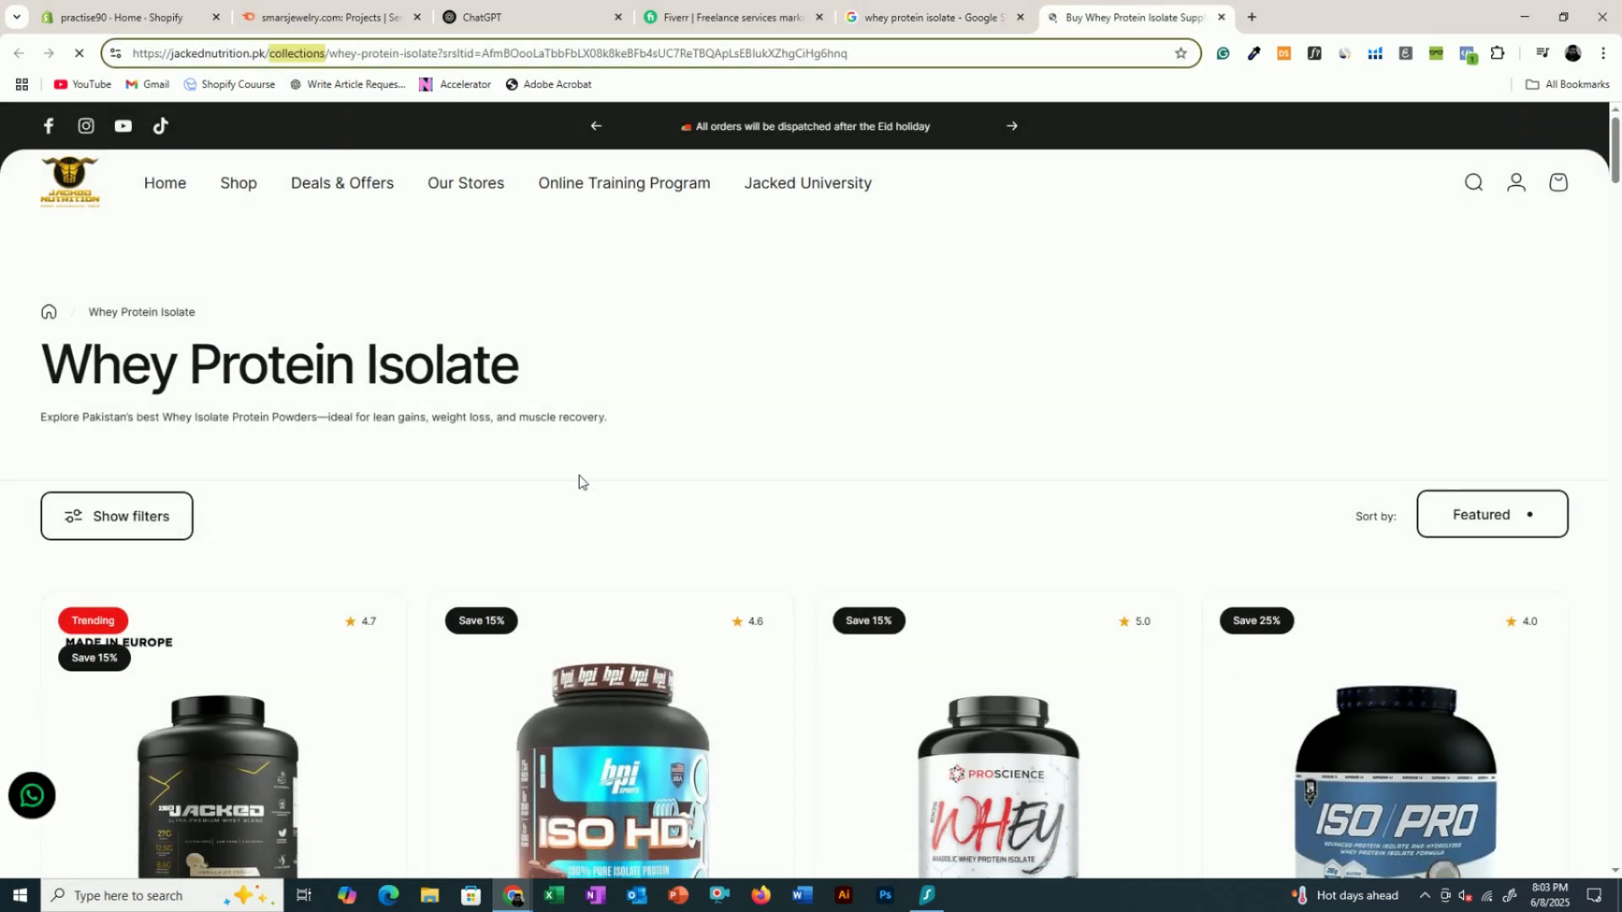
scroll(579, 478, "down", 5)
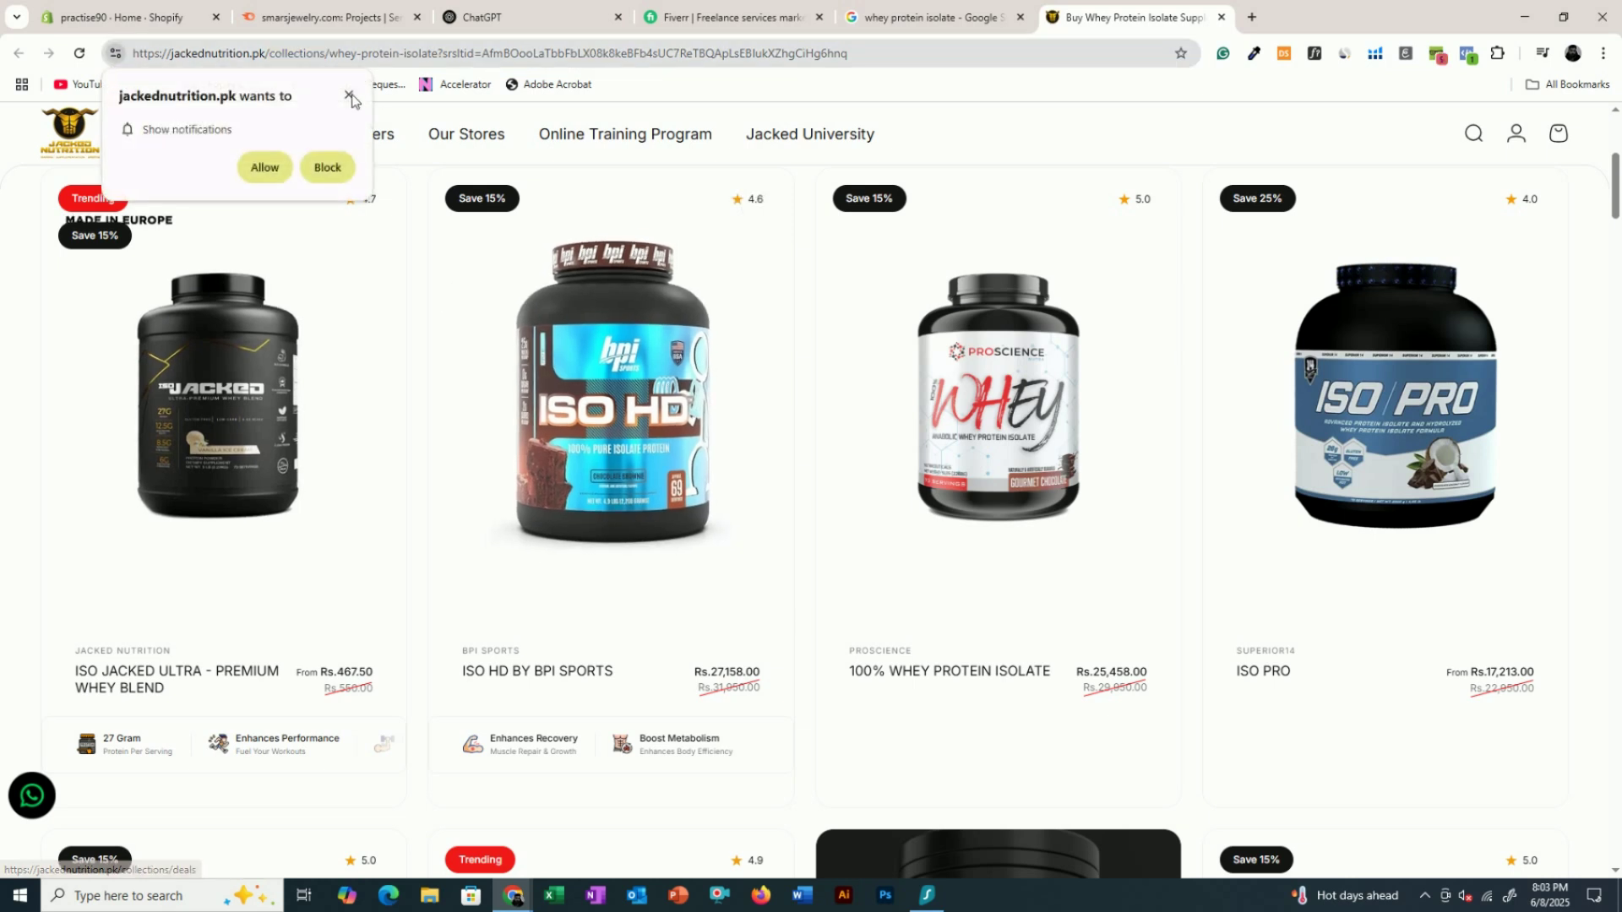
left_click(349, 97)
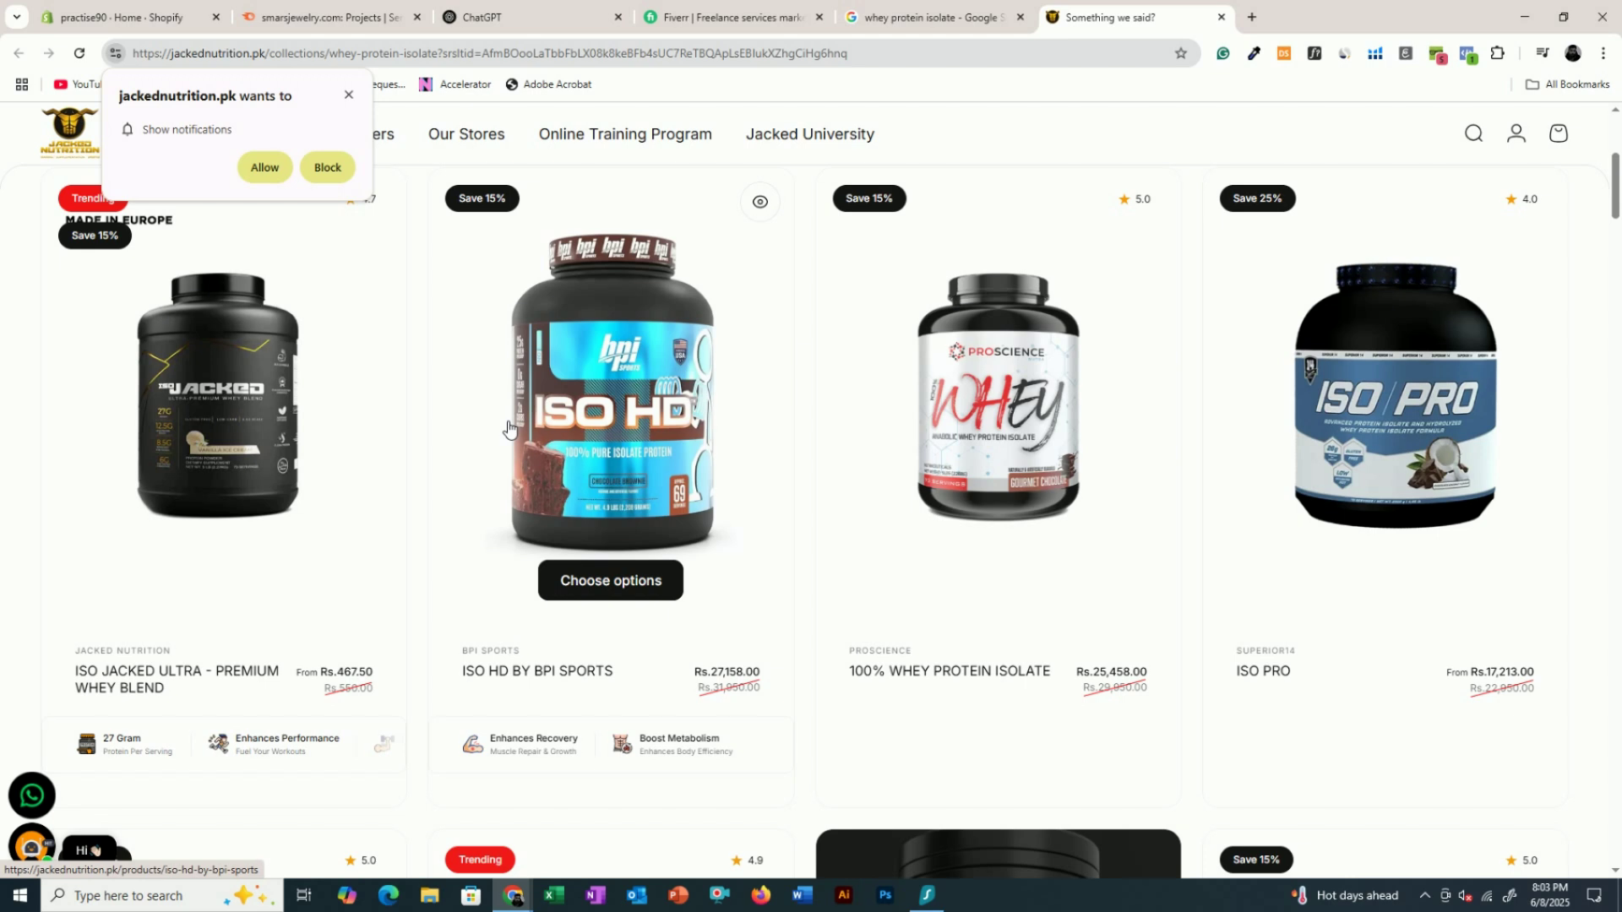
scroll(507, 428, "up", 5)
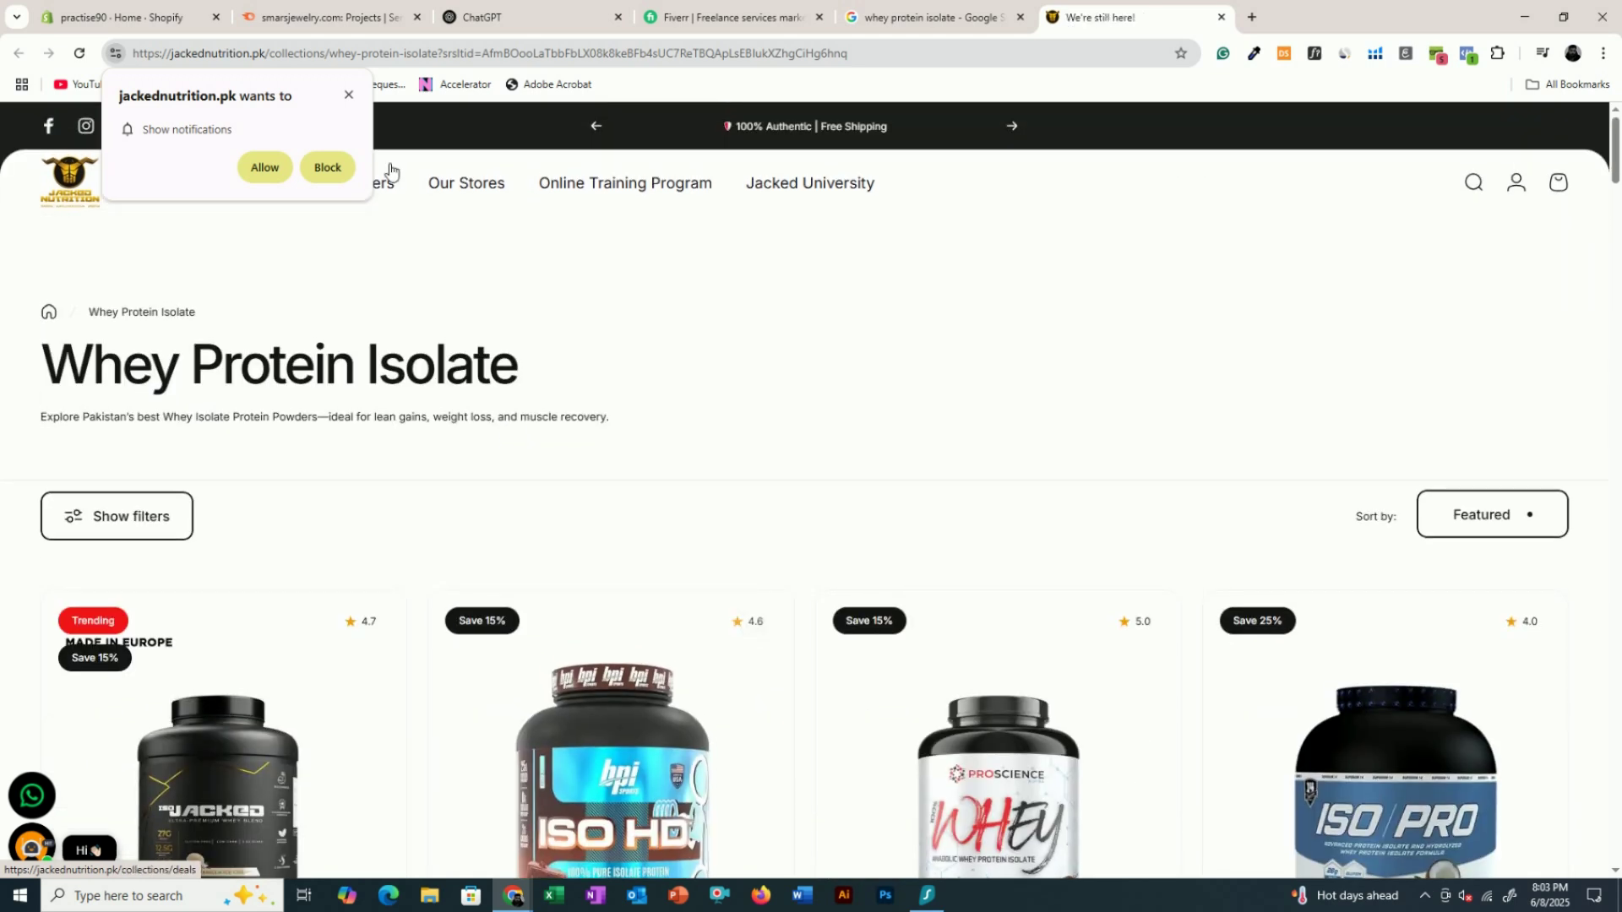
left_click(349, 96)
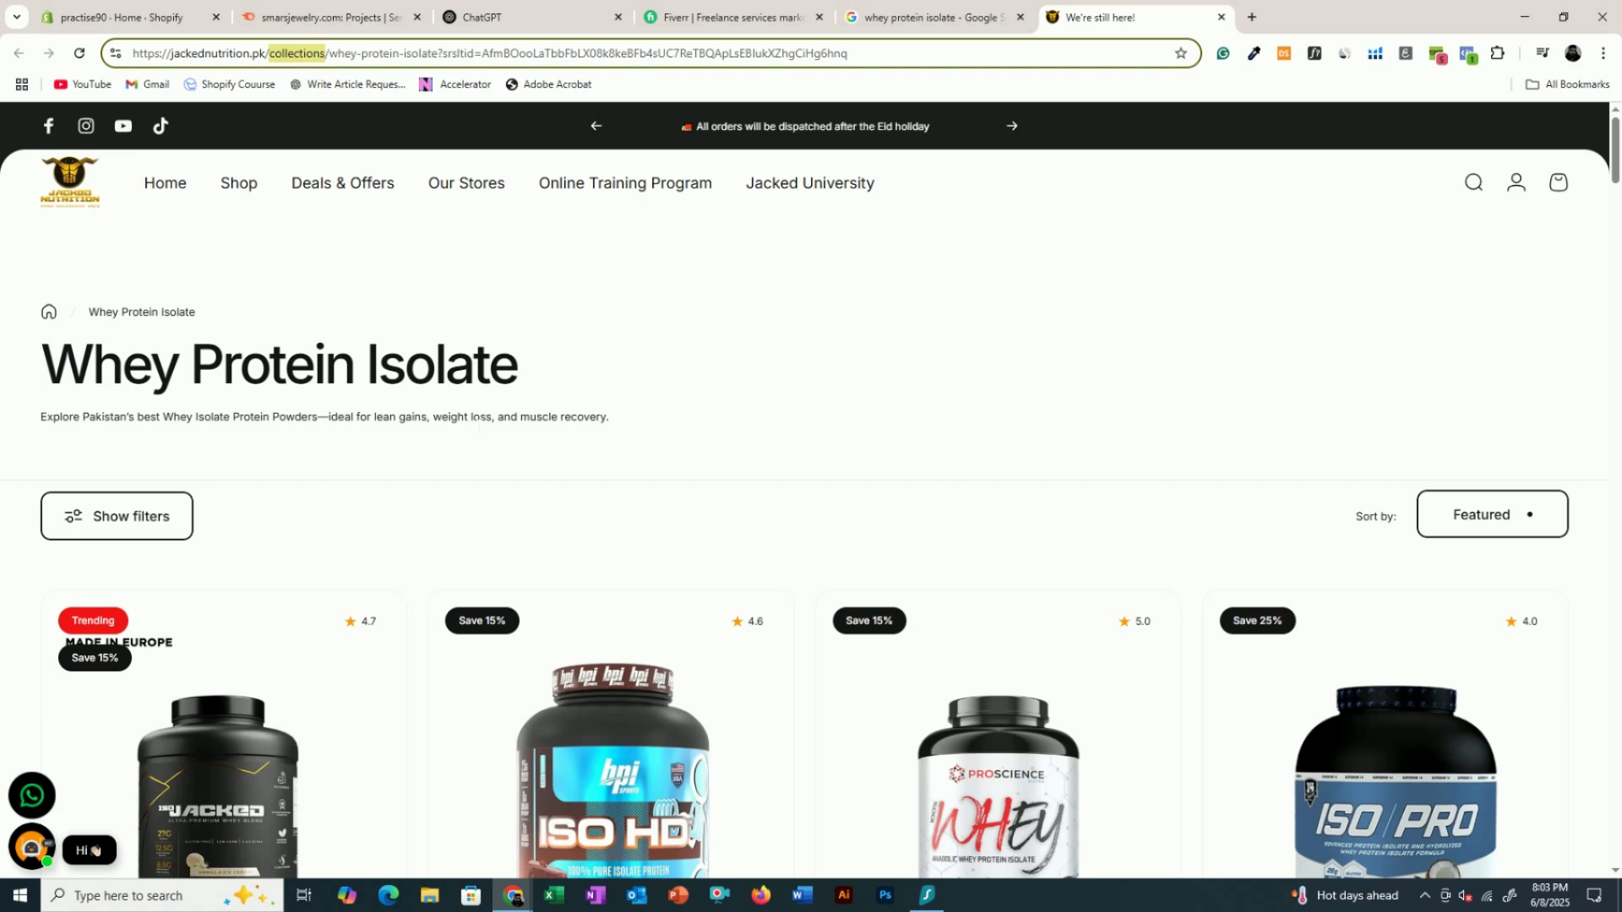
- Examine the collection page from the product grid down through the description text beneath the products
scroll(479, 373, "down", 10)
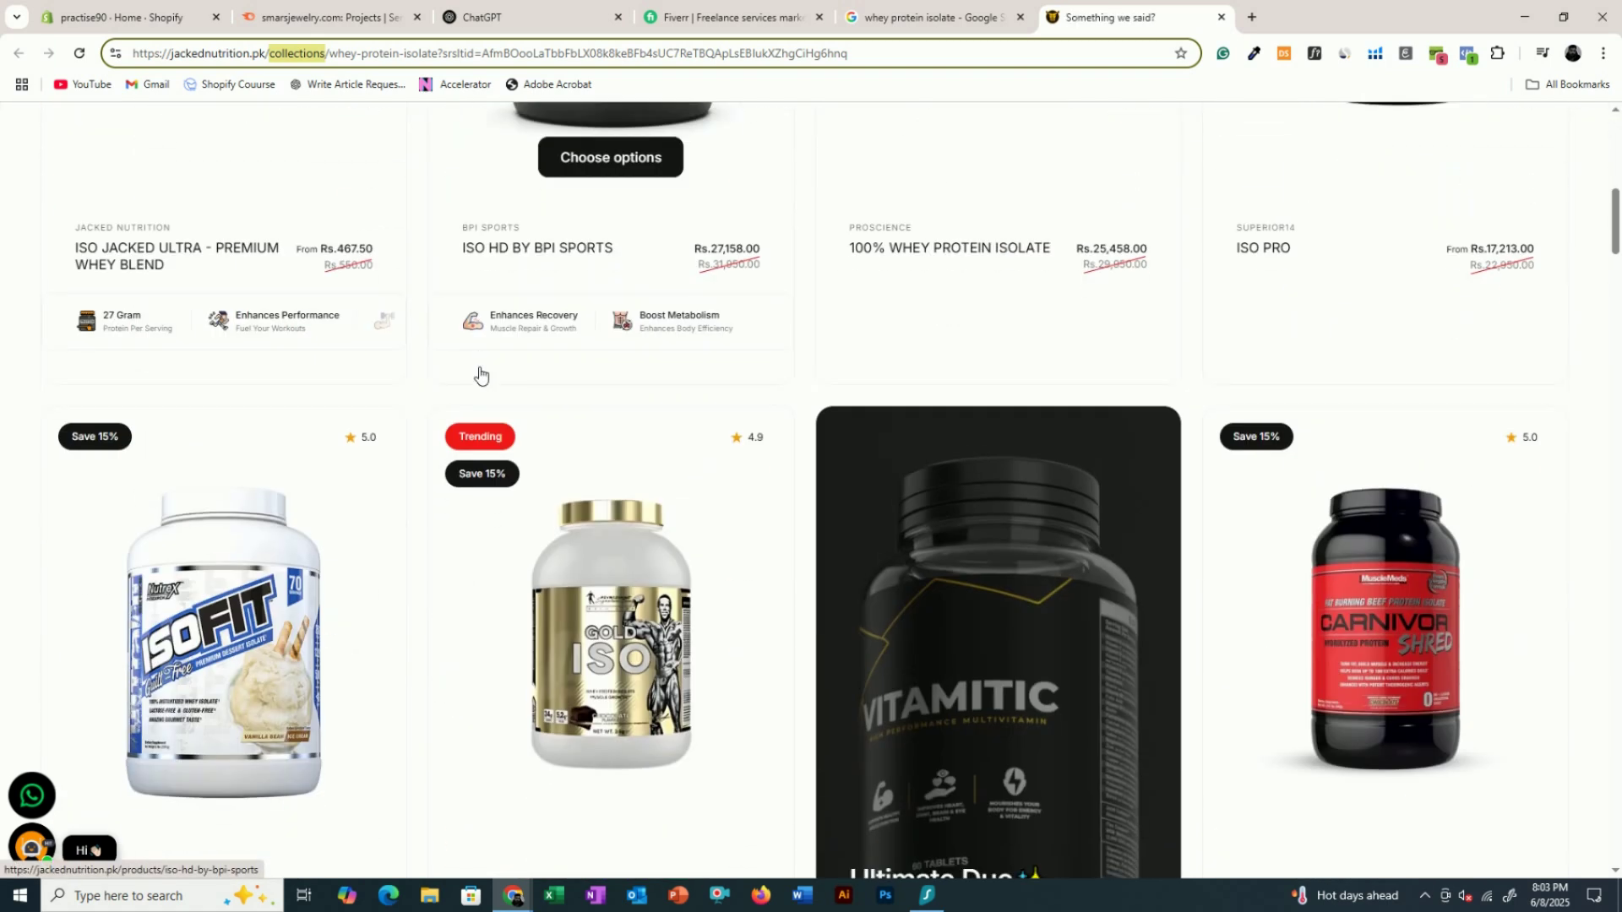
scroll(479, 372, "down", 13)
scroll(474, 369, "down", 20)
scroll(474, 371, "down", 13)
scroll(471, 390, "down", 13)
scroll(471, 389, "up", 6)
scroll(470, 389, "down", 4)
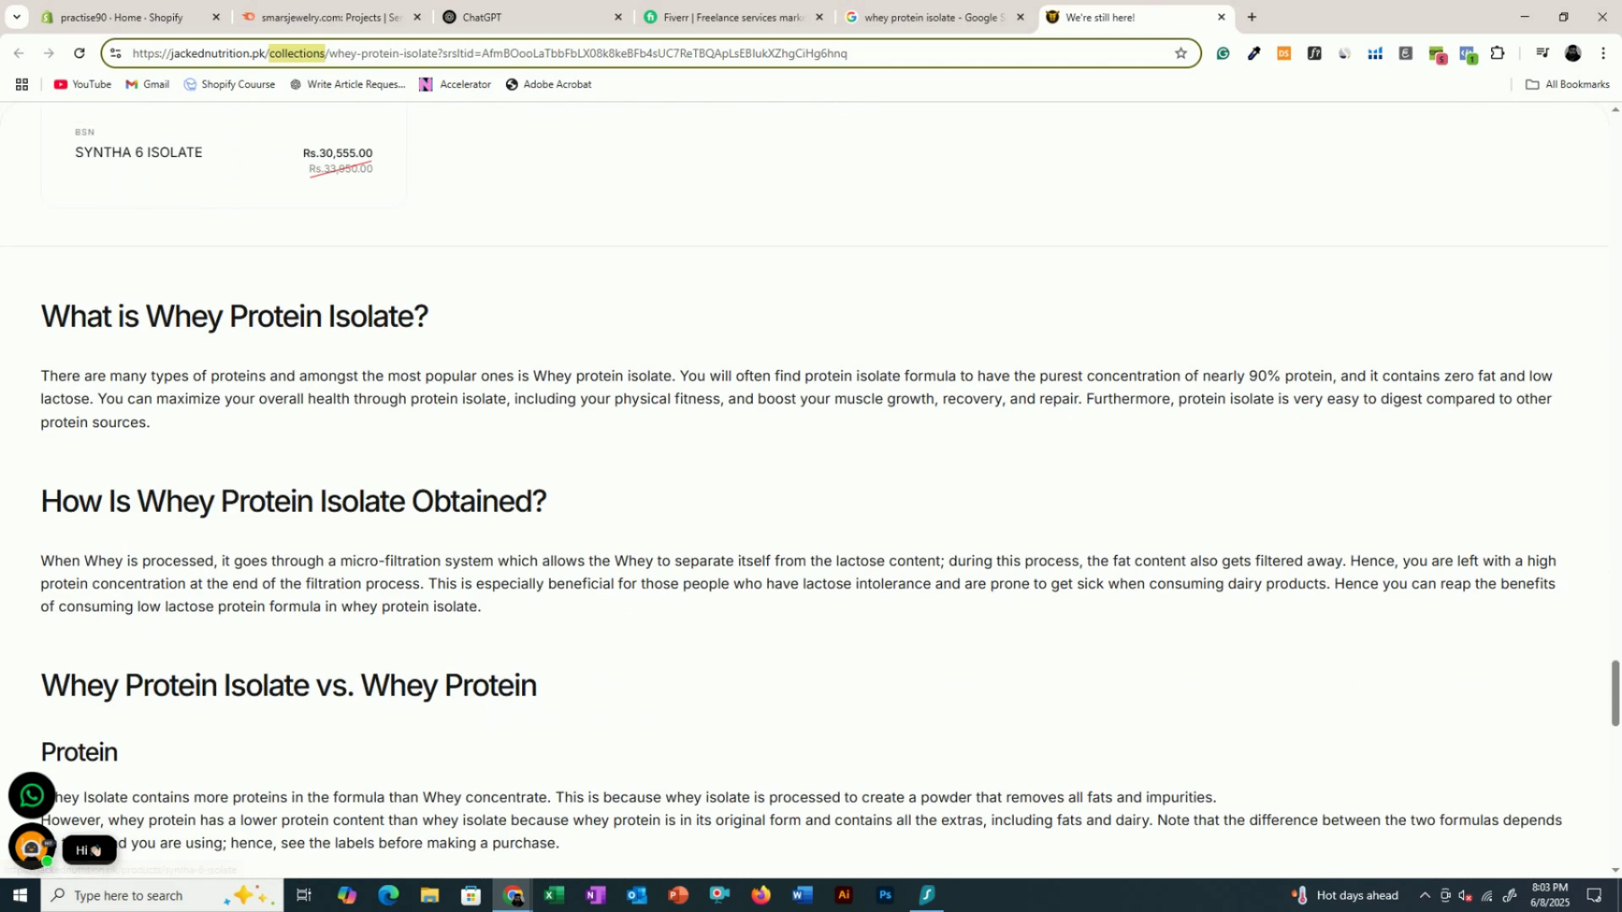
left_click_drag(37, 309, 431, 503)
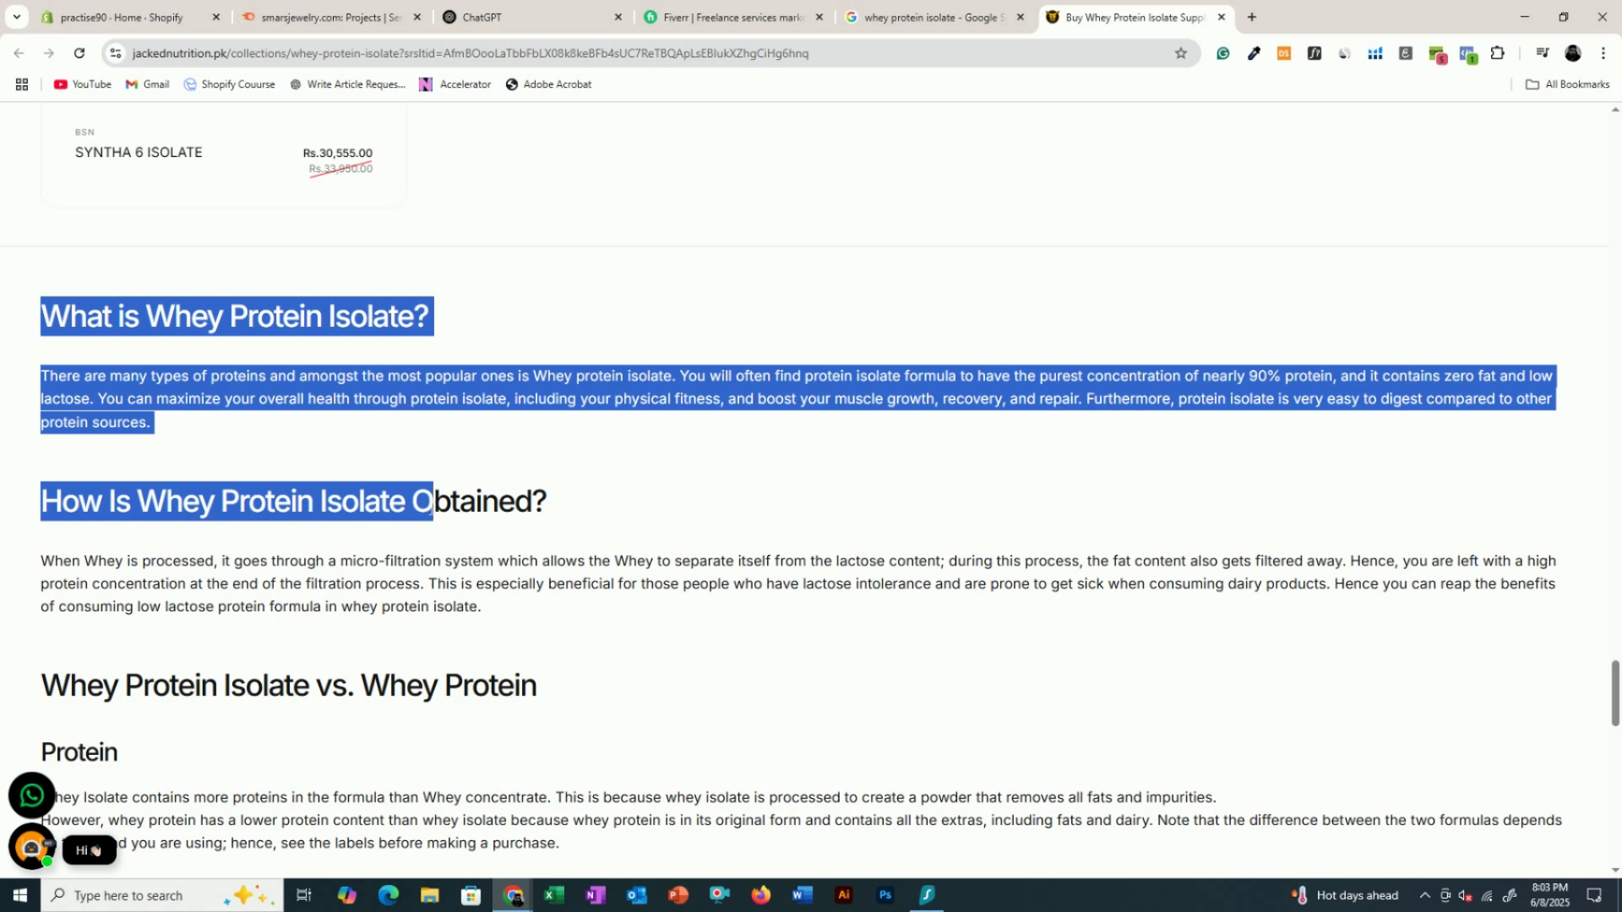
scroll(391, 428, "down", 8)
left_click_drag(150, 271, 369, 474)
scroll(274, 566, "down", 10)
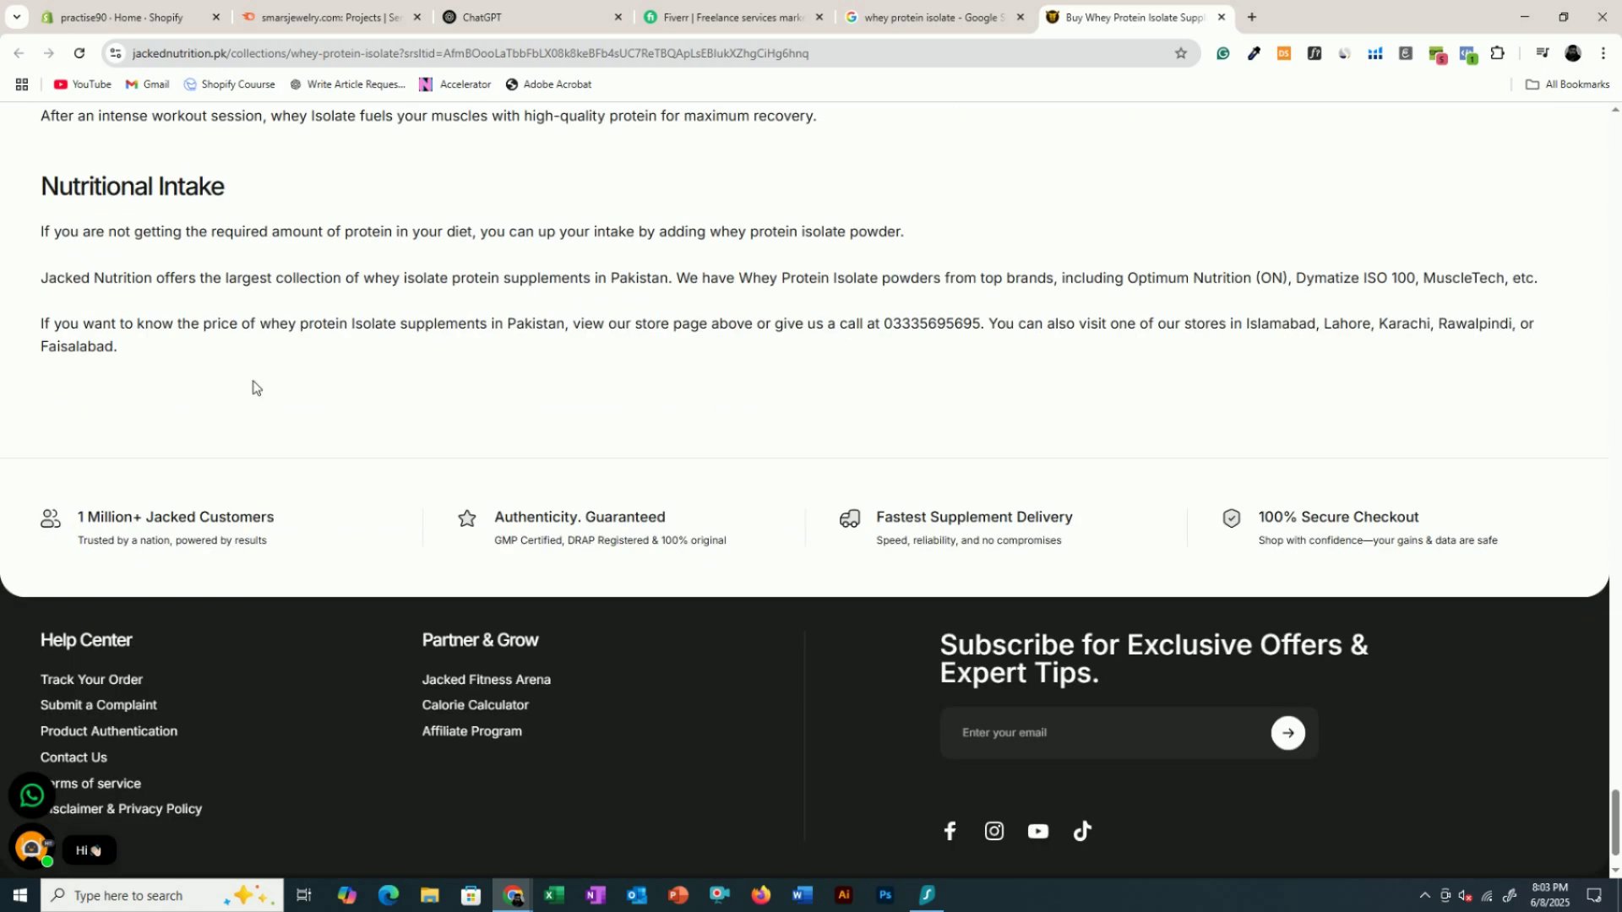
- Review keyword use in the collection description, highlighting "Whey Protein Isolate" in the headings and opening paragraph, plus "90% protein"
scroll(253, 387, "up", 12)
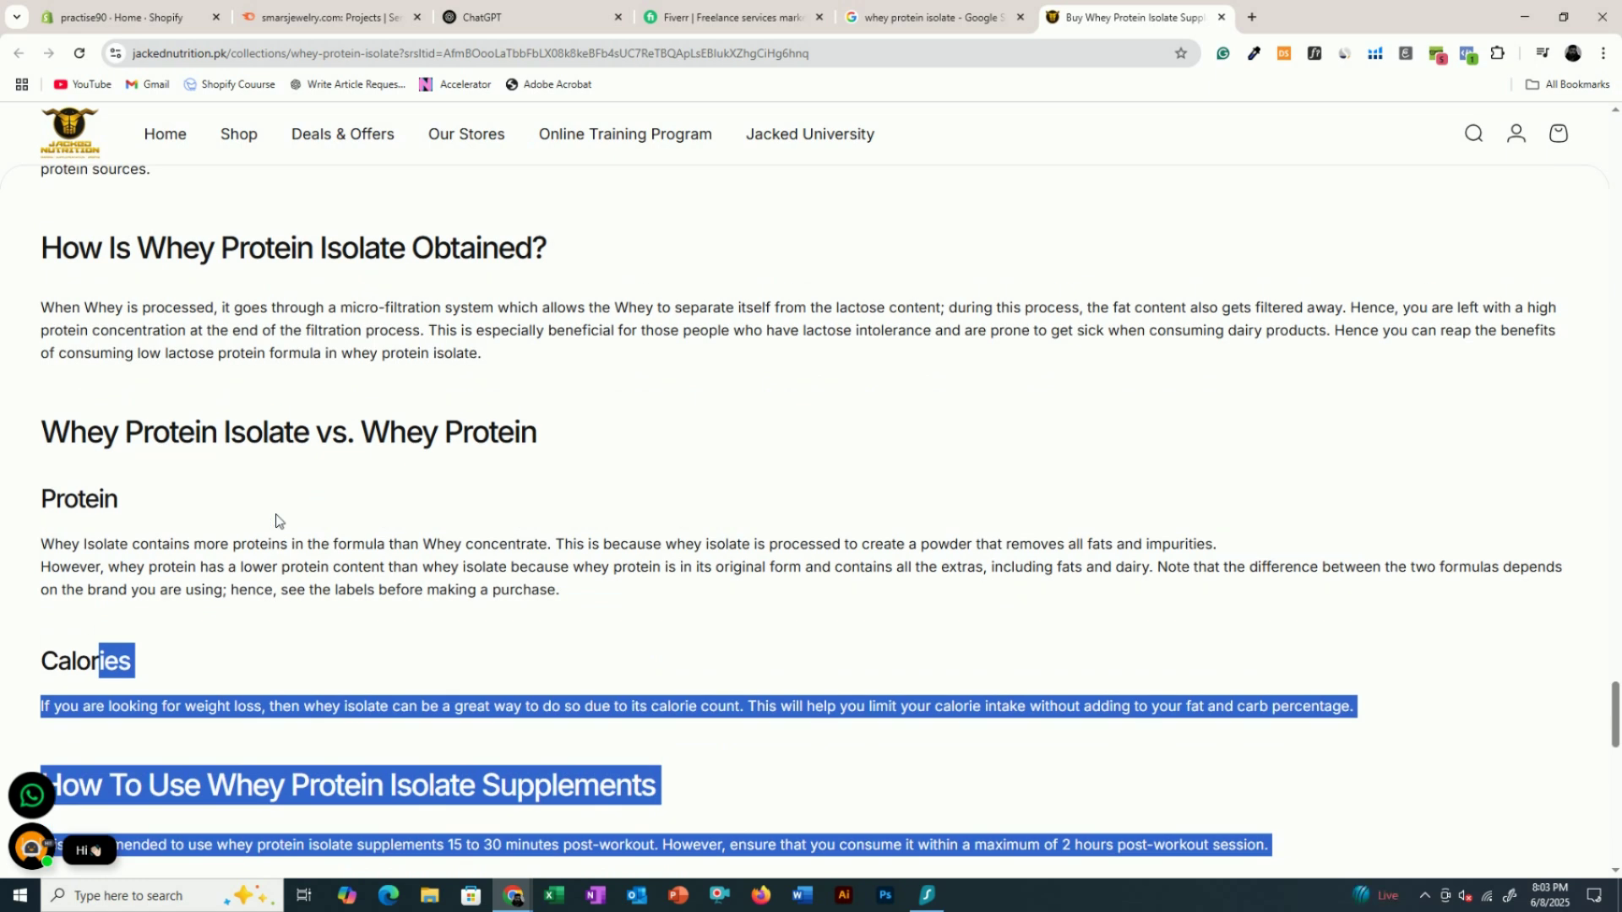
scroll(276, 519, "up", 7)
scroll(257, 457, "down", 3)
left_click_drag(147, 401, 413, 401)
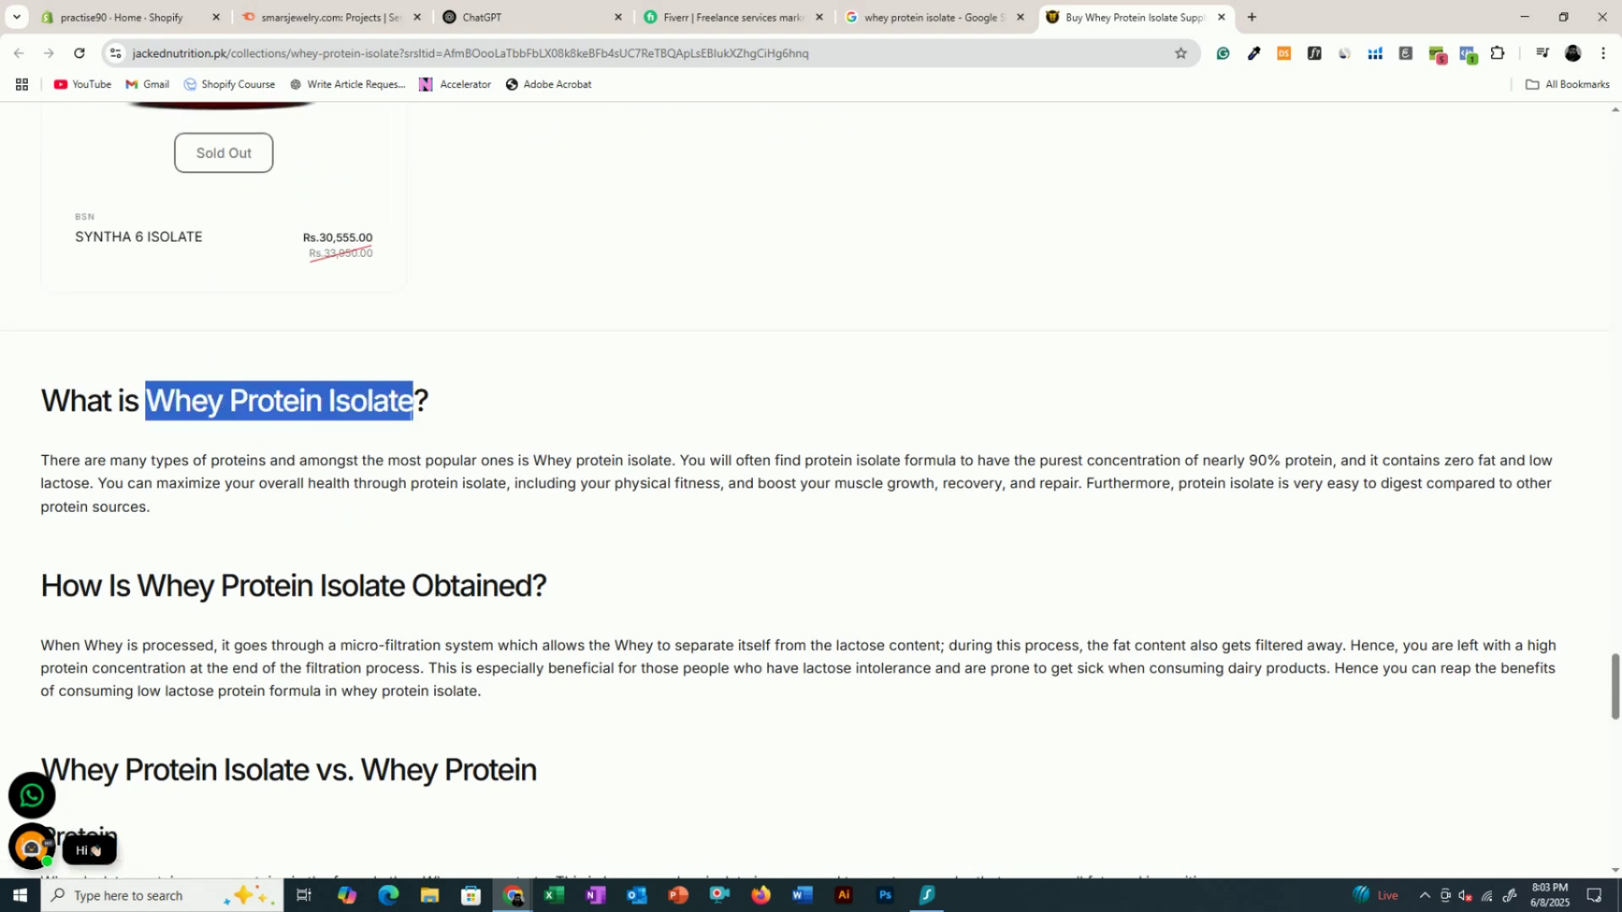
left_click(342, 413)
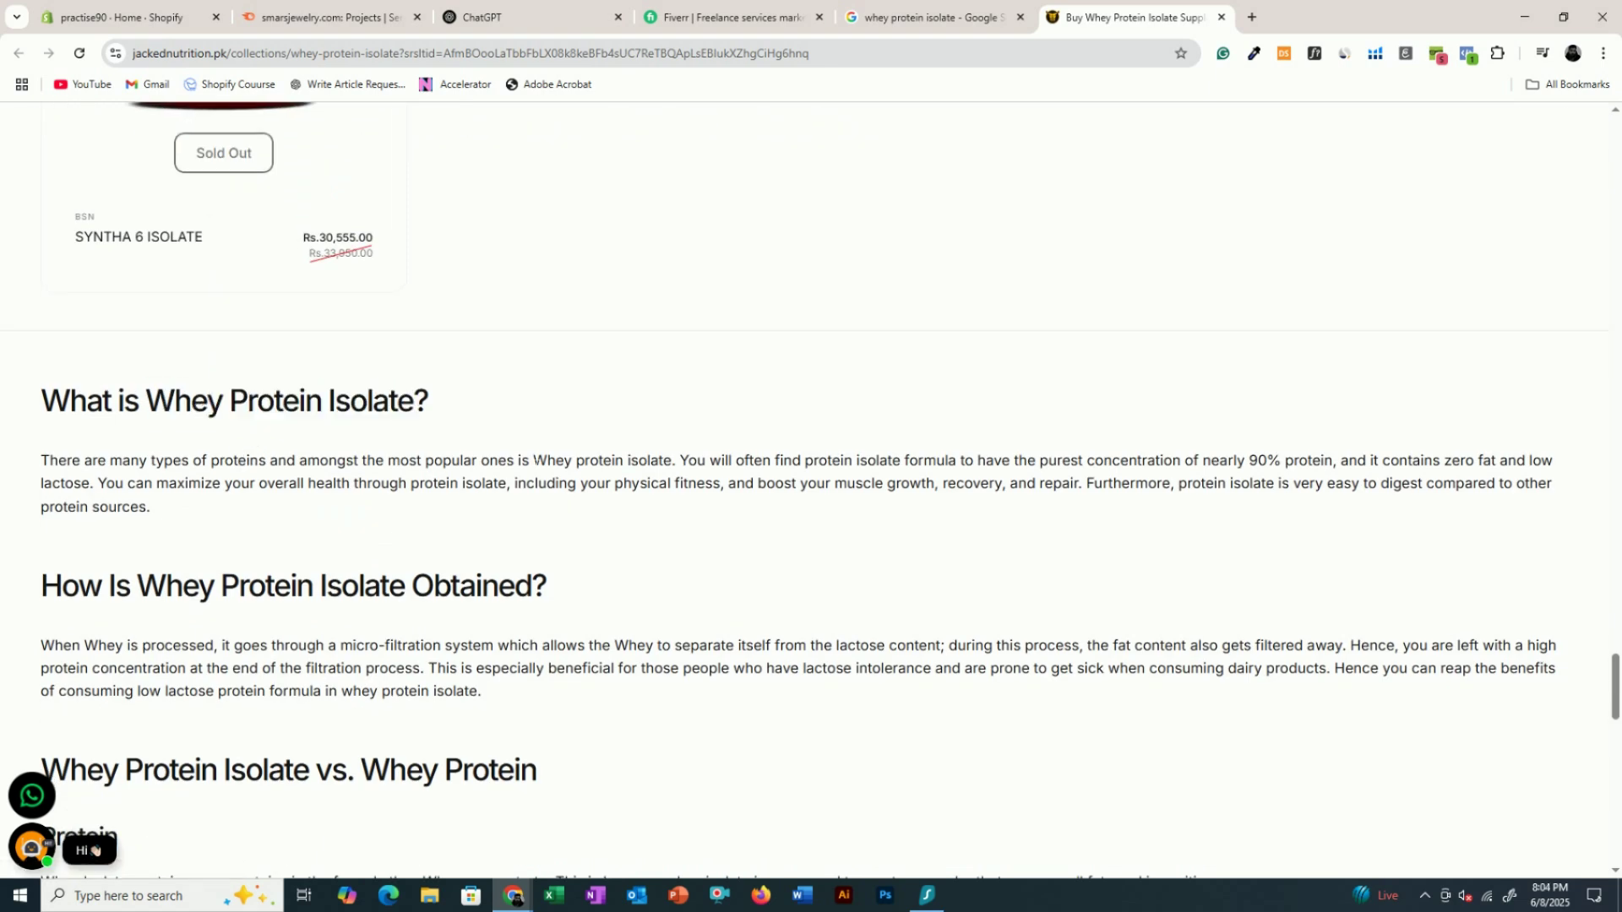
left_click_drag(534, 460, 672, 460)
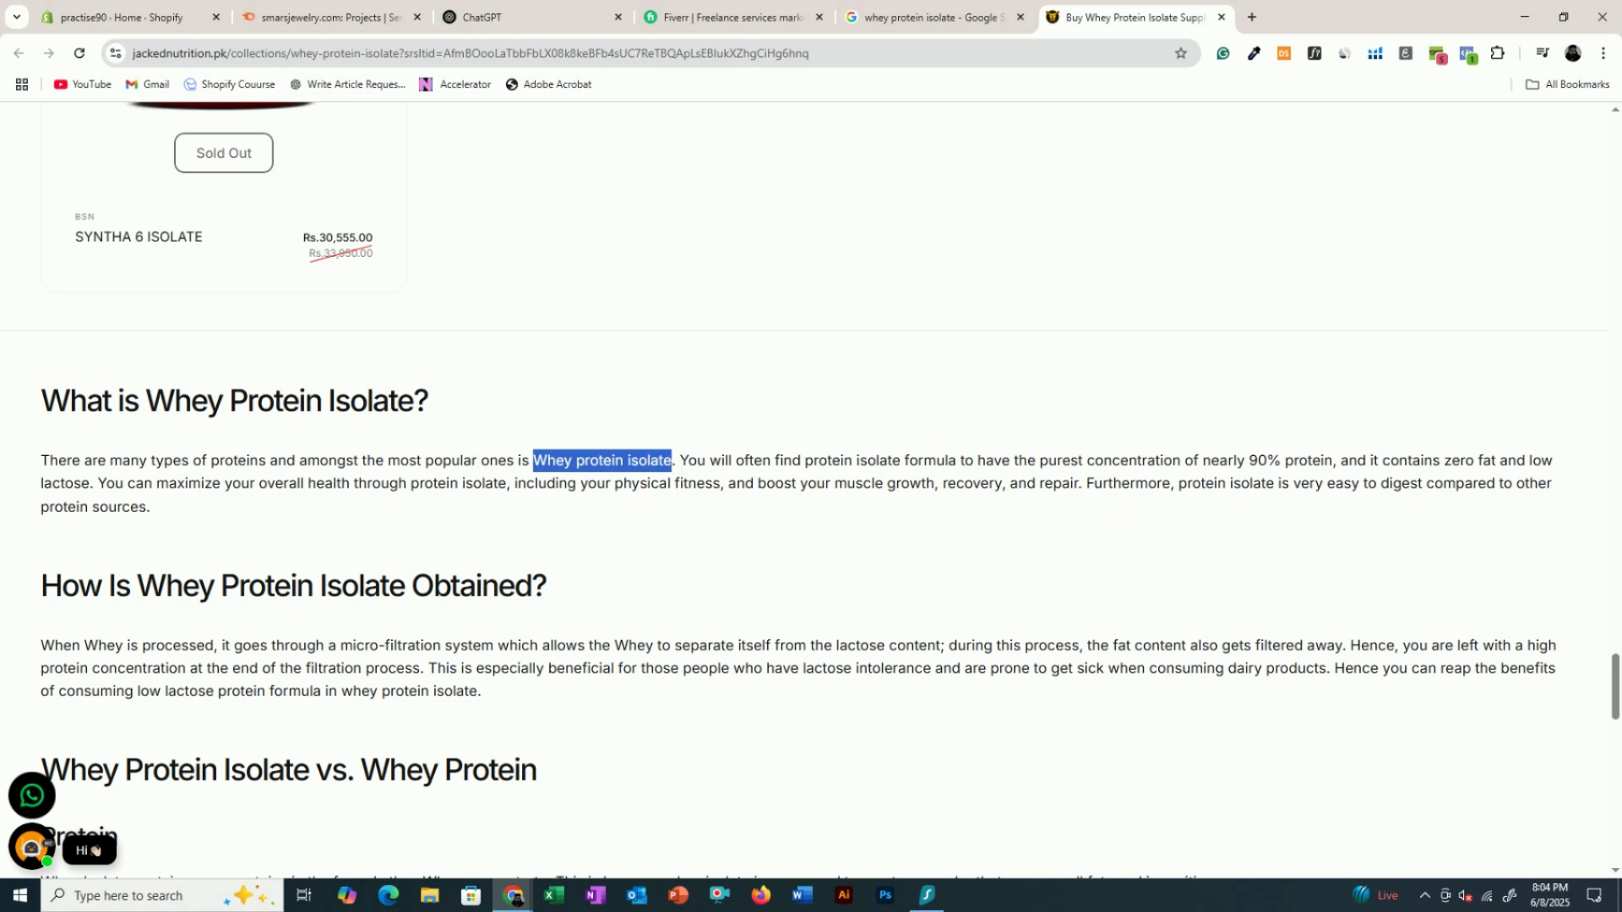
left_click_drag(813, 461, 901, 461)
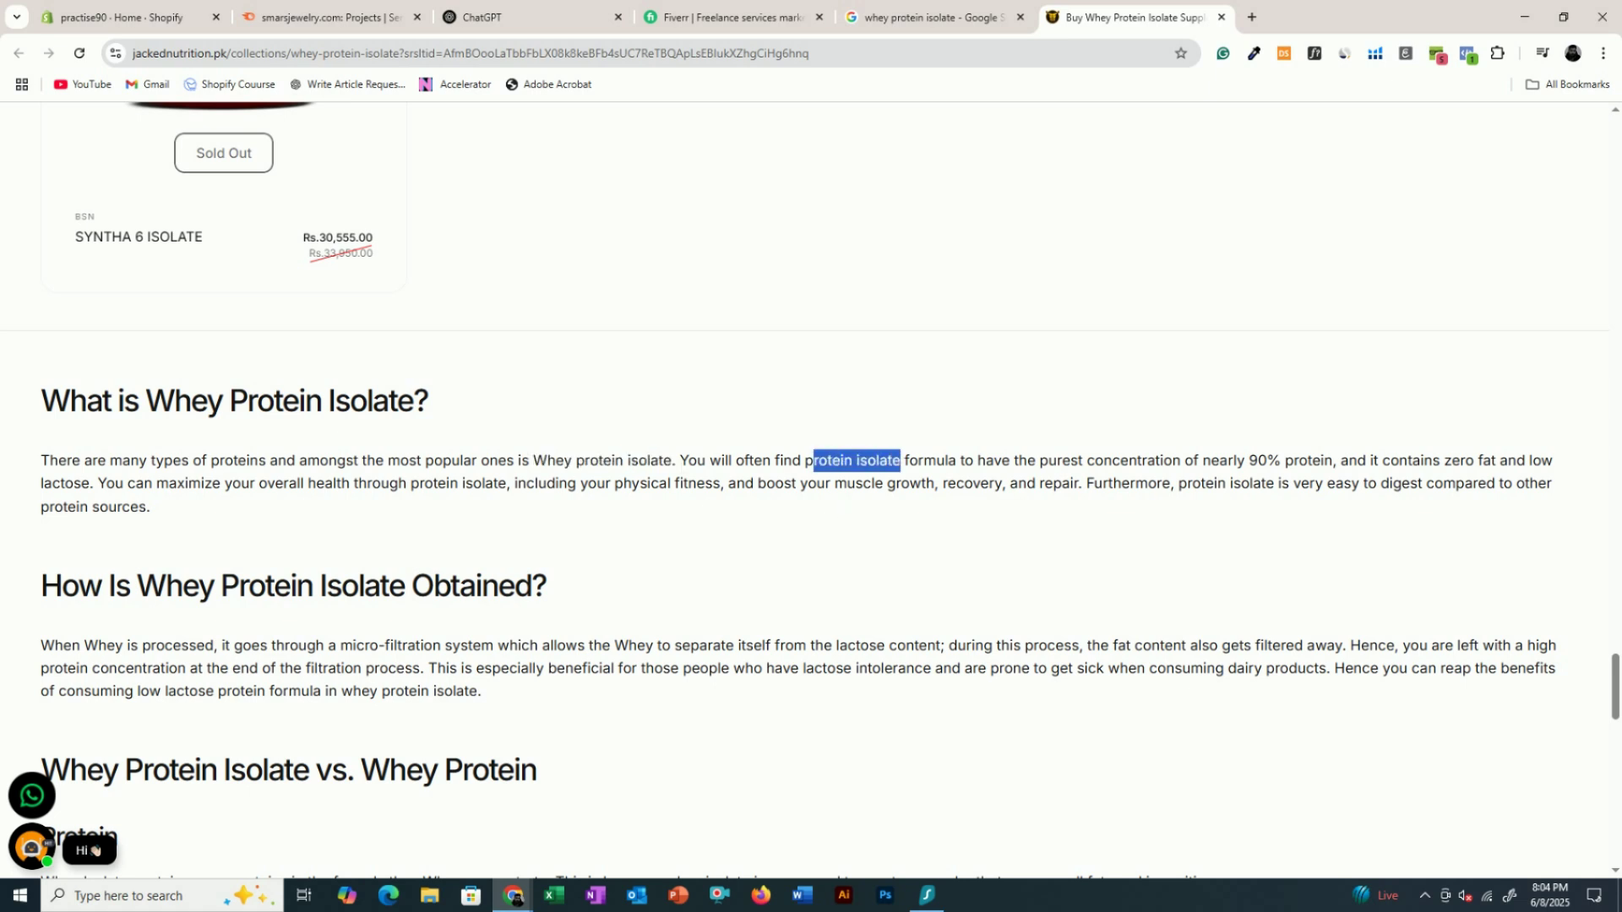
left_click_drag(1246, 461, 1337, 461)
scroll(944, 567, "down", 3)
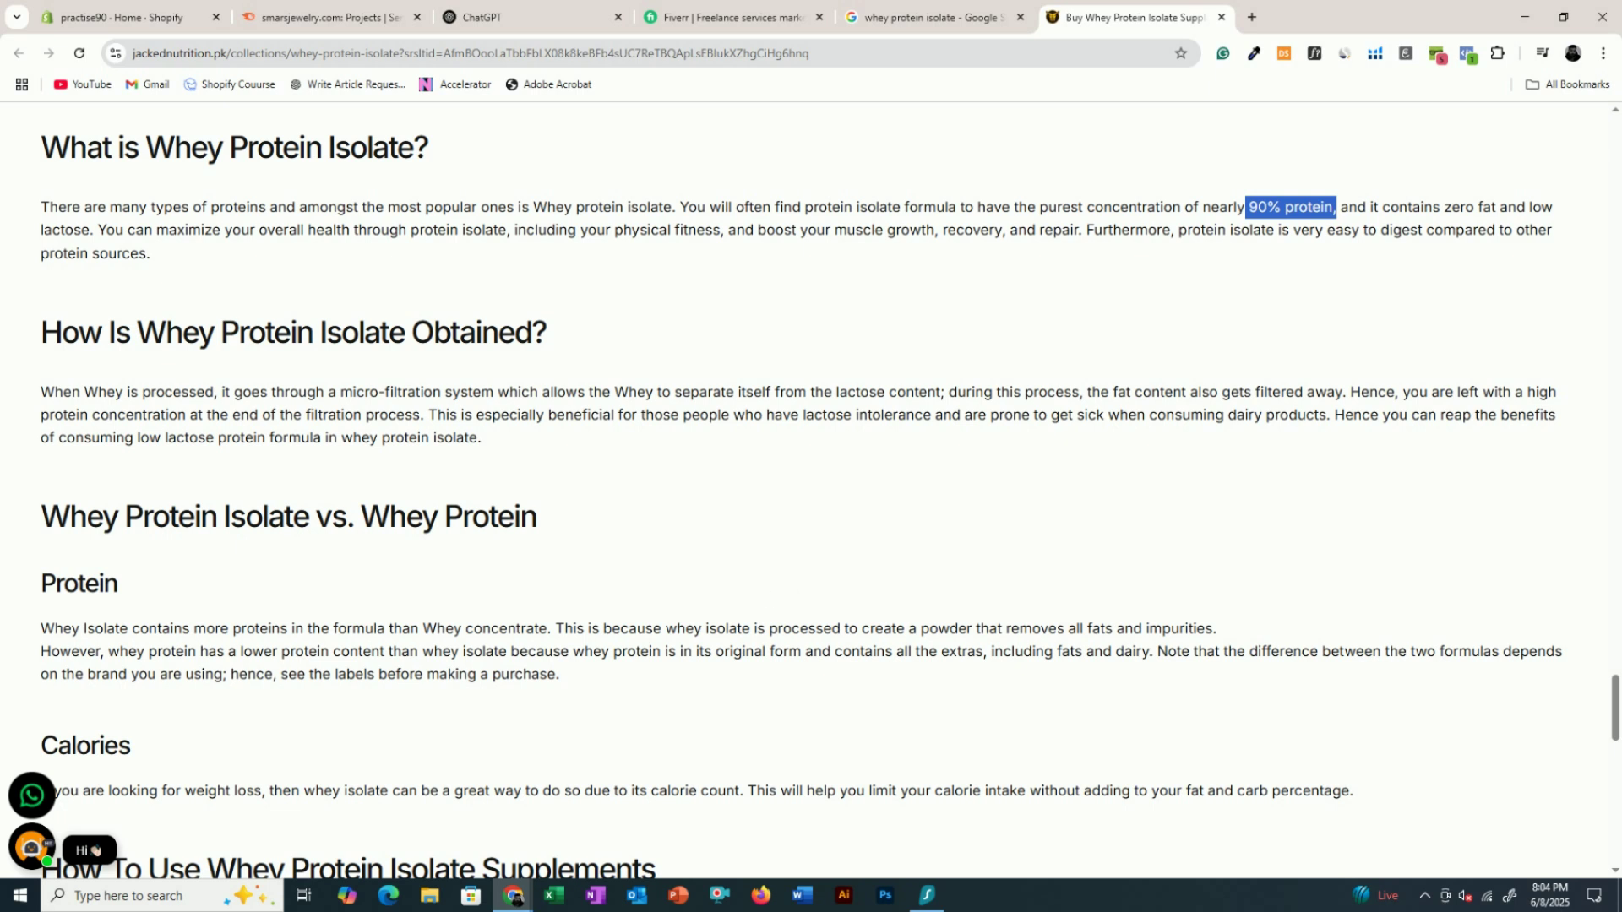
left_click_drag(137, 332, 460, 332)
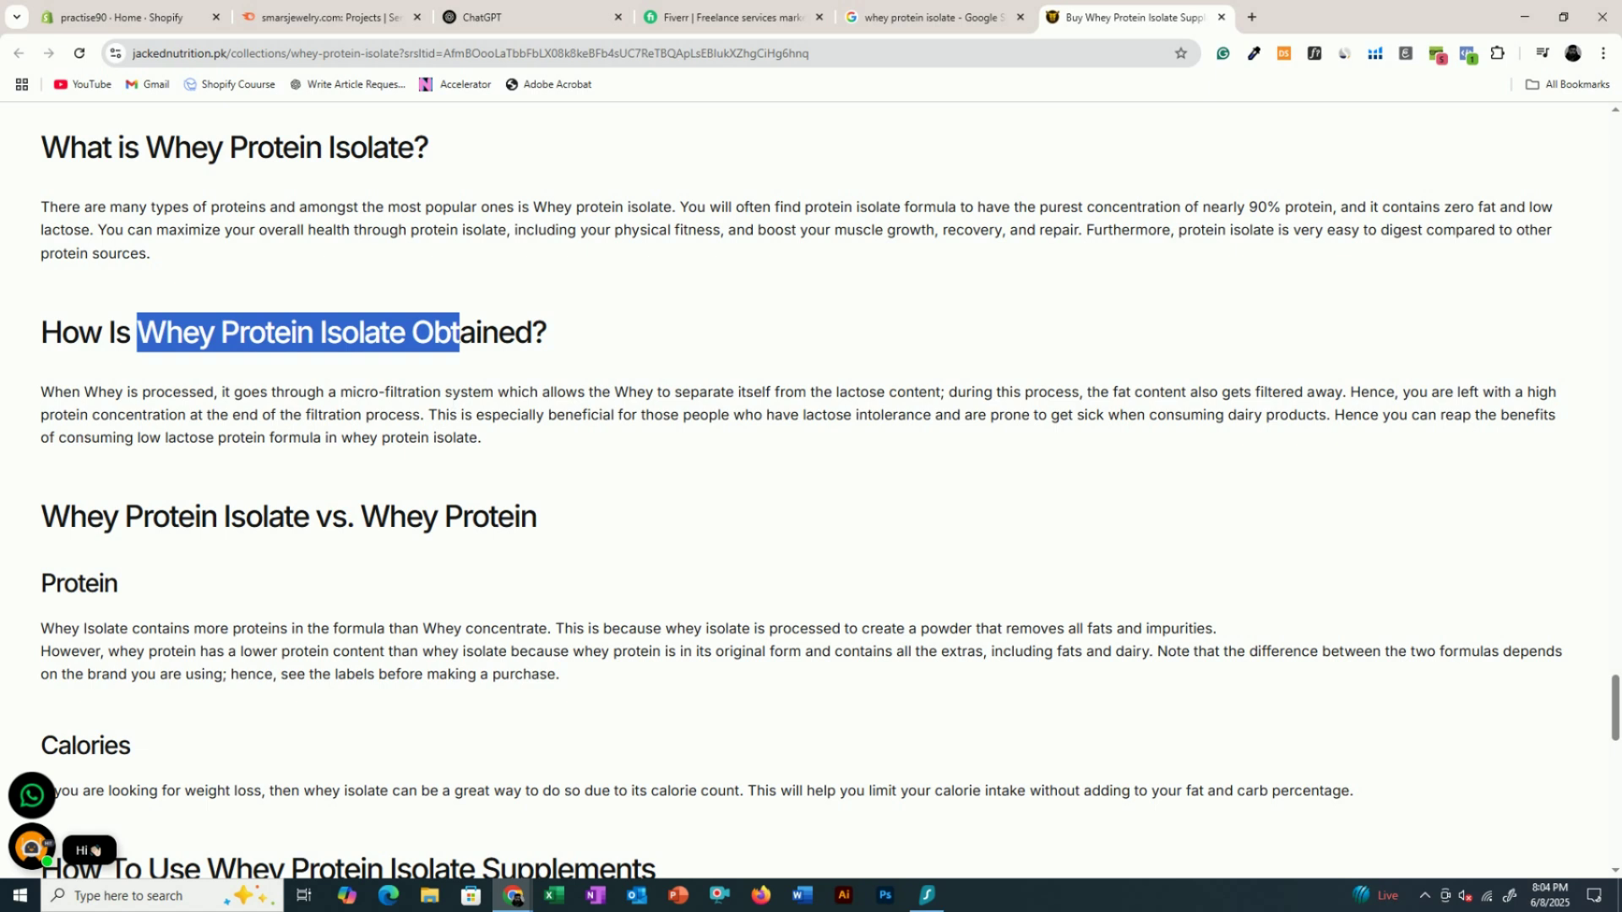
- Return to the Google results, search for "google usa search", and open the Google USA page
left_click(959, 12)
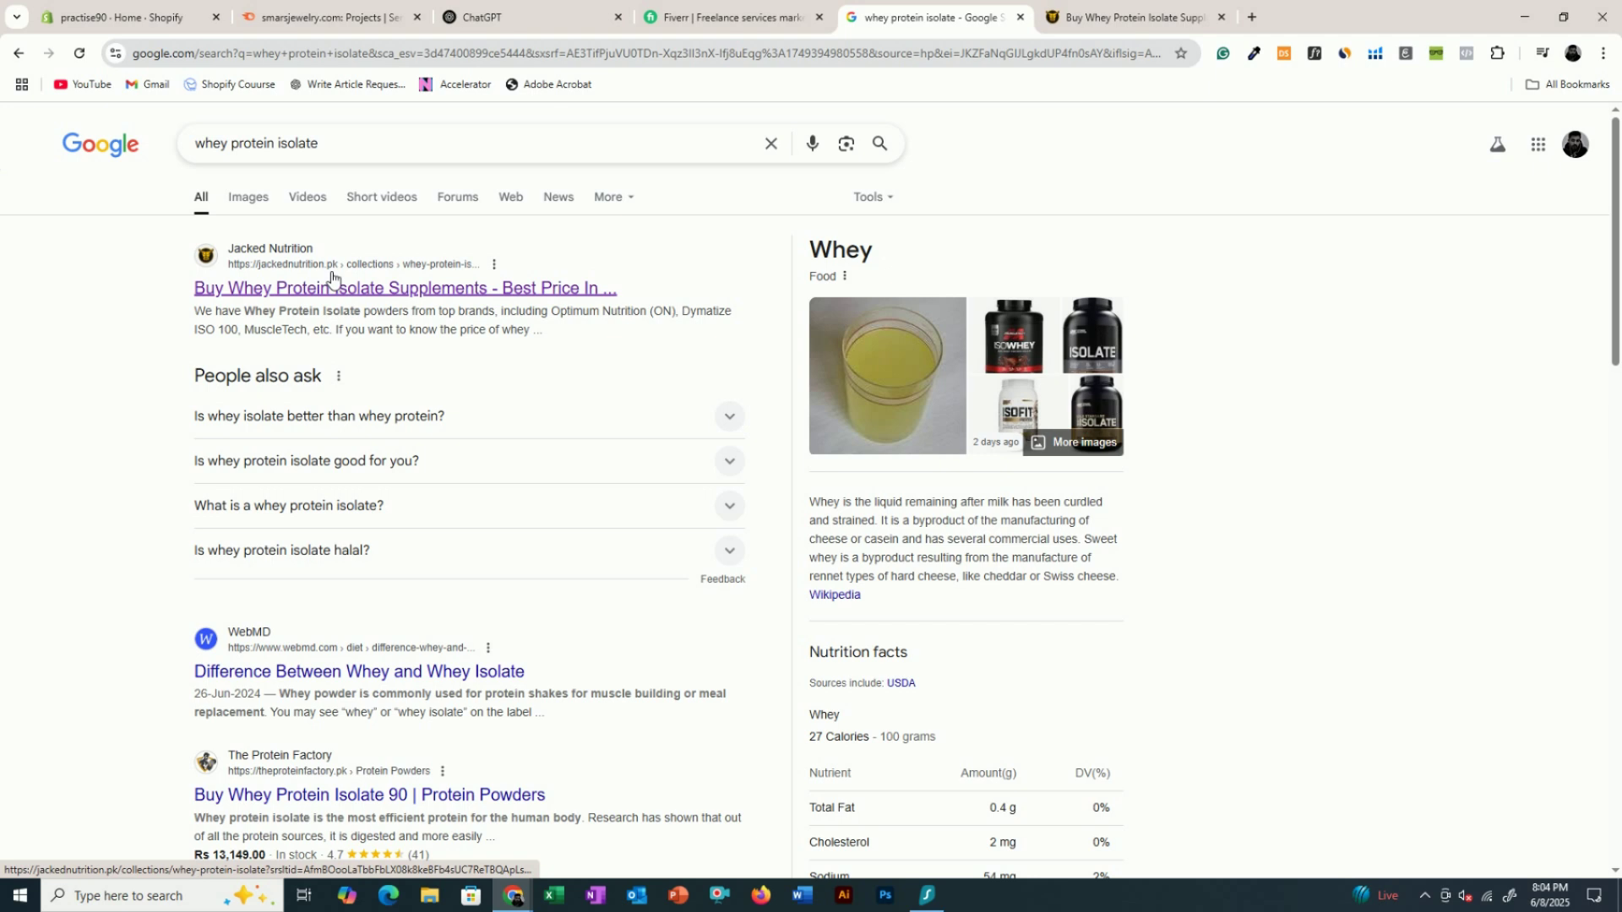
double_click(298, 143)
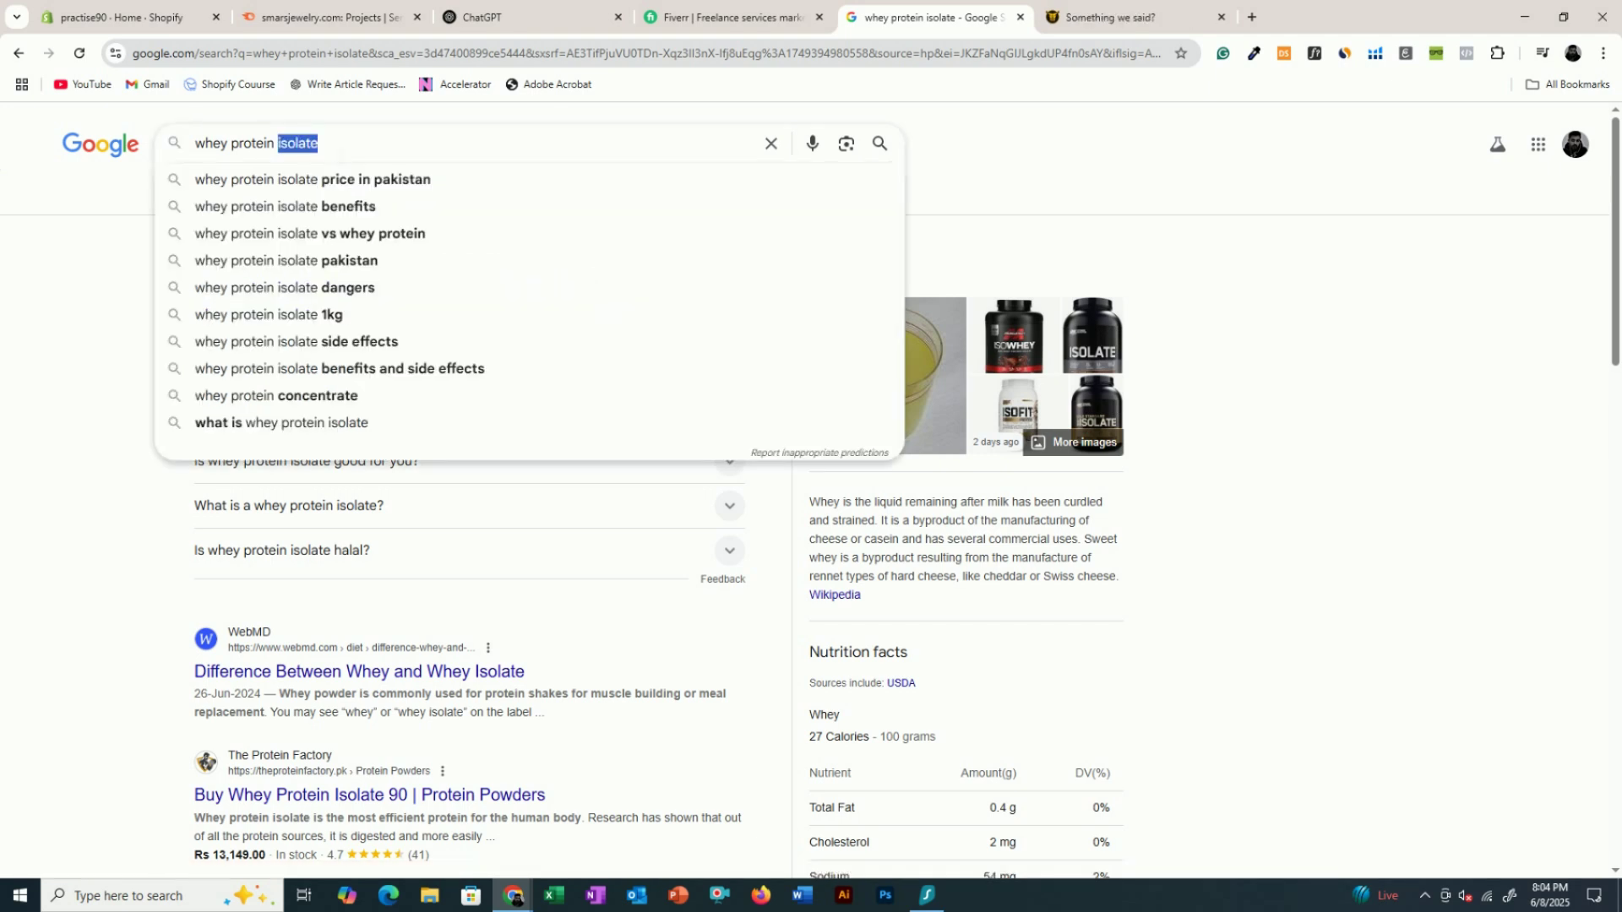
key("ctrl+a")
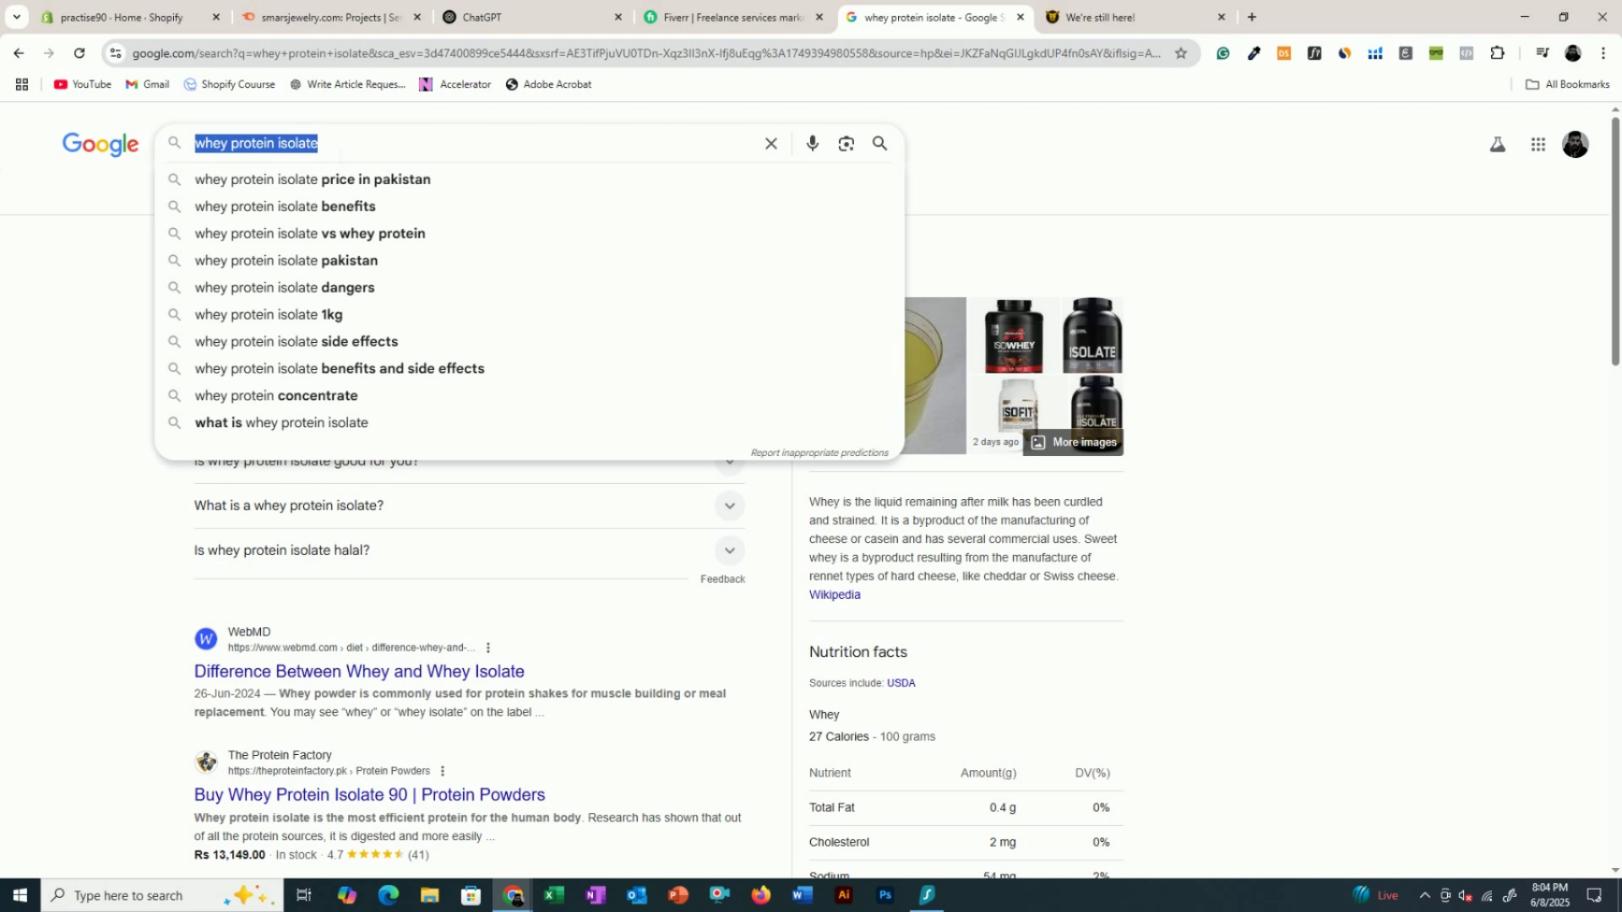
type("gg")
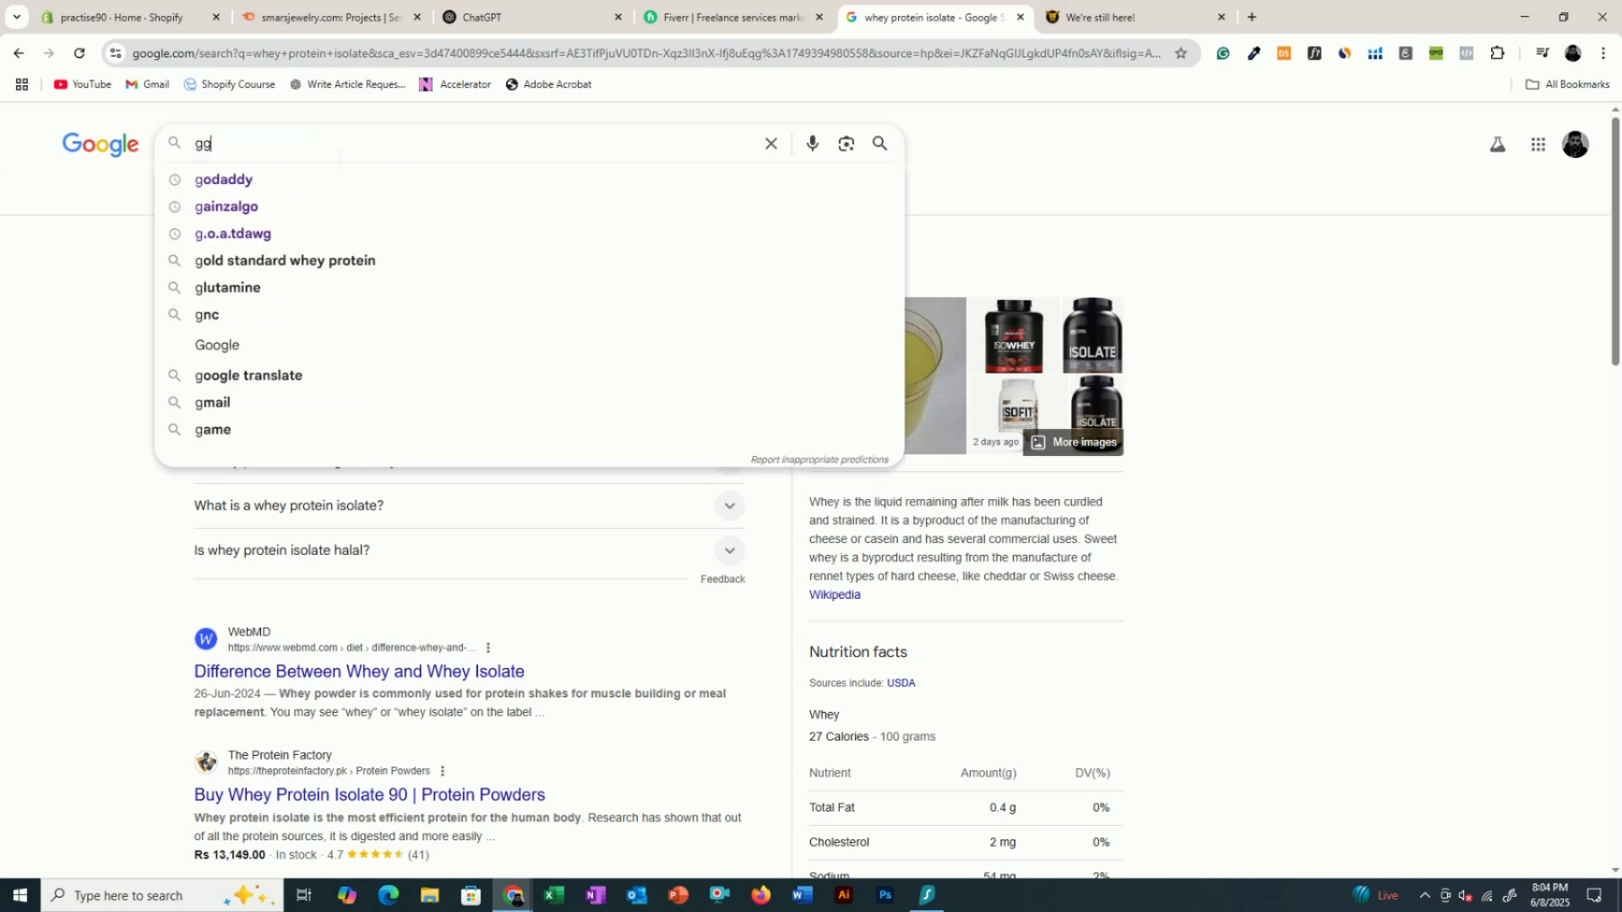
key("BackSpace")
type("oogle")
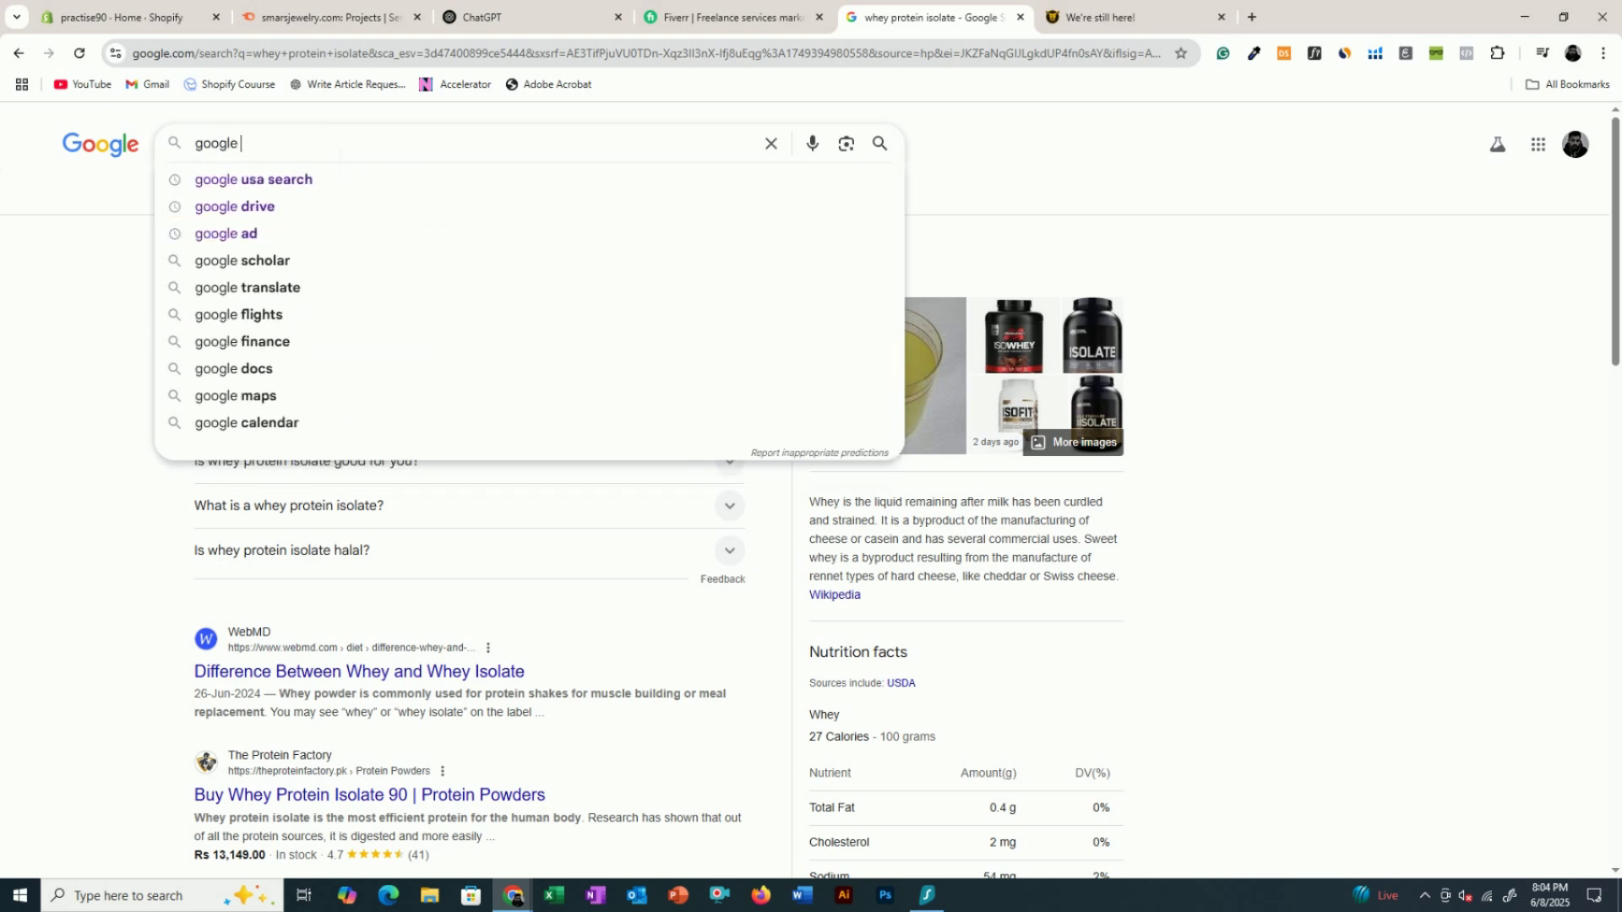
key("Down")
key("Return")
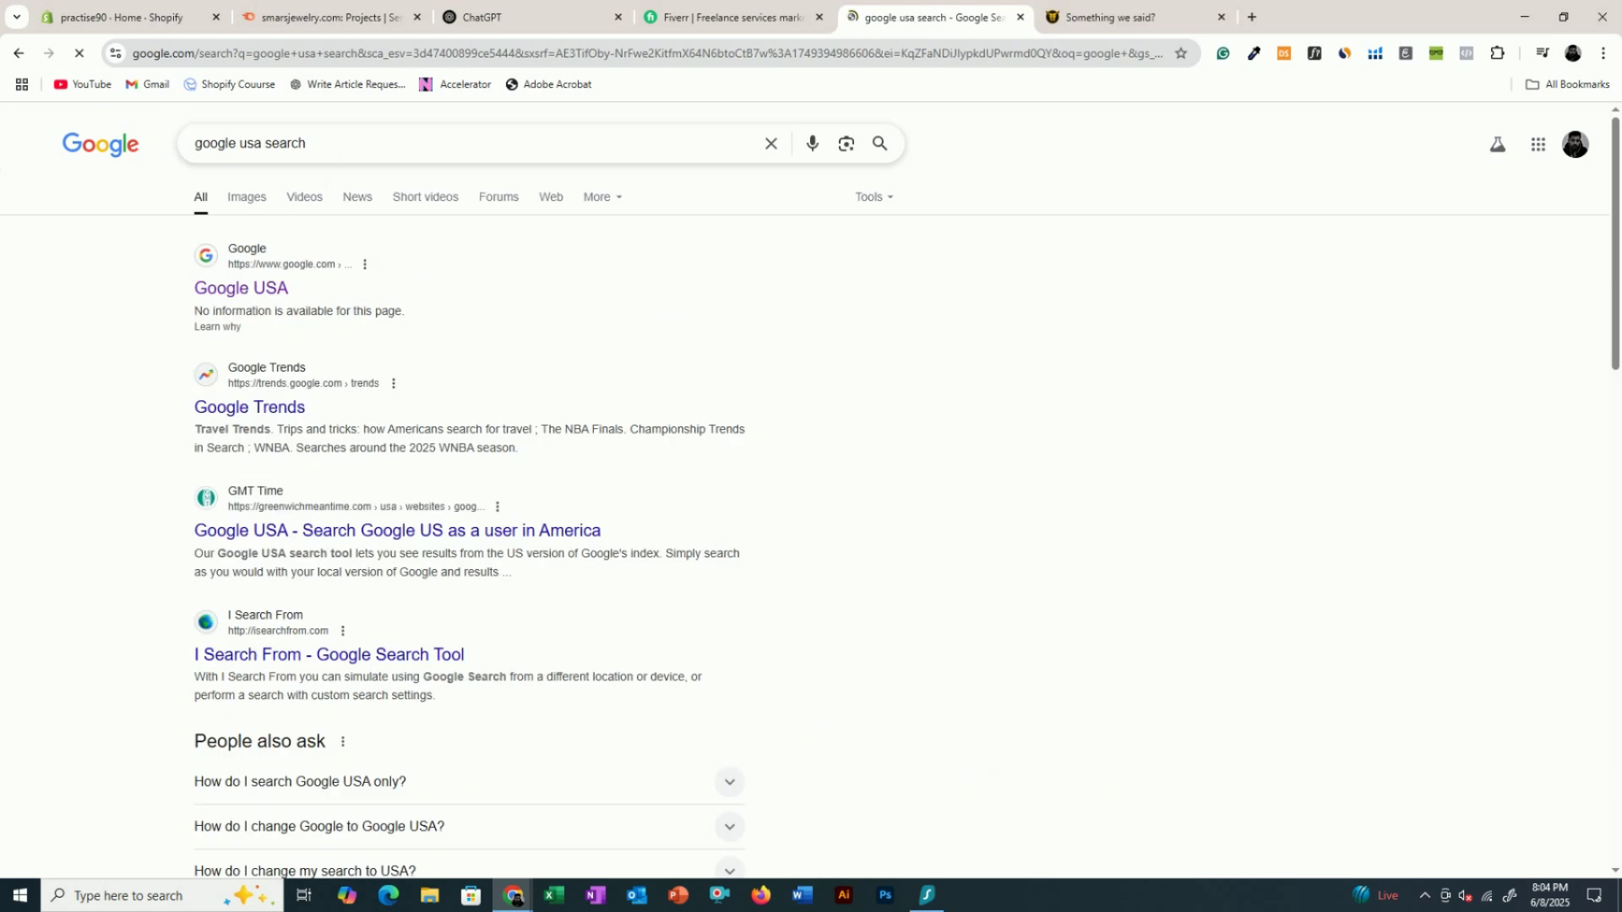
left_click(236, 290)
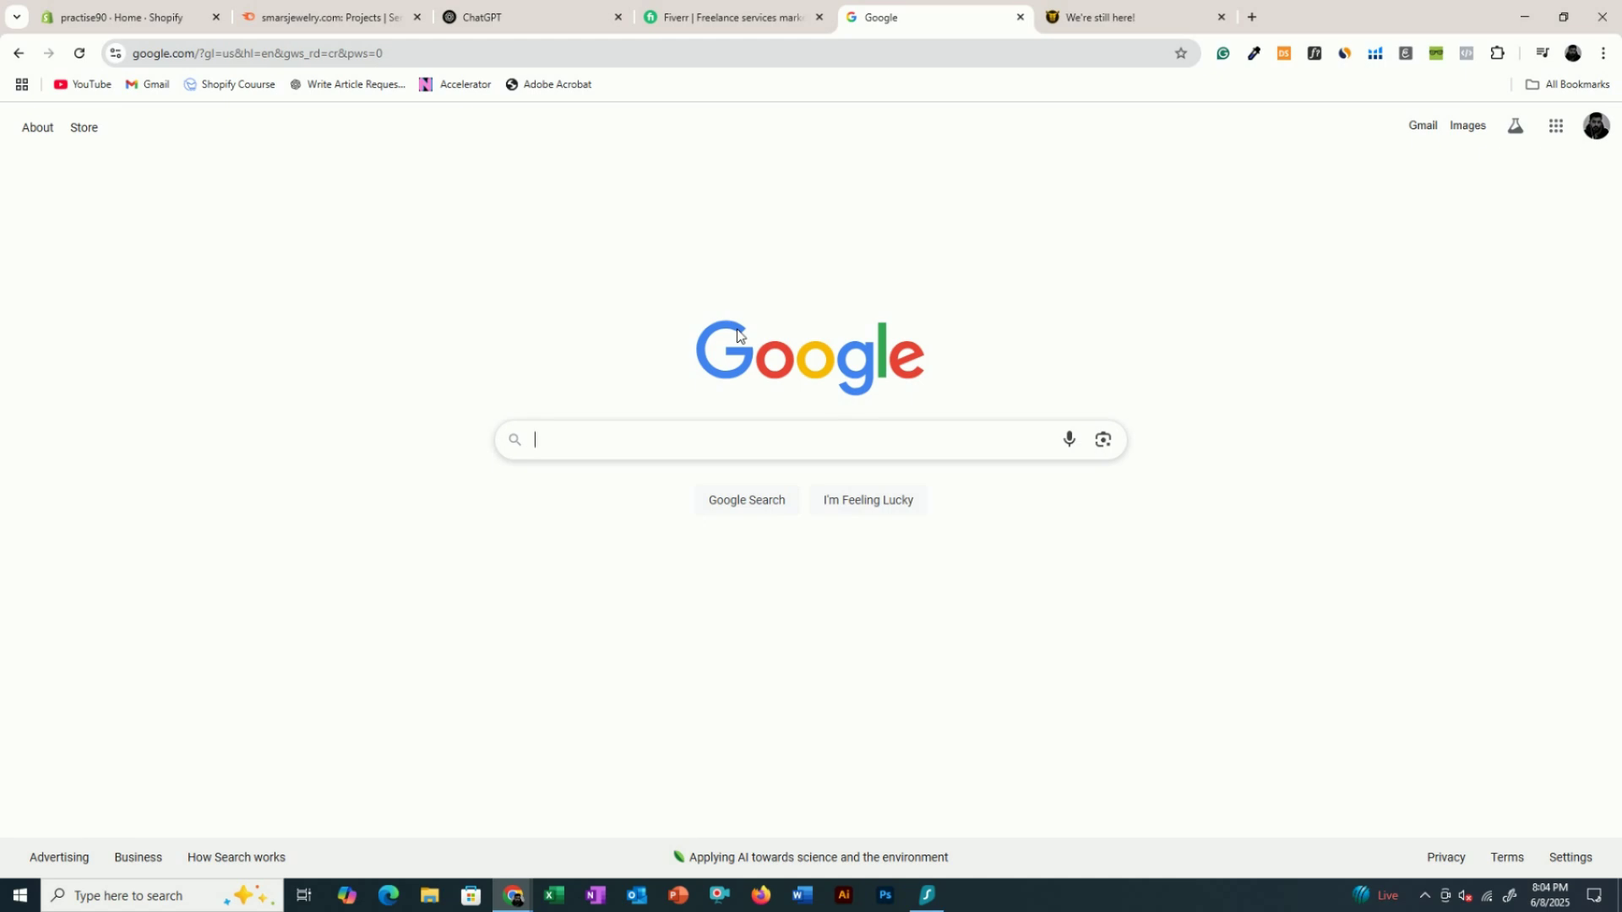
- Search Google USA for "whey protein isolate" and compare the results with the Jacked Nutrition collection page
key("Down")
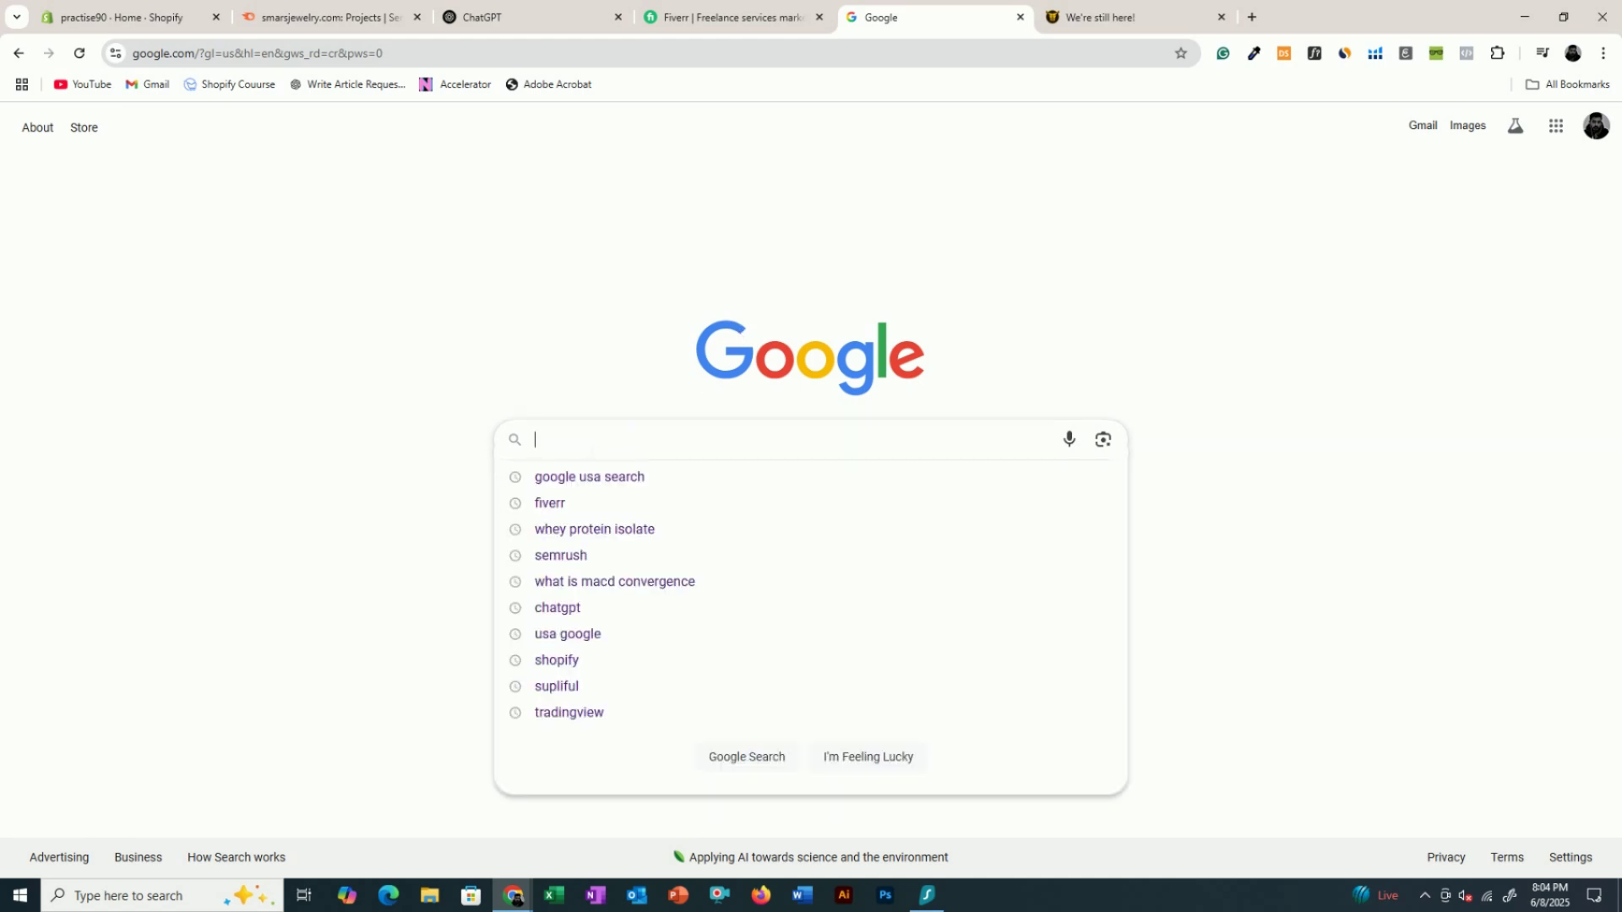
left_click(574, 532)
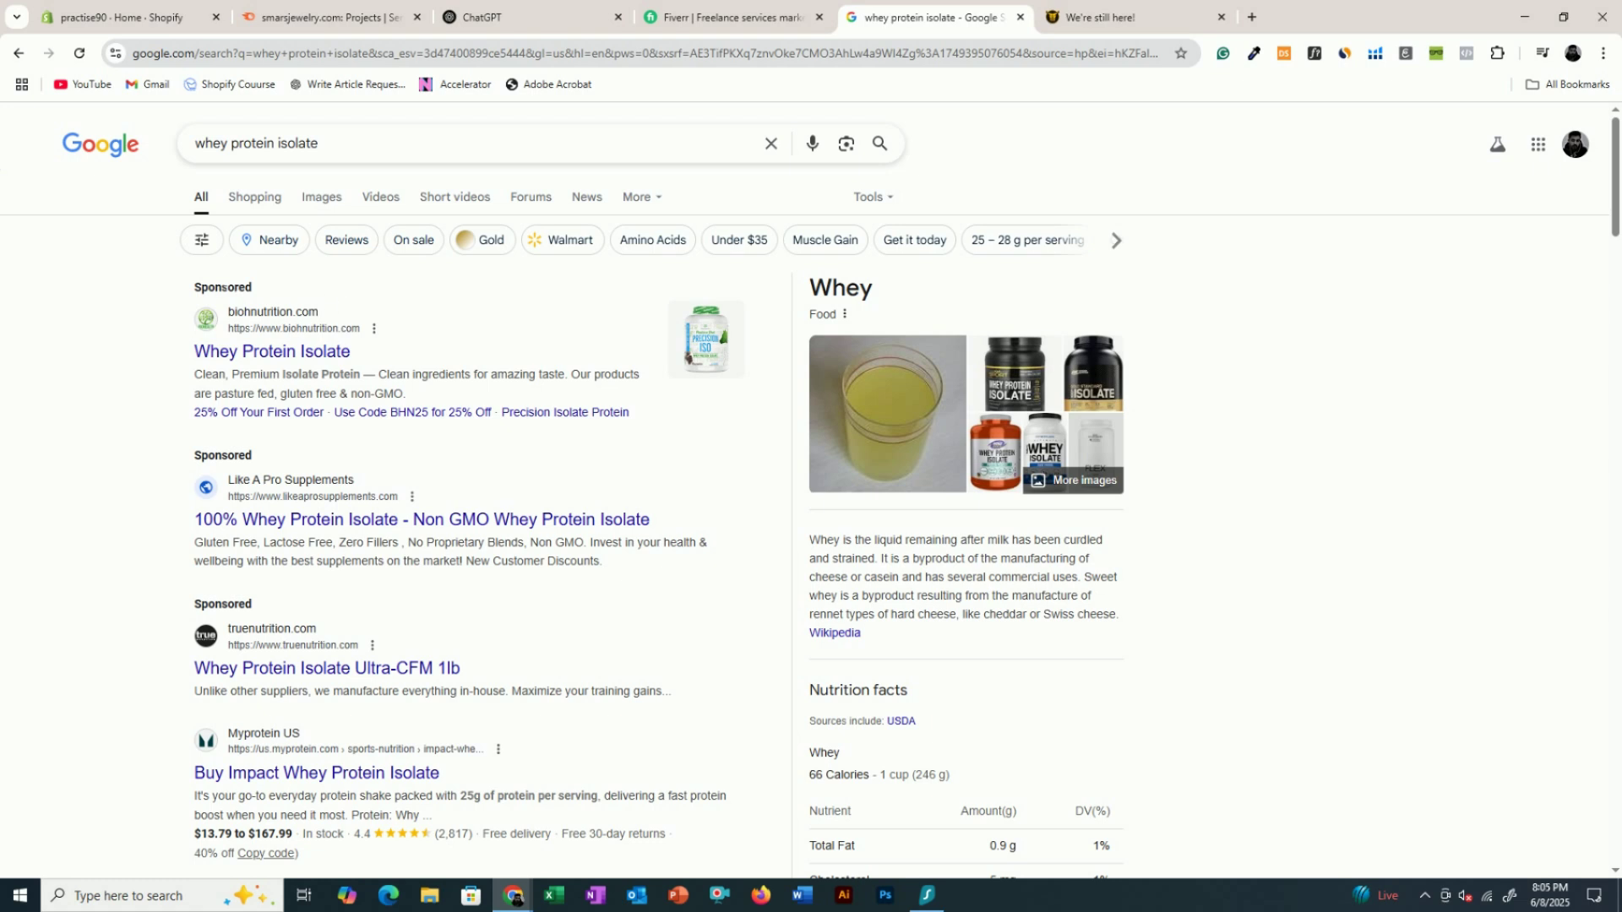
left_click(1071, 5)
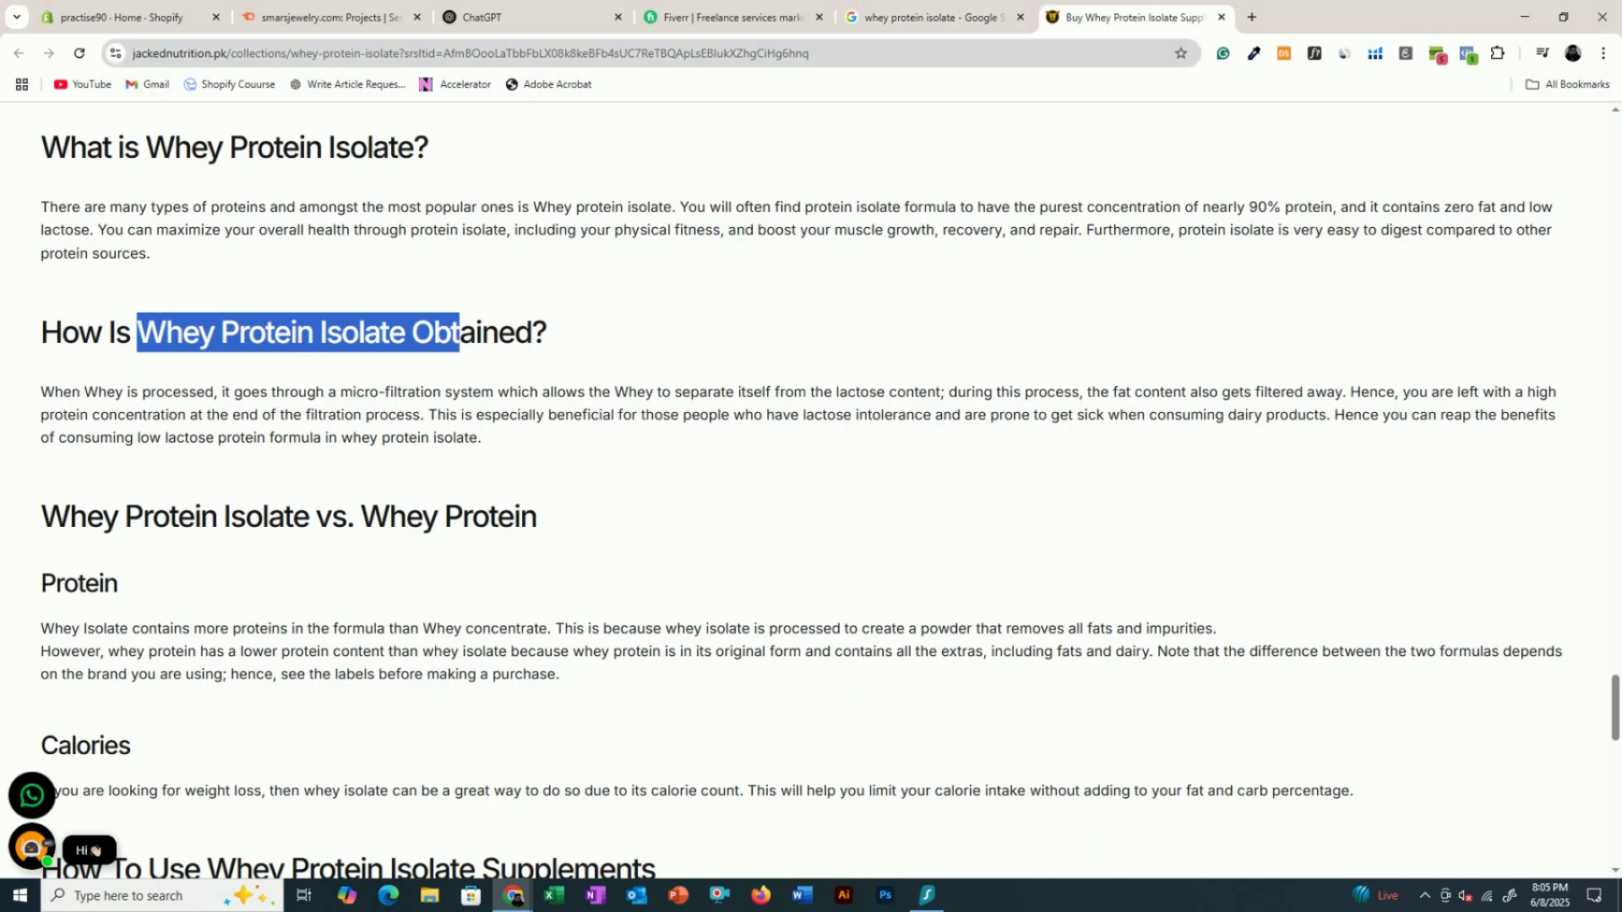
left_click(933, 17)
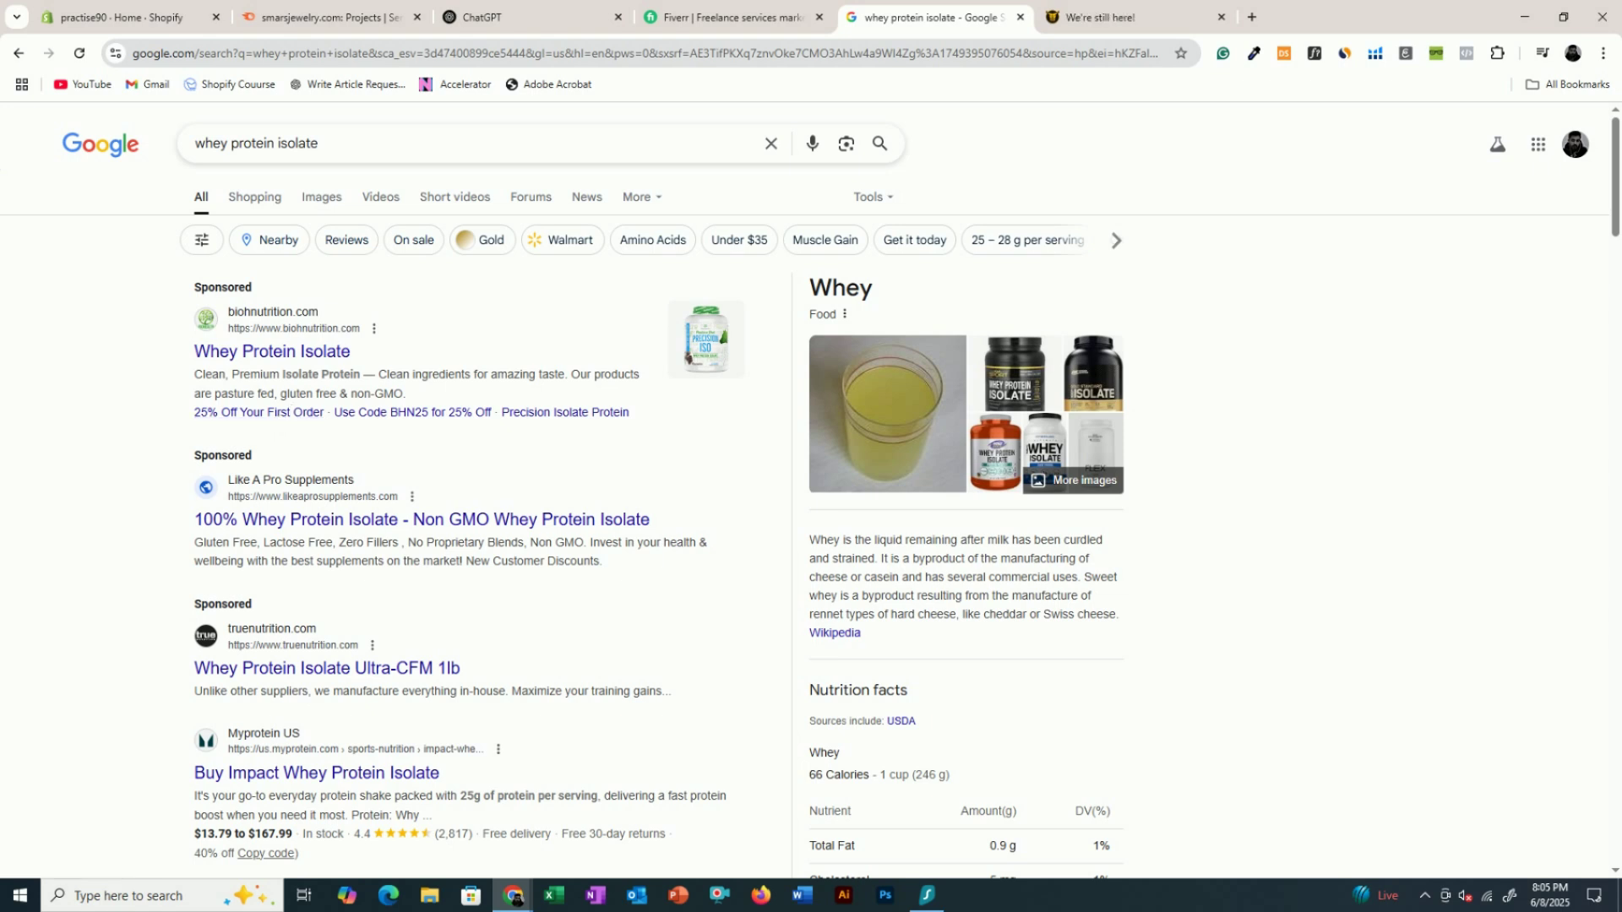
- Open the sponsored biohnutrition.com result in a separate tab and look through its Precision ISO Protein product page
middle_click(232, 362)
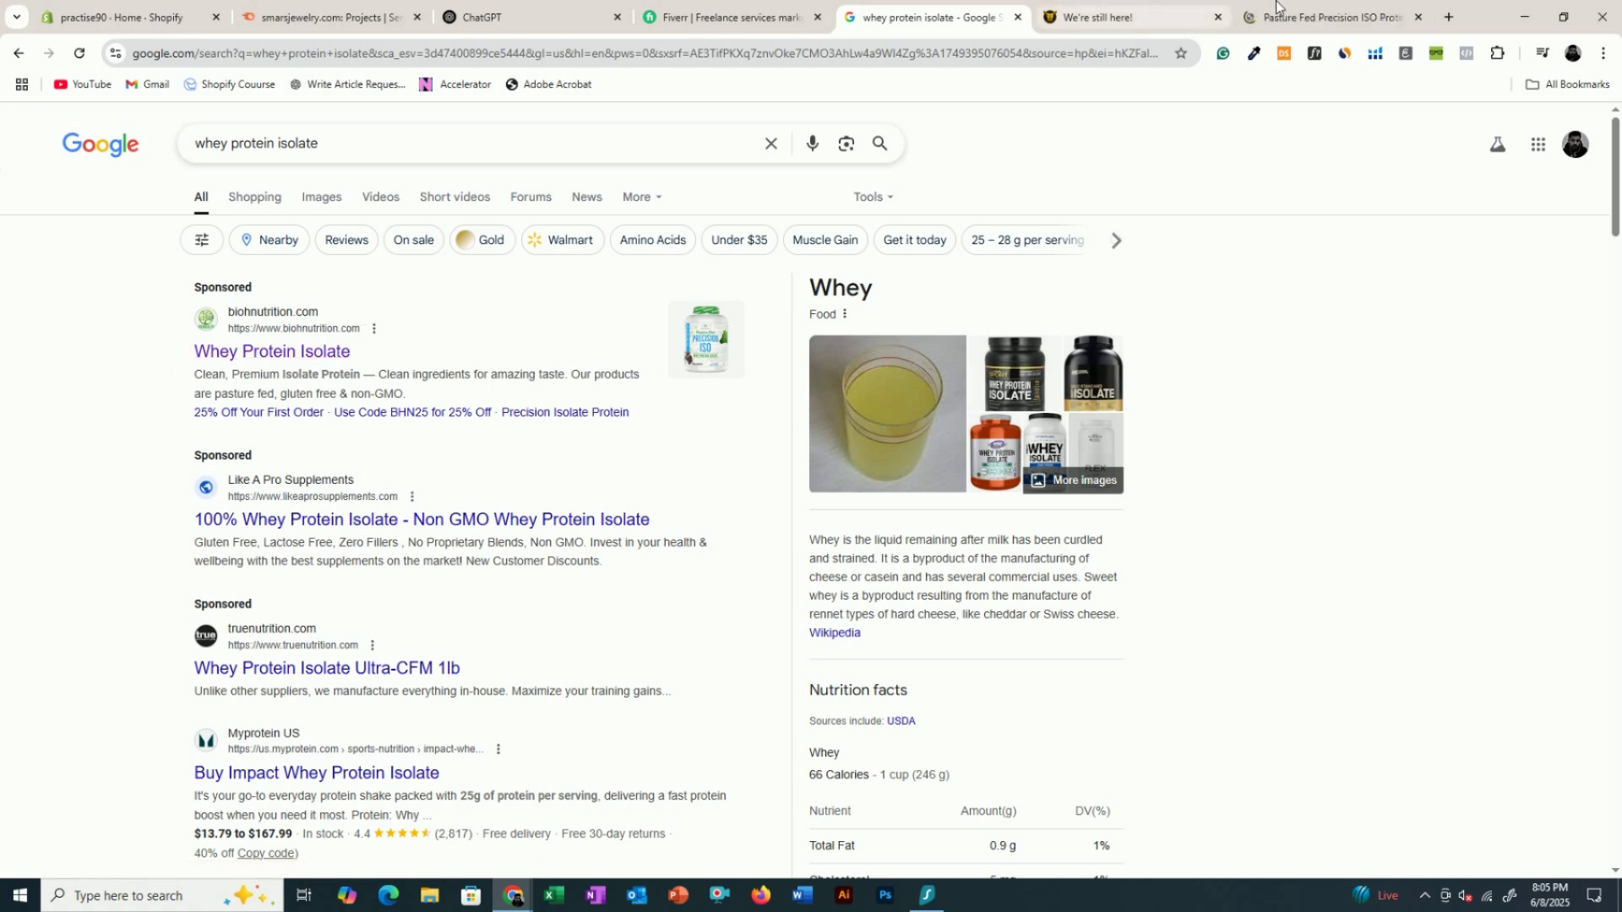
left_click(1323, 17)
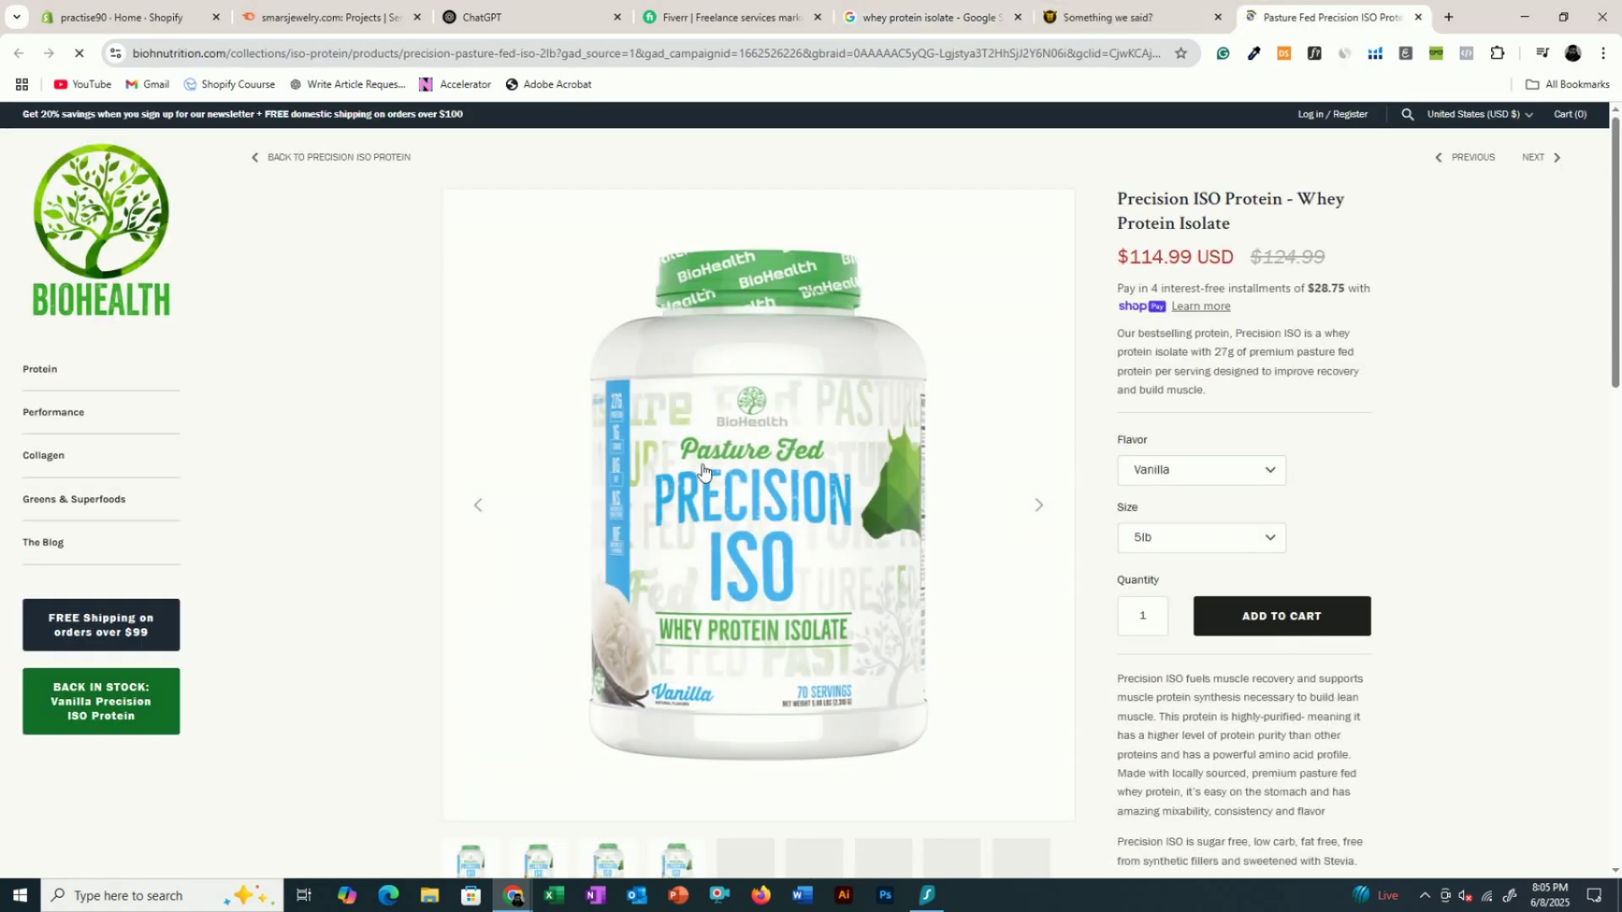
scroll(702, 469, "down", 5)
scroll(701, 470, "down", 3)
scroll(701, 470, "up", 8)
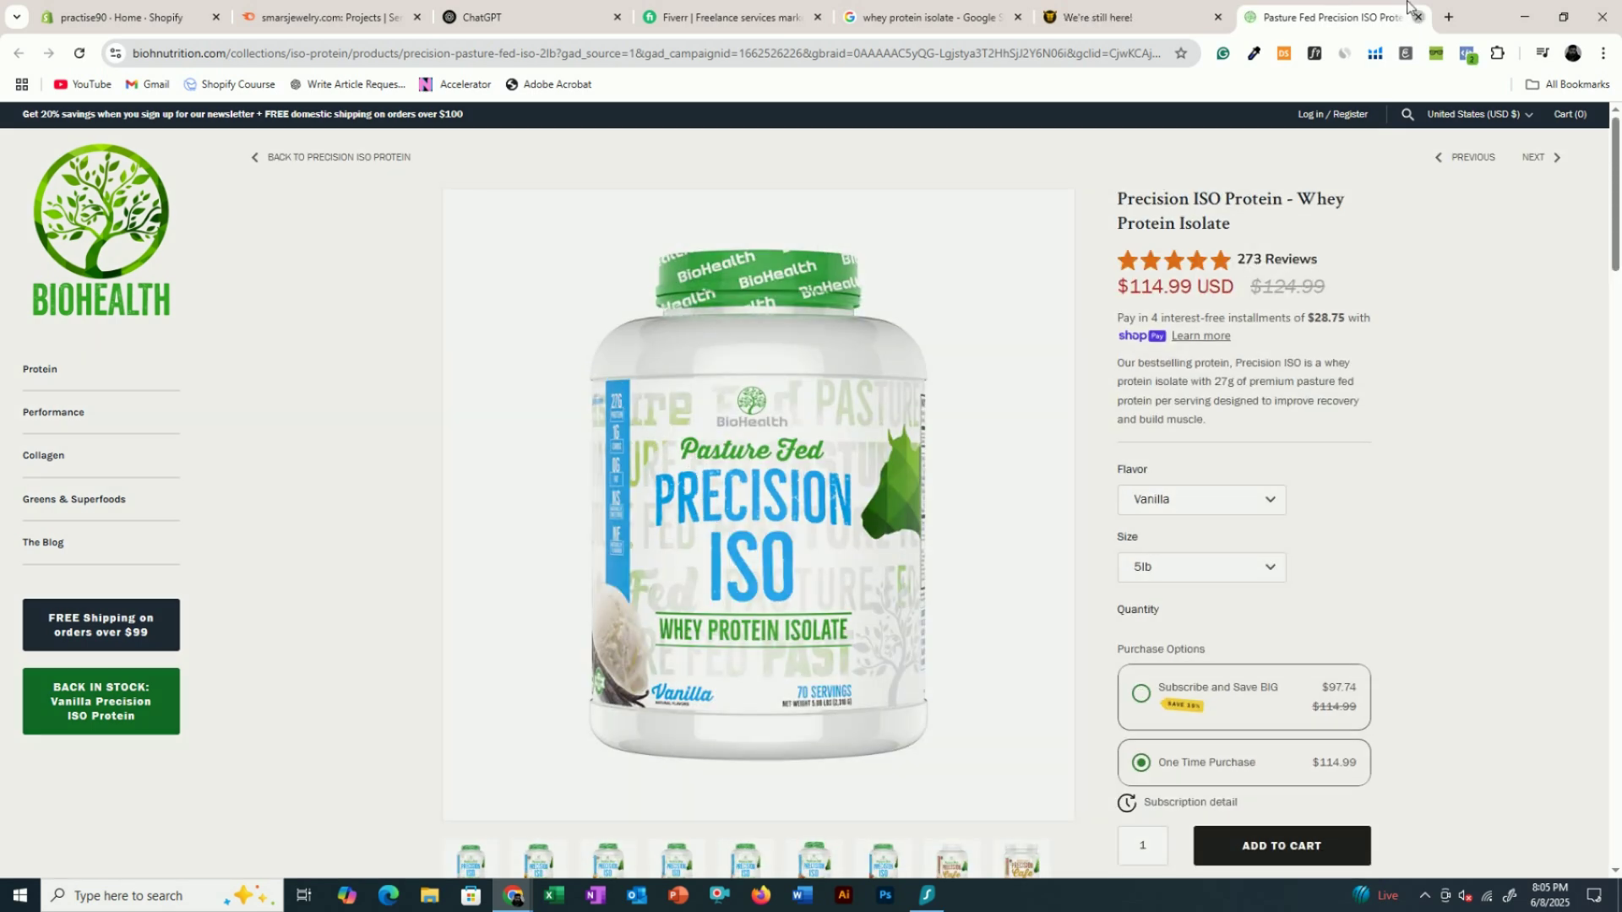
- Close the biohnutrition.com page, return to the Google results and open Myprotein US's "Buy Impact Whey Protein Isolate" result in a separate tab
left_click(1419, 17)
left_click(718, 4)
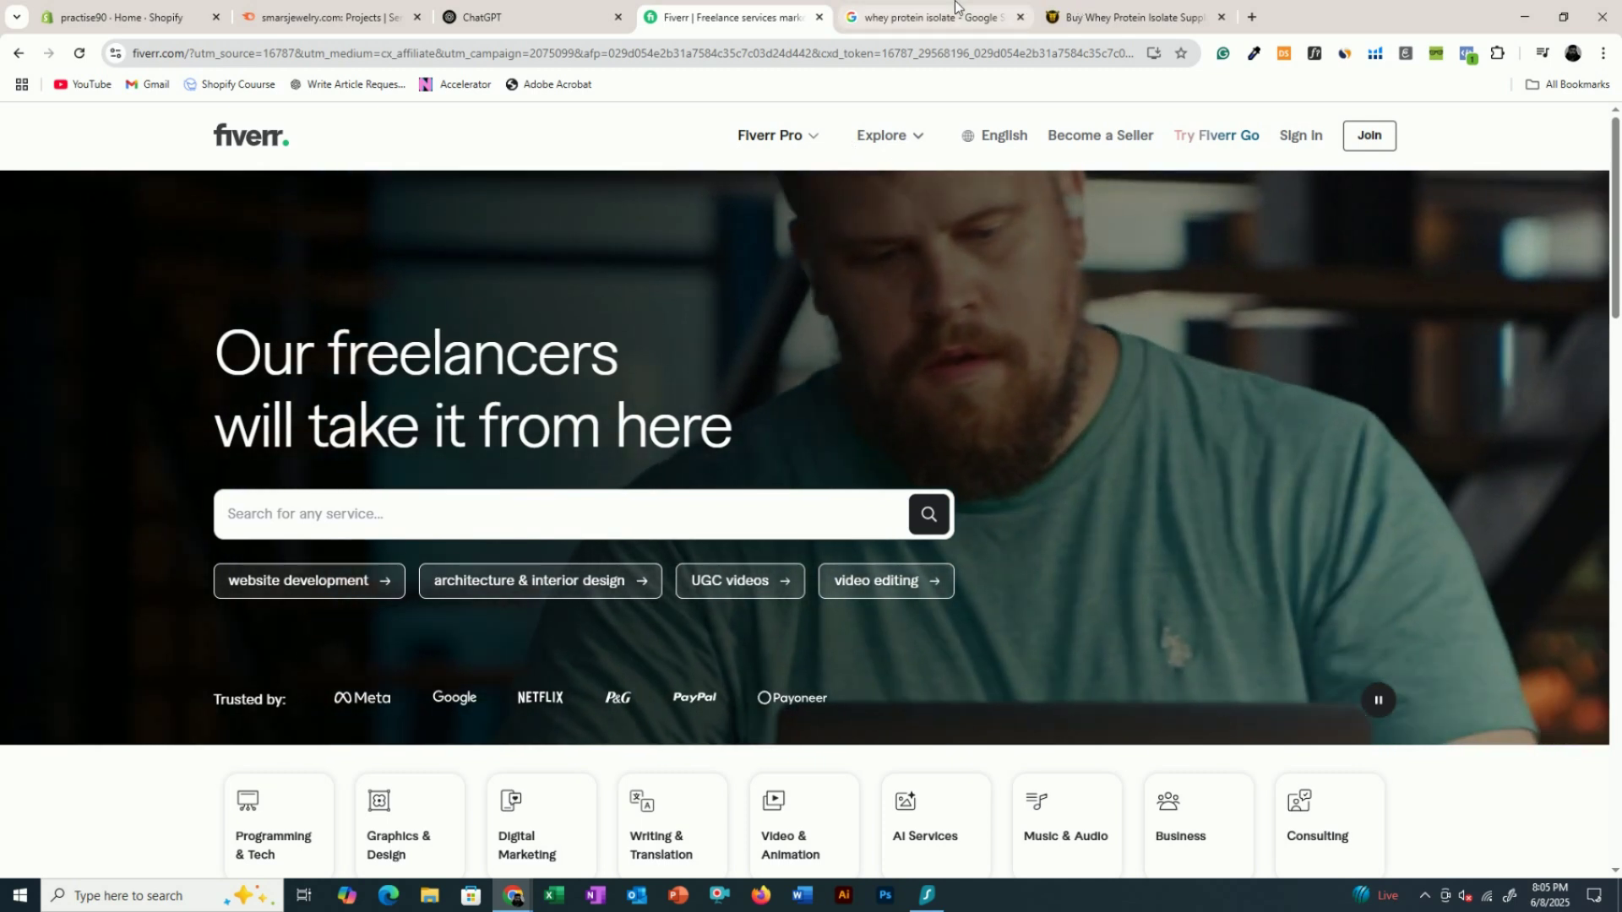
left_click(949, 15)
scroll(277, 425, "down", 7)
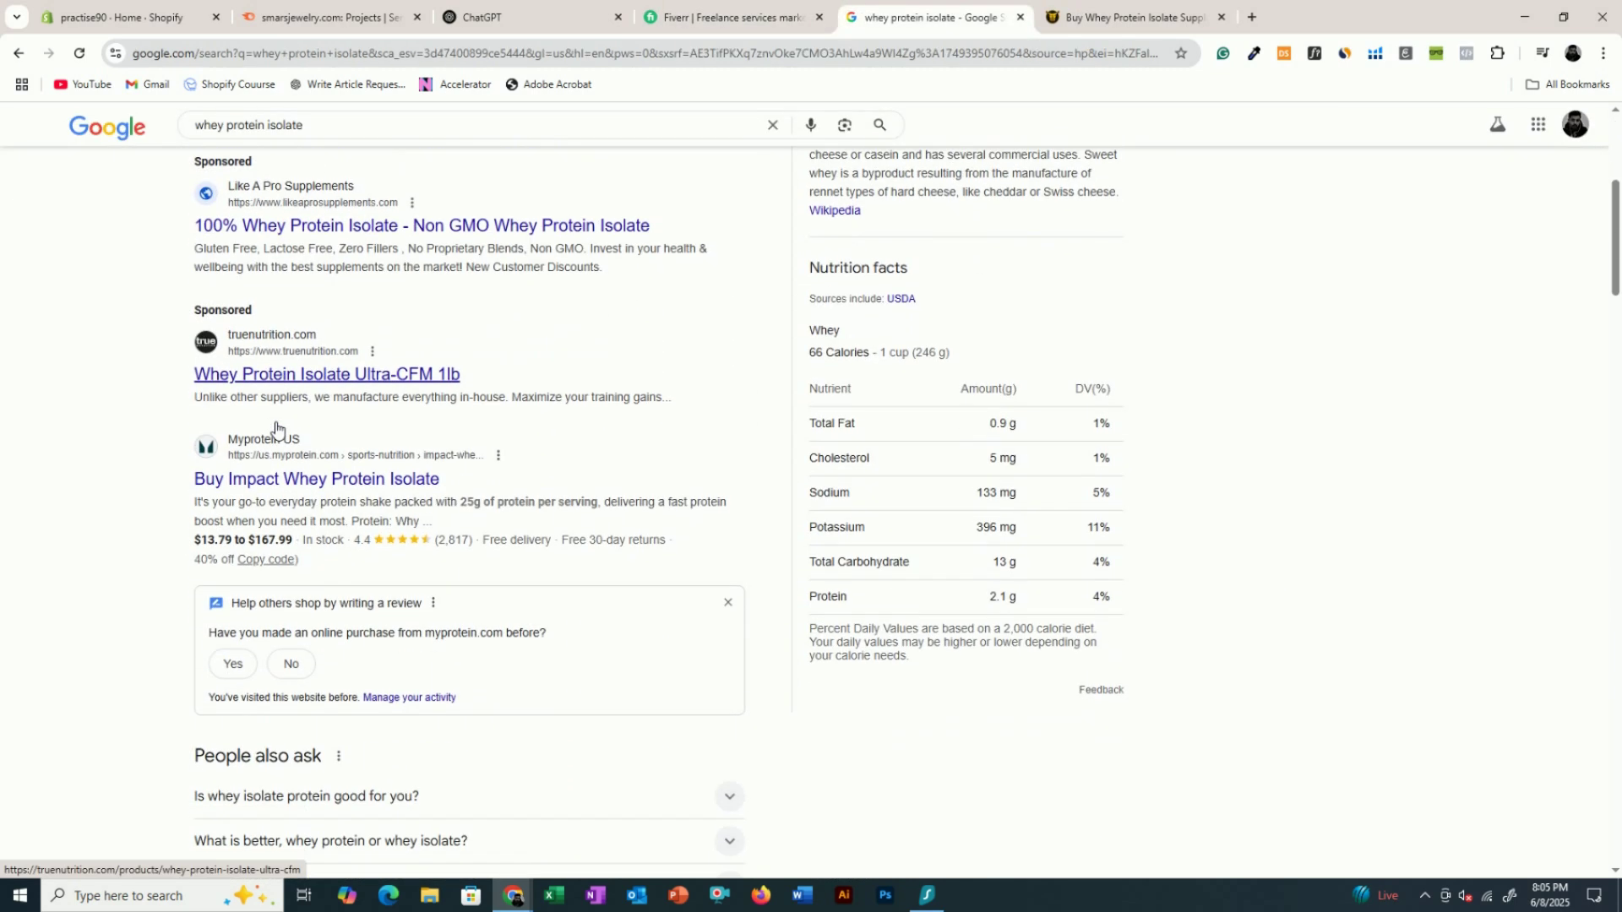
scroll(276, 425, "up", 3)
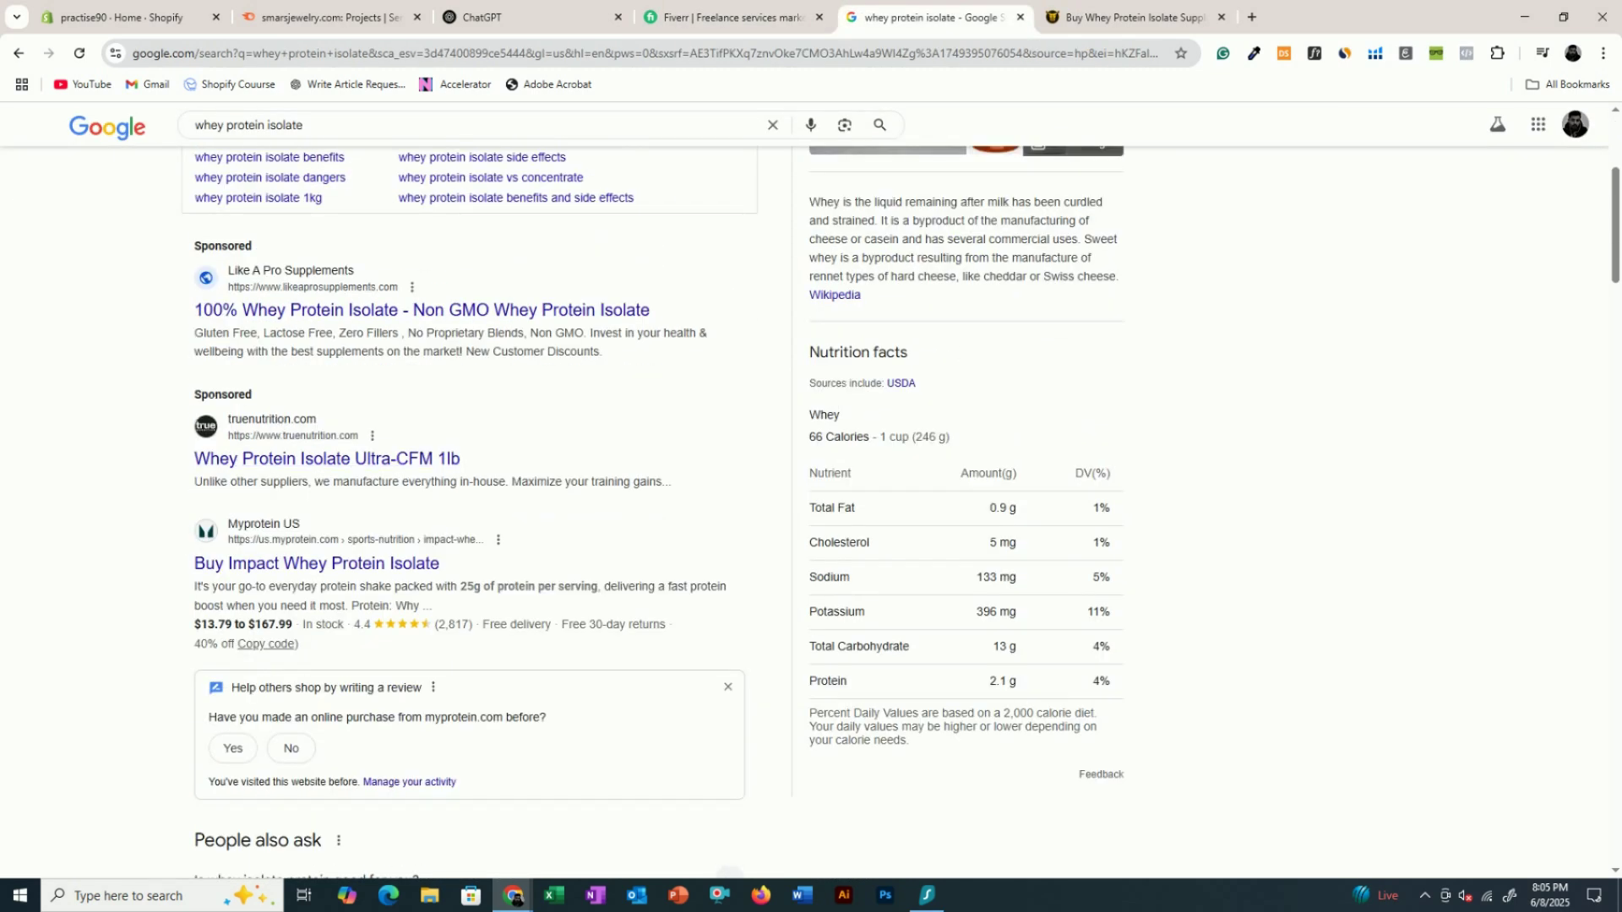
scroll(216, 414, "down", 2)
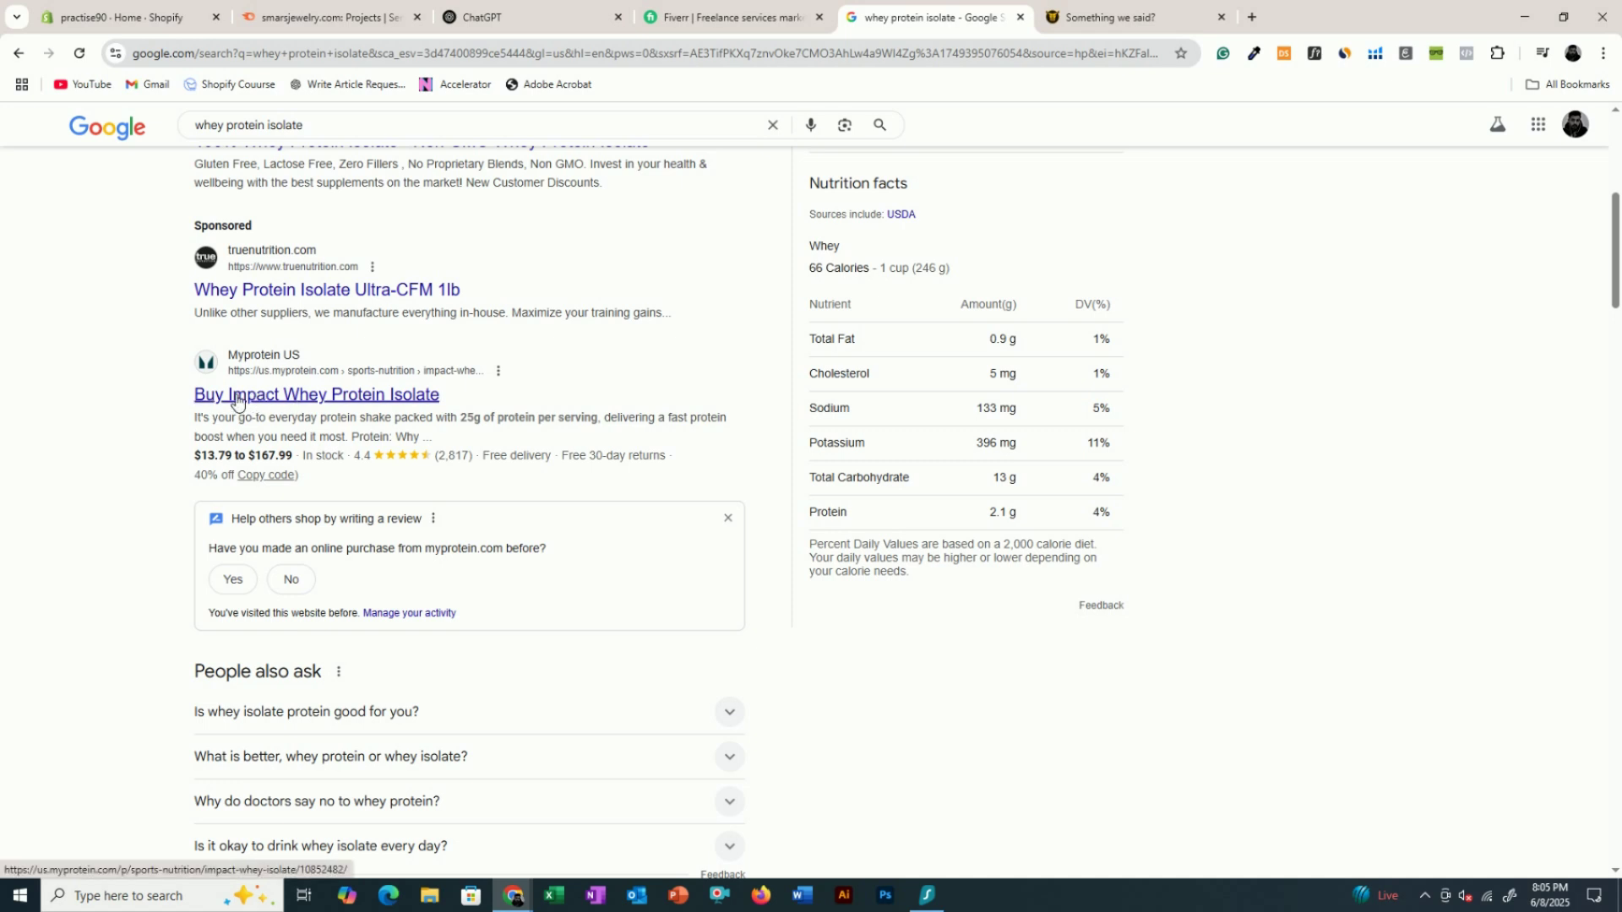
middle_click(236, 399)
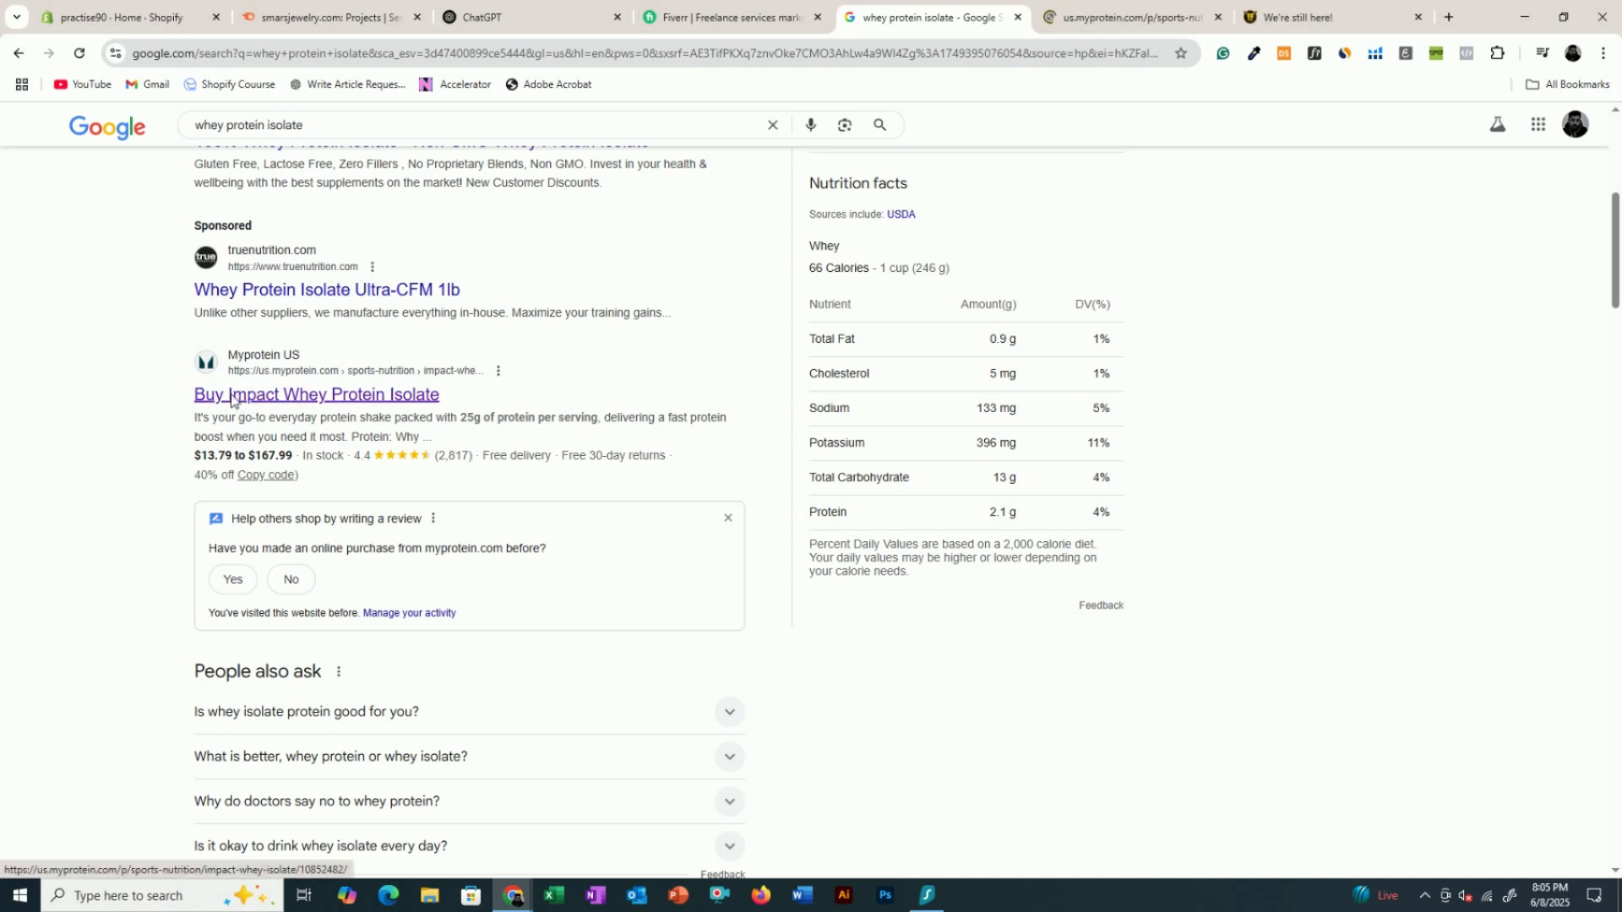
left_click(1123, 17)
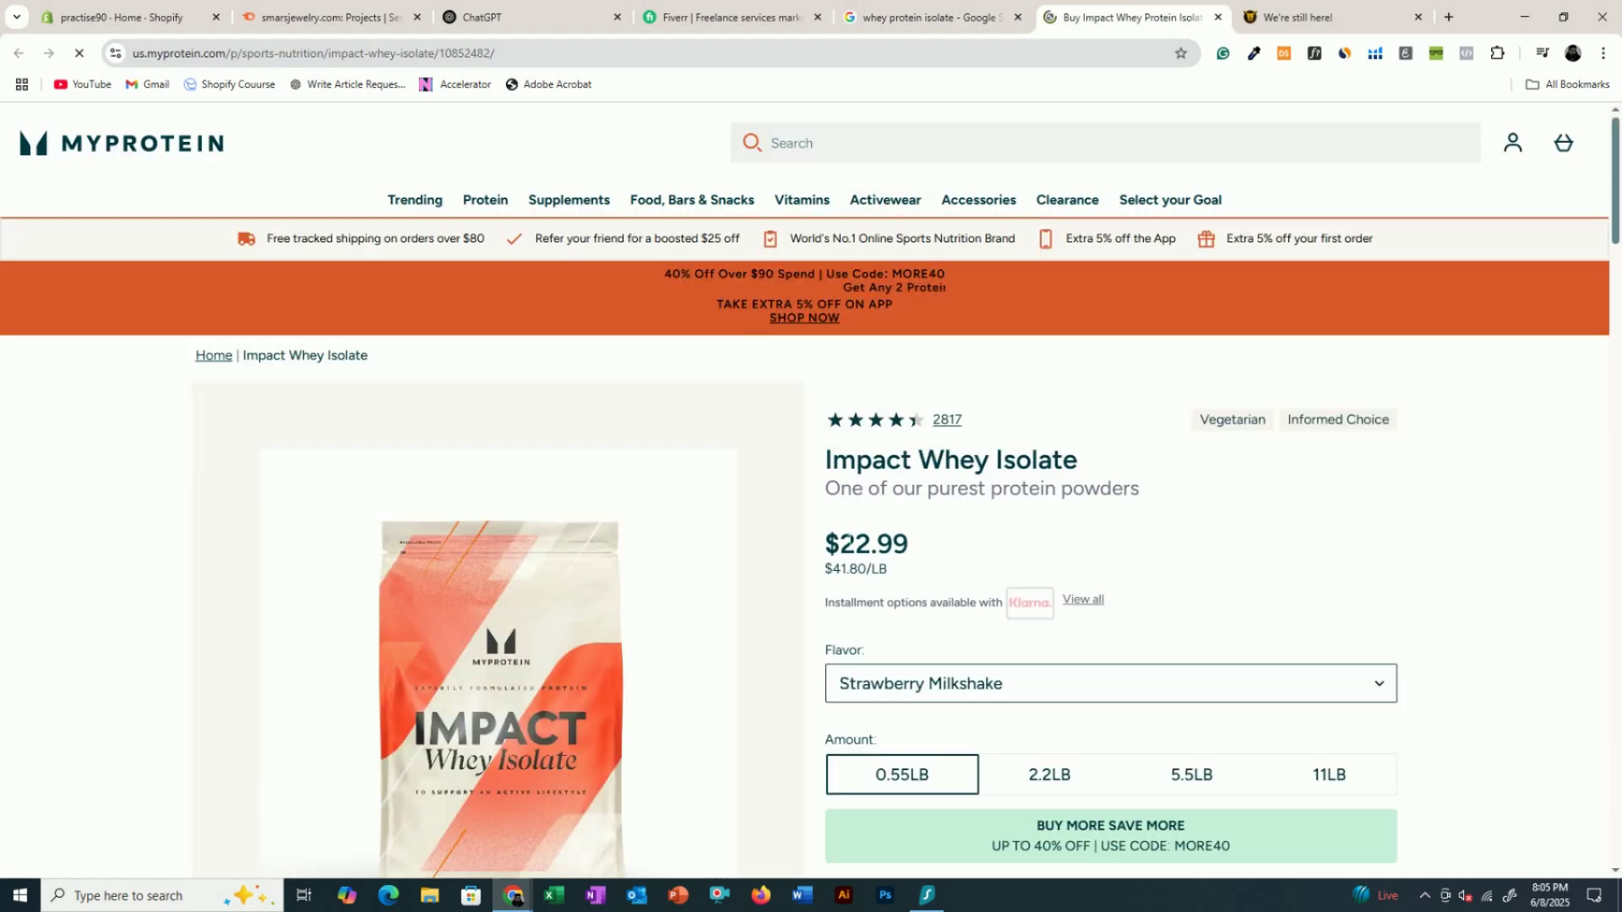
- Accept the Myprotein cookies and highlight the Impact Whey Isolate description text to review how it is written
scroll(811, 549, "down", 3)
scroll(670, 397, "down", 10)
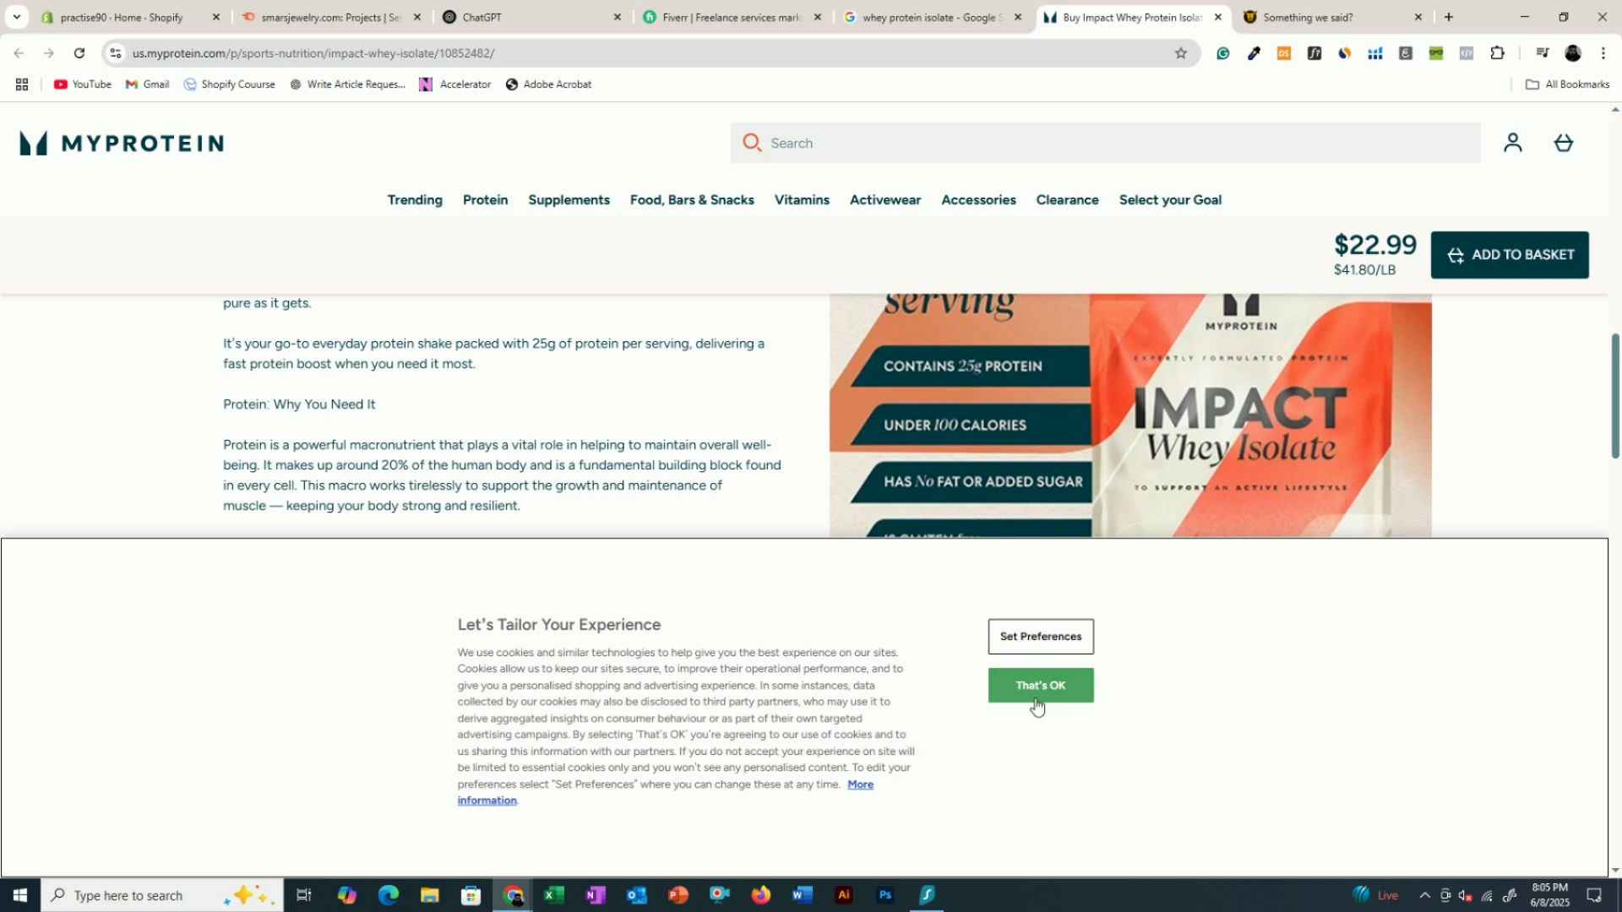
left_click(1037, 688)
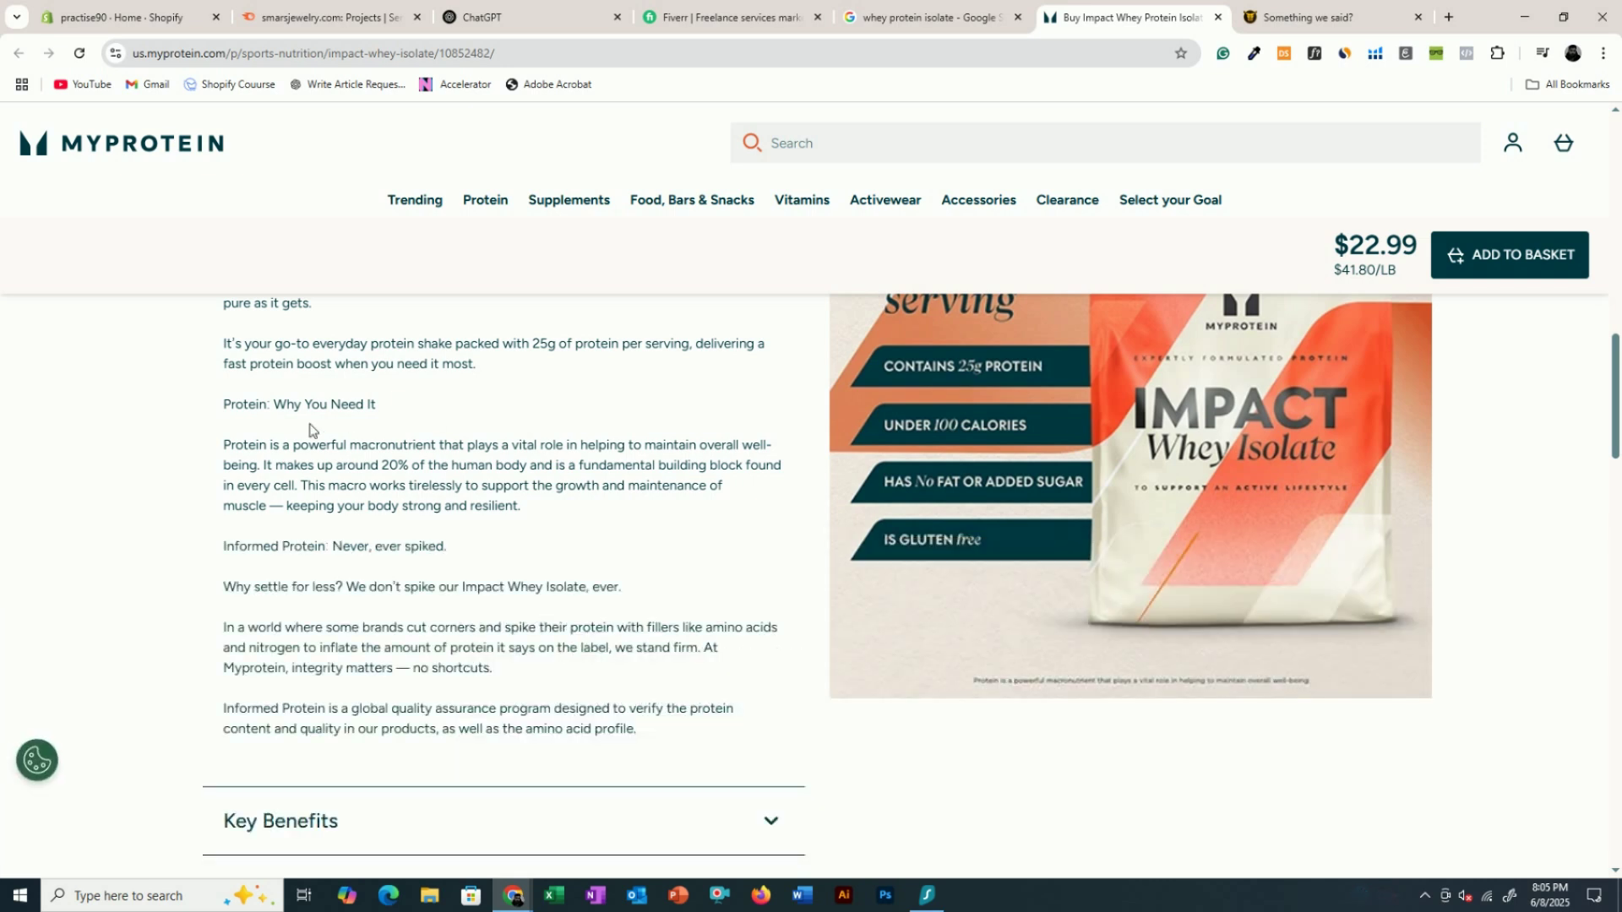
scroll(578, 639, "up", 2)
left_click_drag(223, 370, 446, 715)
scroll(339, 404, "down", 8)
scroll(339, 404, "up", 1)
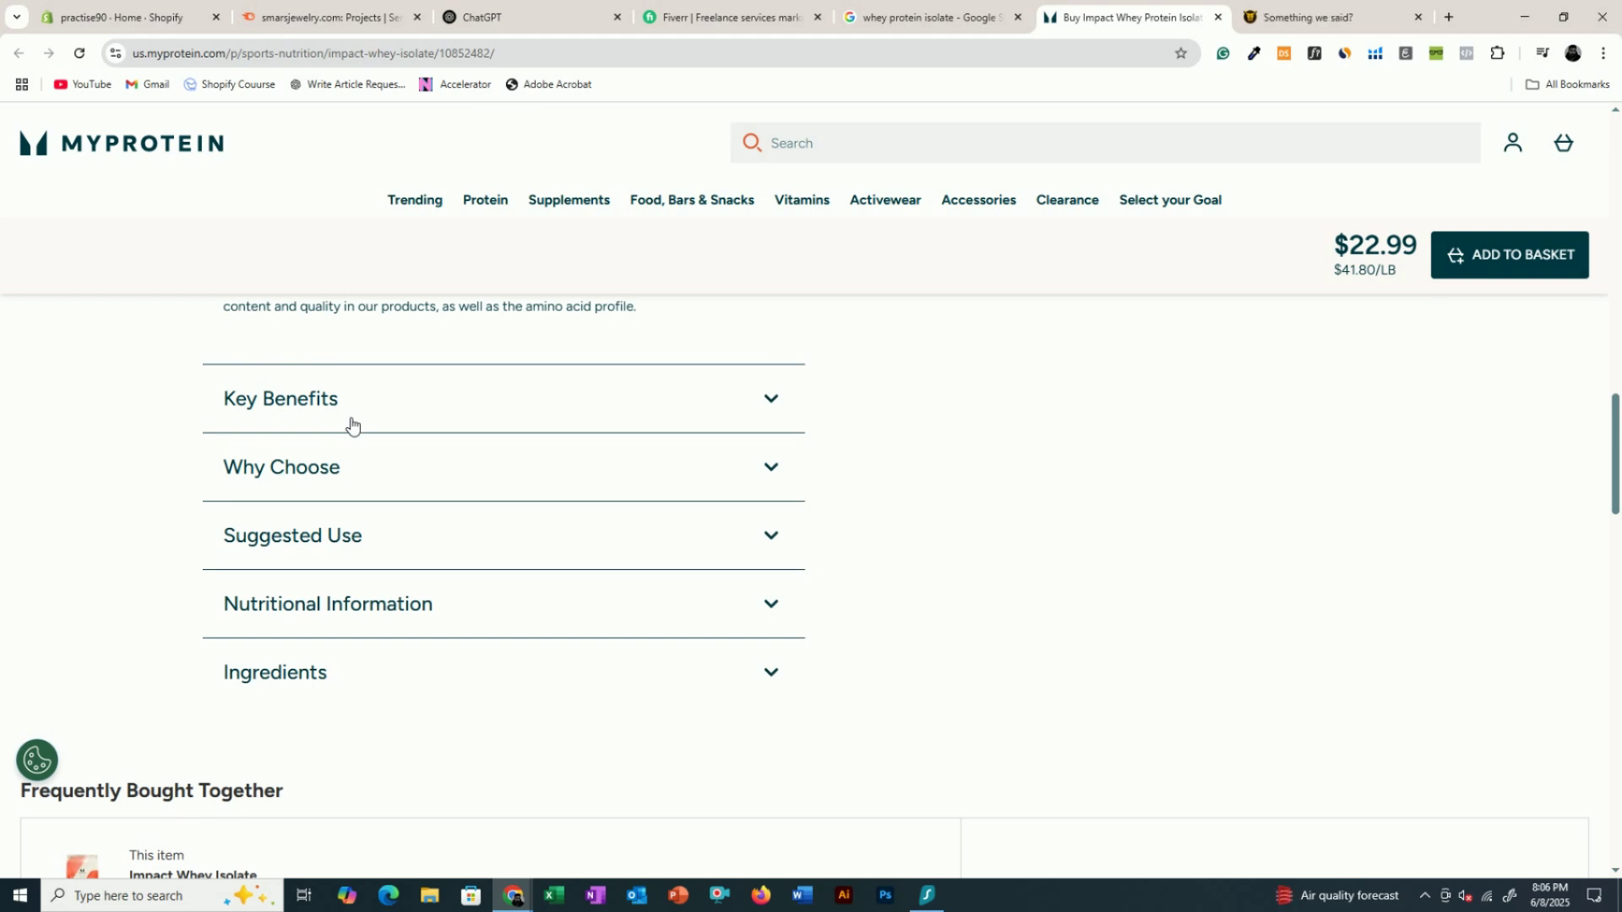
- Look through the rest of the Impact Whey Isolate page, including the recommended products and customer reviews
scroll(372, 421, "down", 15)
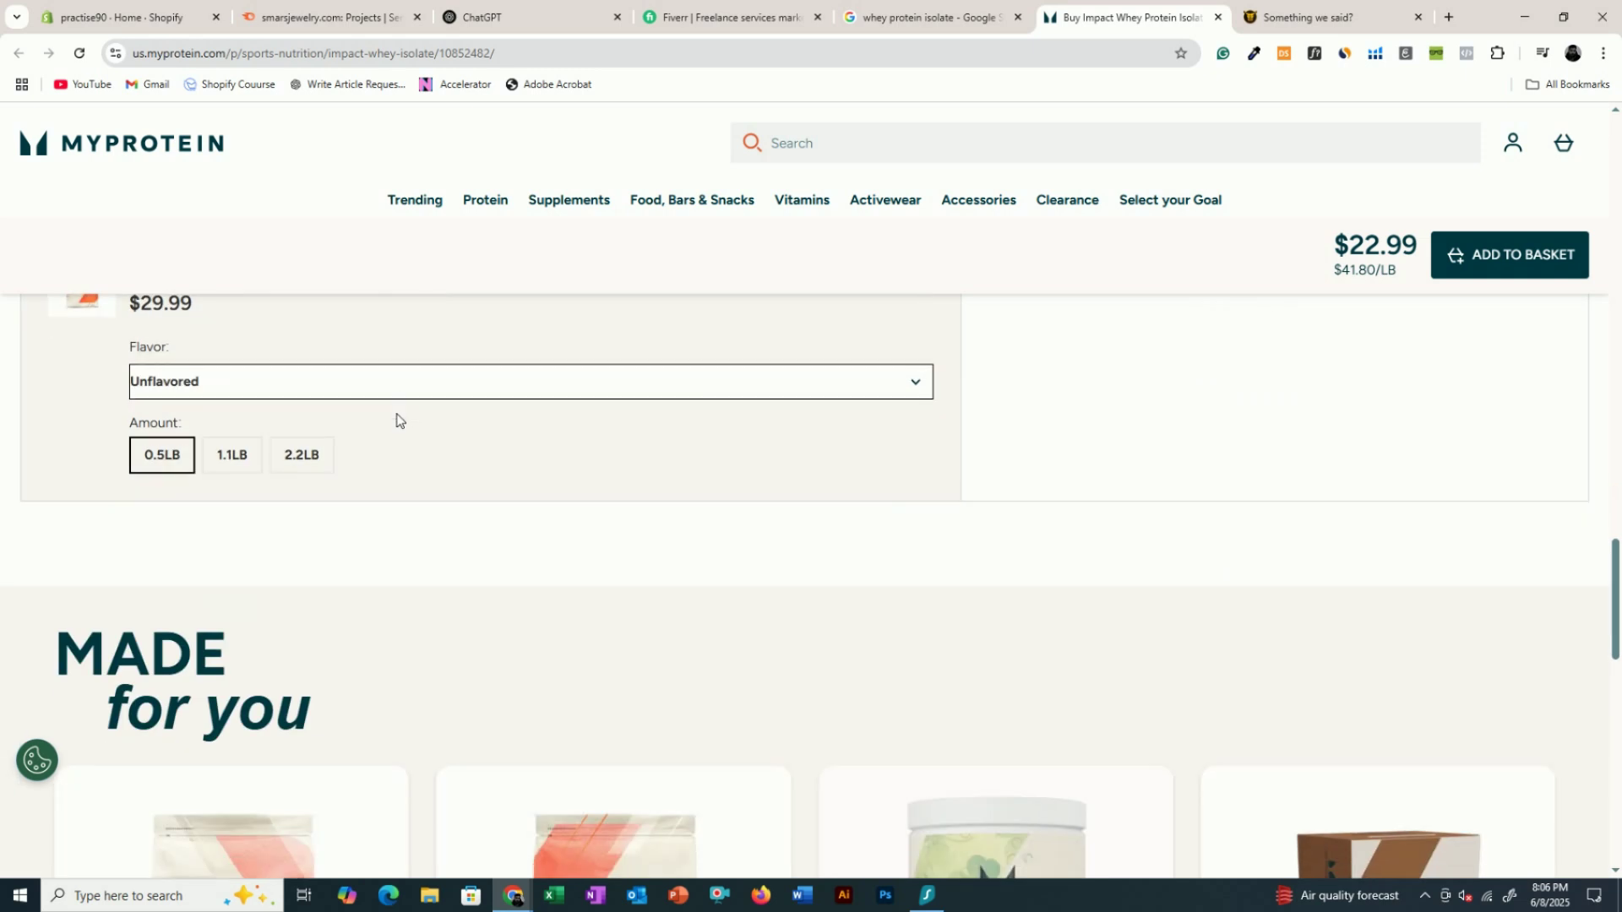
scroll(402, 420, "down", 10)
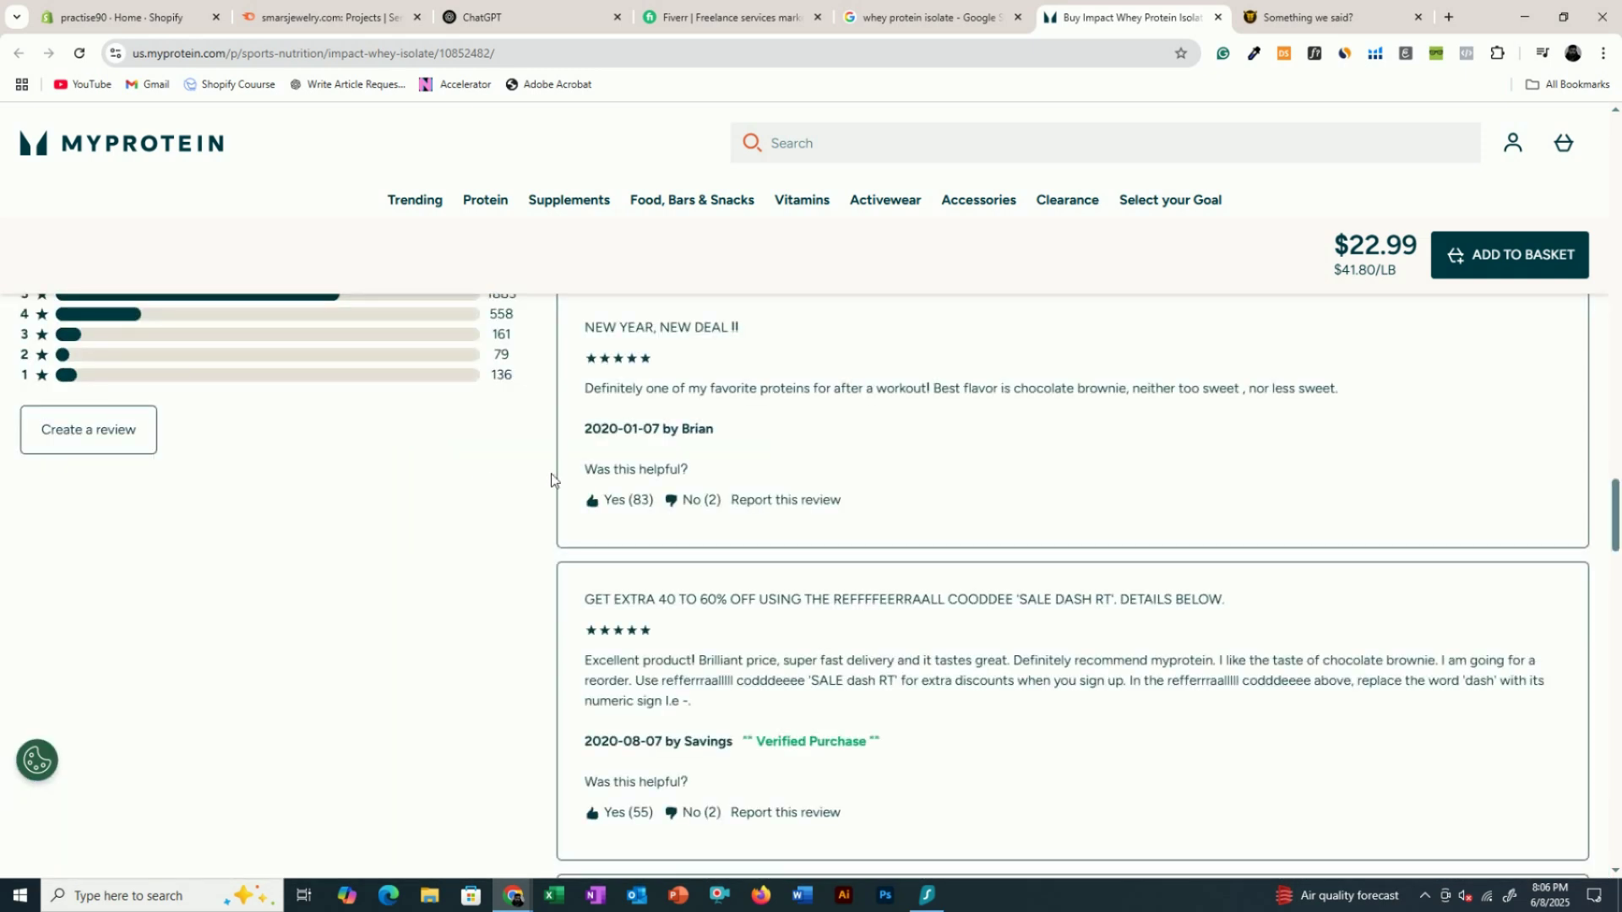
scroll(1264, 539, "down", 5)
scroll(1618, 685, "down", 8)
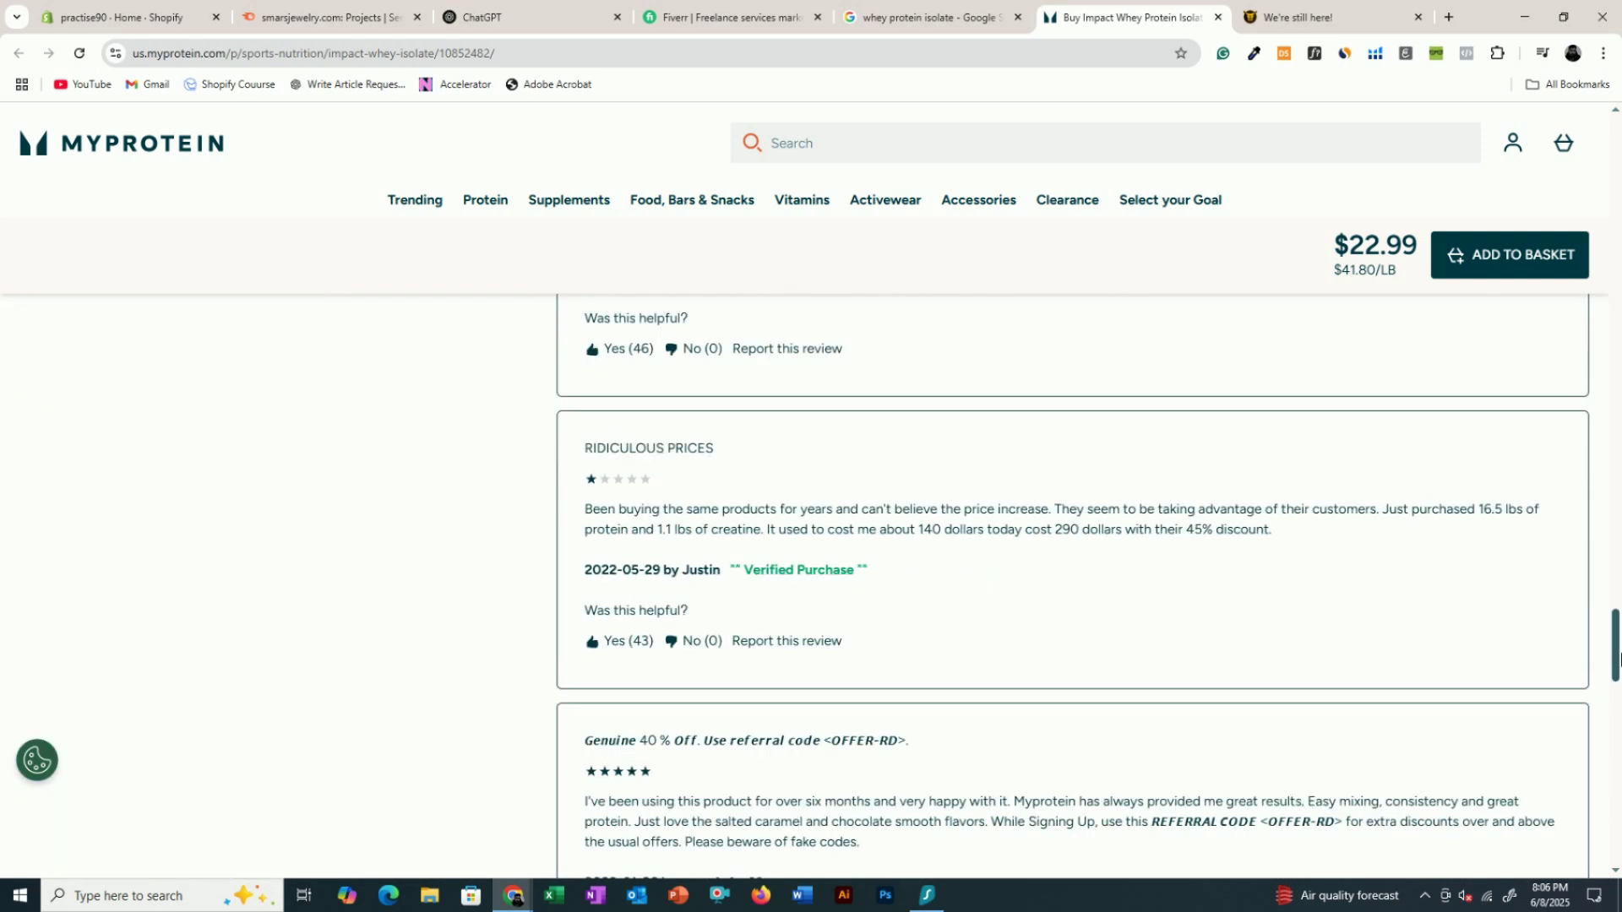
left_click_drag(1618, 685, 1618, 456)
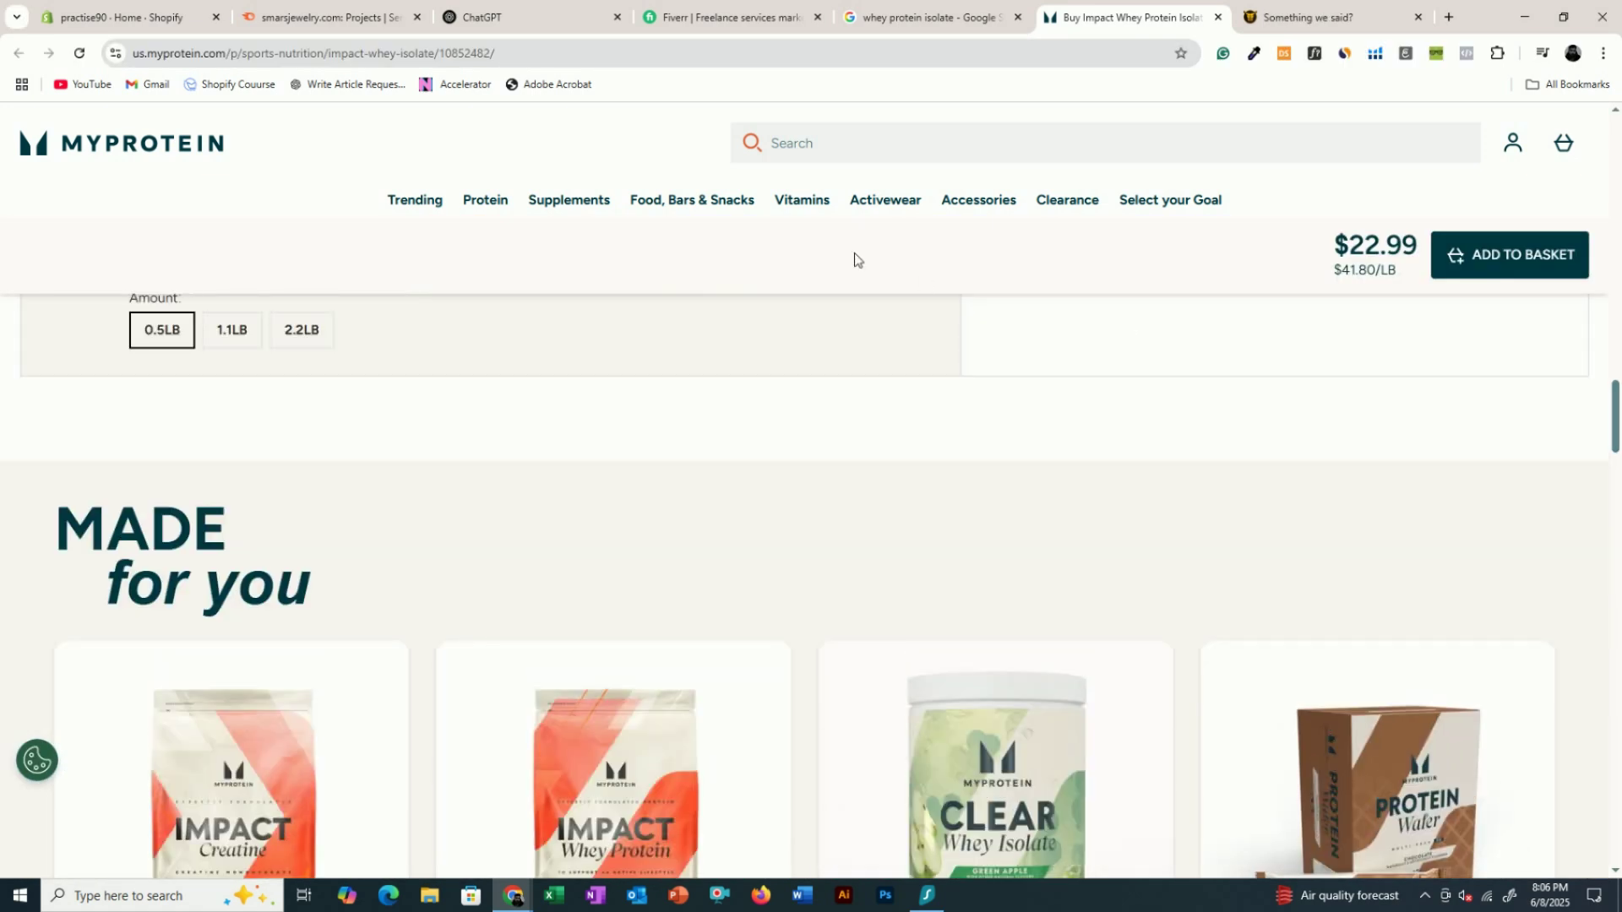
- Switch to the Shopify admin and search the store's product list for "protein"
left_click(520, 7)
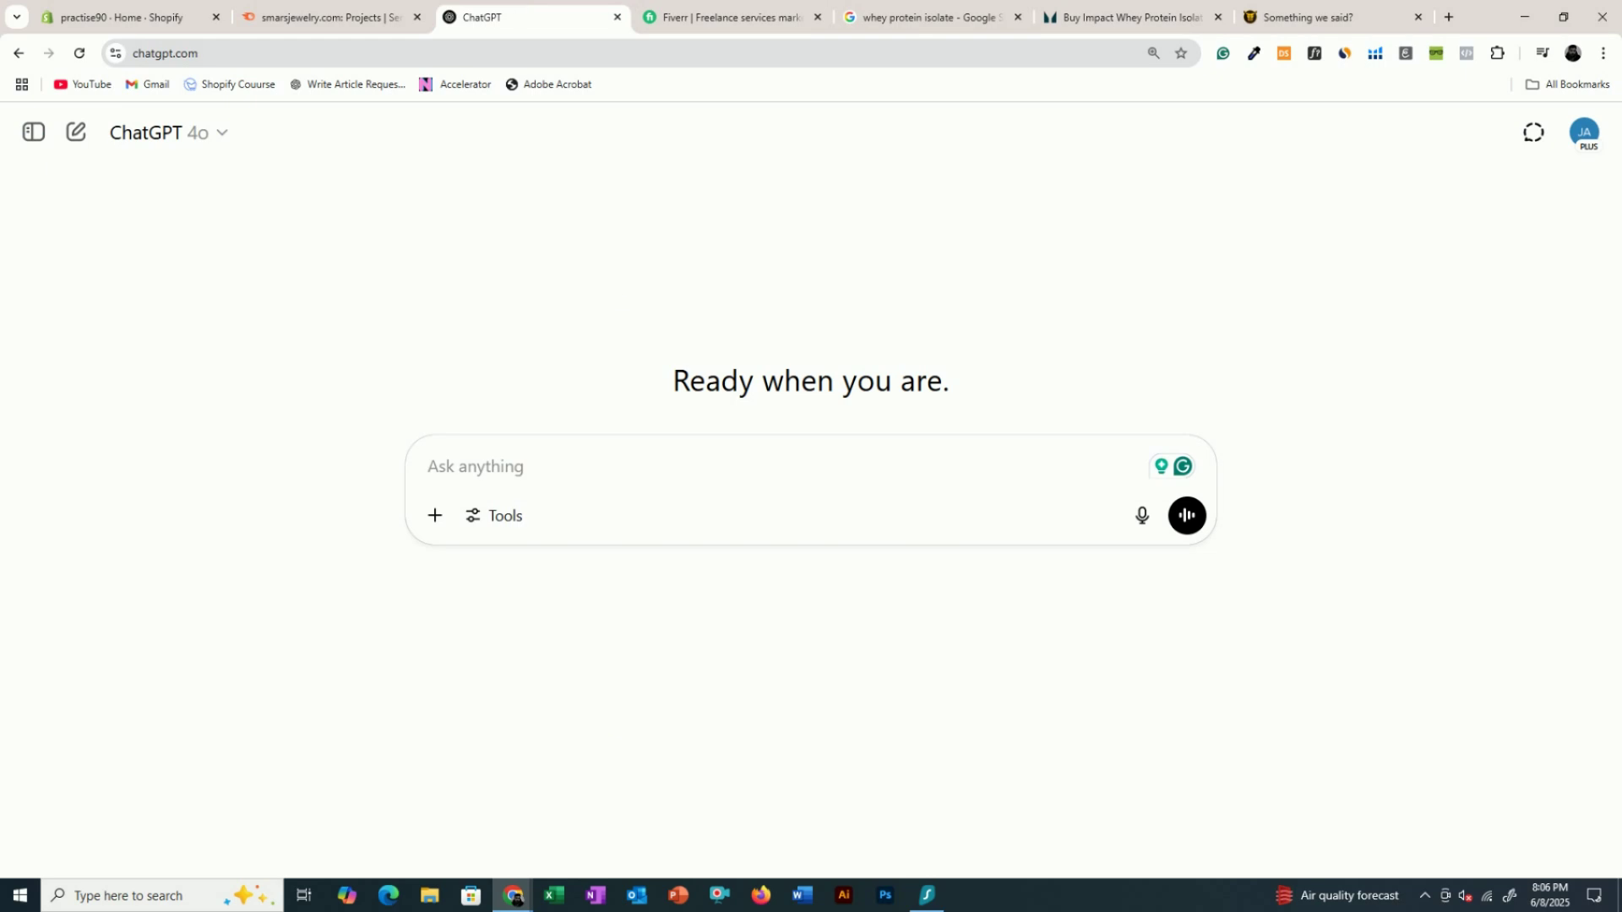
left_click(169, 10)
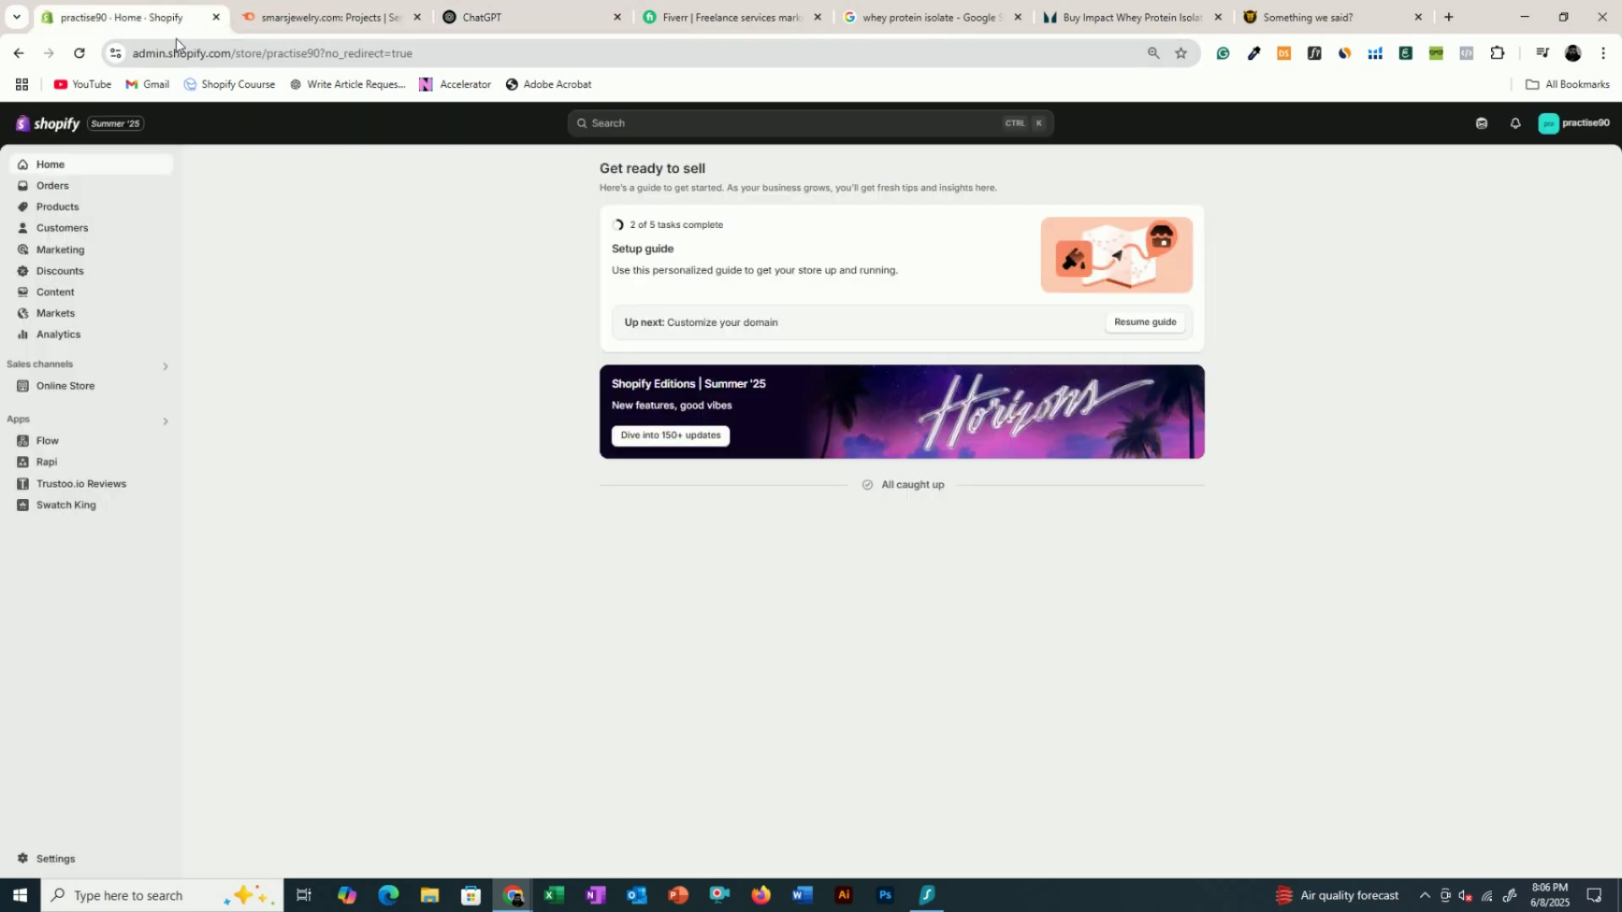
left_click(64, 213)
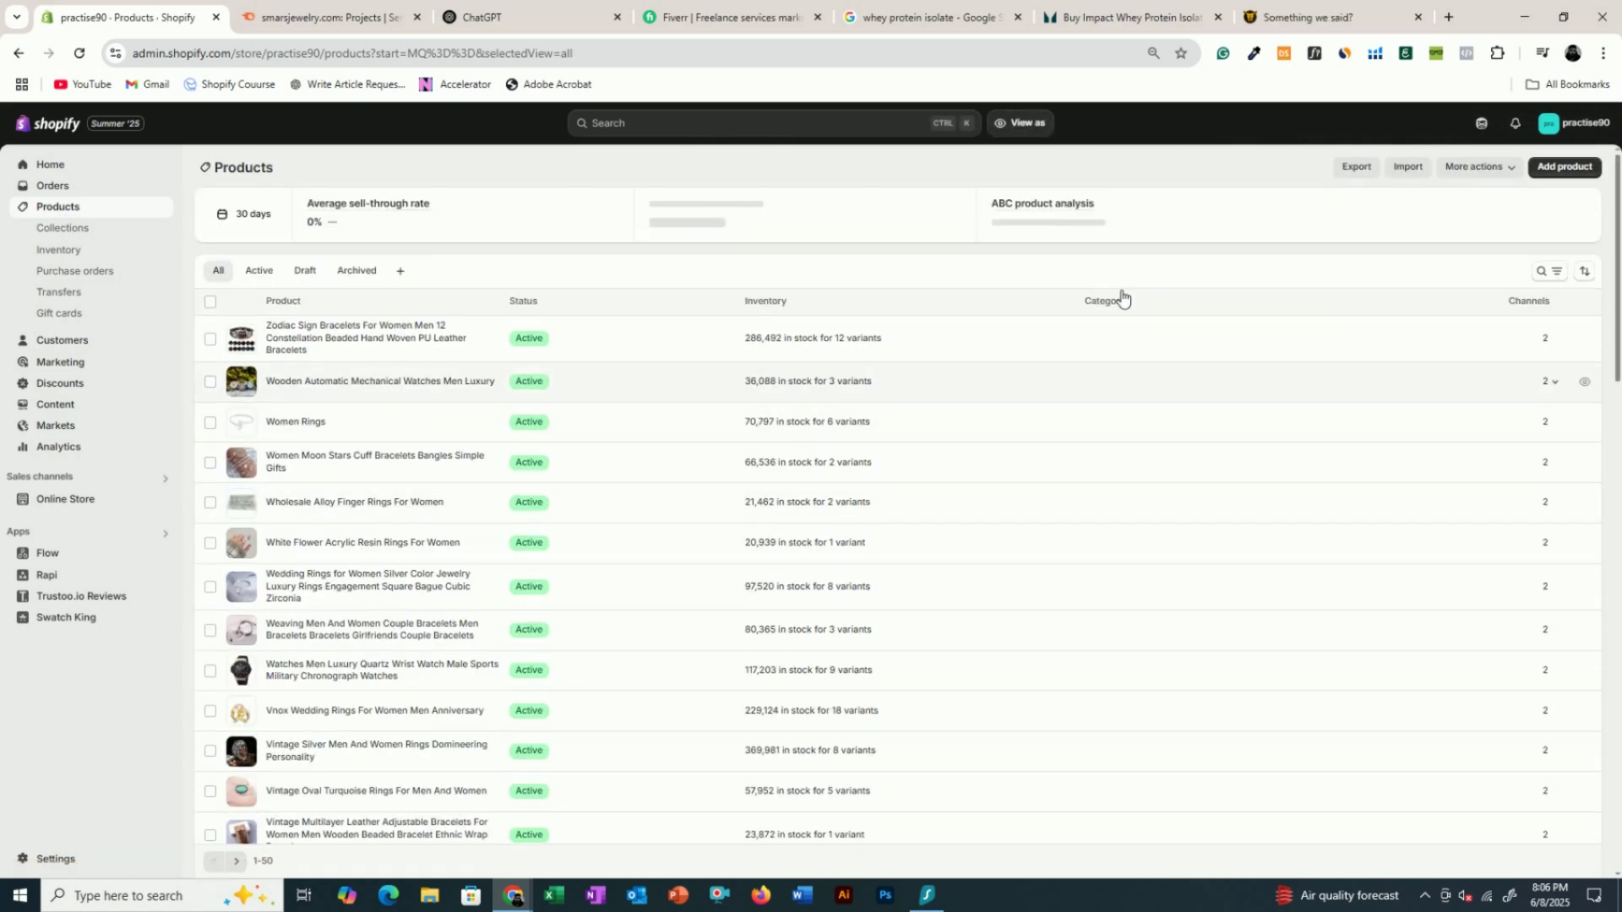
left_click(1542, 268)
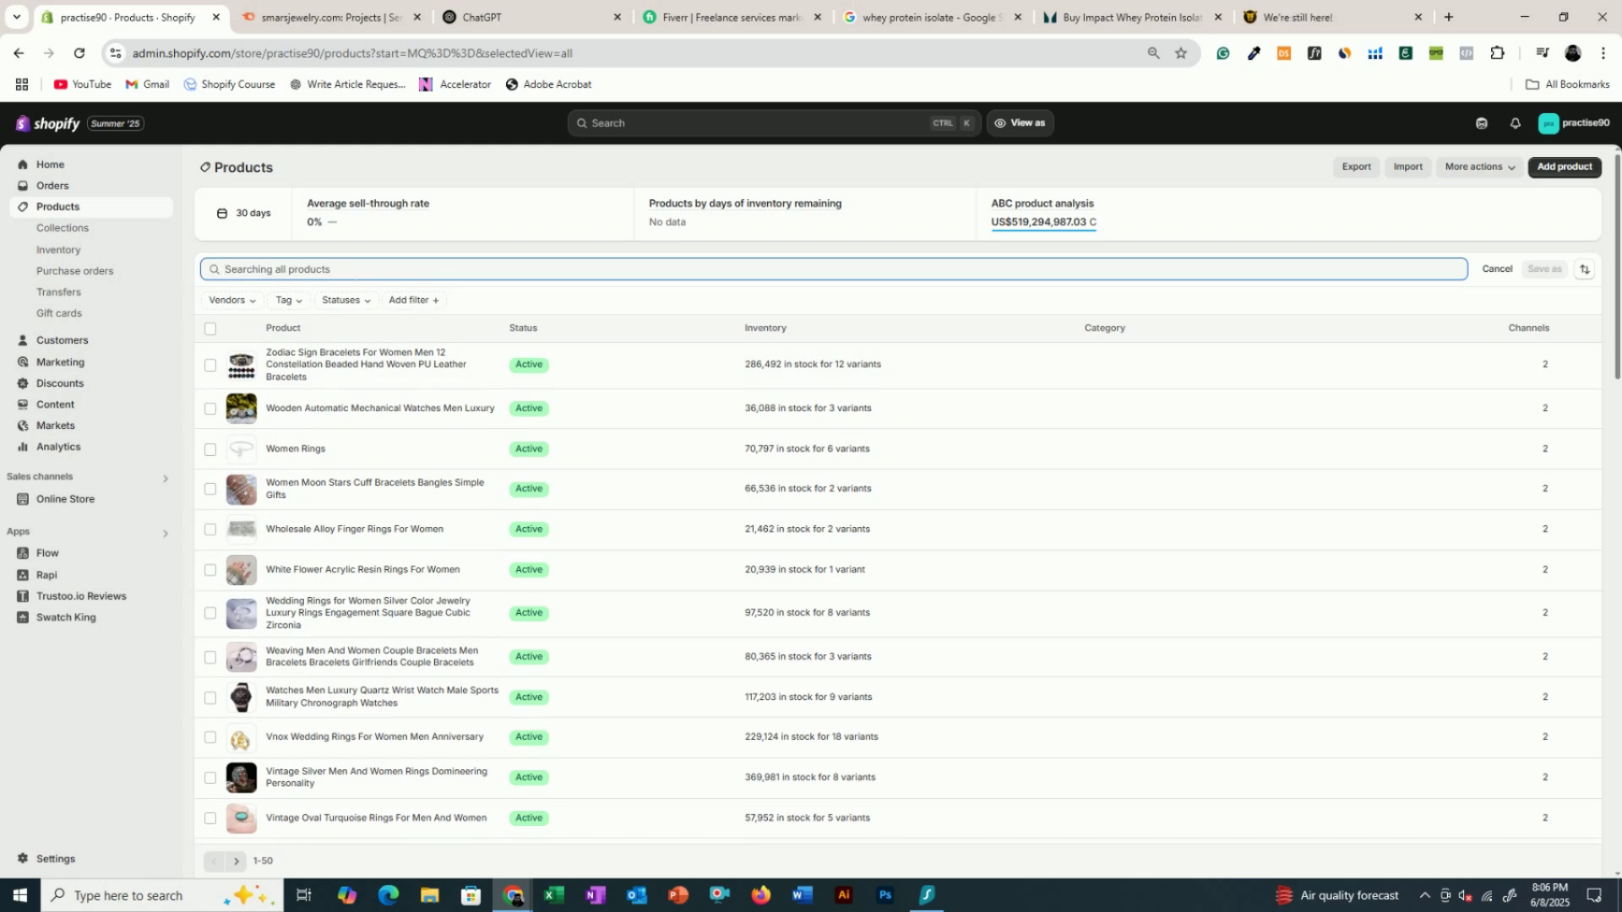
type("protein")
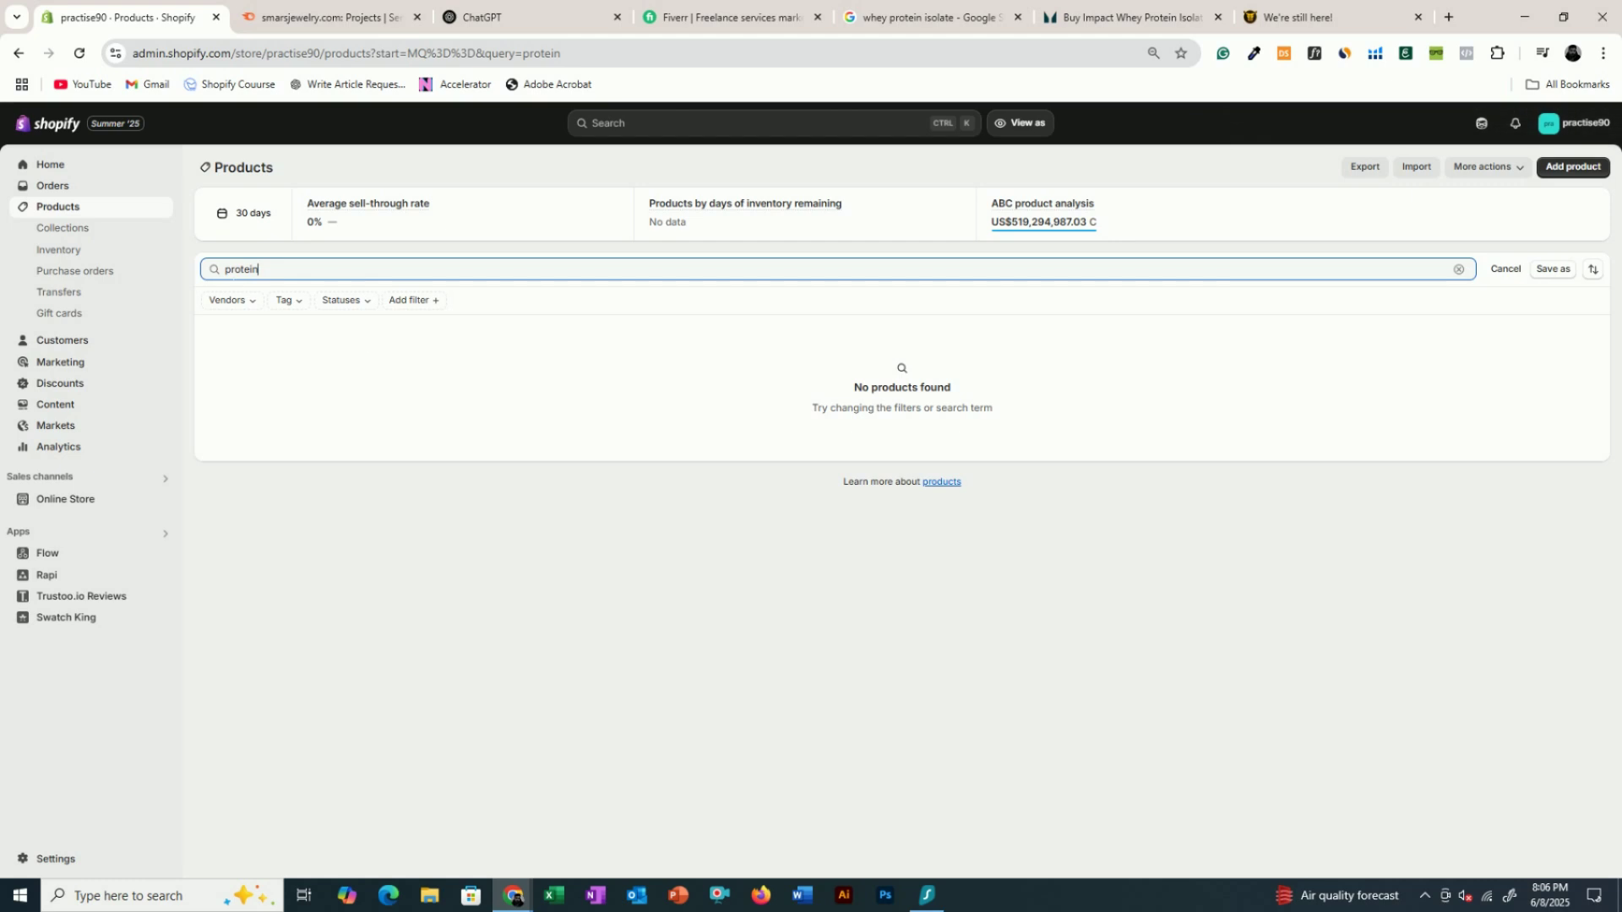
- Replace the product search term with "supplement"
double_click(242, 269)
key("BackSpace")
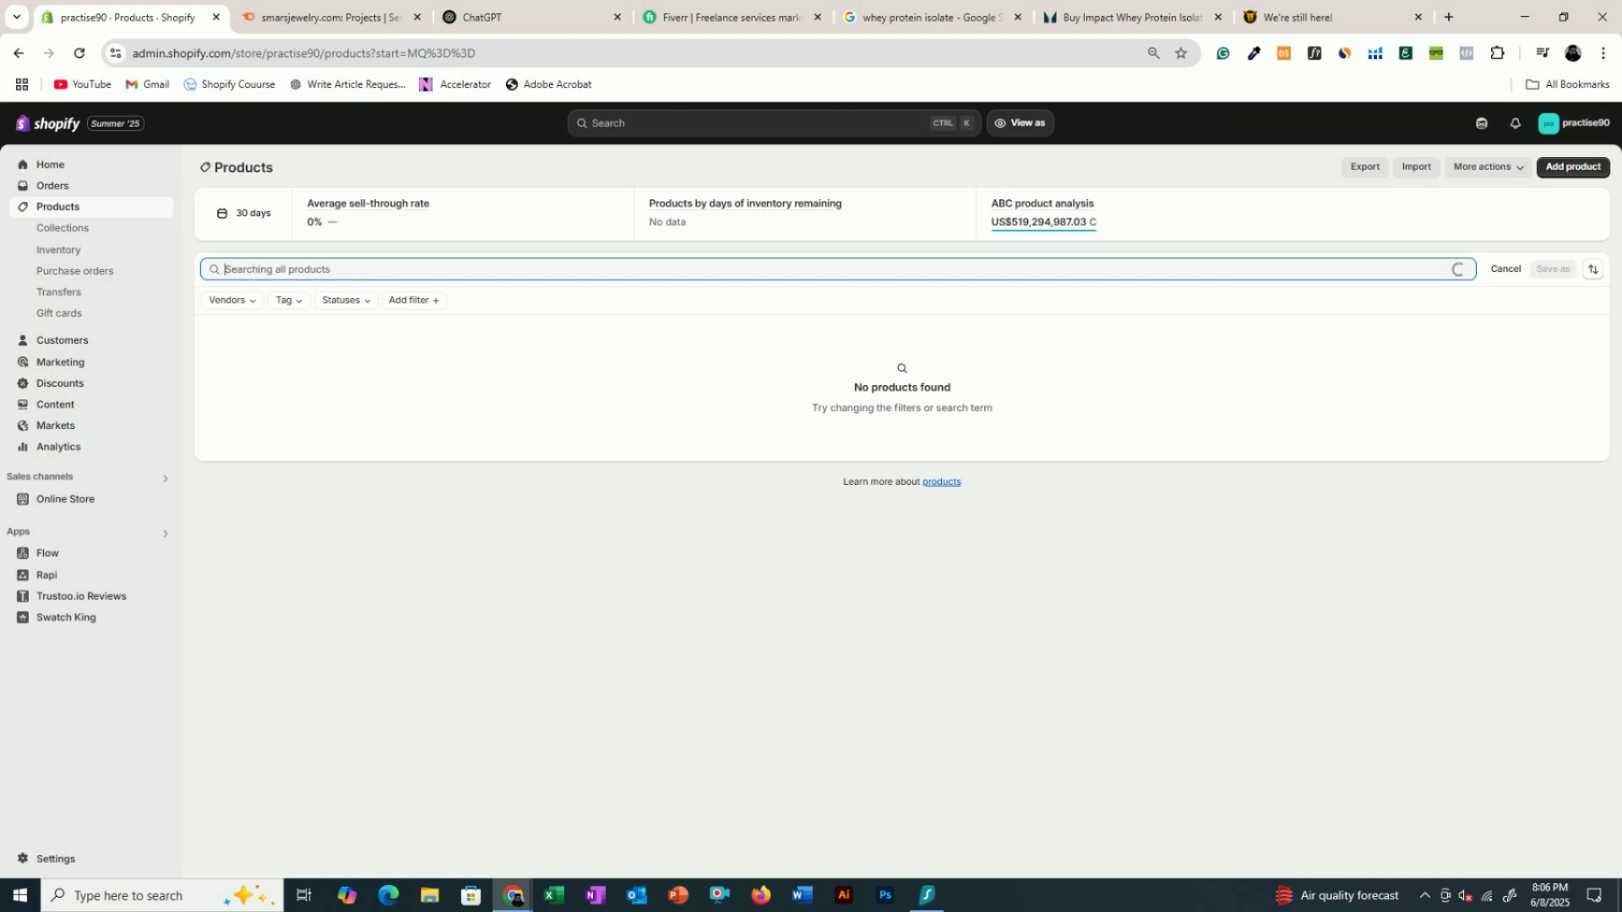
type("p")
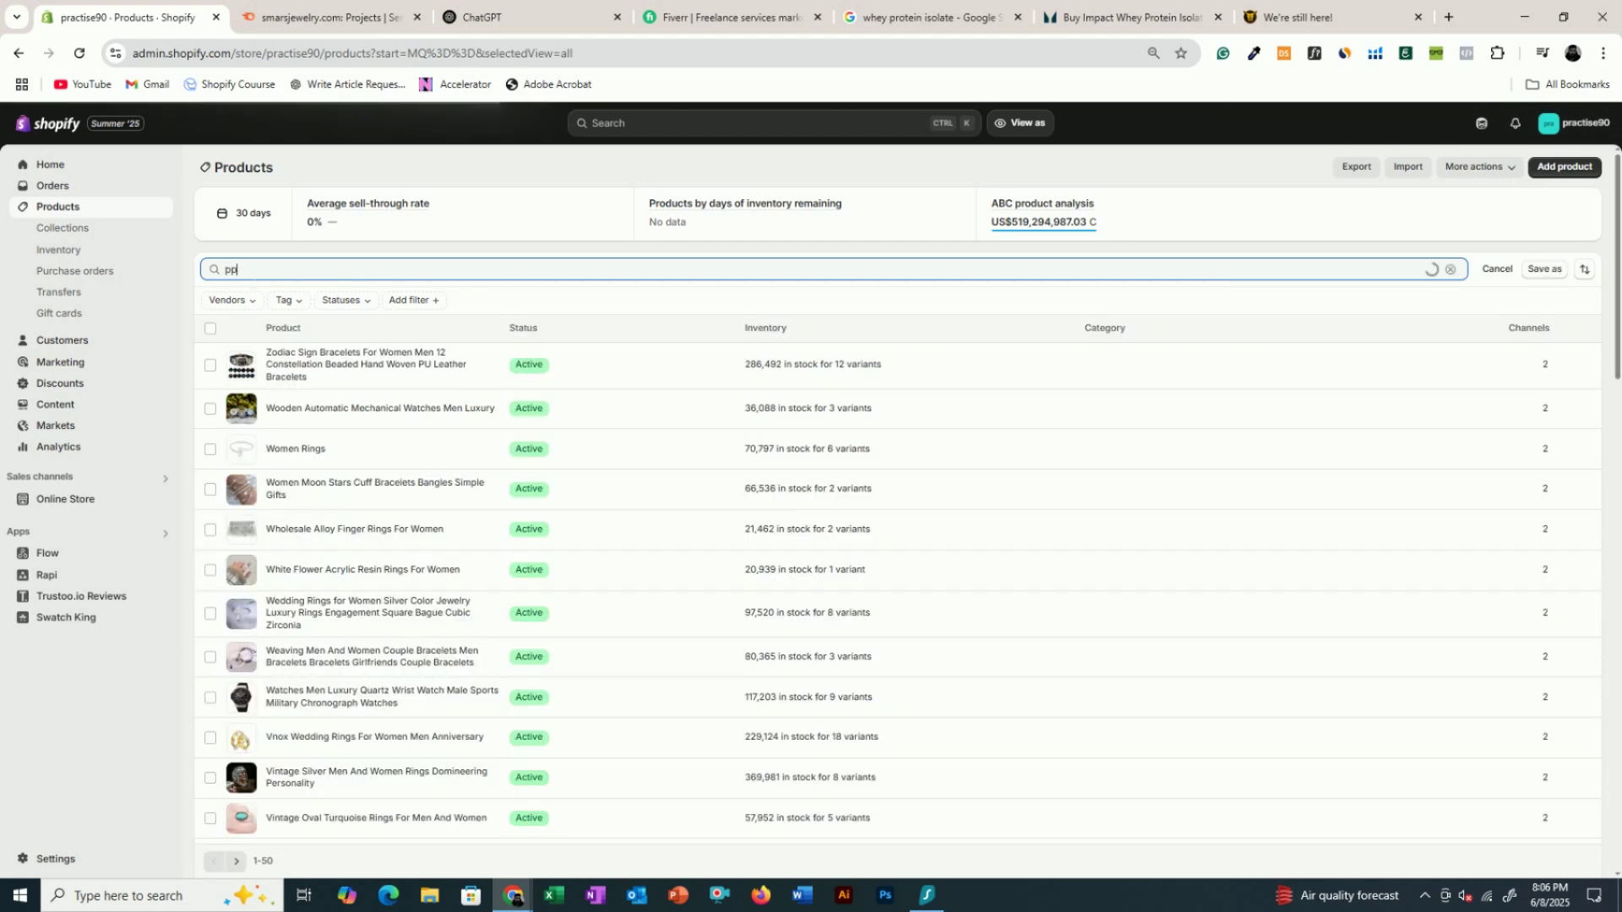
key("BackSpace")
type("sup")
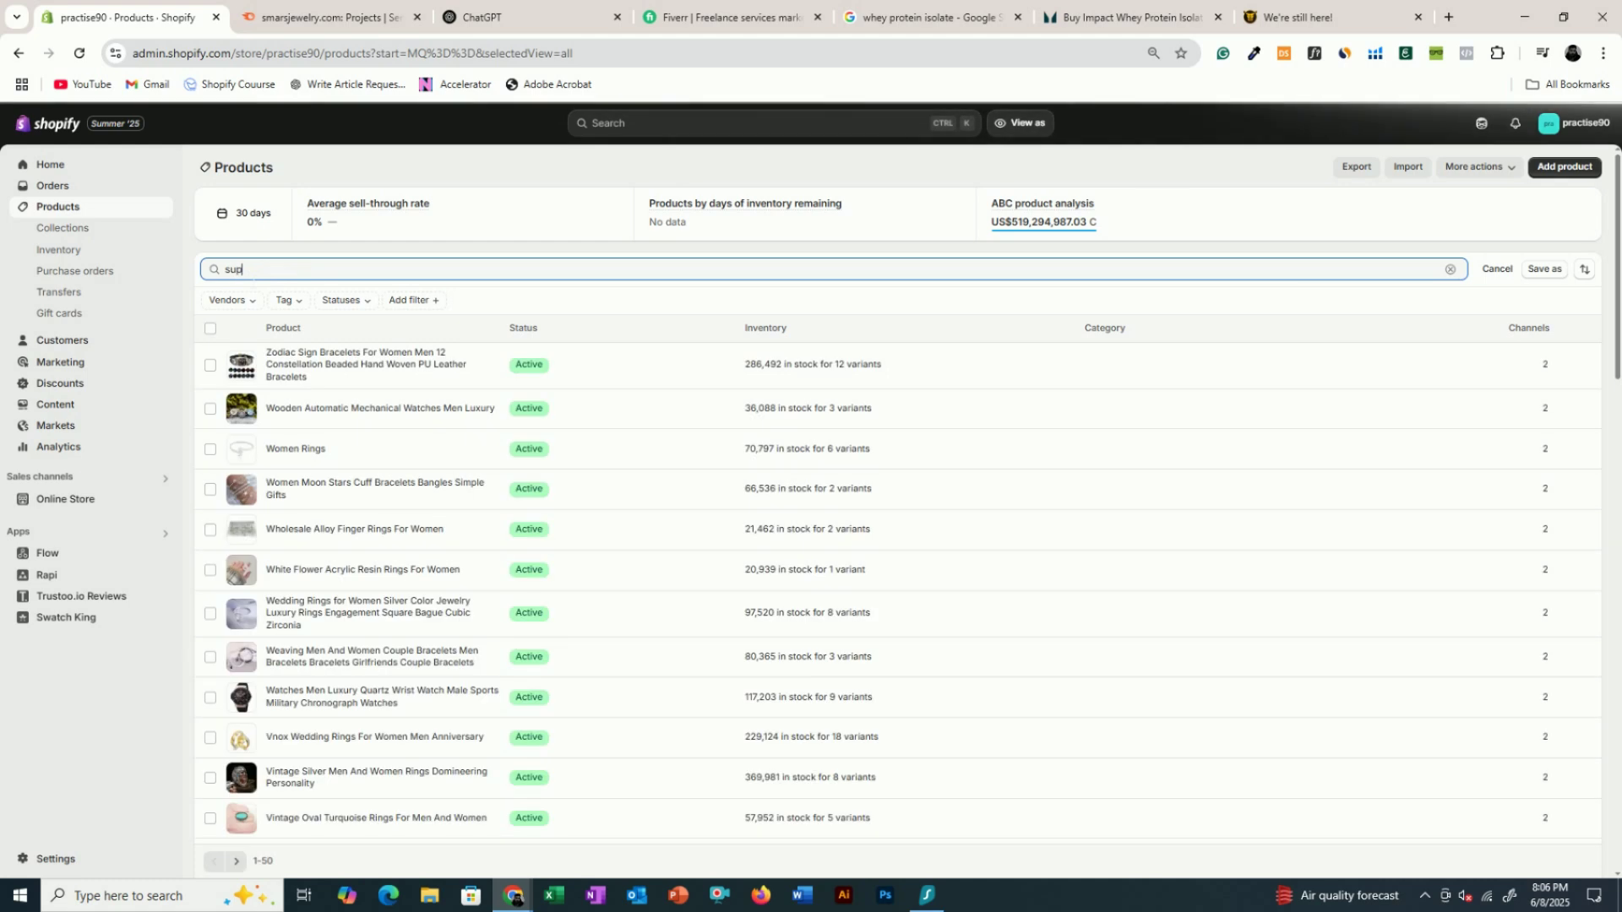
type("plemen")
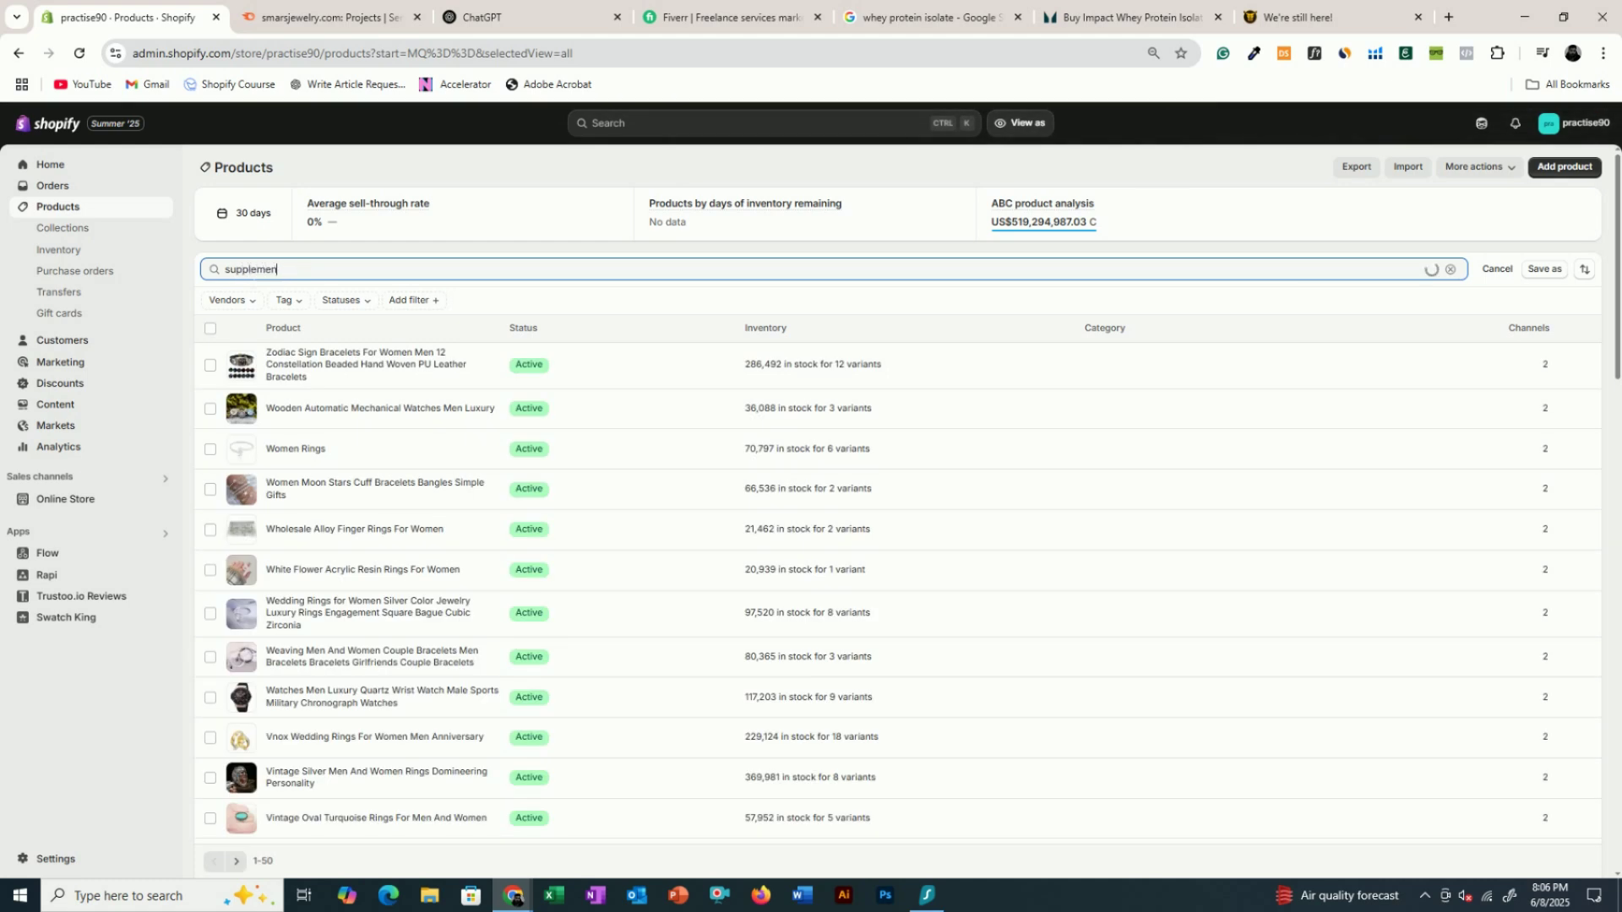
type("t")
- Clear the product search and open the "Wooden Automatic Mechanical Watches Men Luxury" product in a separate tab
key("ctrl+a")
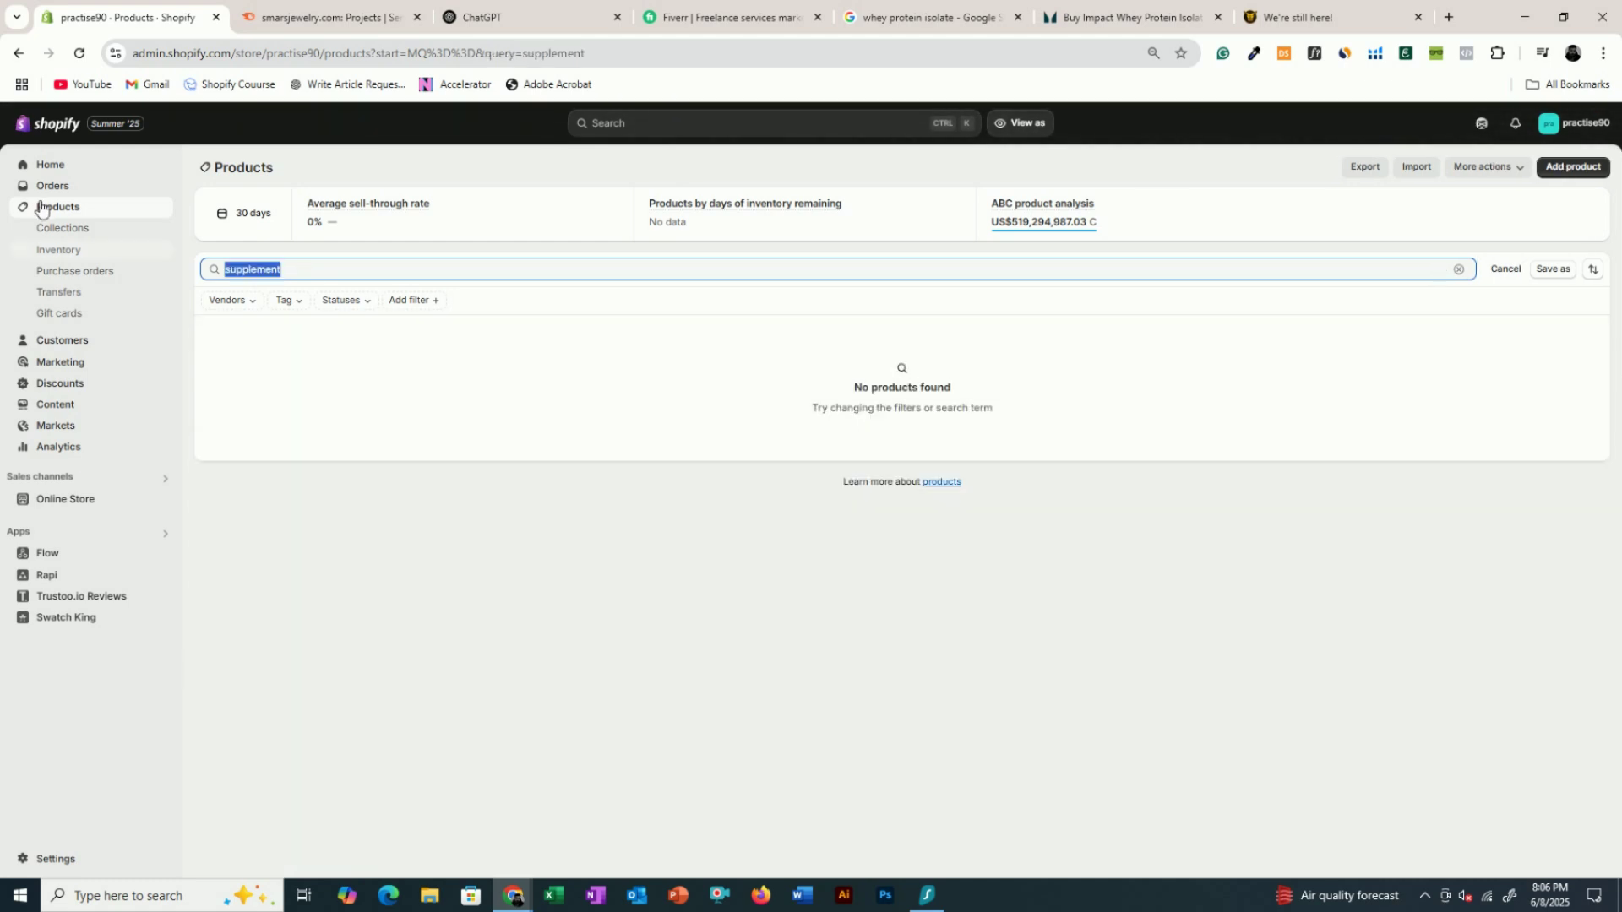
left_click(68, 207)
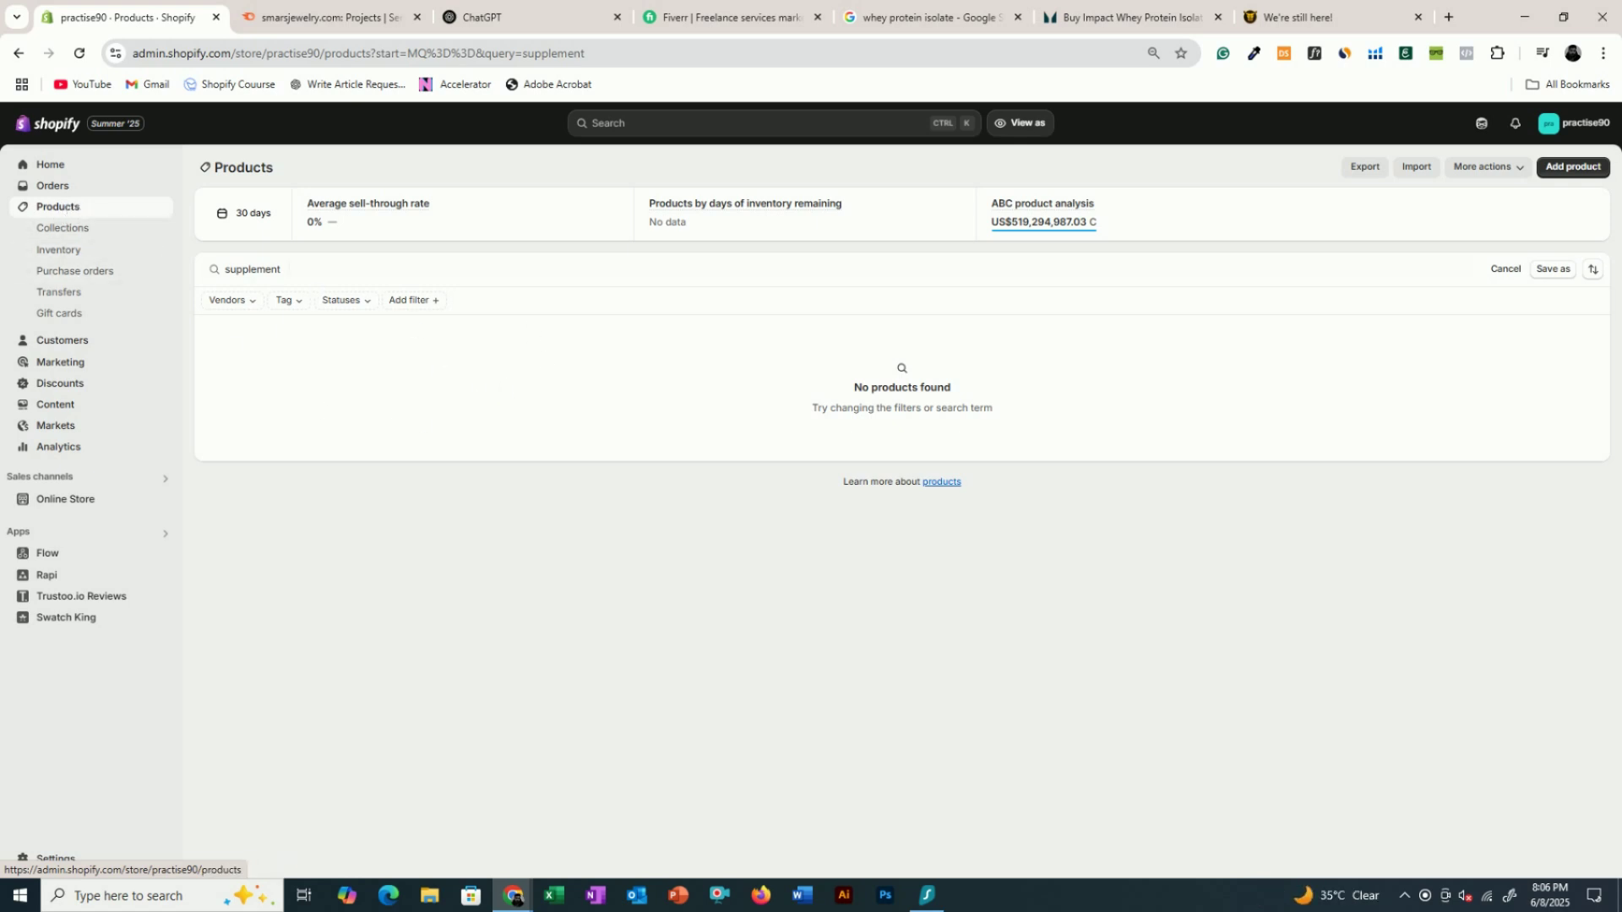
double_click(256, 270)
key("BackSpace")
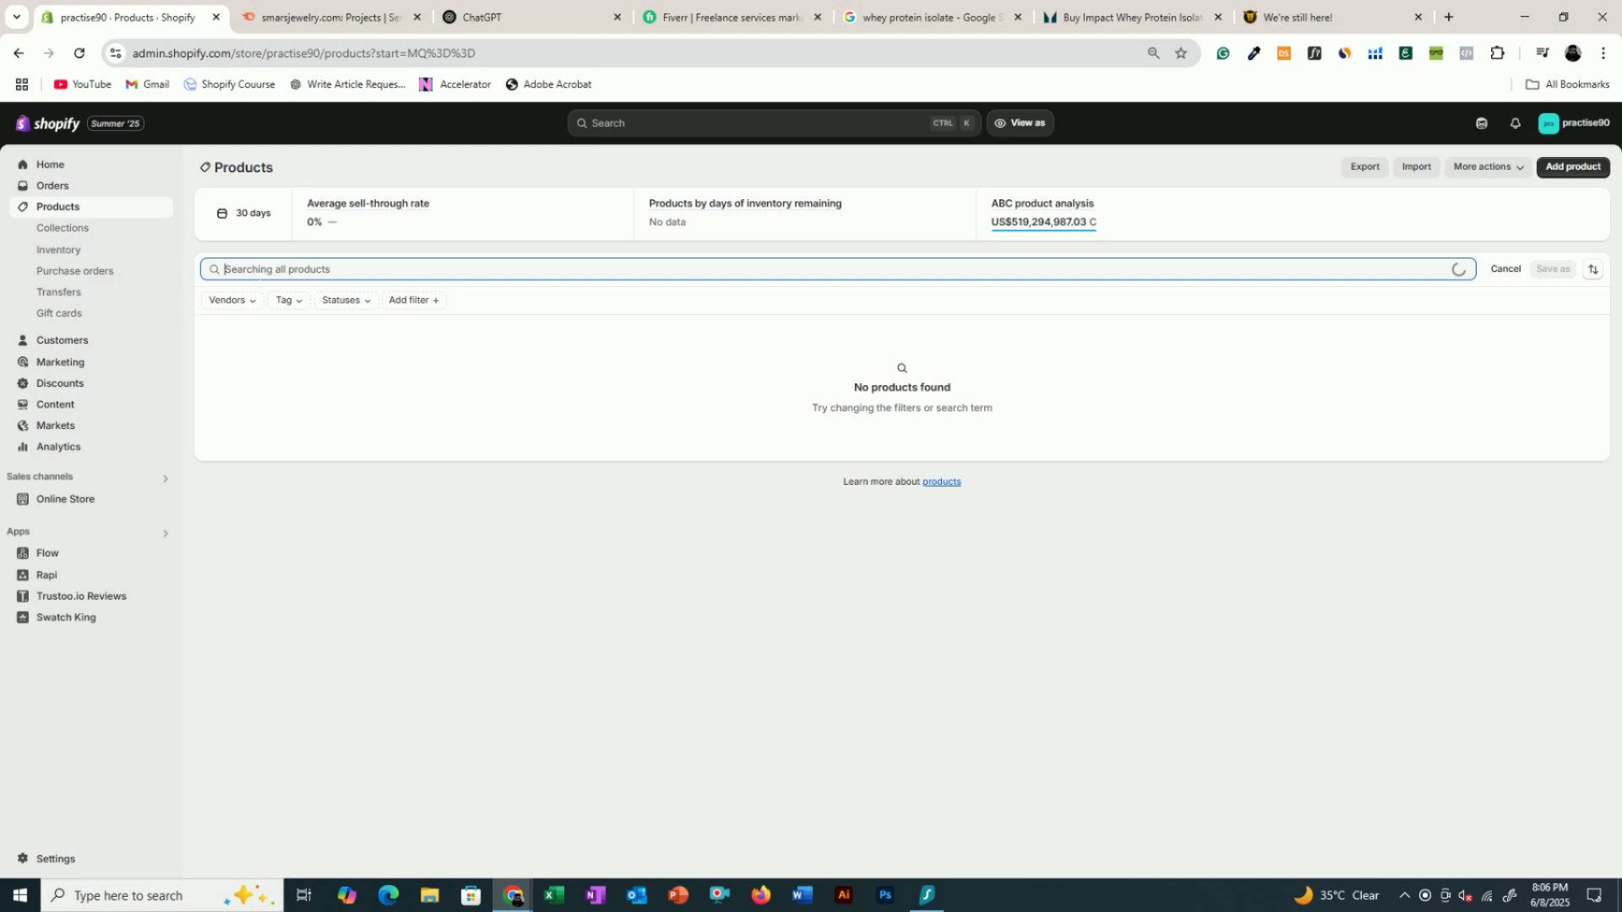
left_click(301, 251)
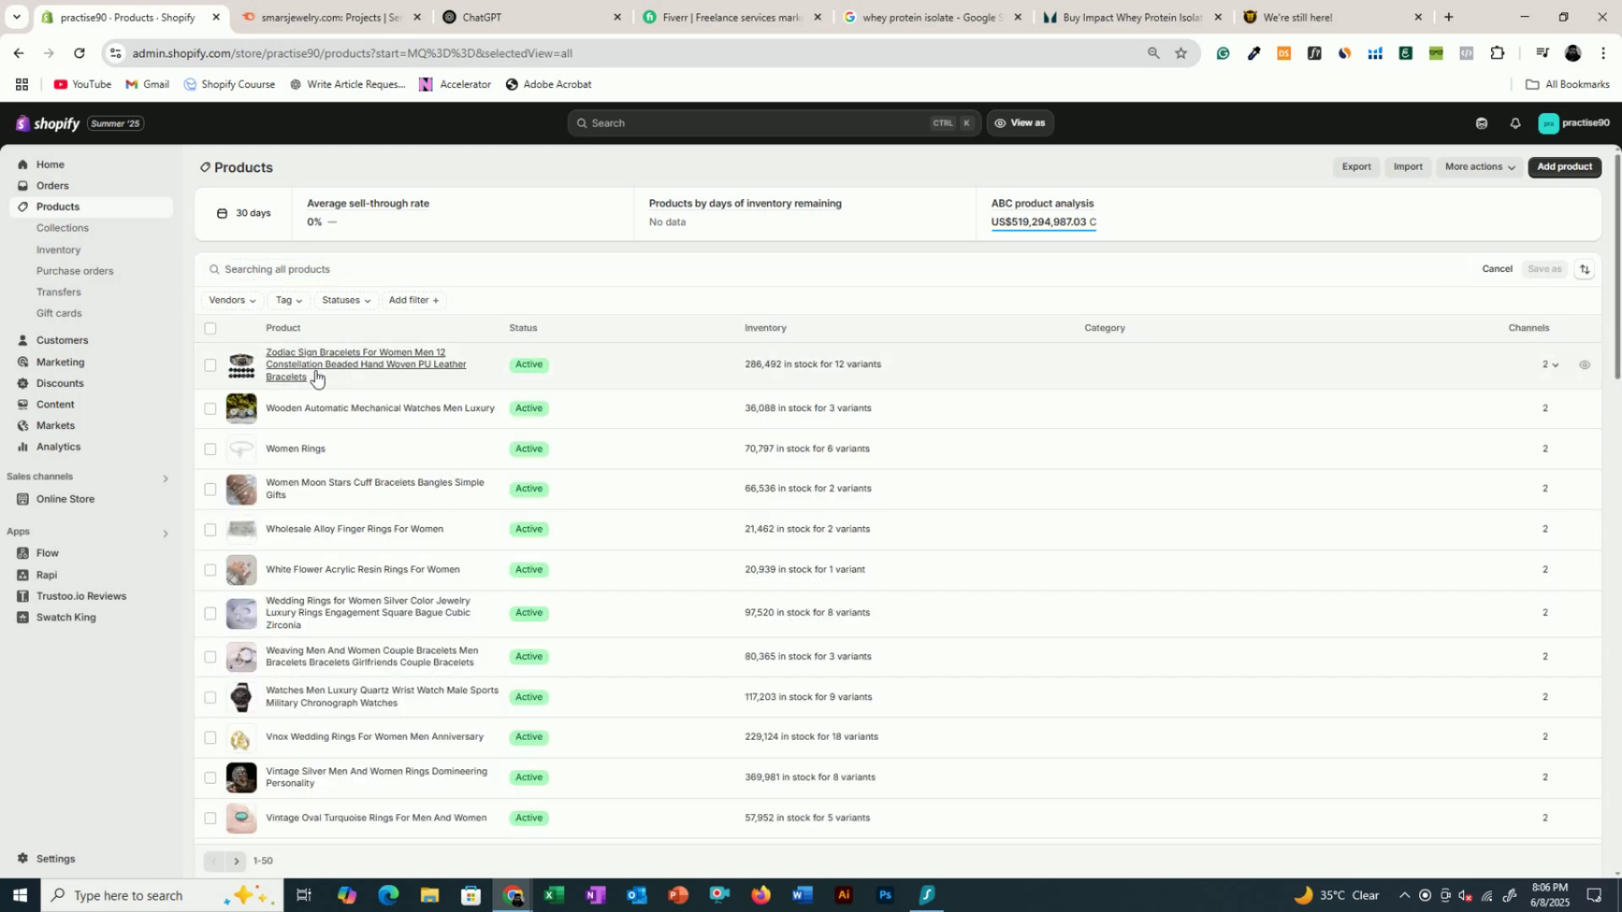
middle_click(306, 414)
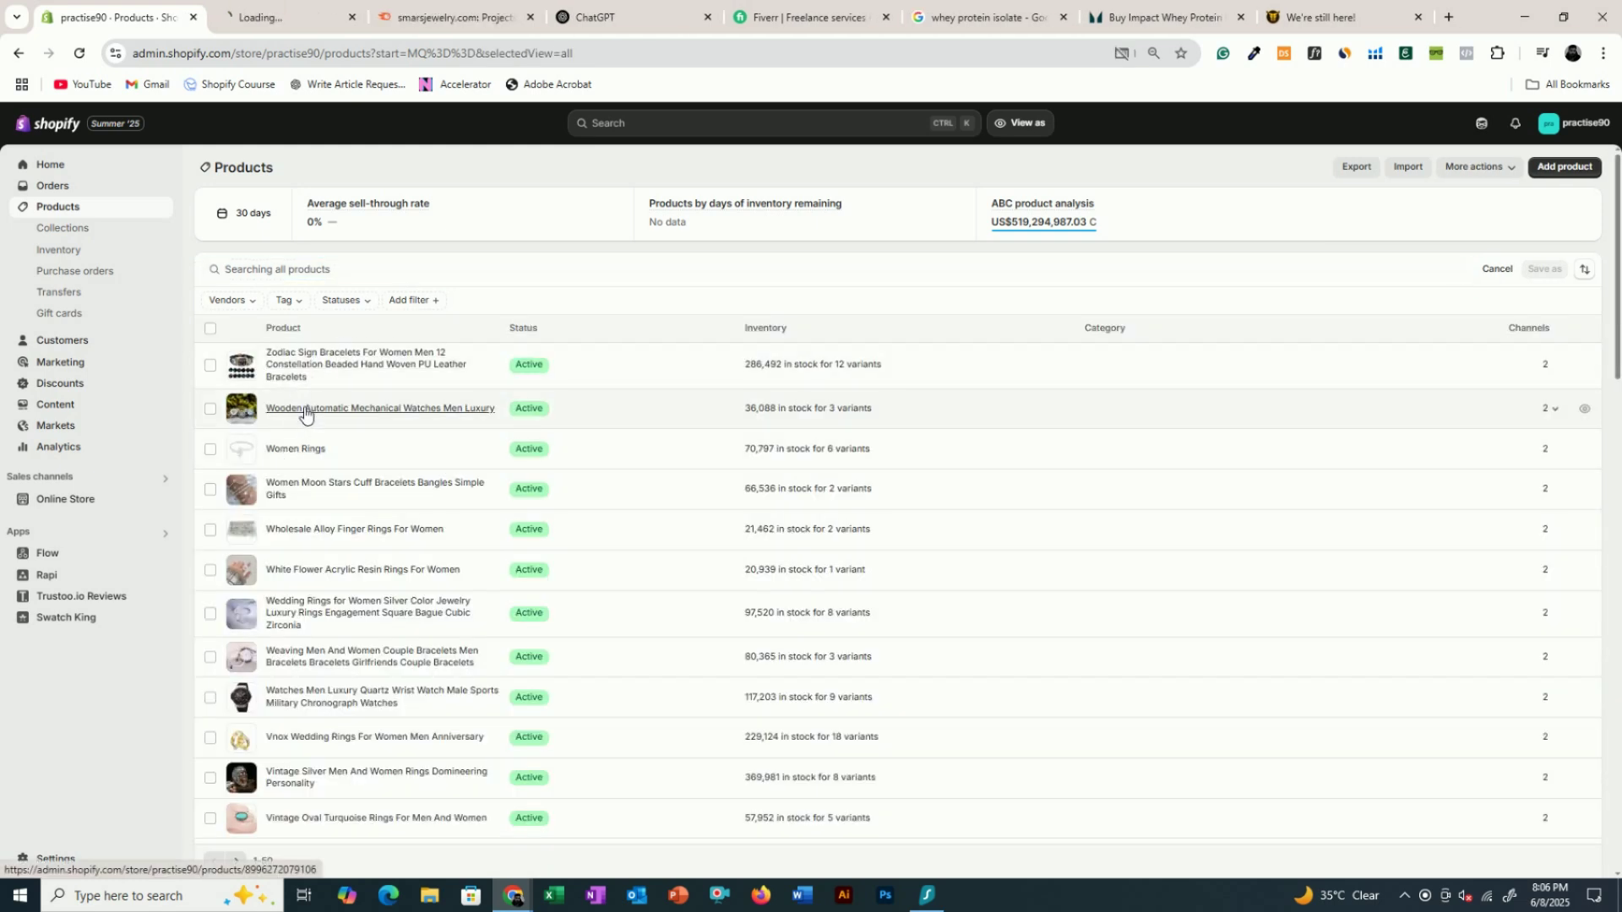
left_click(269, 7)
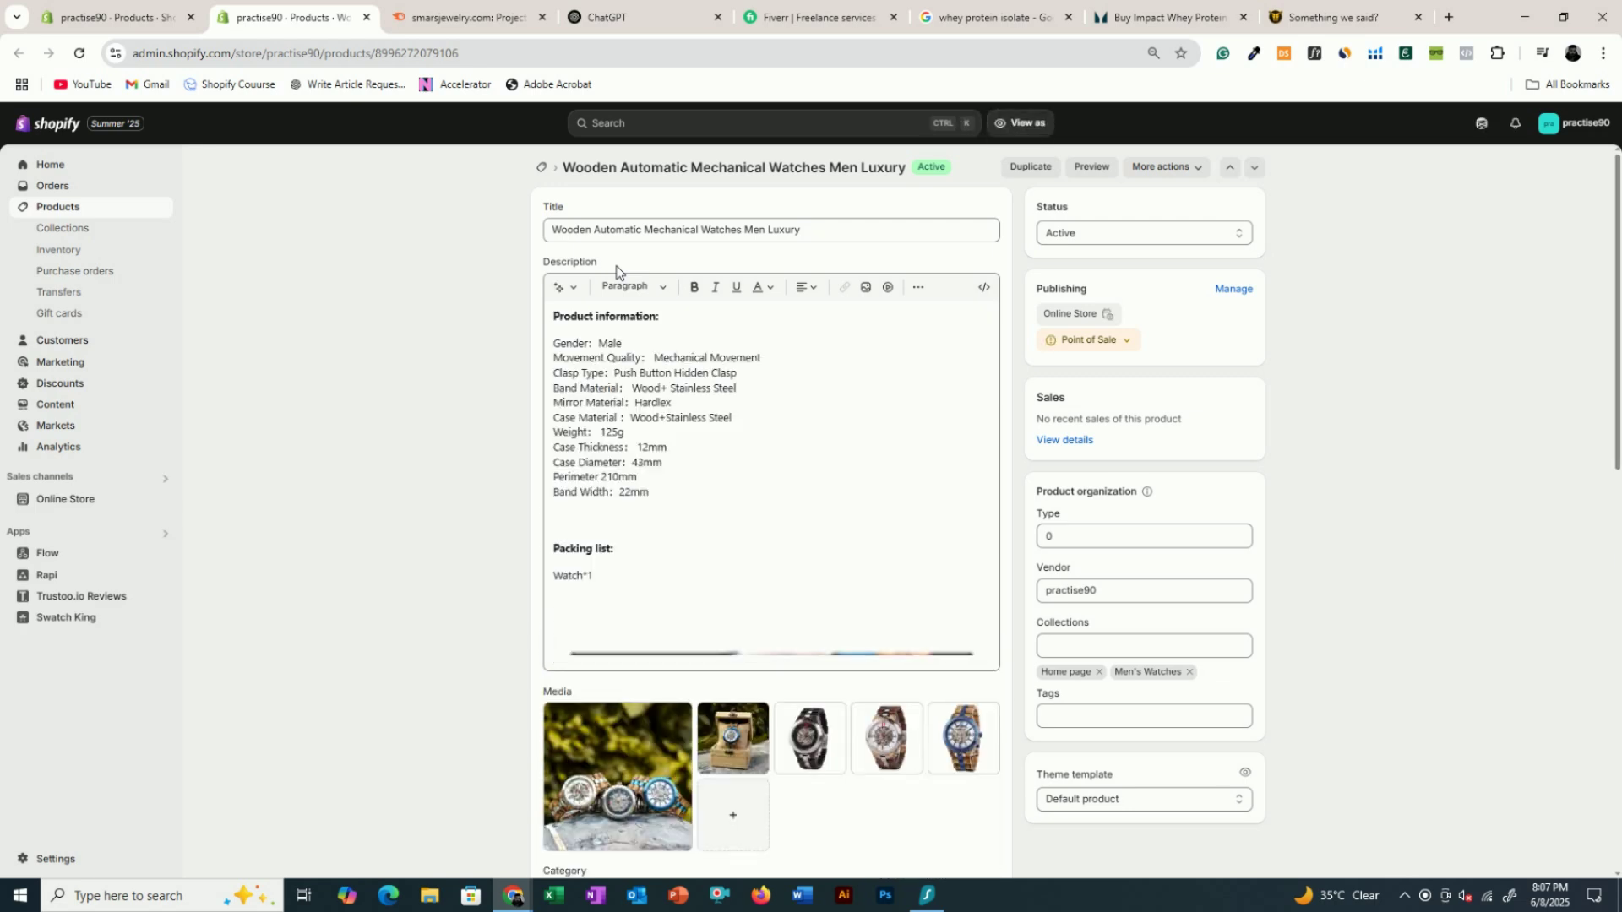
- Review the watch's product description and its embedded images, and select the full product title
scroll(616, 271, "down", 6)
scroll(616, 338, "up", 5)
left_click(601, 348)
scroll(606, 359, "down", 15)
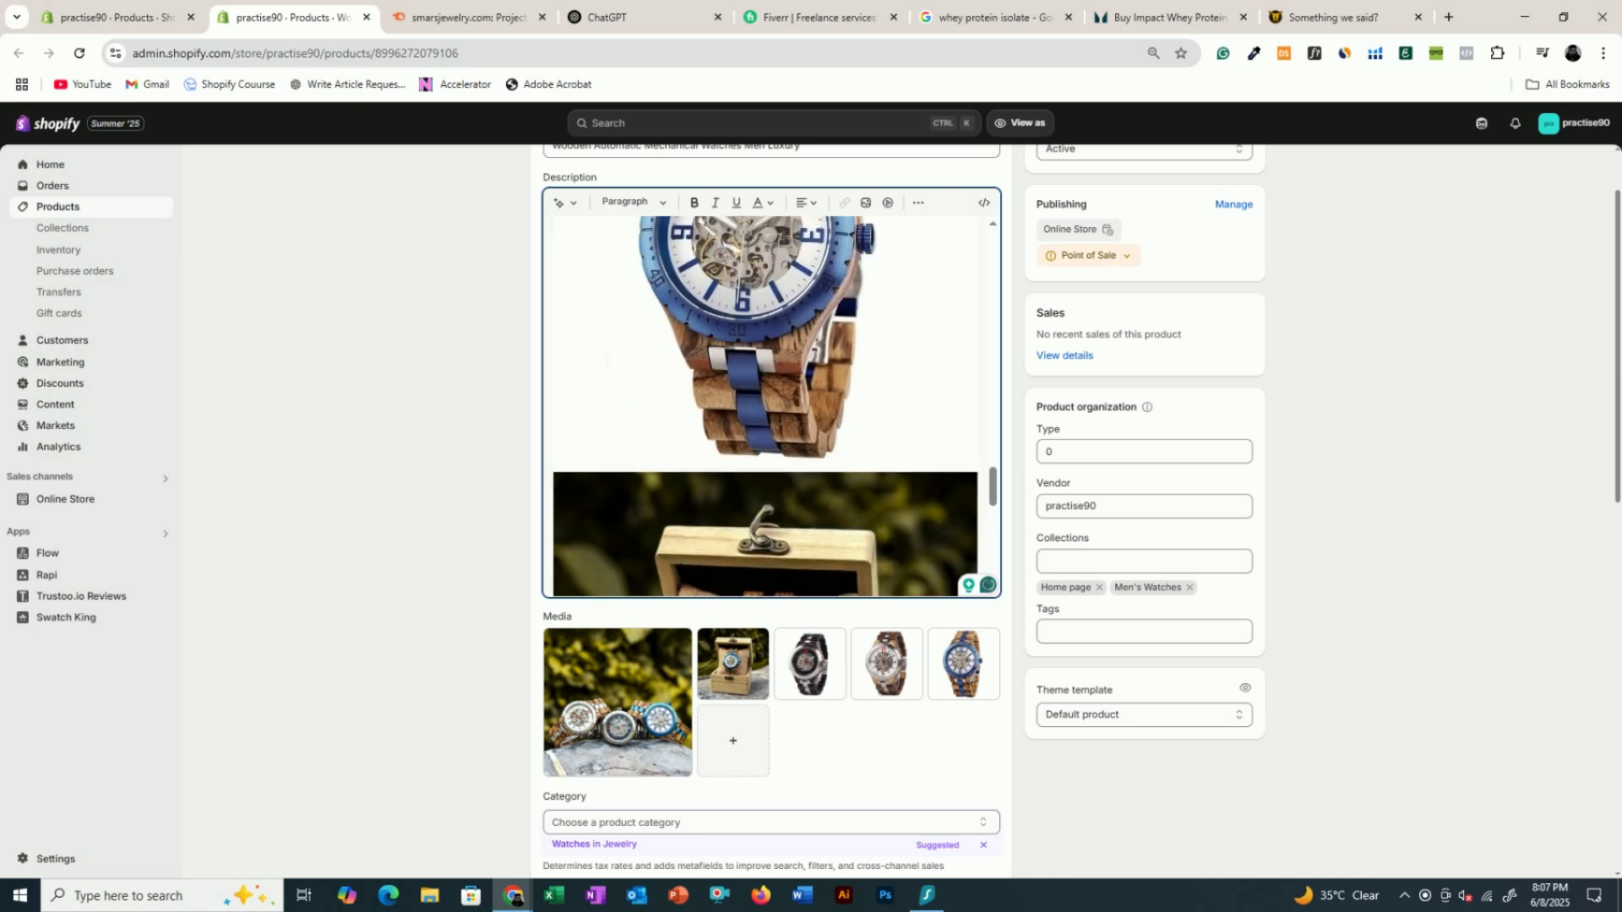
scroll(606, 360, "down", 10)
scroll(642, 416, "down", 5)
scroll(640, 423, "up", 12)
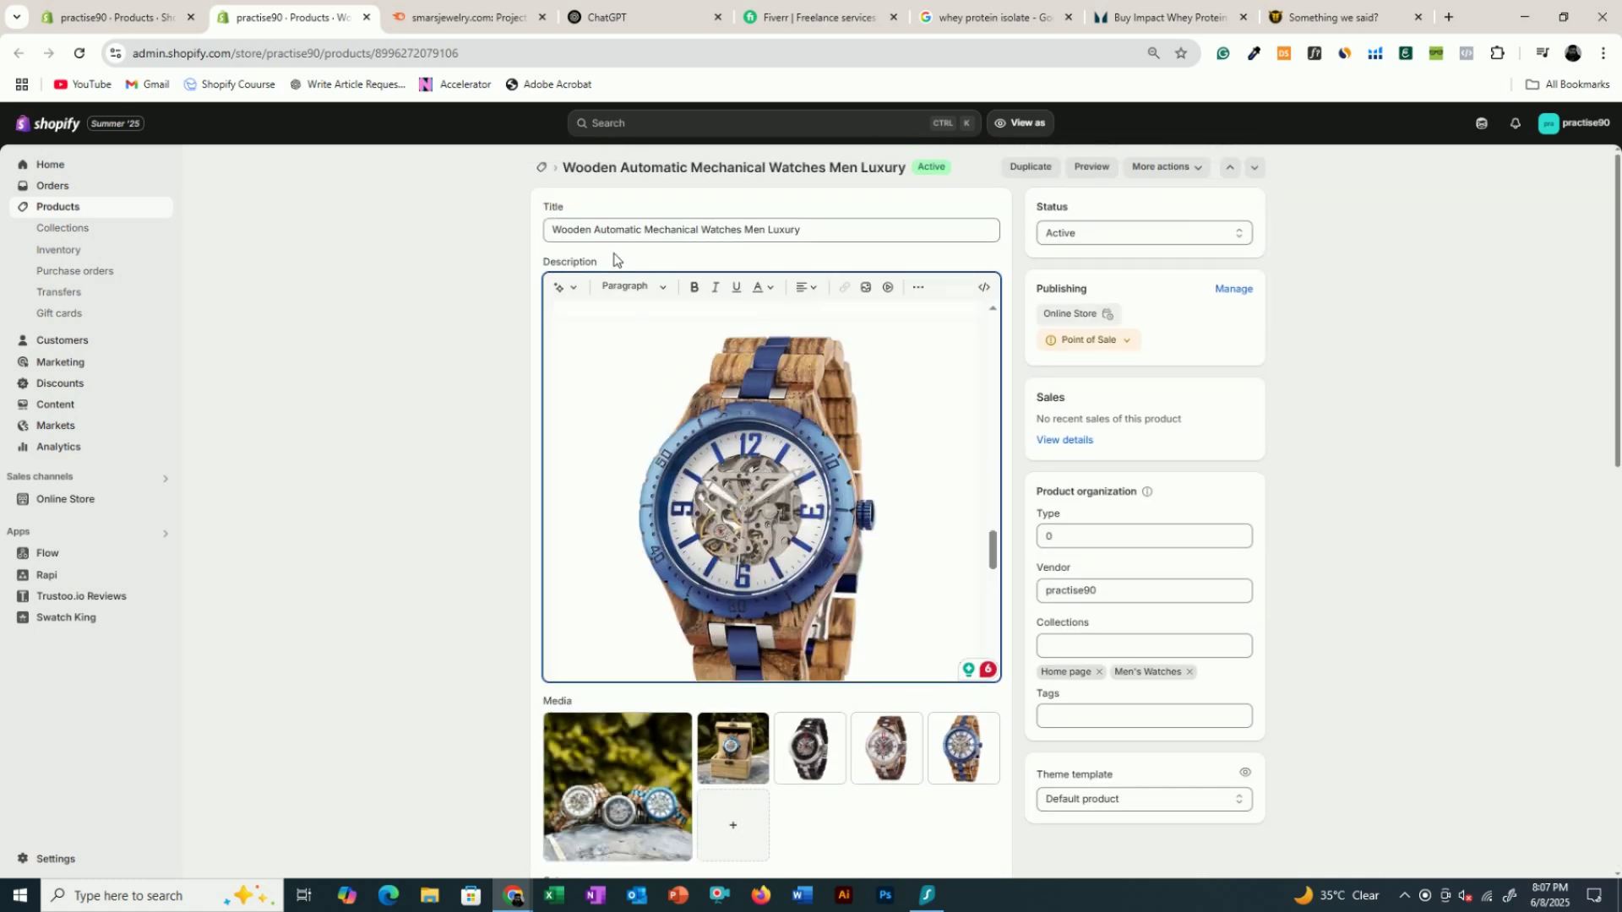
double_click(627, 233)
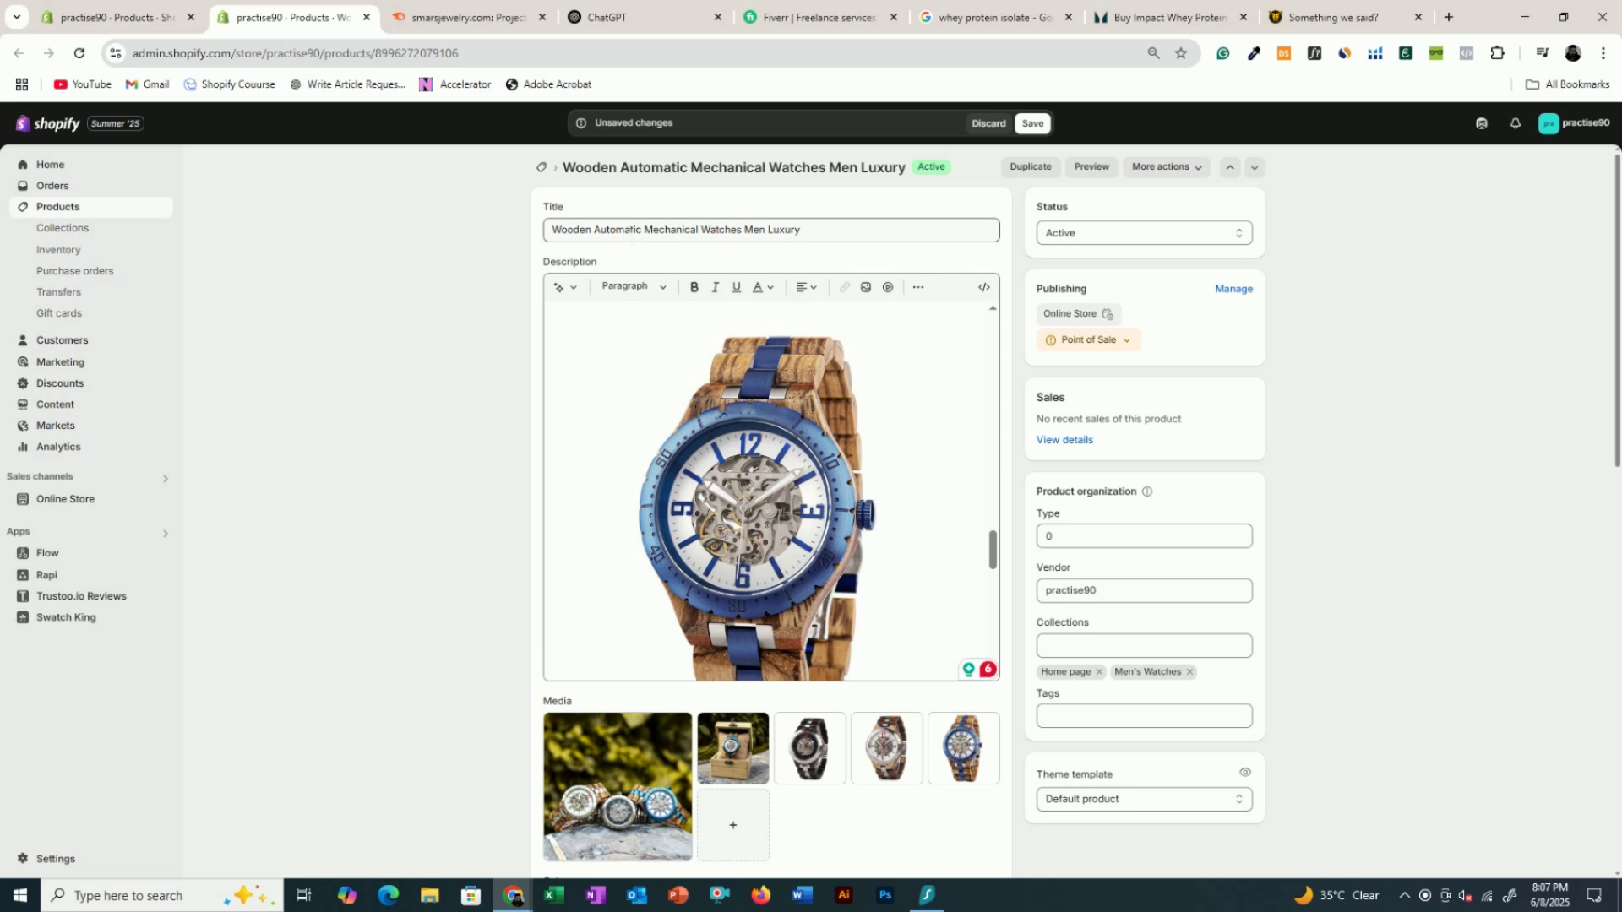
triple_click(631, 234)
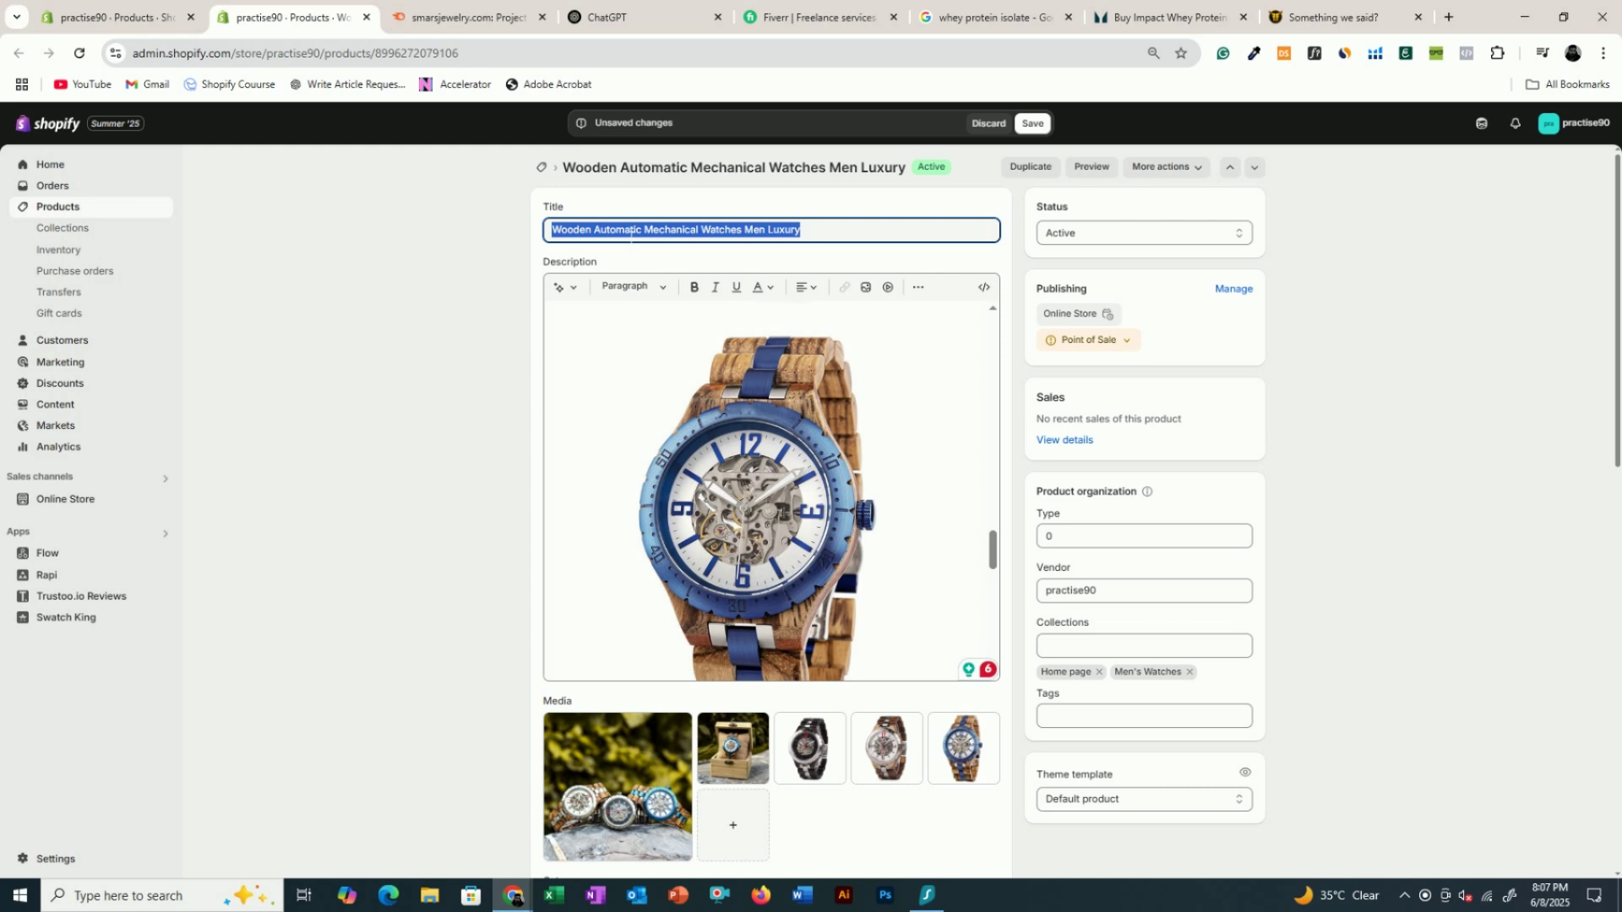
- Switch to ChatGPT and begin a prompt explaining that this is an SEO project for the Shopify store
left_click(602, 14)
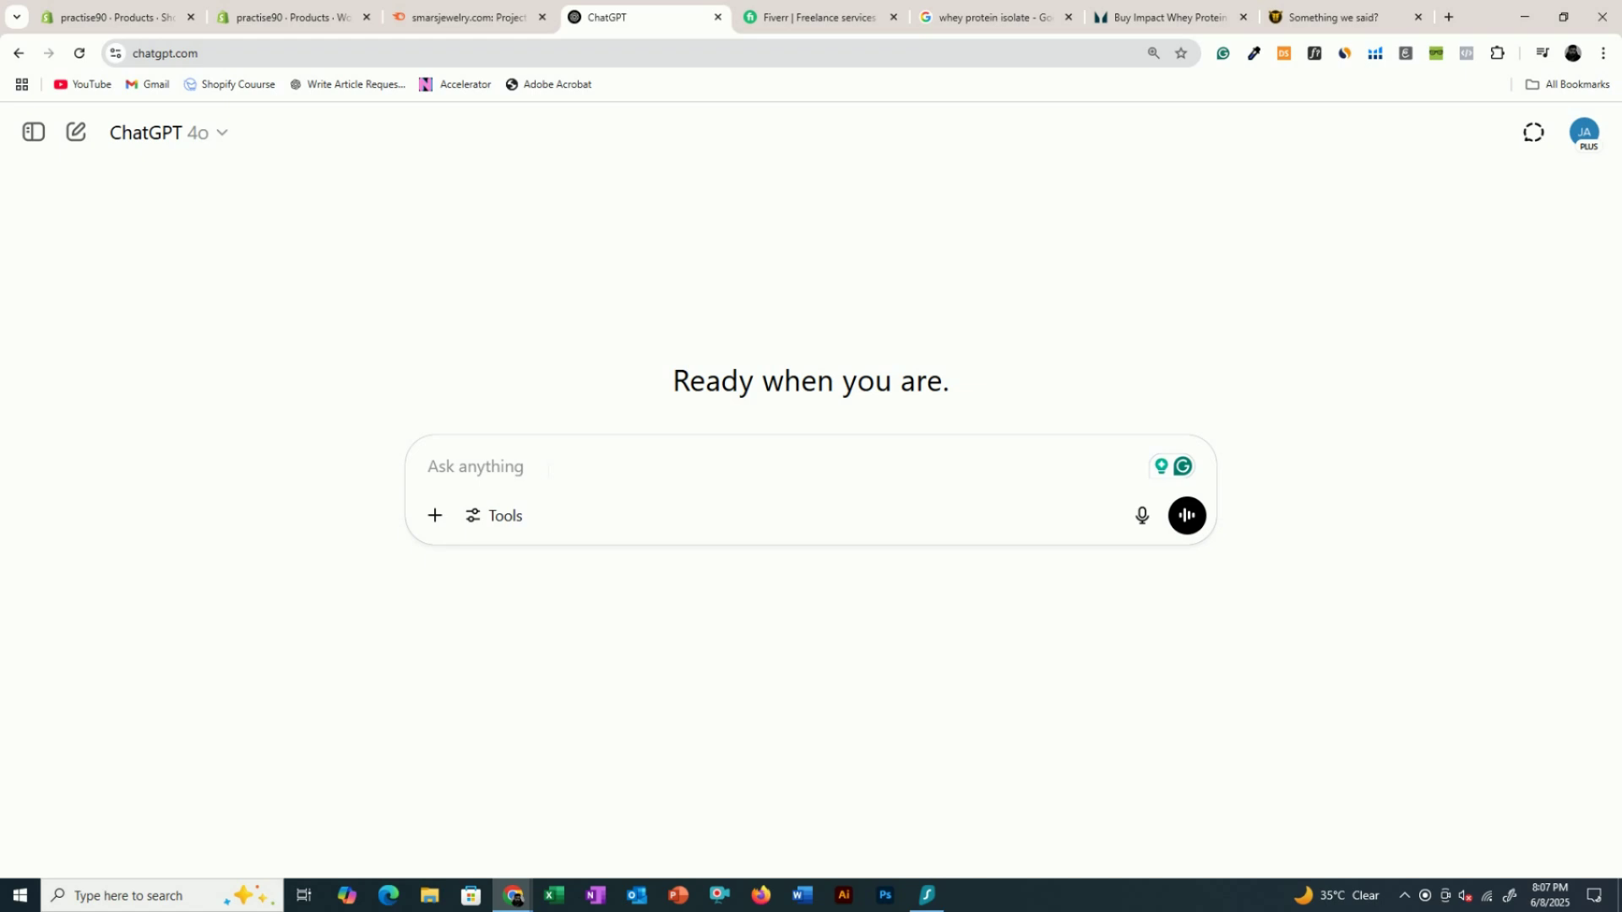
type("I")
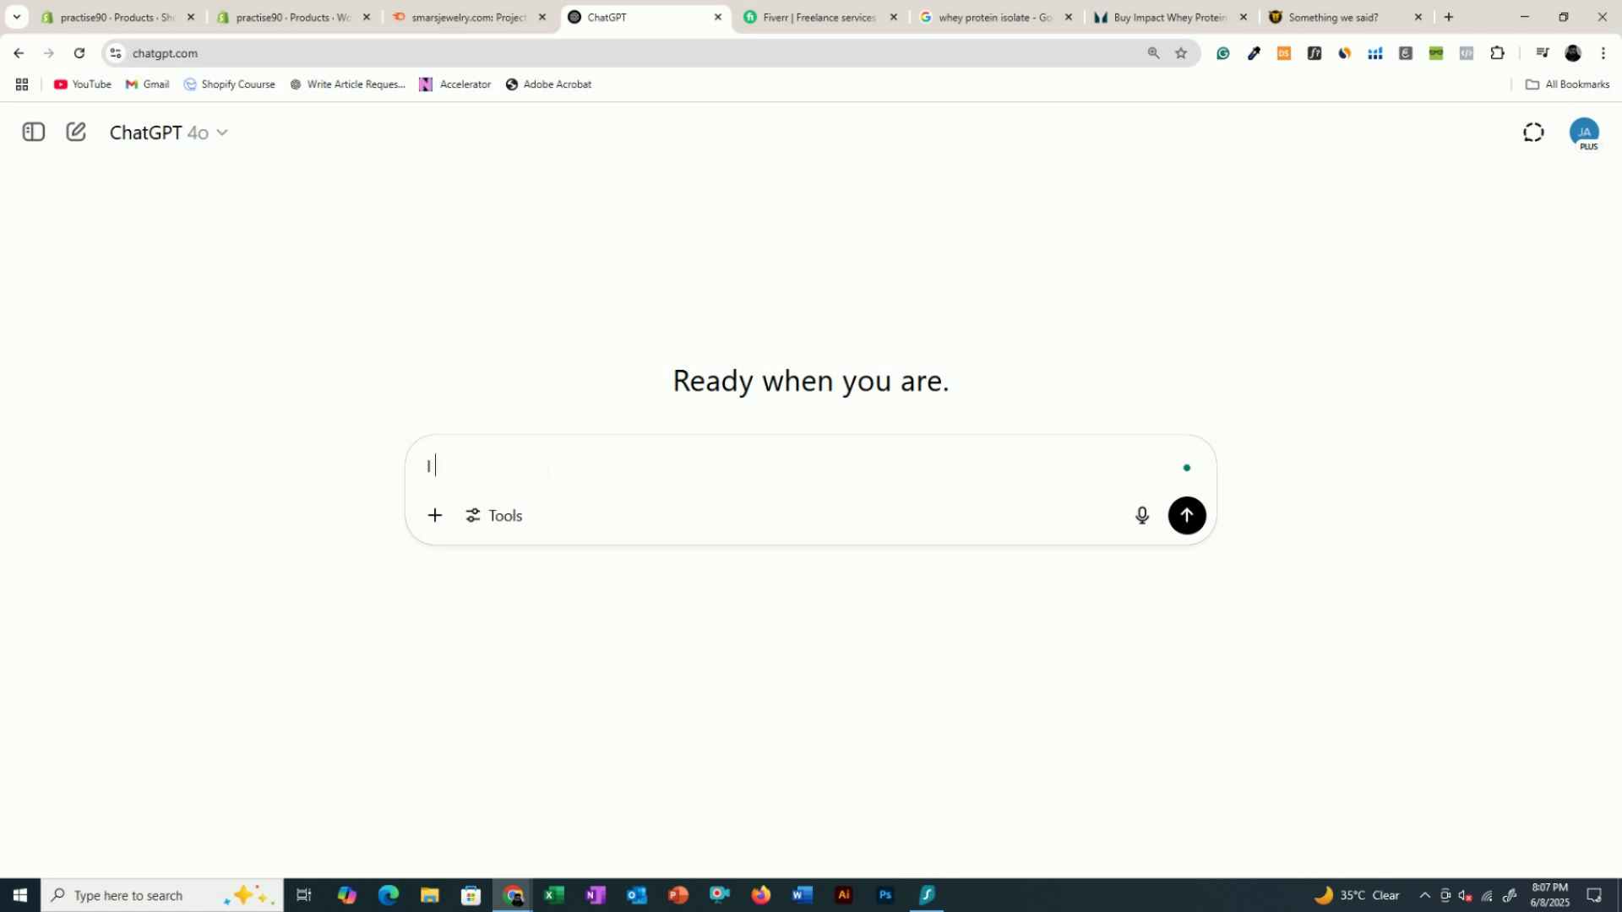
type(" am doing the SEO porje")
key("BackSpace")
key("BackSpace")
type("ject for the")
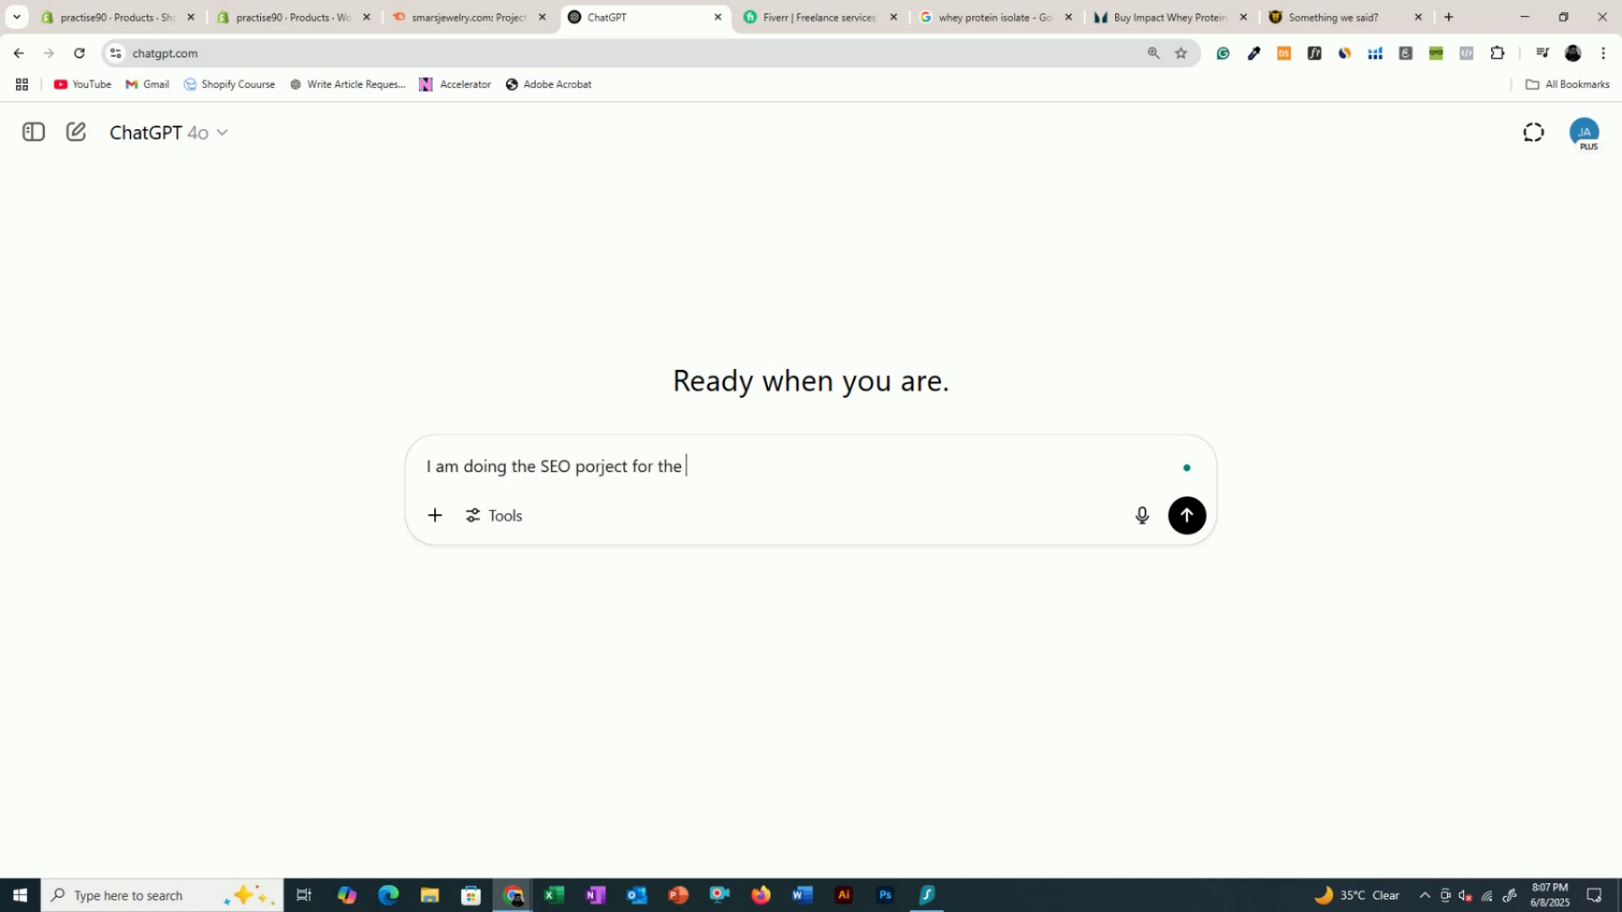
type(" Shopify store. I will give yto")
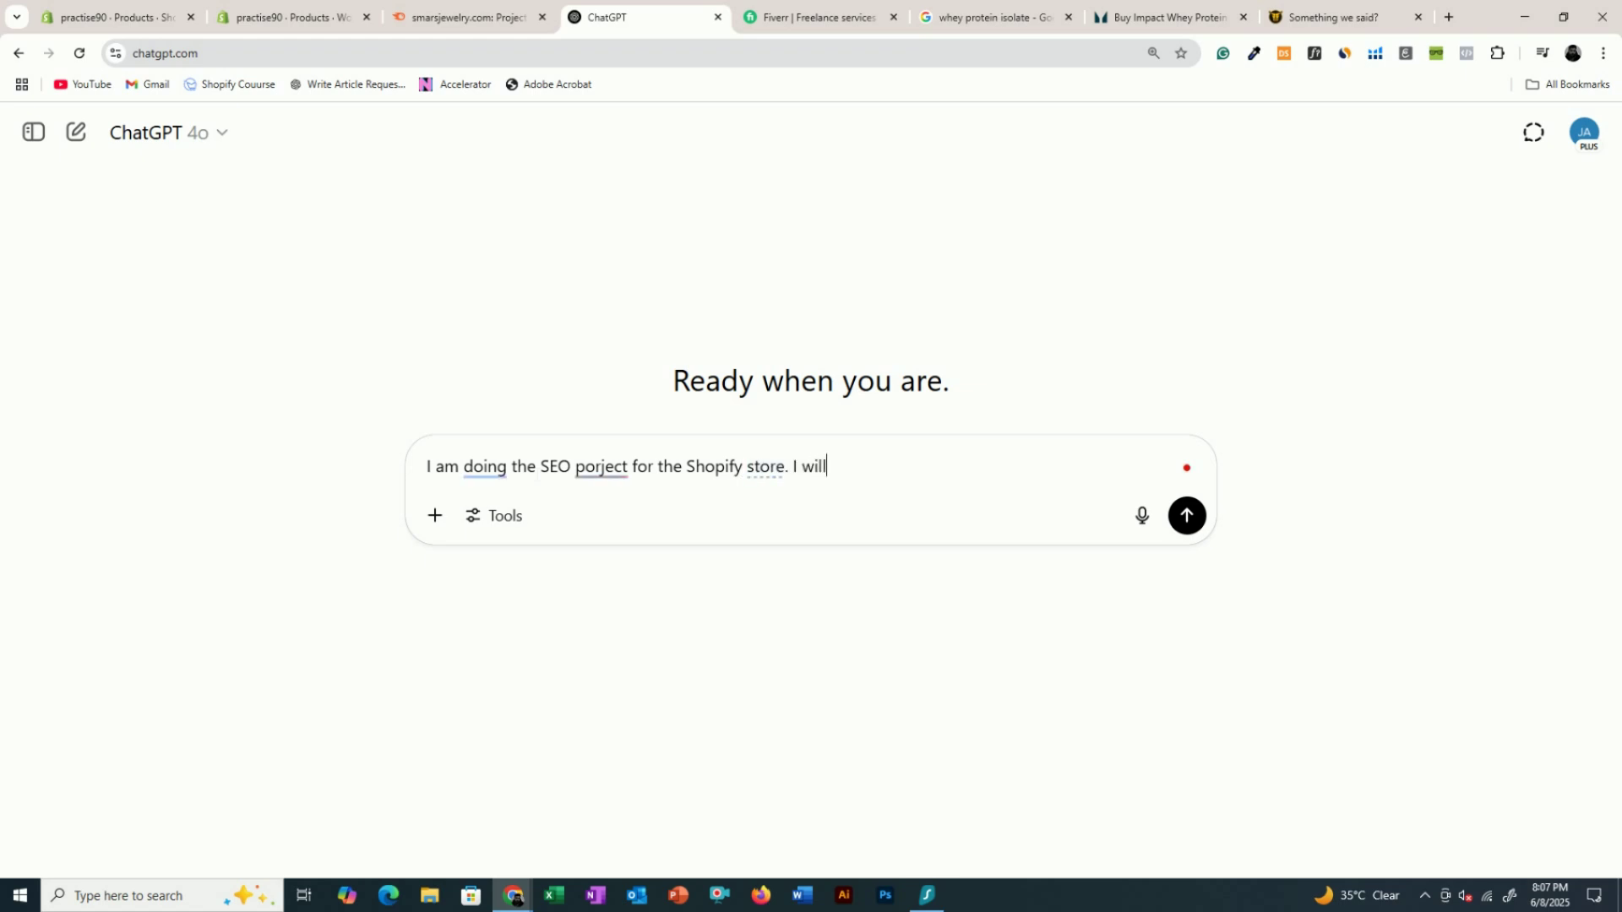
- Continue the prompt by saying that you will give ChatGPT the title and description
key("BackSpace")
key("BackSpace")
type("ou the tile and")
key("BackSpace")
key("BackSpace")
key("BackSpace")
key("BackSpace")
key("BackSpace")
key("BackSpace")
key("BackSpace")
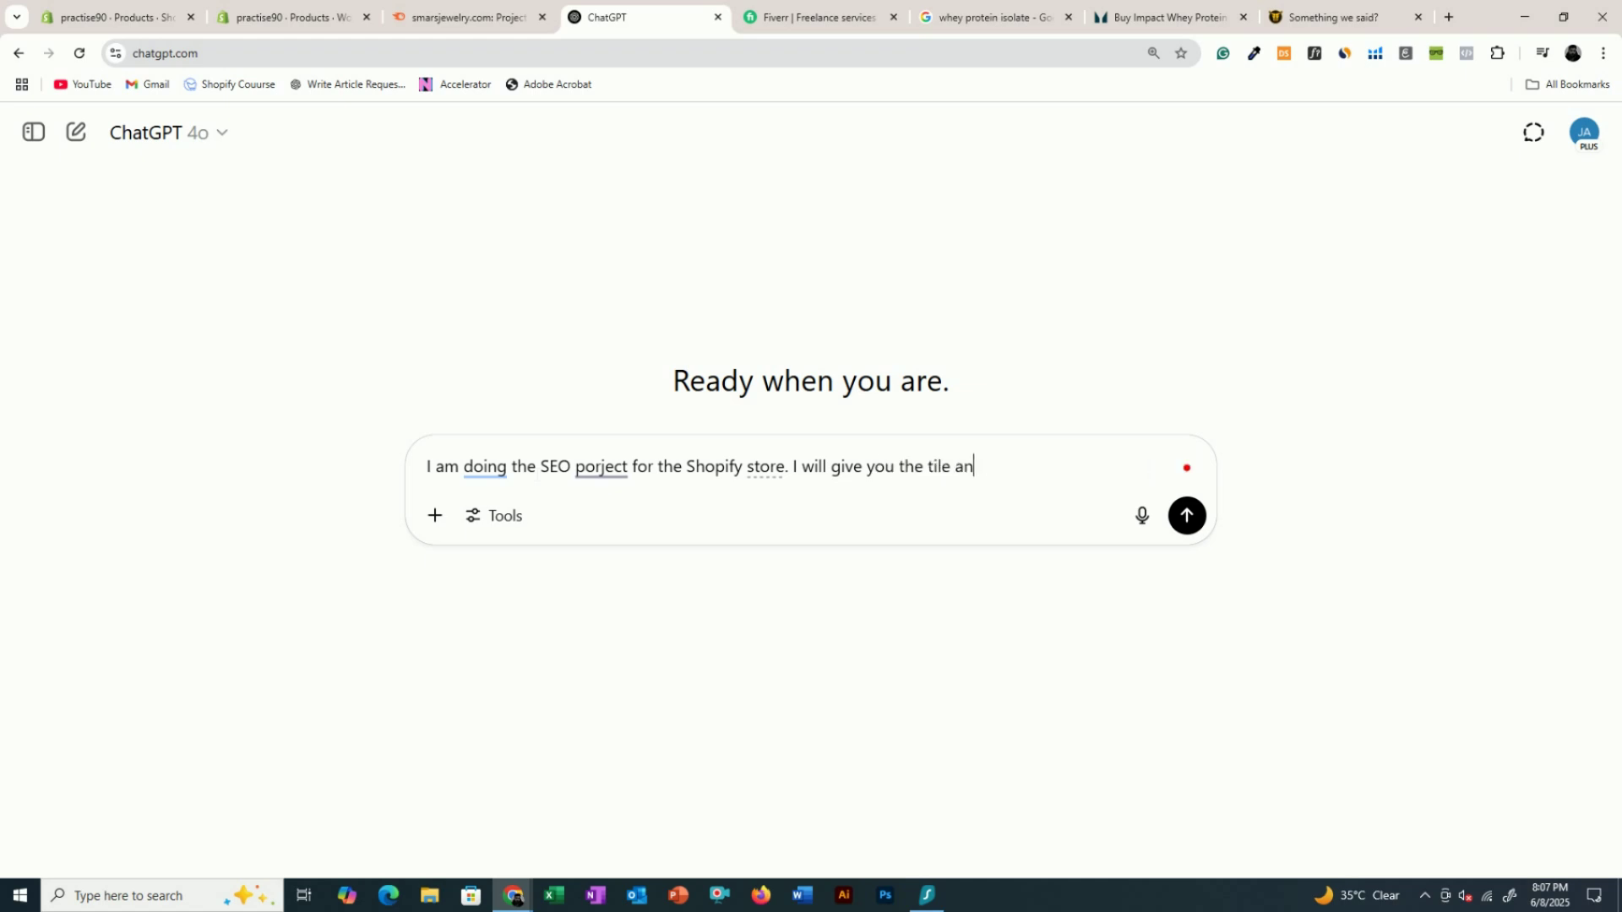
type("tle ")
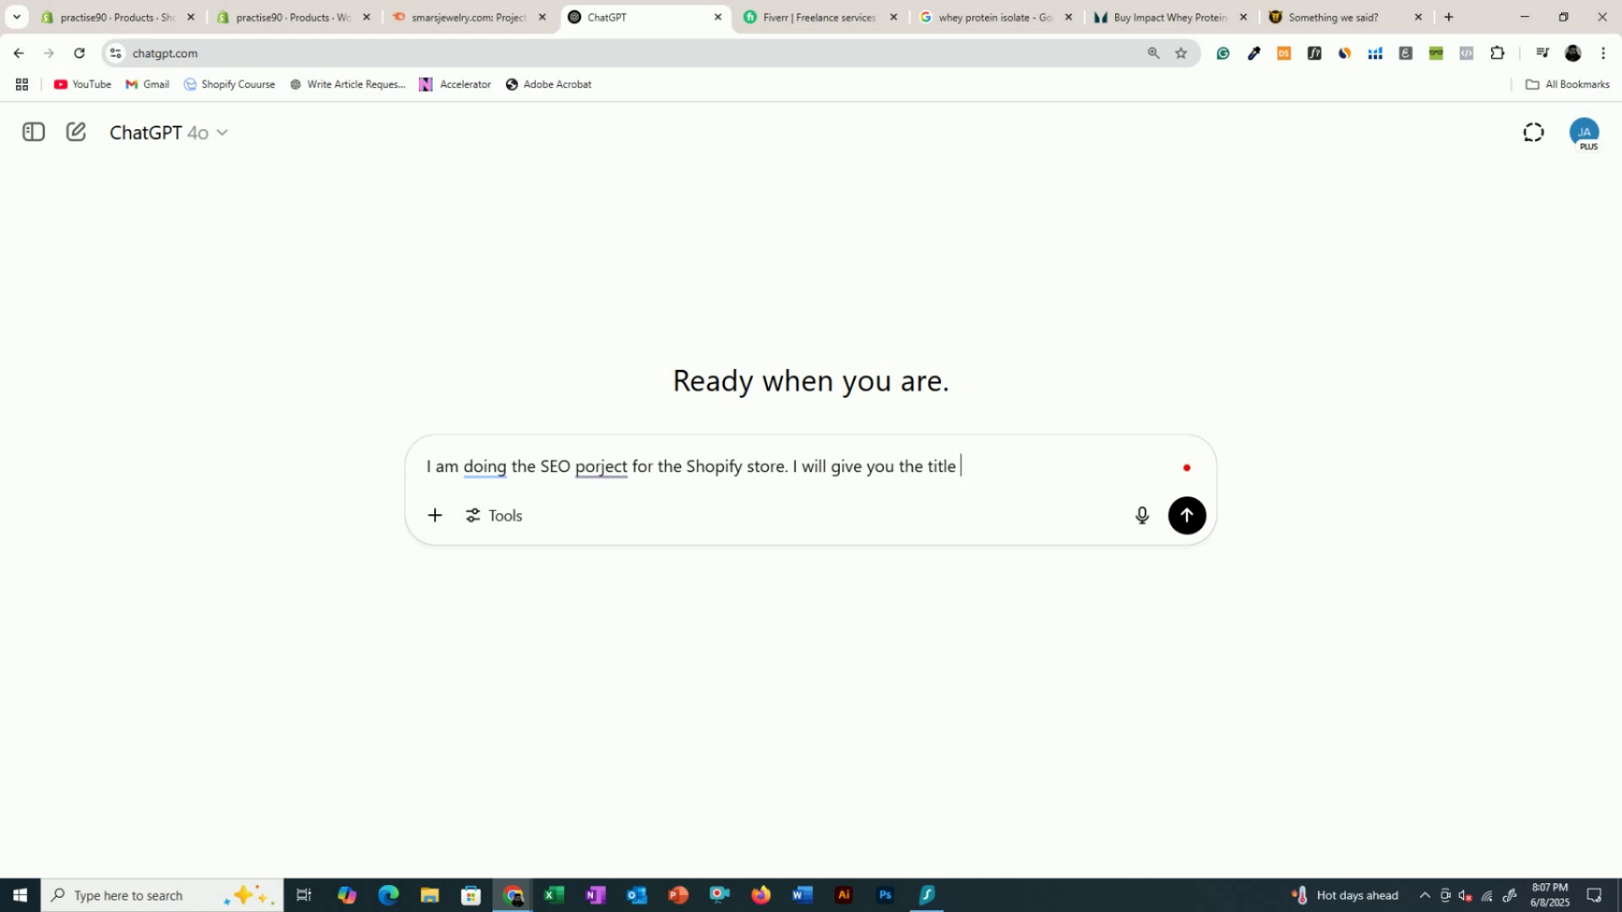
type("and description ")
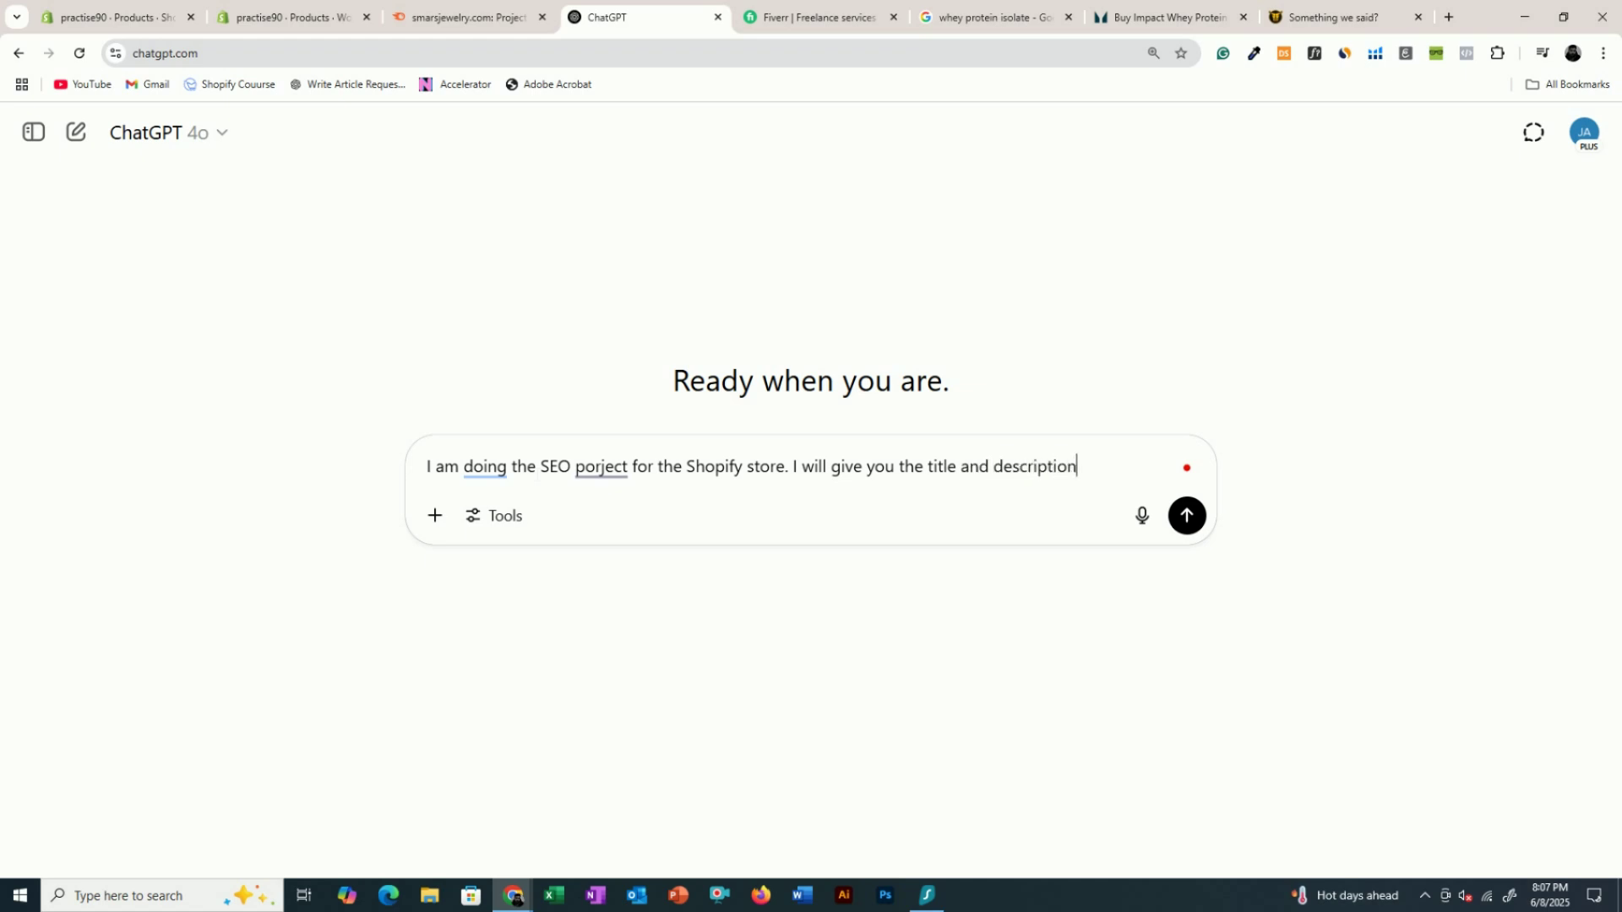
- Ask for SEO optimized keywords, based on that information, that most people search for in Google search, and send the prompt
type("and based on that you have to ")
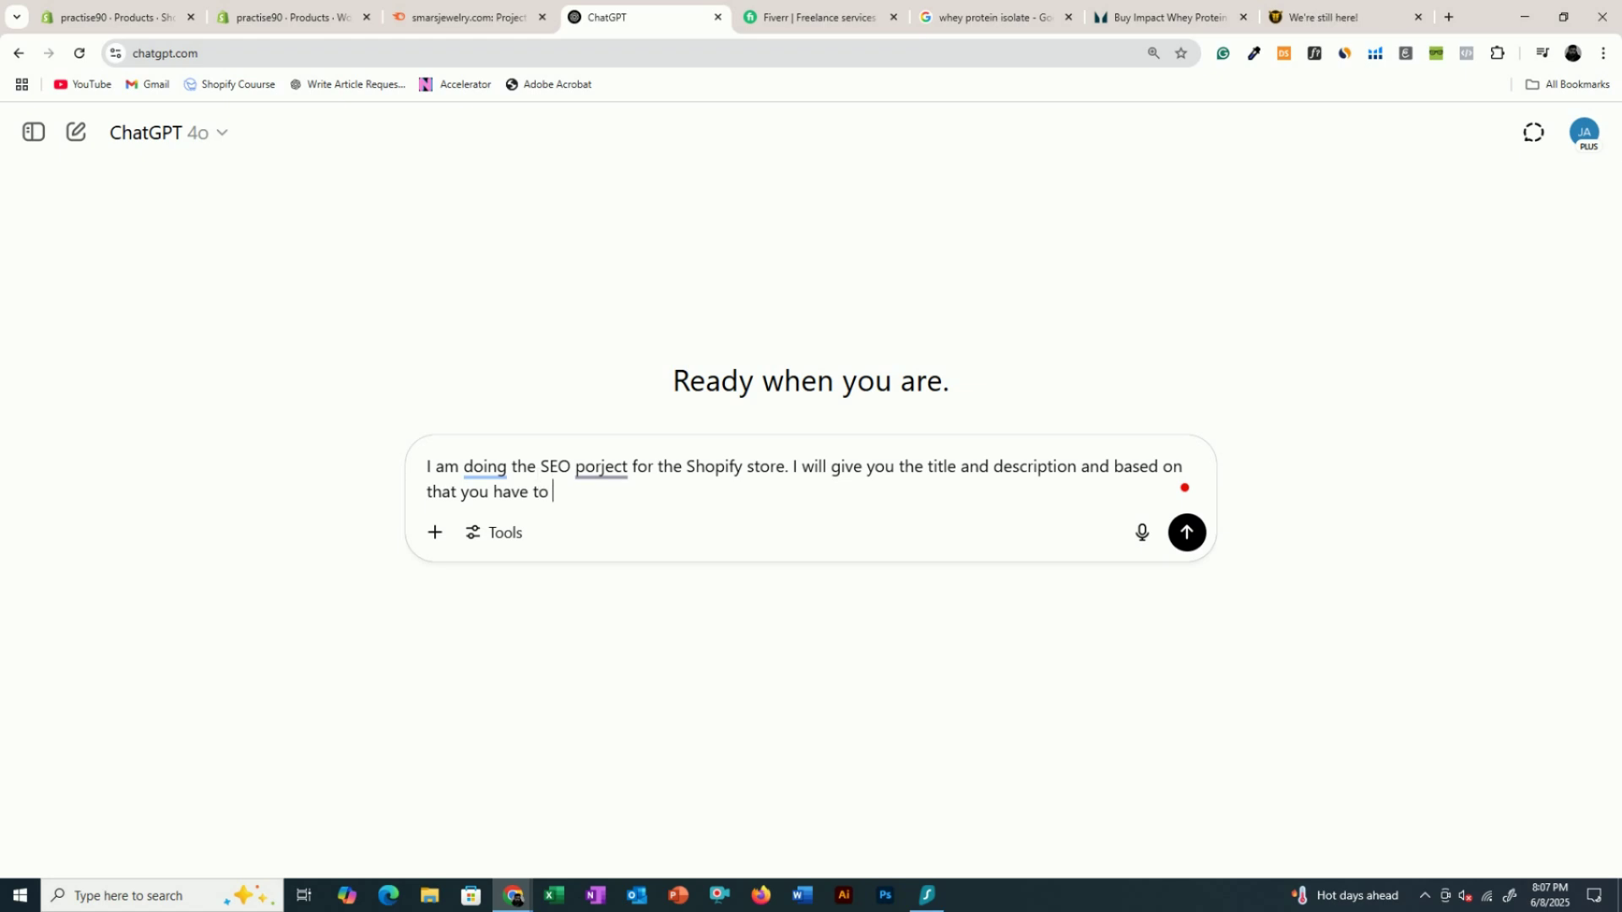
type("provide me the S")
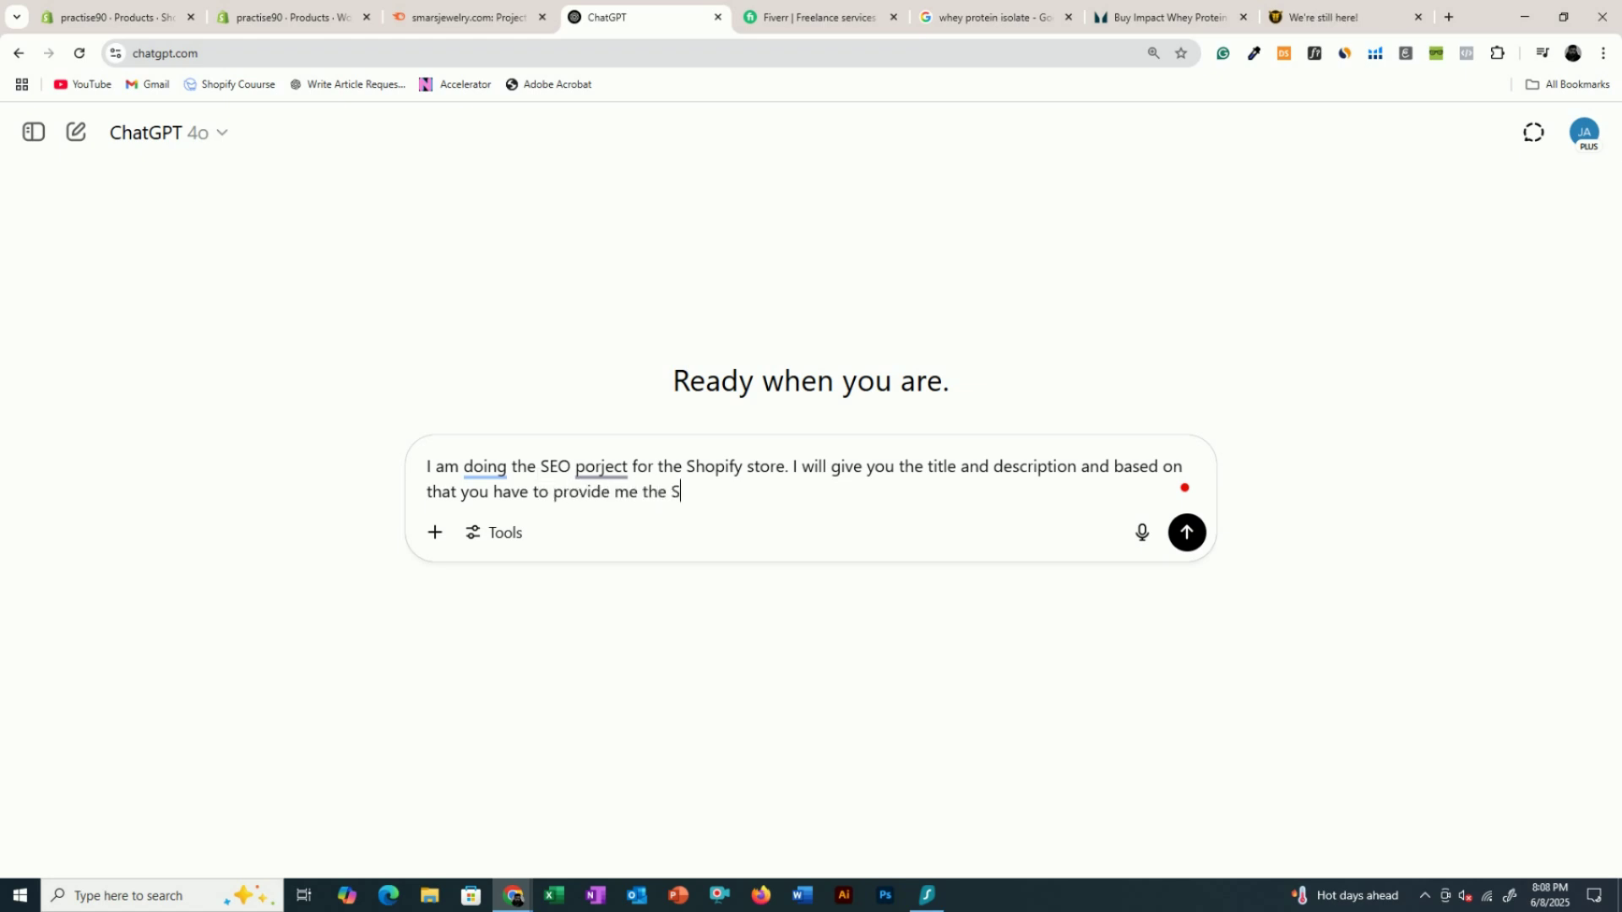
type("EO optimized keywords that msot p")
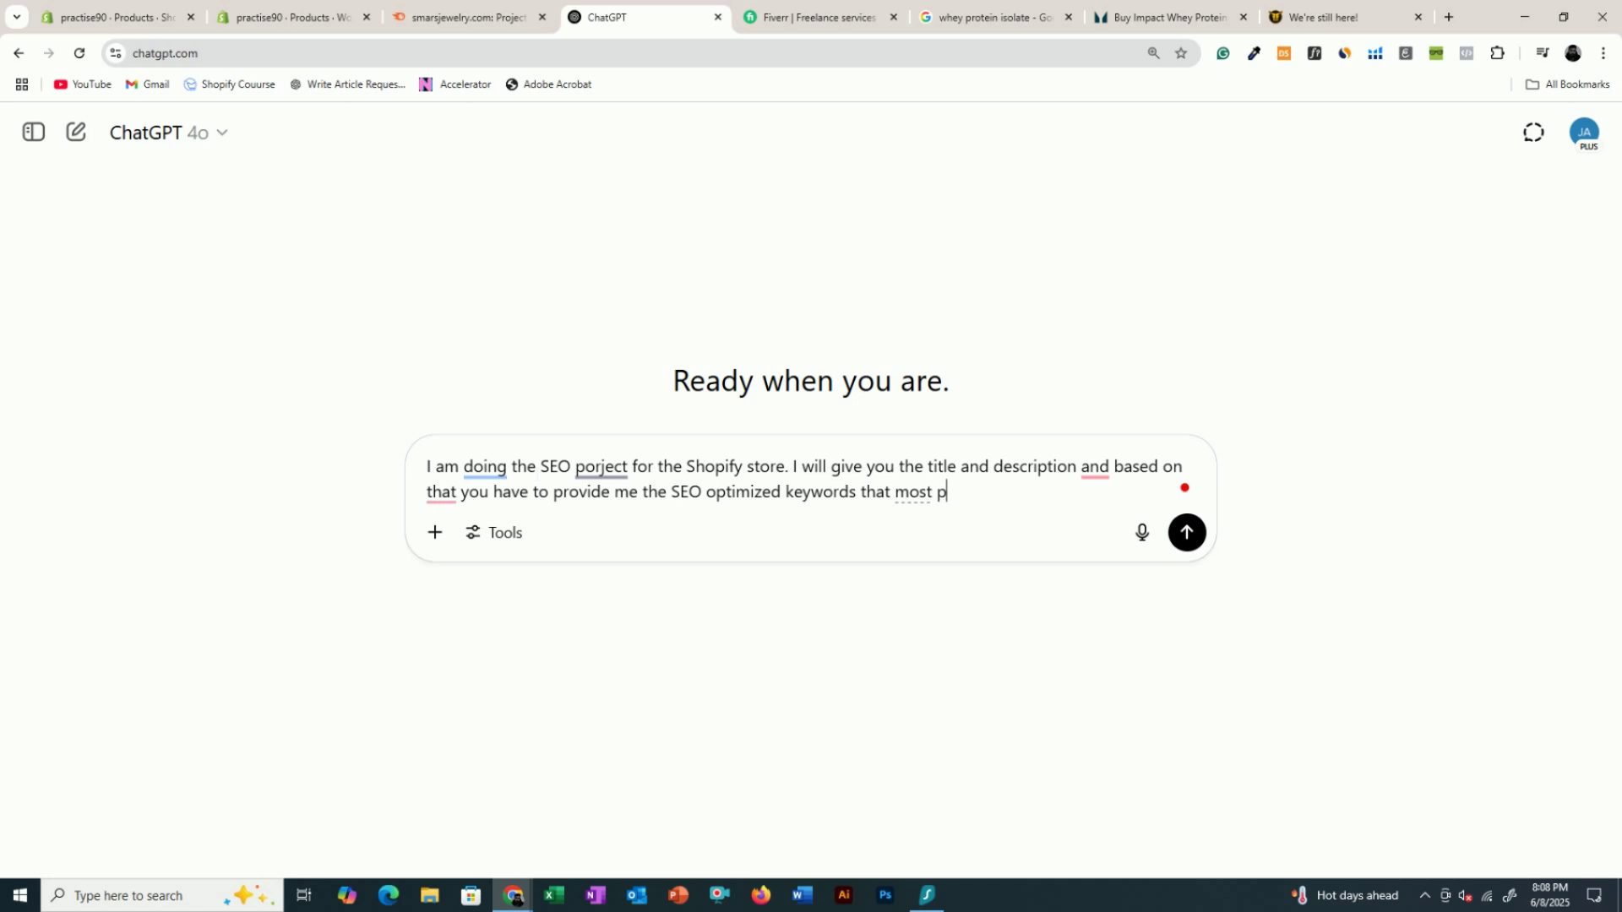
type("eople search for it in ")
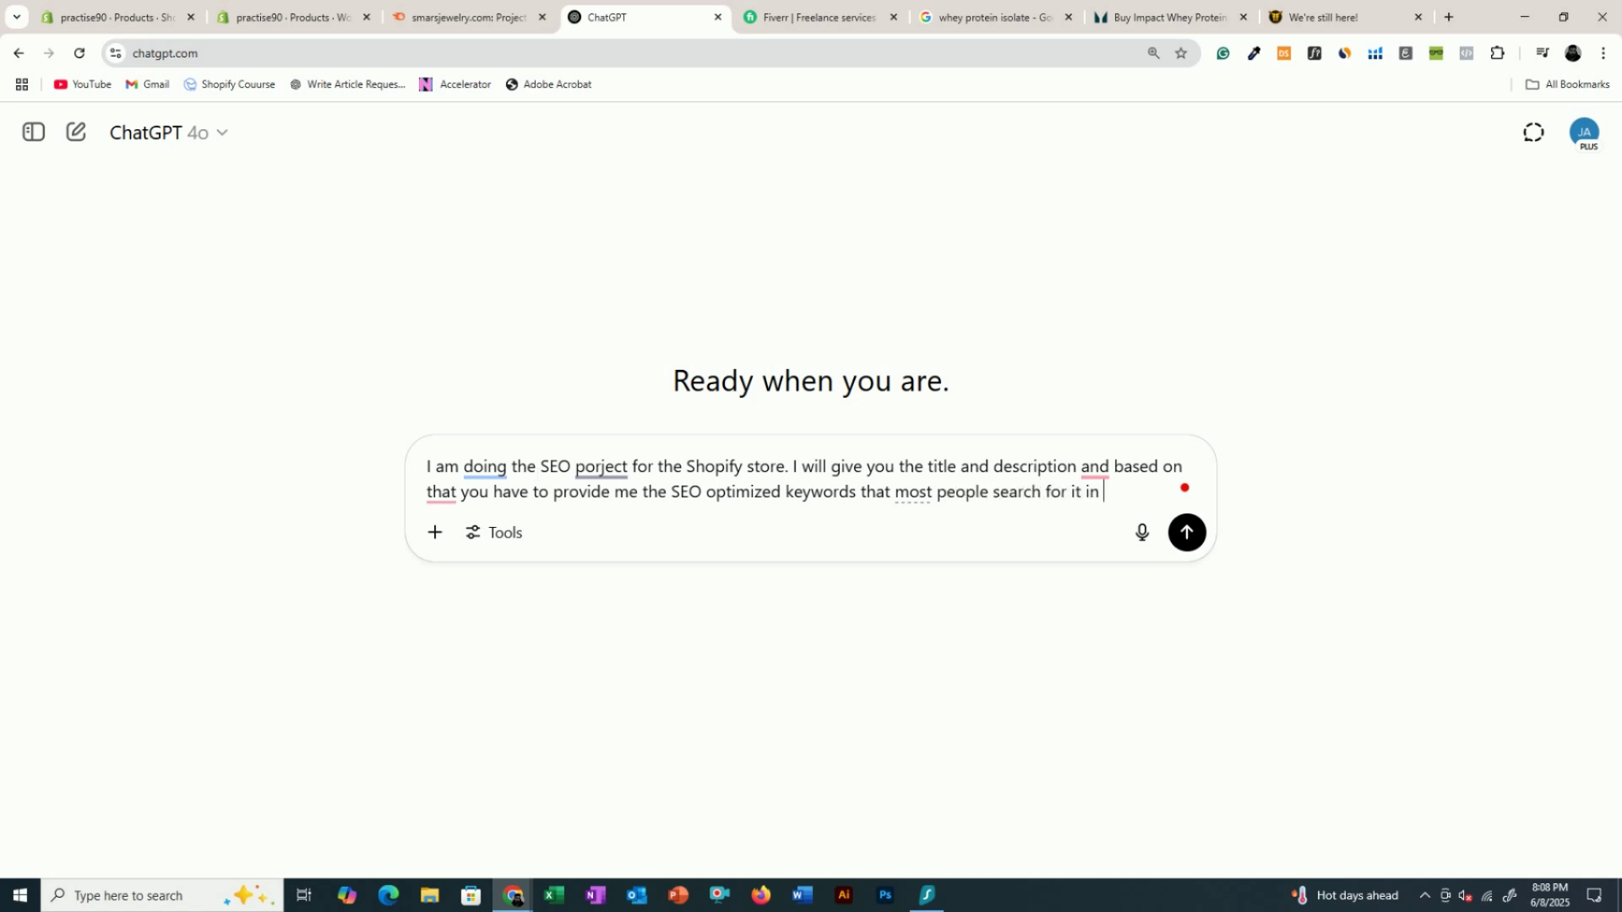
type("Google seatr")
key("BackSpace")
type("rch")
key("Return")
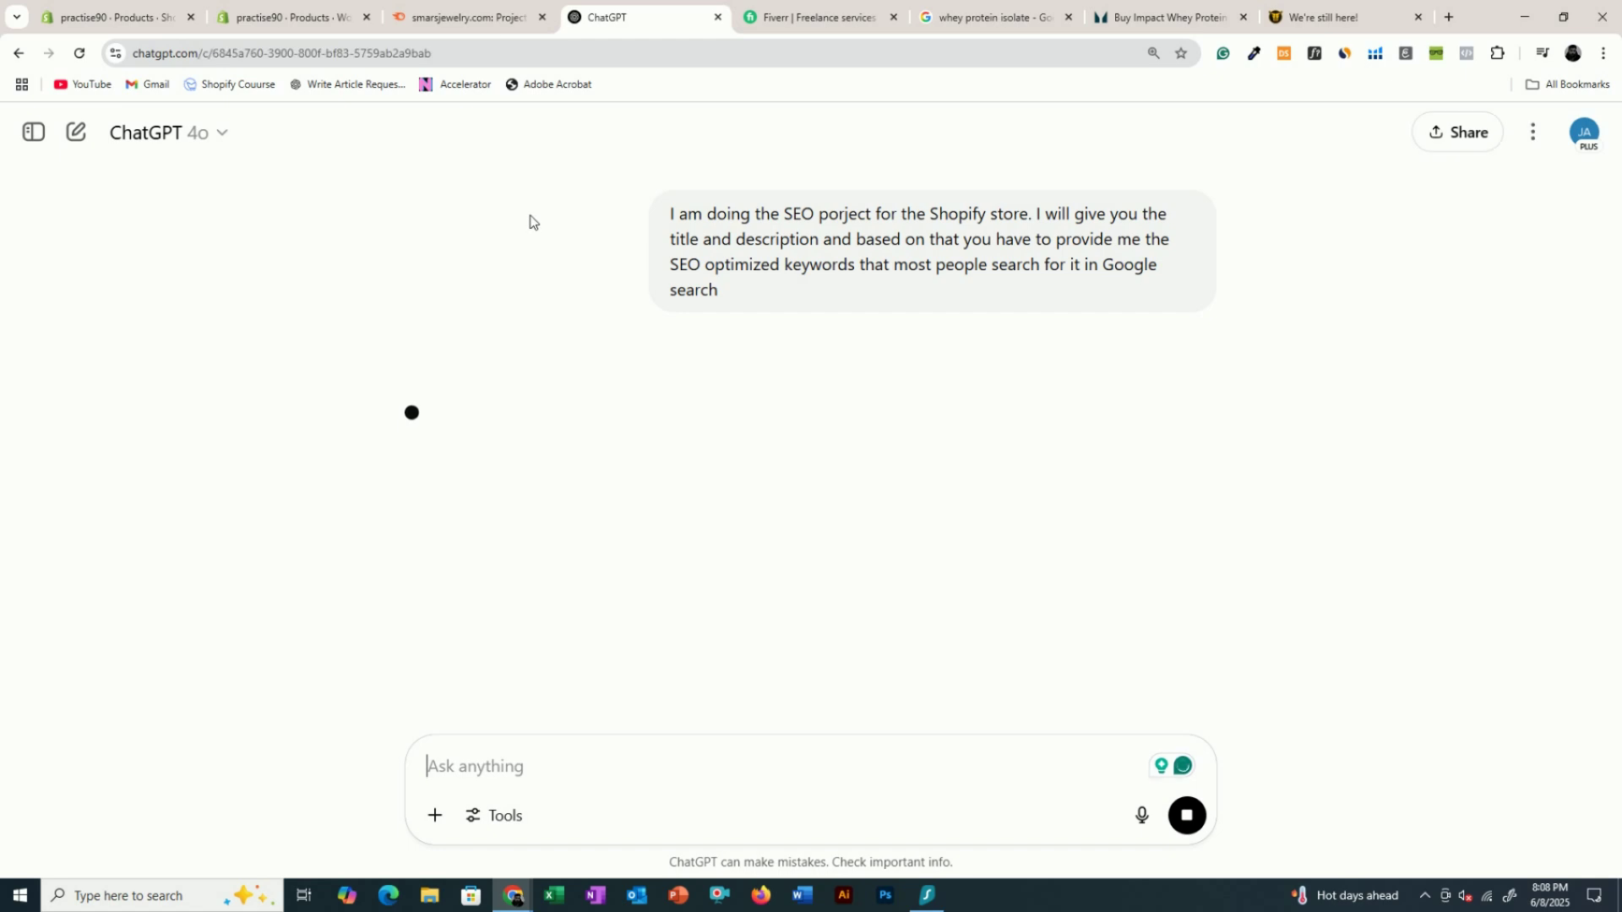
- Copy the watch's product title from the Shopify admin and send "Wooden Automatic Mechanical Watches Men Luxury" to ChatGPT
left_click(422, 5)
left_click(310, 7)
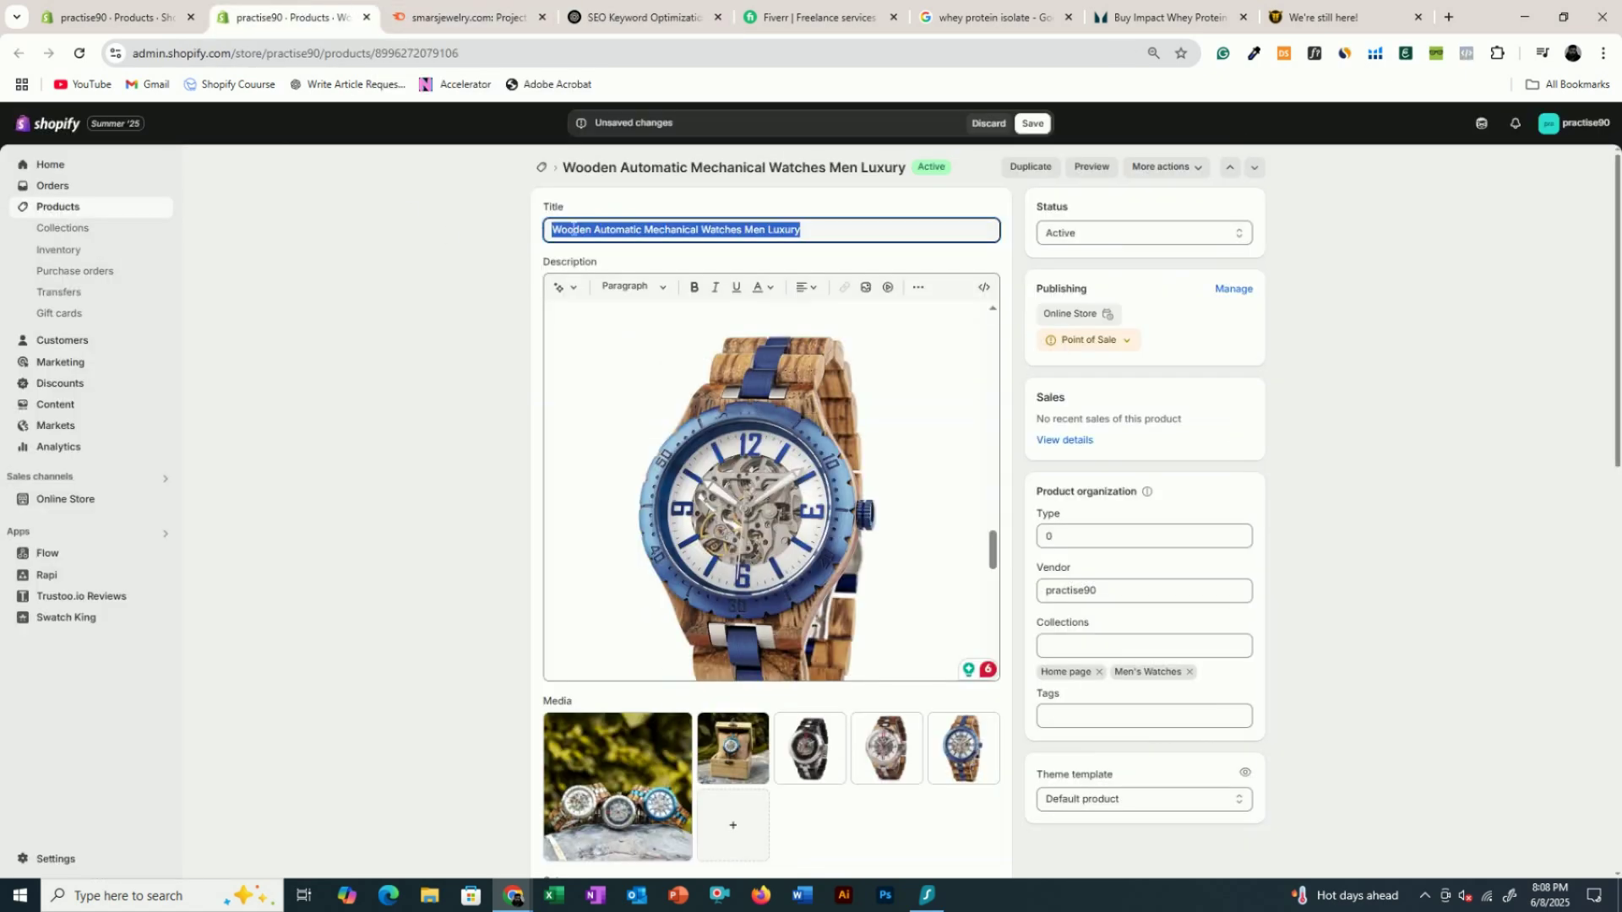
left_click(625, 11)
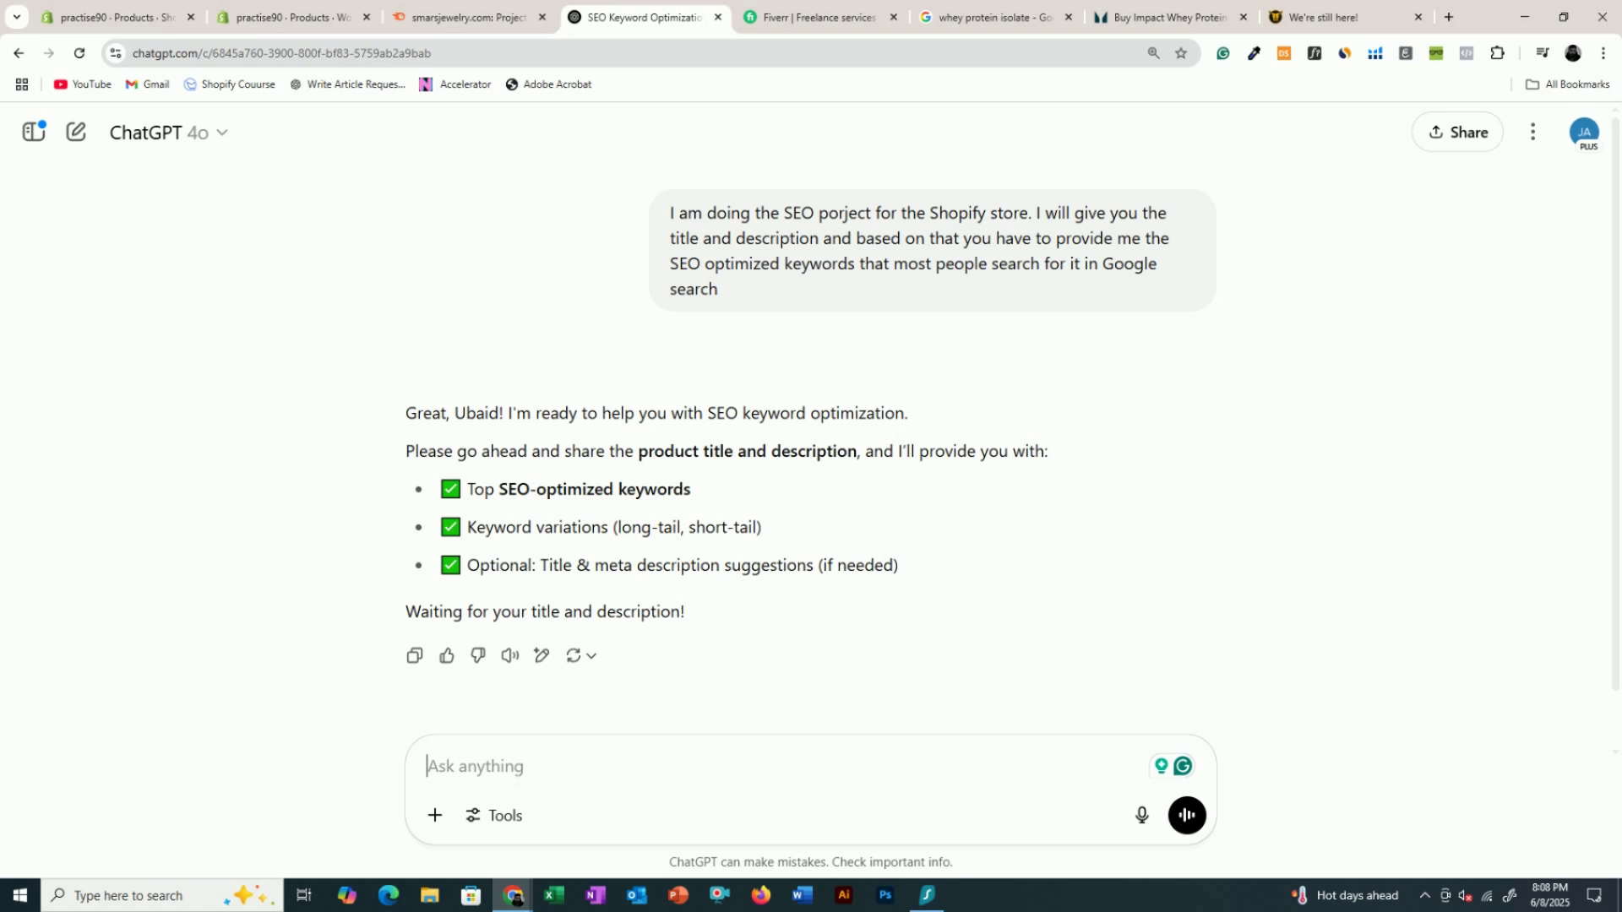
type("Wooden Automatic Mechanical Watches Men Luxury")
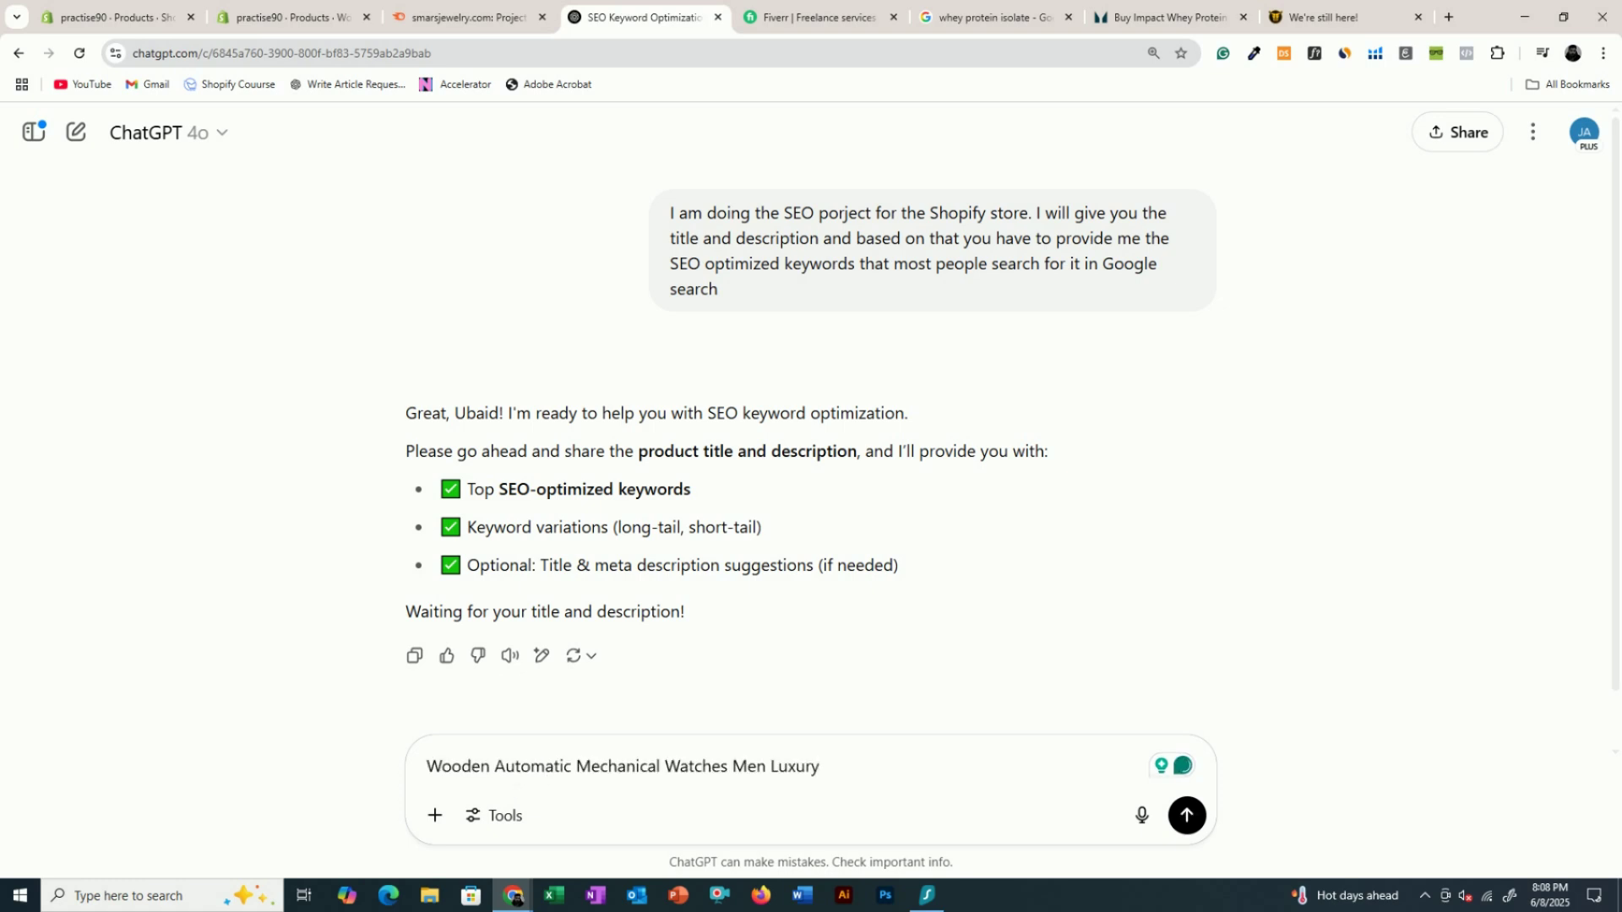
key("Return")
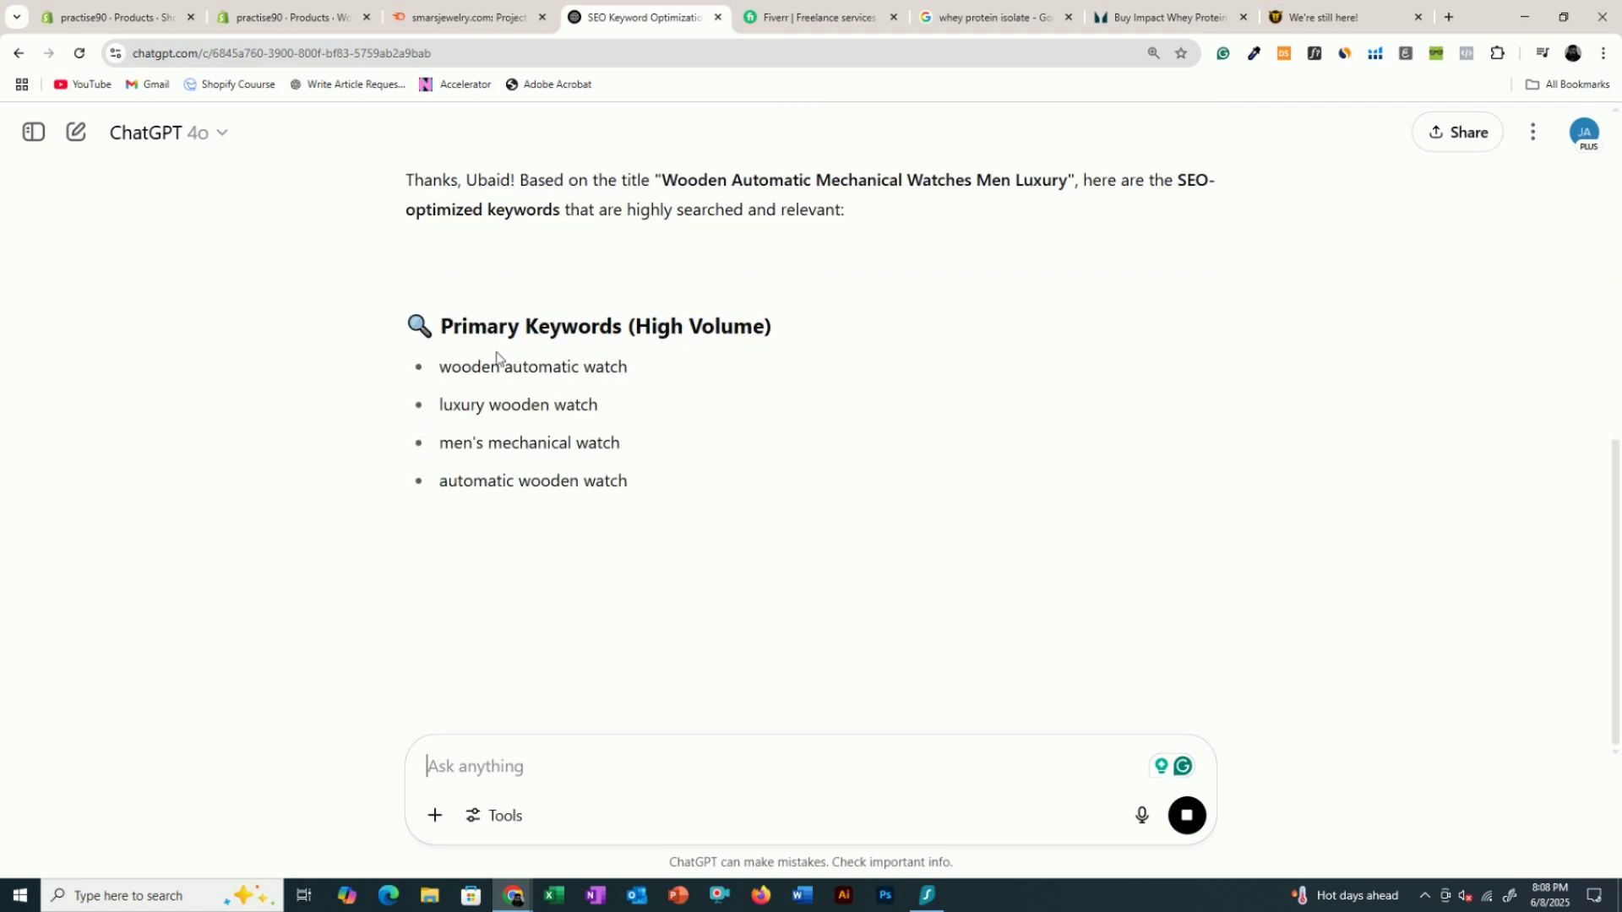
- Review the primary, long-tail and LSI keyword groups in ChatGPT's reply, including the individual primary keywords
left_click_drag(468, 328, 771, 331)
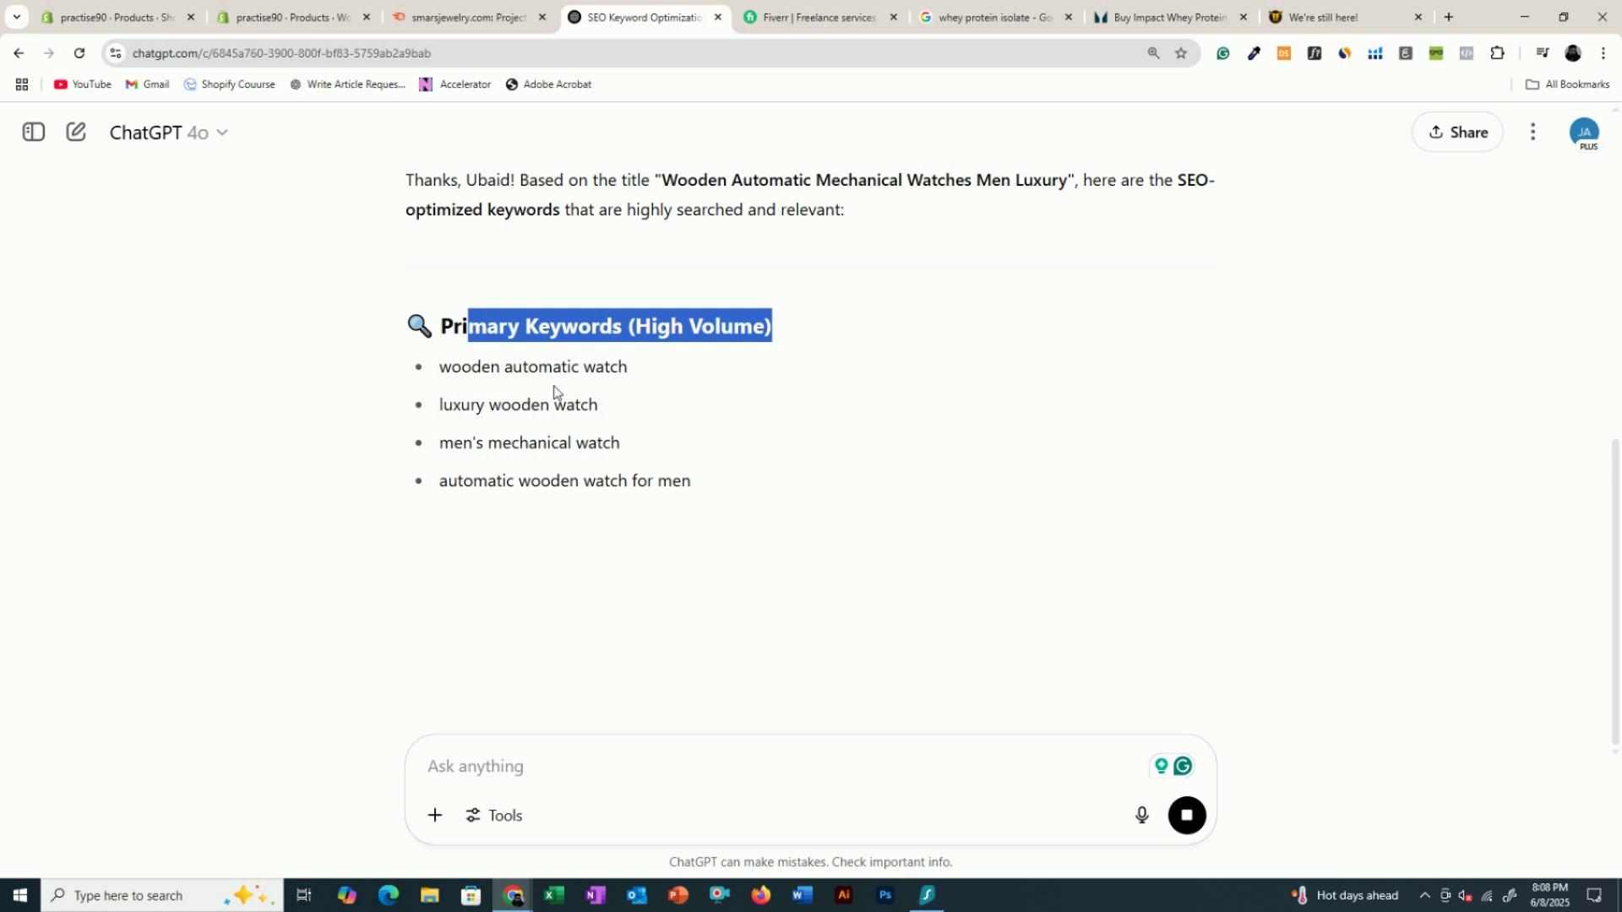
scroll(554, 391, "down", 3)
left_click_drag(452, 382, 625, 384)
scroll(811, 419, "down", 4)
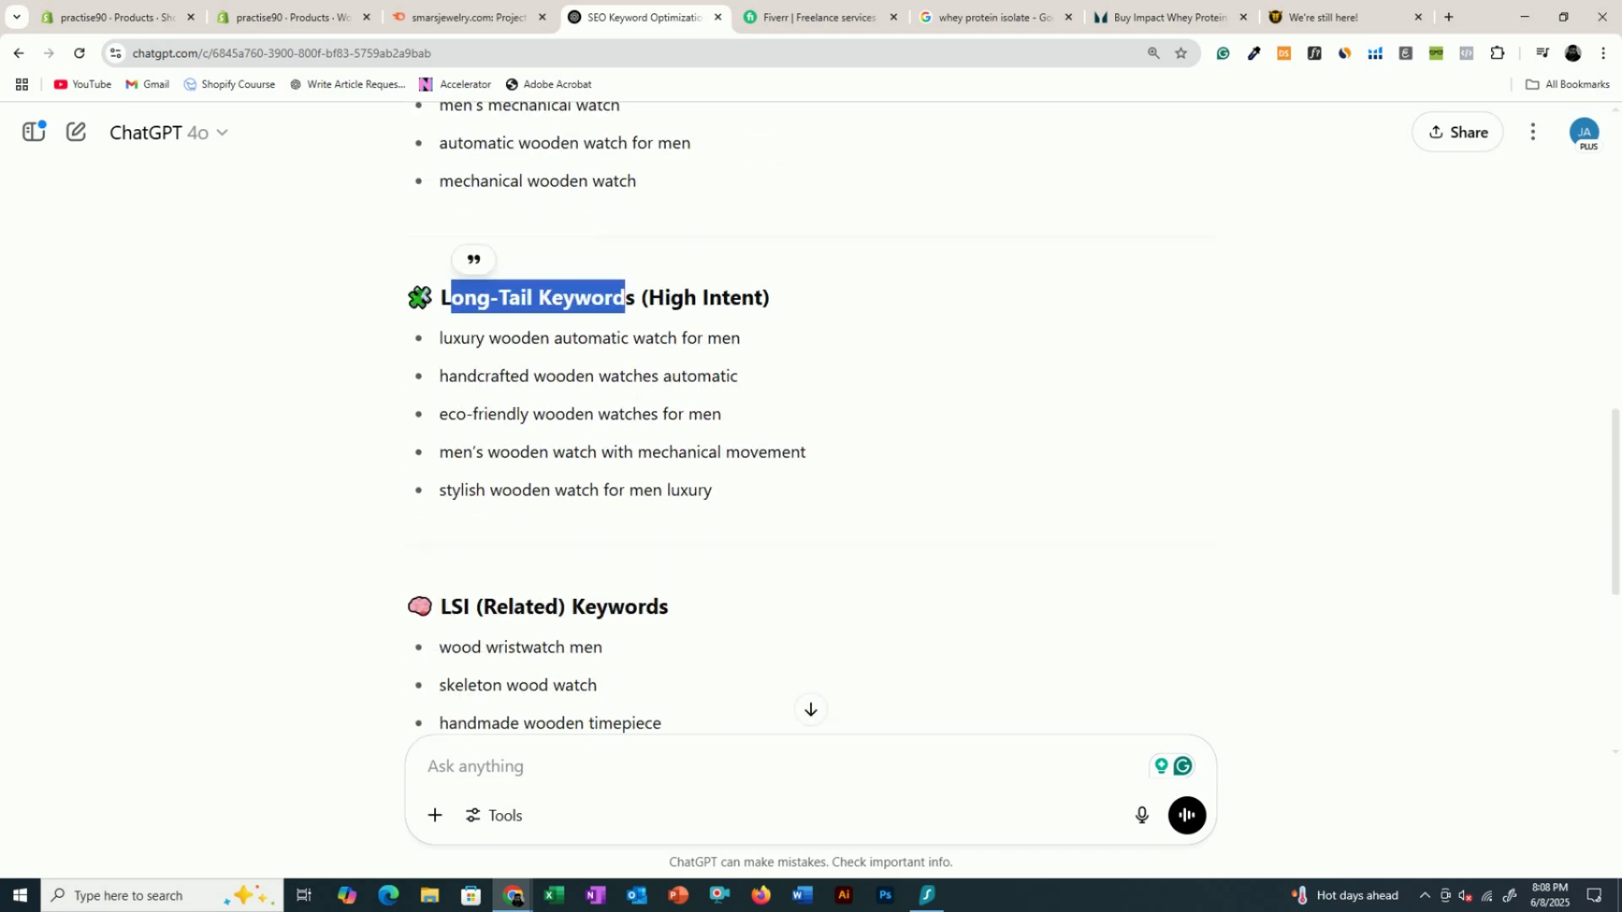
left_click_drag(463, 354, 572, 353)
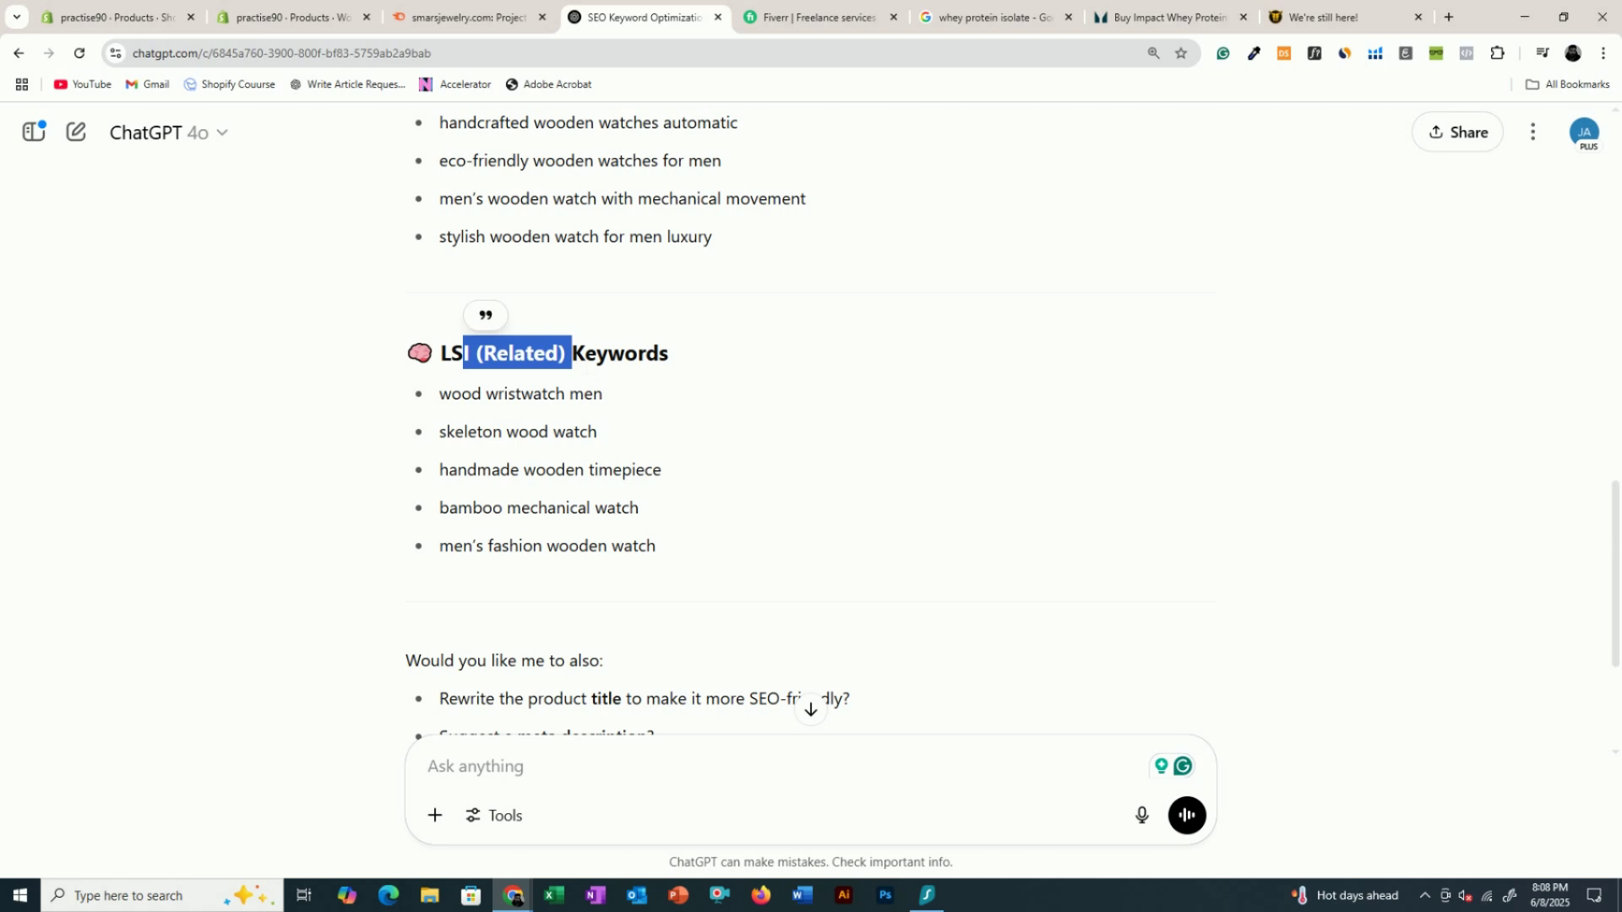
scroll(579, 366, "down", 2)
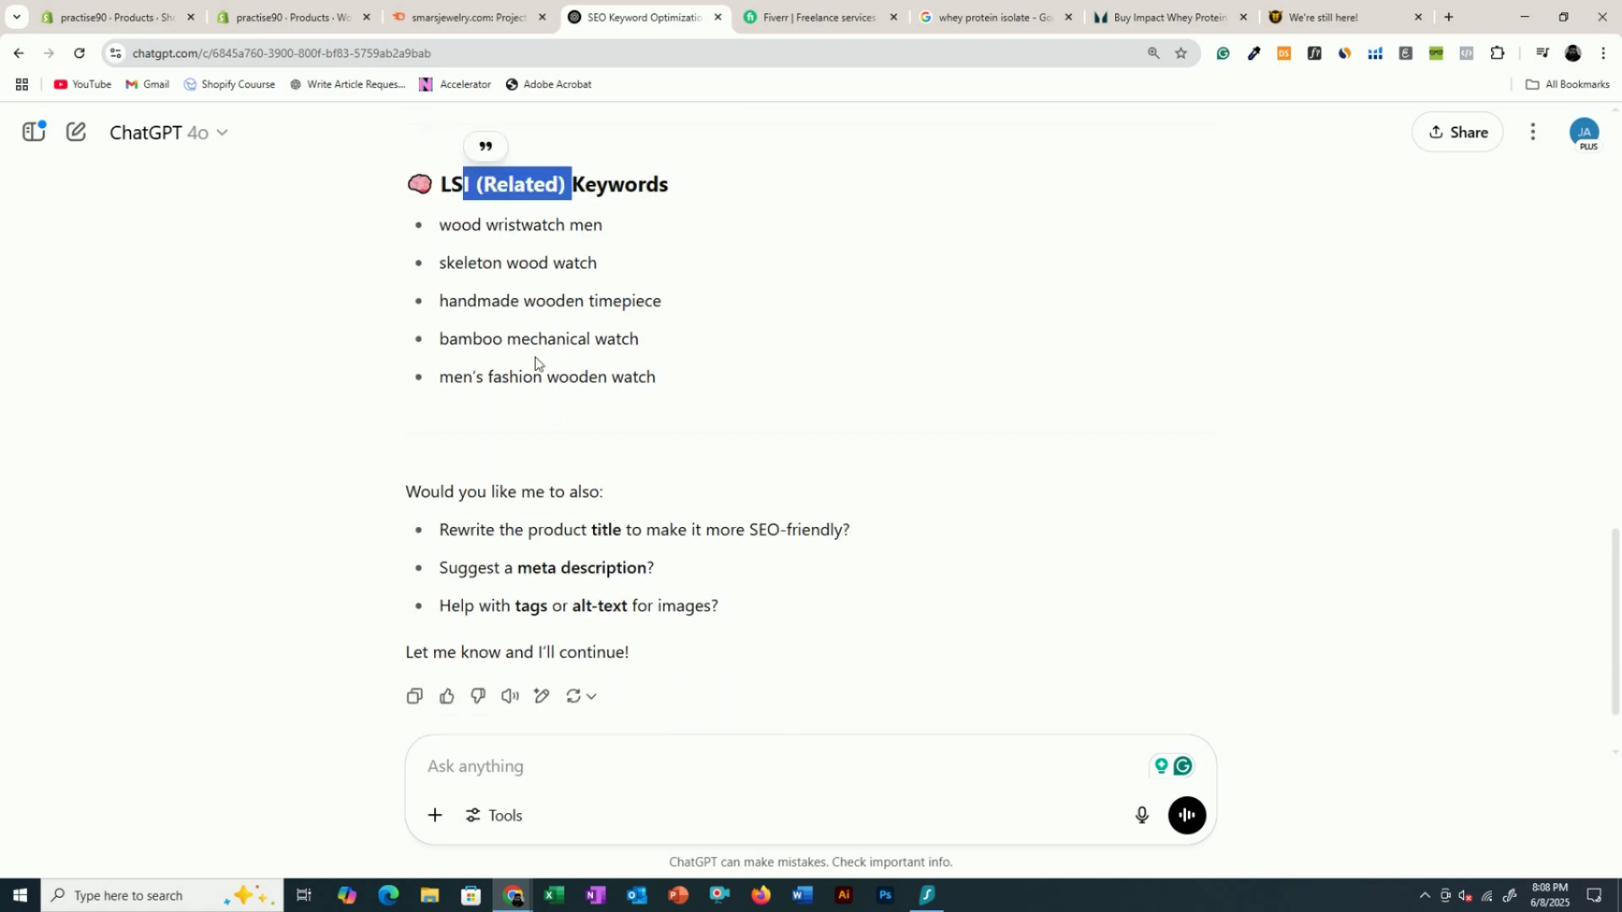
scroll(535, 364, "up", 13)
scroll(535, 348, "down", 4)
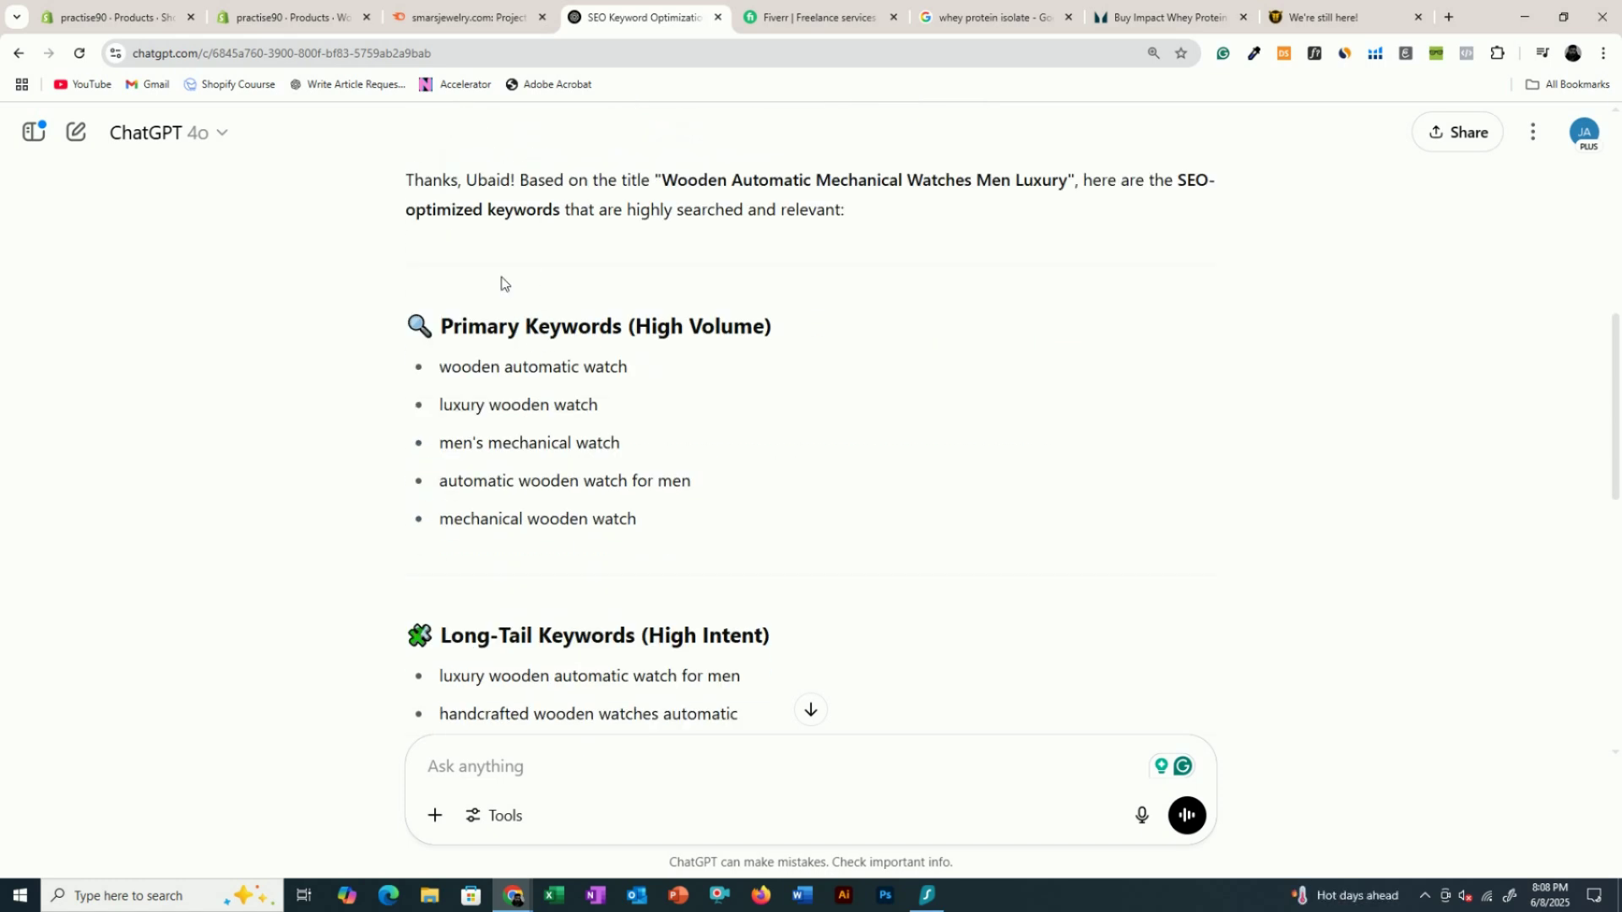
left_click_drag(439, 367, 584, 367)
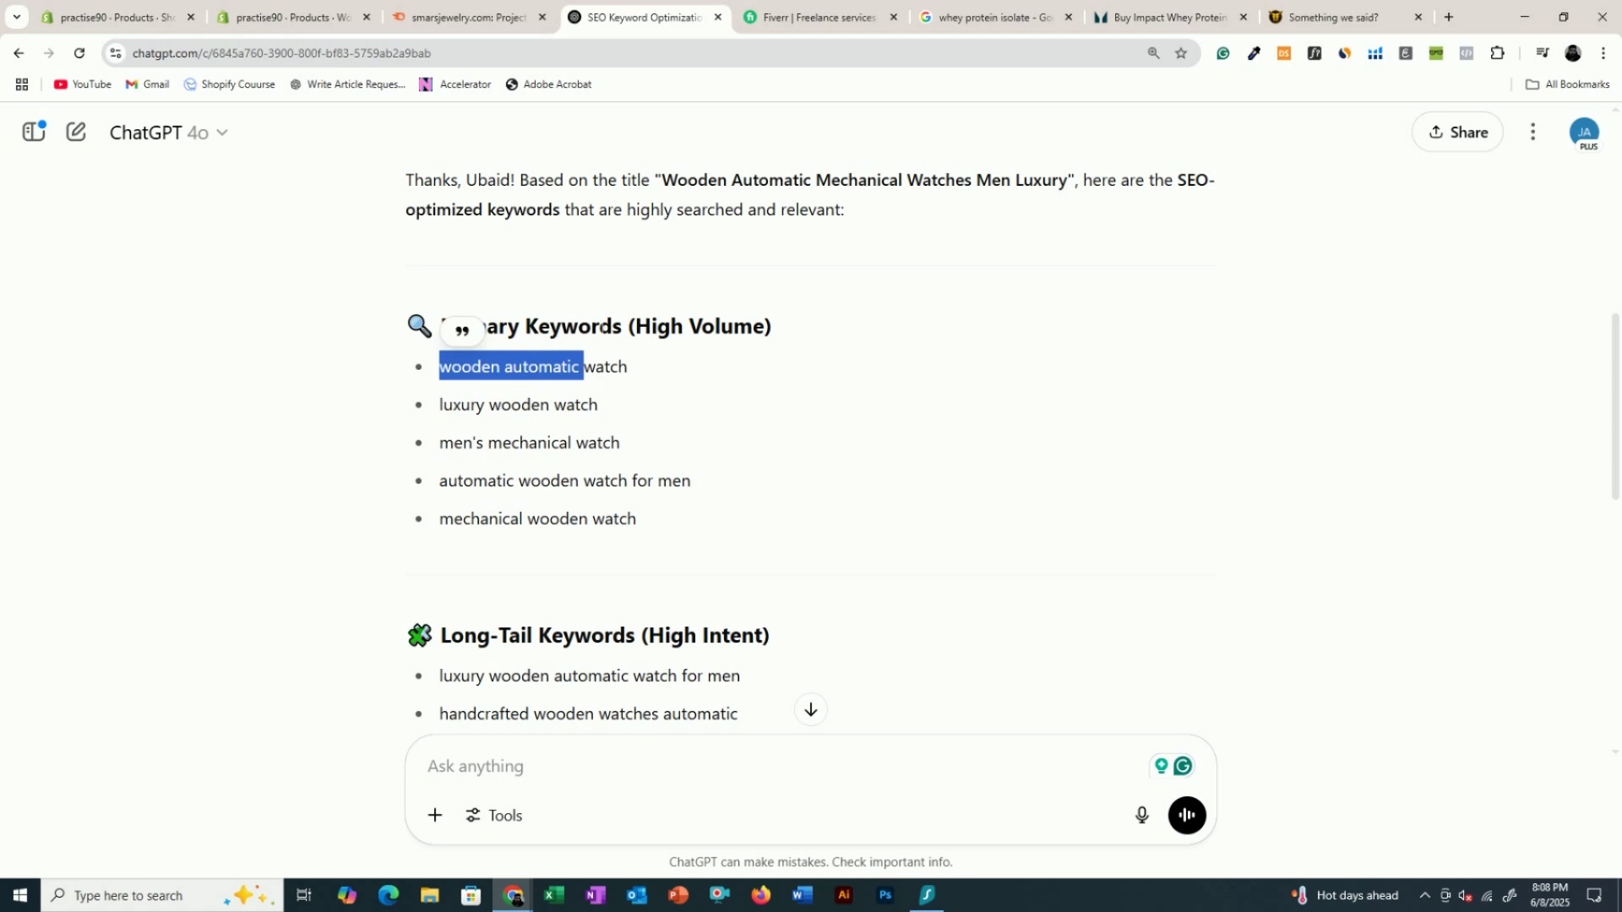
left_click(565, 337)
left_click_drag(463, 327, 659, 522)
left_click(510, 382)
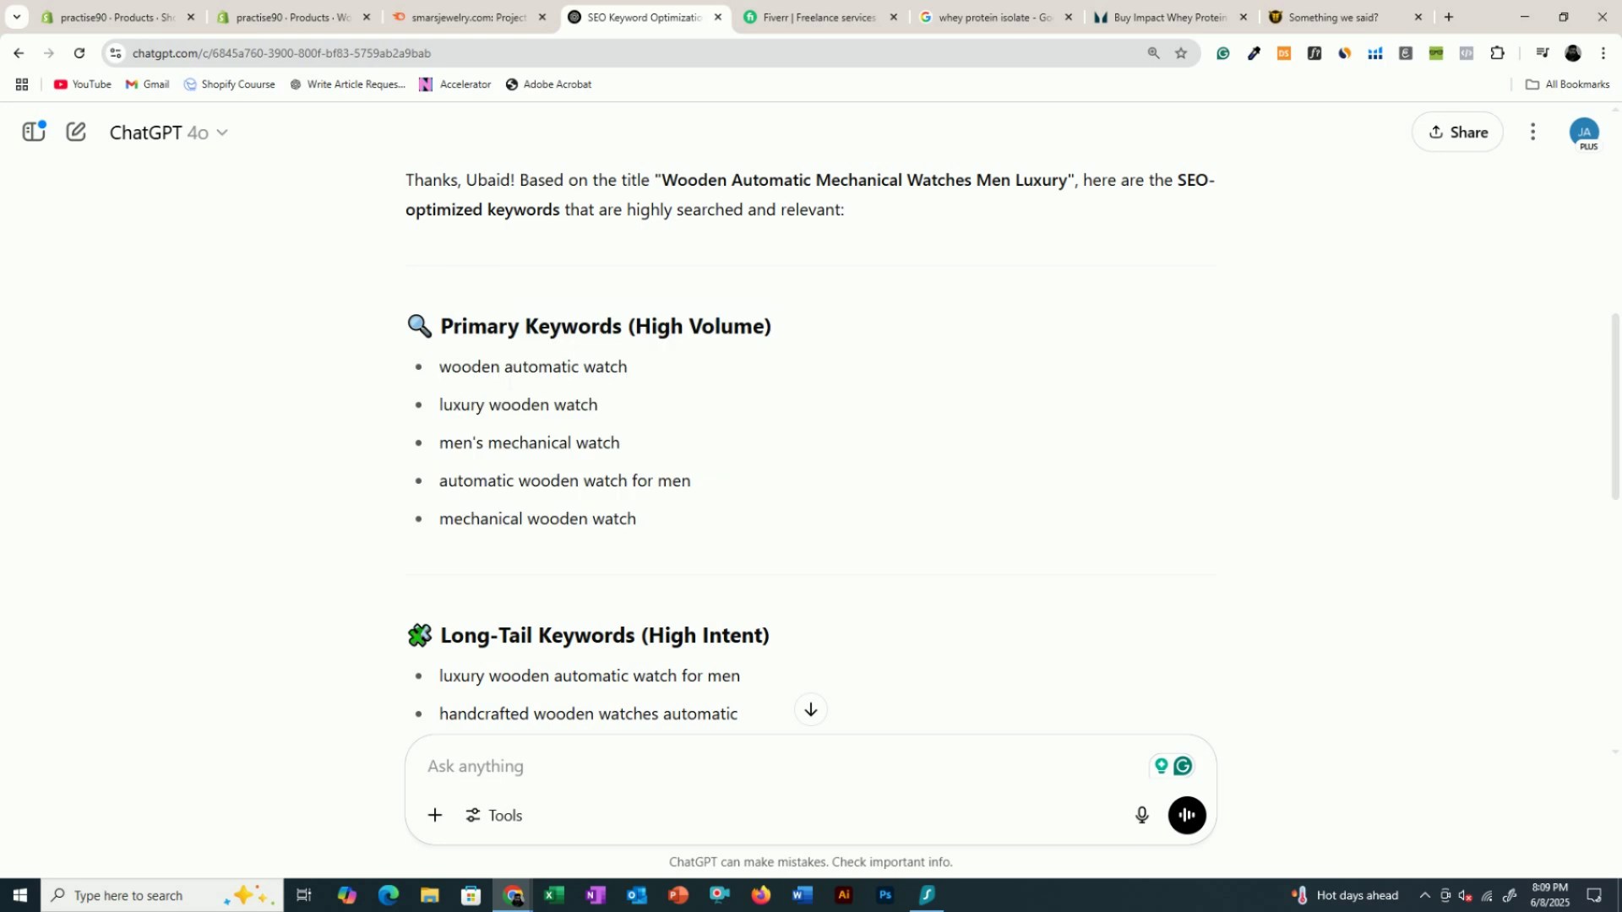
- Copy the primary keyword "wooden automatic watch" from ChatGPT's reply
left_click_drag(440, 366, 629, 382)
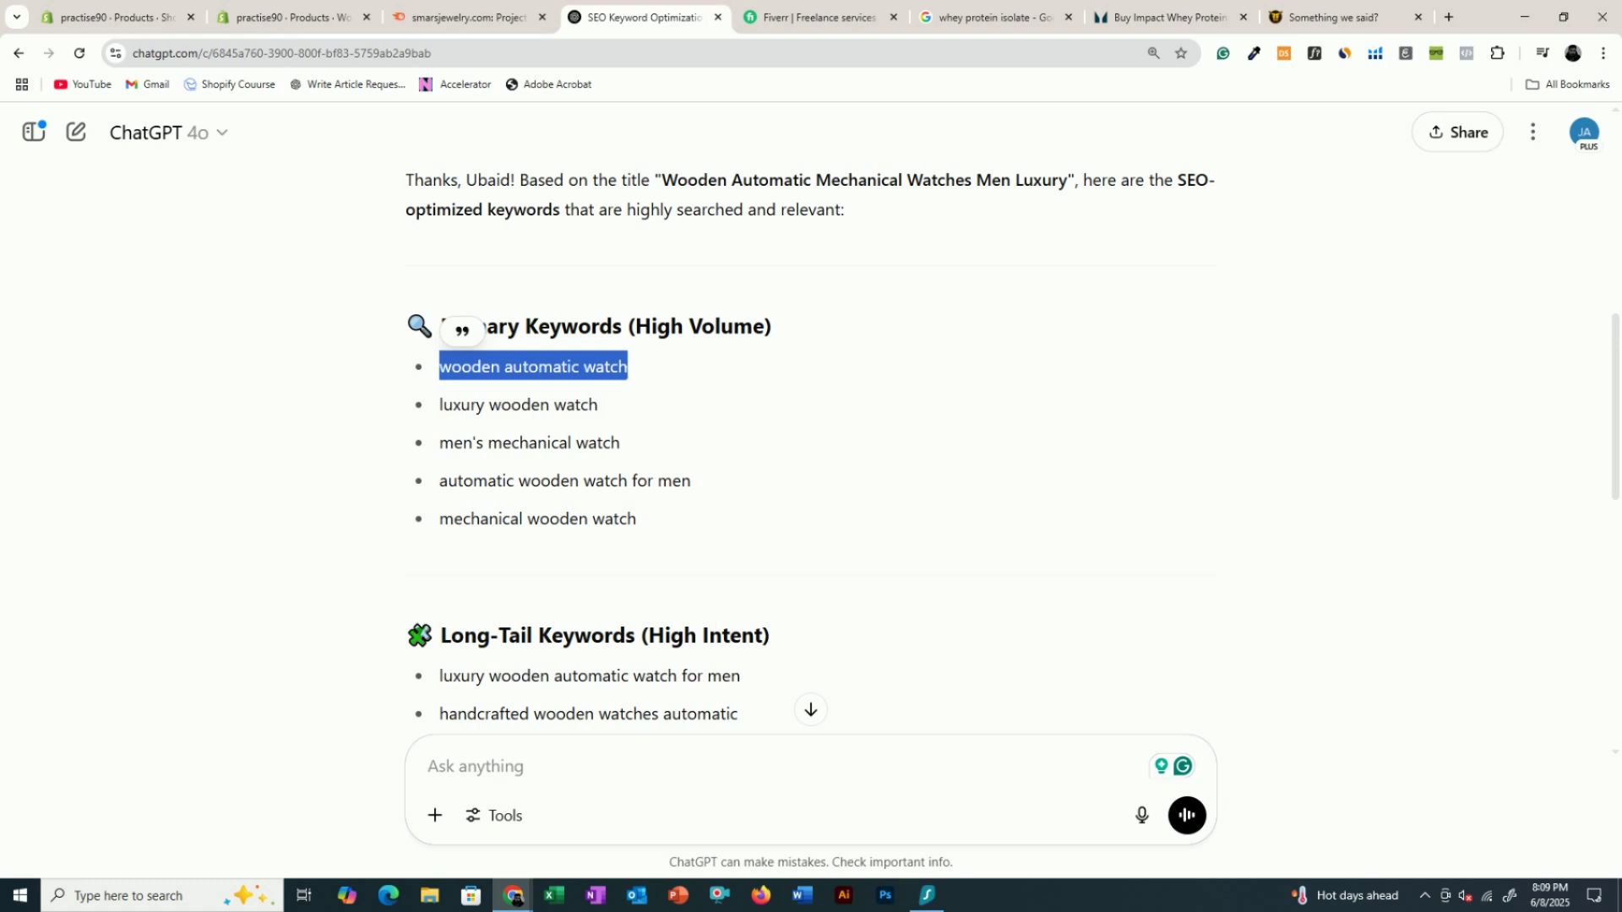
right_click(544, 372)
left_click(553, 396)
- Switch to Semrush, look over the smarsjewelry.com SEO dashboard, and enter "wooden automatic watch" as the keyword in the Keyword Magic Tool
left_click(486, 7)
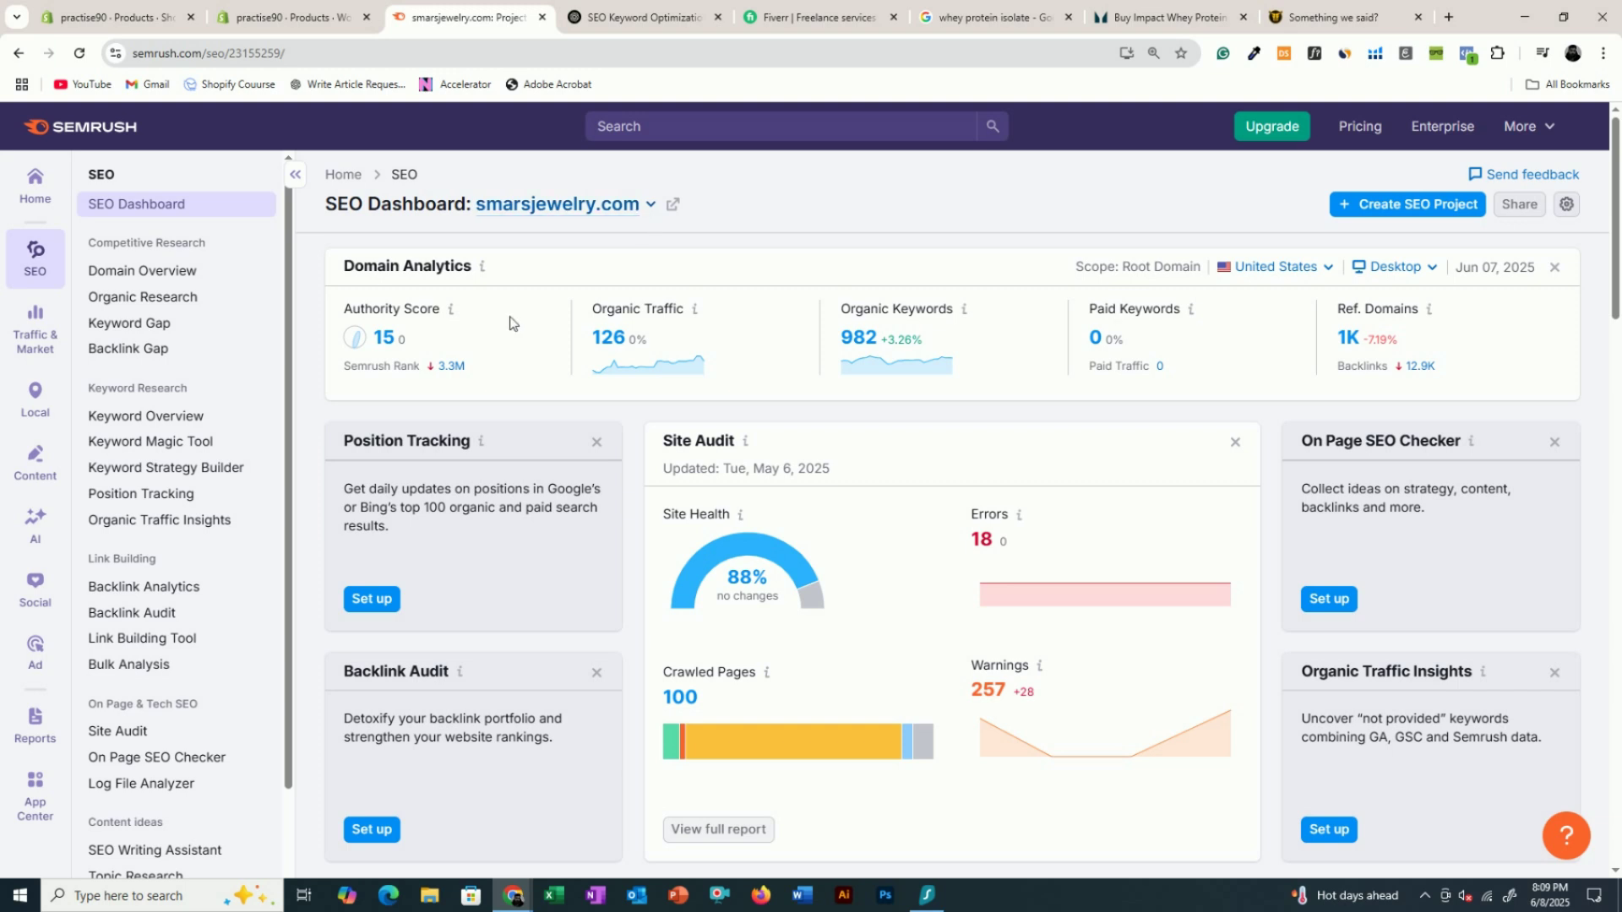
left_click_drag(364, 266, 414, 266)
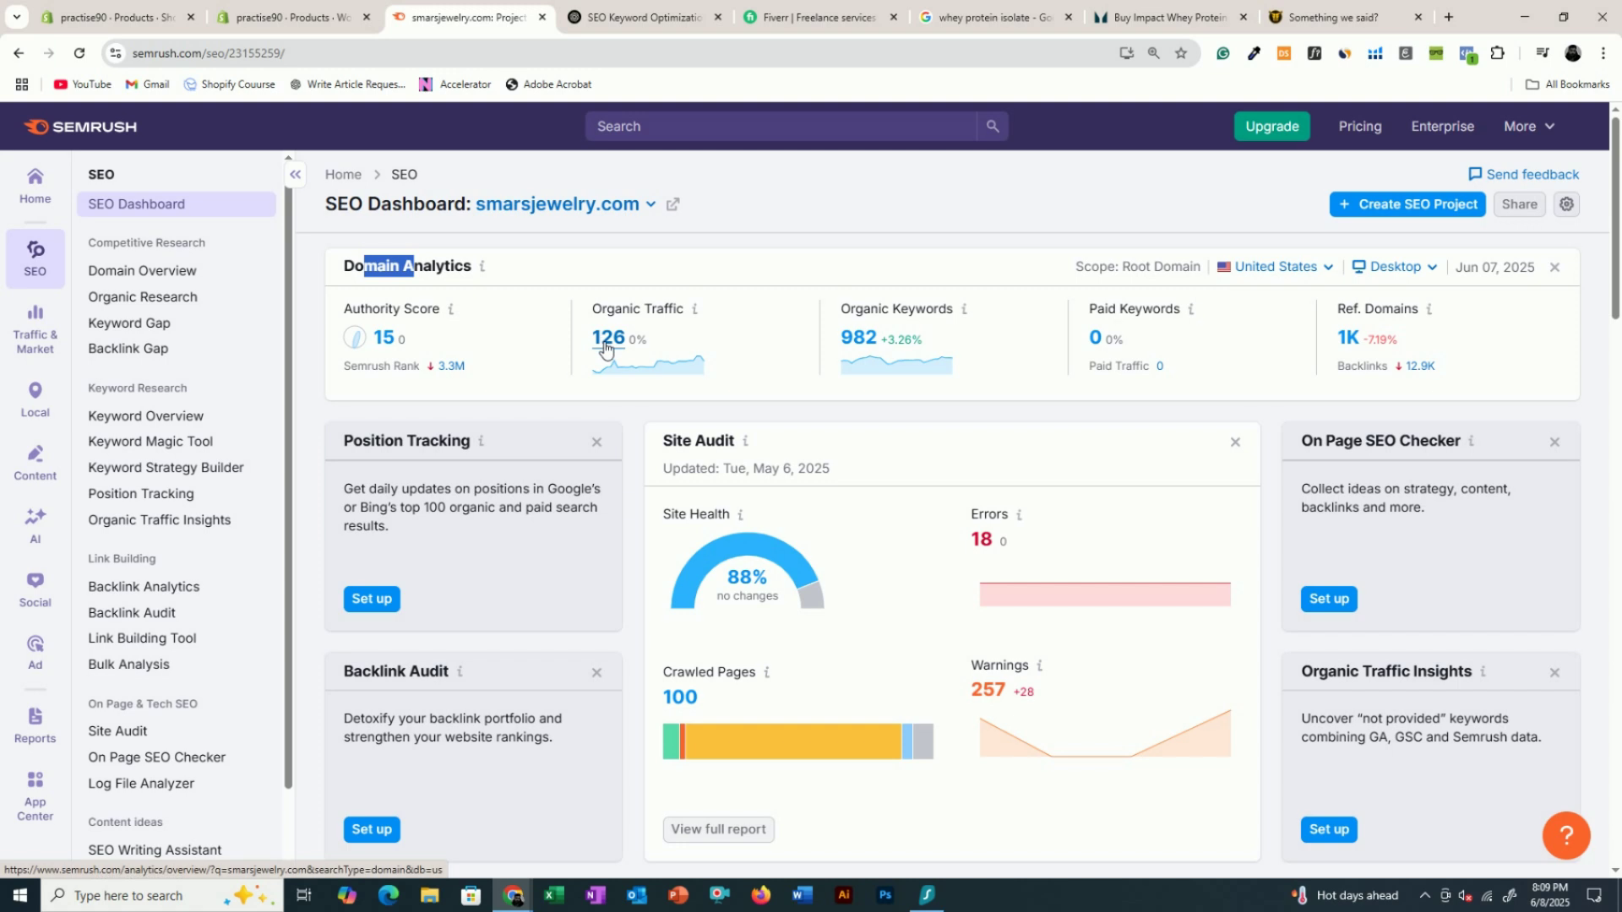
mouse_move(848, 369)
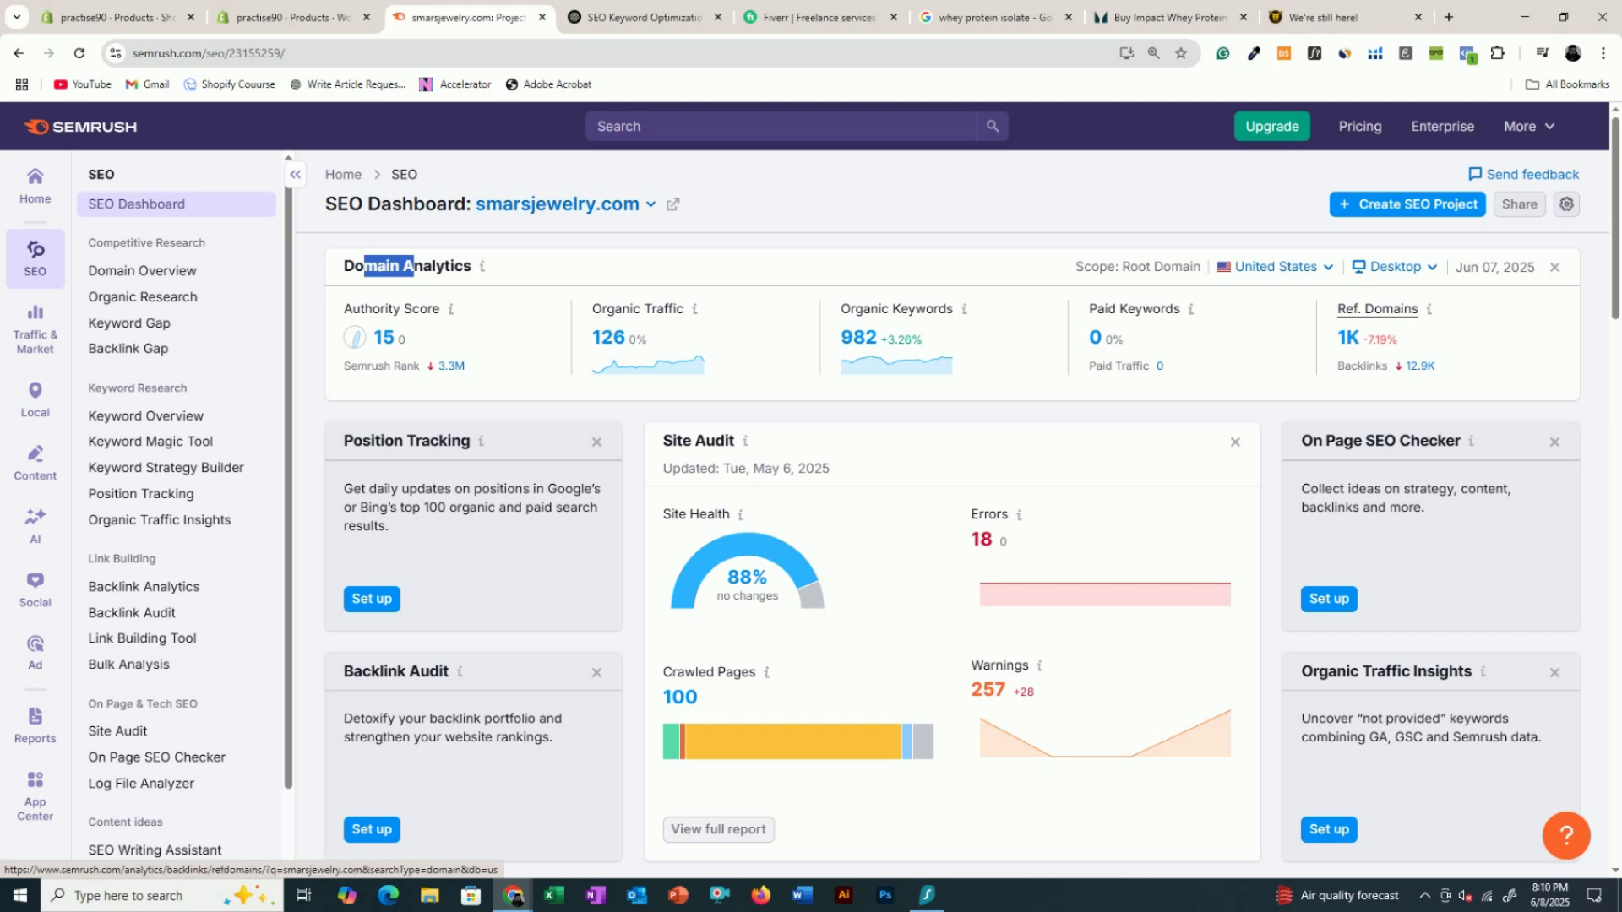
scroll(999, 452, "down", 8)
scroll(650, 280, "down", 3)
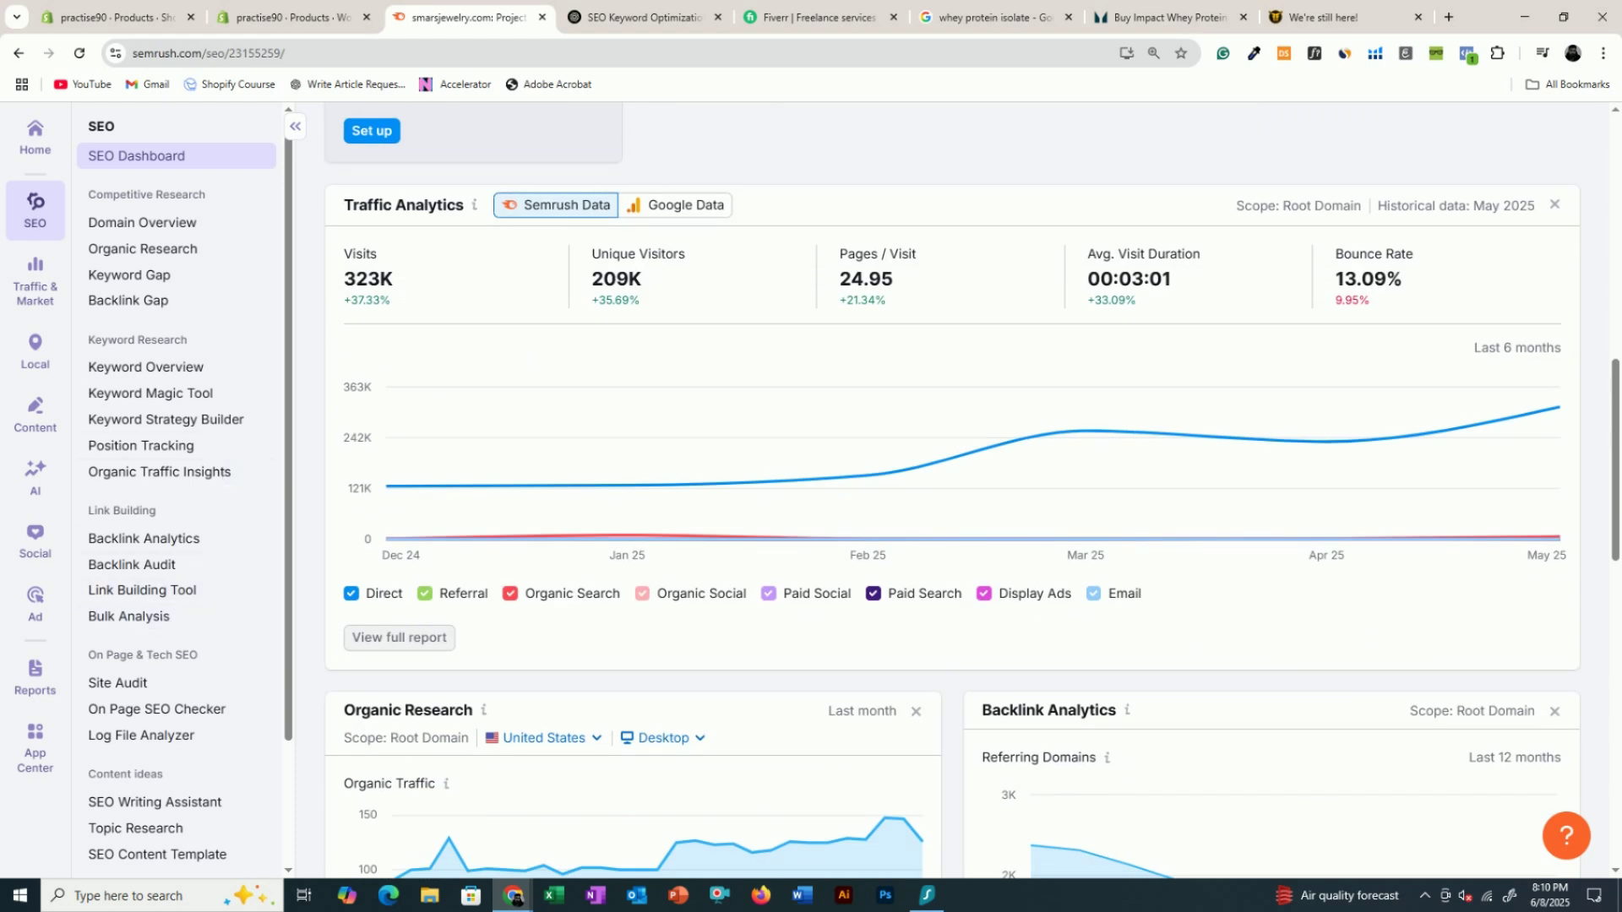
left_click(161, 395)
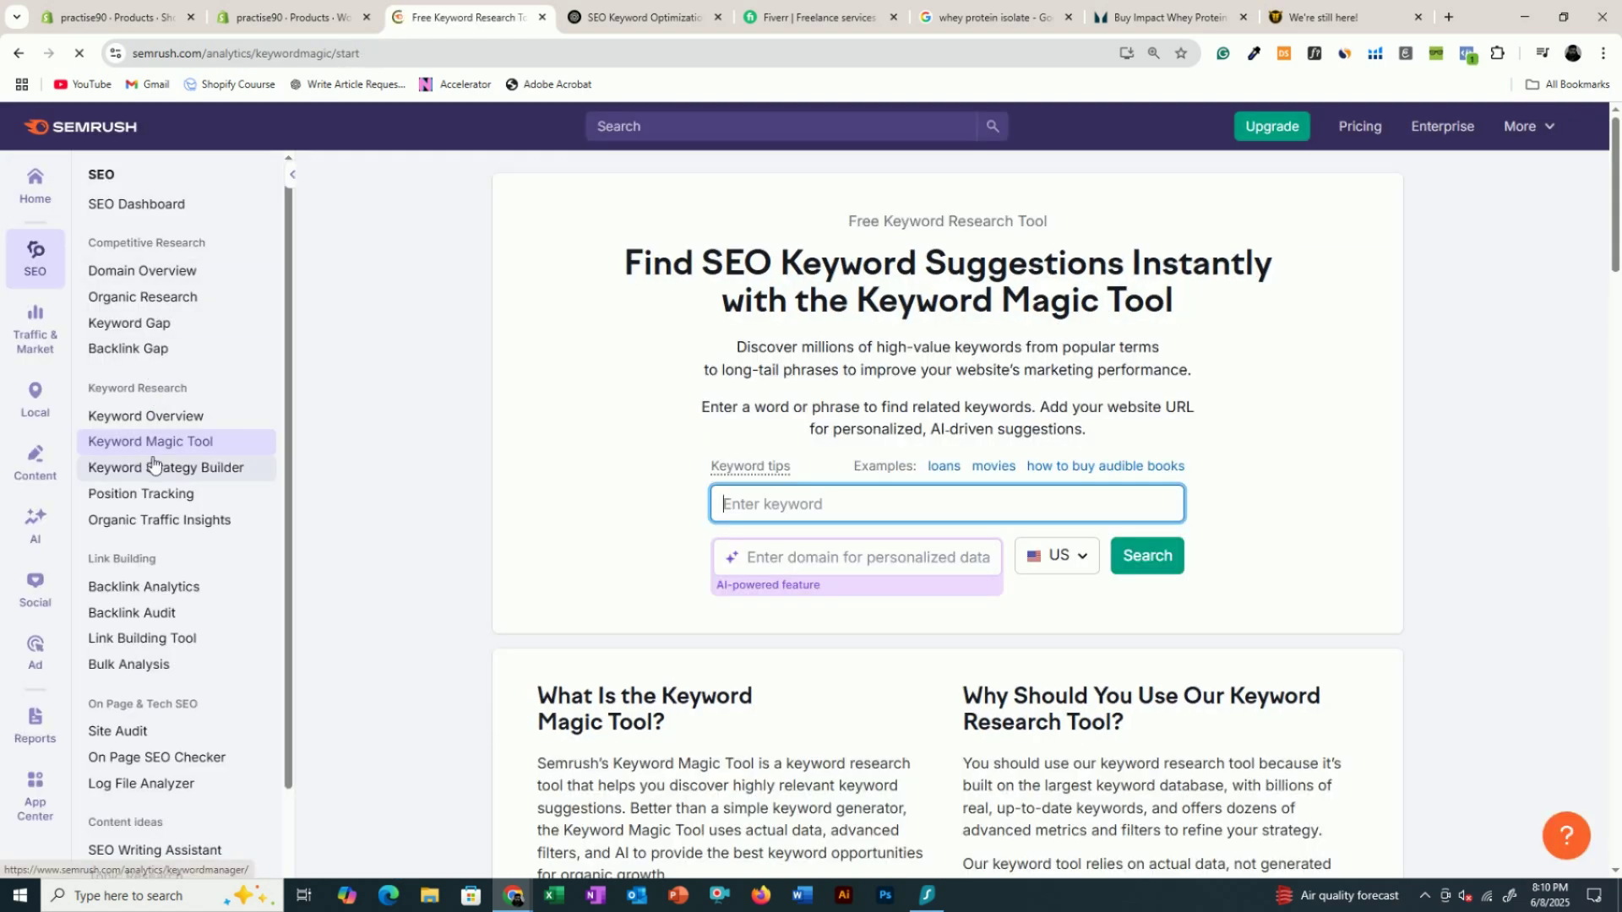
key("ctrl+v")
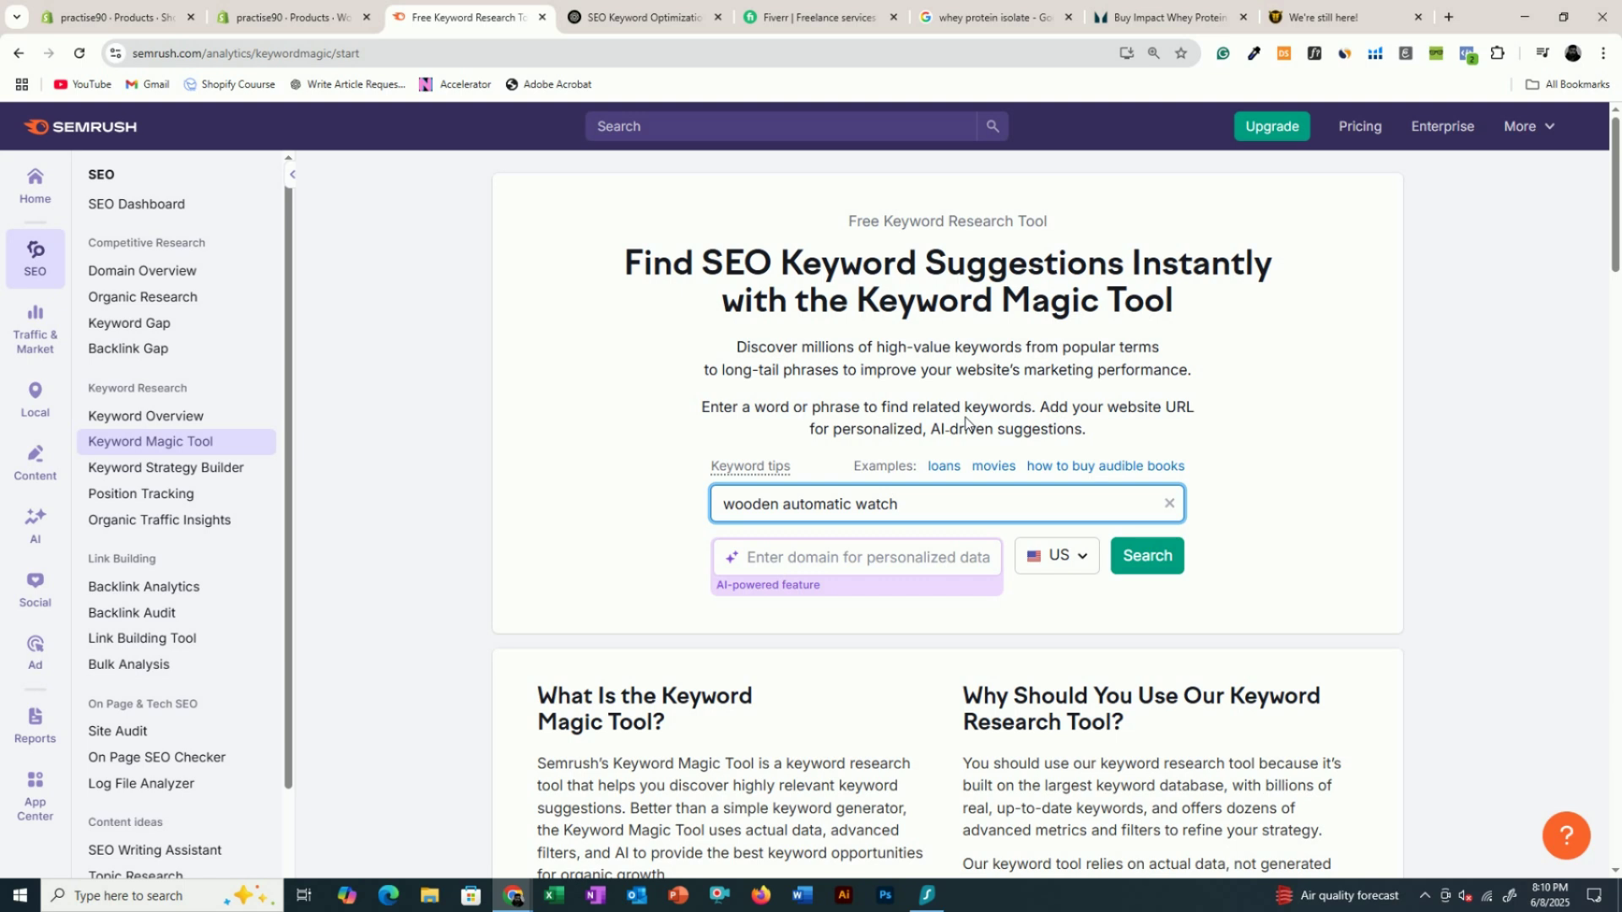
- Open Semrush's pricing page in a separate tab, look over the SEO plans, and return to the Keyword Magic Tool
right_click(1357, 133)
left_click(1369, 154)
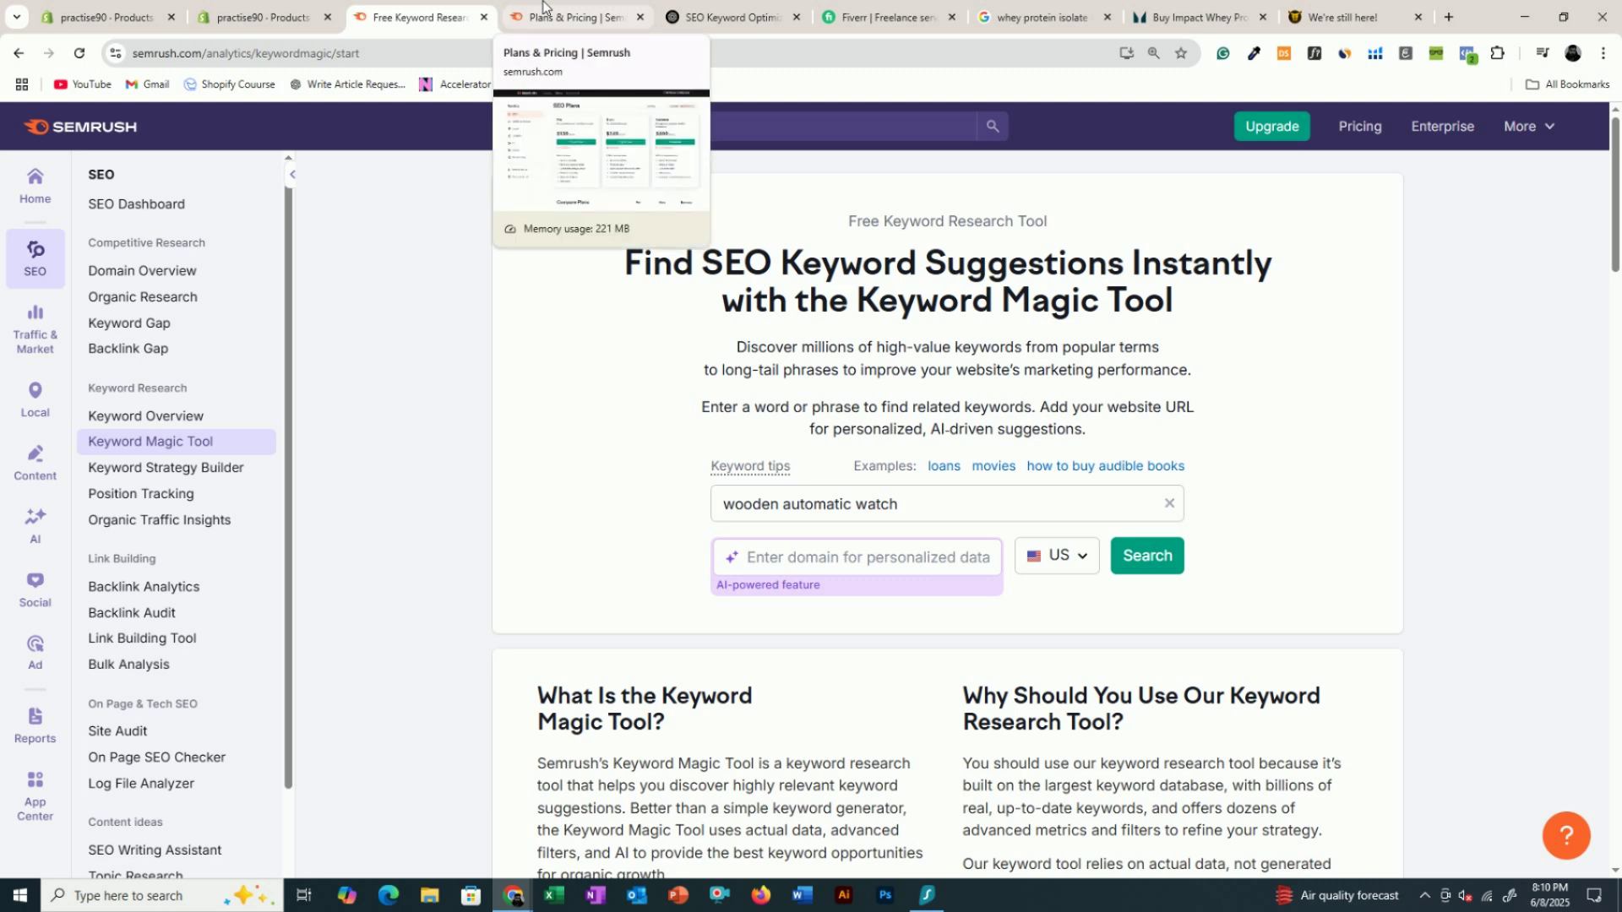
left_click(543, 10)
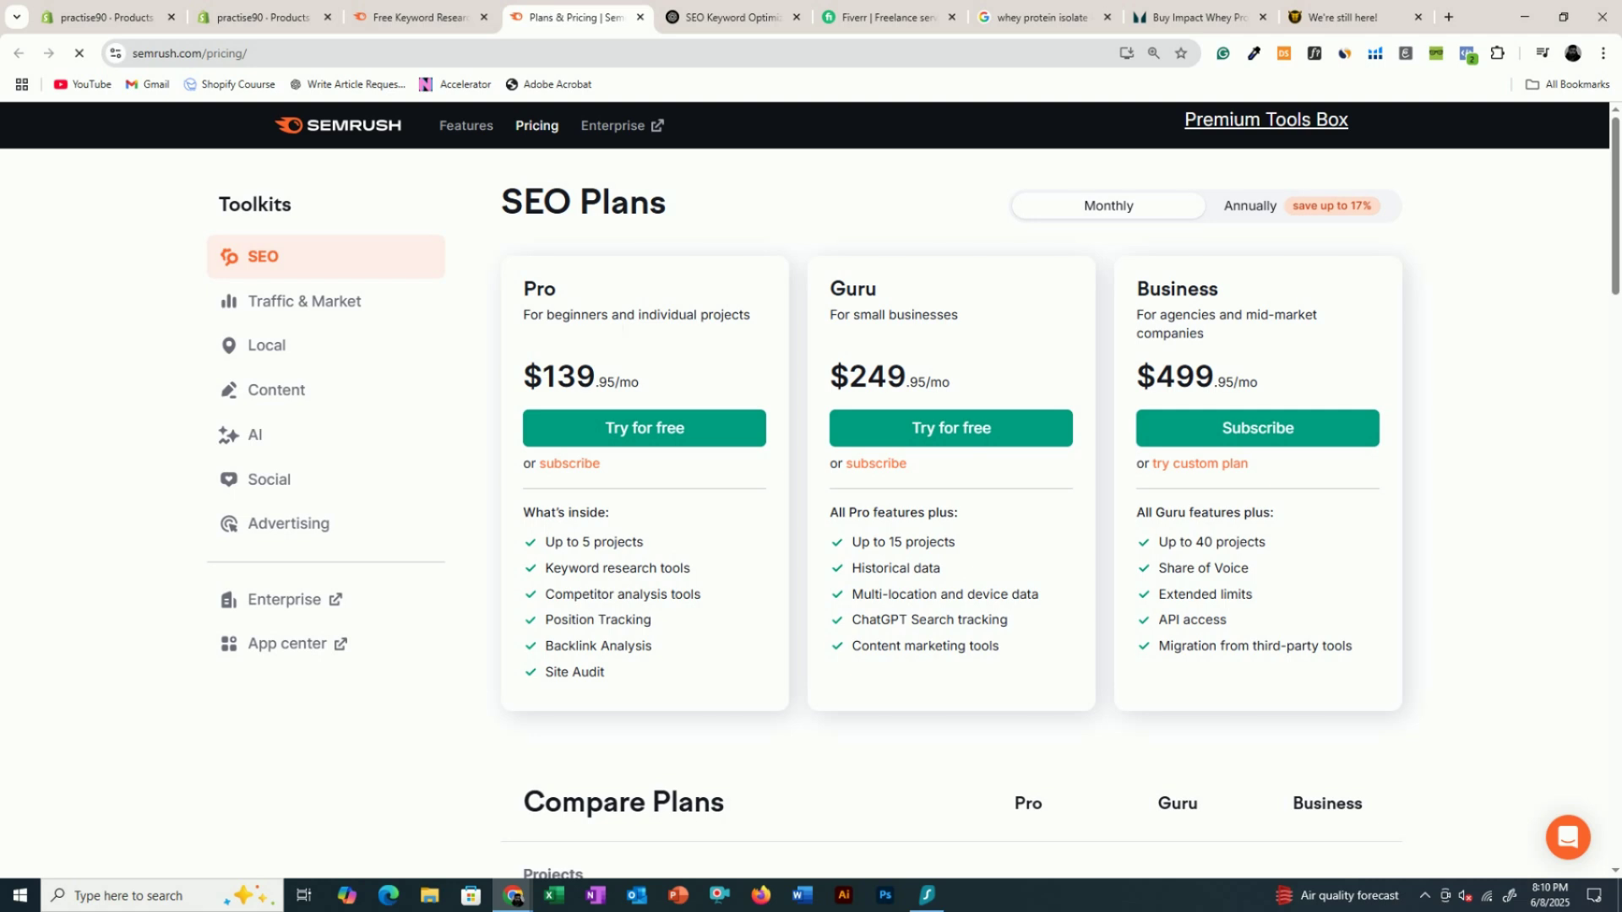
left_click(414, 8)
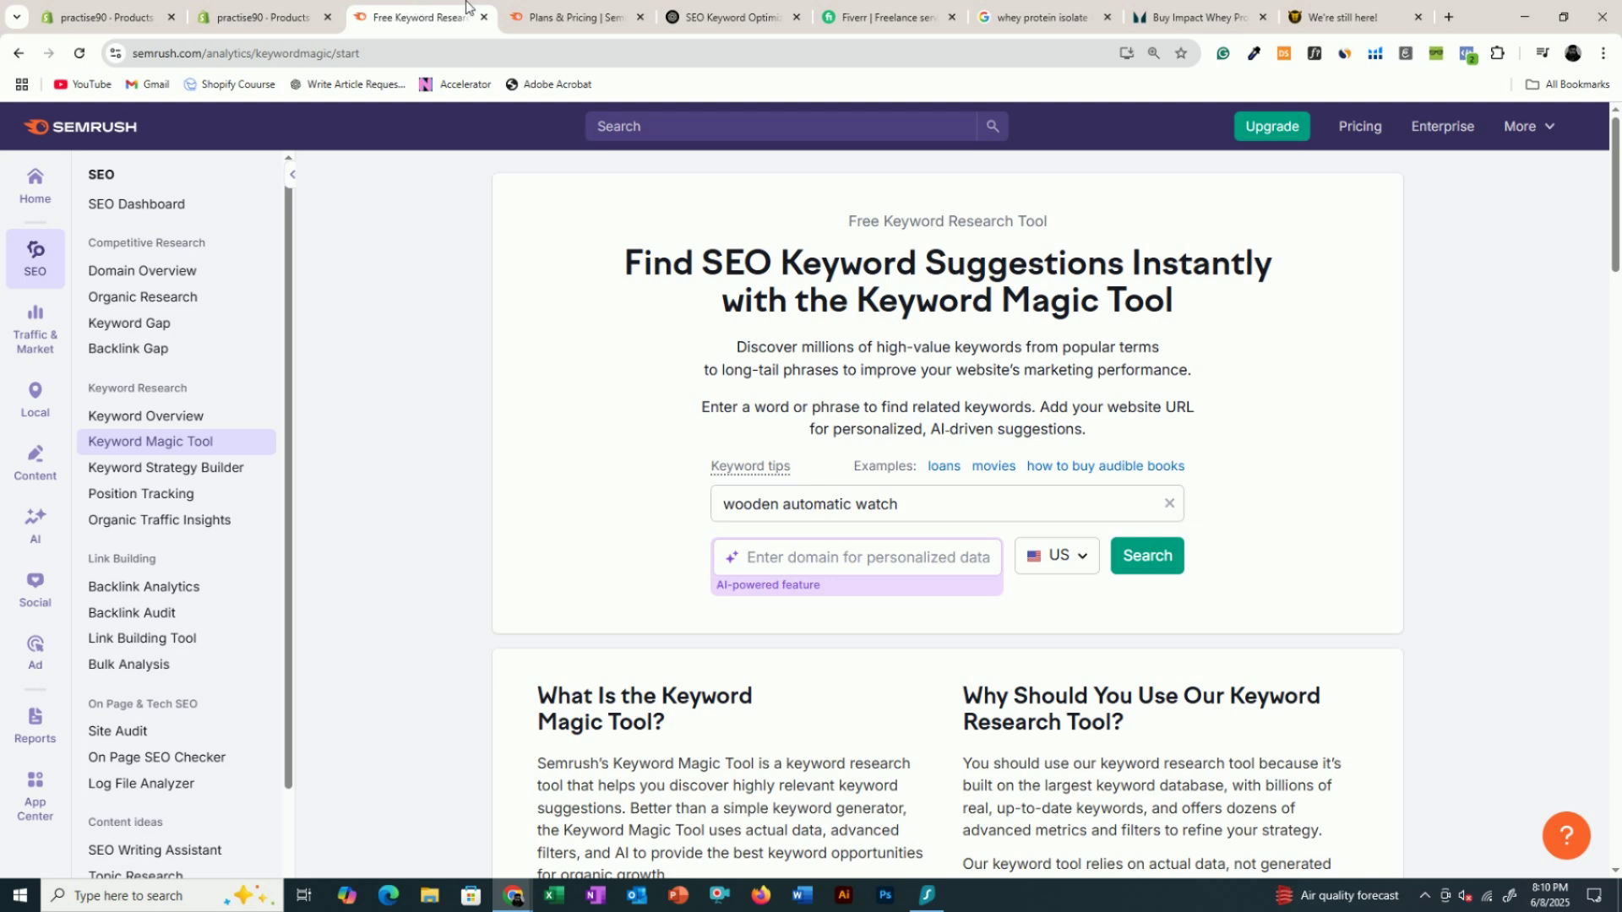
left_click(794, 562)
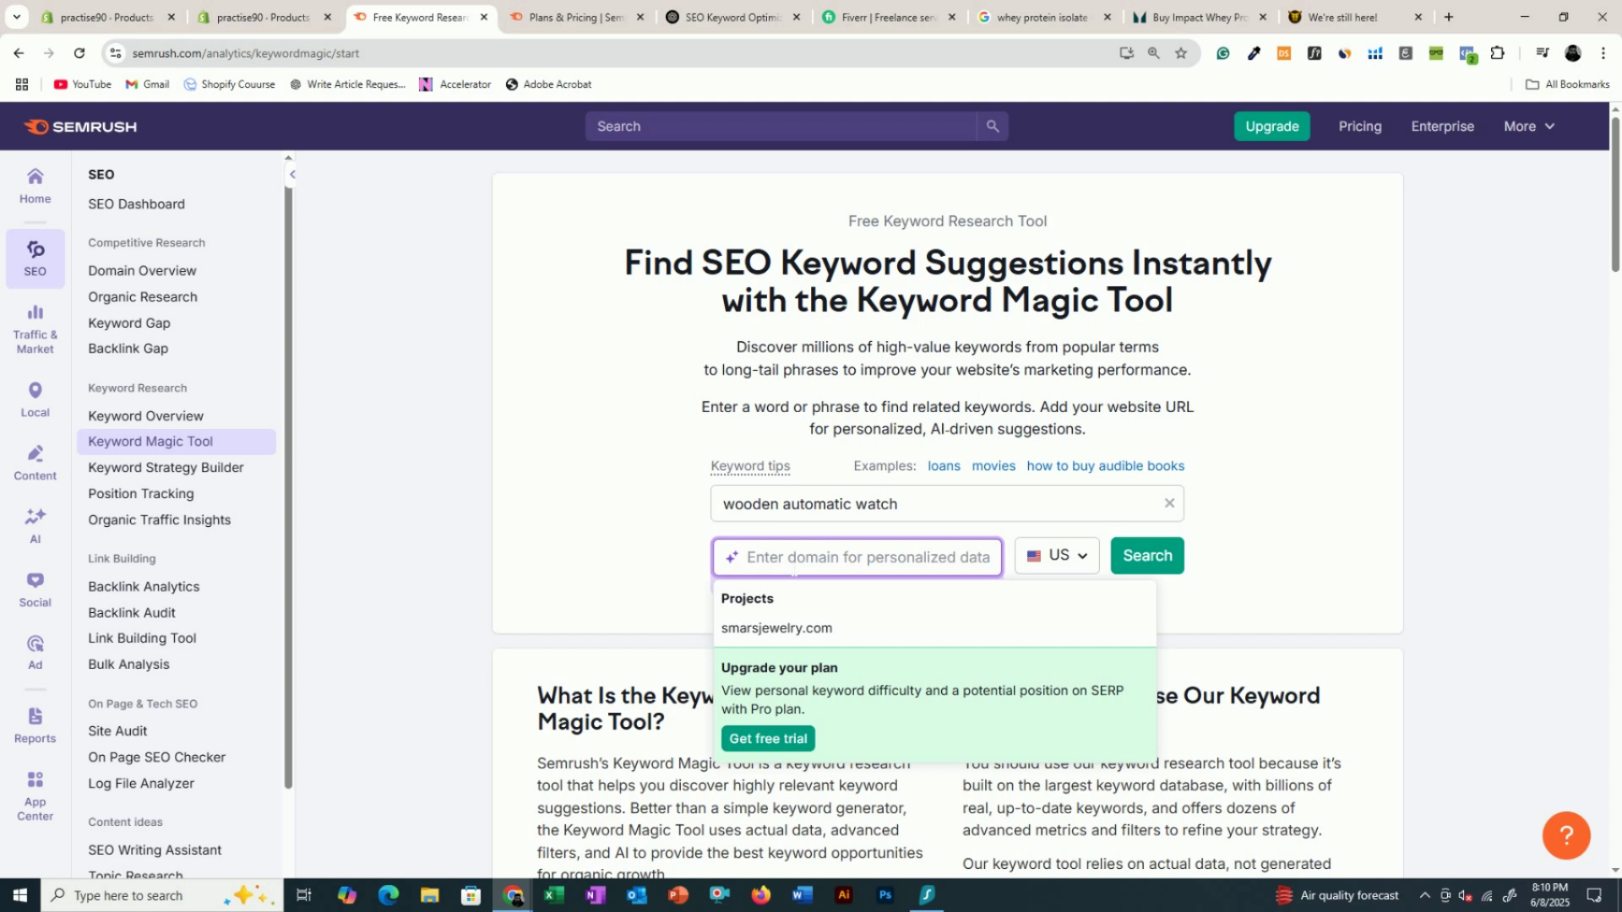
type("wooden automatic watch")
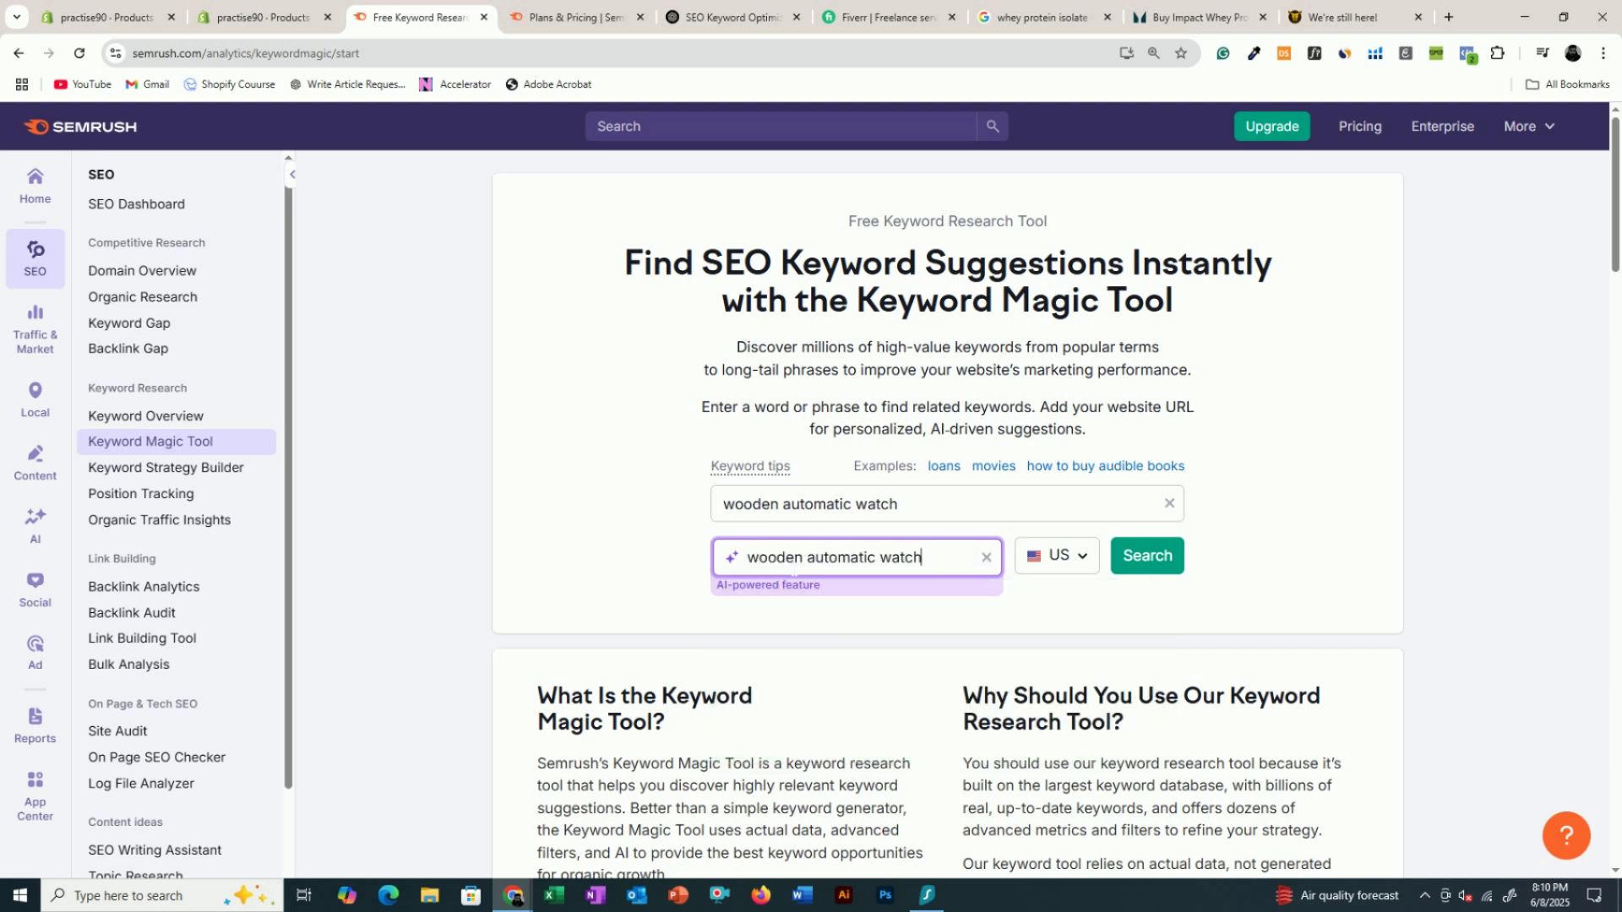
left_click(1152, 561)
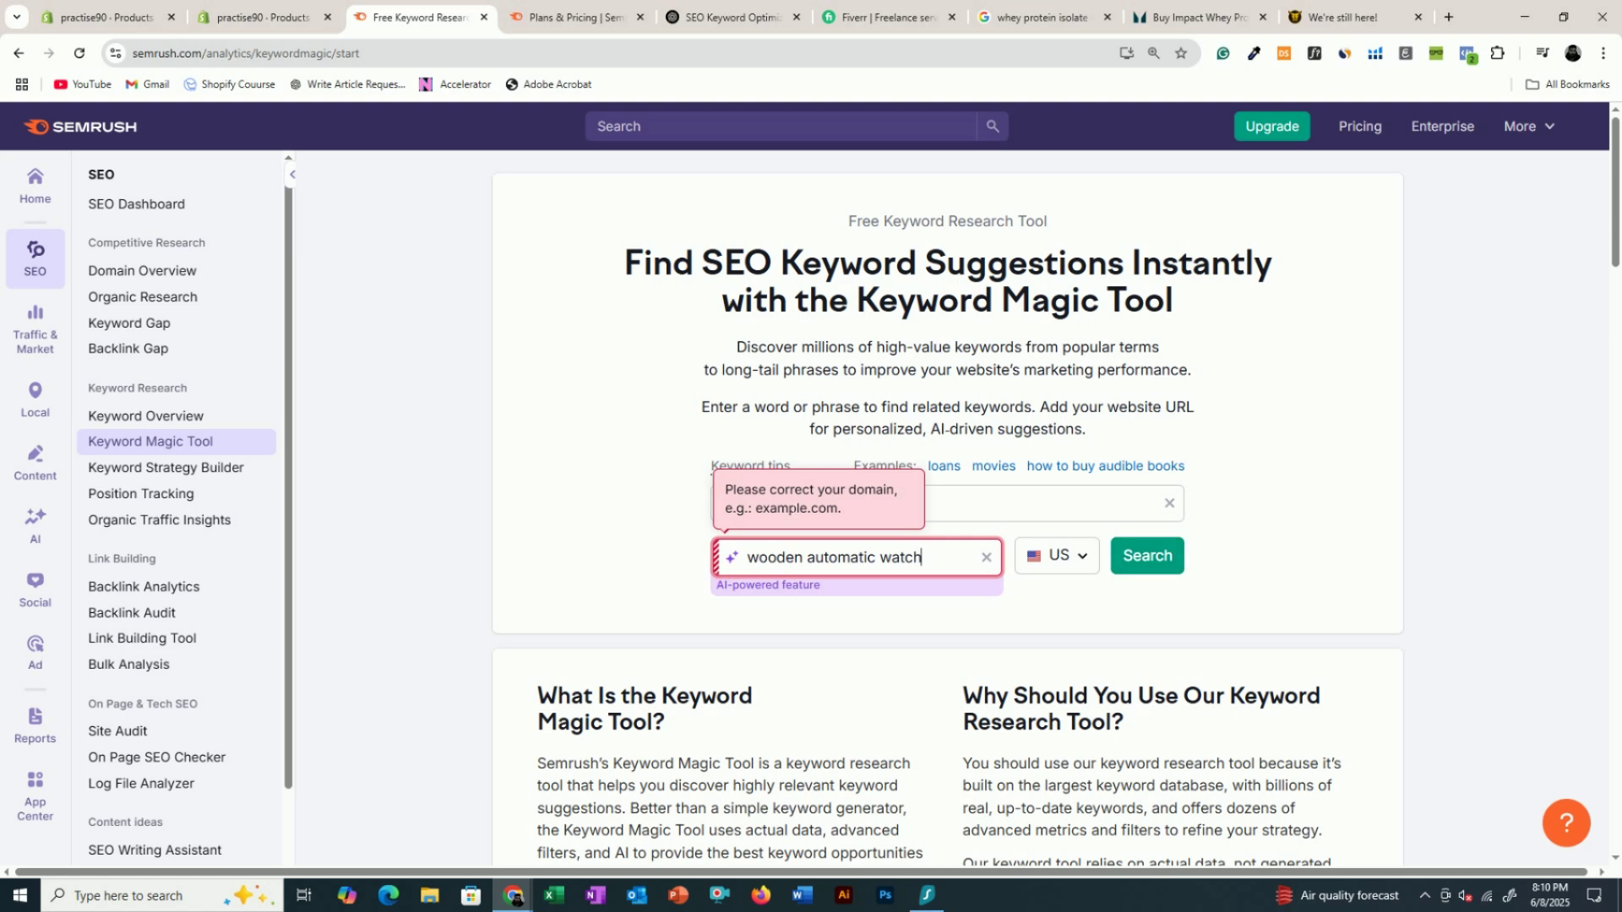
left_click_drag(924, 558, 717, 512)
- Run the Keyword Magic Tool search for "wooden automatic watch" in the US database without a domain
left_click(771, 504)
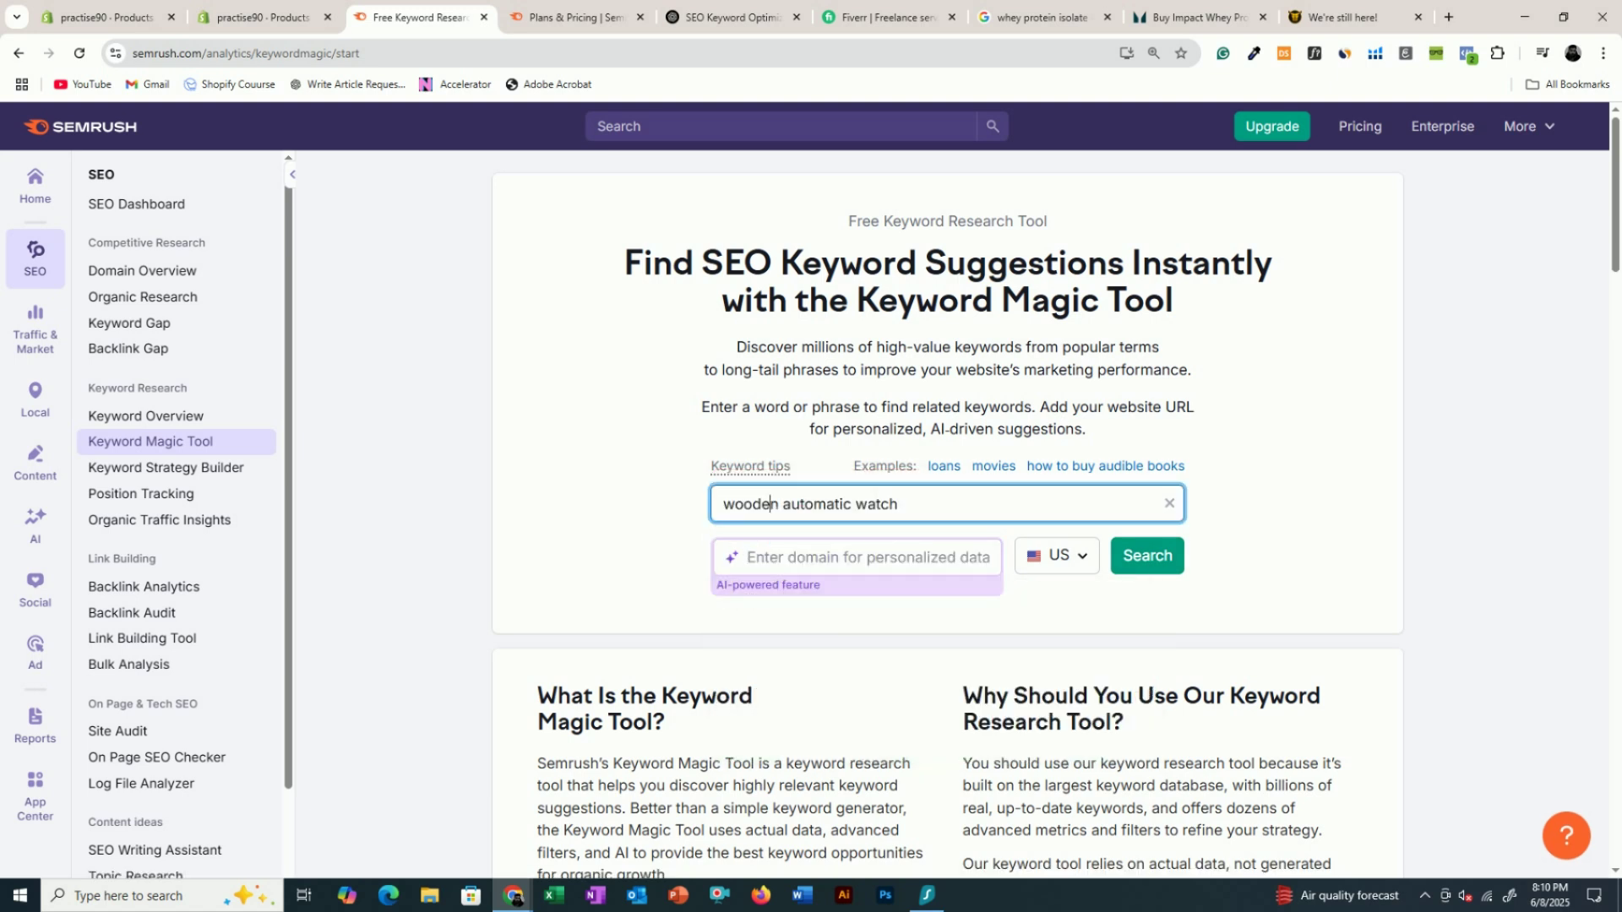
left_click_drag(743, 504, 898, 504)
left_click(898, 505)
left_click(1154, 558)
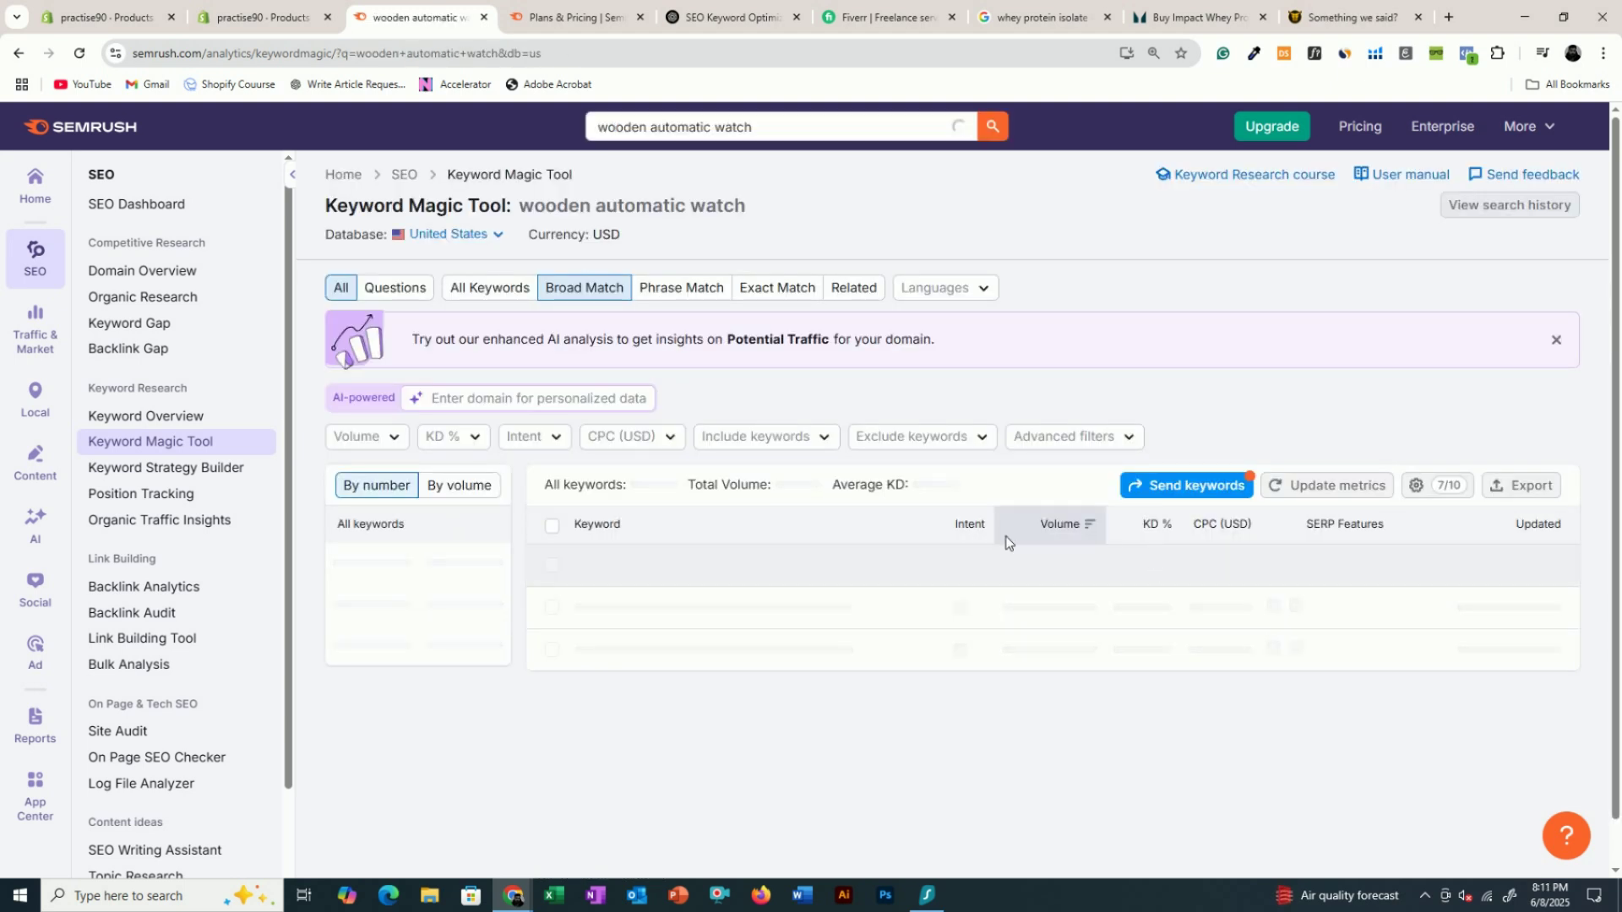
- Examine the intent, search volume and keyword difficulty of the "wooden automatic watch" results, and dismiss the Firefox error dialog
scroll(968, 504, "down", 2)
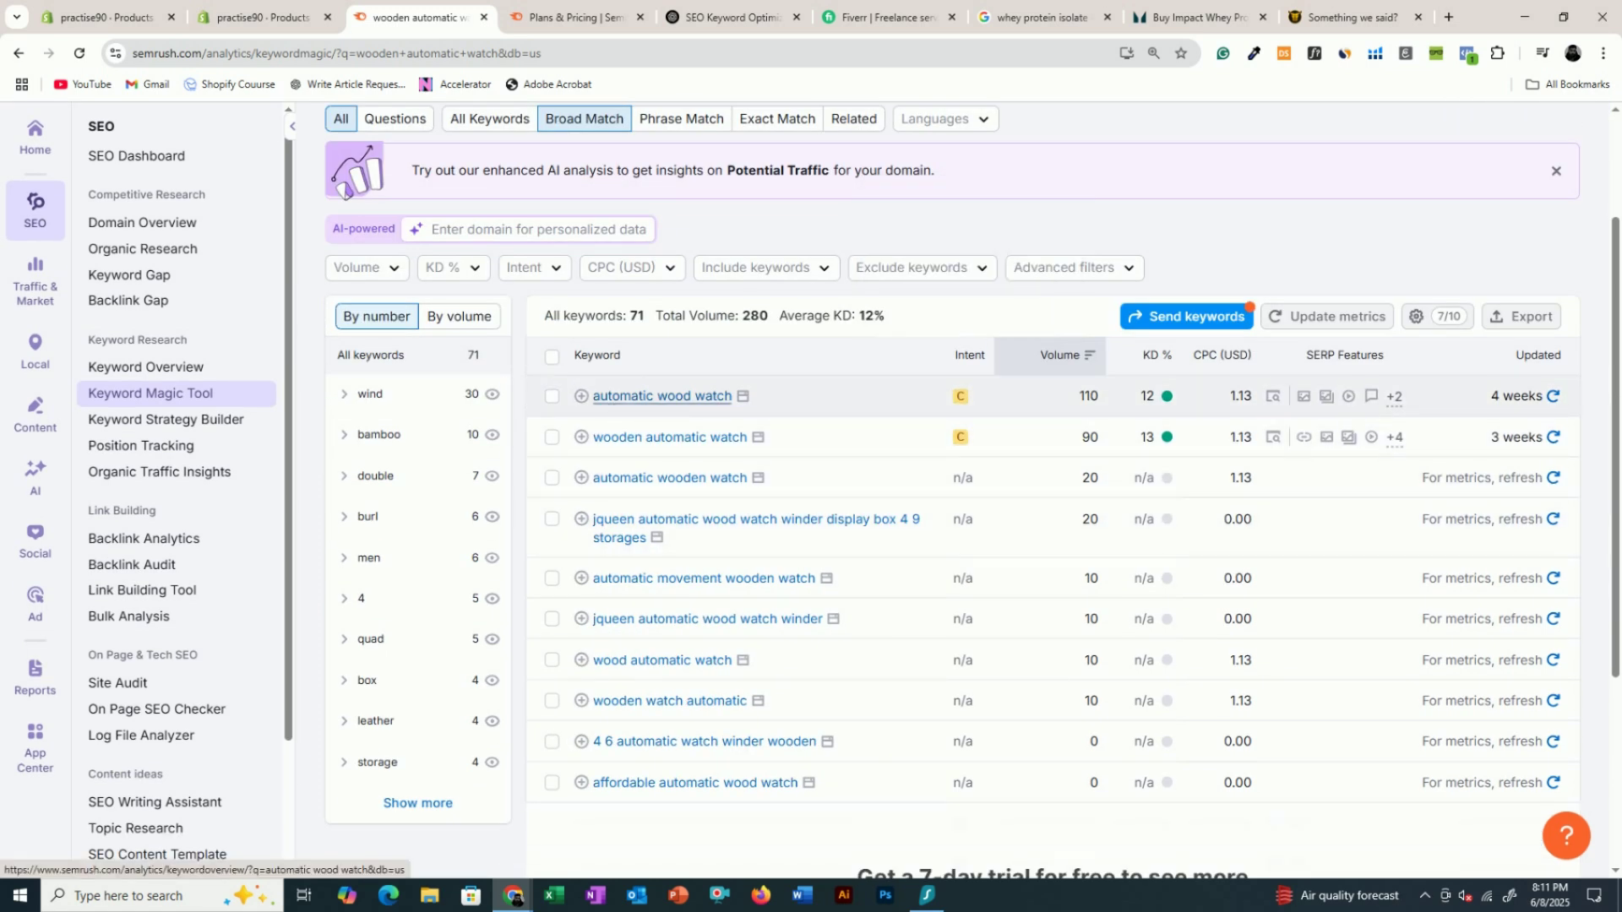
mouse_move(966, 409)
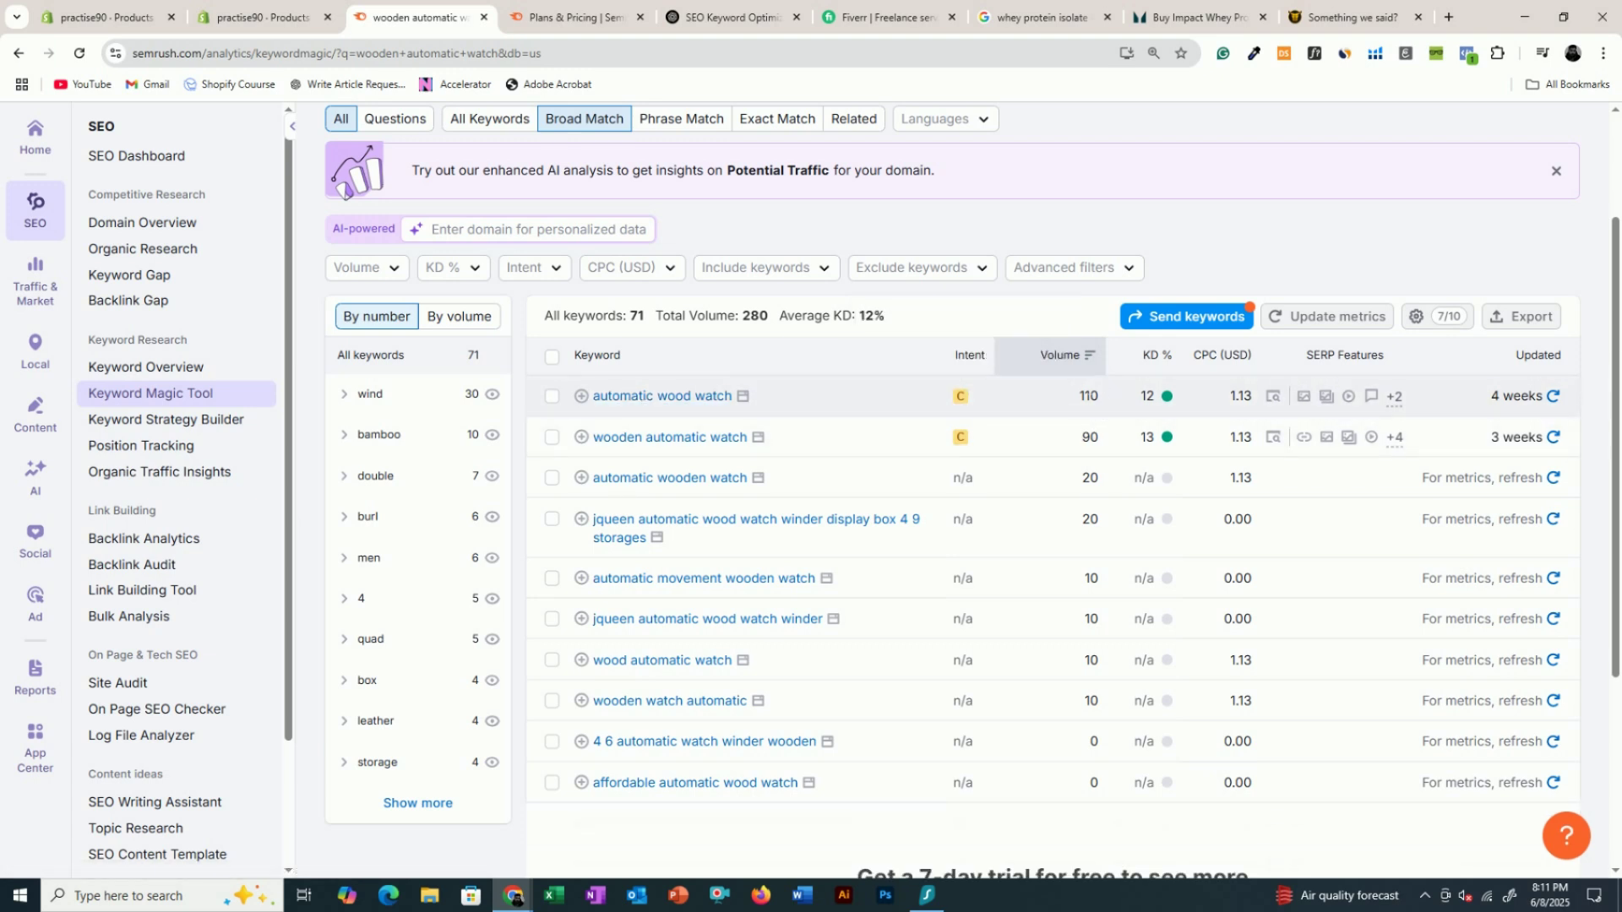
scroll(1090, 397, "up", 2)
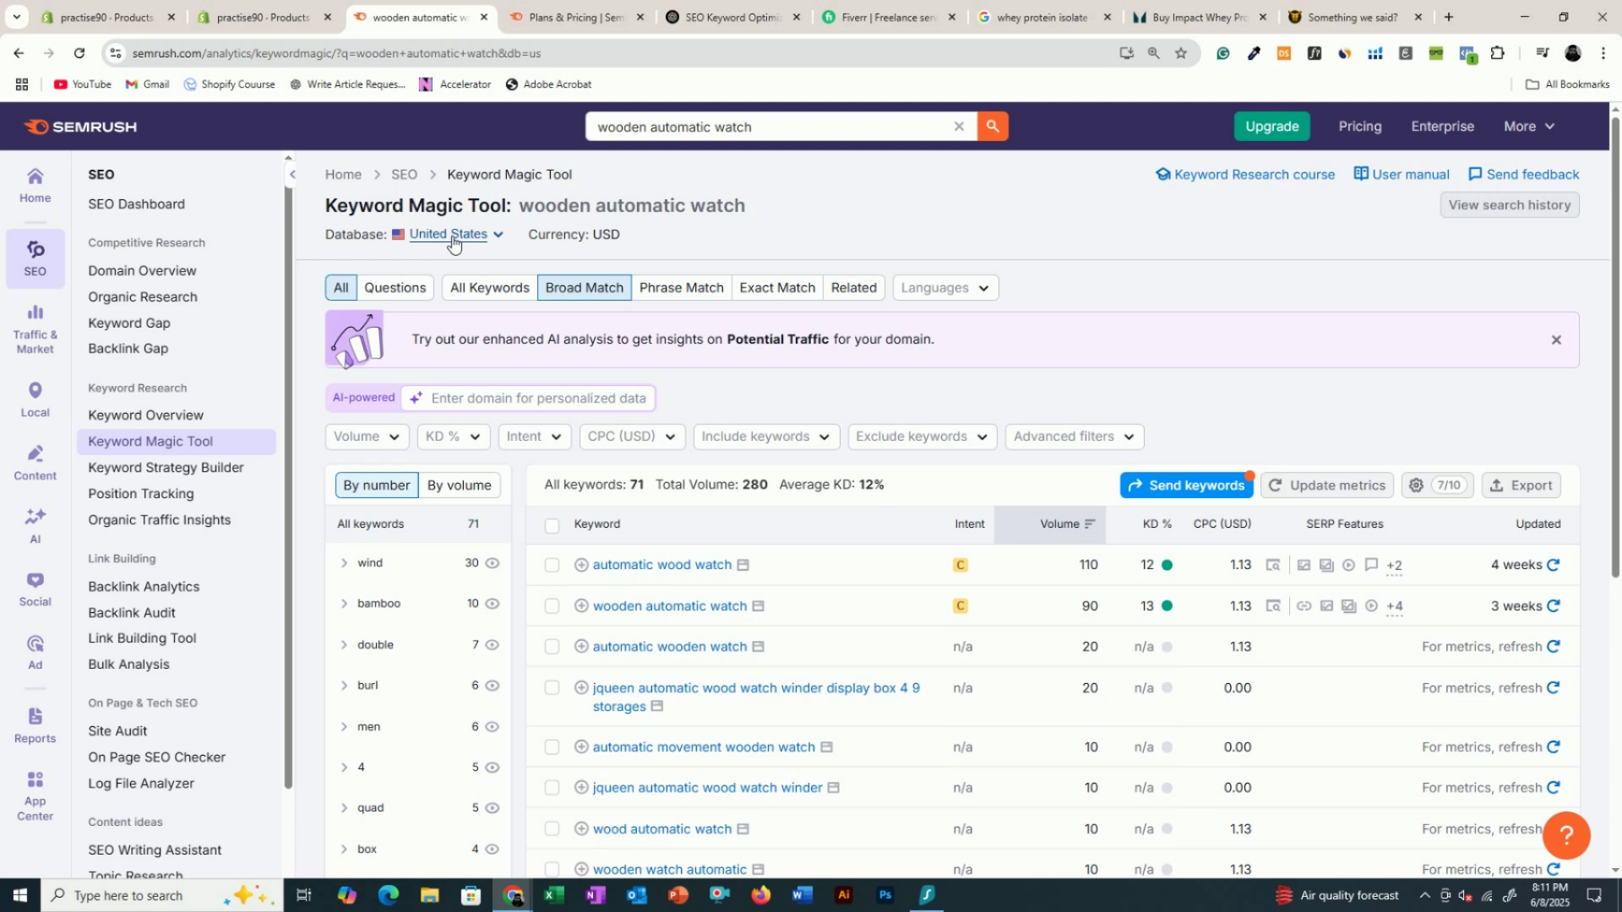
scroll(440, 305, "down", 2)
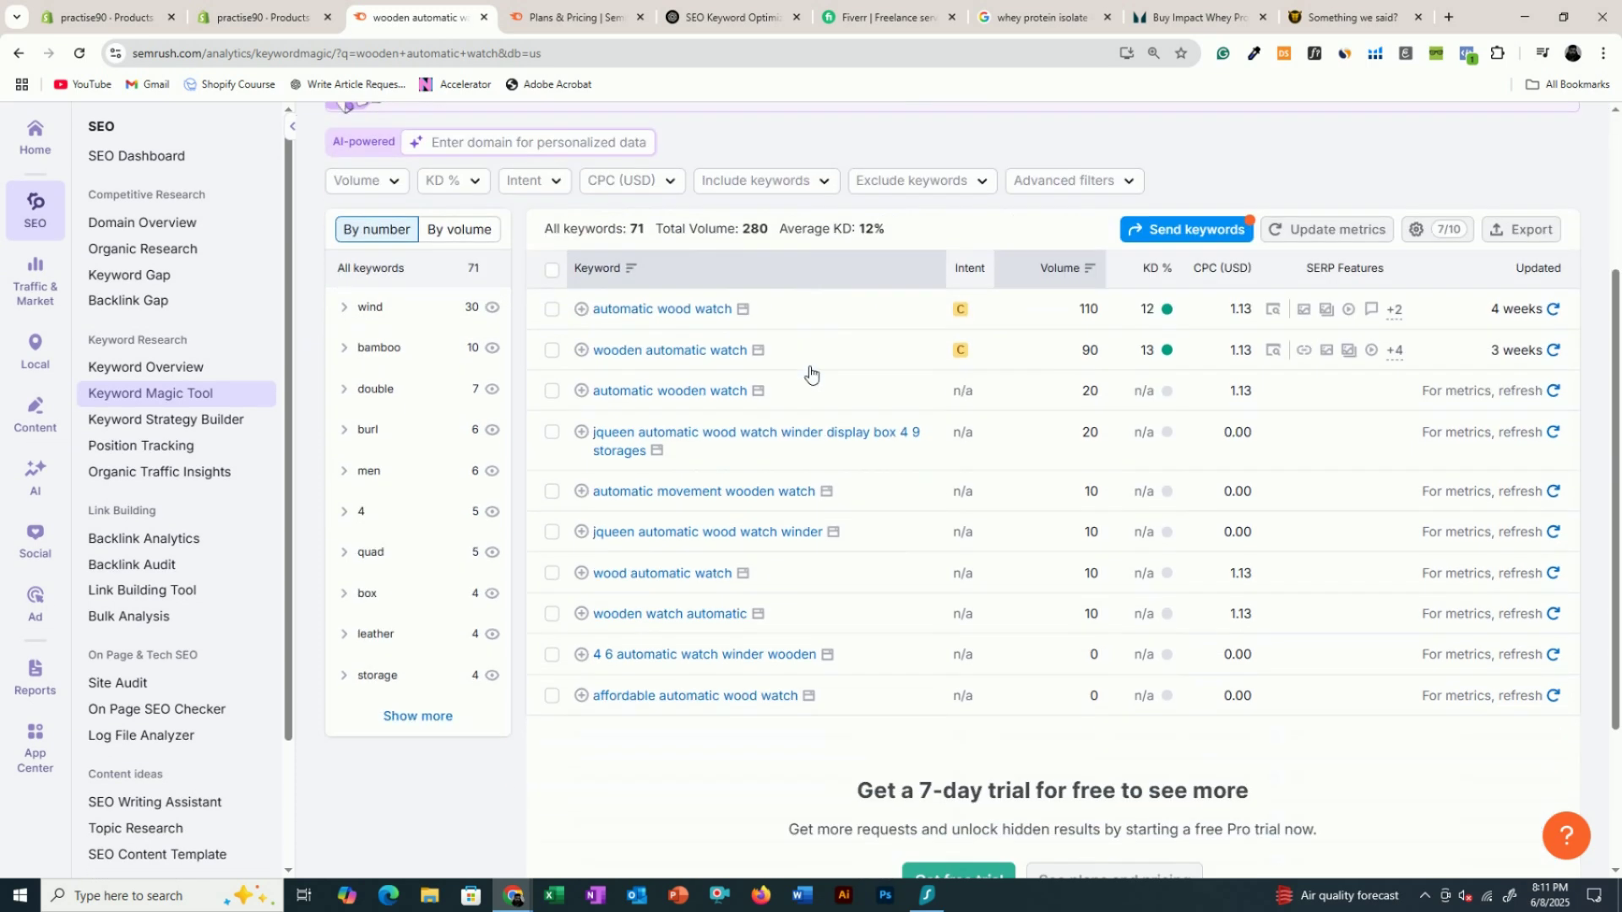
scroll(704, 583, "up", 2)
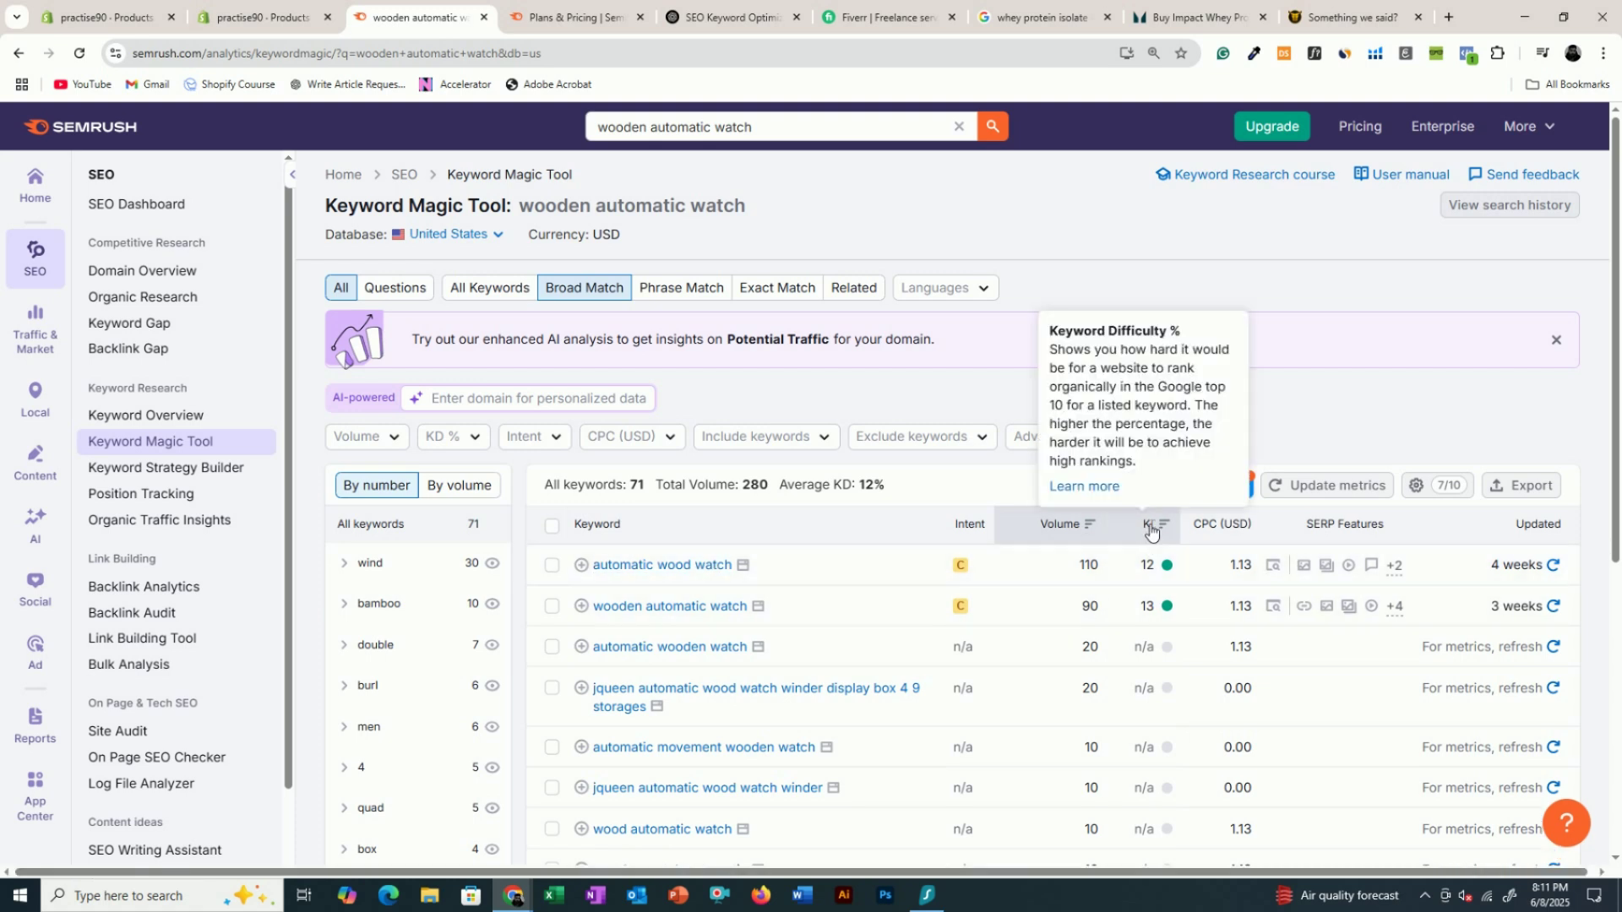
mouse_move(1149, 577)
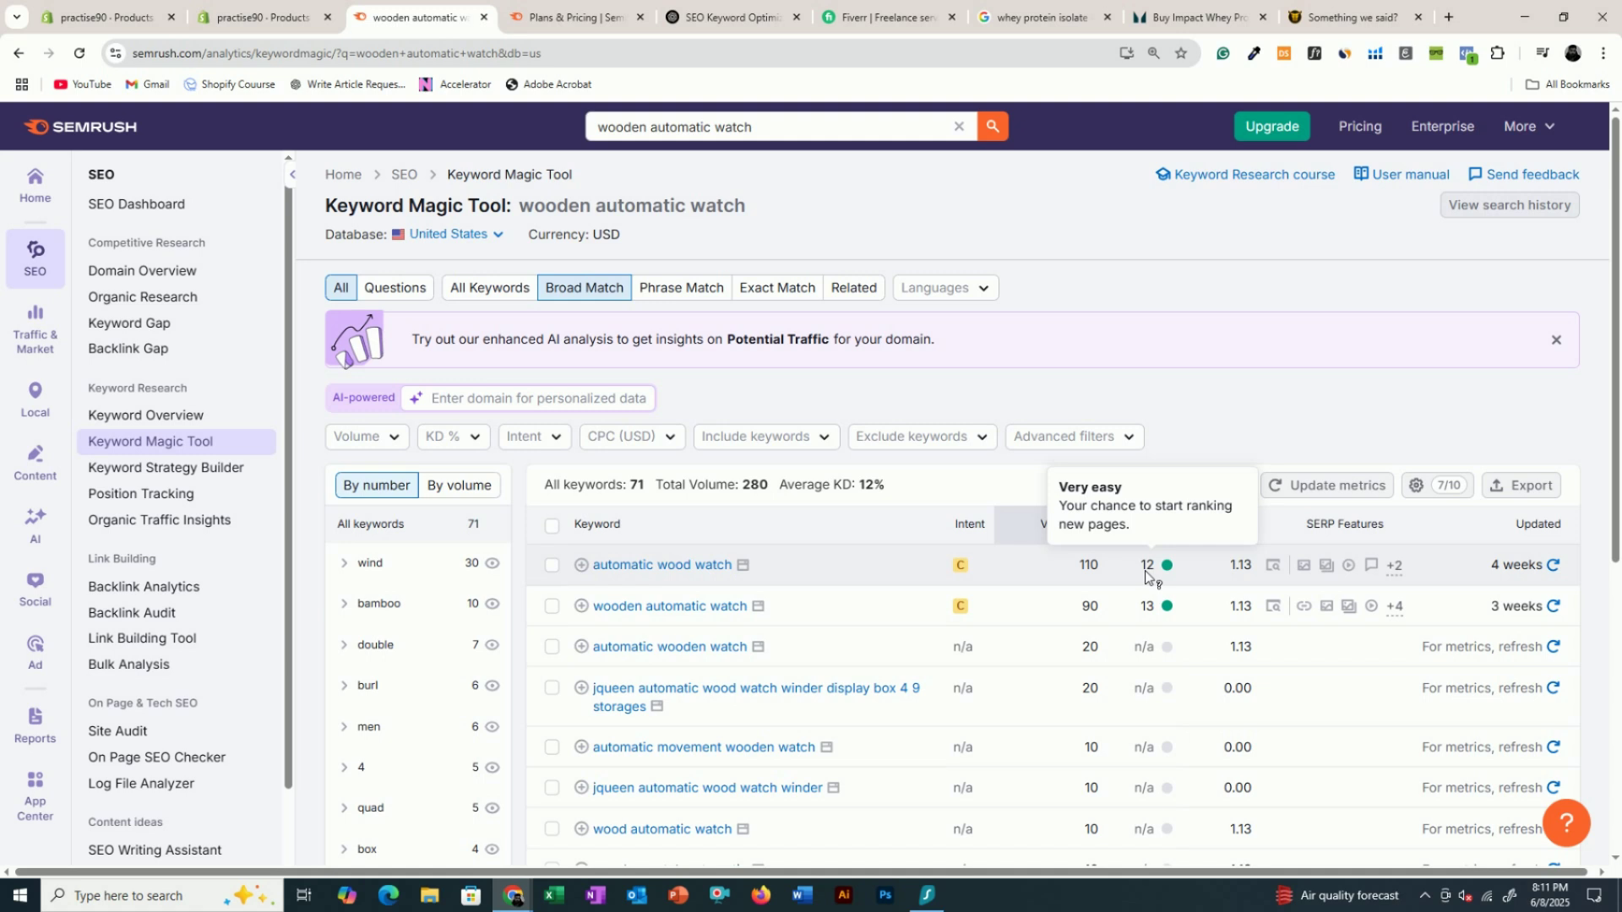
left_click_drag(1058, 488, 1115, 488)
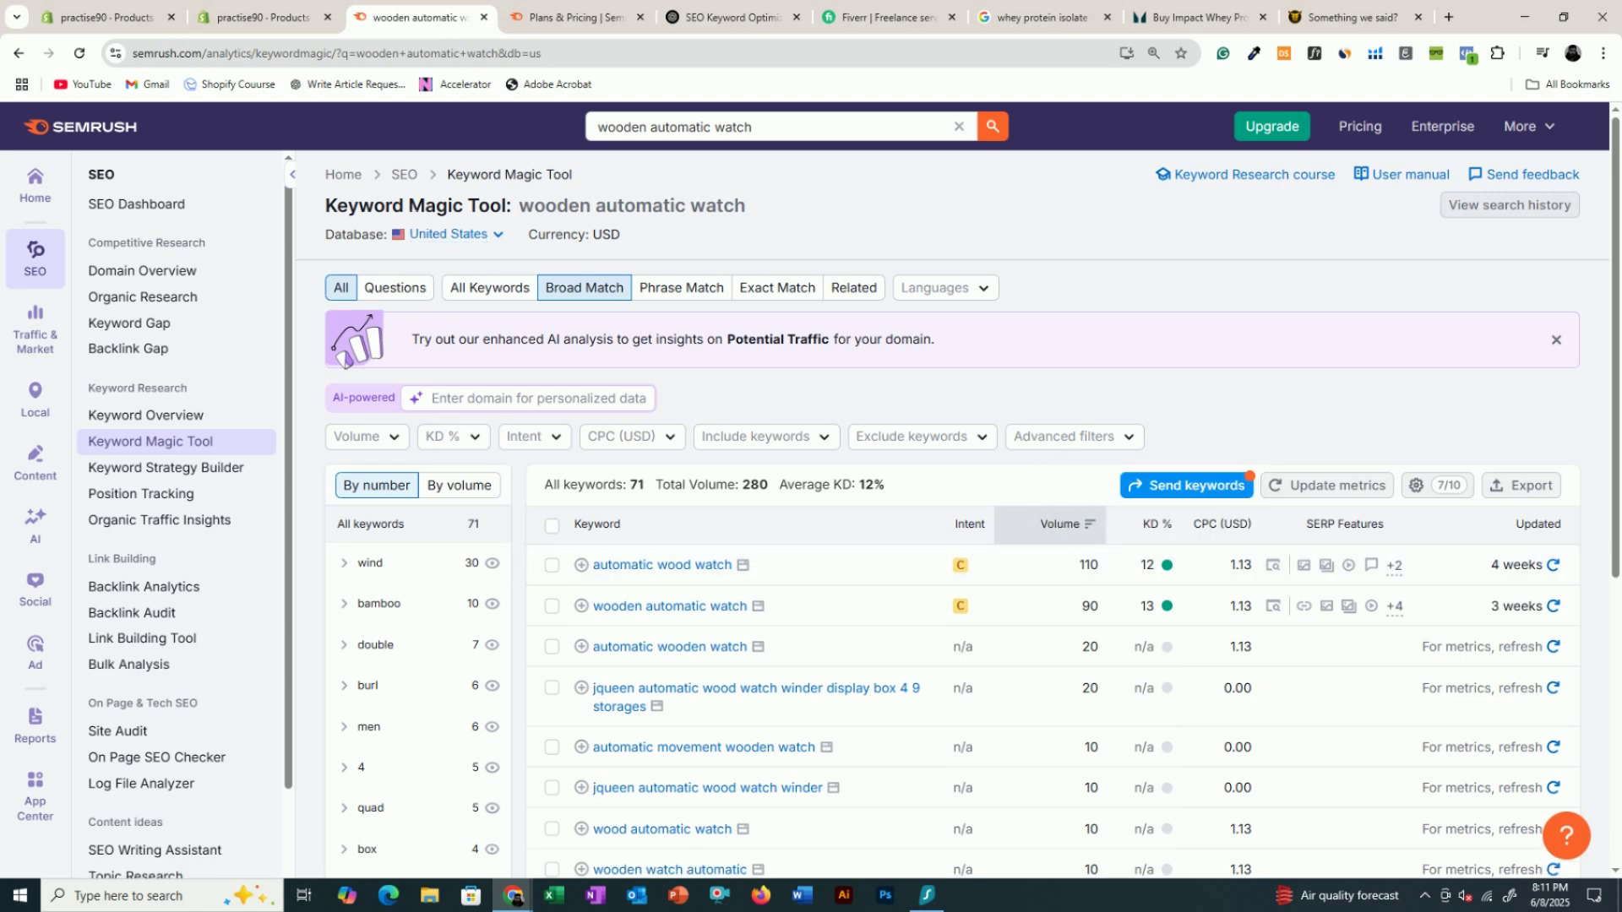
scroll(699, 579, "down", 3)
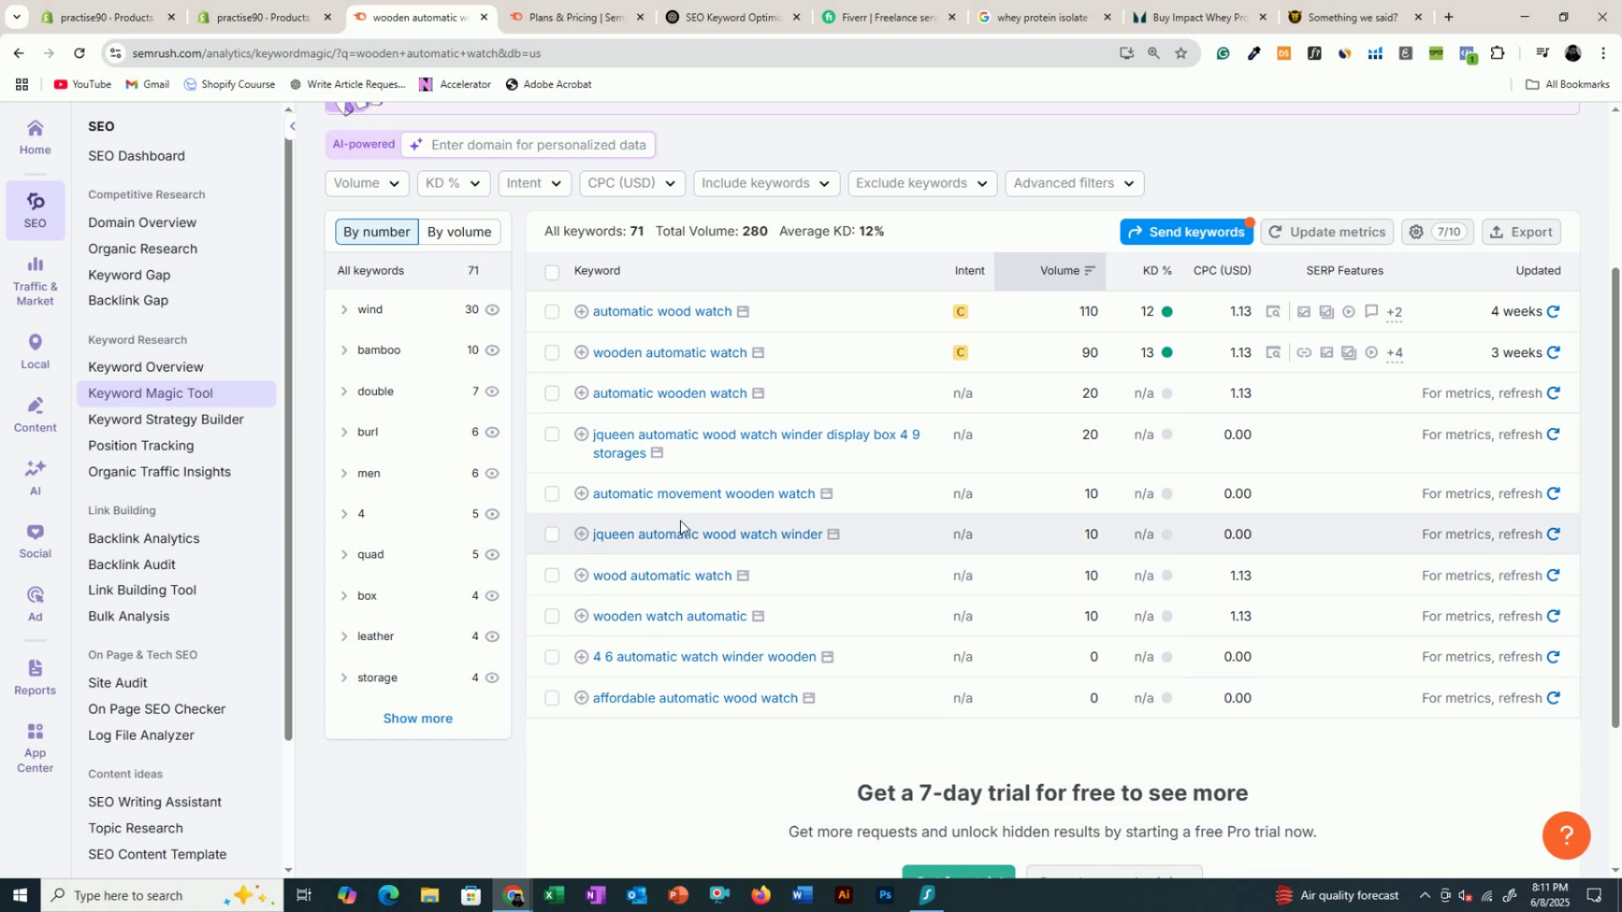
scroll(683, 681, "up", 3)
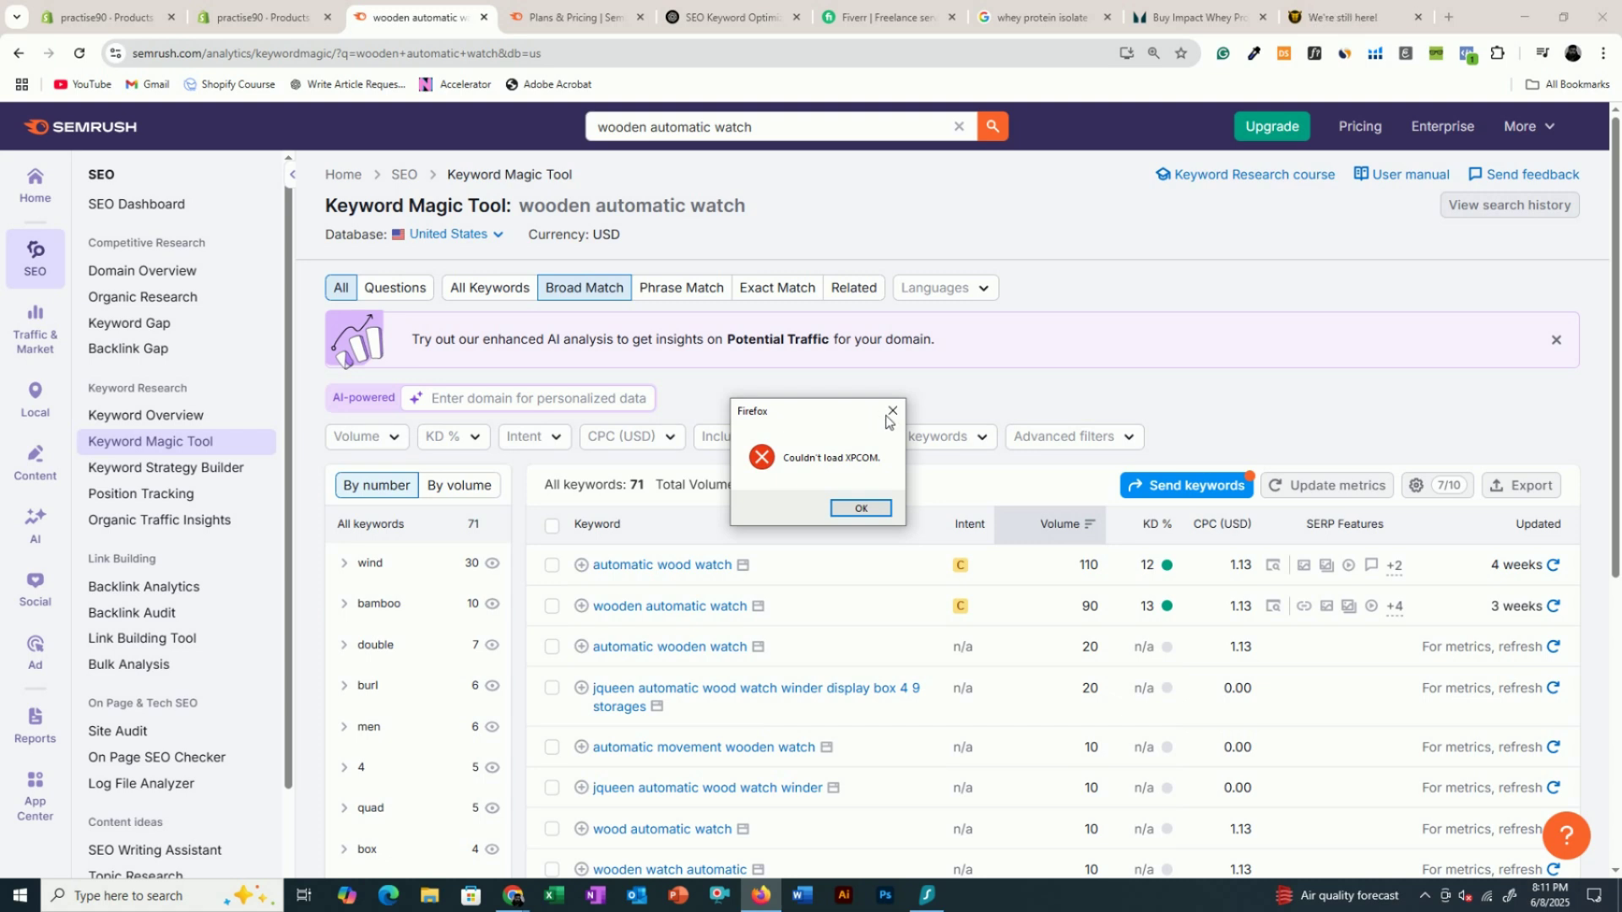
left_click(891, 411)
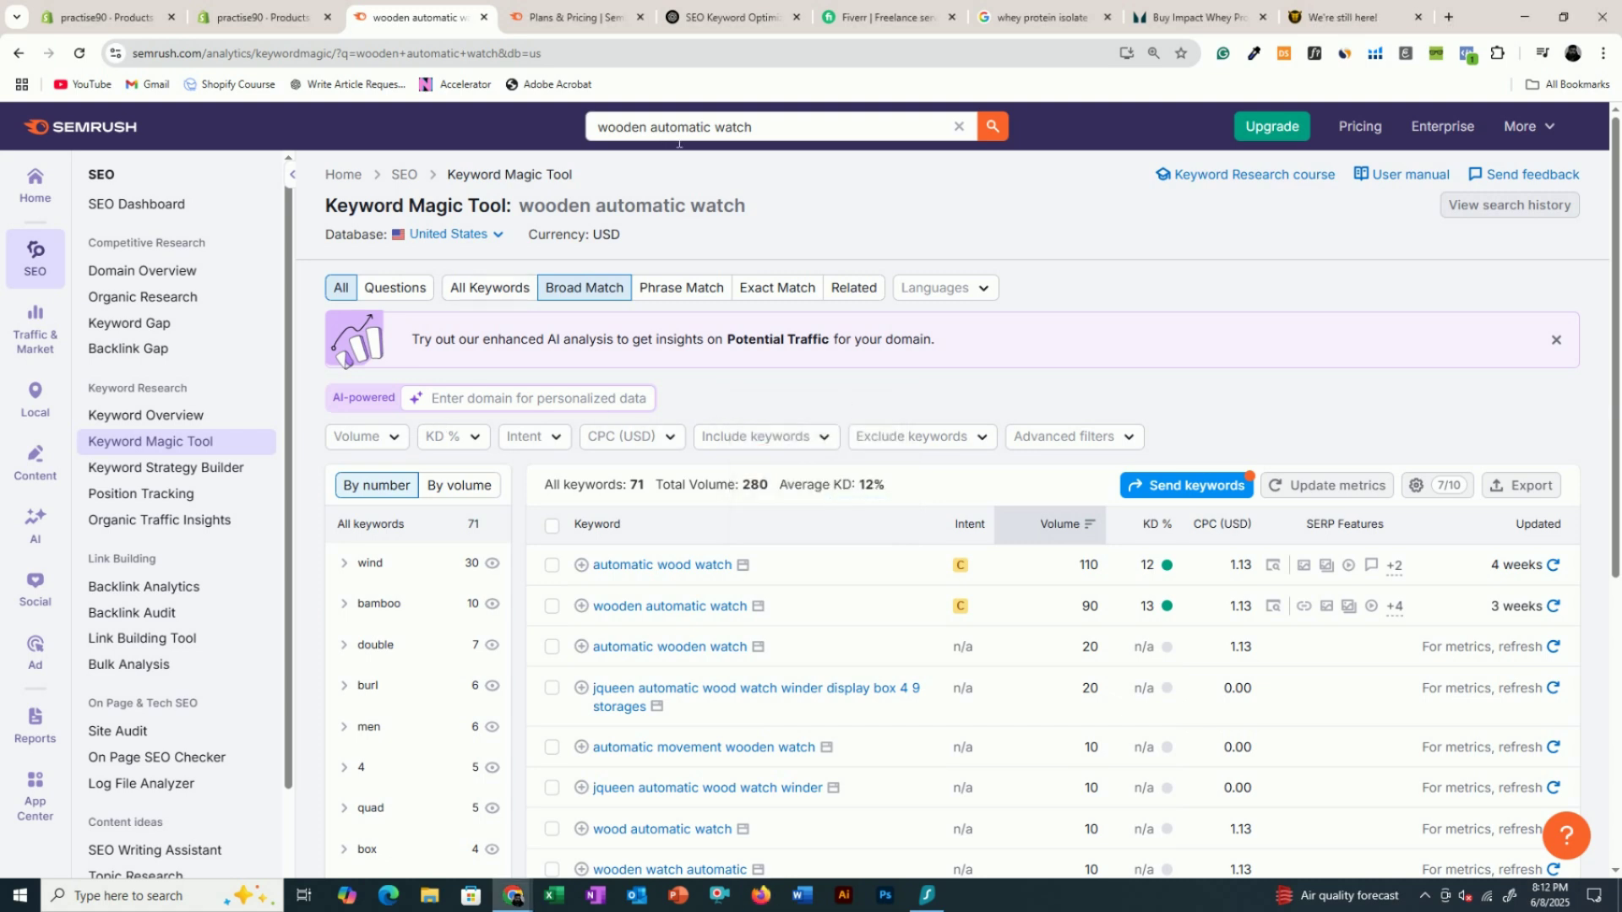
- Search for the keyword "men smart watch" and check the volumes and difficulty ratings of its results
left_click_drag(715, 127, 597, 127)
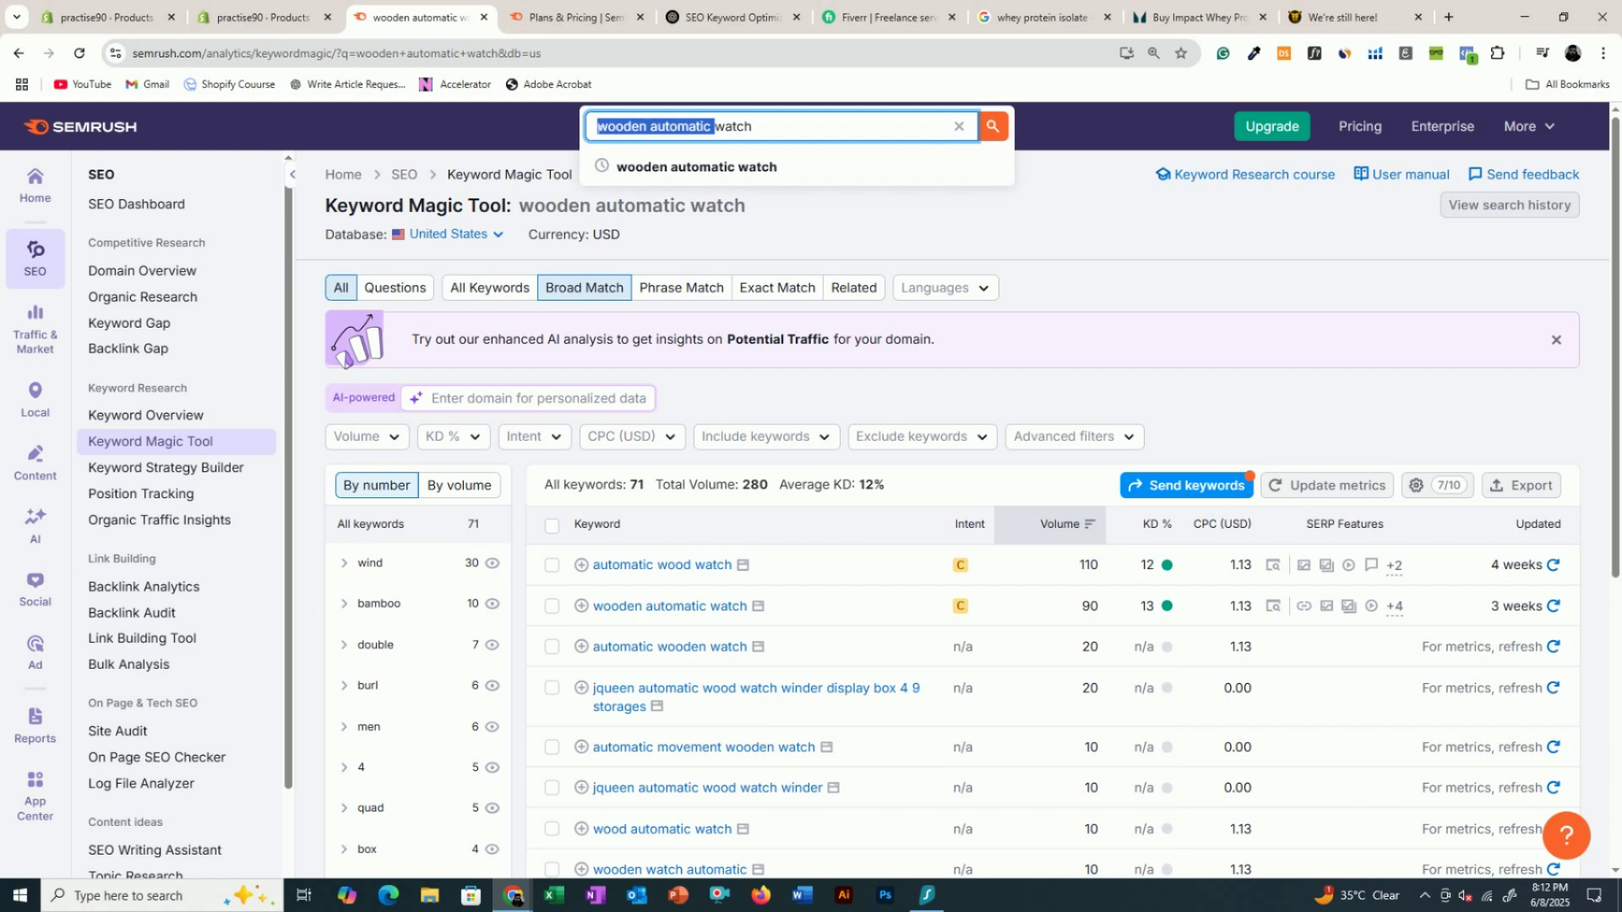
type("men ")
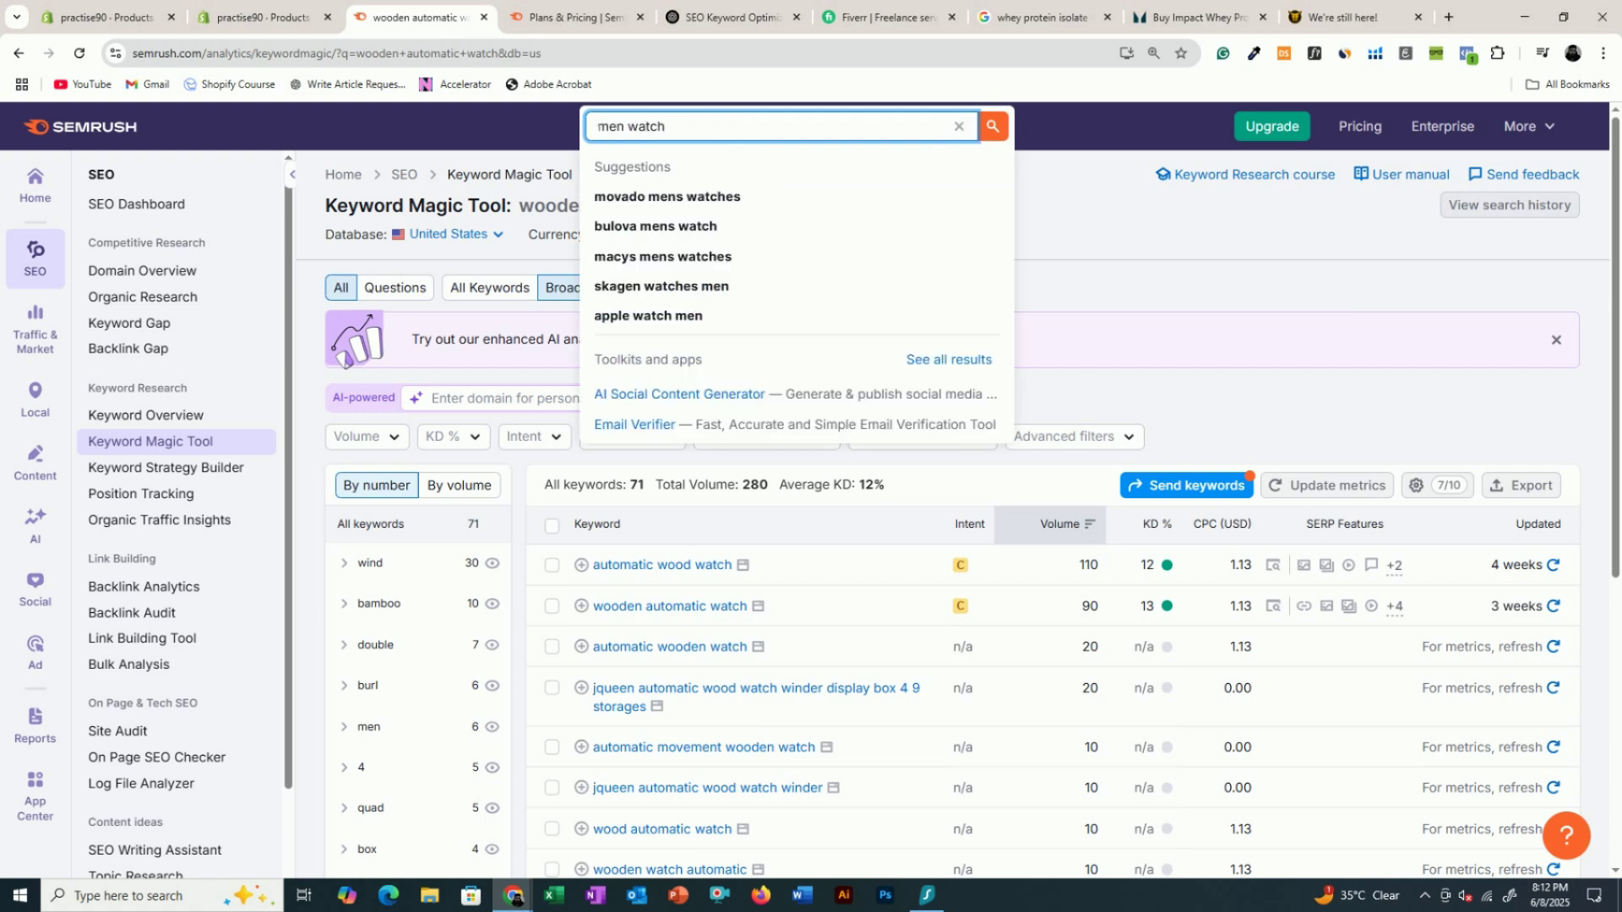
type("smart")
key("Return")
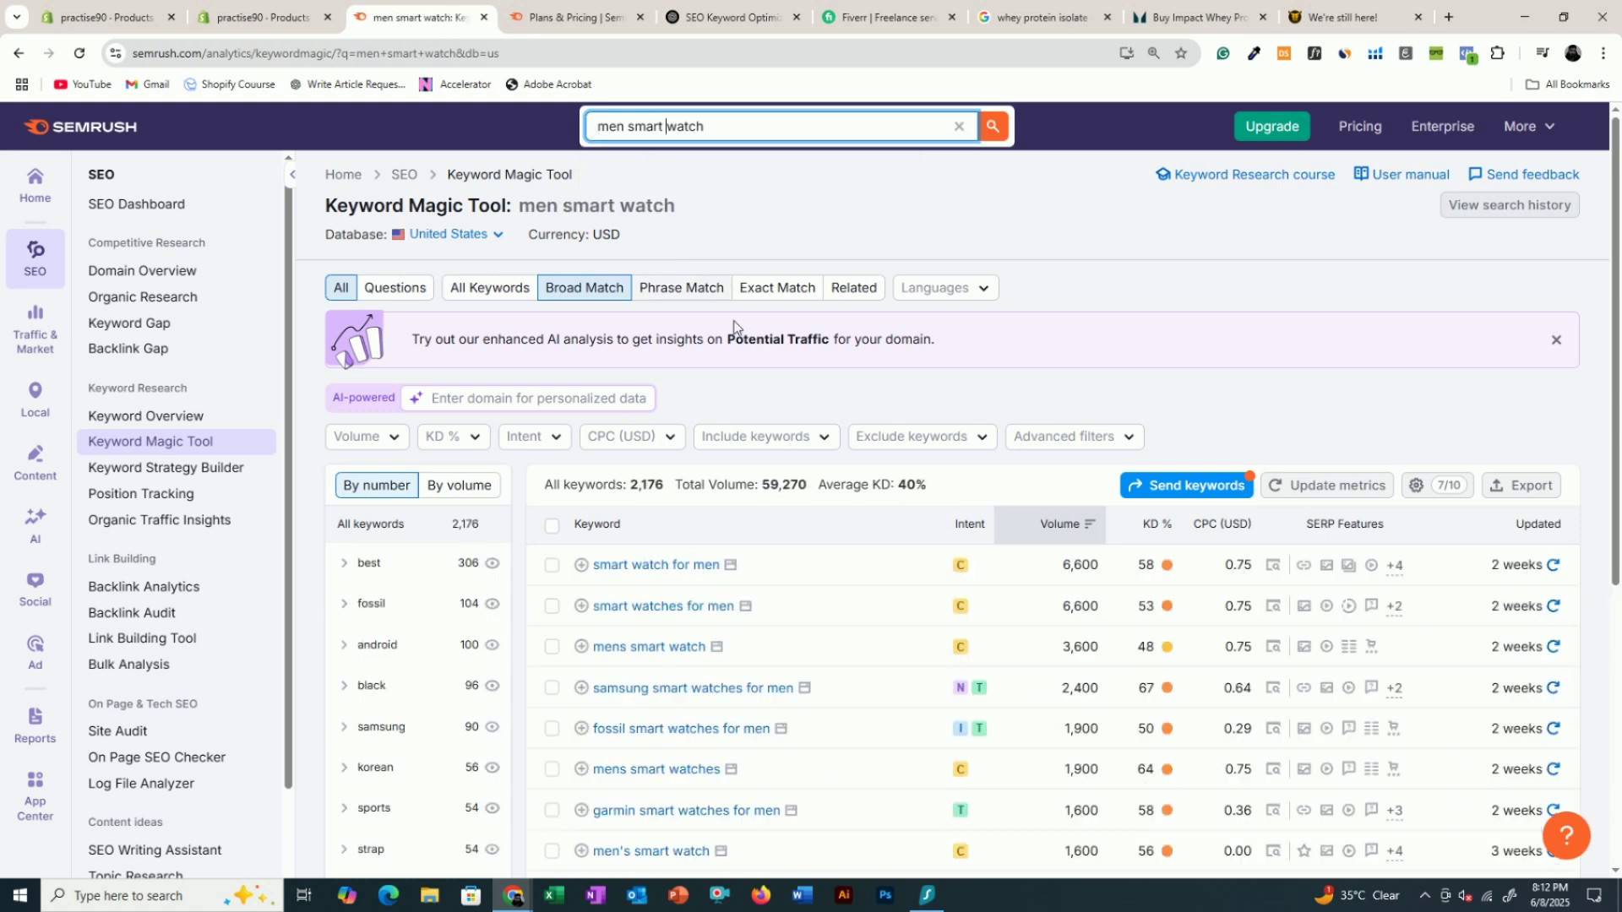
scroll(814, 462, "down", 4)
scroll(814, 462, "up", 2)
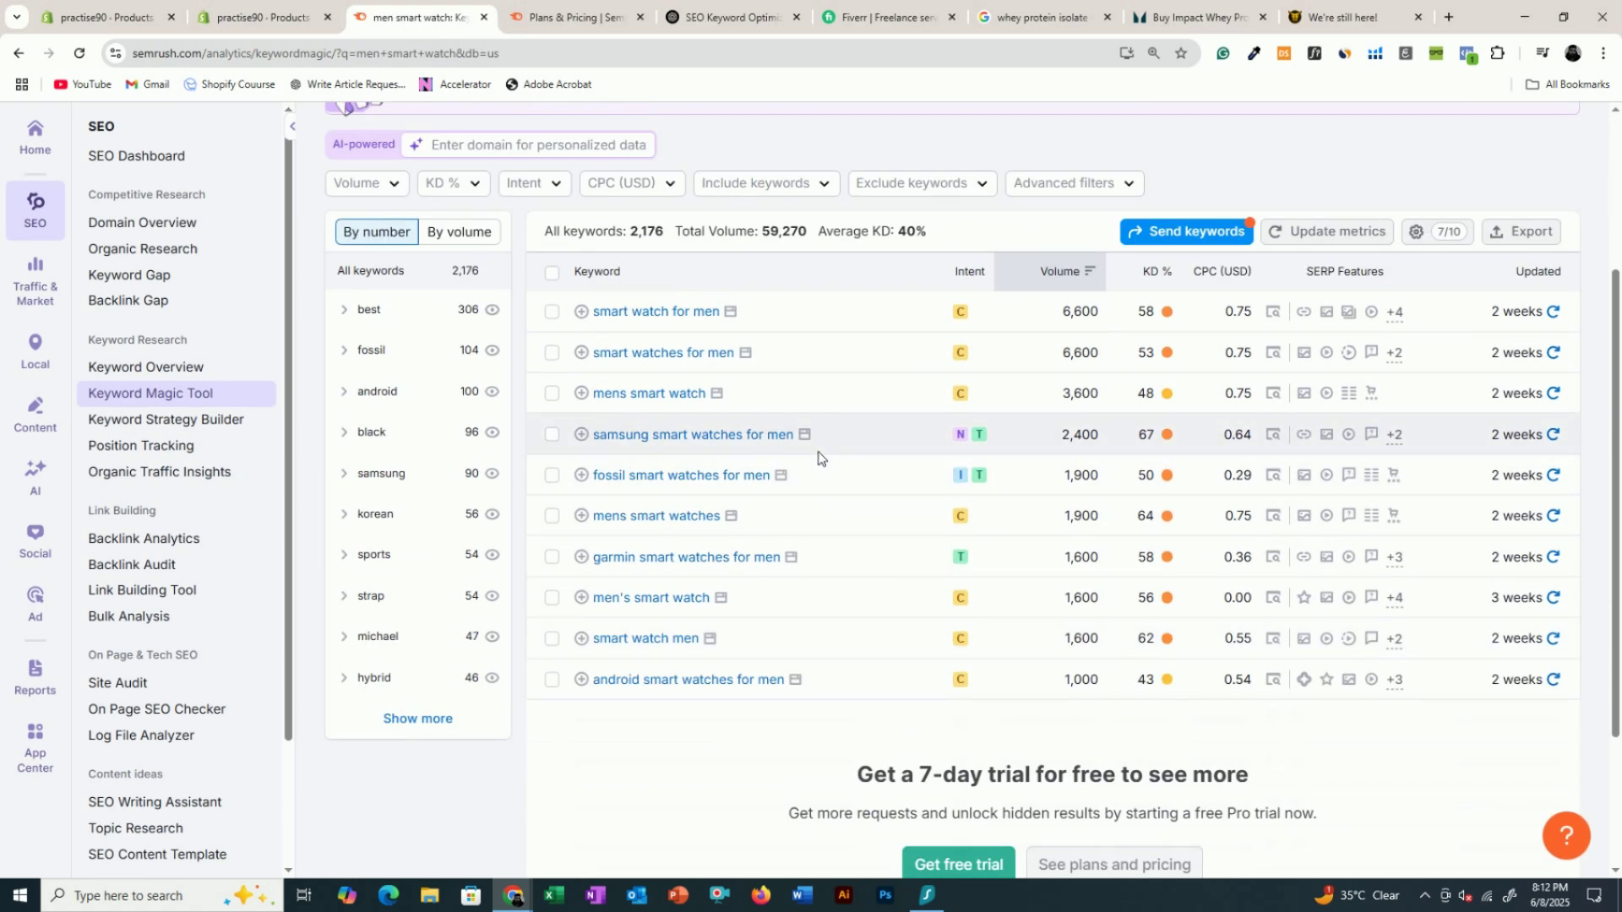
scroll(814, 461, "down", 1)
scroll(1169, 292, "up", 2)
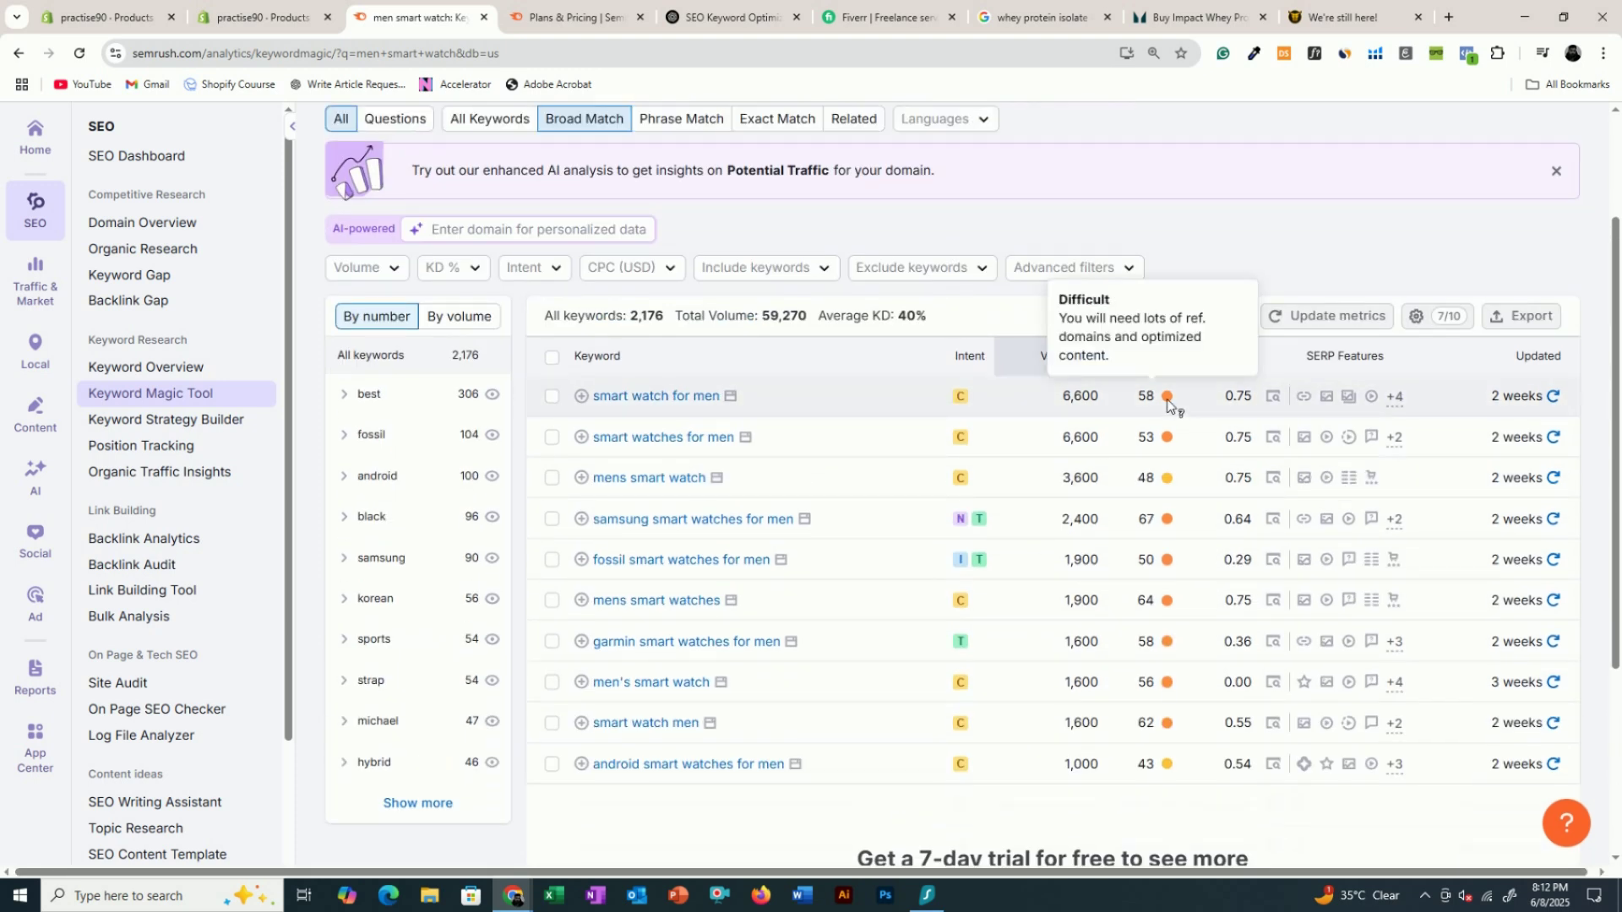
left_click_drag(1059, 300, 1121, 313)
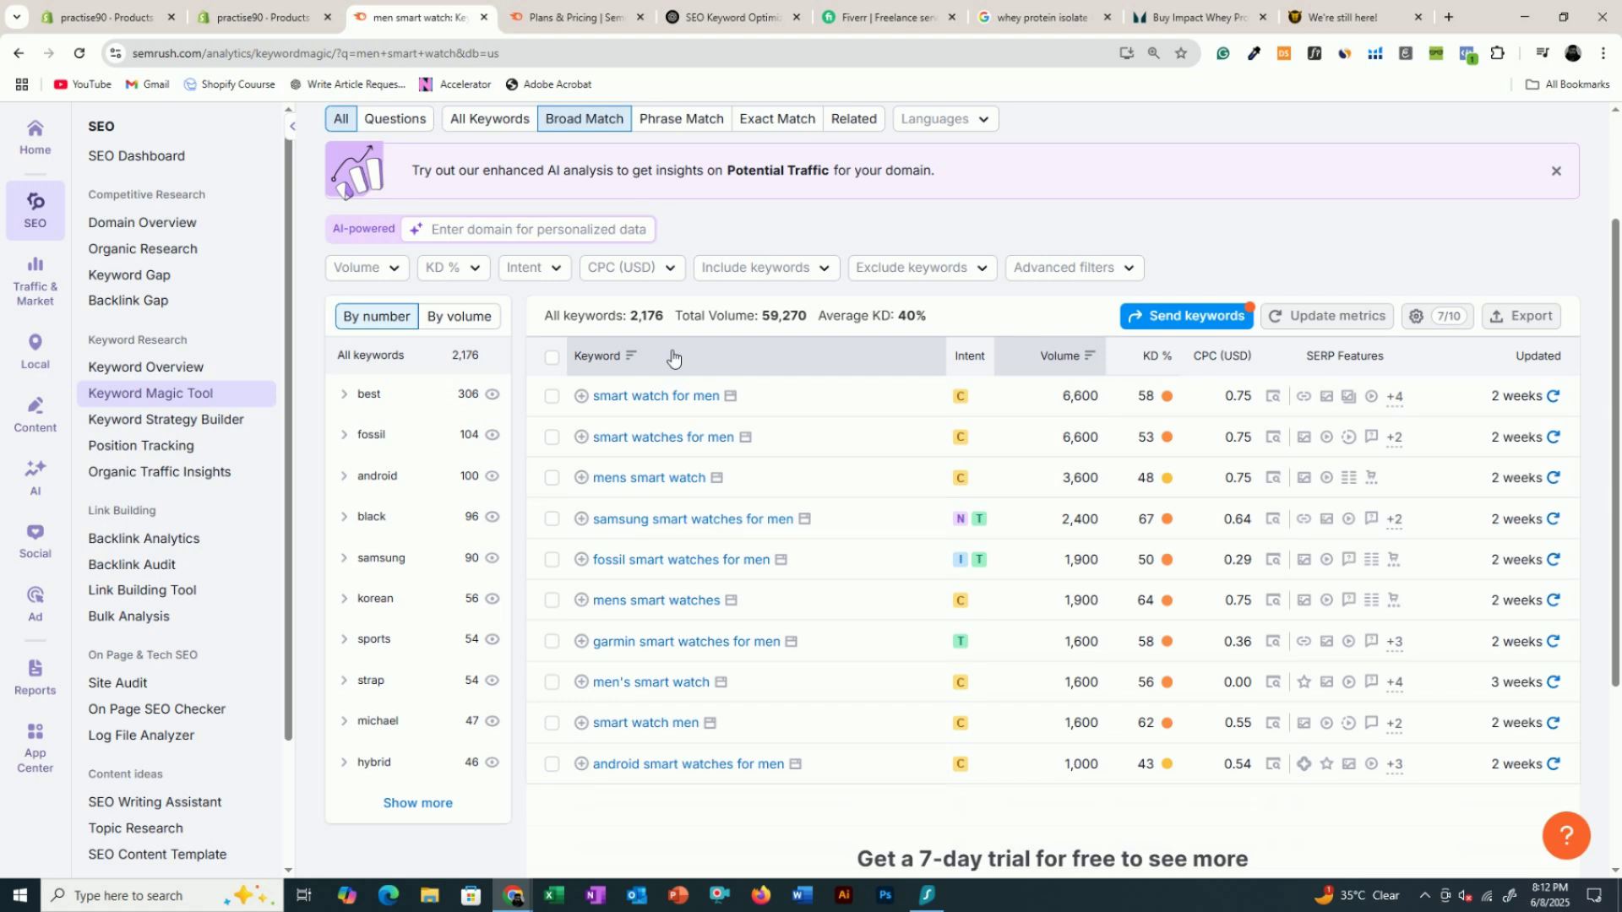
- Filter the "men smart watch" keywords to Easy difficulty (15–29%) and review their intent and search volume
left_click(469, 272)
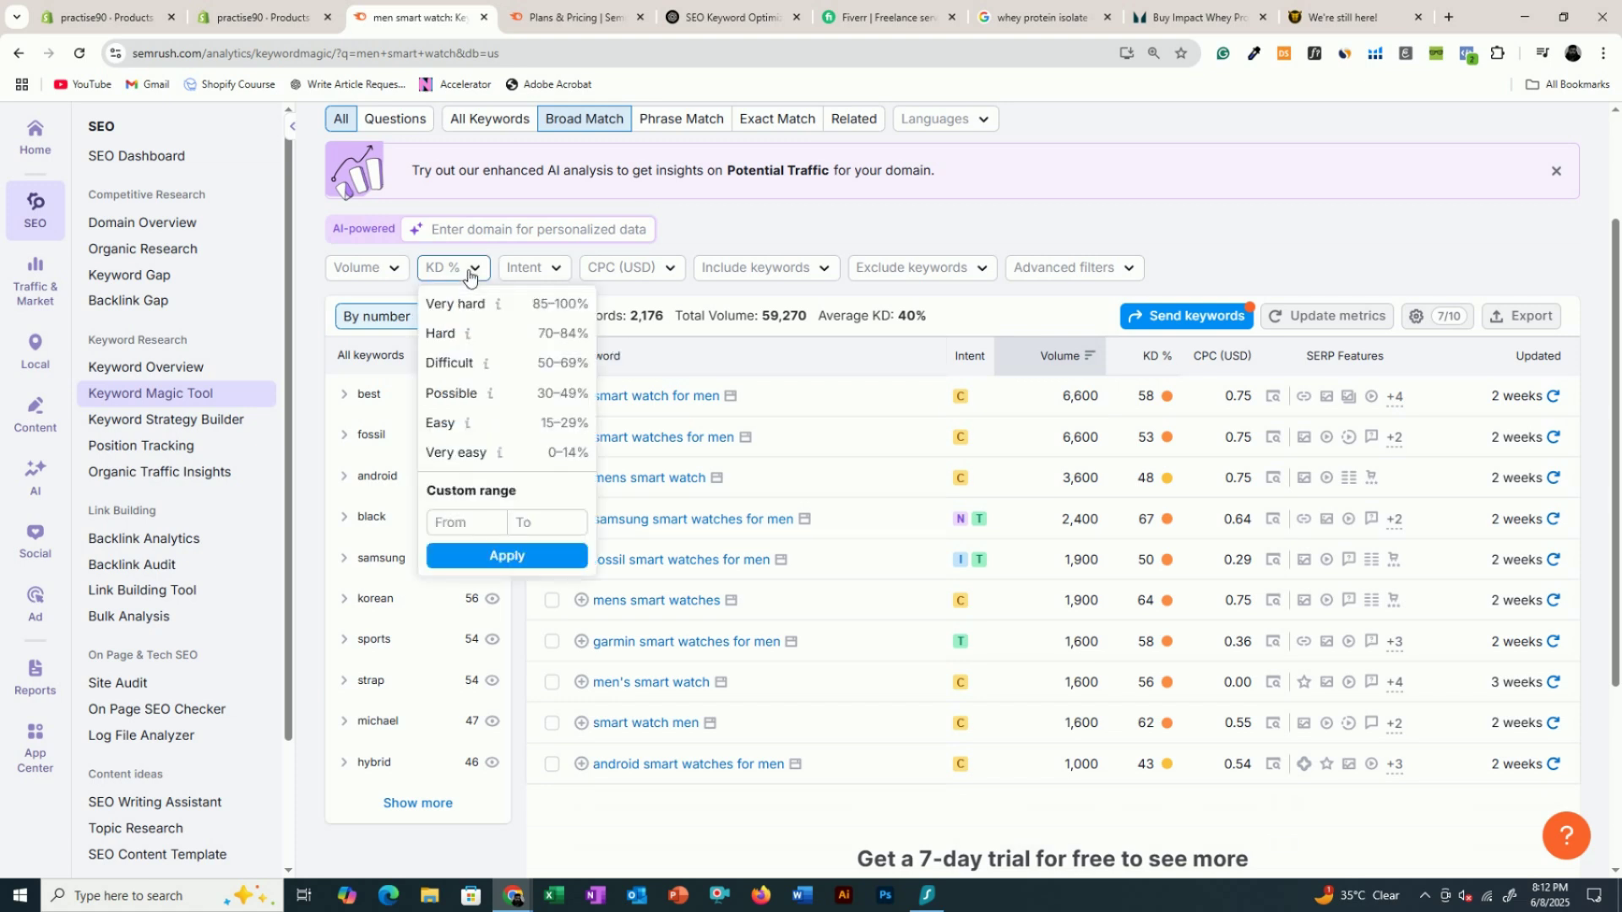
left_click(490, 424)
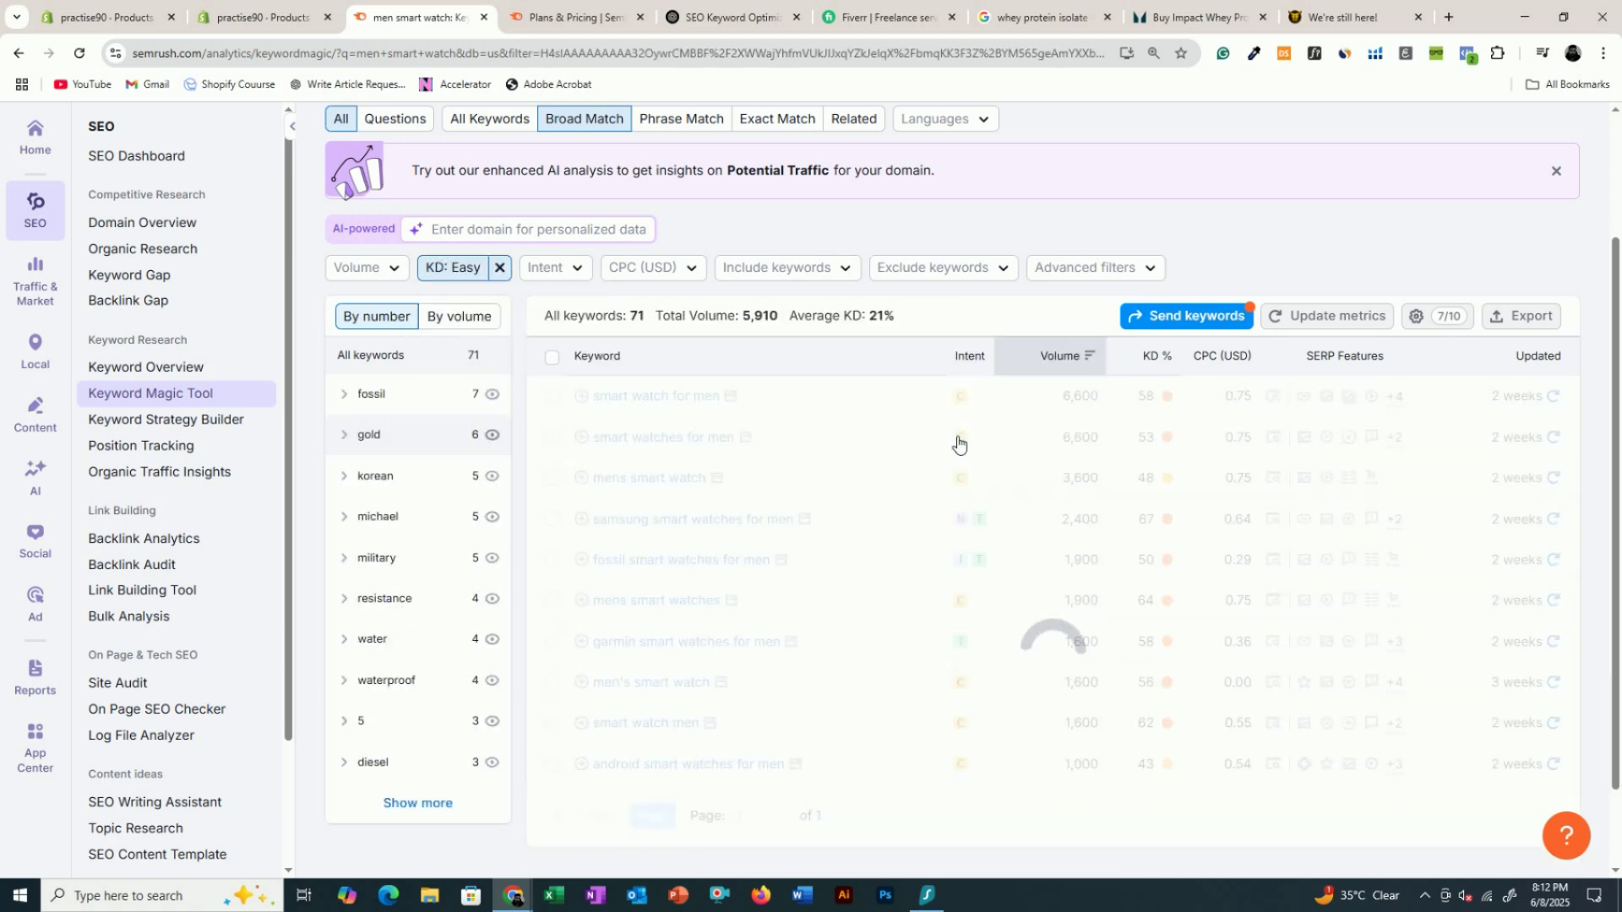
scroll(1144, 445, "down", 3)
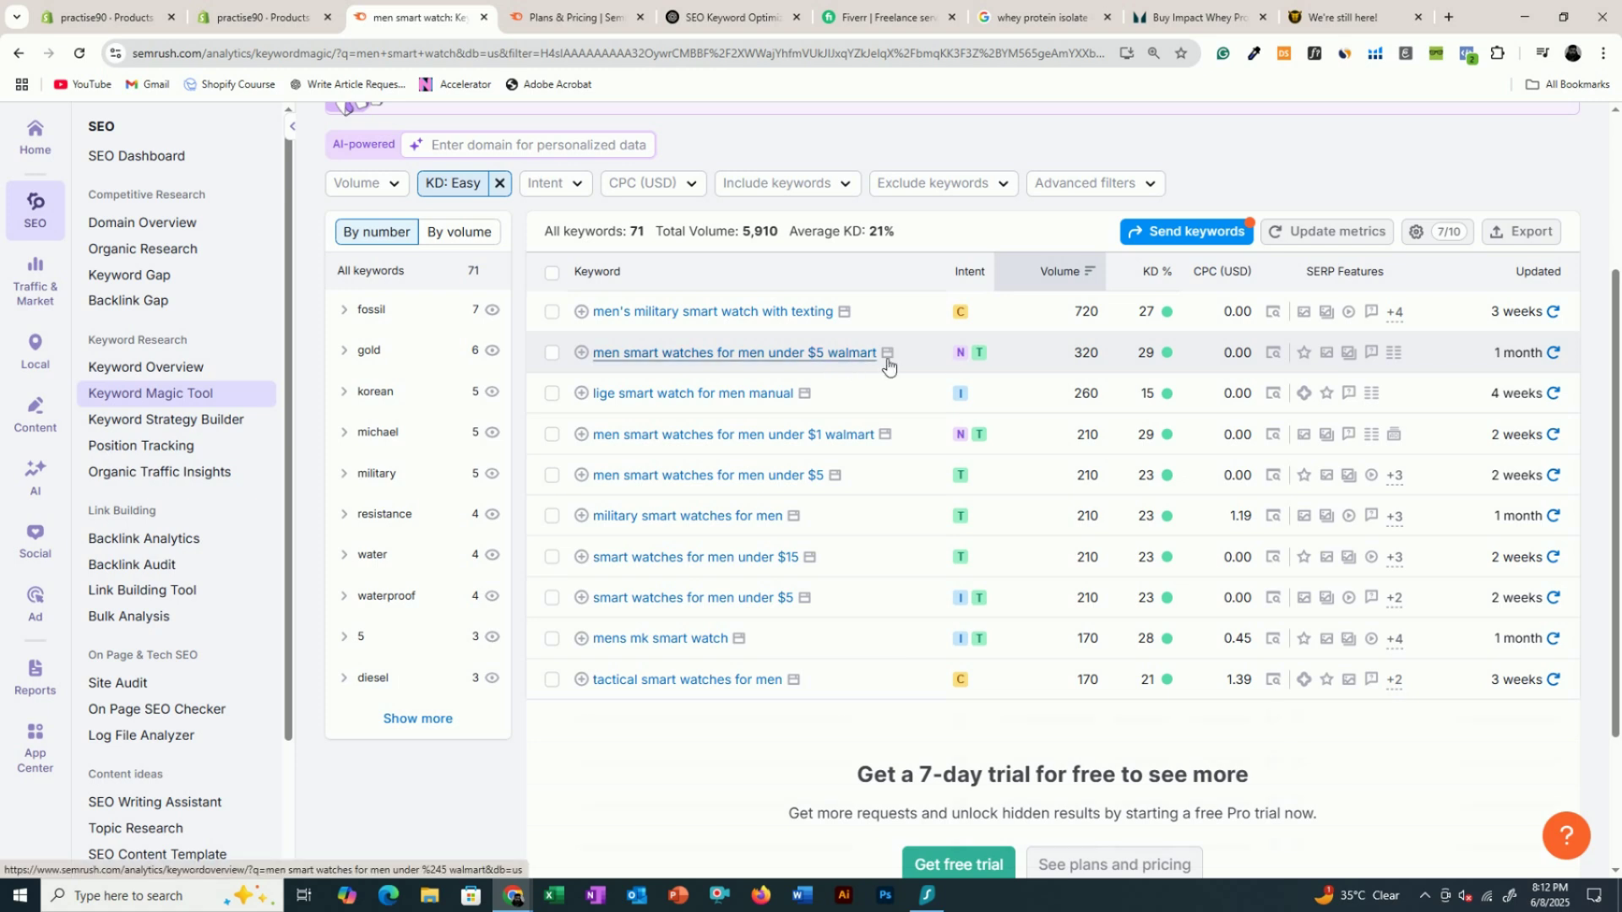
mouse_move(966, 362)
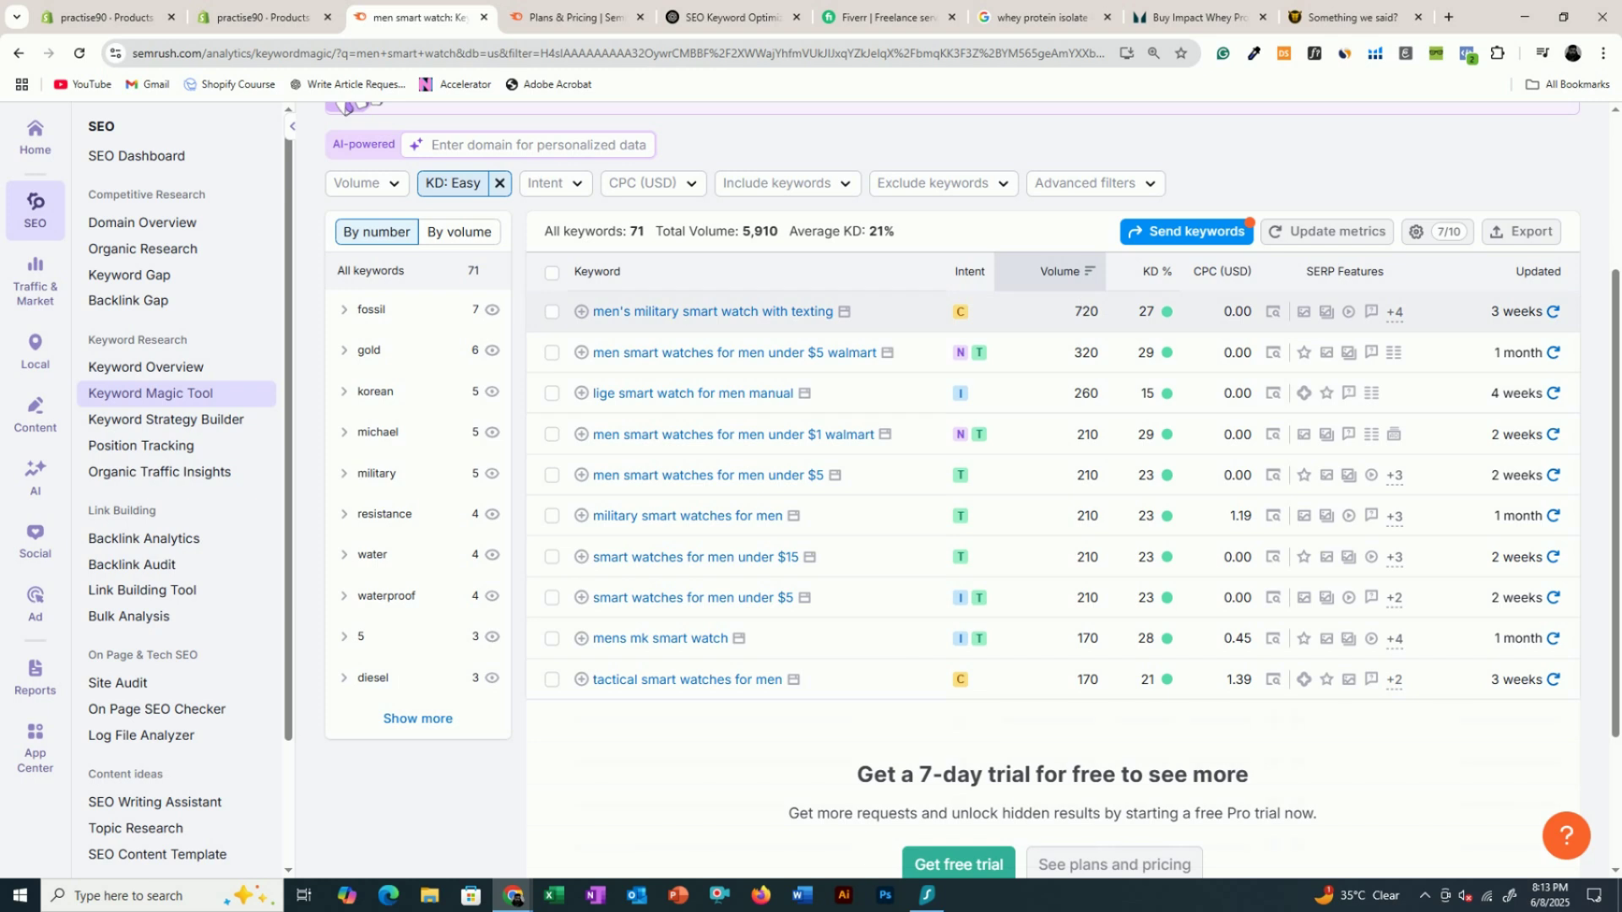
left_click_drag(1074, 311, 1091, 353)
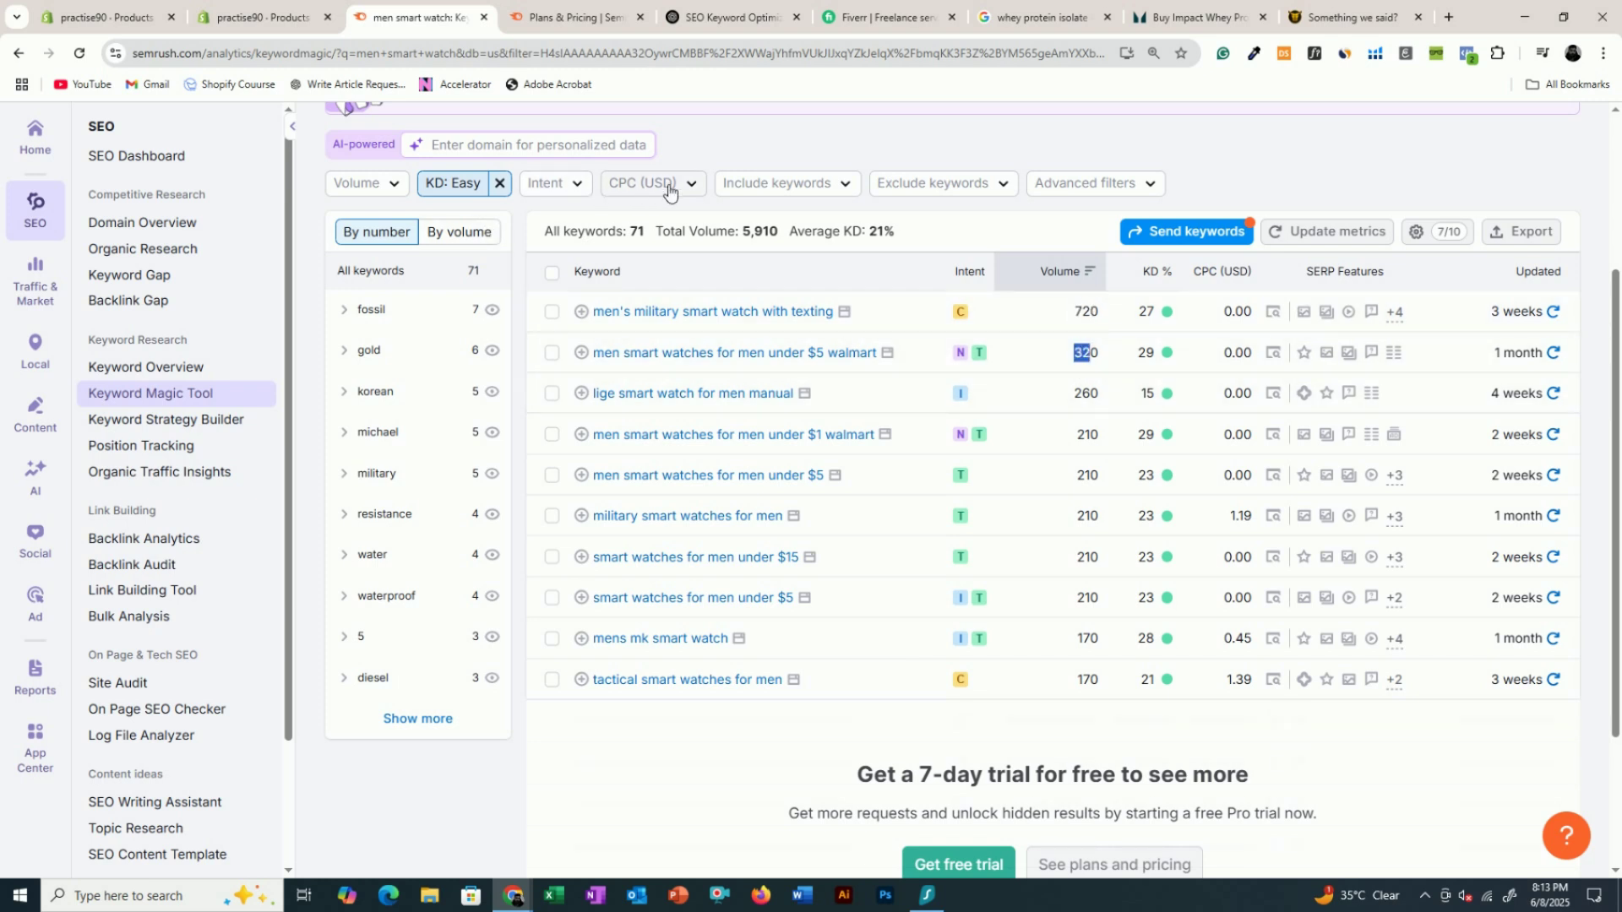
- Add a search volume filter of 101–1,000 and look through the remaining keywords
left_click(386, 186)
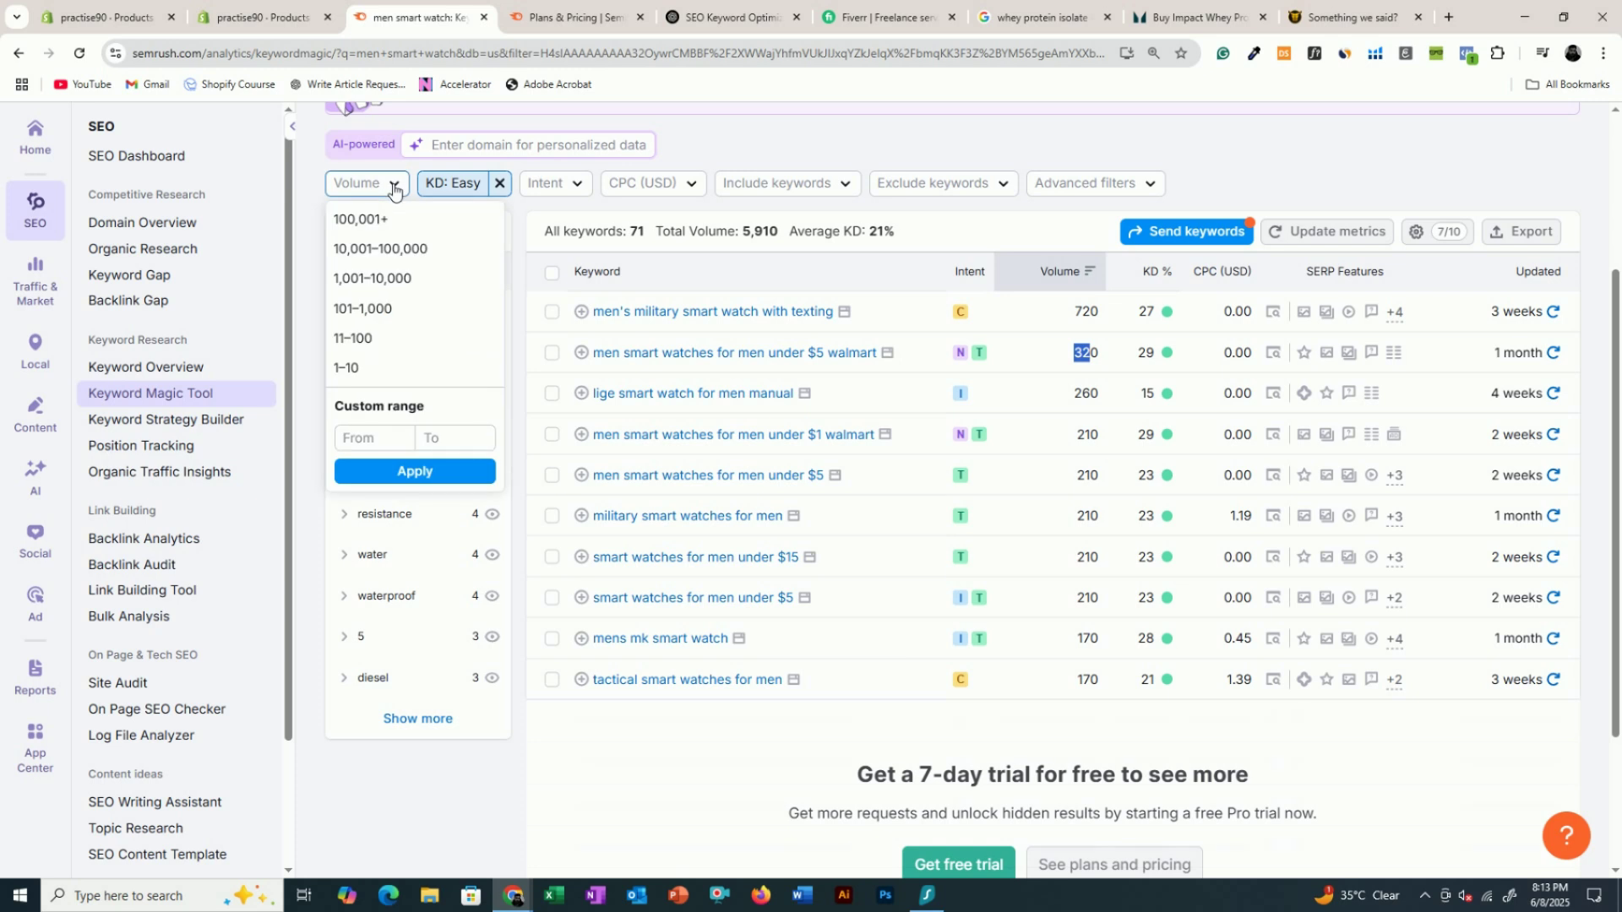
left_click(373, 310)
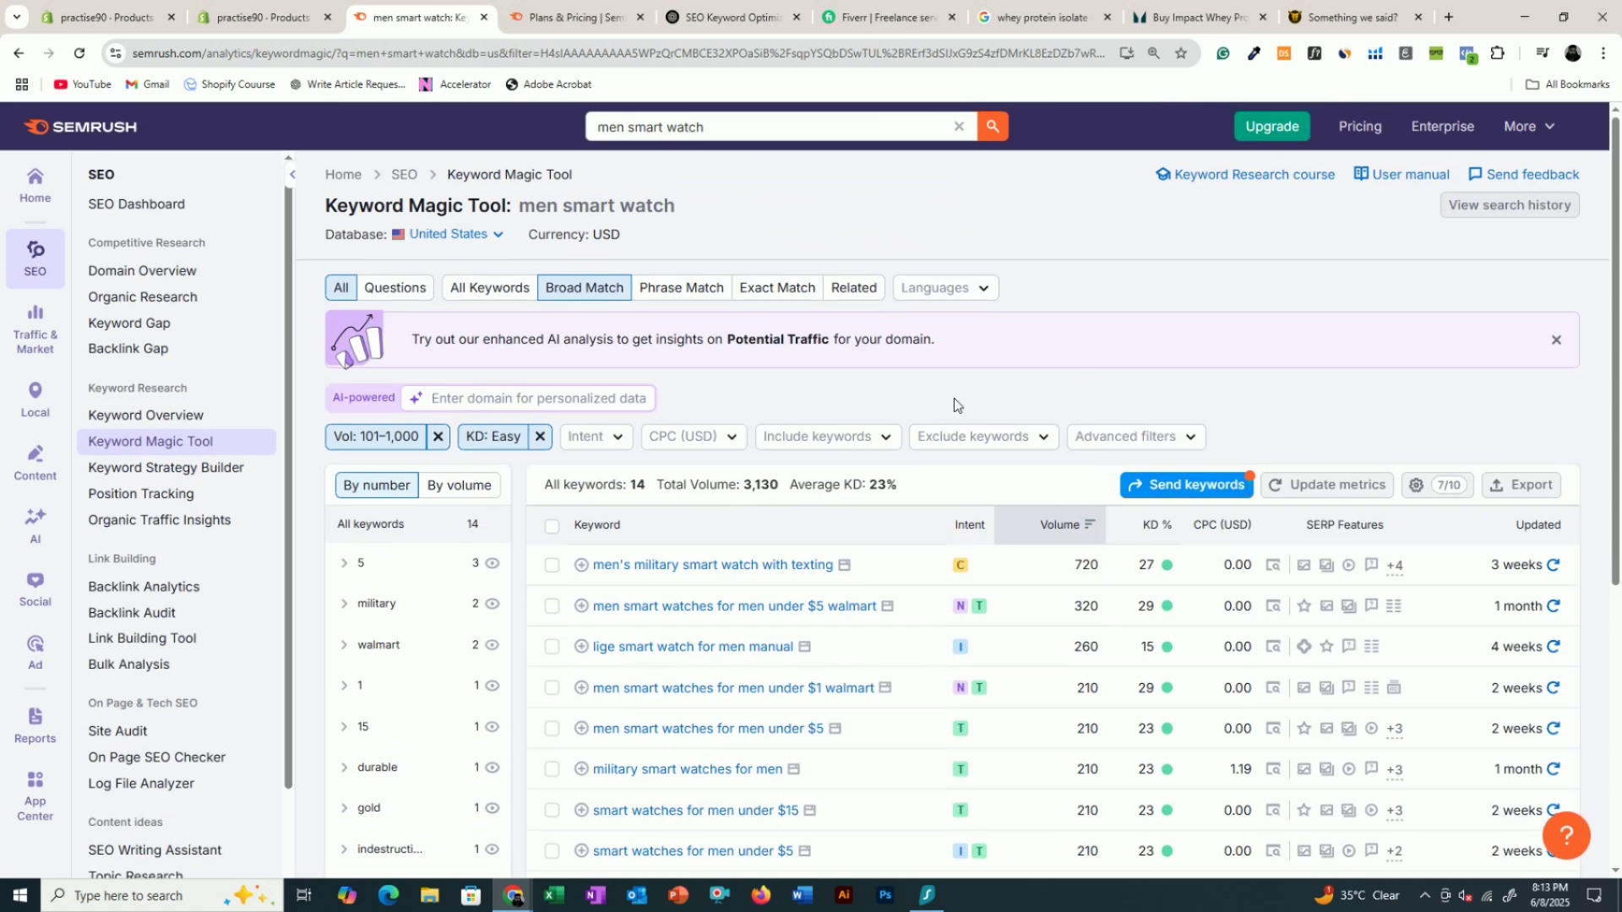
scroll(1085, 398, "down", 1)
scroll(667, 355, "up", 2)
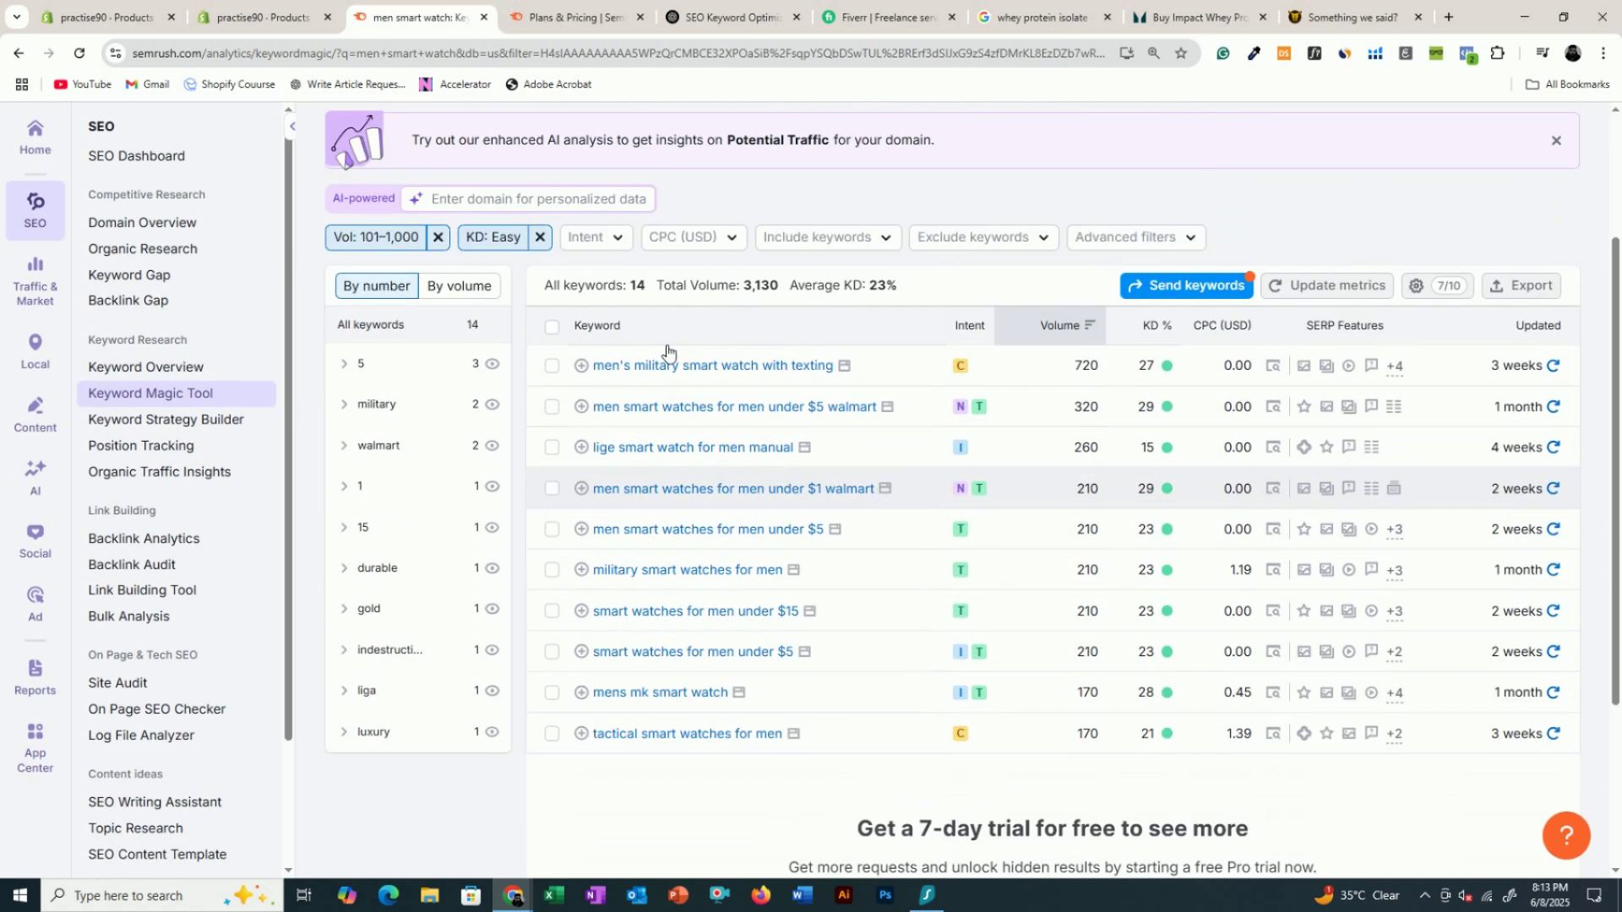
scroll(697, 365, "down", 2)
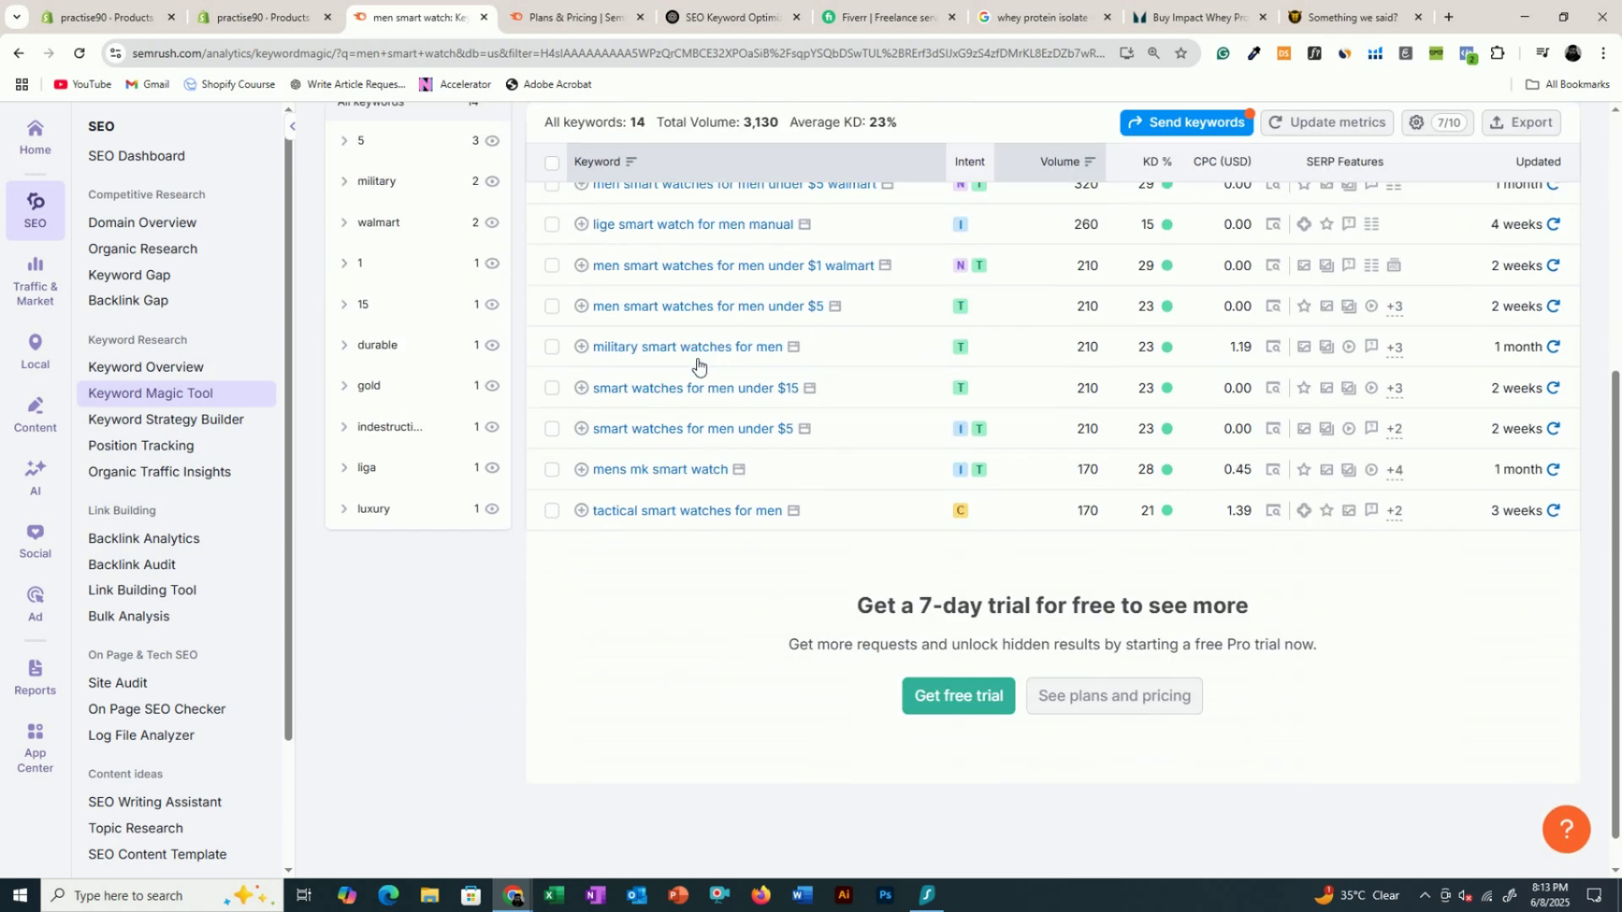
scroll(729, 479, "down", 2)
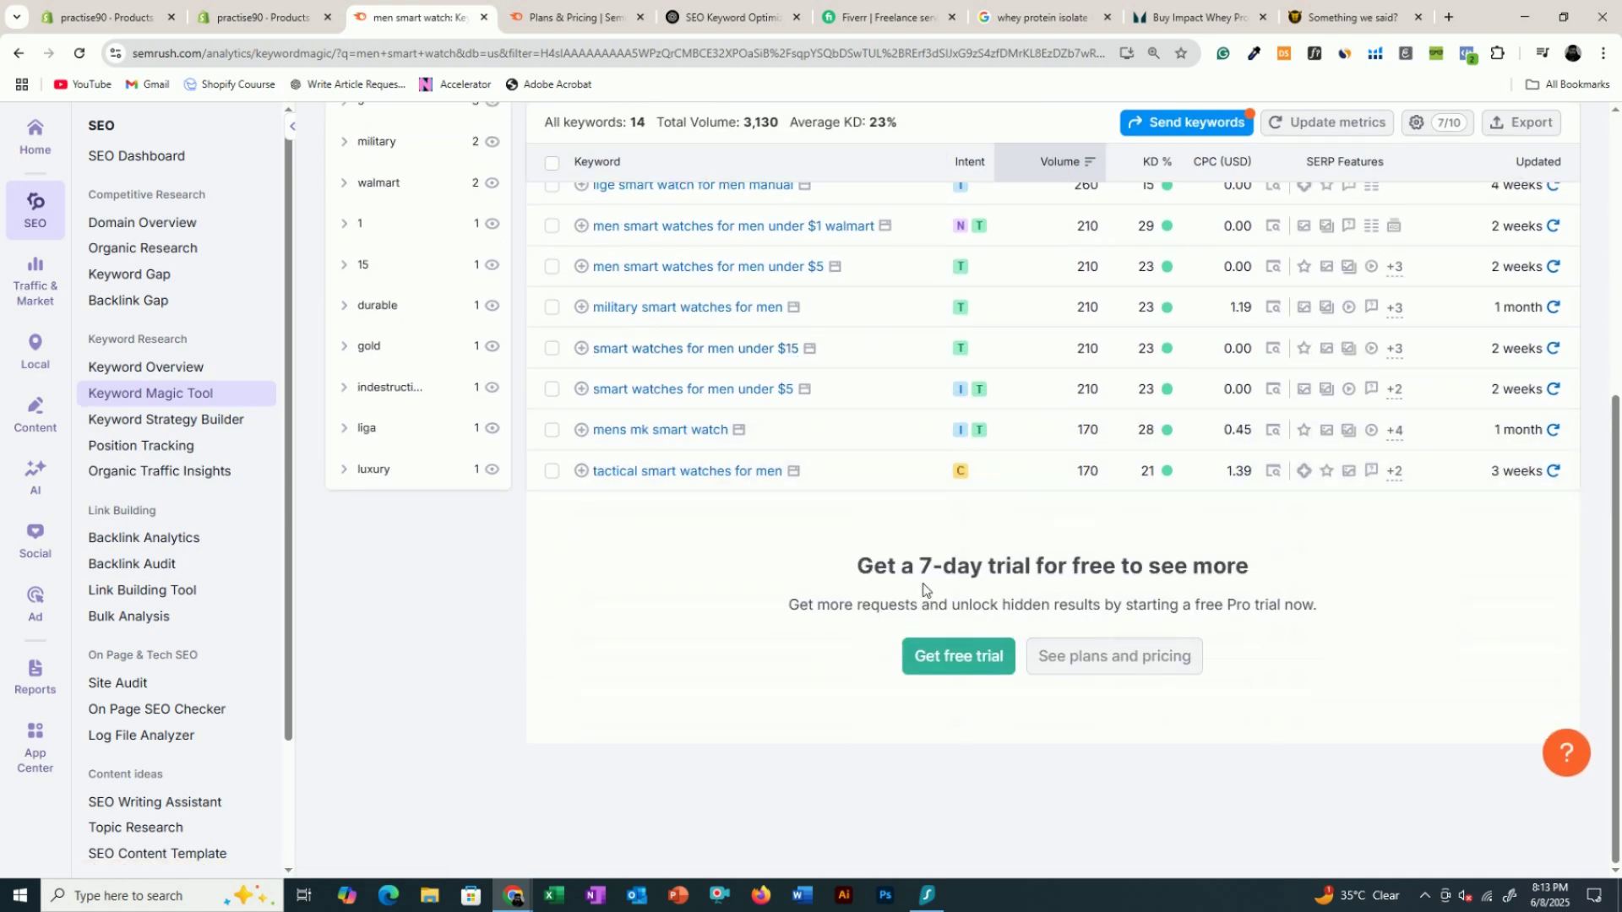
scroll(812, 406, "up", 4)
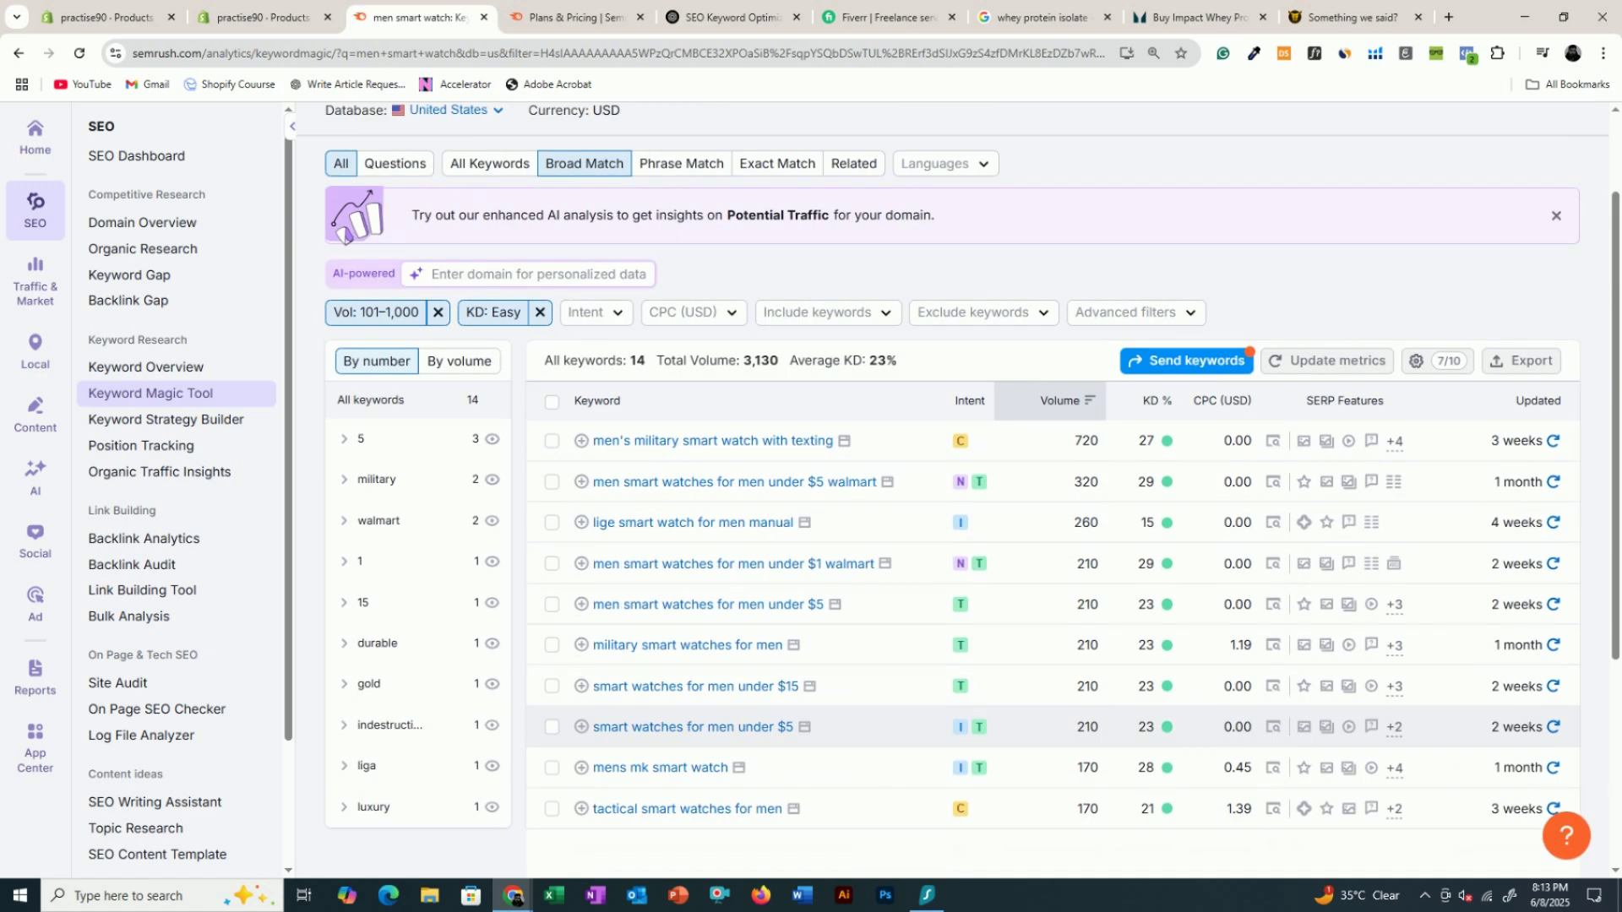
- Change the keyword difficulty filter to Possible (30–49%) and look over the matching keywords
left_click(504, 321)
left_click(518, 438)
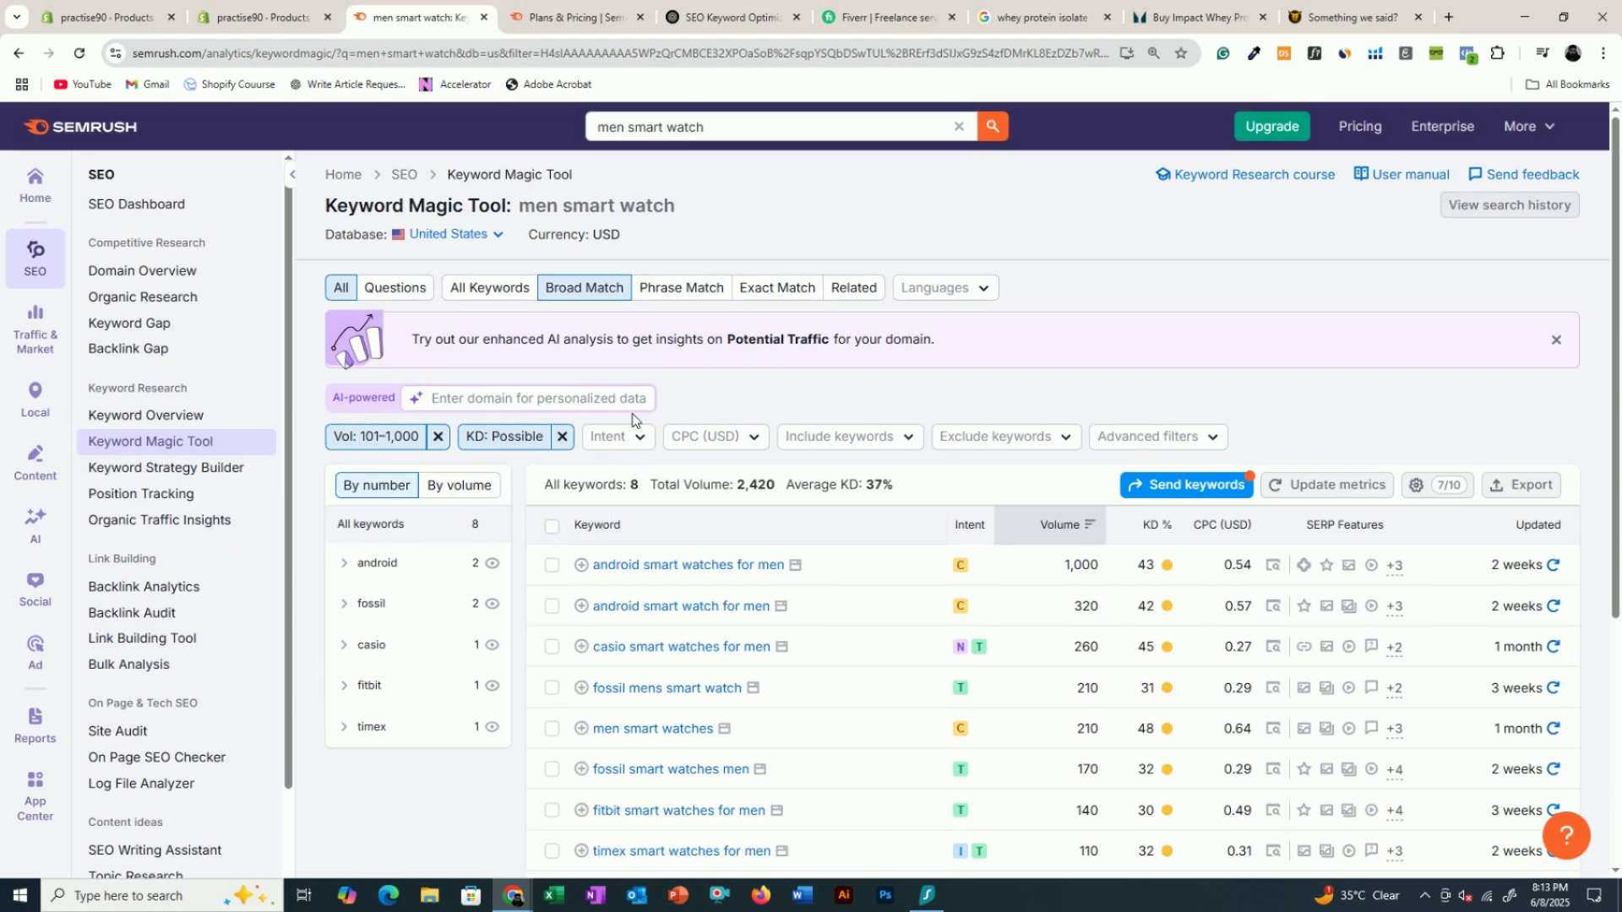
scroll(652, 451, "down", 3)
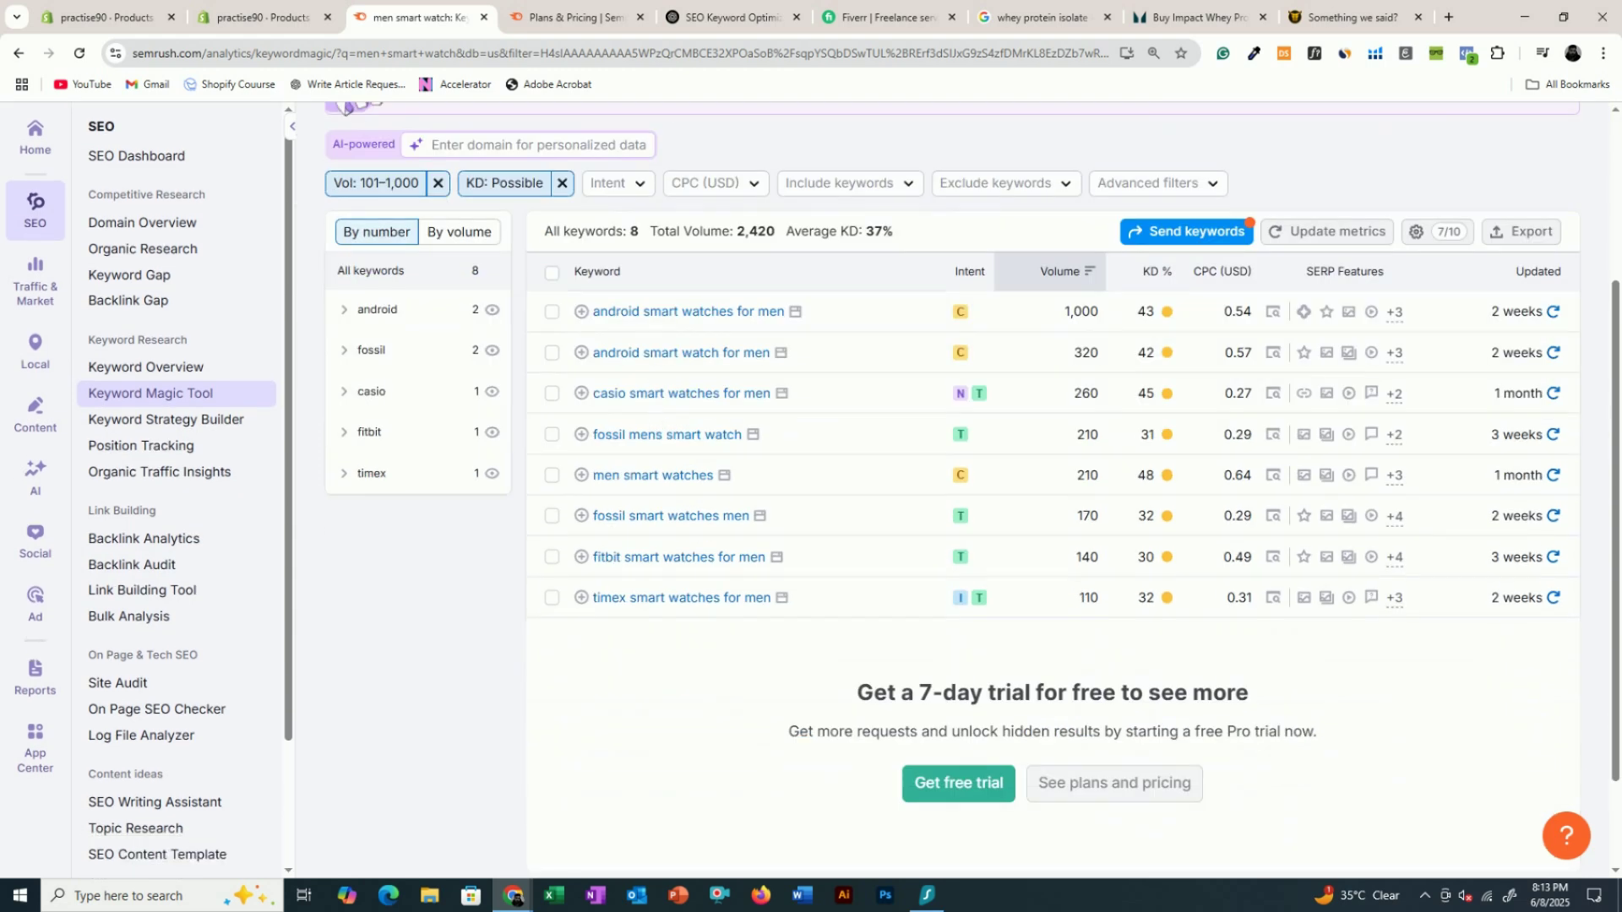
- Copy the keyword "men smart watches" from the Semrush results into a new ChatGPT prompt and start a new line below it
right_click(650, 480)
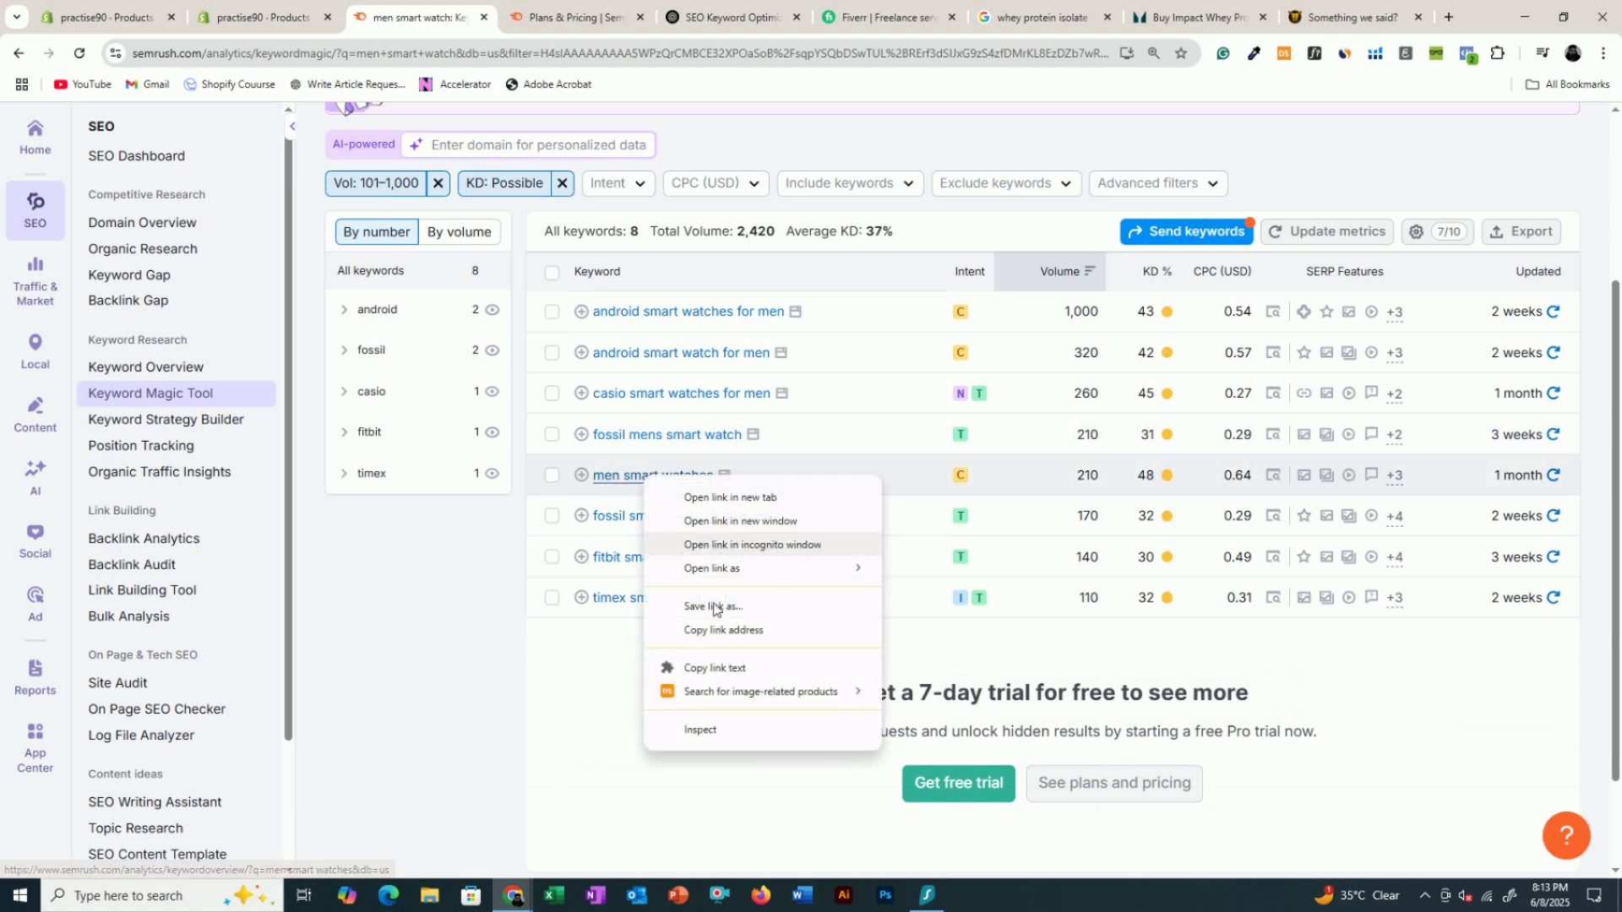
left_click(712, 671)
left_click(686, 10)
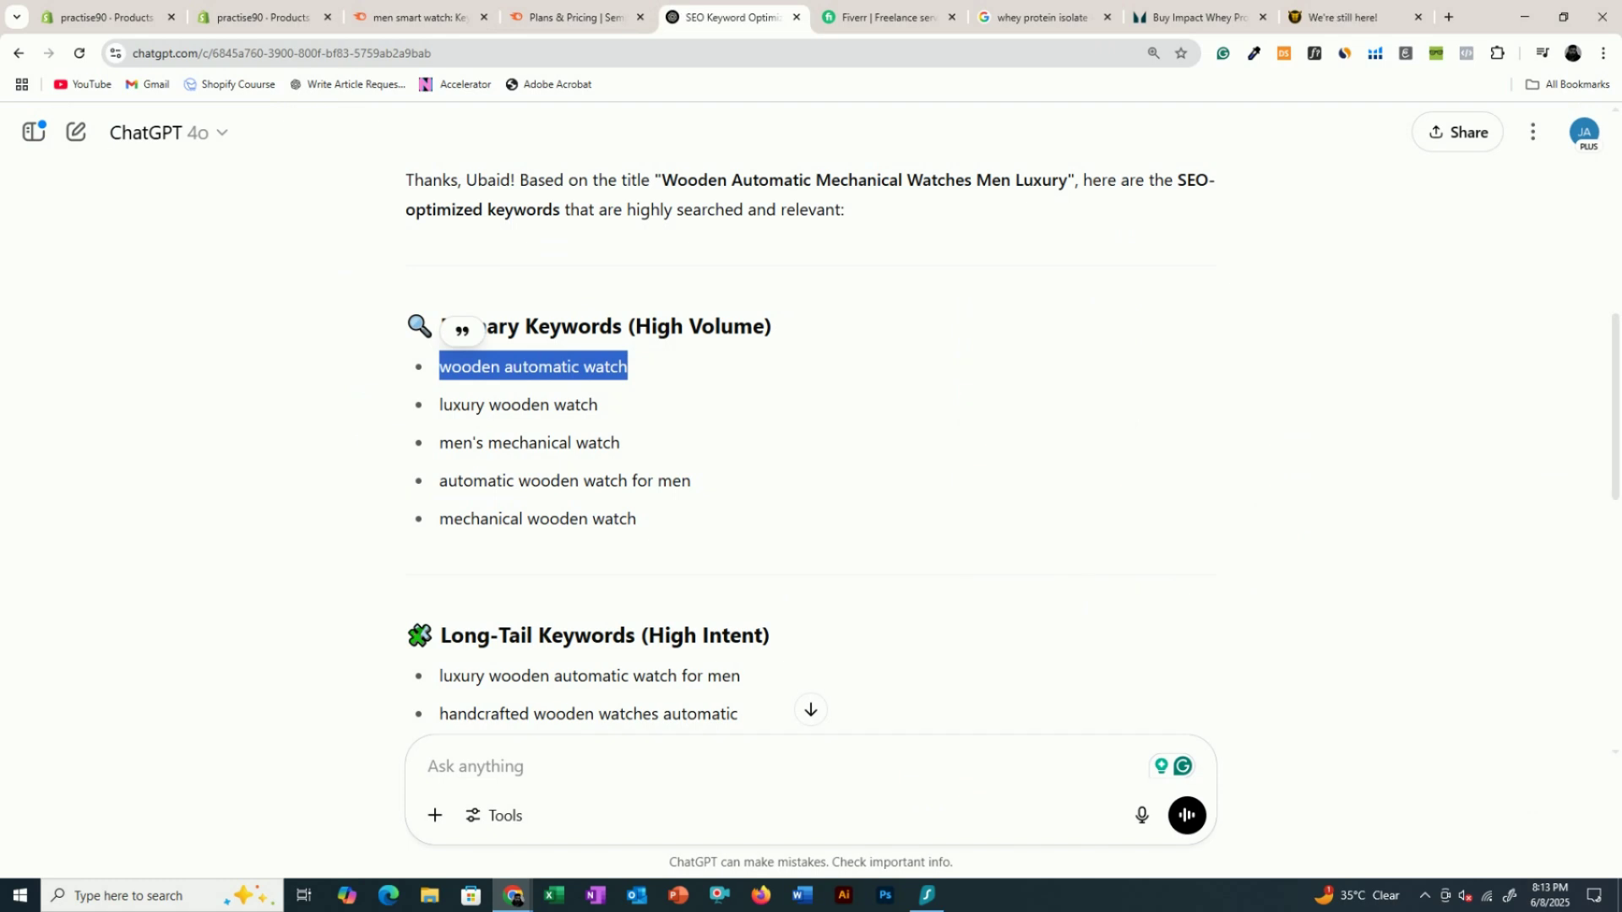
left_click(558, 767)
key("ctrl+v")
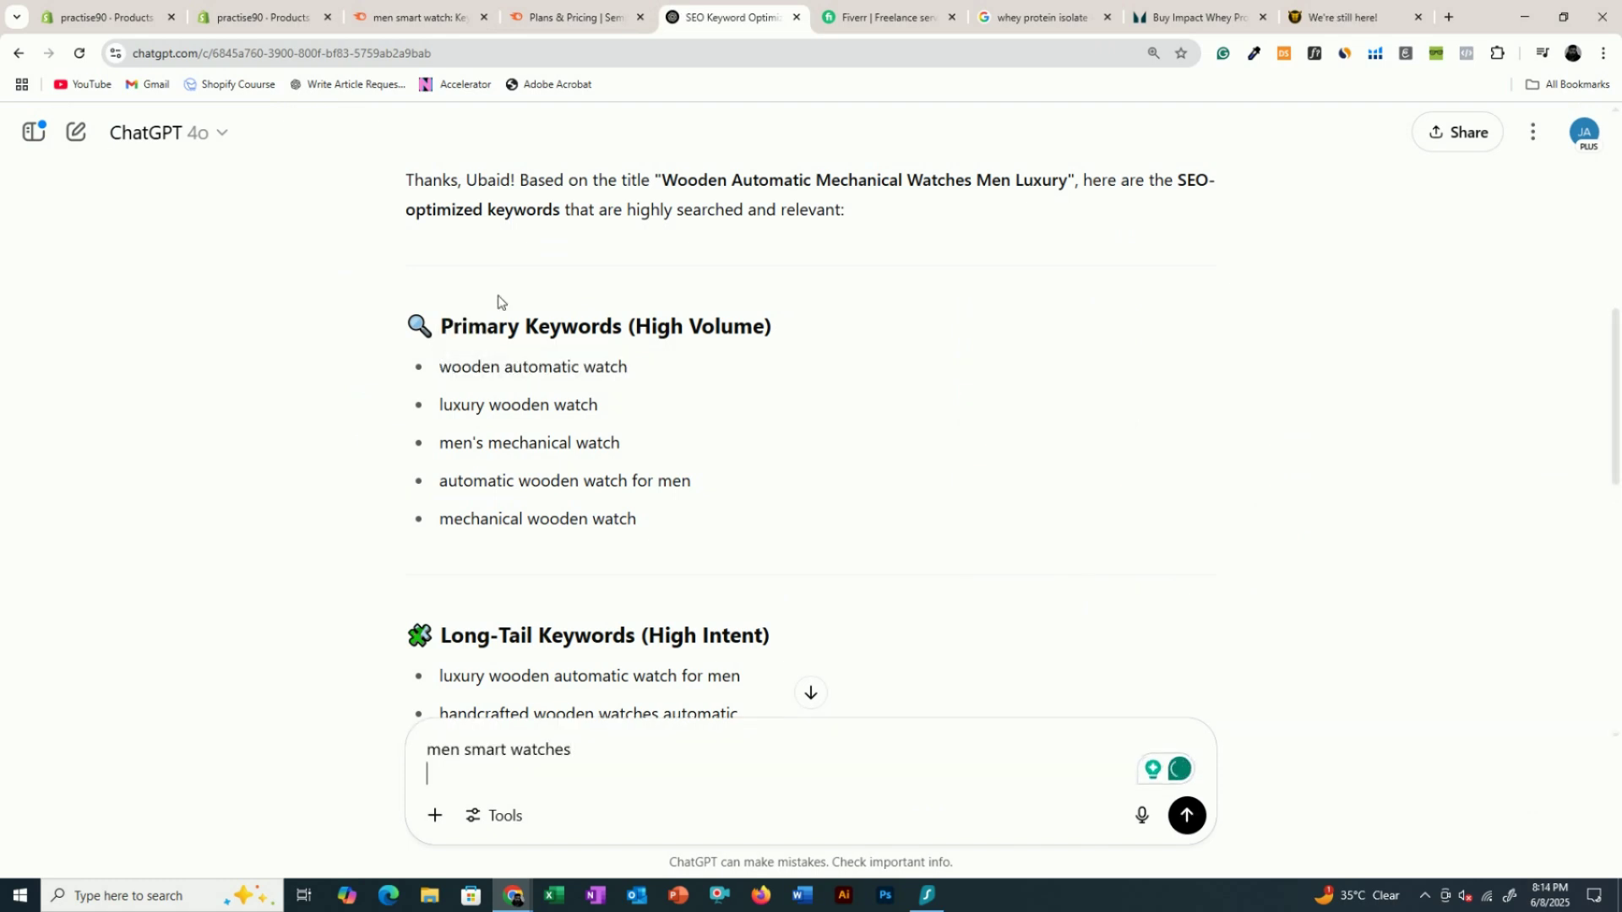
scroll(503, 303, "up", 2)
scroll(811, 422, "down", 2)
key("shift+Return")
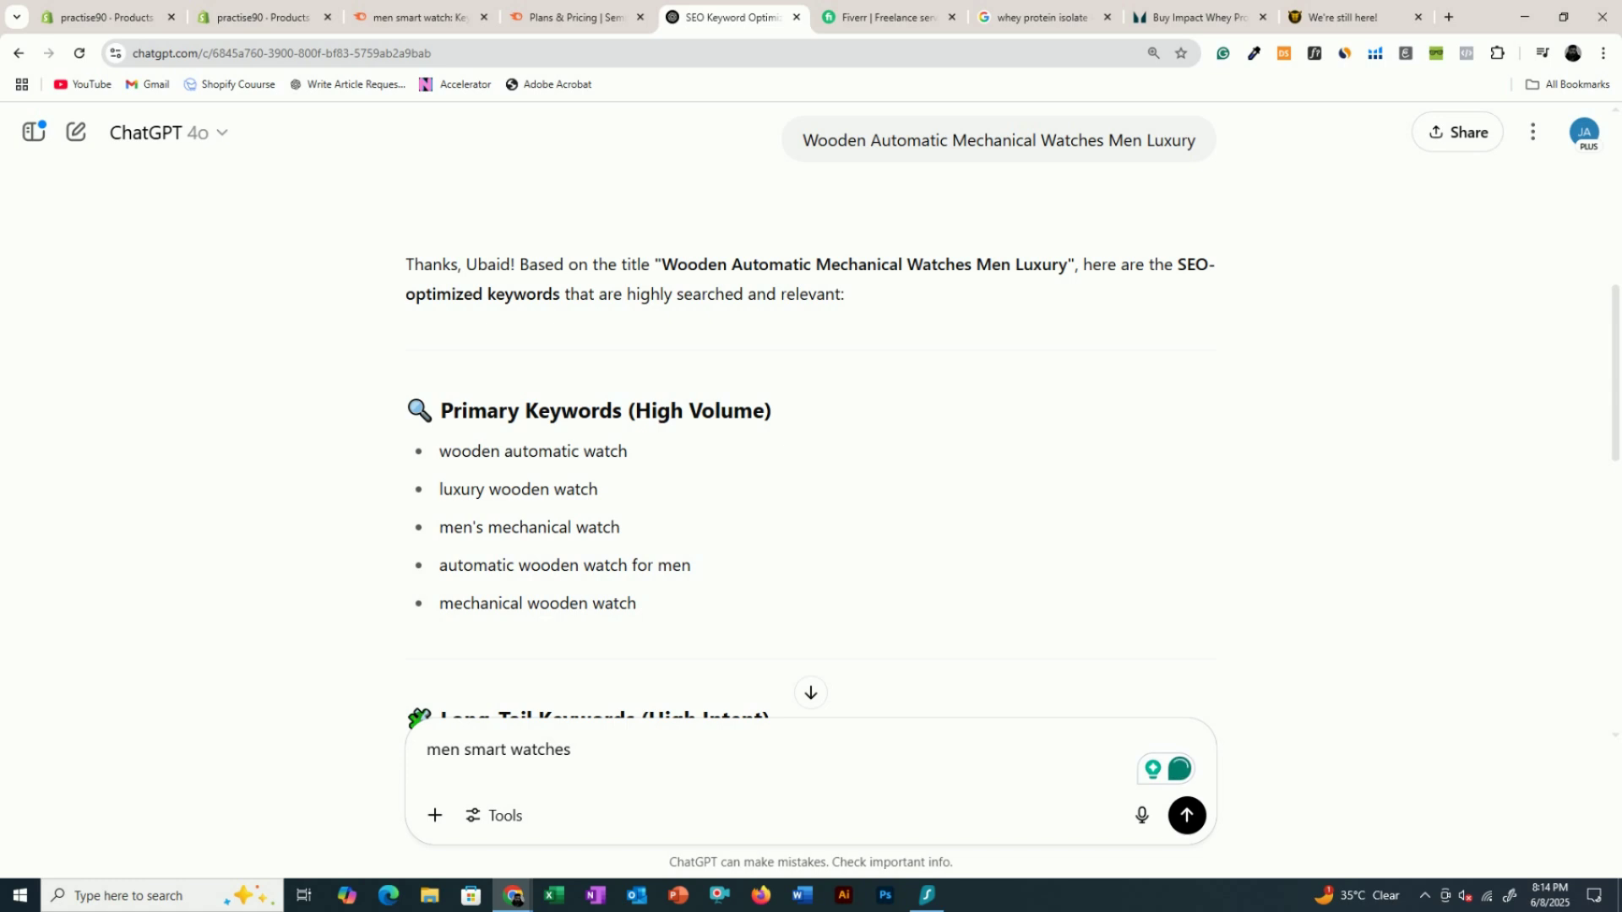
- Add the suggested primary keywords "luxury wooden watch" and "men's mechanical watch" to the prompt, each on its own line
left_click_drag(440, 489, 620, 489)
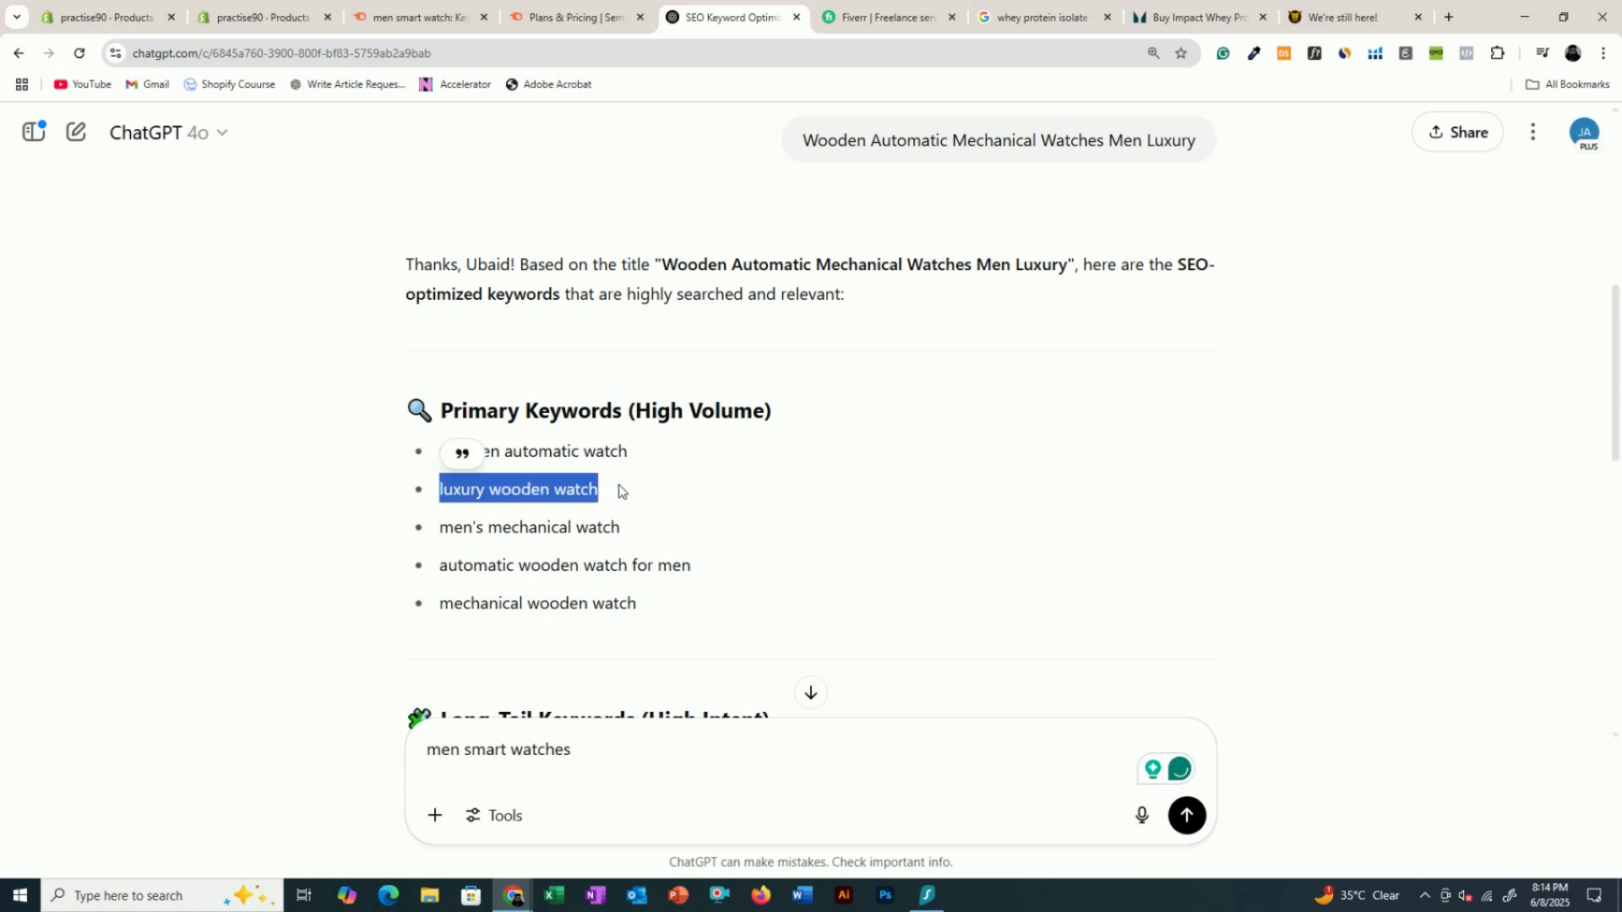
left_click(460, 749)
left_click(450, 750)
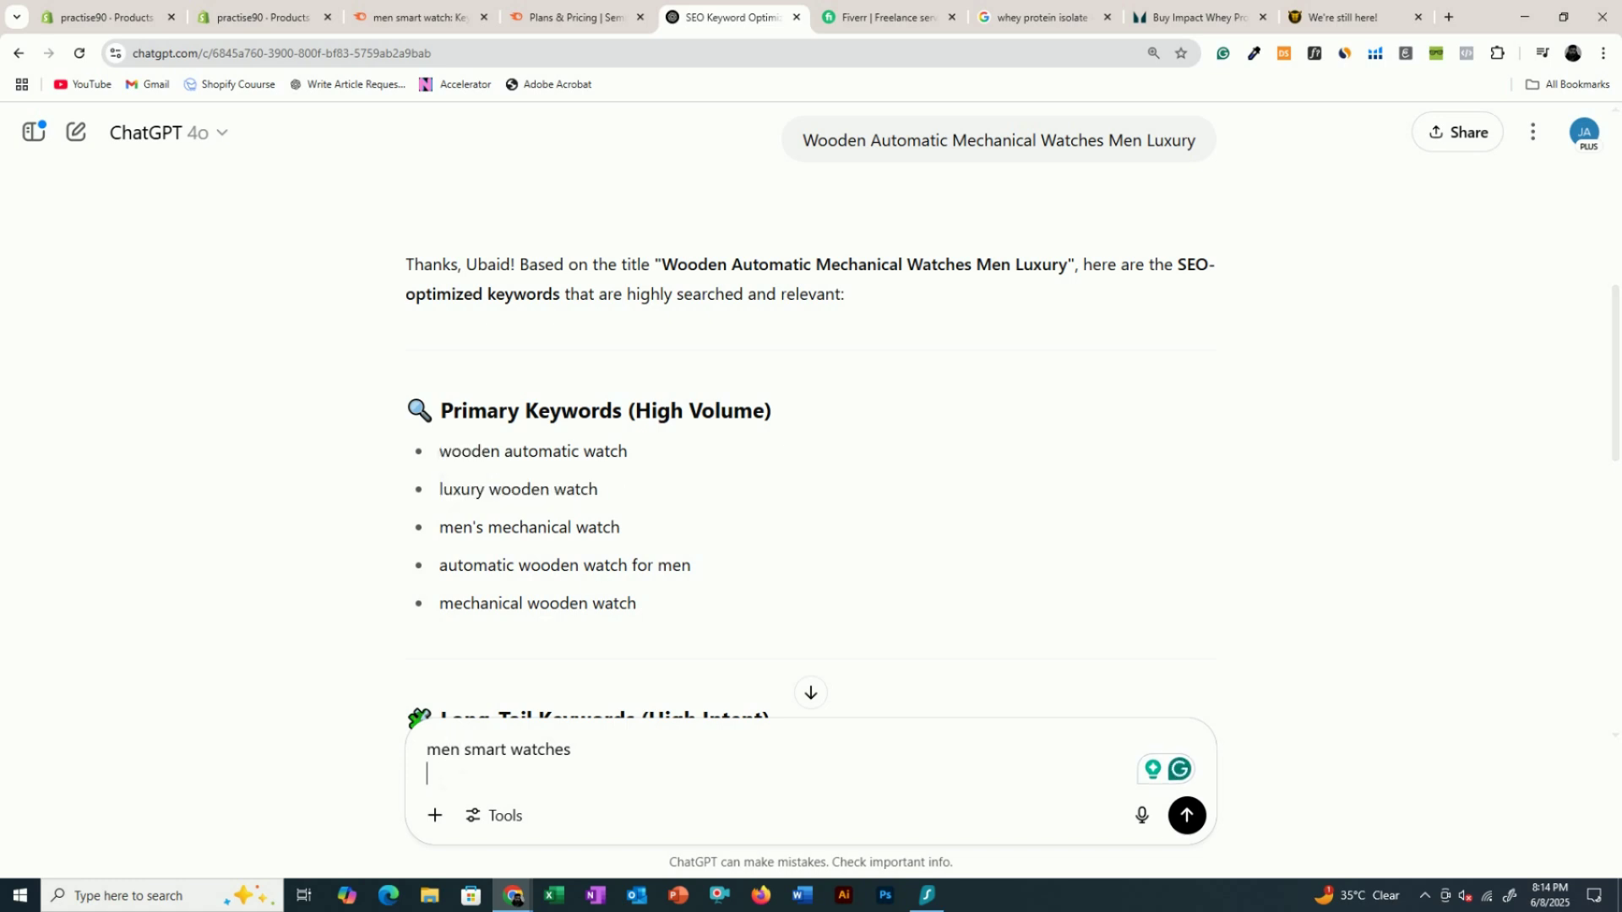
key("ctrl+v")
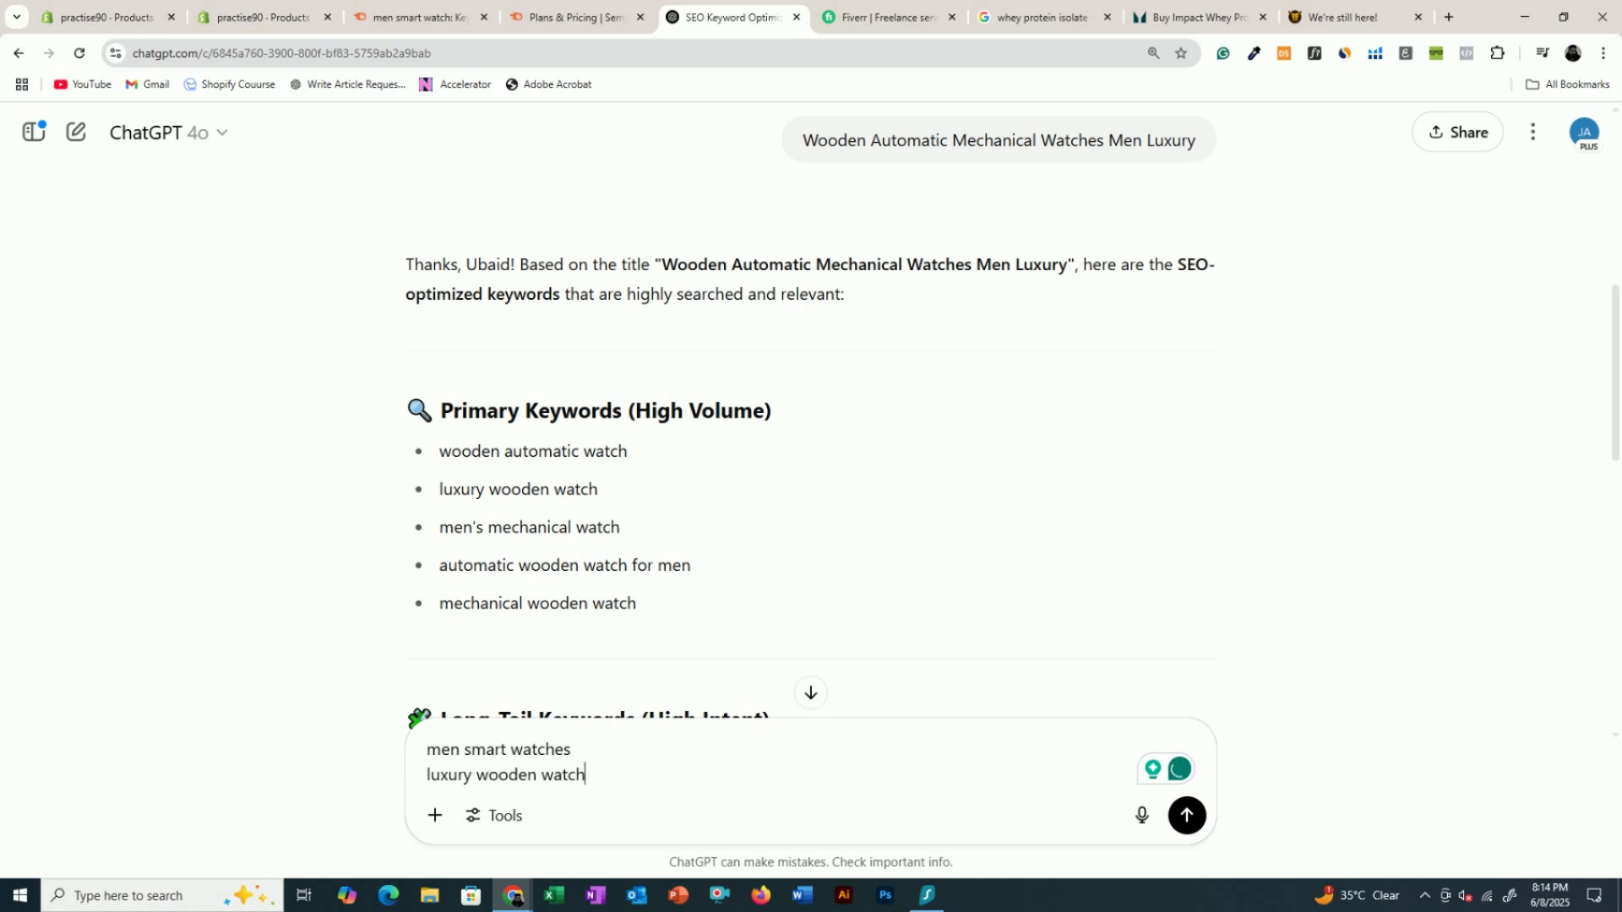
left_click_drag(440, 528, 633, 535)
key("ctrl+c")
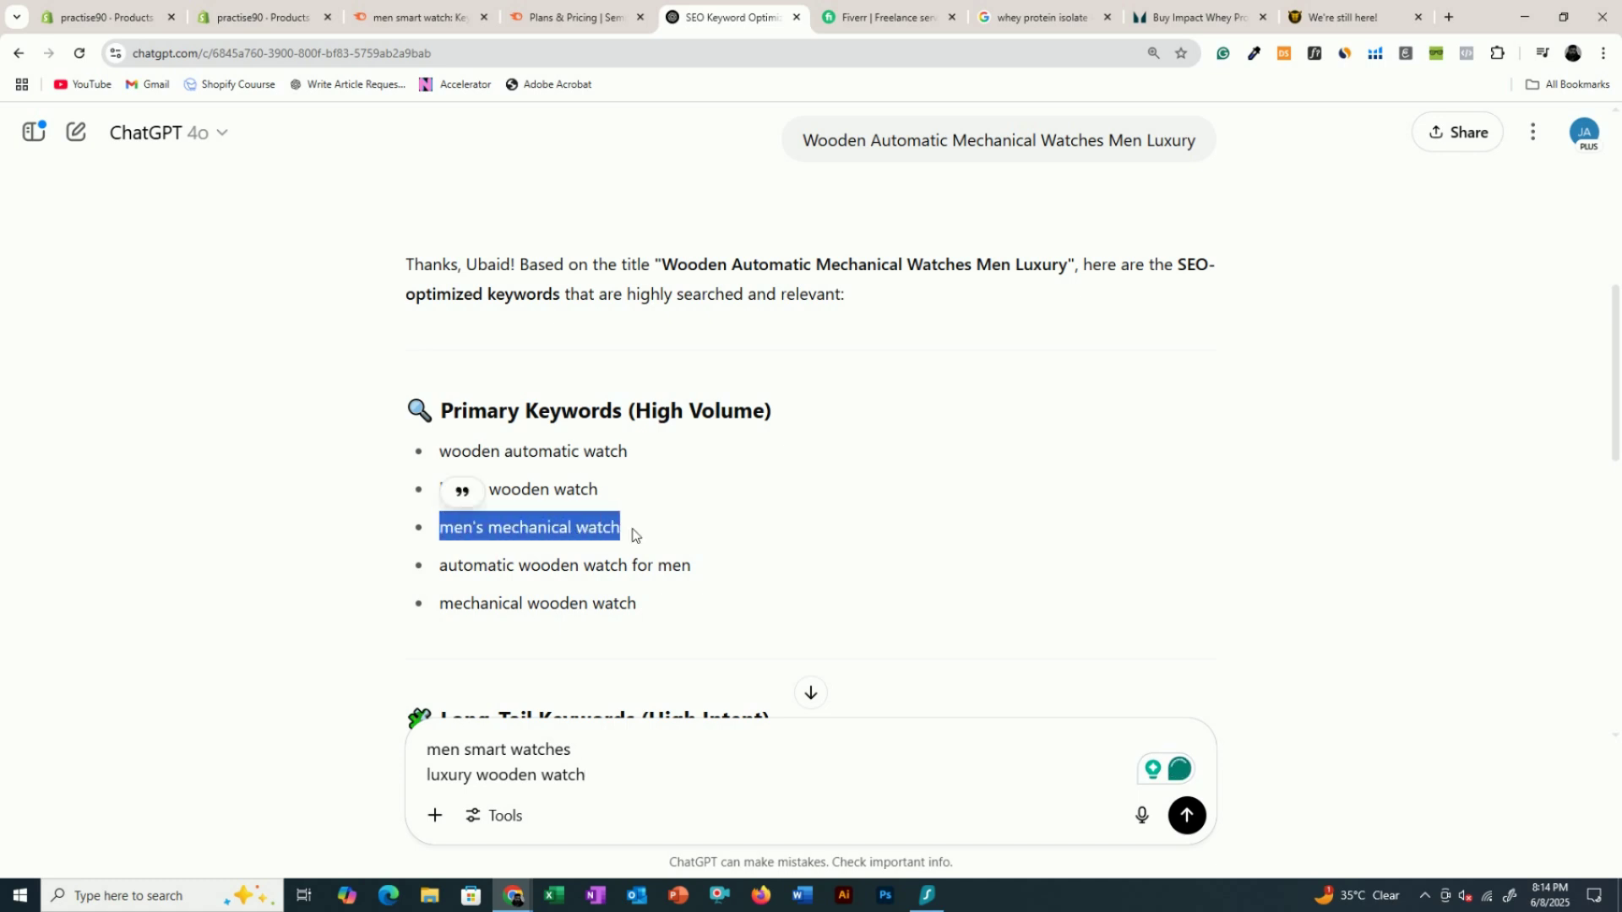
left_click(589, 774)
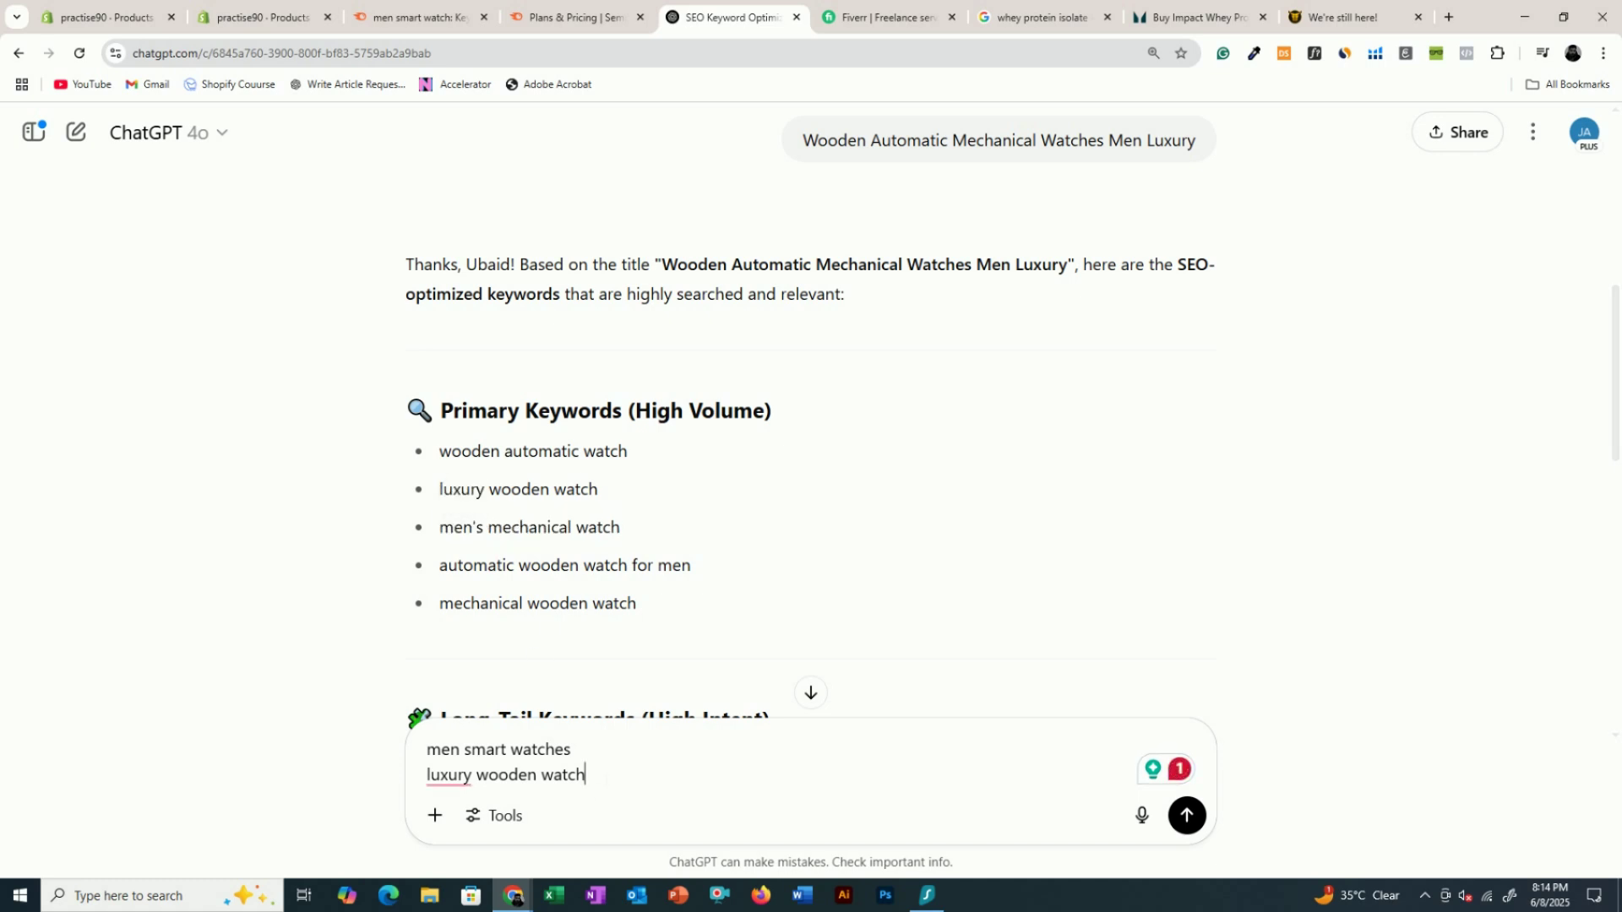
key("shift+Return")
key("ctrl+v")
- Below the keywords, write "I have selected these keywords and based on that please give me the title"
key("shift+Return")
key("shift+Return")
key("shift+Return")
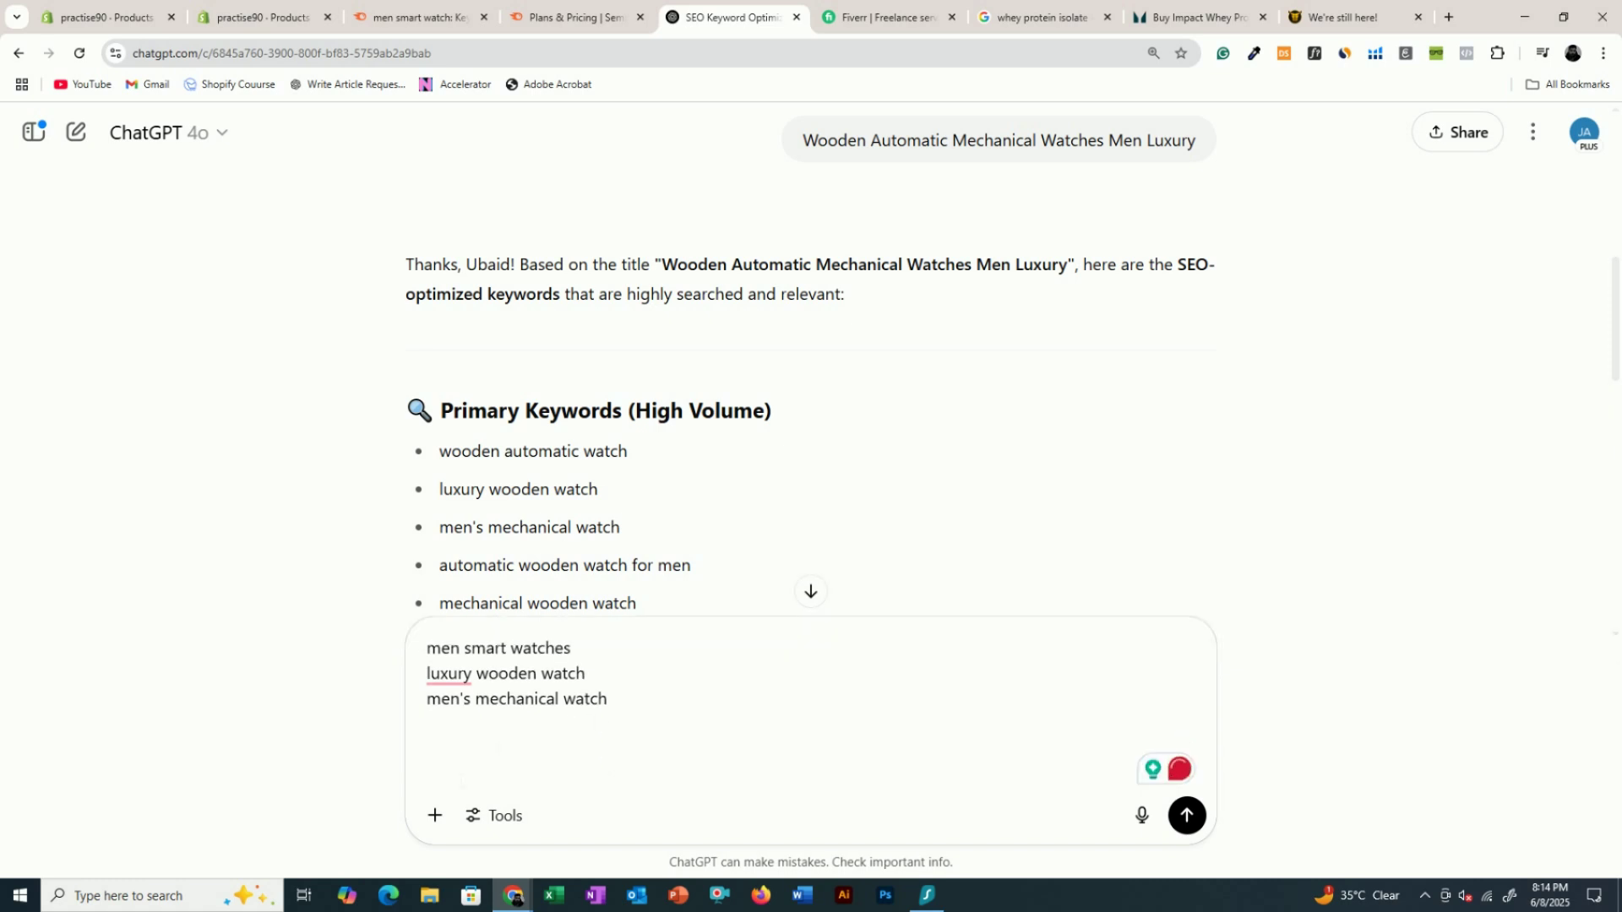
type("I have selected these keywords and based on that ")
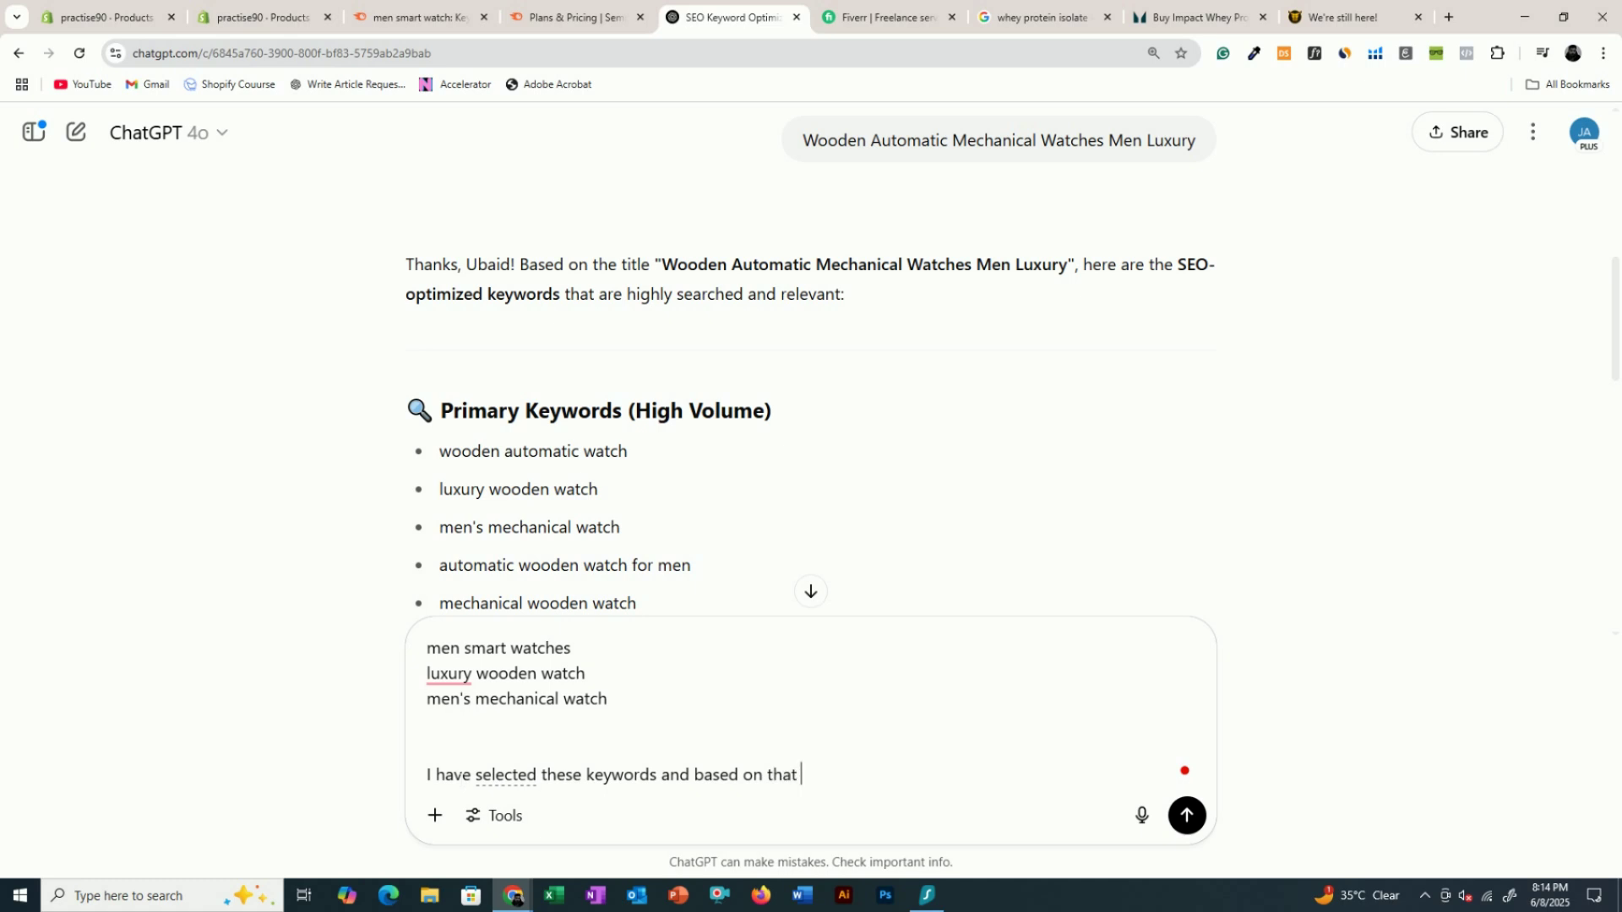
type("please give me the title")
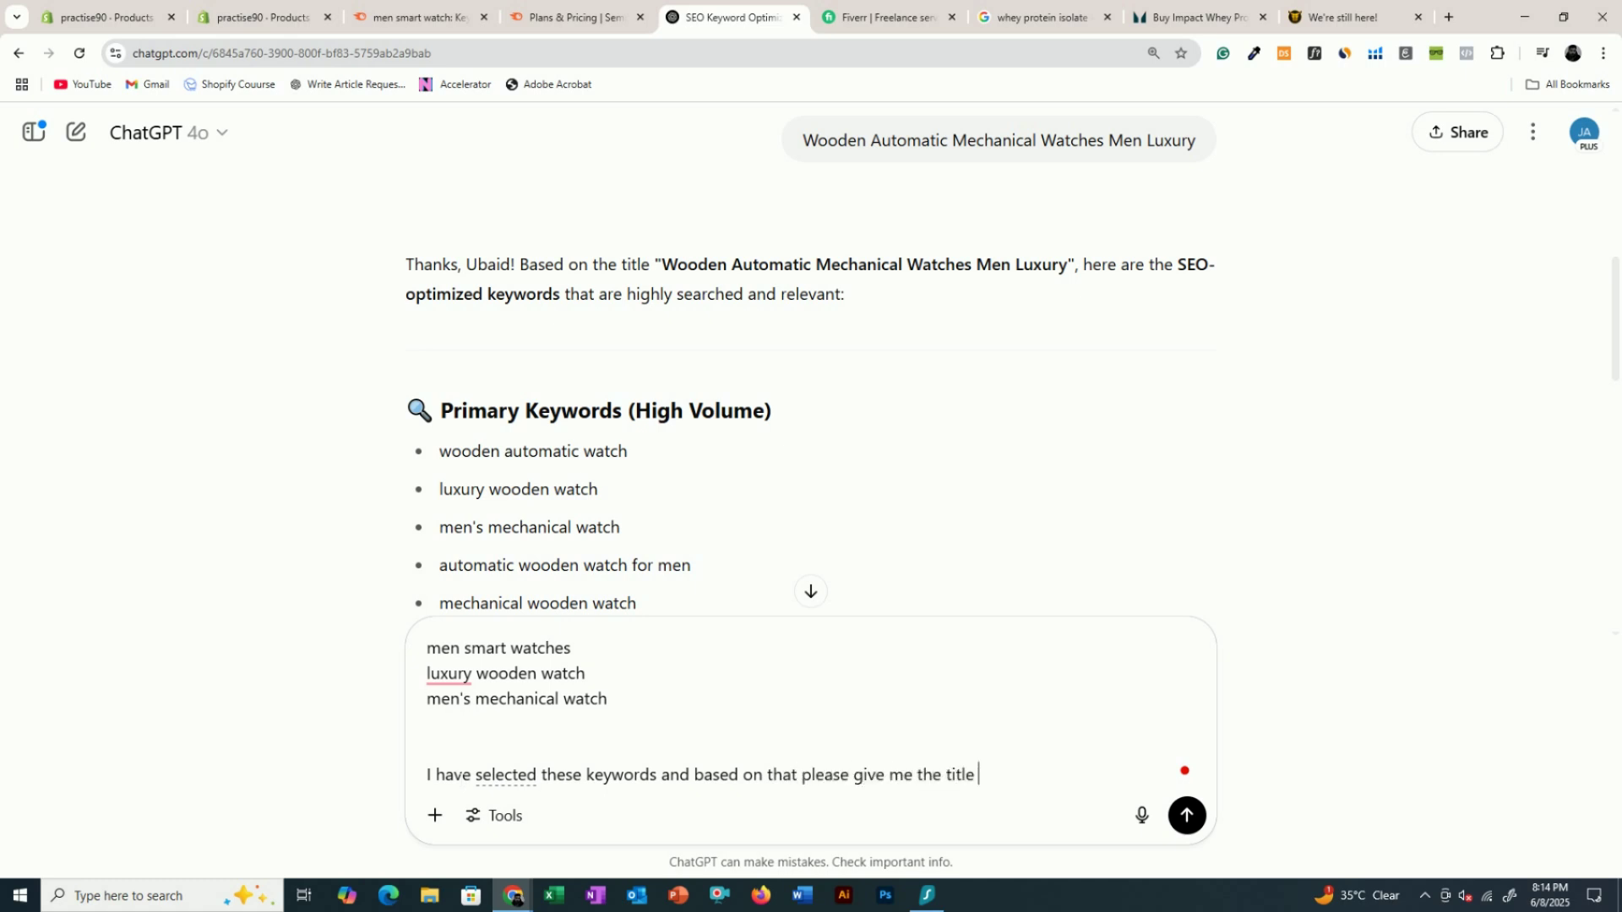
key("shift+Return")
- Add the long-tail keyword "luxury wooden automatic watch for men" to the prompt's keyword list and send the prompt
scroll(429, 454, "down", 2)
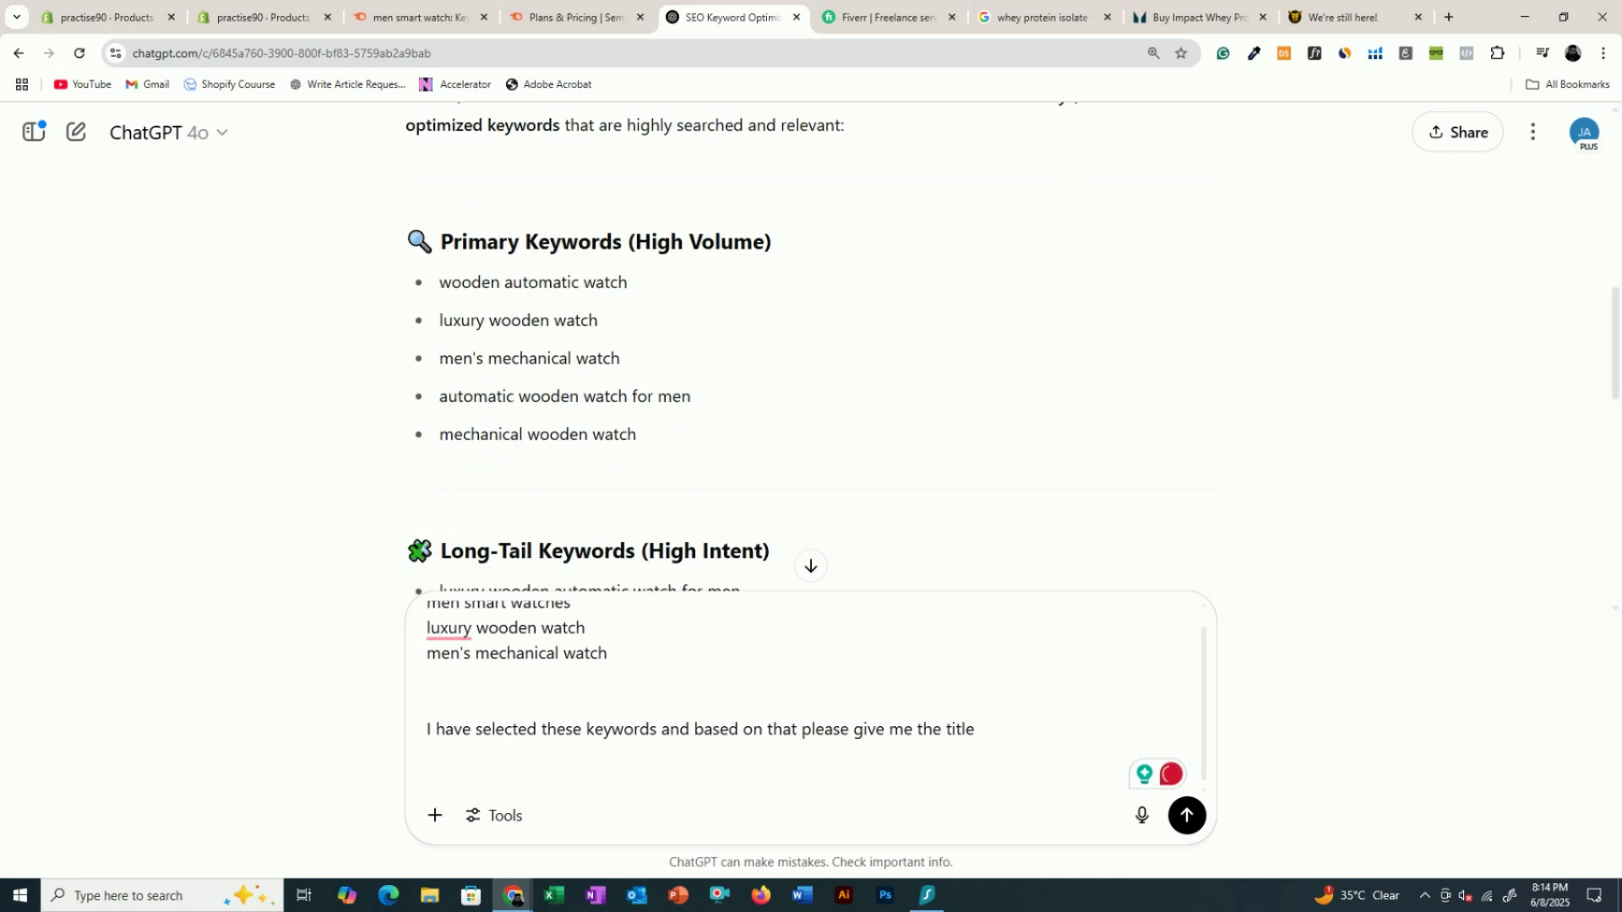
left_click_drag(453, 241, 647, 434)
scroll(506, 365, "down", 3)
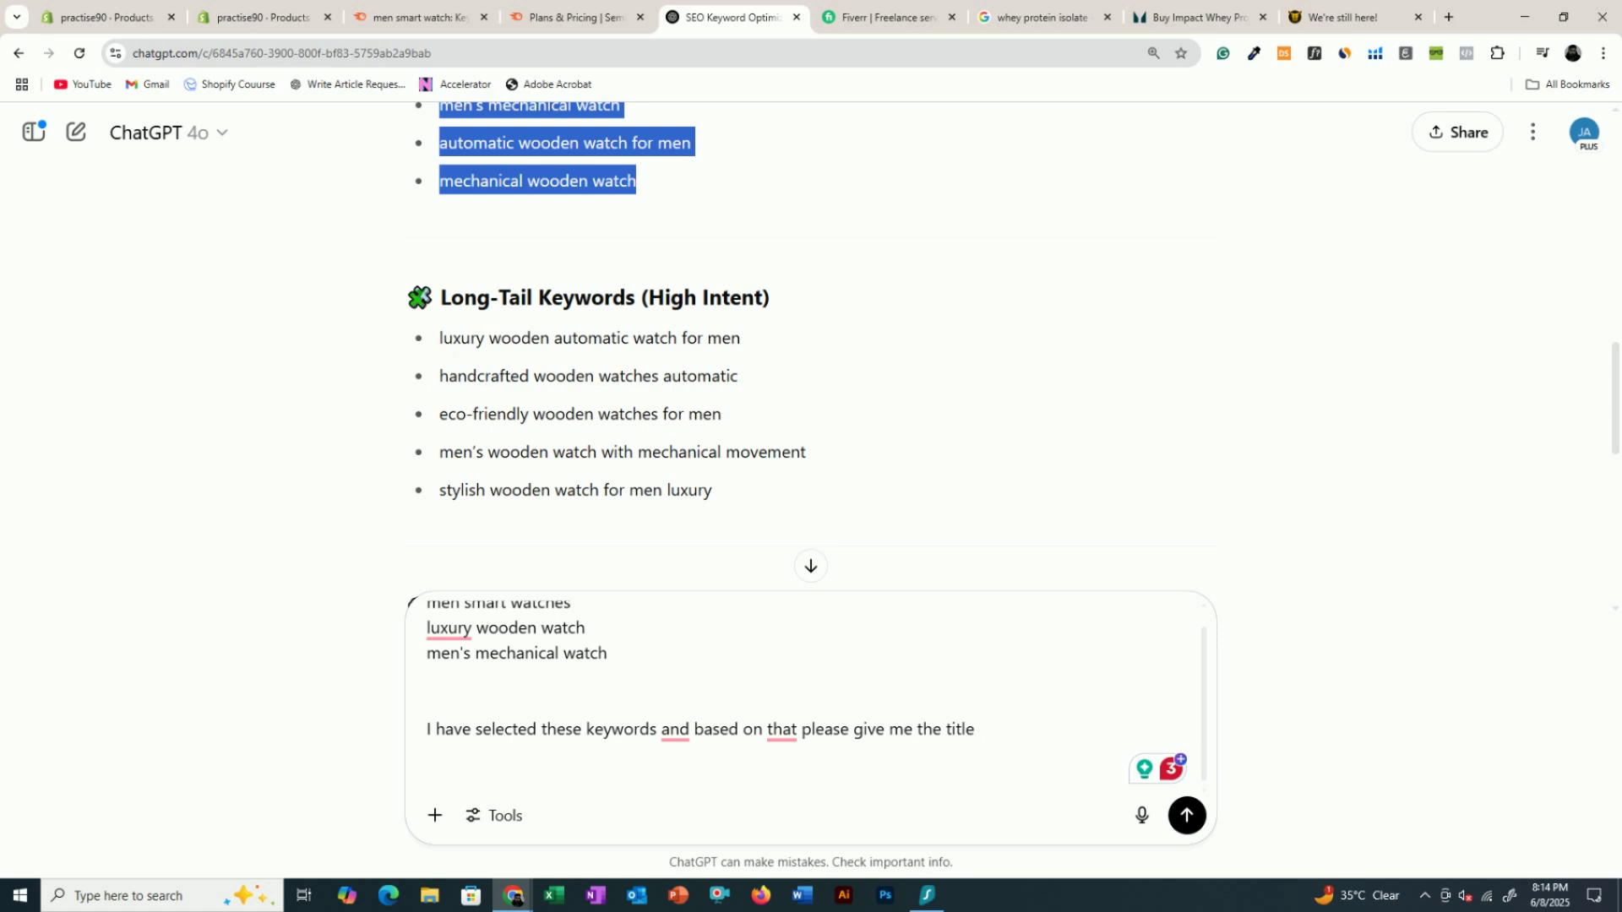
left_click_drag(440, 338, 742, 342)
key("ctrl+c")
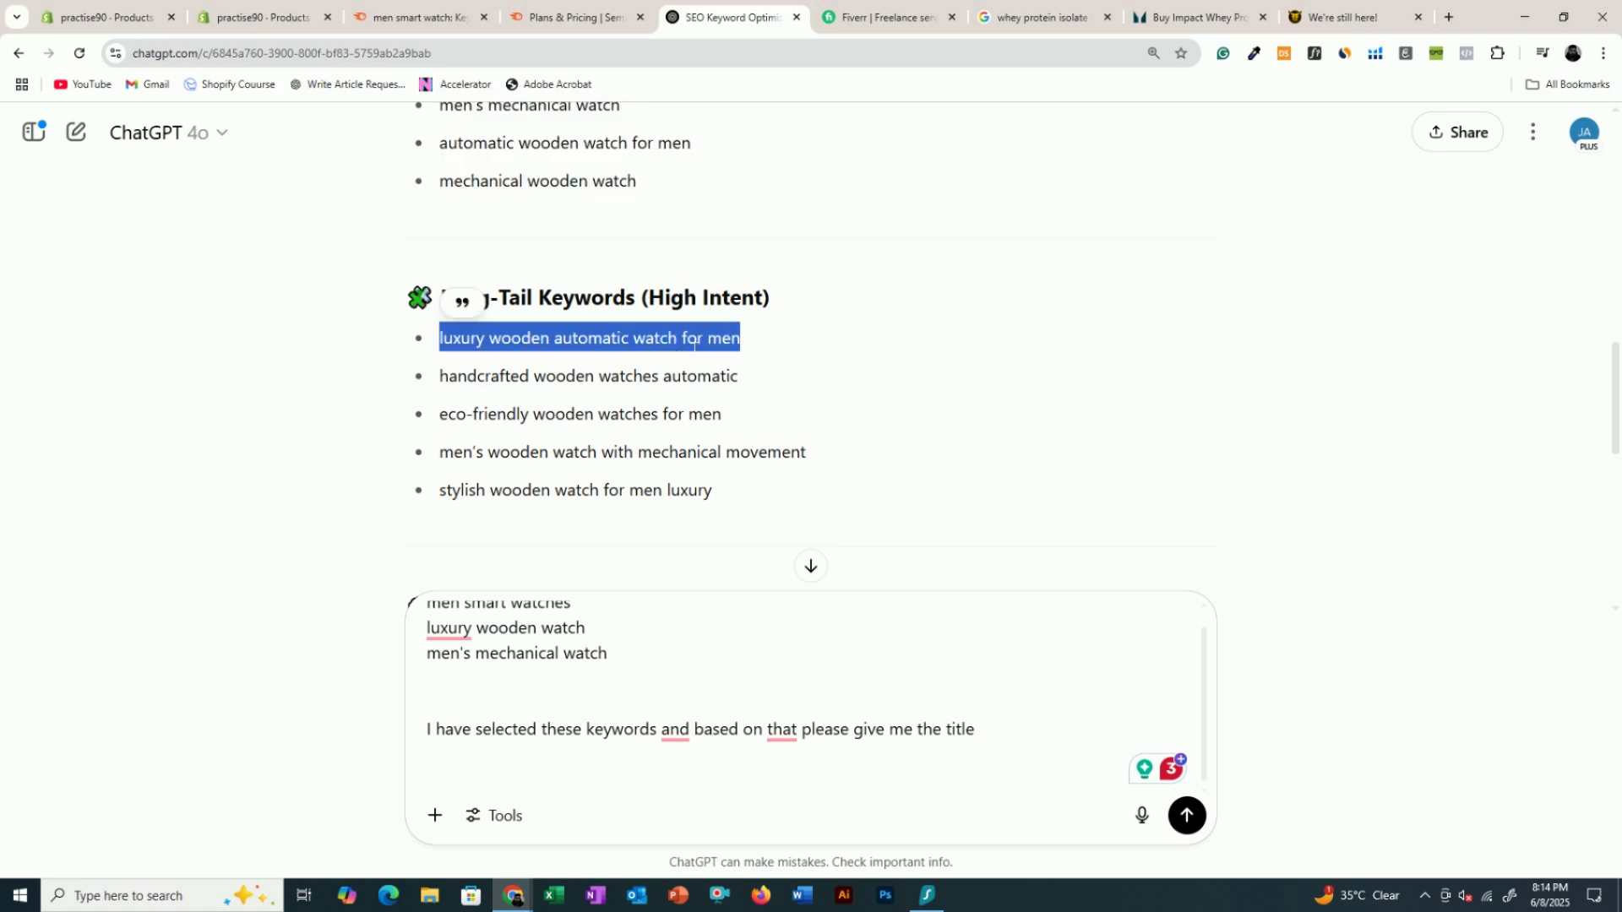
left_click(627, 655)
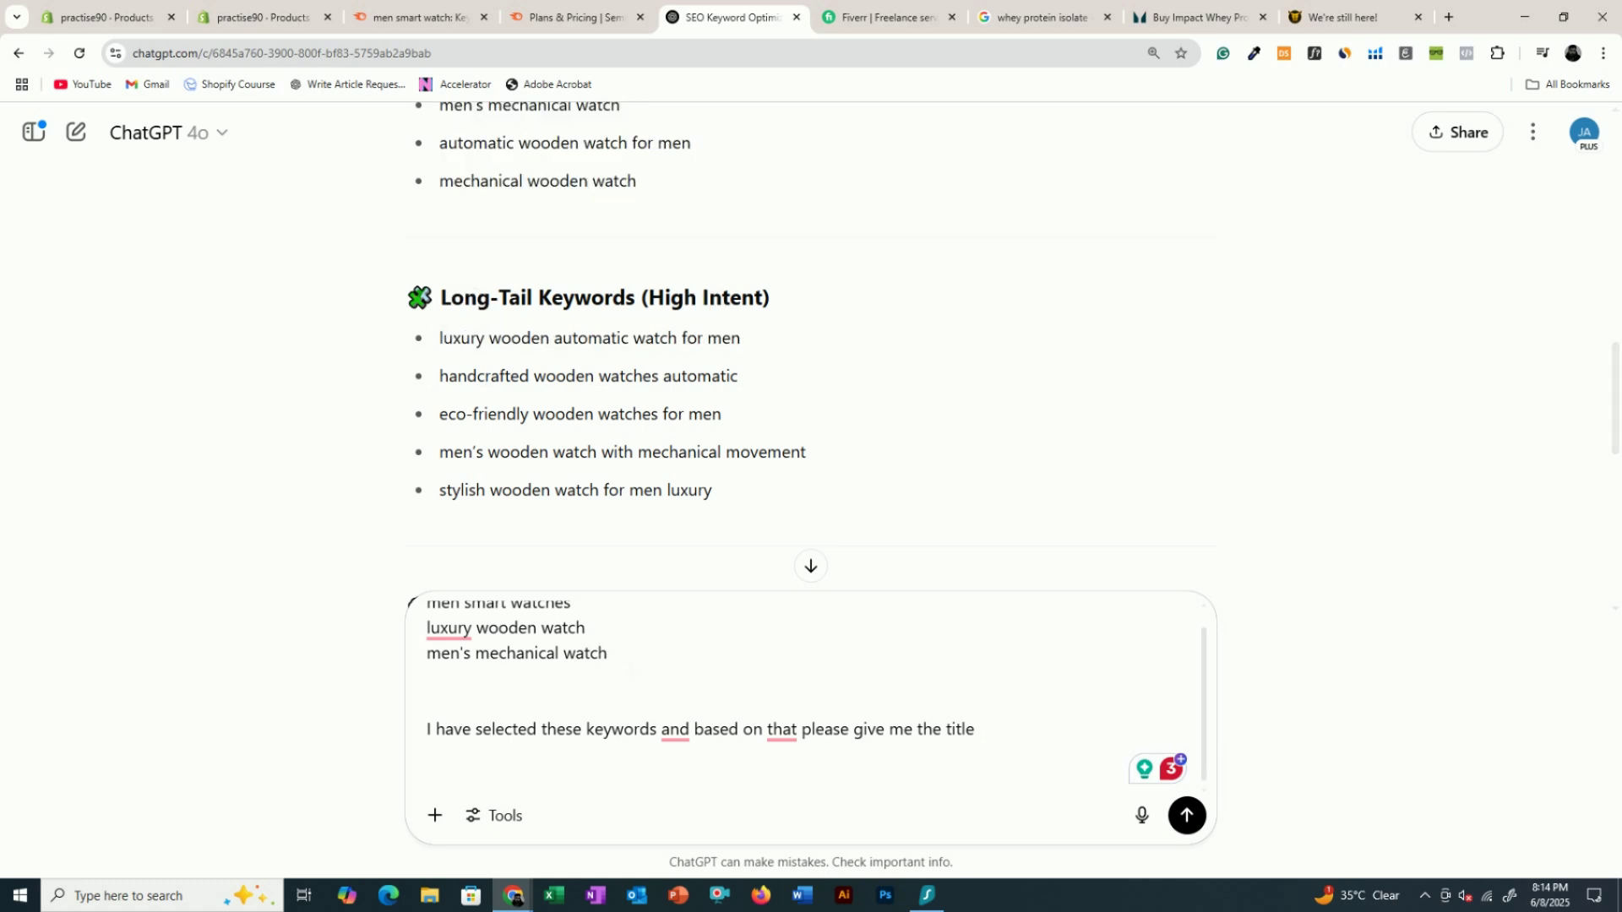
key("Return")
key("ctrl+v")
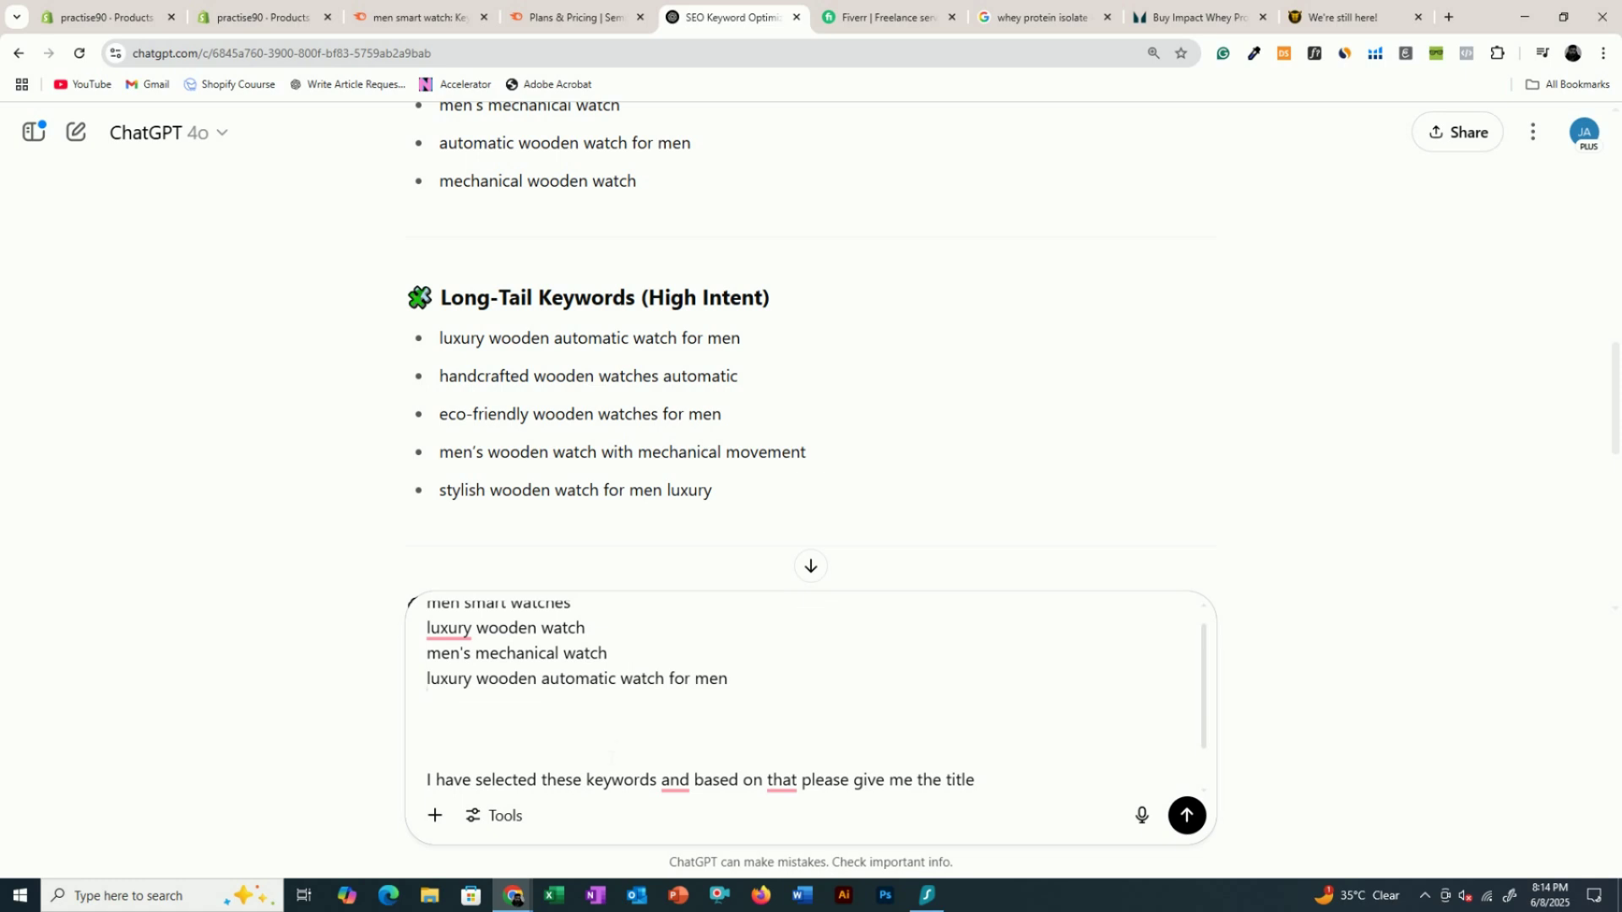
scroll(559, 397, "down", 7)
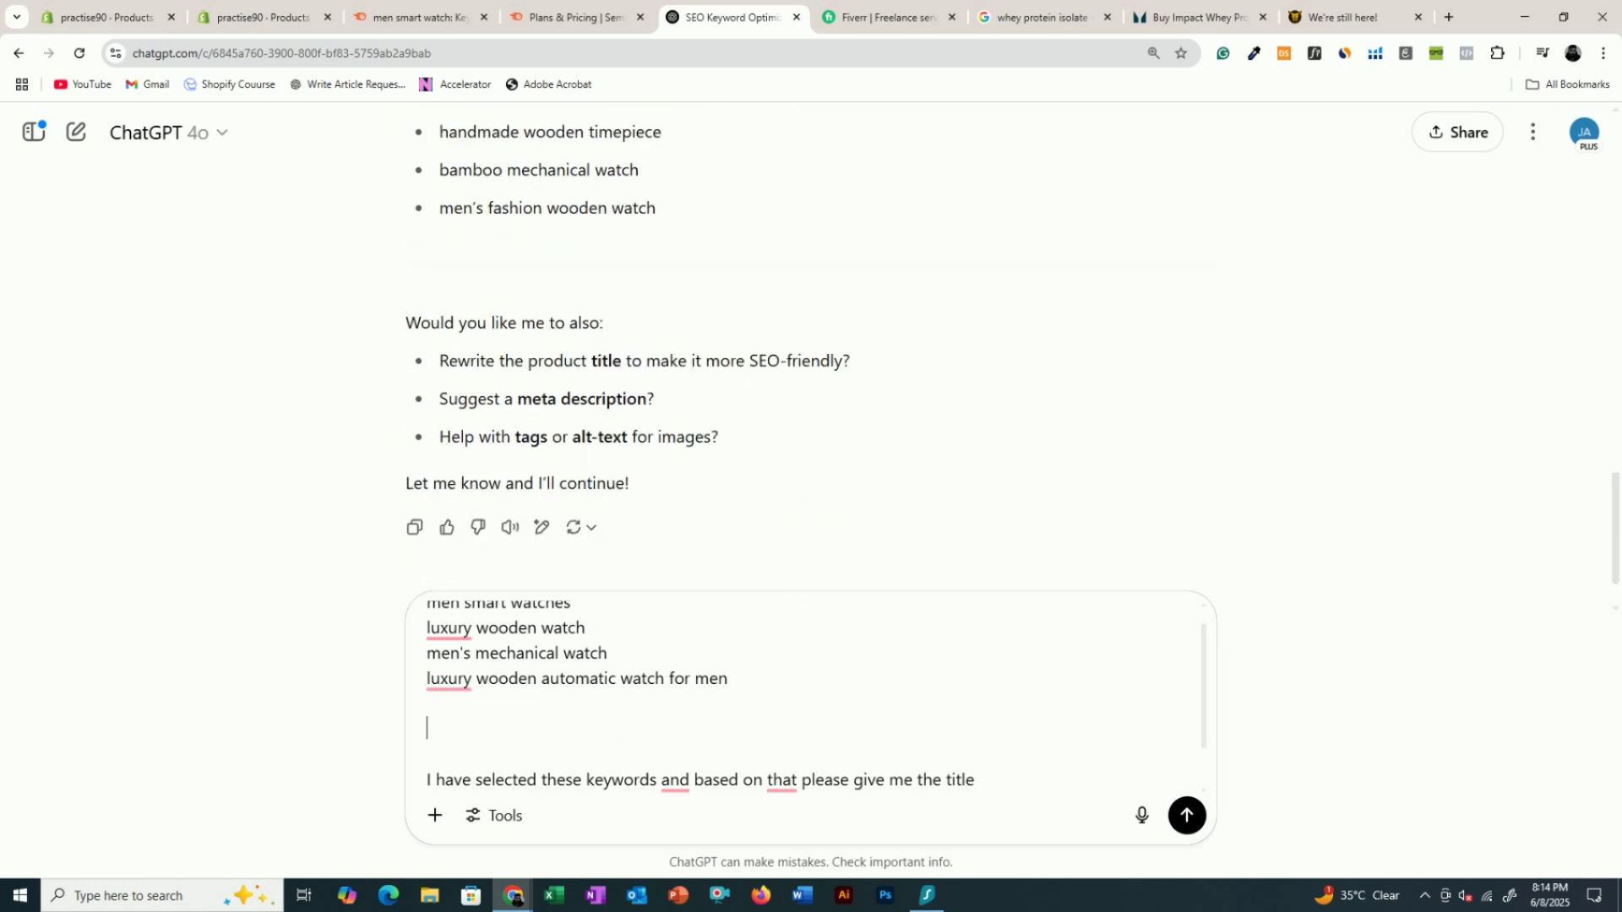
key("Return")
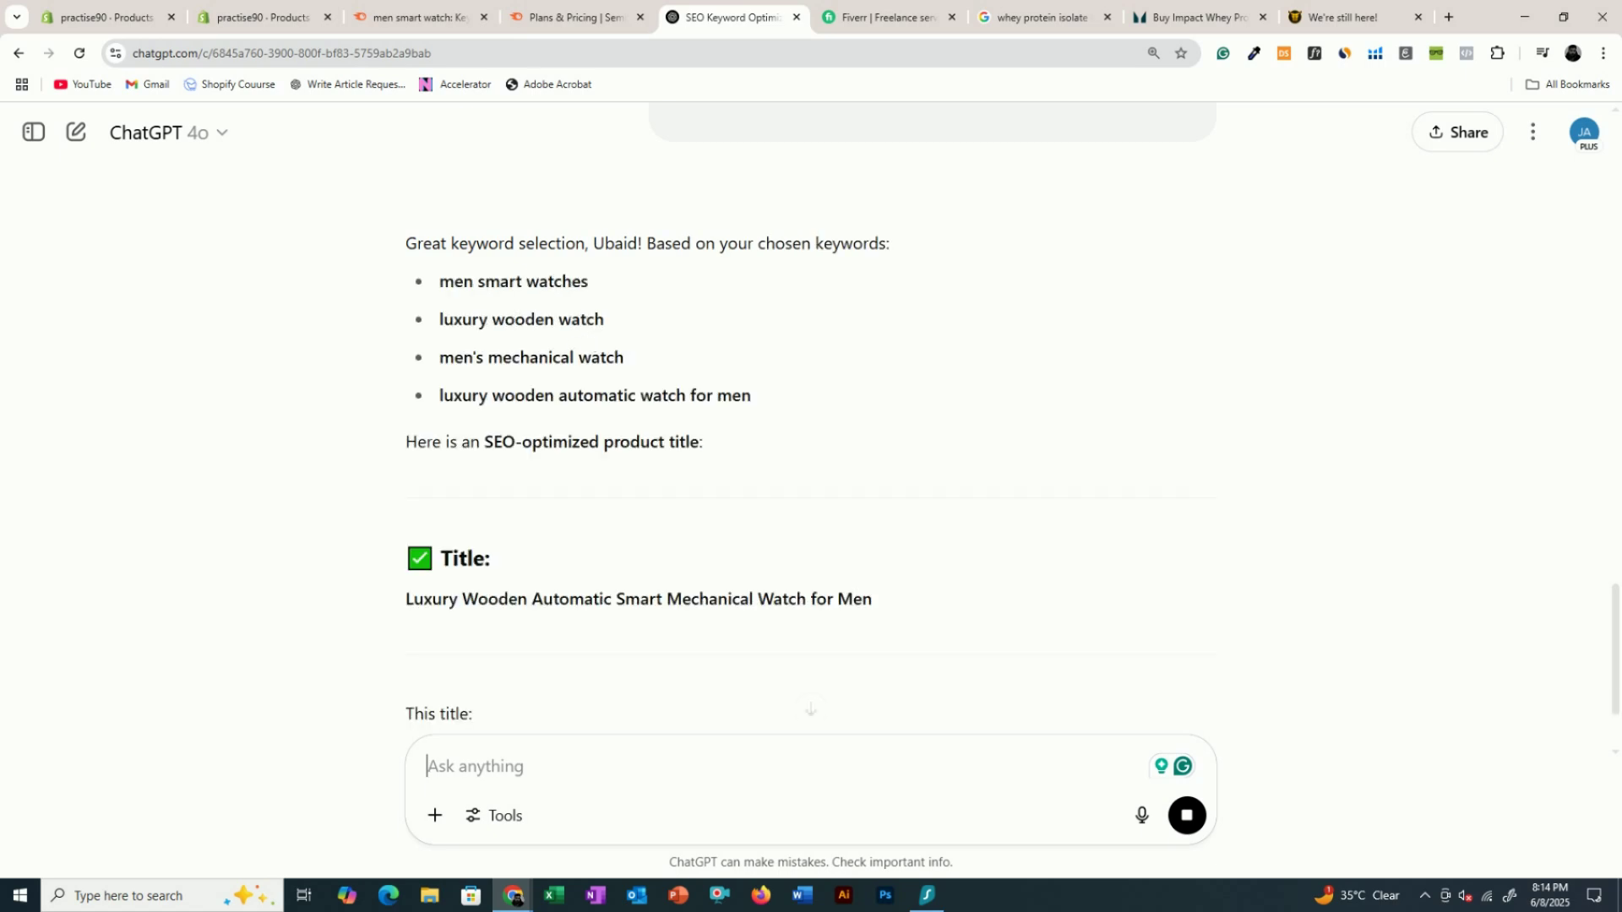
- Replace the Shopify product's title with ChatGPT's "Luxury Wooden Automatic Smart Mechanical Watch for Men" and save the product
left_click_drag(412, 447, 879, 440)
key("ctrl+c")
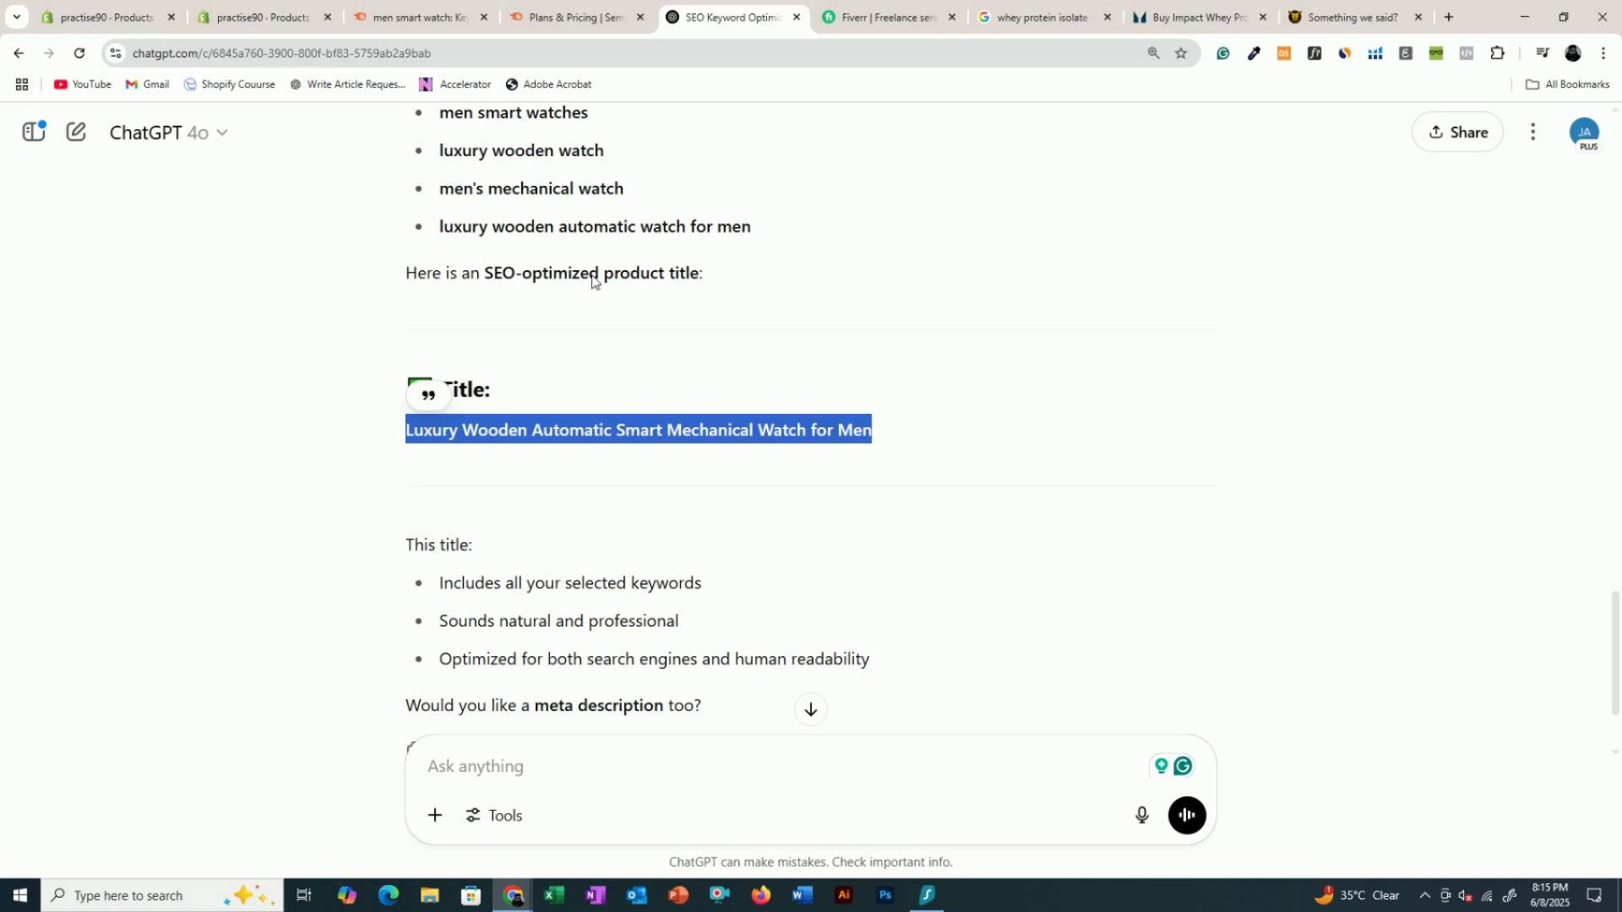
left_click(269, 18)
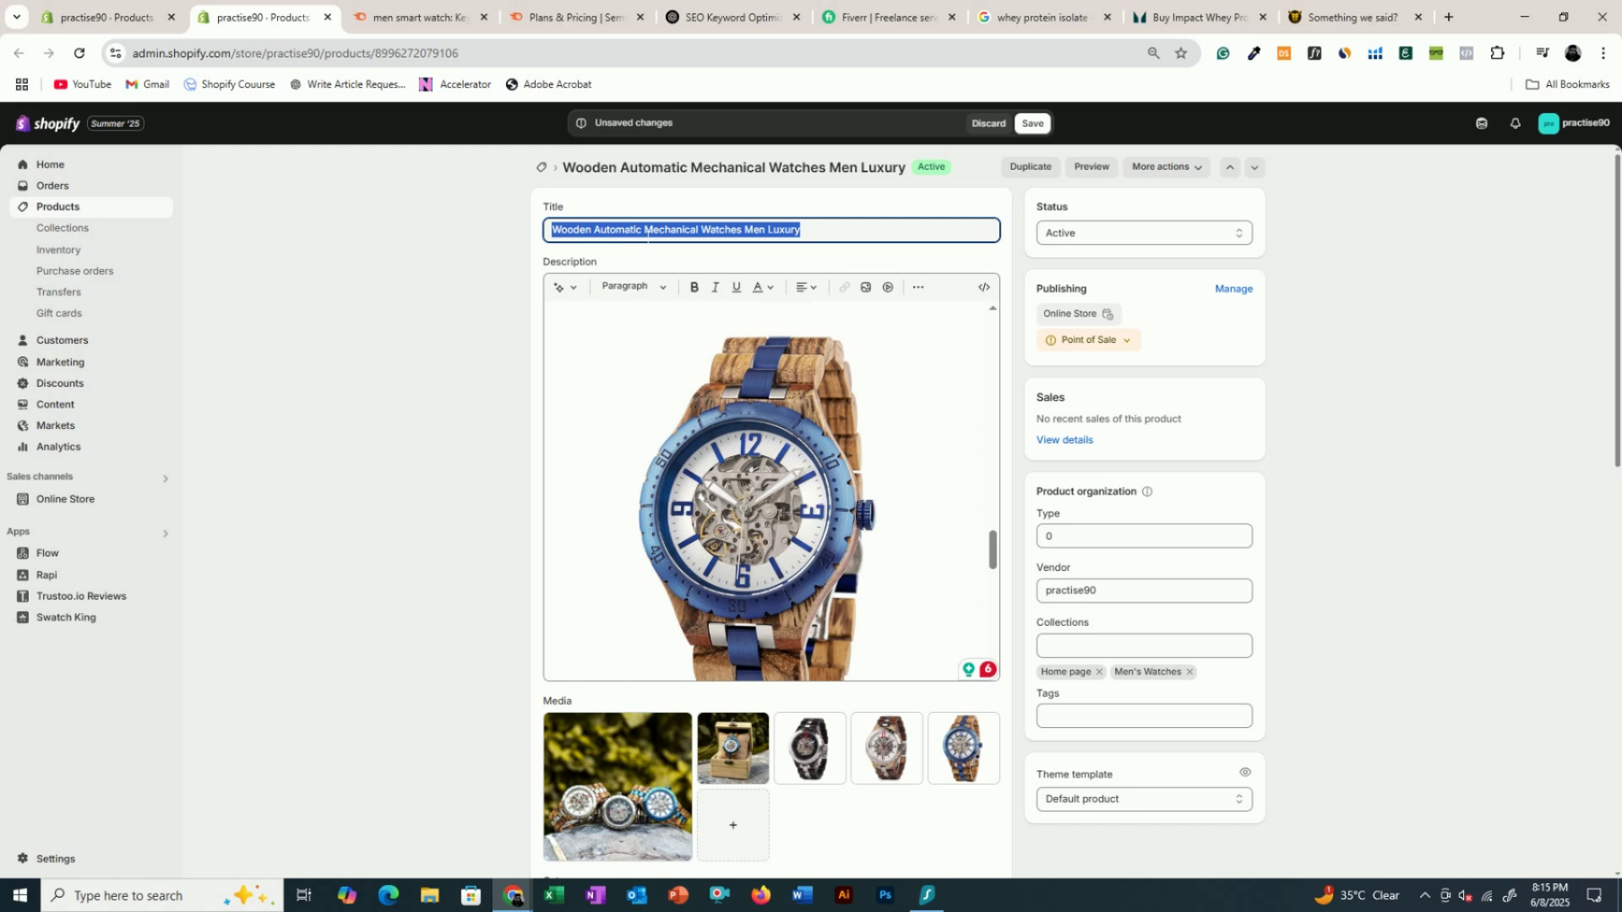
key("ctrl+v")
left_click(1029, 123)
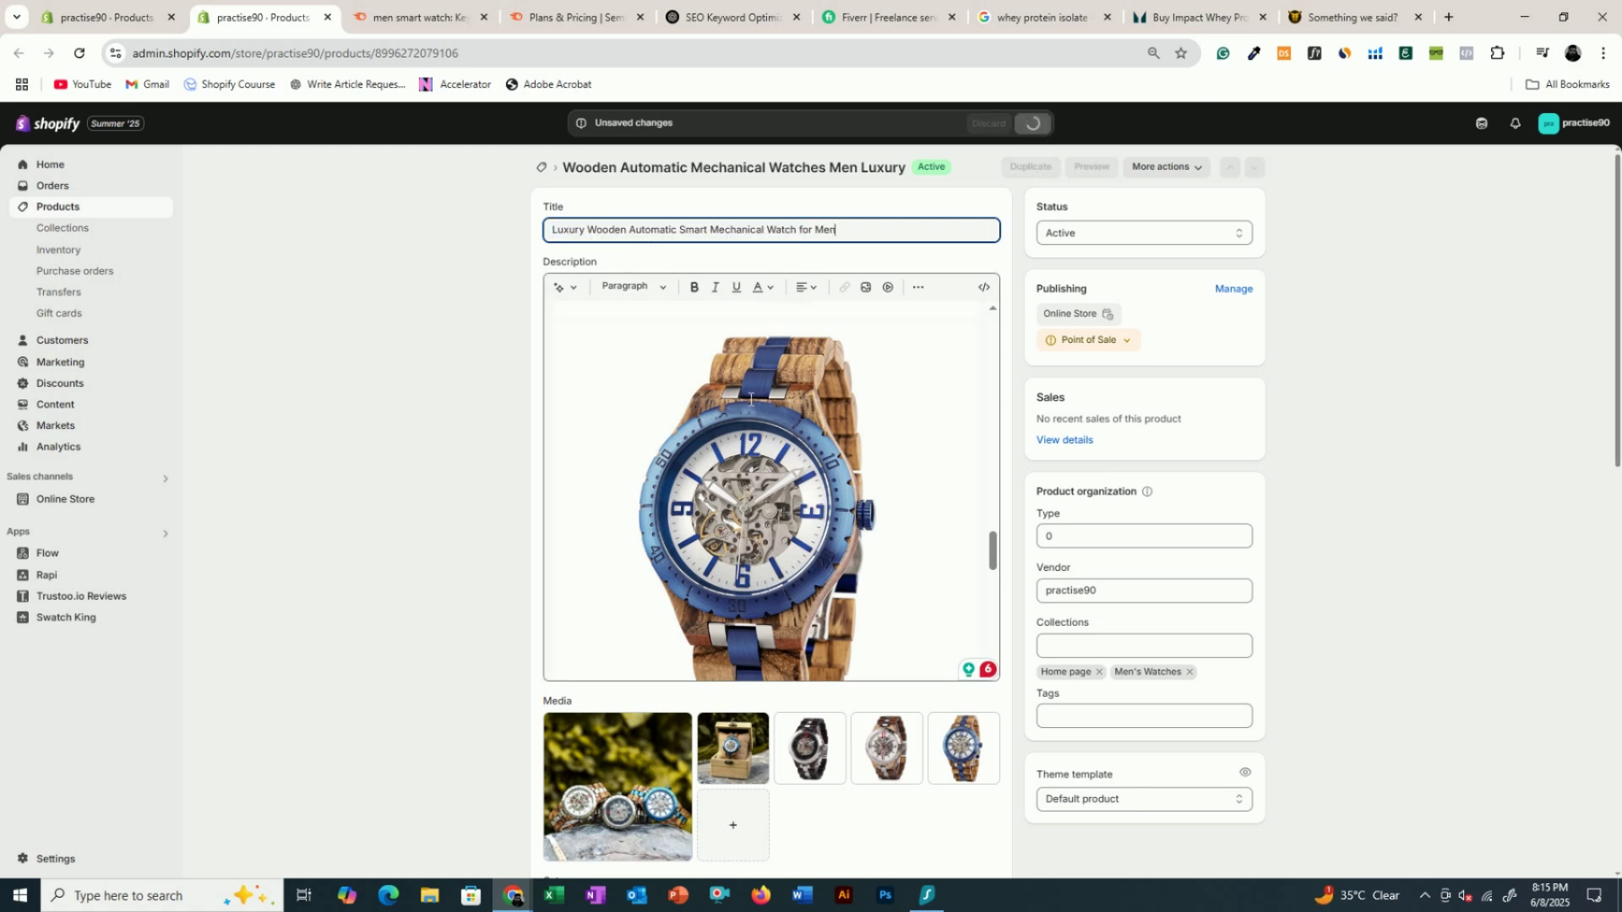
- Copy the Shopify product's description text, from "Product information" through "Watch*1", into a new ChatGPT prompt
scroll(751, 399, "down", 5)
scroll(766, 490, "up", 10)
scroll(765, 490, "up", 3)
left_click_drag(594, 576, 560, 344)
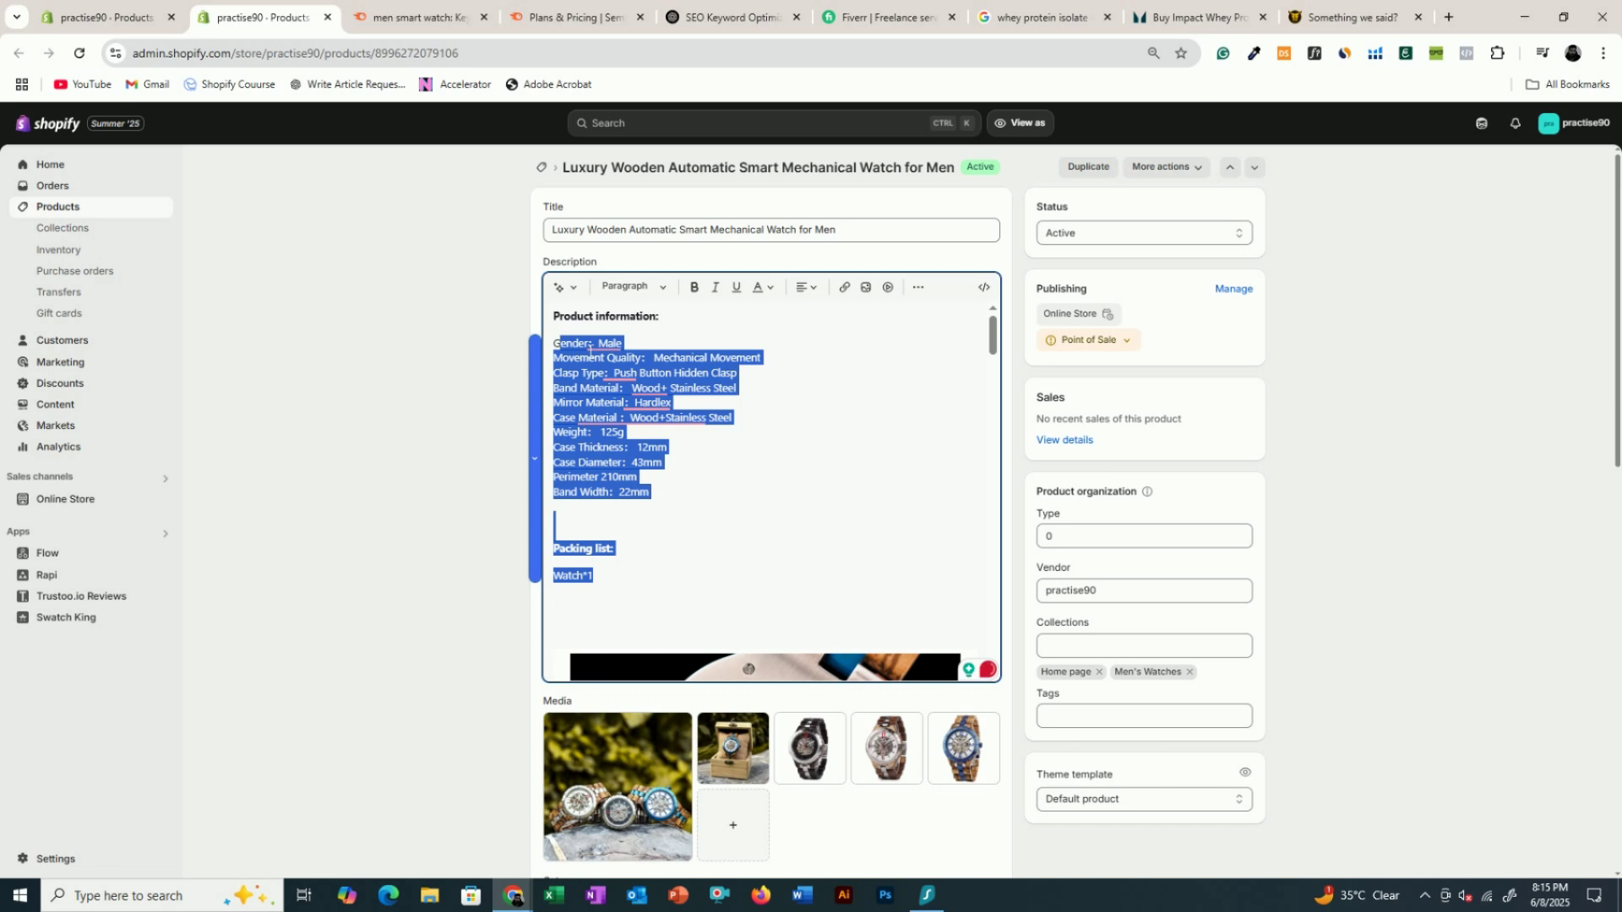
left_click_drag(594, 575, 554, 316)
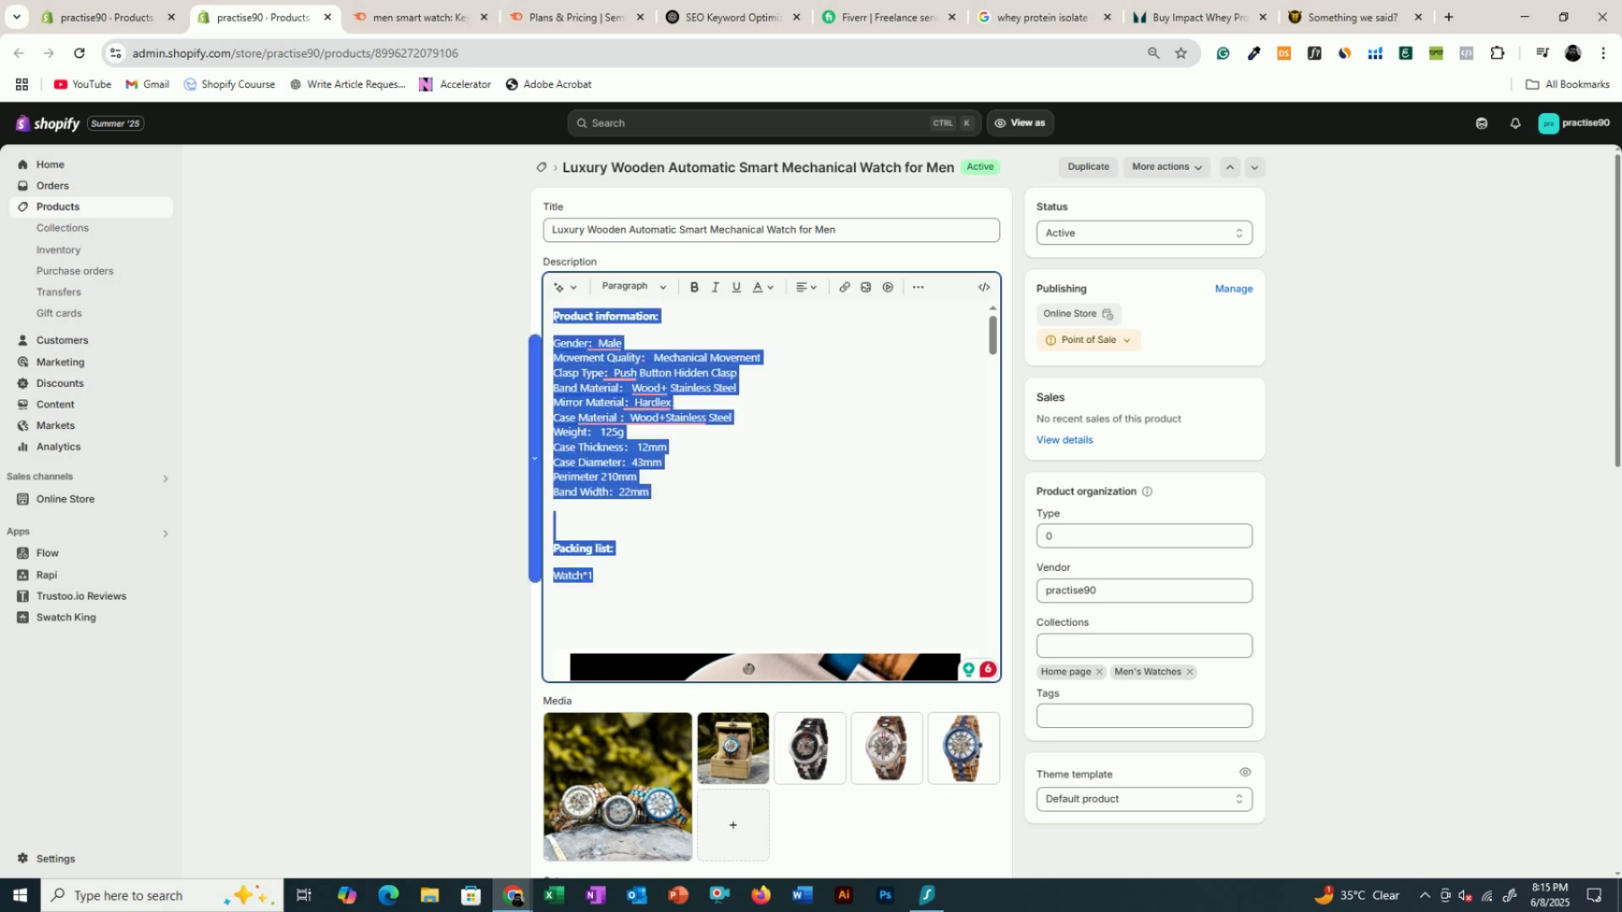
left_click(728, 17)
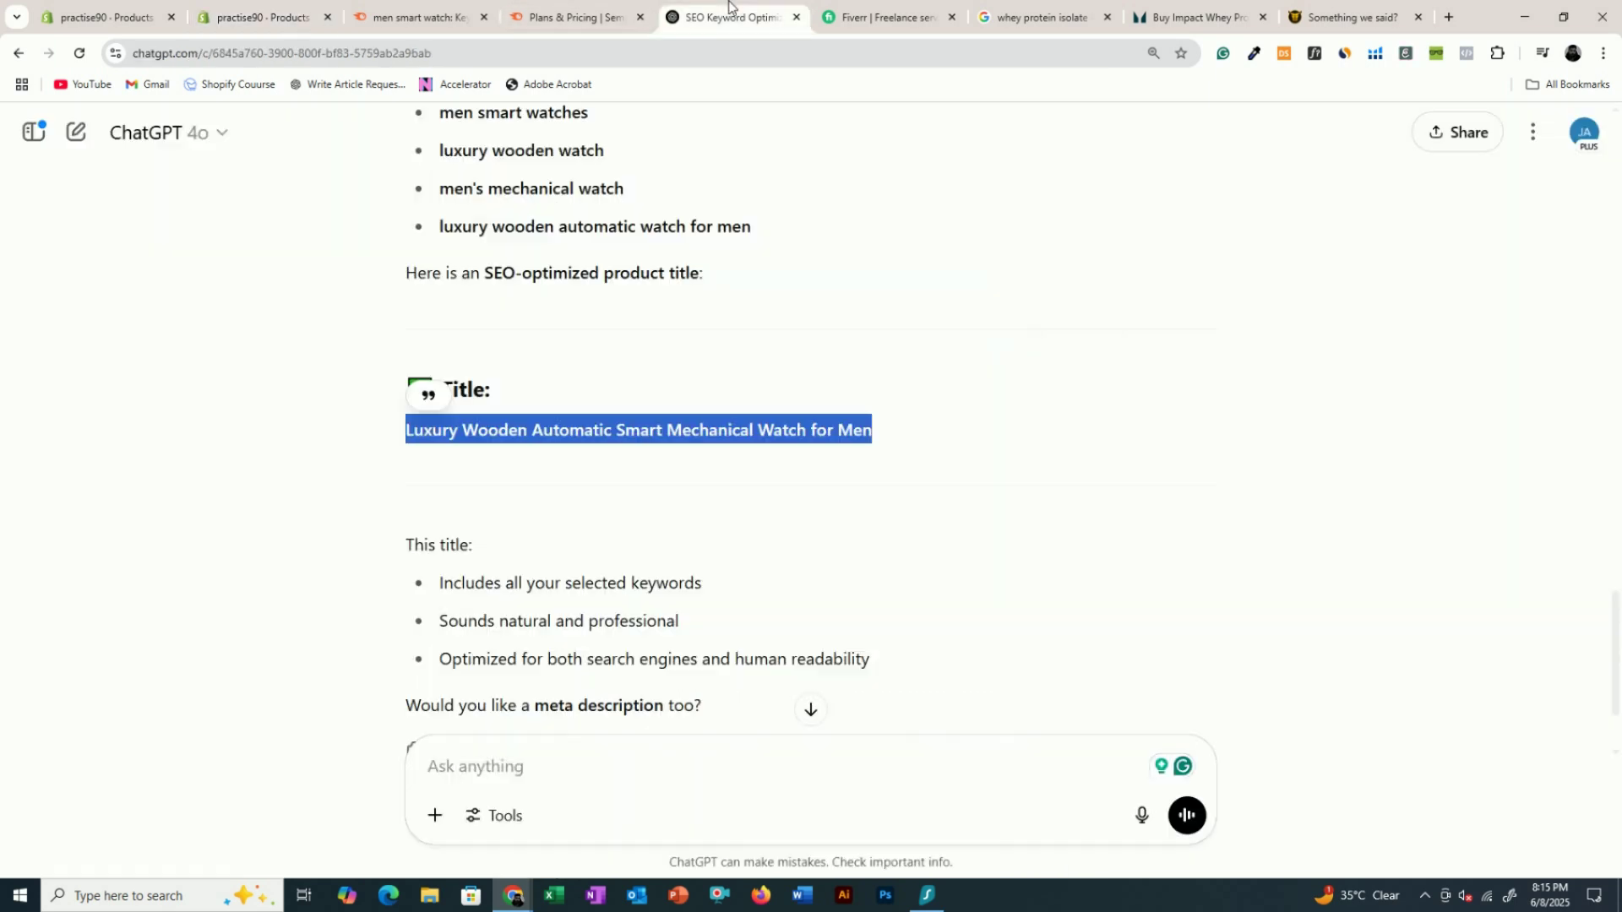
key("ctrl+v")
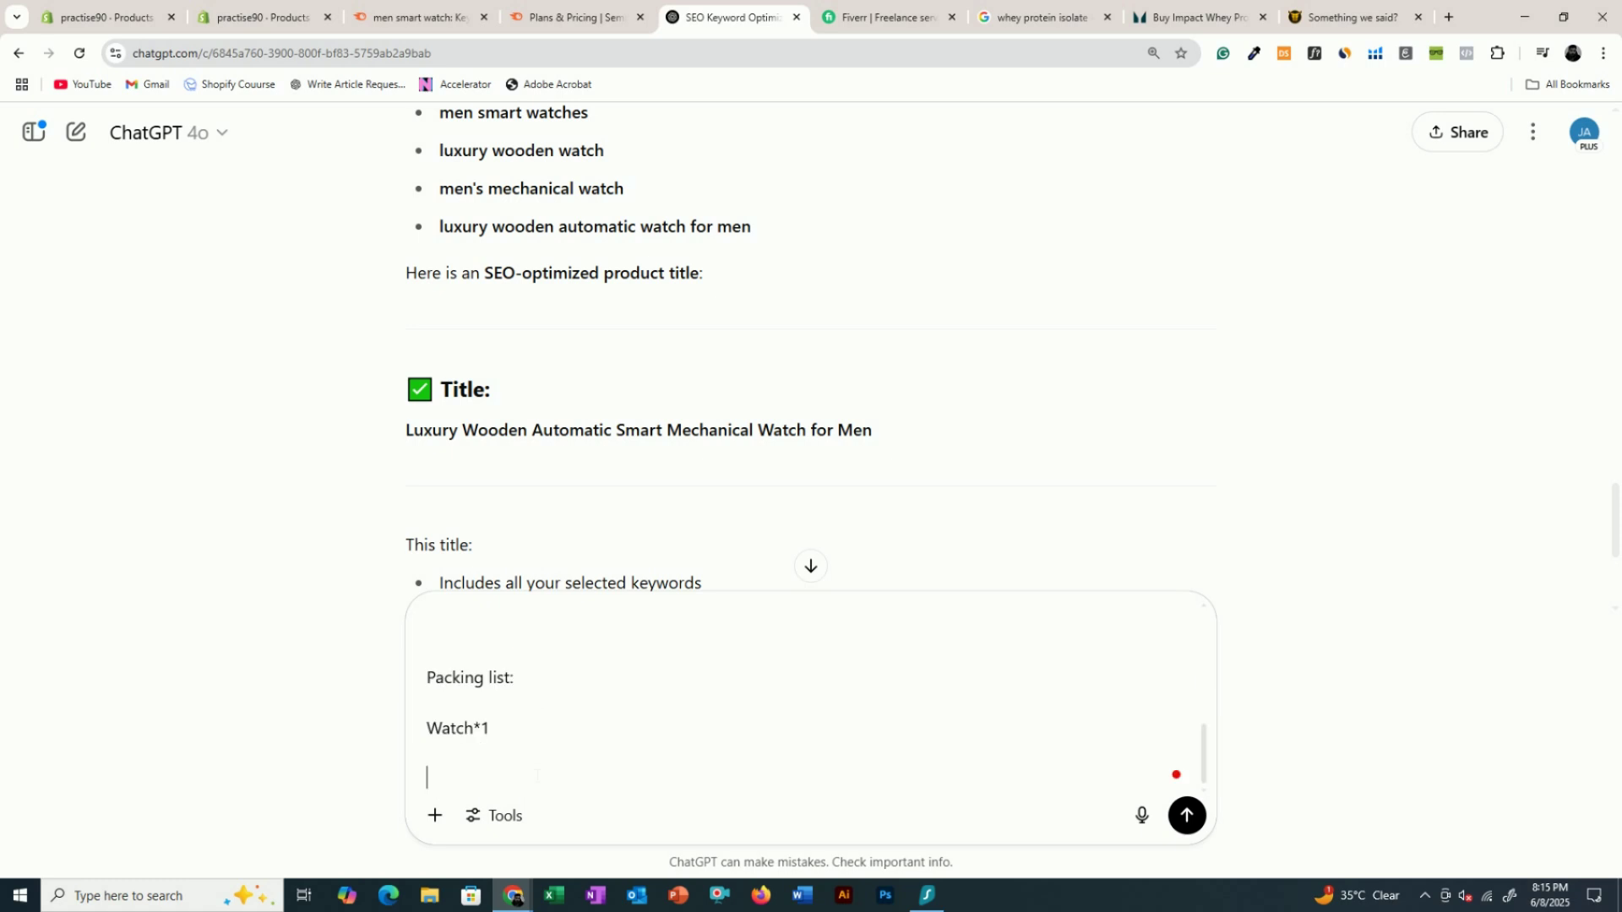
- Below the copied text, write "this is the description from the dropshipping supplier and based on it please give me the description"
type("this is the")
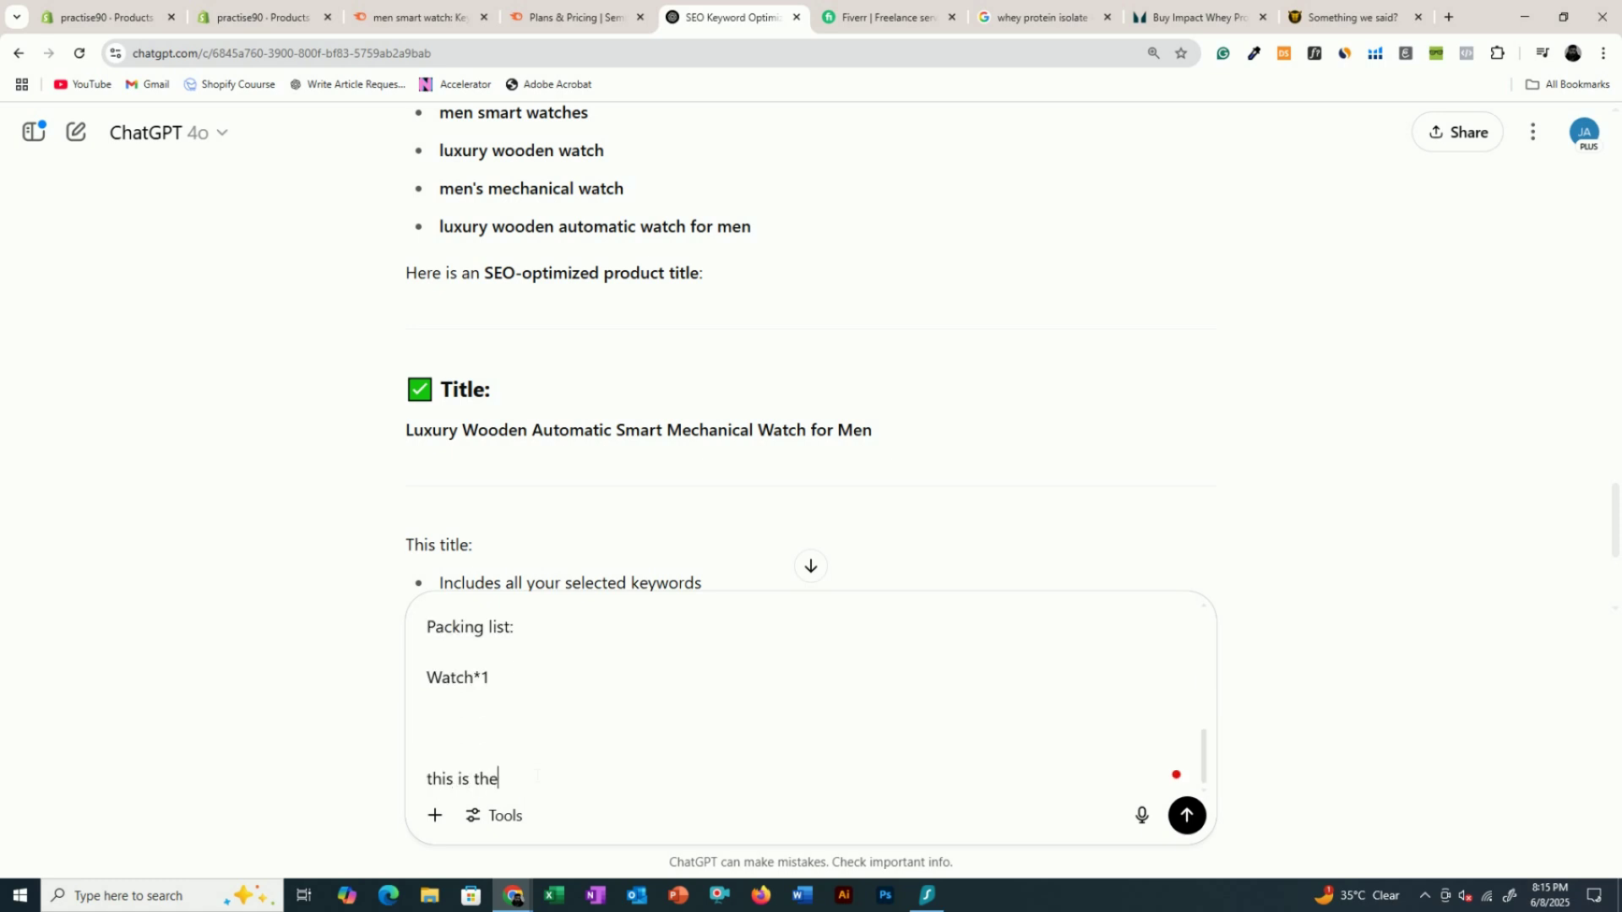
type(" description from the dropshipping ")
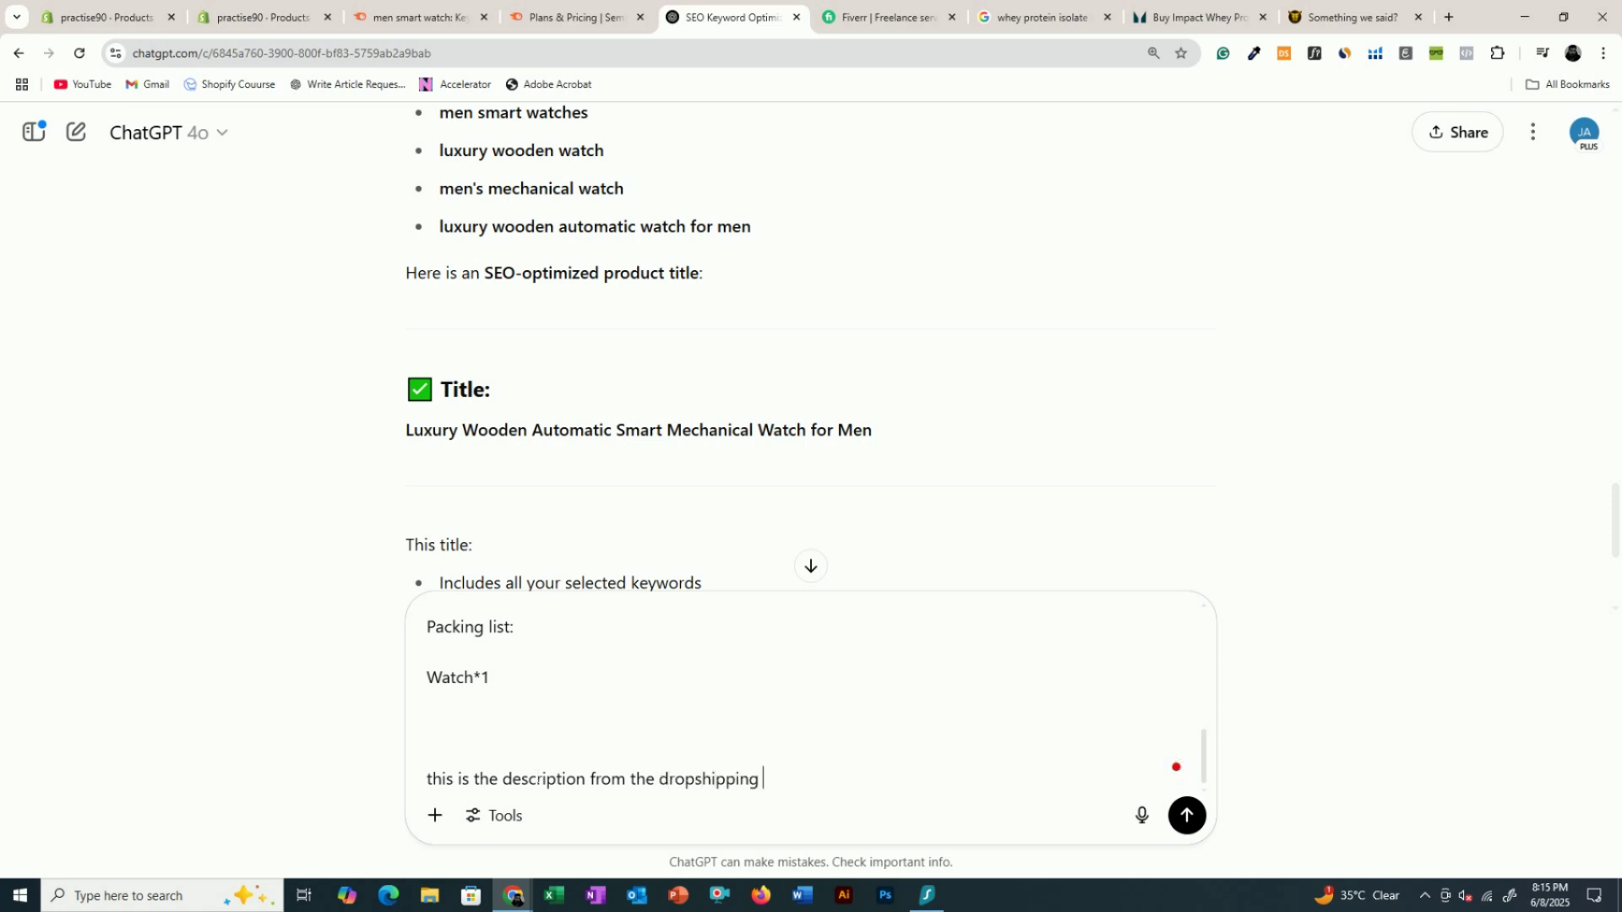
type("supplier and based on it please ")
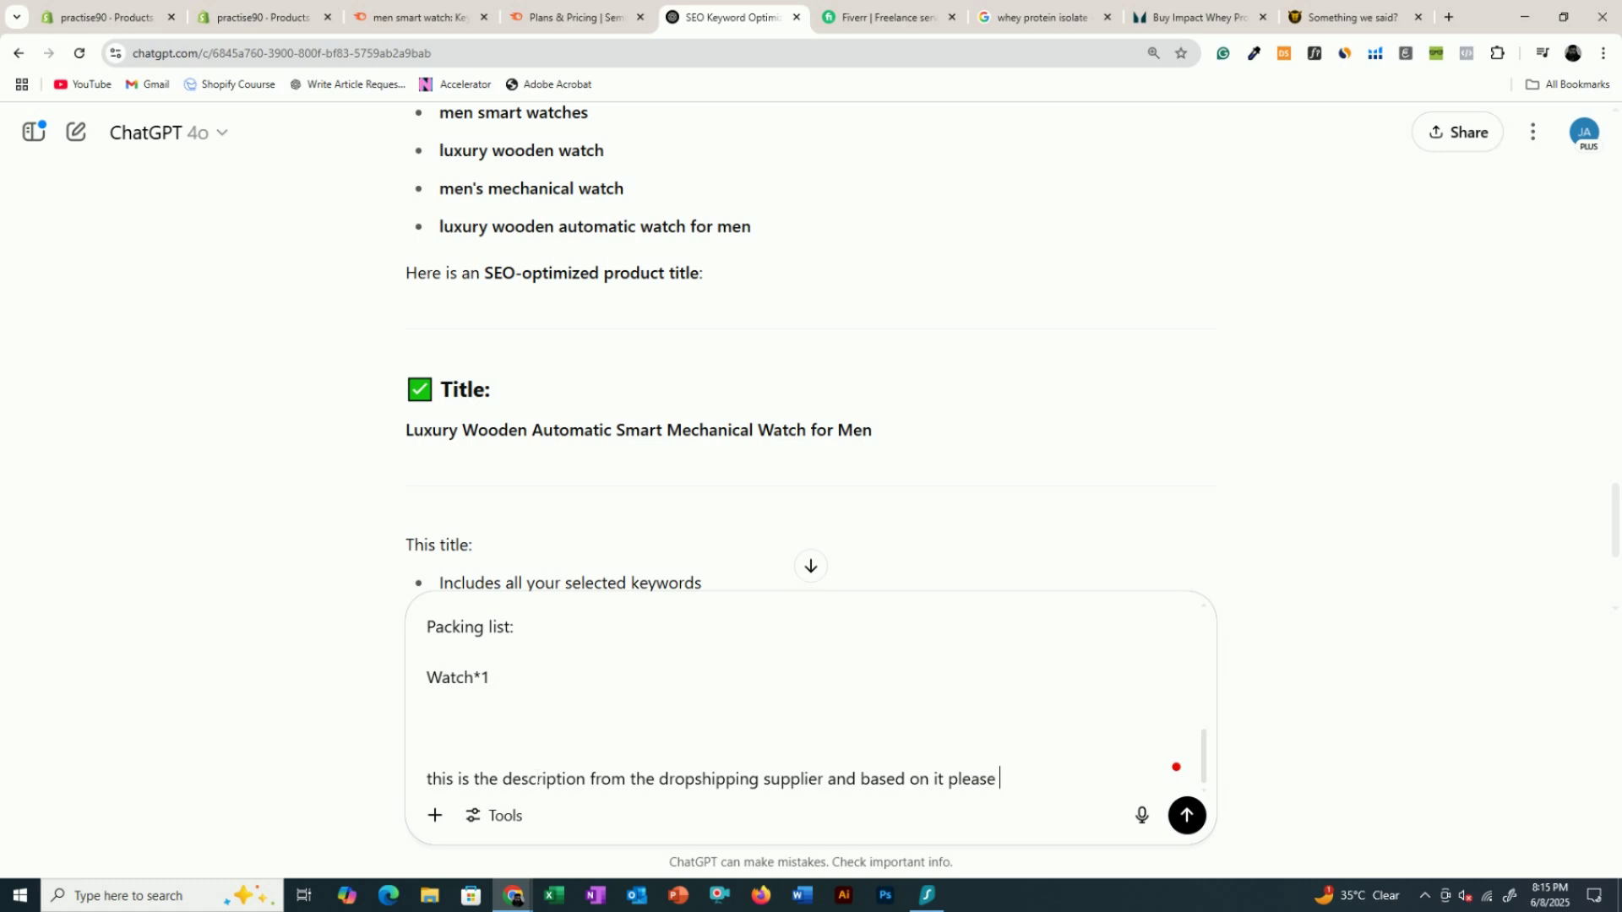
type("give me the description")
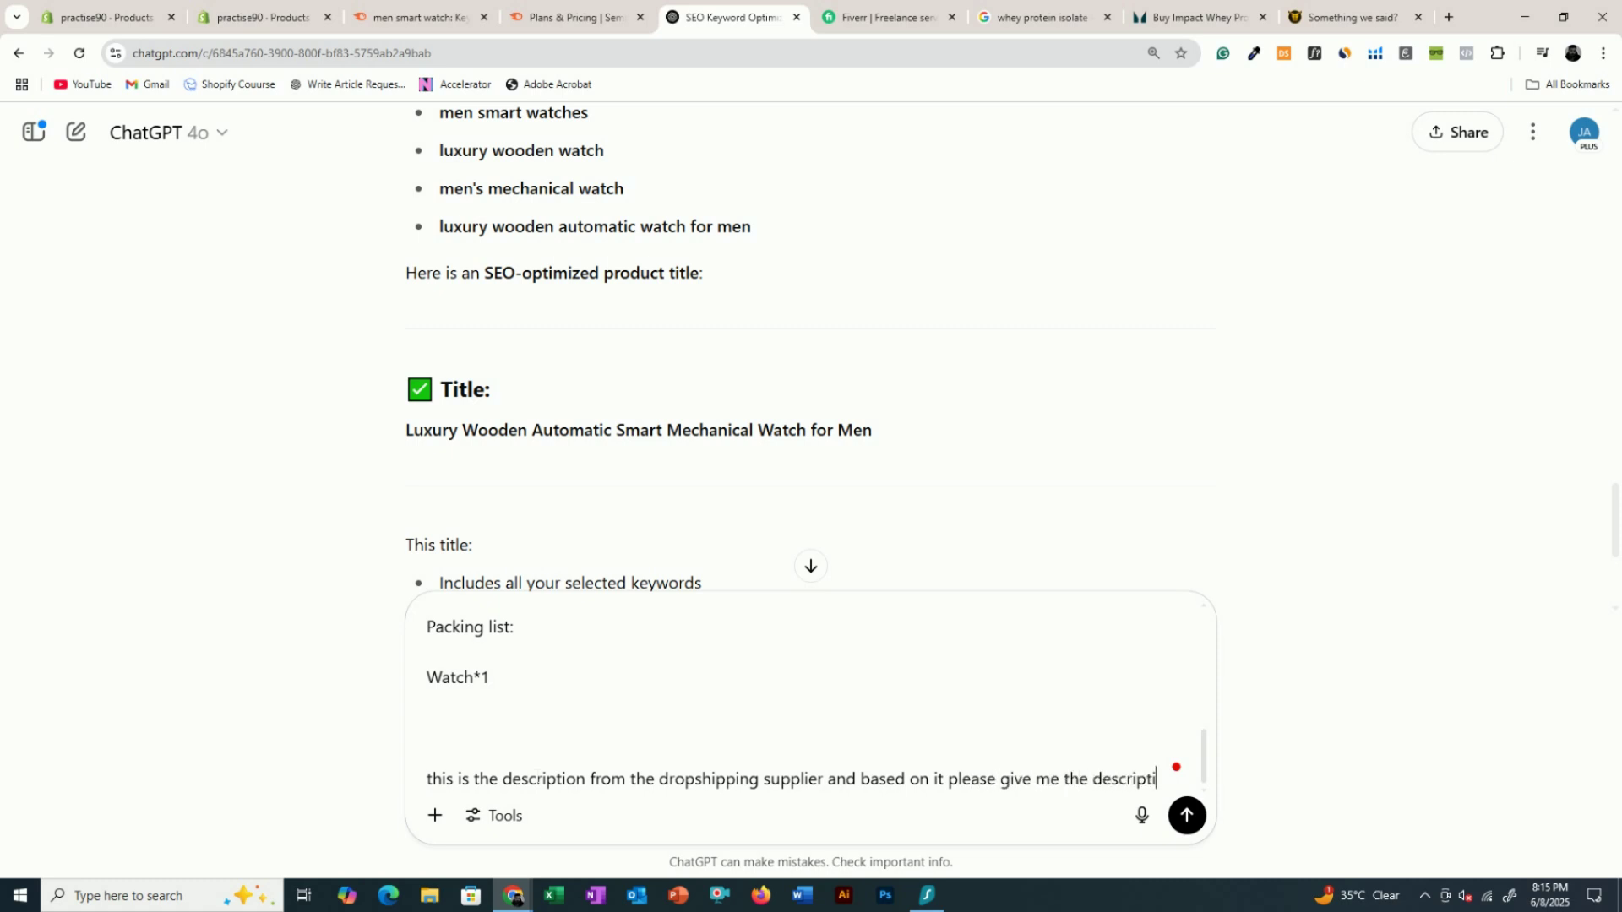
key("shift+Return")
- Continue the prompt with "You use the above" and copy the LSI keywords "wood wristwatch men", "skeleton wood watch" and "handmade wooden timepiece"
type("You c")
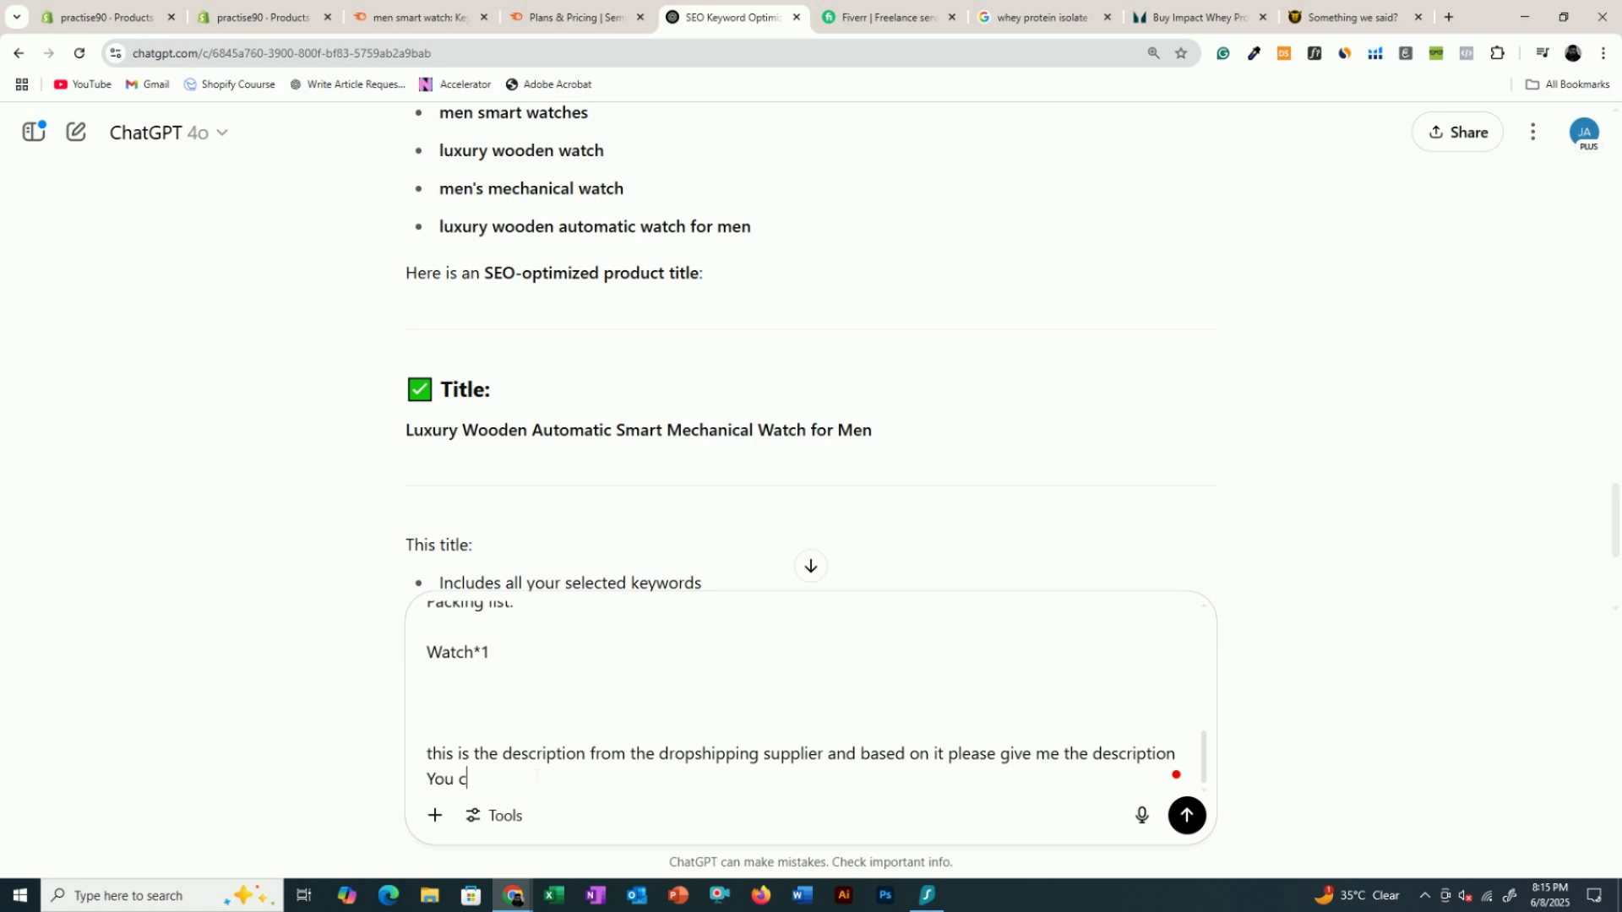
type("ase the above")
scroll(496, 478, "down", 3)
scroll(462, 361, "up", 10)
scroll(461, 355, "up", 8)
scroll(461, 354, "down", 4)
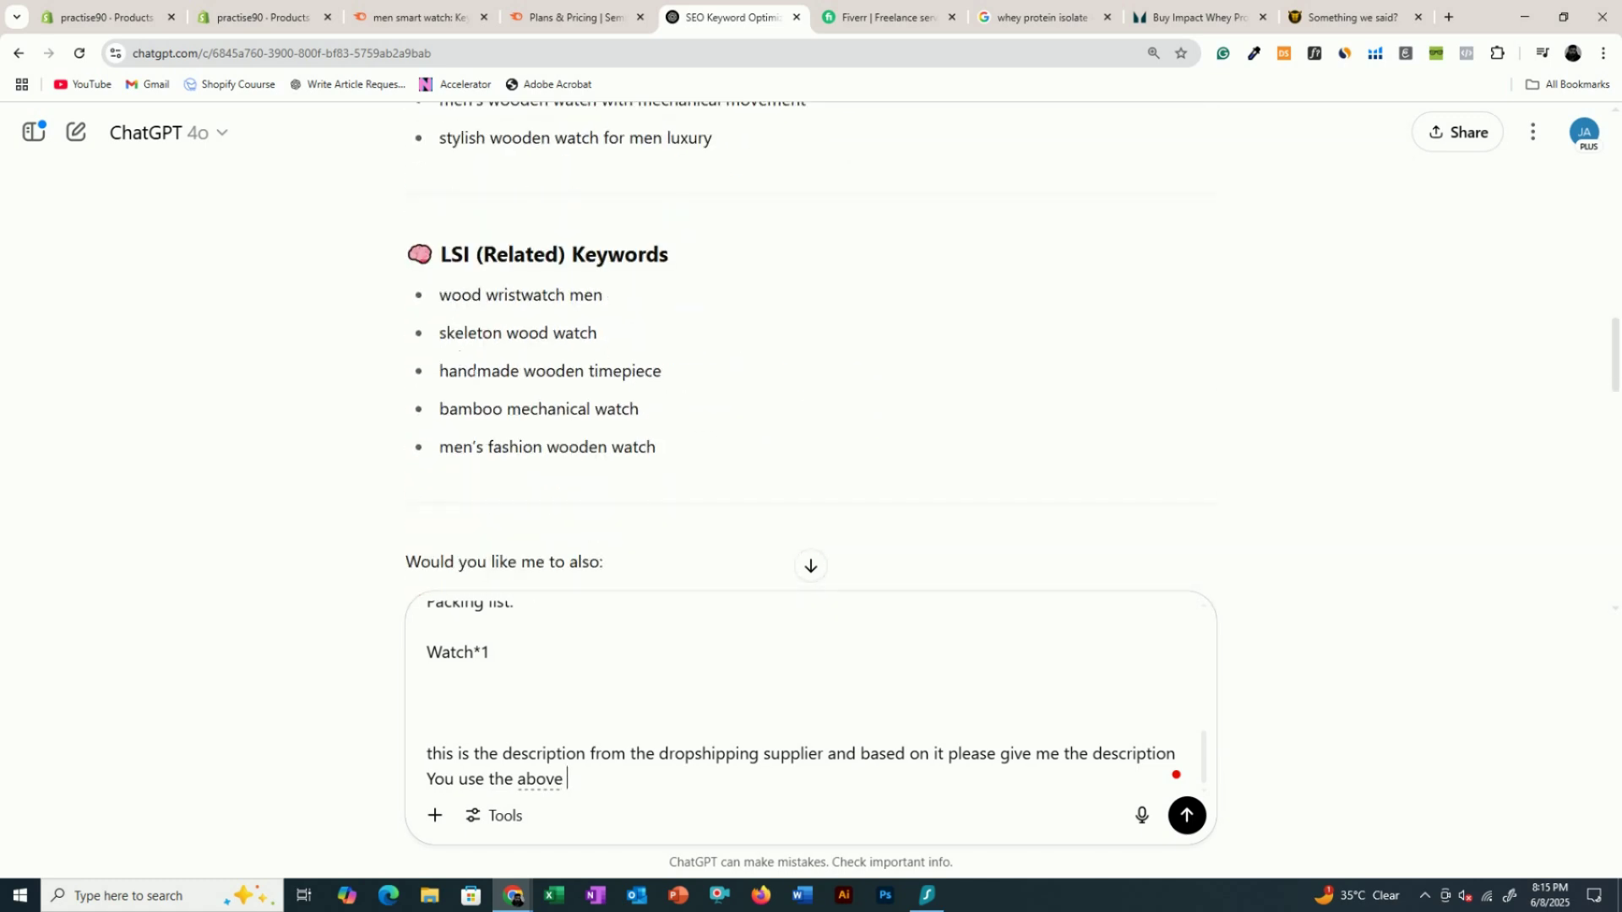
left_click_drag(441, 295, 713, 377)
key("ctrl+c")
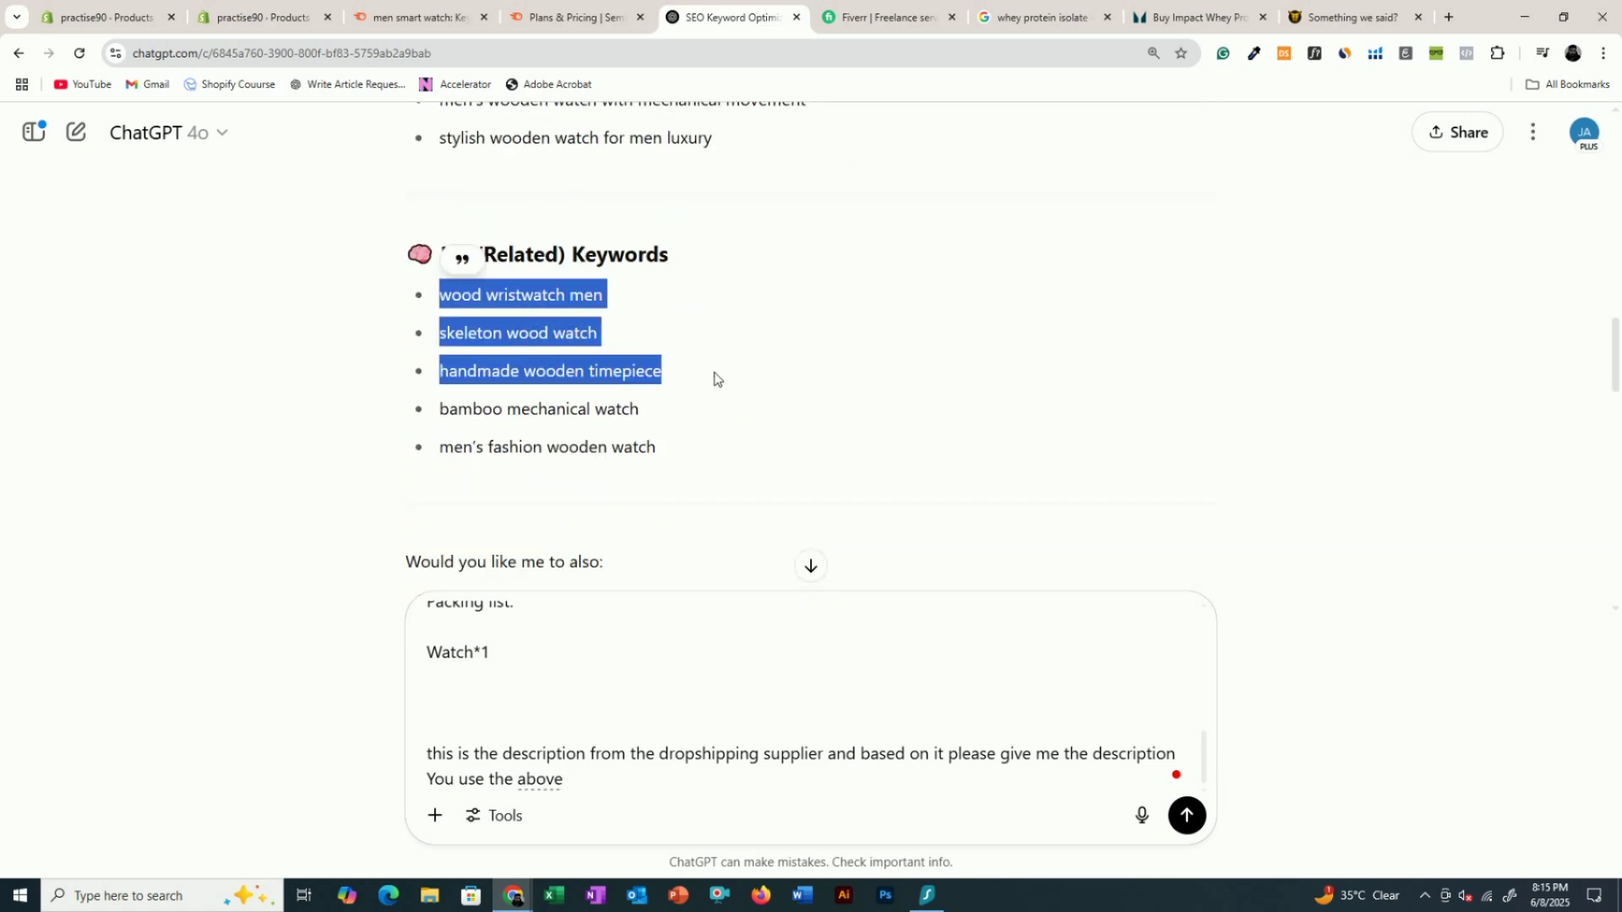
- Complete the prompt with "keywords and also use some of the LSI keywords which are only the below three keywords", add the copied keywords and send
scroll(713, 377, "down", 1)
scroll(811, 355, "down", 4)
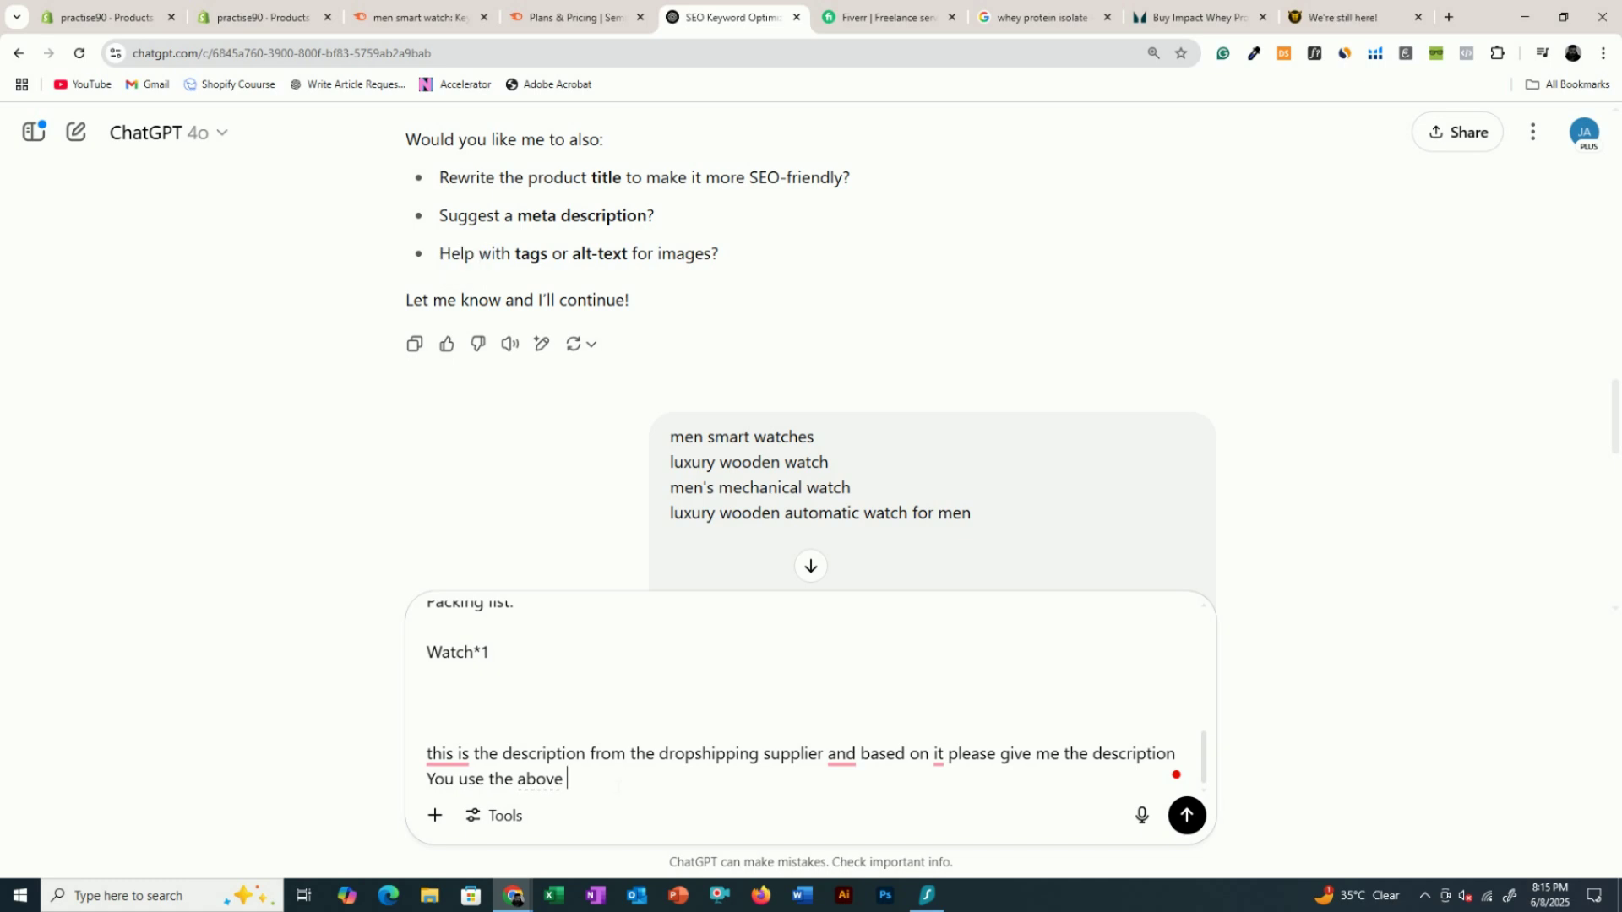
type("keywords and also use to")
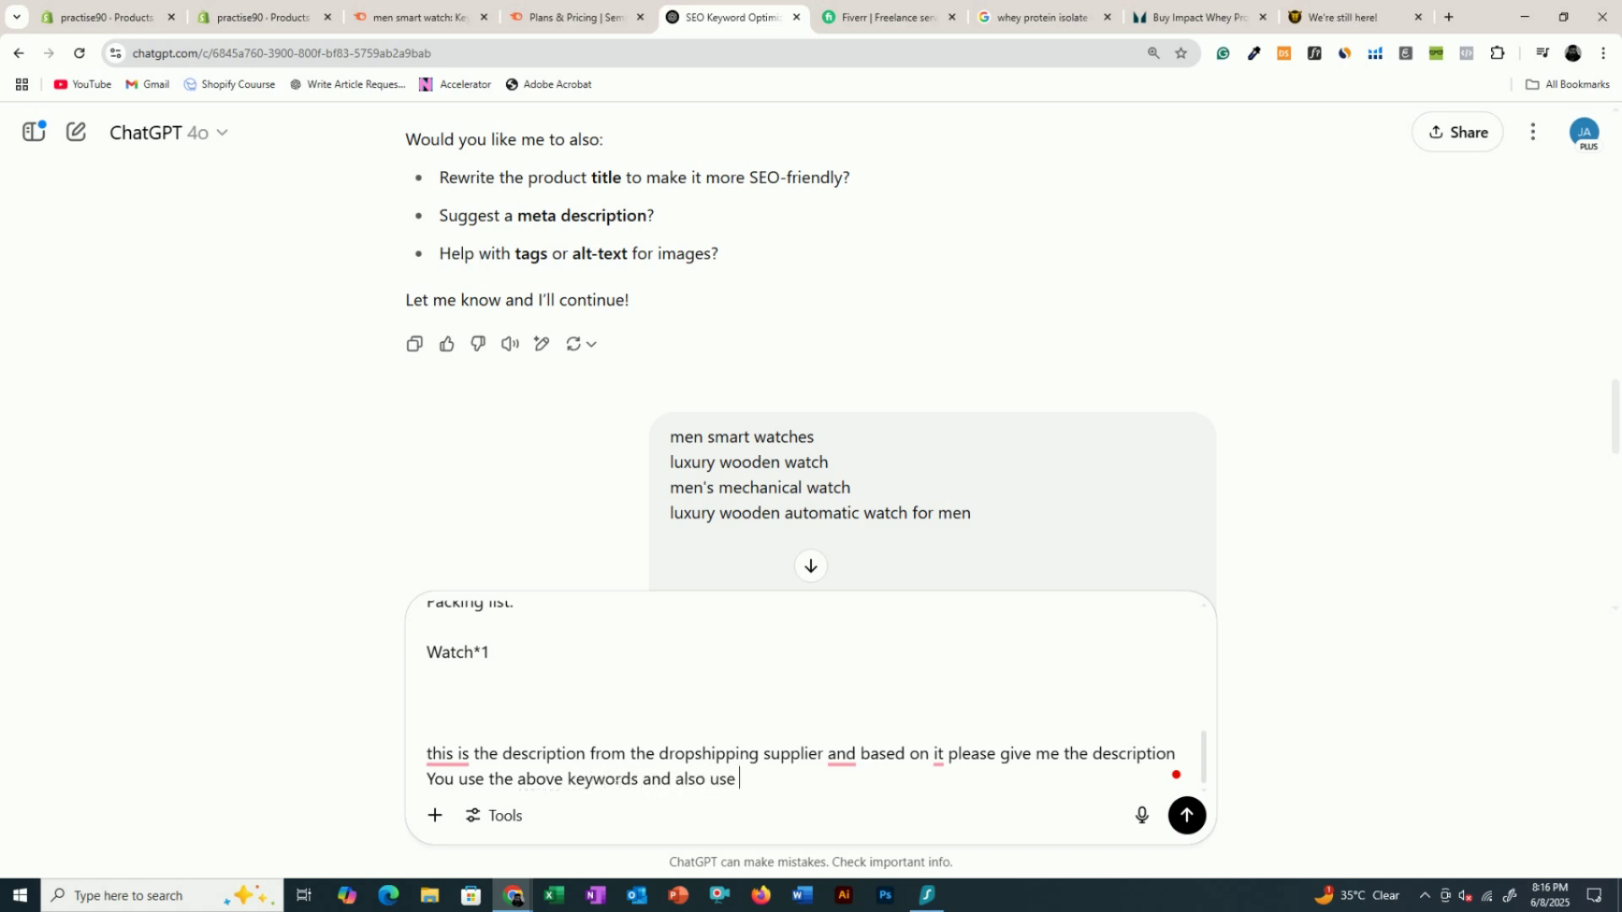
key("BackSpace")
key("BackSpace")
type("some of the LSI key")
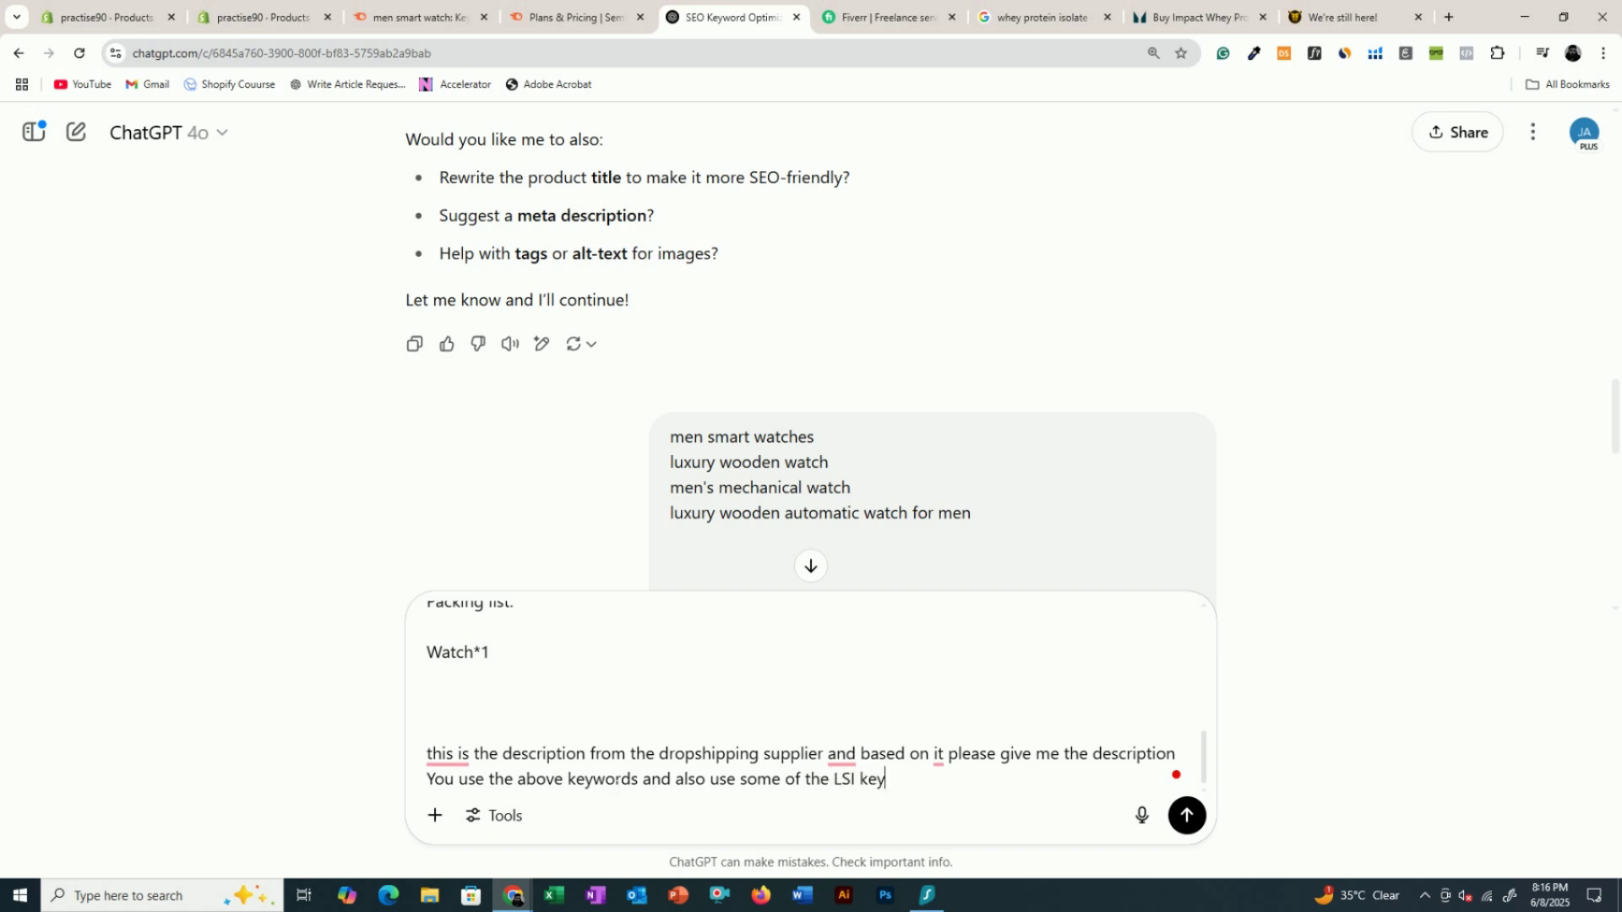
type("words which are only the ")
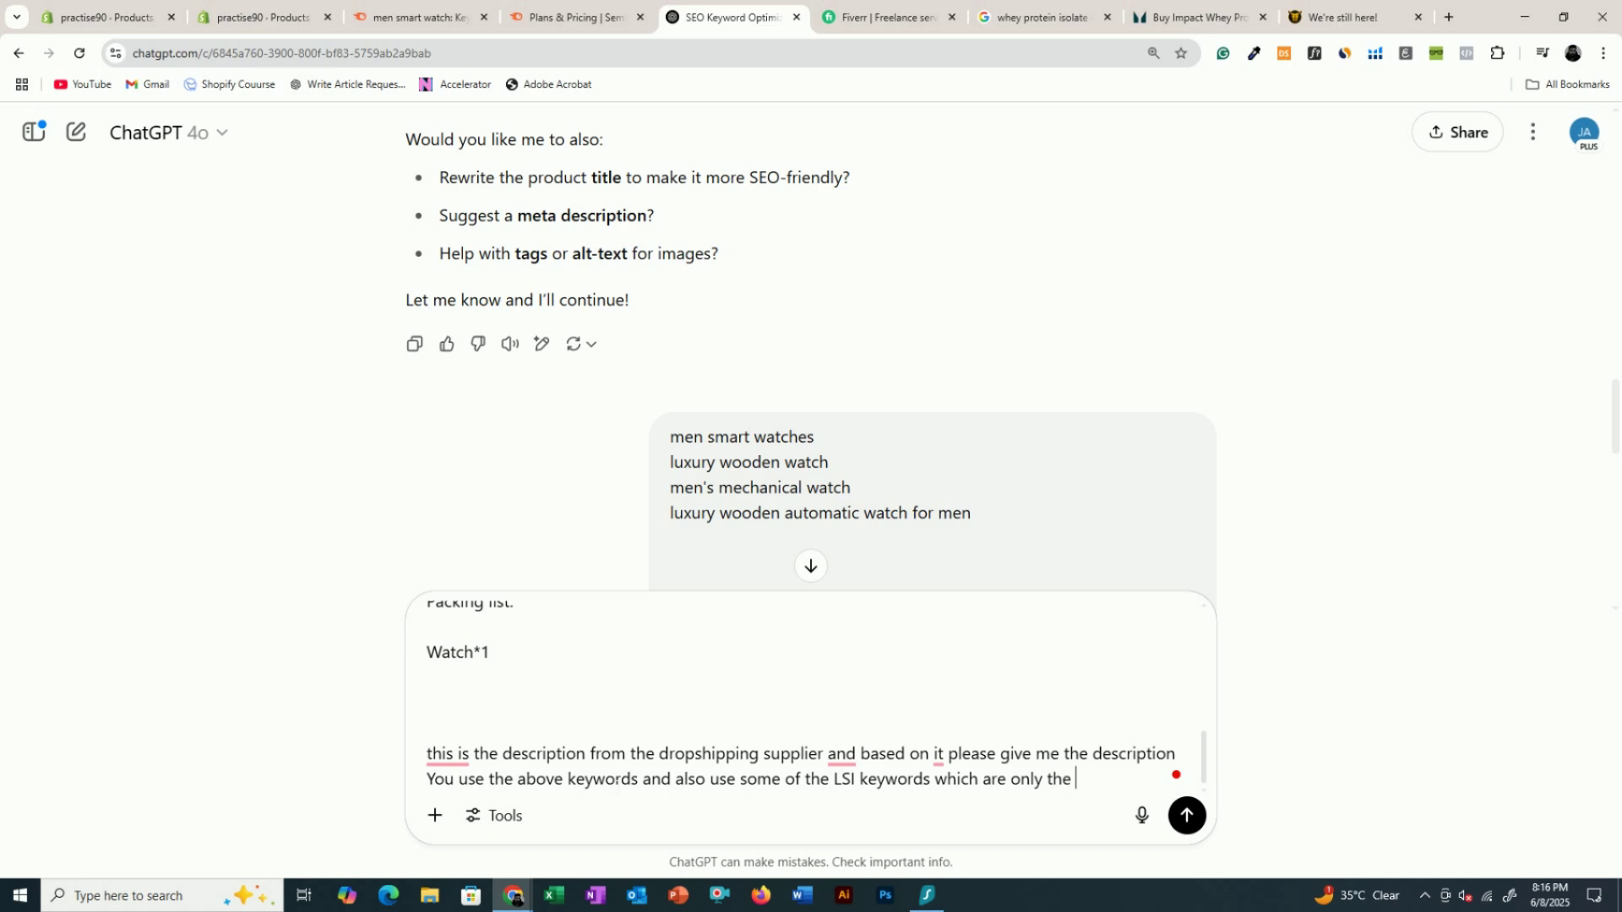
type("below three keywords")
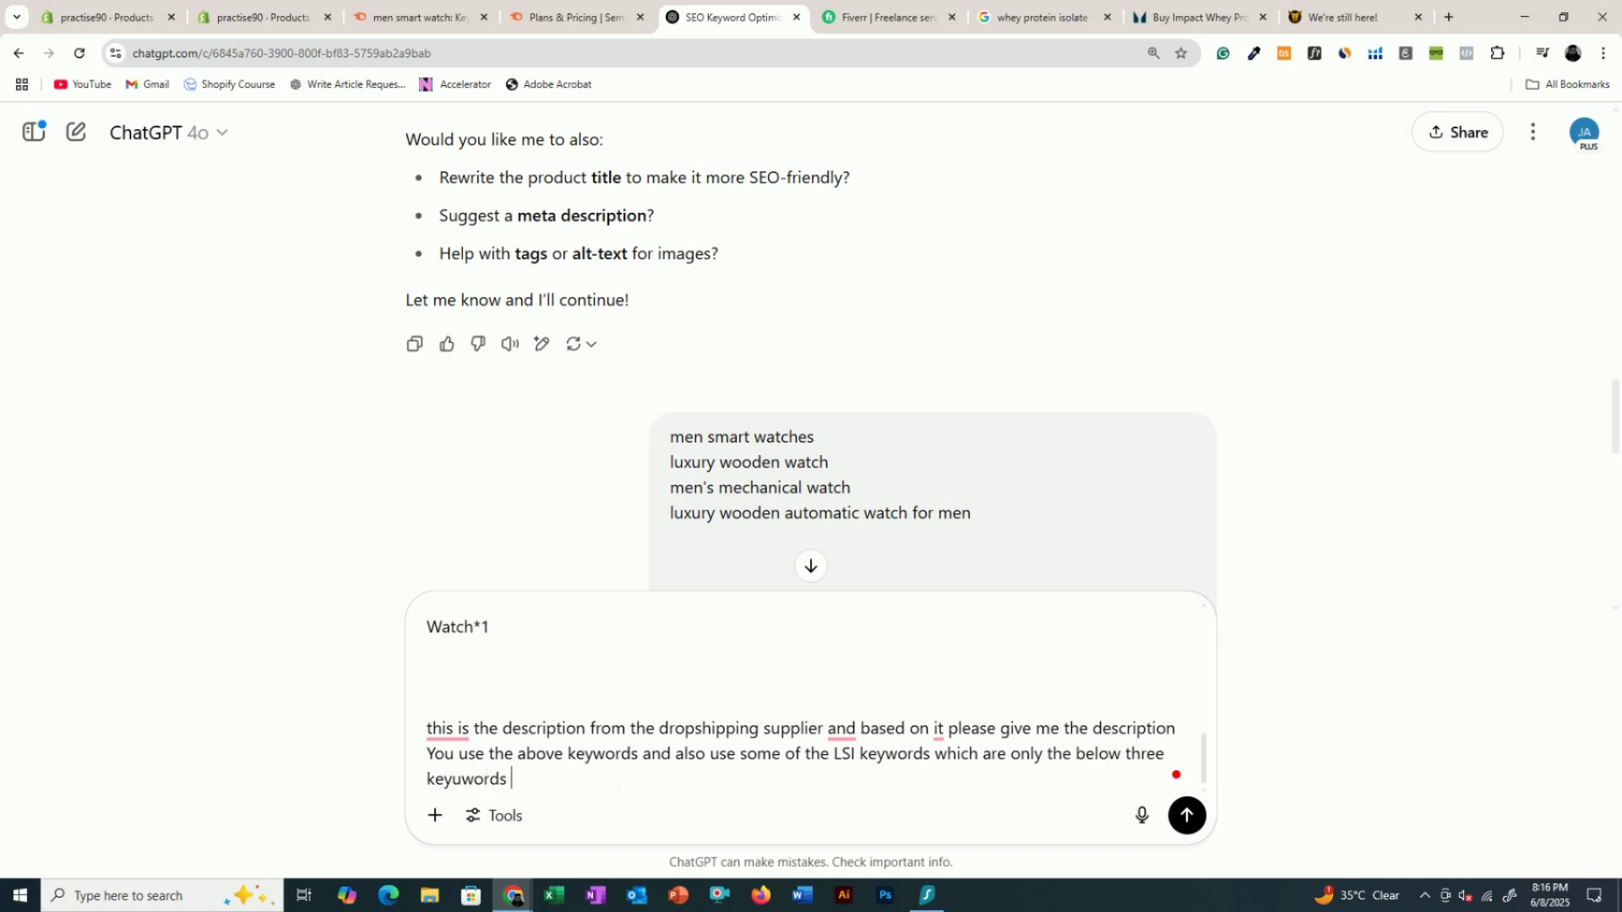
key("shift+Return")
key("ctrl+v")
key("Return")
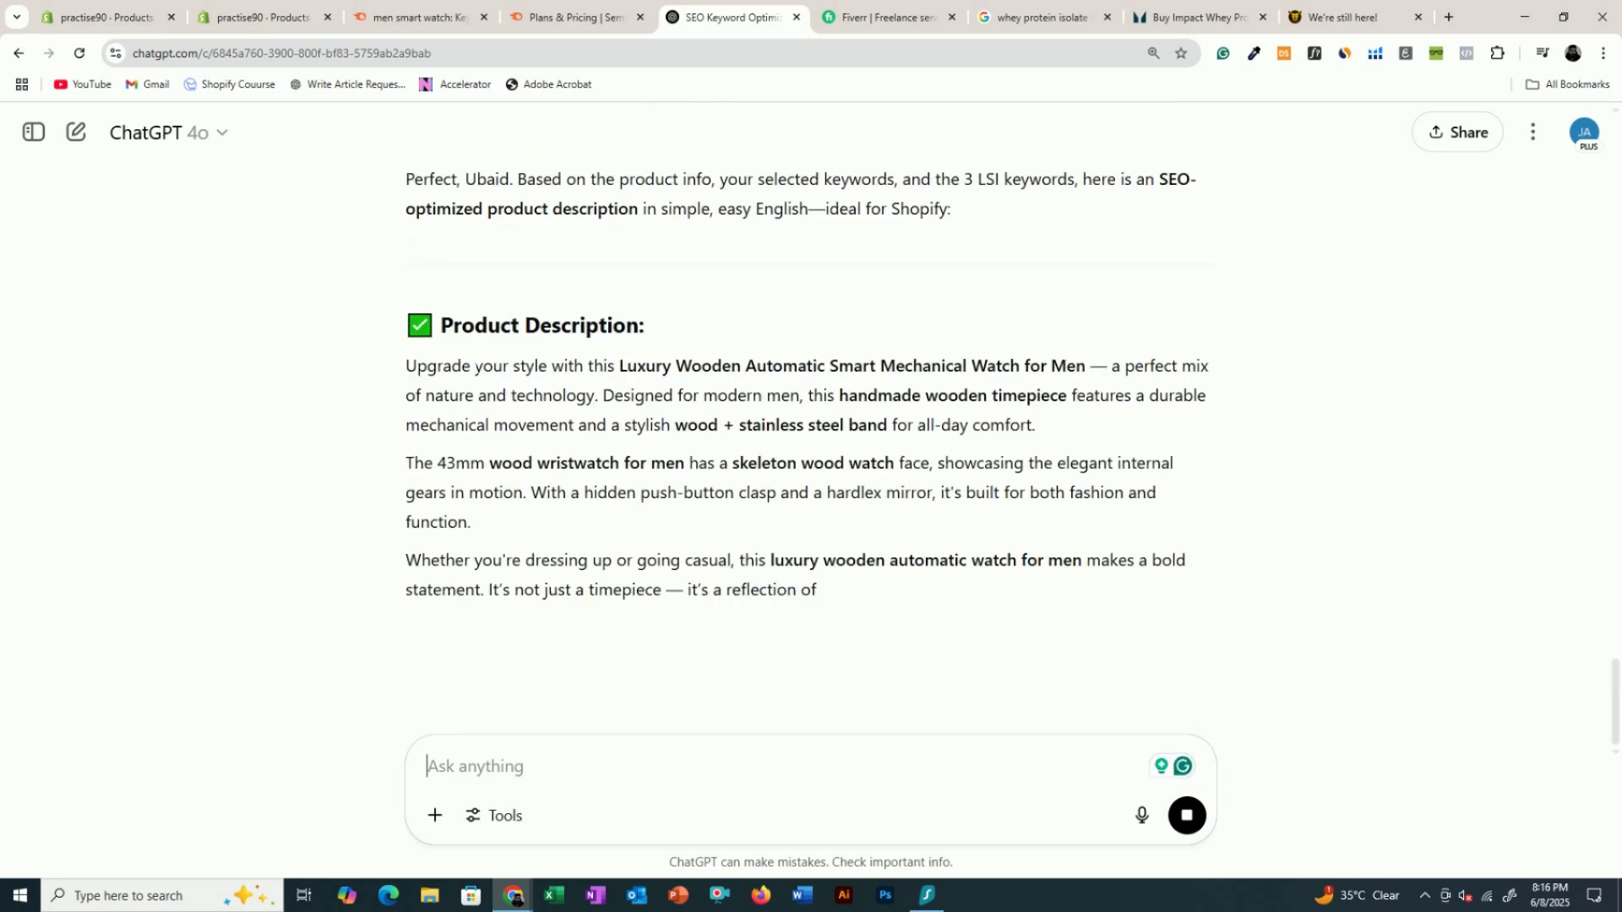
- Replace the supplier text in the Shopify product's description with the three paragraphs of ChatGPT's product description, keeping the images
left_click_drag(405, 365, 1103, 596)
key("ctrl+c")
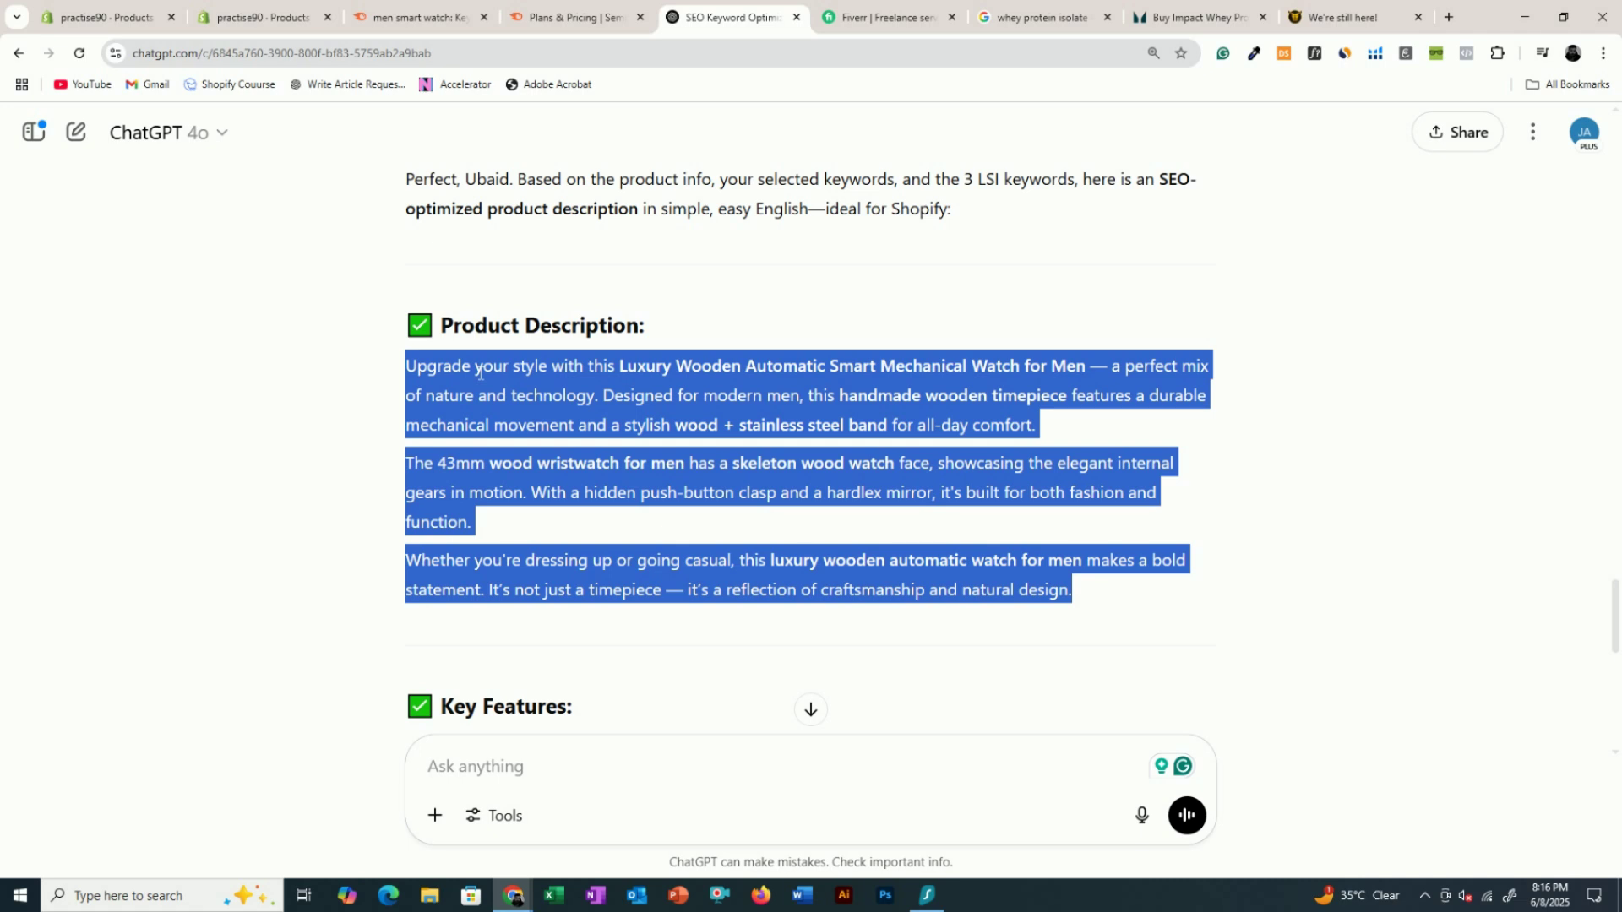
scroll(507, 338, "down", 3)
scroll(545, 262, "down", 3)
scroll(532, 445, "up", 6)
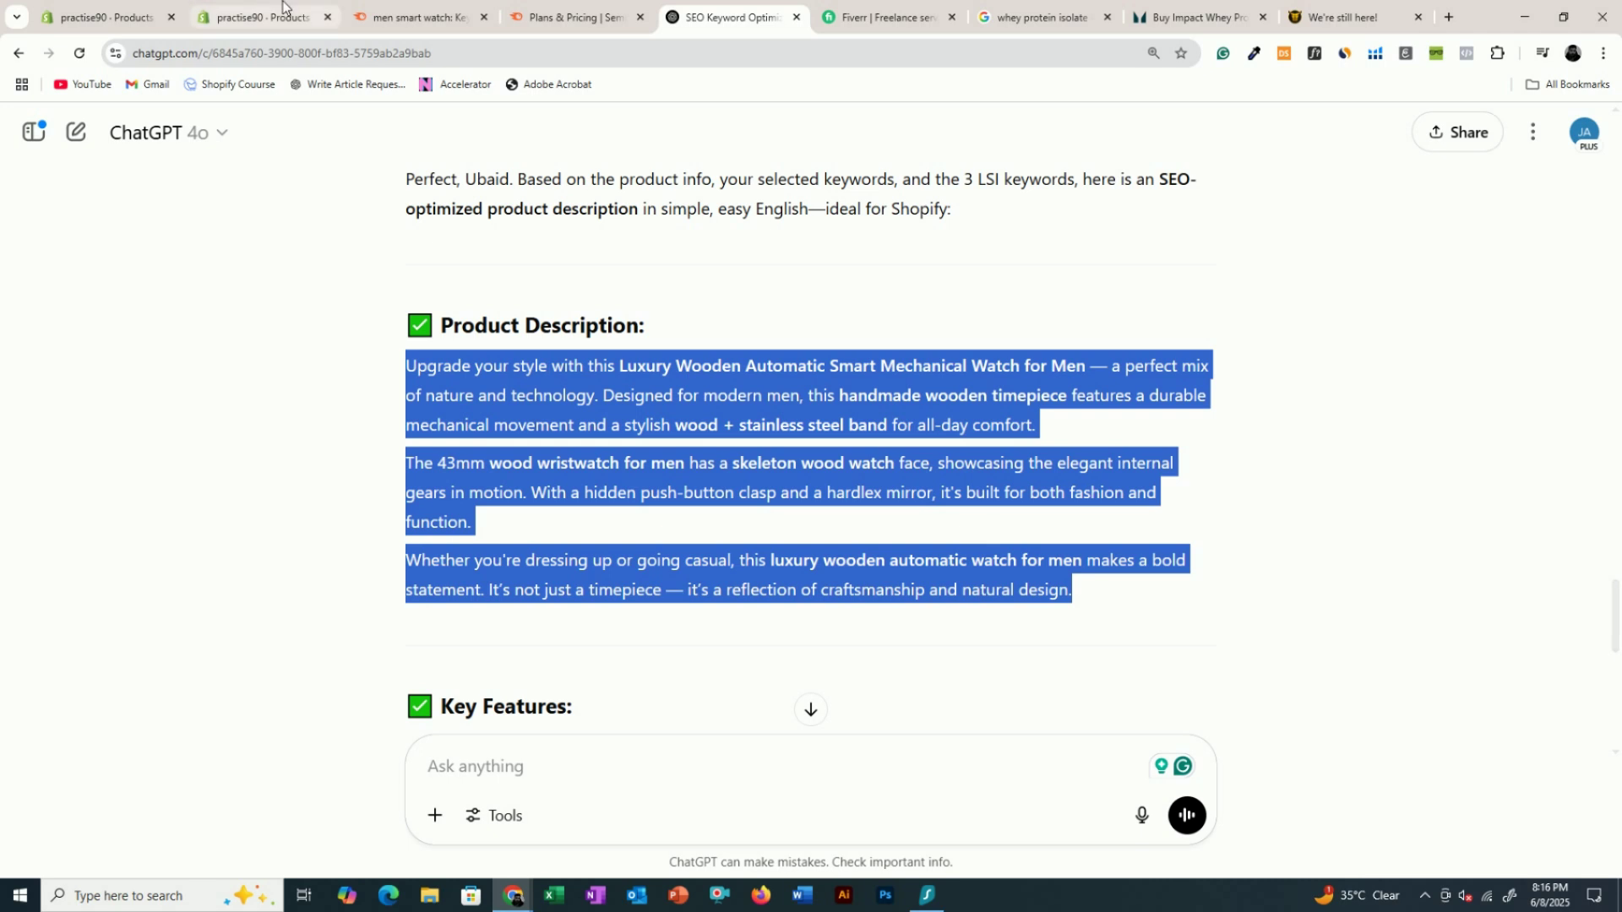
left_click(262, 17)
left_click_drag(262, 17, 589, 9)
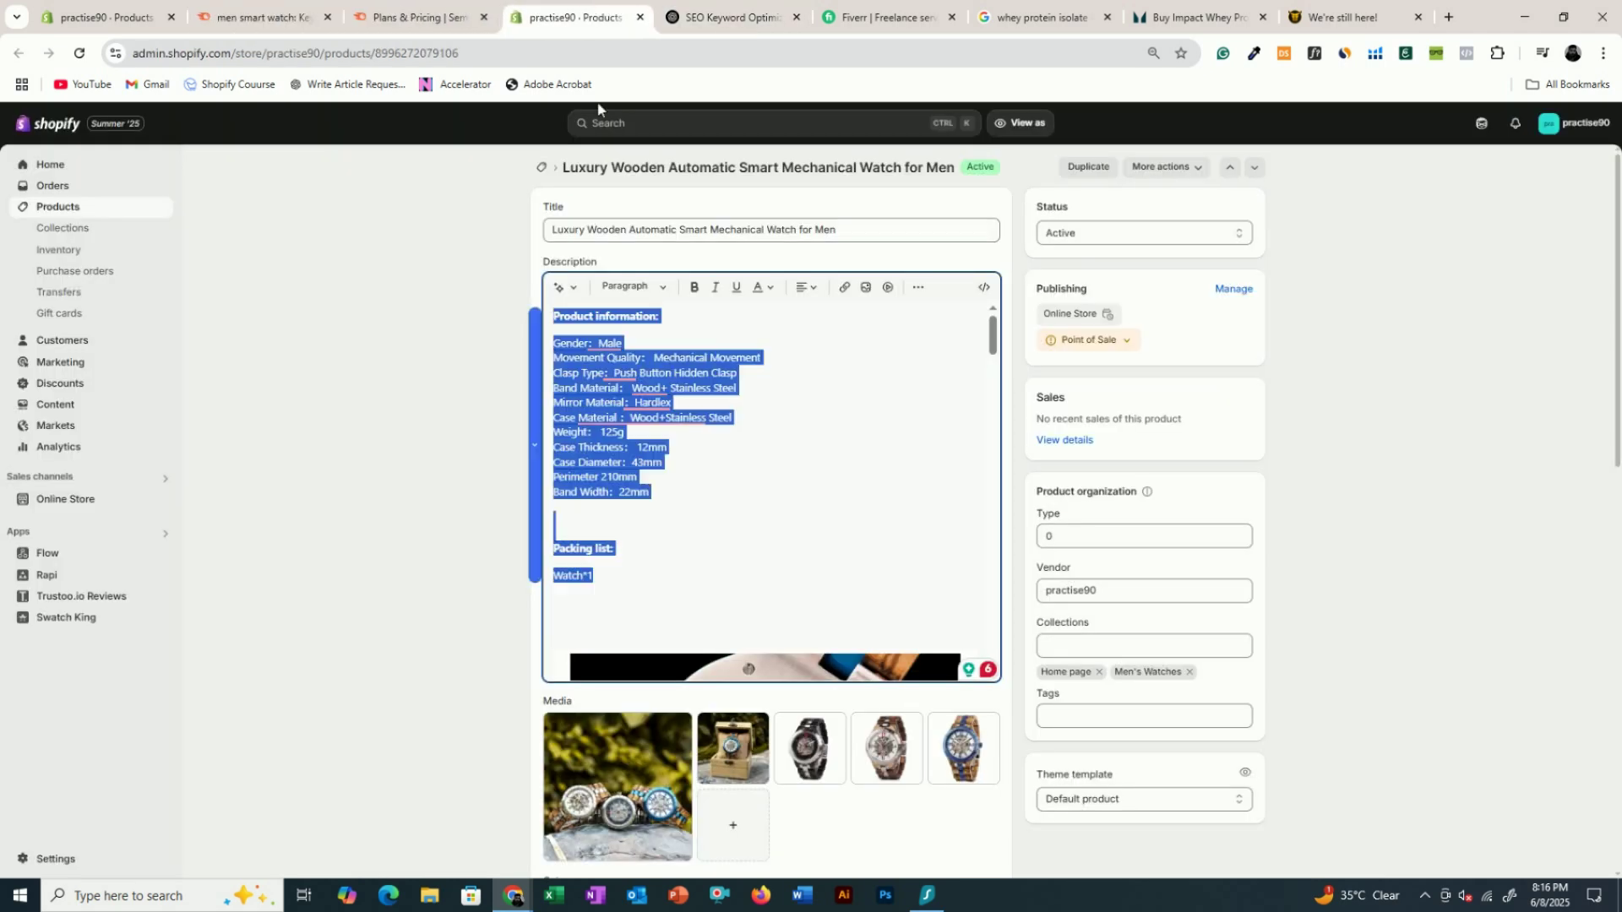
key("BackSpace")
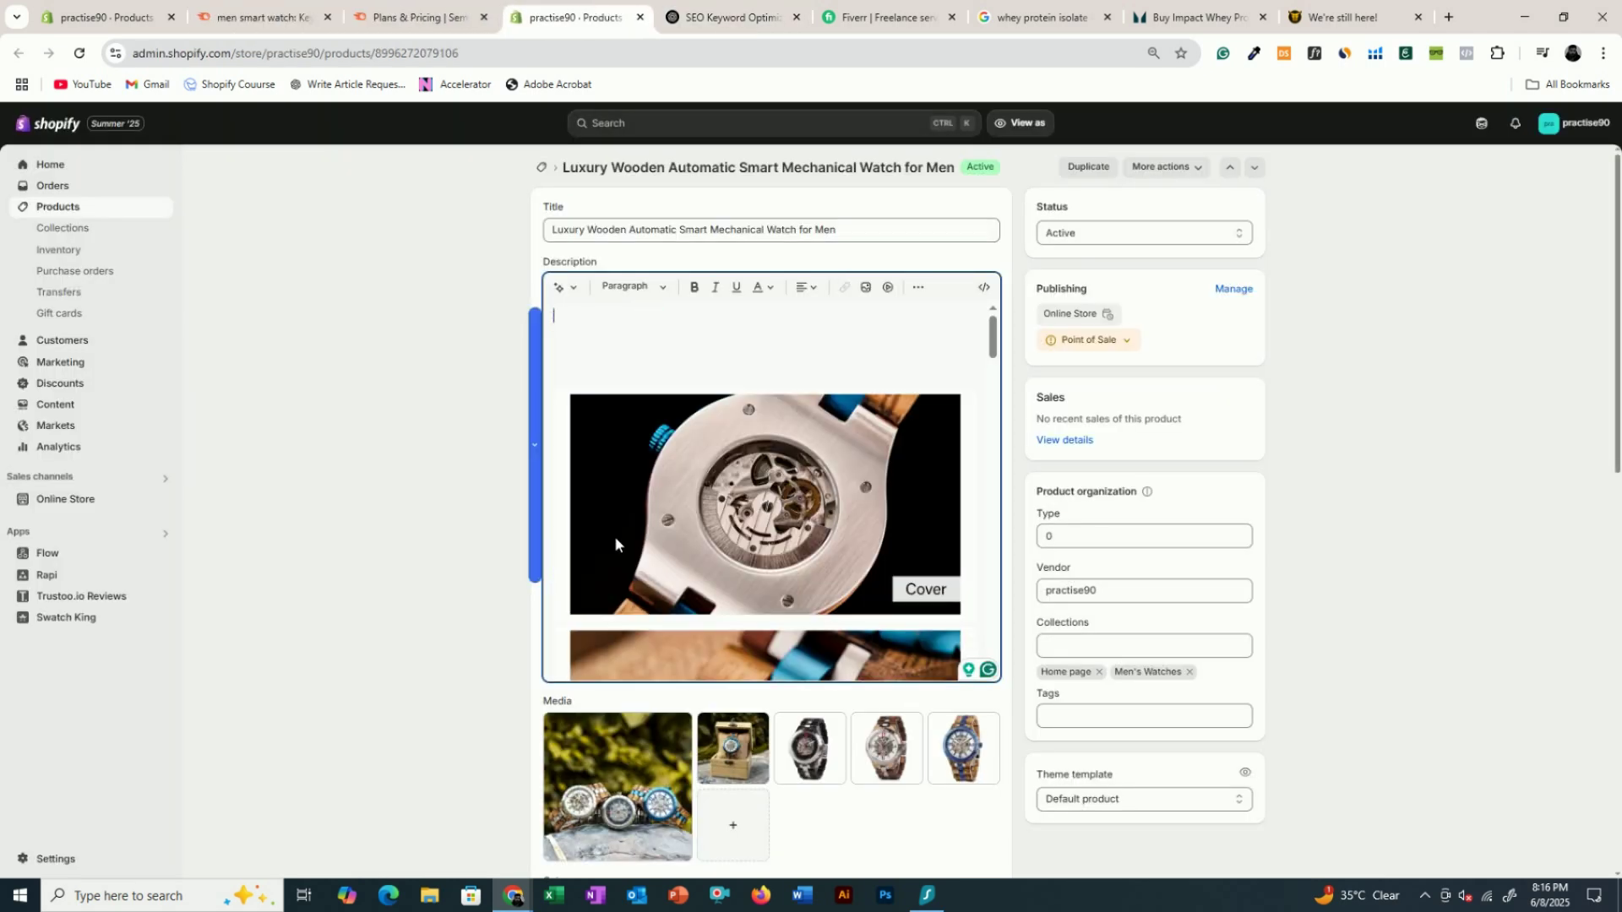
key("ctrl+v")
- Remove the bold formatting from the three pasted description paragraphs
left_click_drag(644, 475, 577, 321)
left_click(693, 288)
left_click(694, 288)
- Add ChatGPT's "Key Features:" heading and list, through "Included in Box: 1x Watch", below the Shopify description paragraphs
left_click(607, 474)
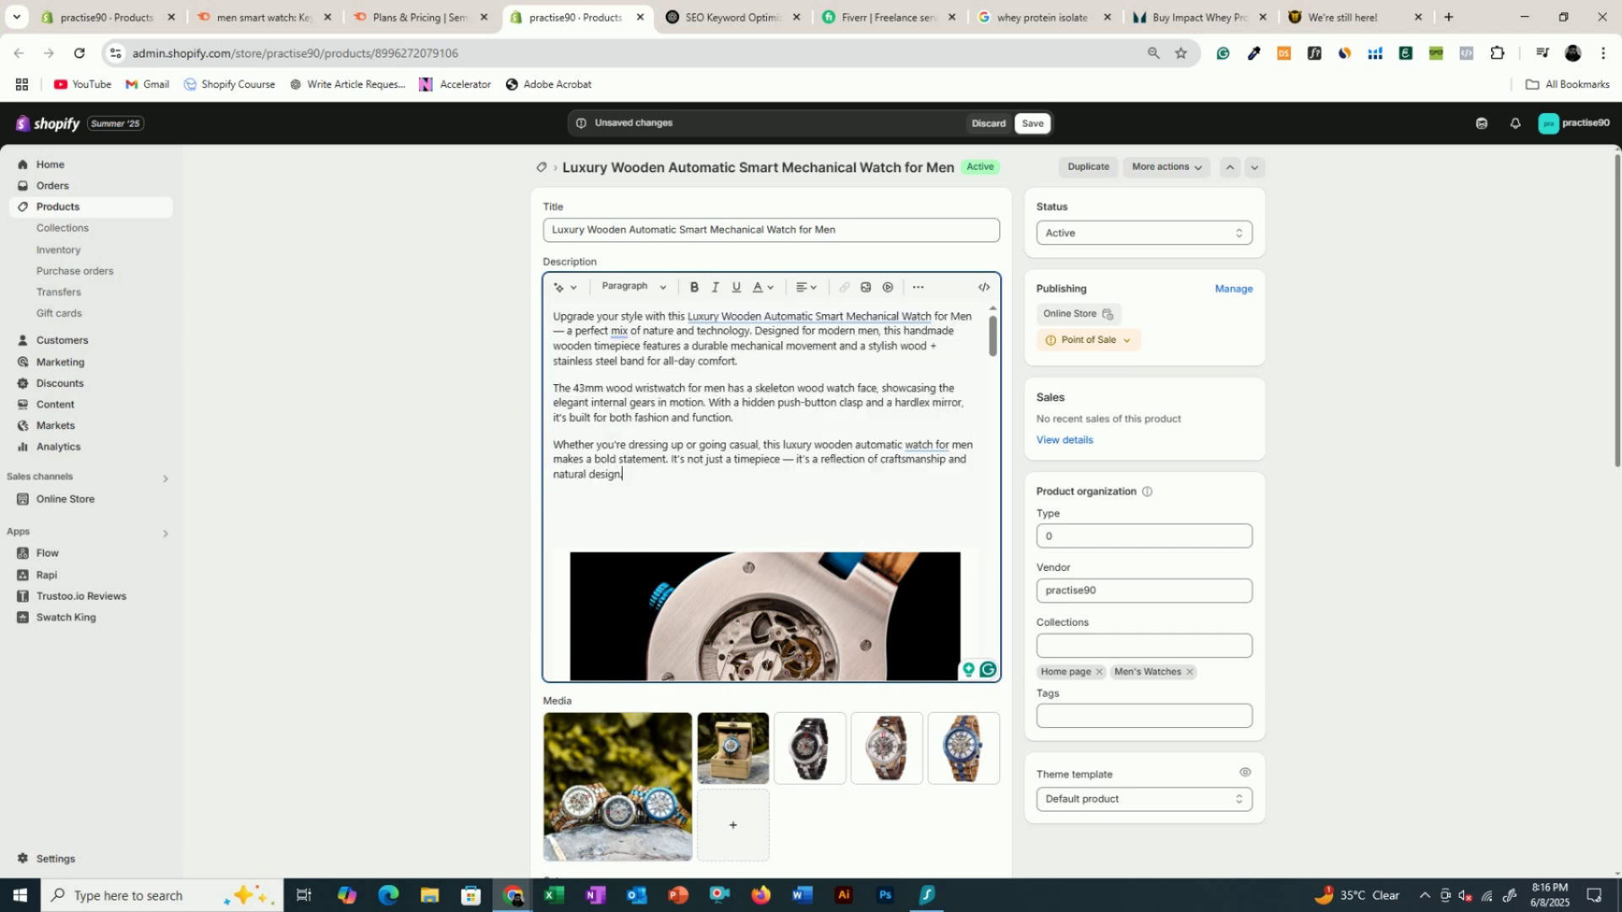
key("Return")
left_click(806, 9)
scroll(394, 394, "down", 4)
left_click_drag(398, 372, 638, 414)
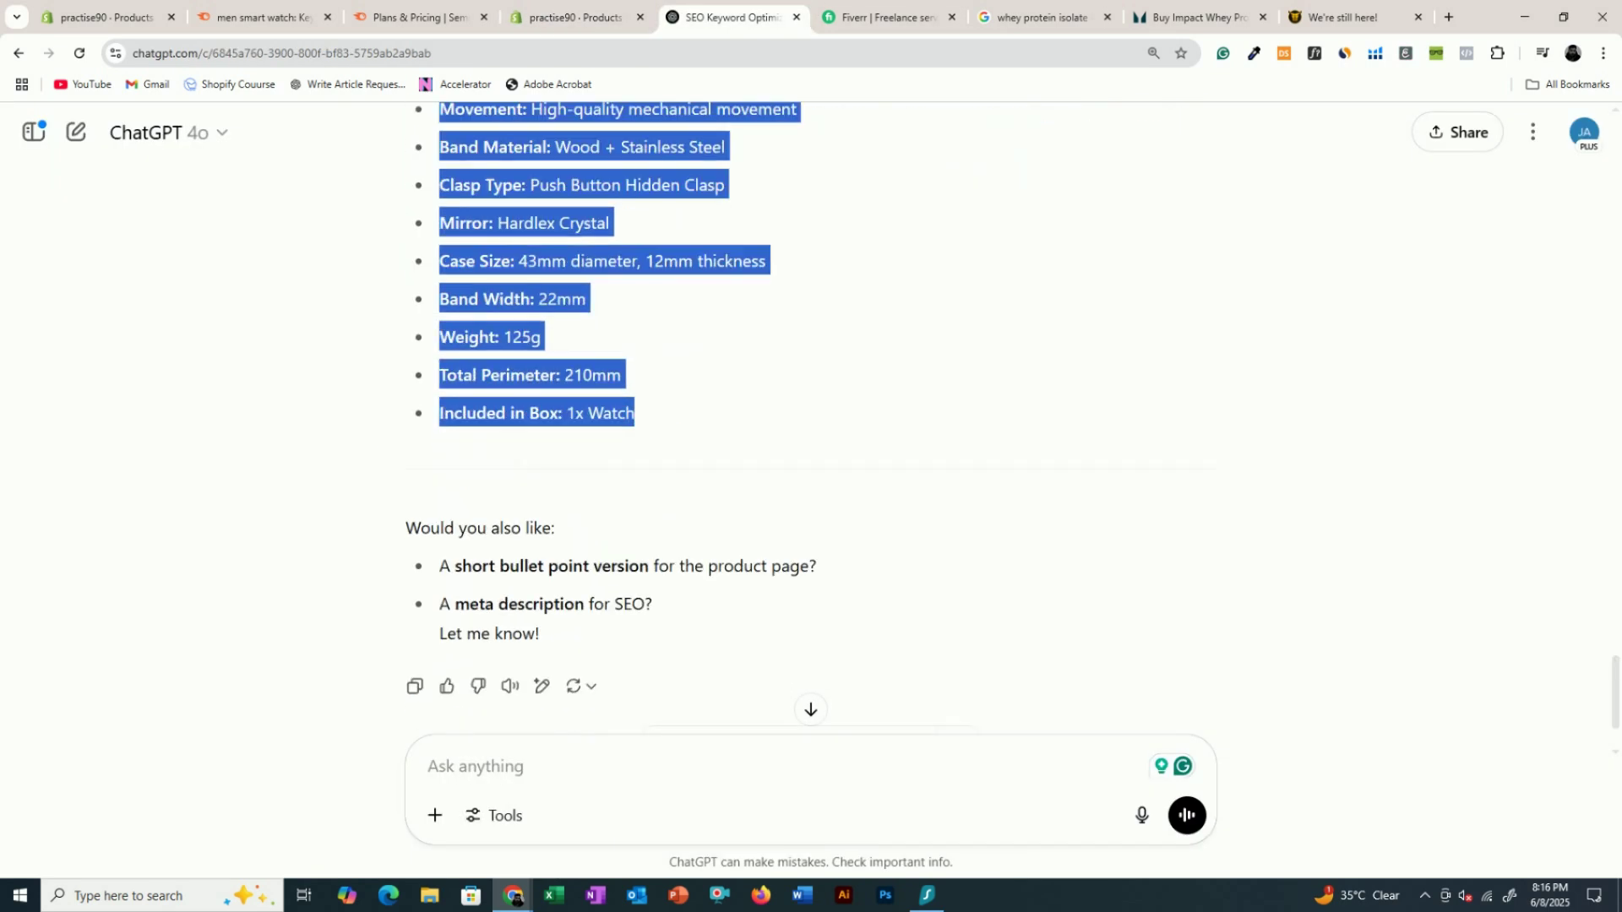
key("ctrl+c")
left_click(574, 17)
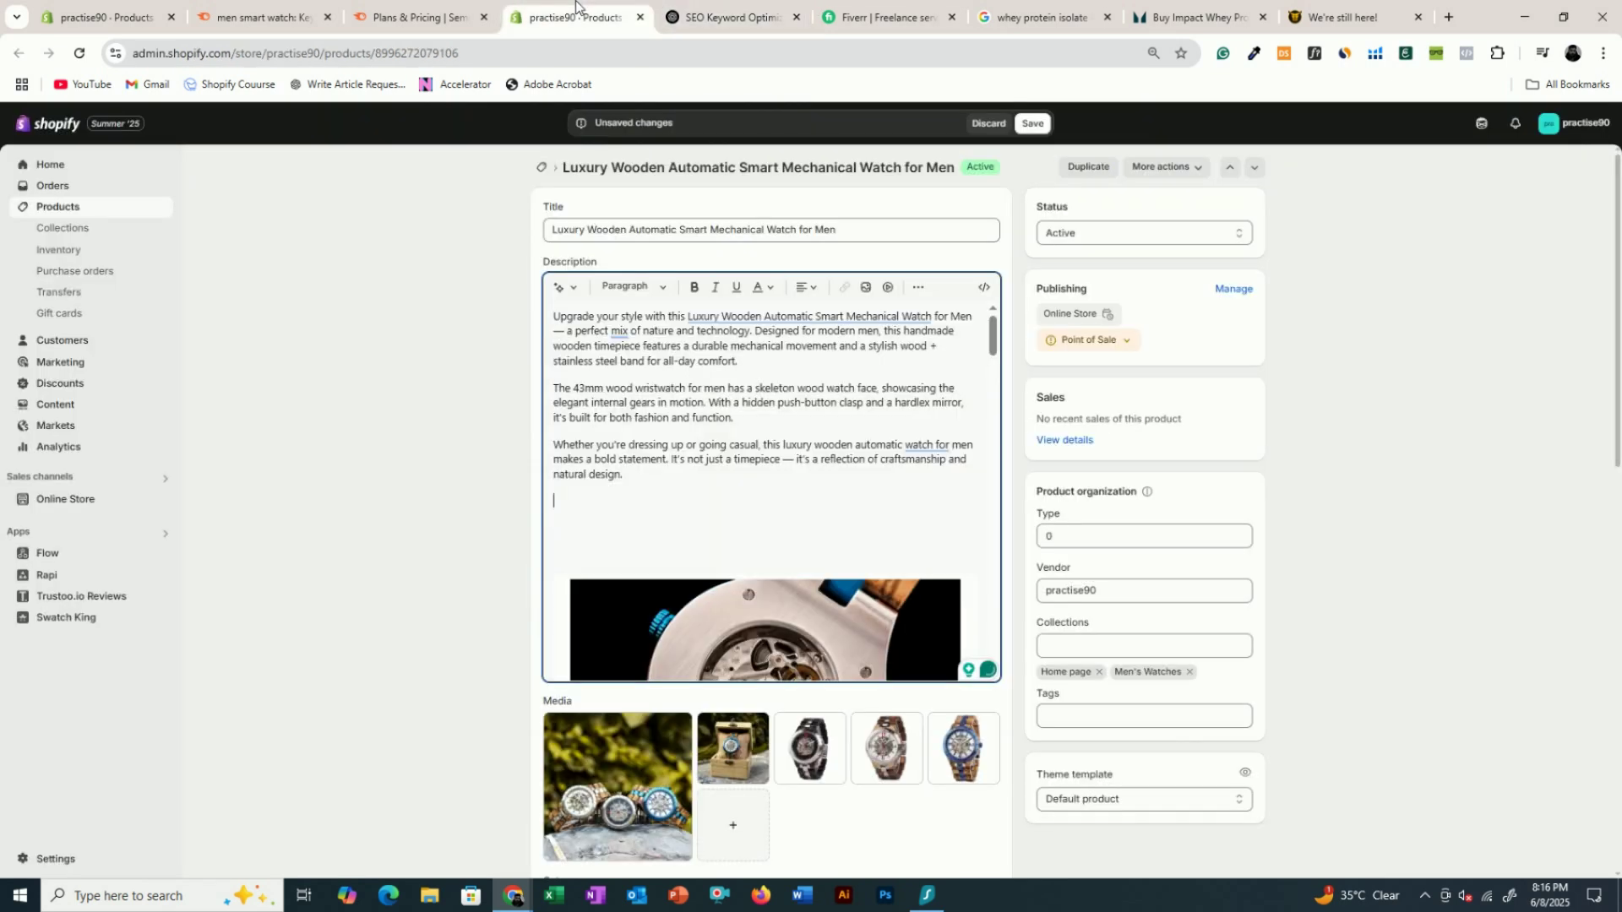
key("ctrl+v")
- Remove the check mark emoji from the "Key Features:" heading and format the heading as Heading 2
left_click(572, 405)
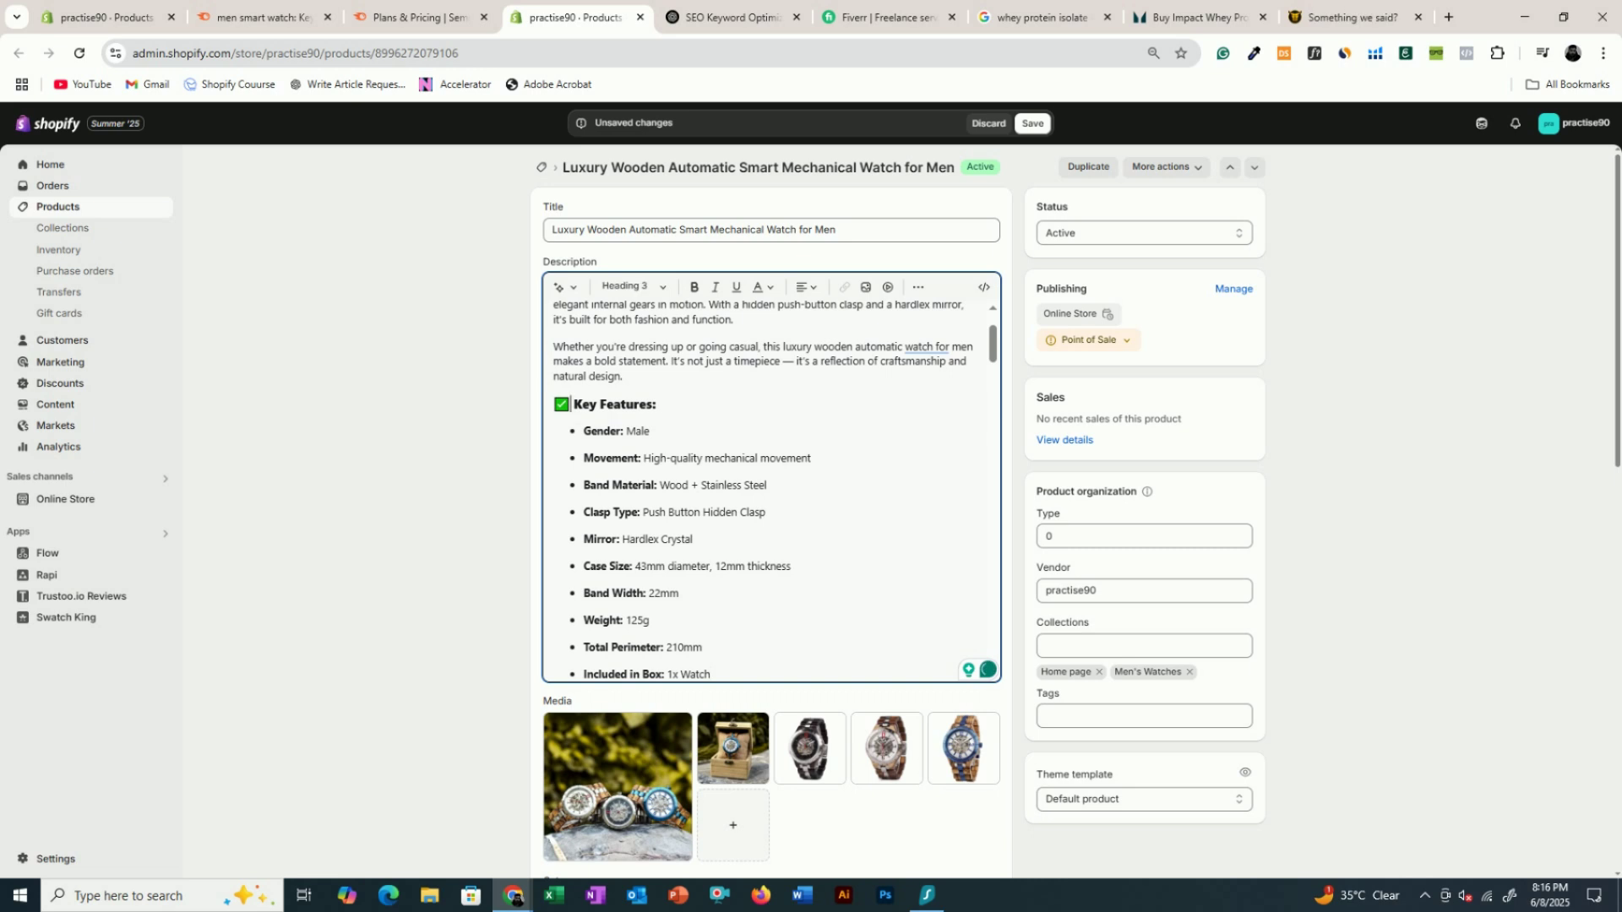
key("BackSpace")
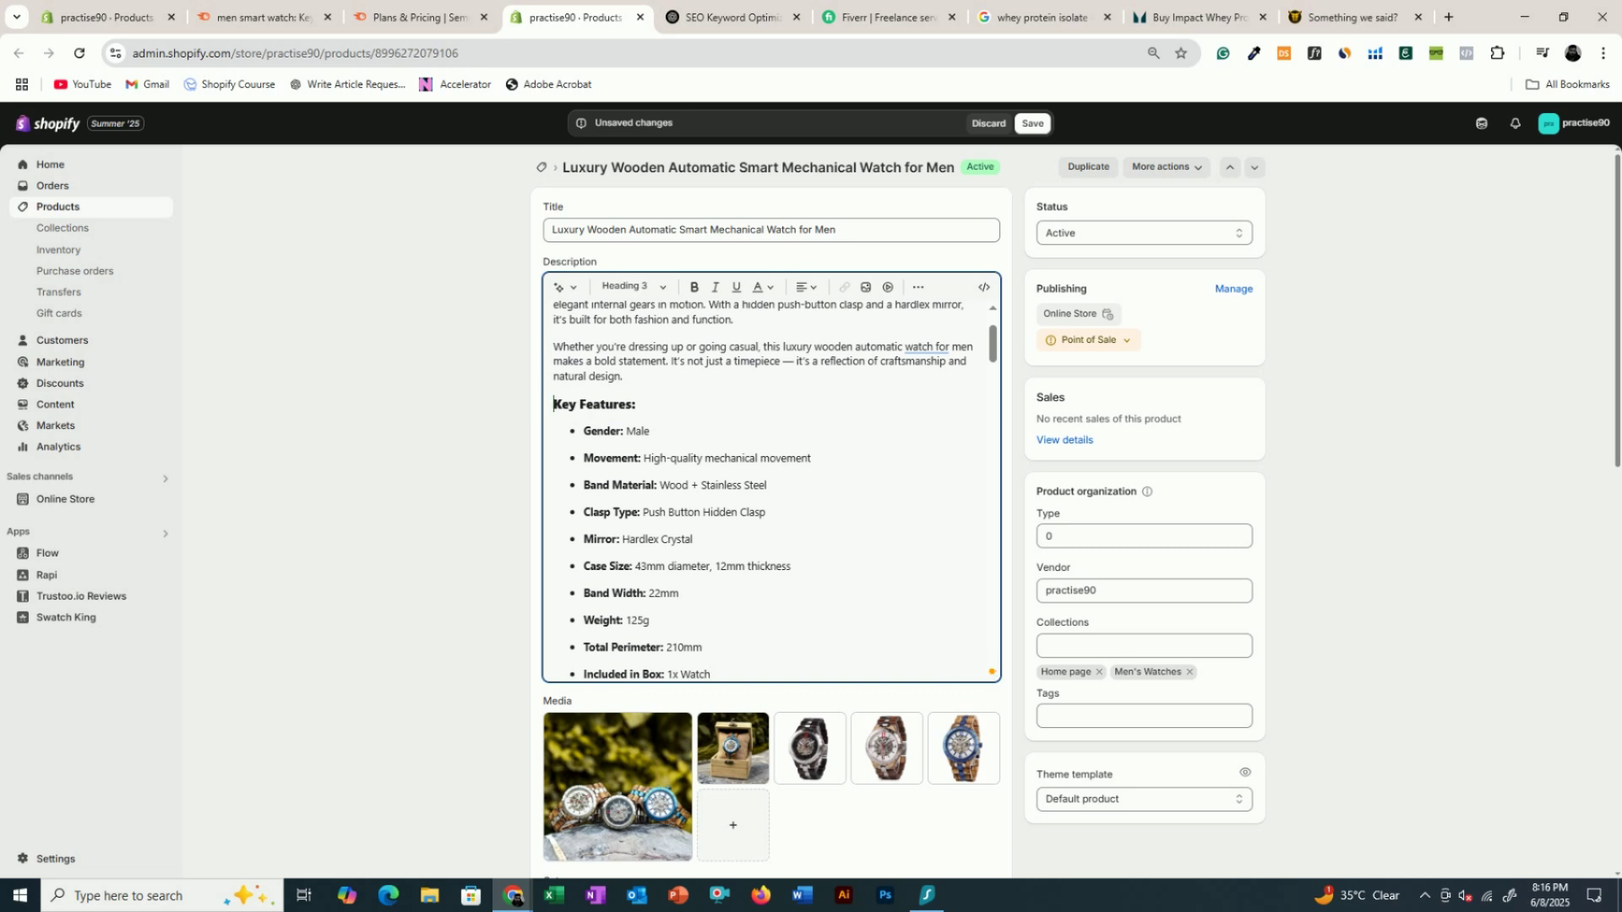
key("shift+Home")
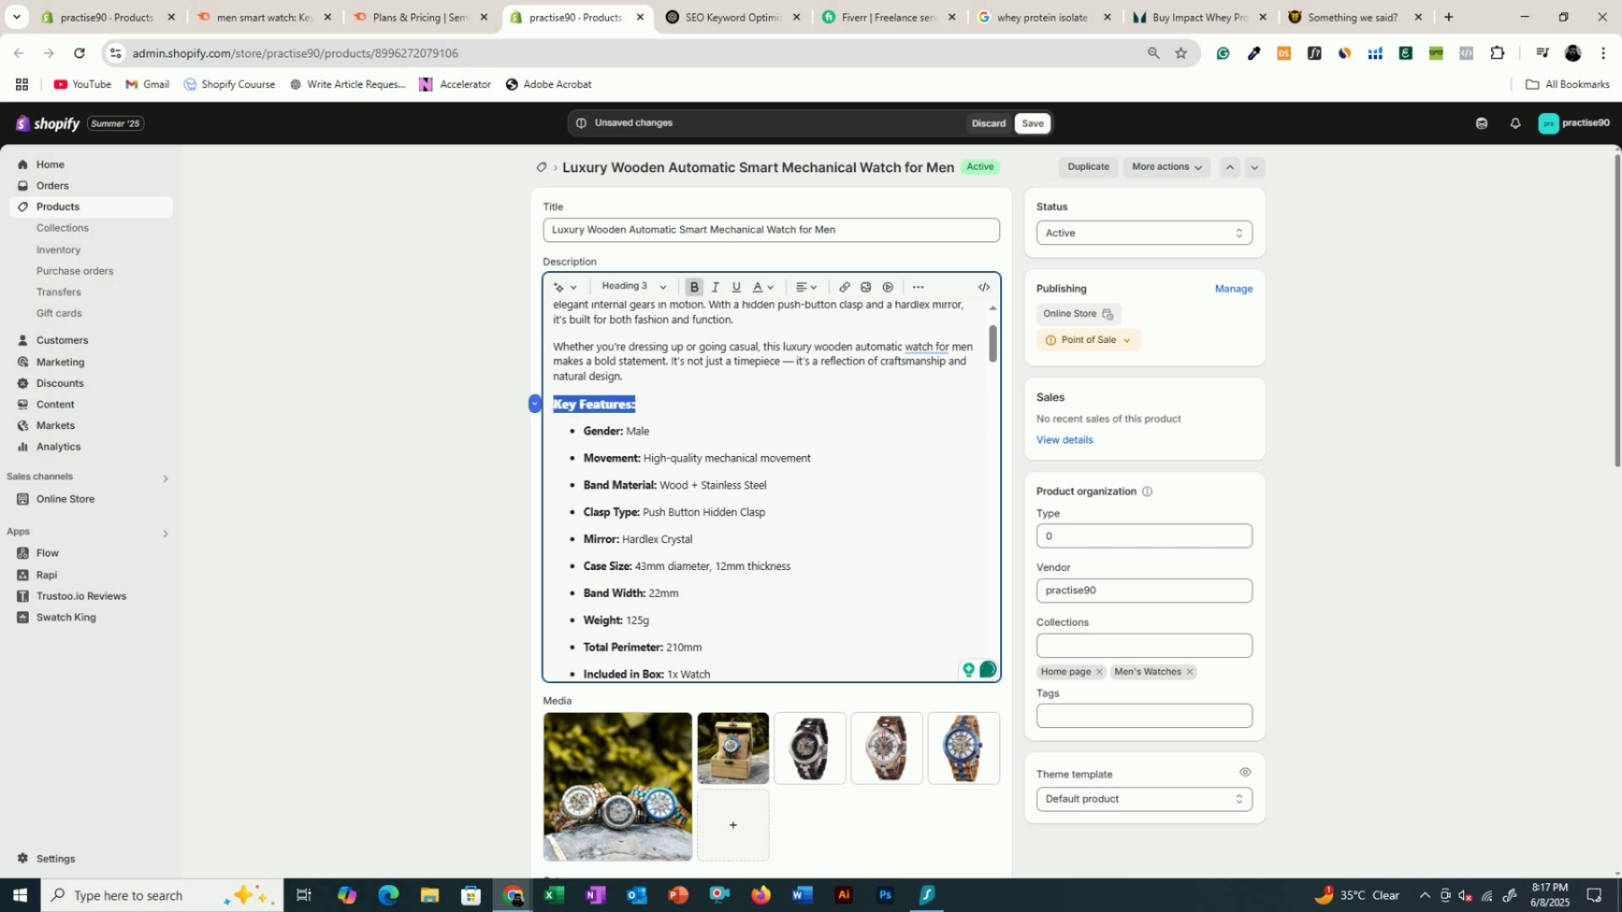
left_click(632, 287)
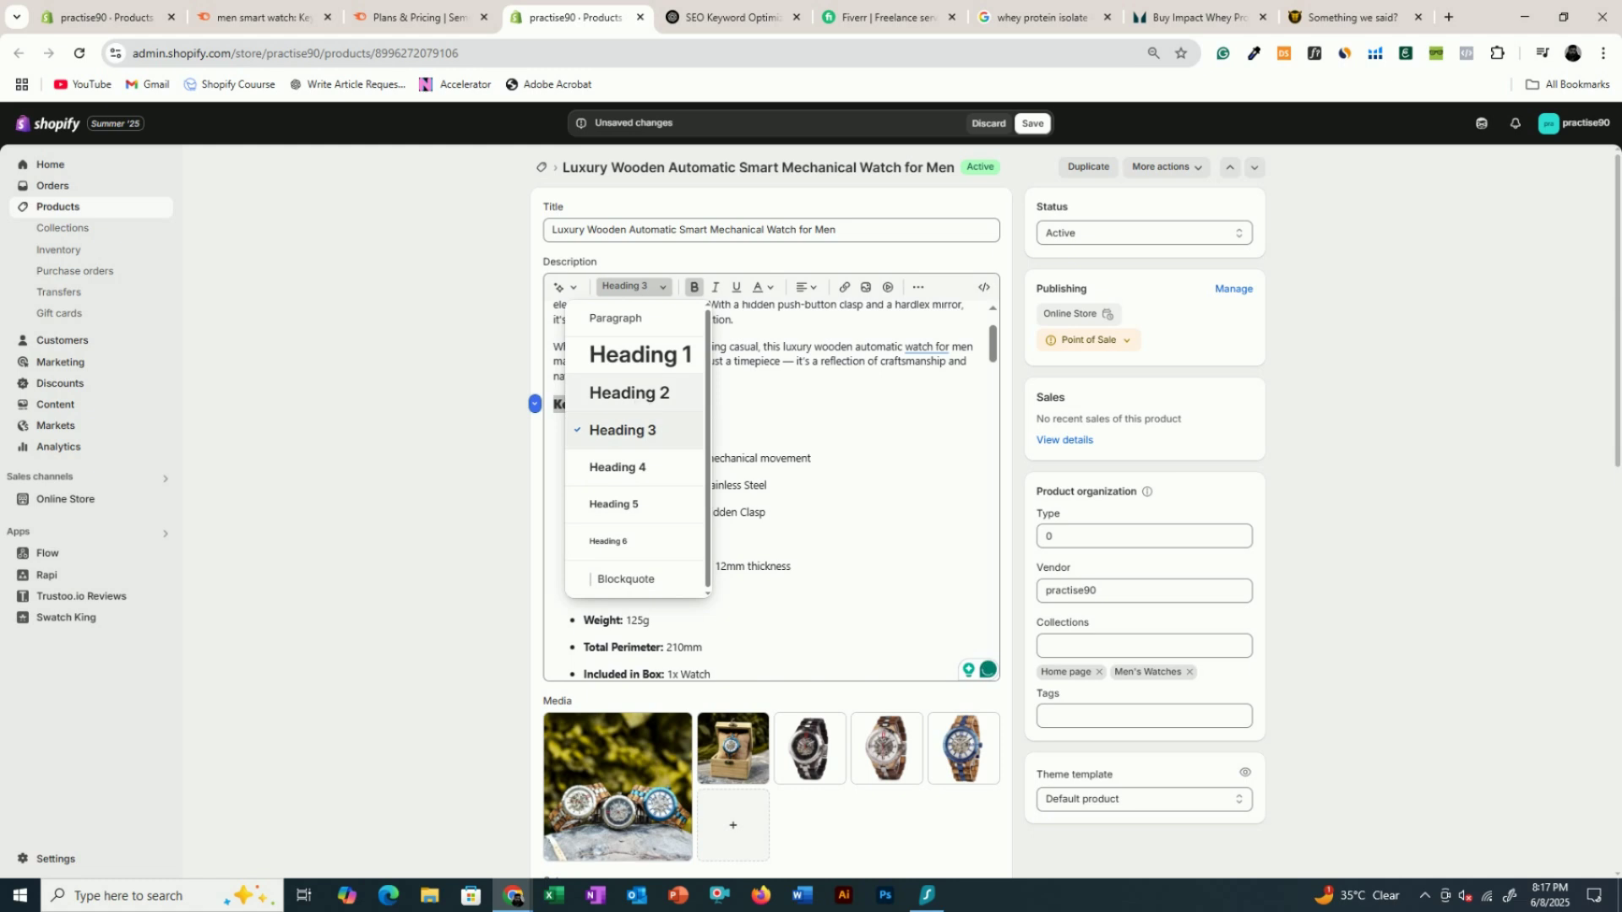
left_click(644, 396)
- Examine the watch images below the key features list in the product description
scroll(644, 397, "down", 4)
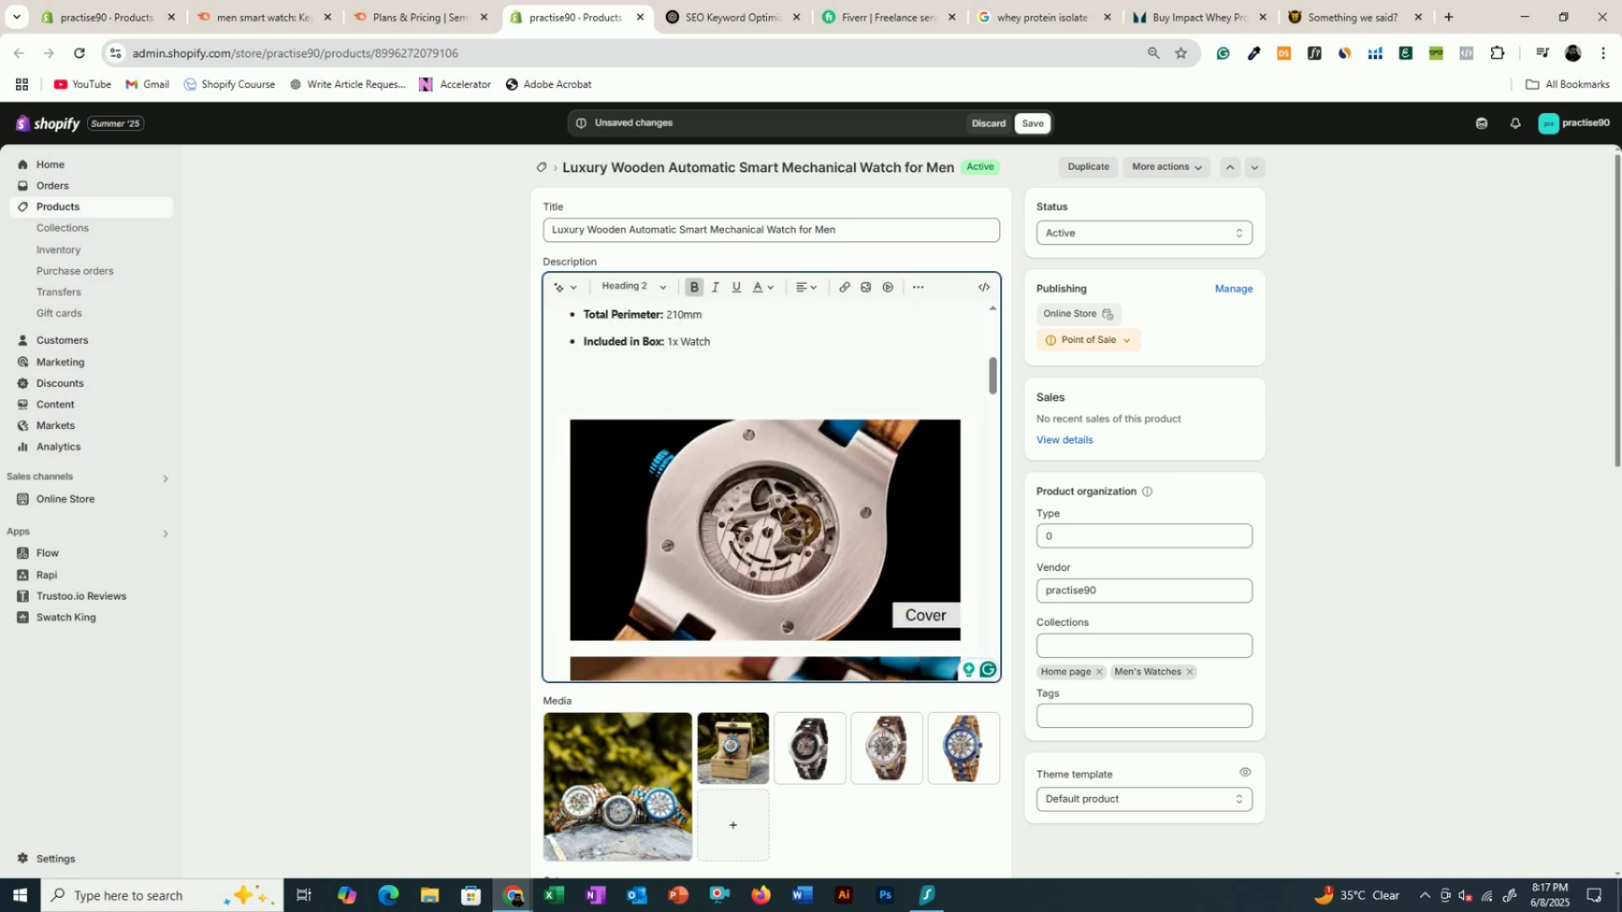
scroll(742, 452, "down", 3)
scroll(743, 452, "up", 2)
scroll(743, 452, "down", 2)
scroll(742, 452, "down", 10)
scroll(708, 408, "up", 8)
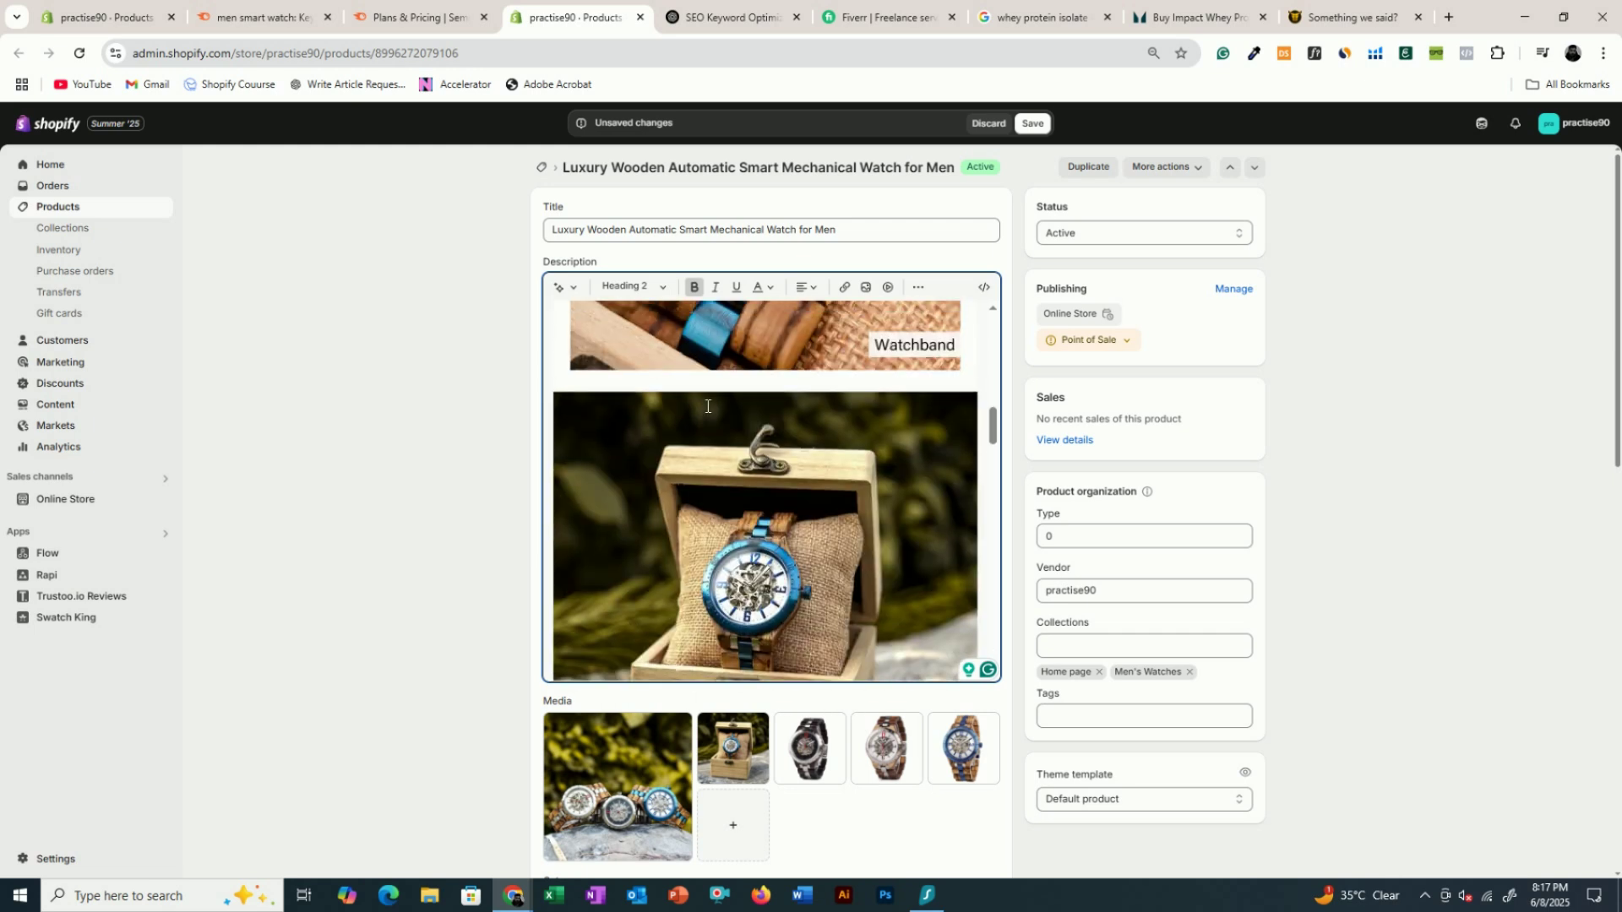
- Open the Transparent Labs Grass-Fed Whey Protein Isolate product page from Google's image results for "whey protein isolate"
left_click(1082, 8)
scroll(241, 187, "up", 5)
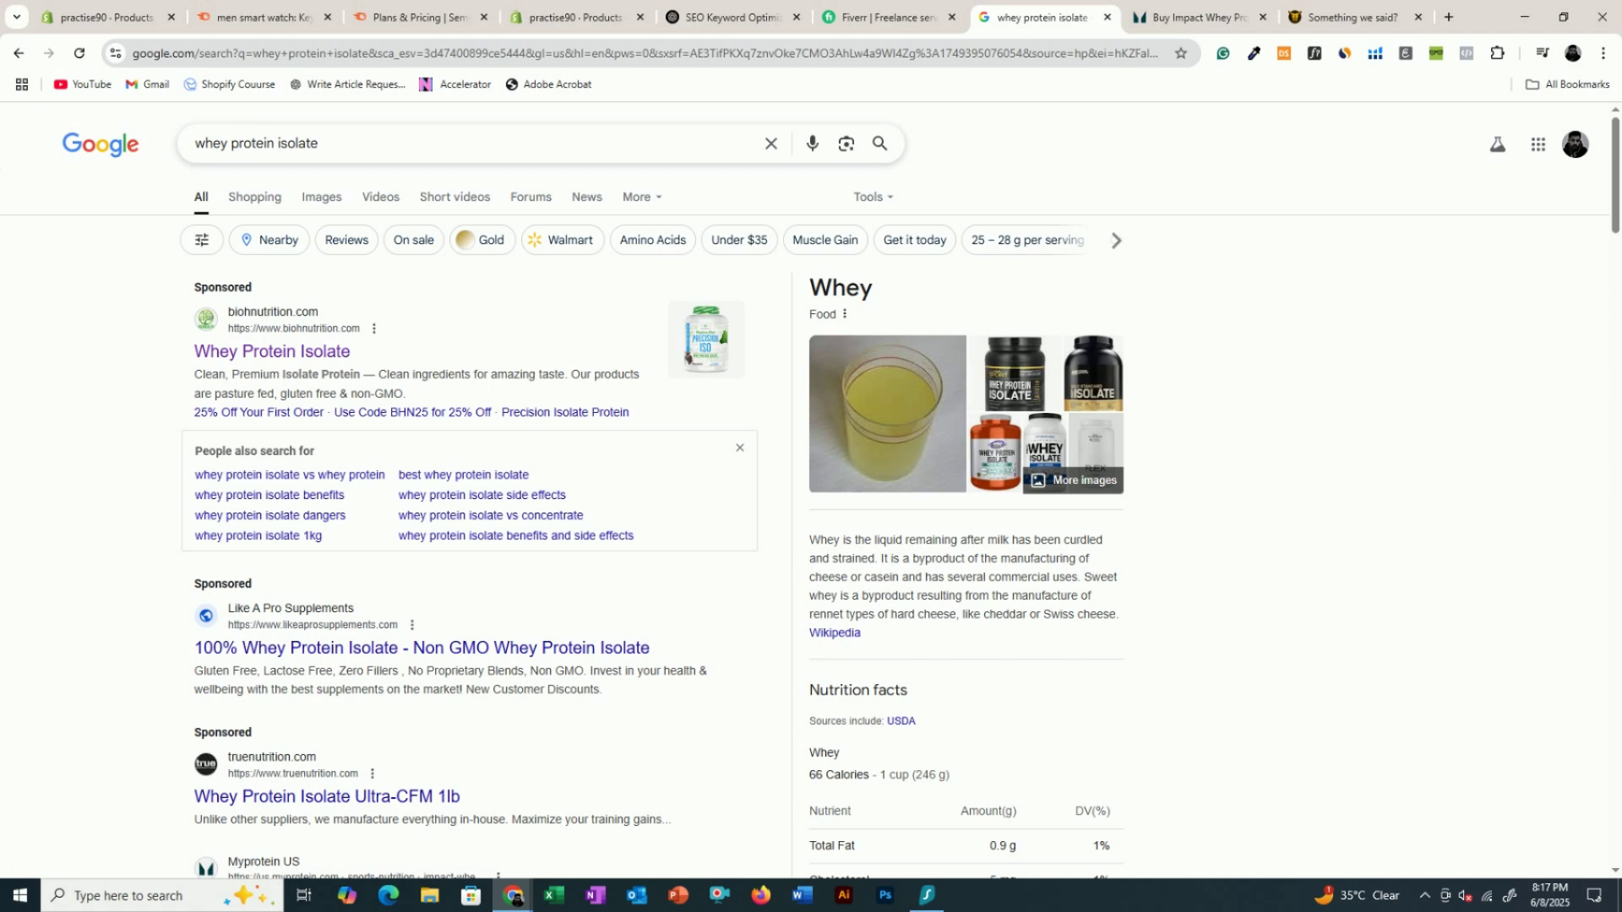
left_click(320, 201)
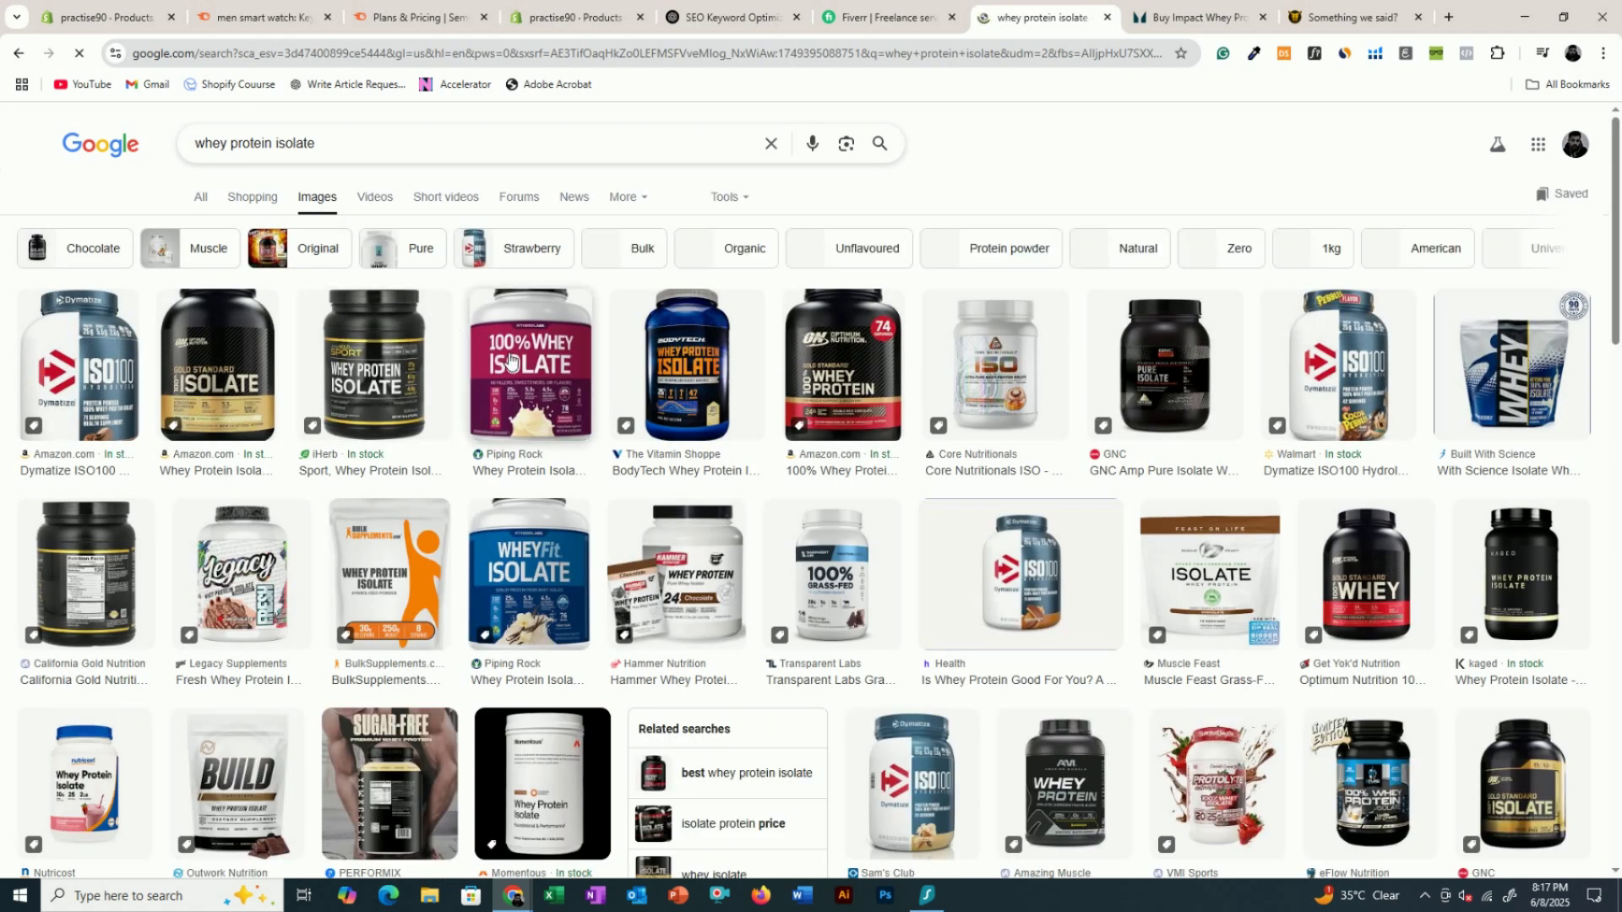
scroll(854, 324, "down", 3)
left_click(854, 323)
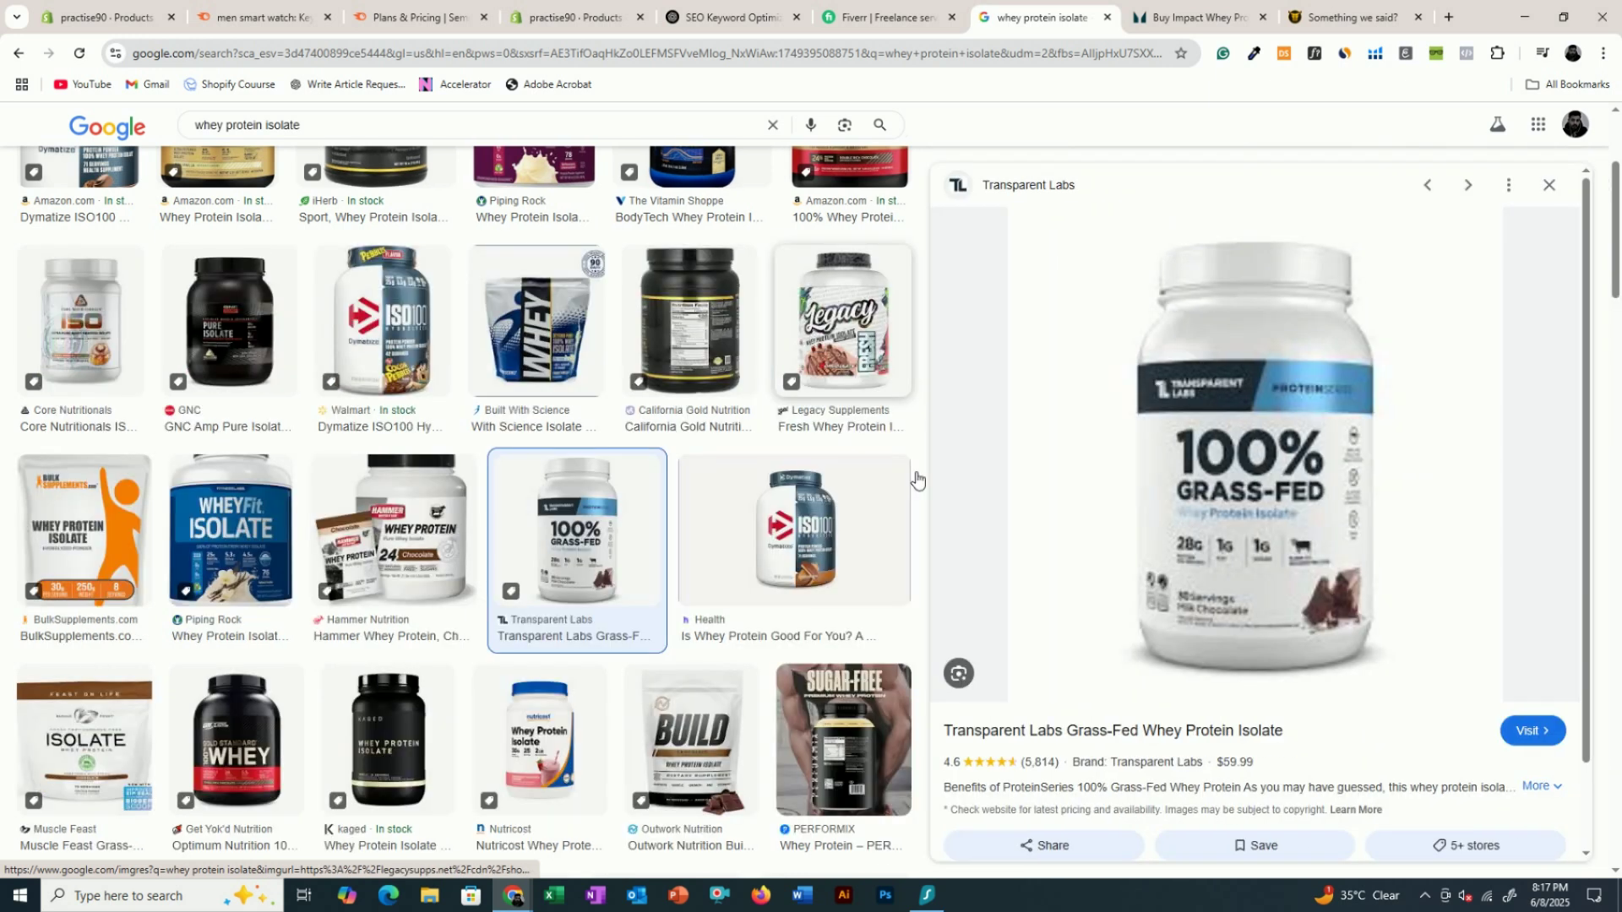
left_click(1030, 737)
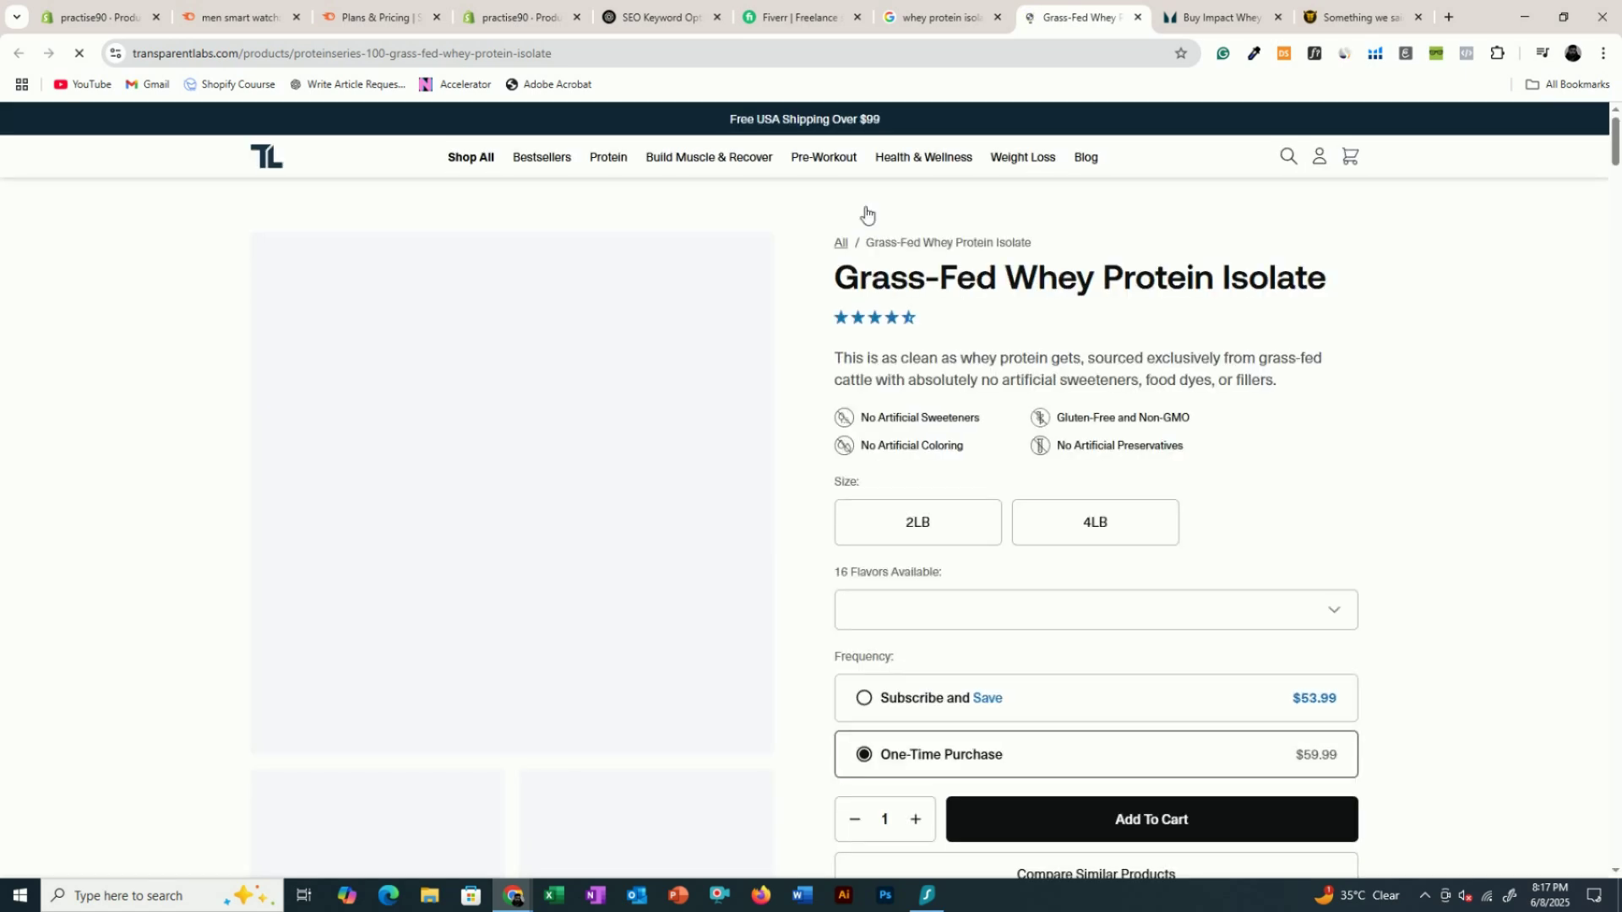
- Return to the Shopify product and open the image settings of the description's "Cover" watch image, selecting its image URL
left_click(673, 11)
left_click(541, 13)
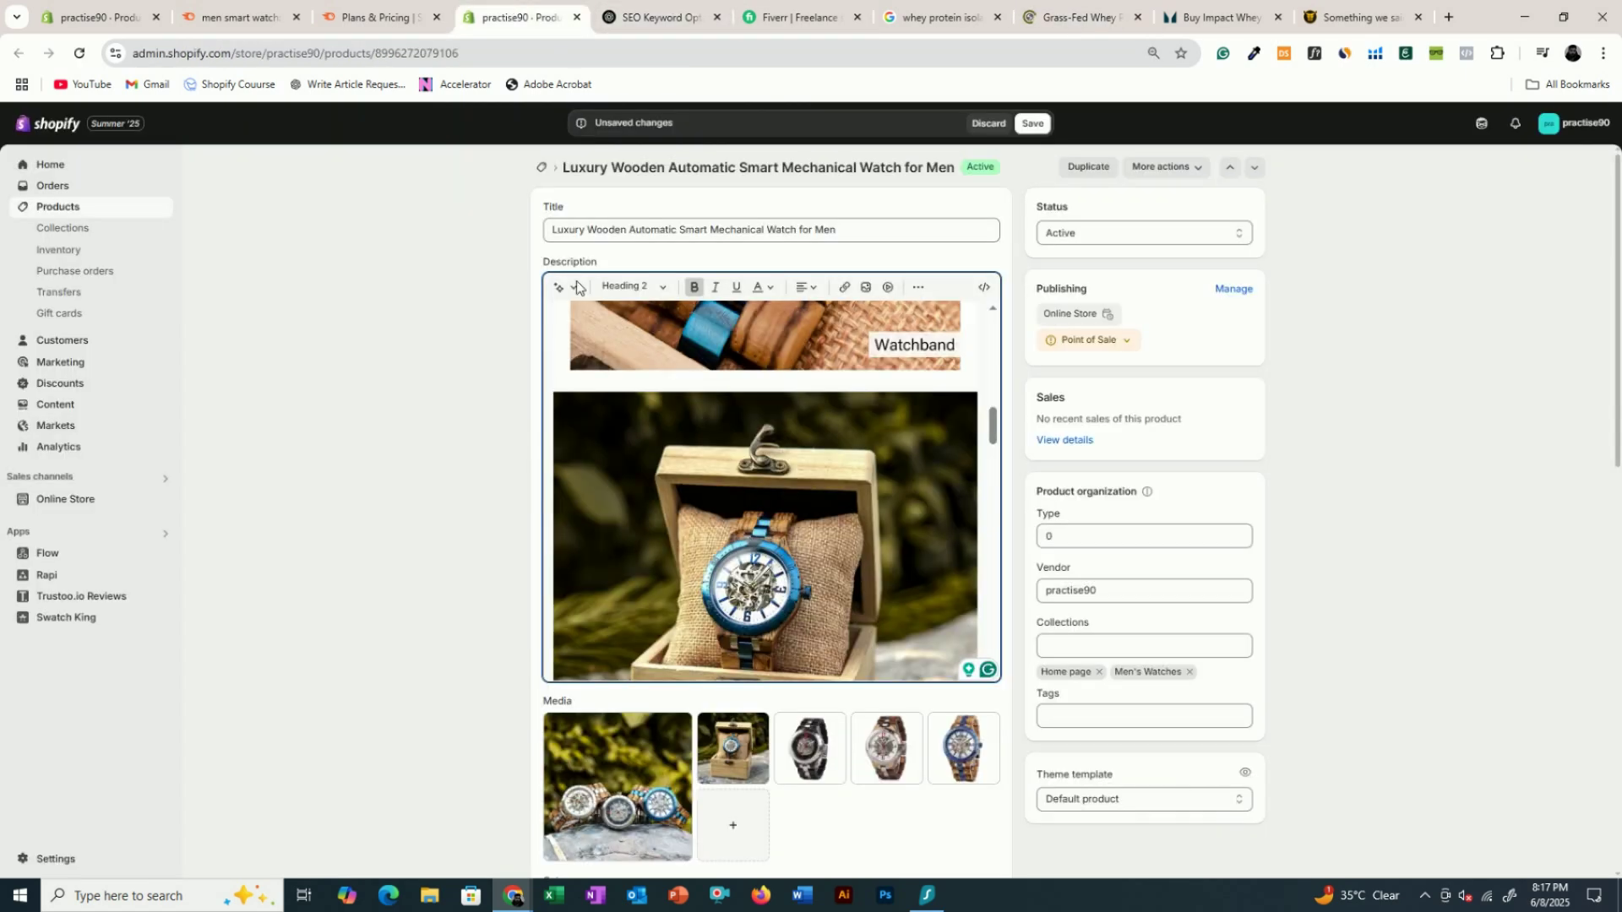
scroll(751, 629, "up", 8)
scroll(733, 429, "down", 4)
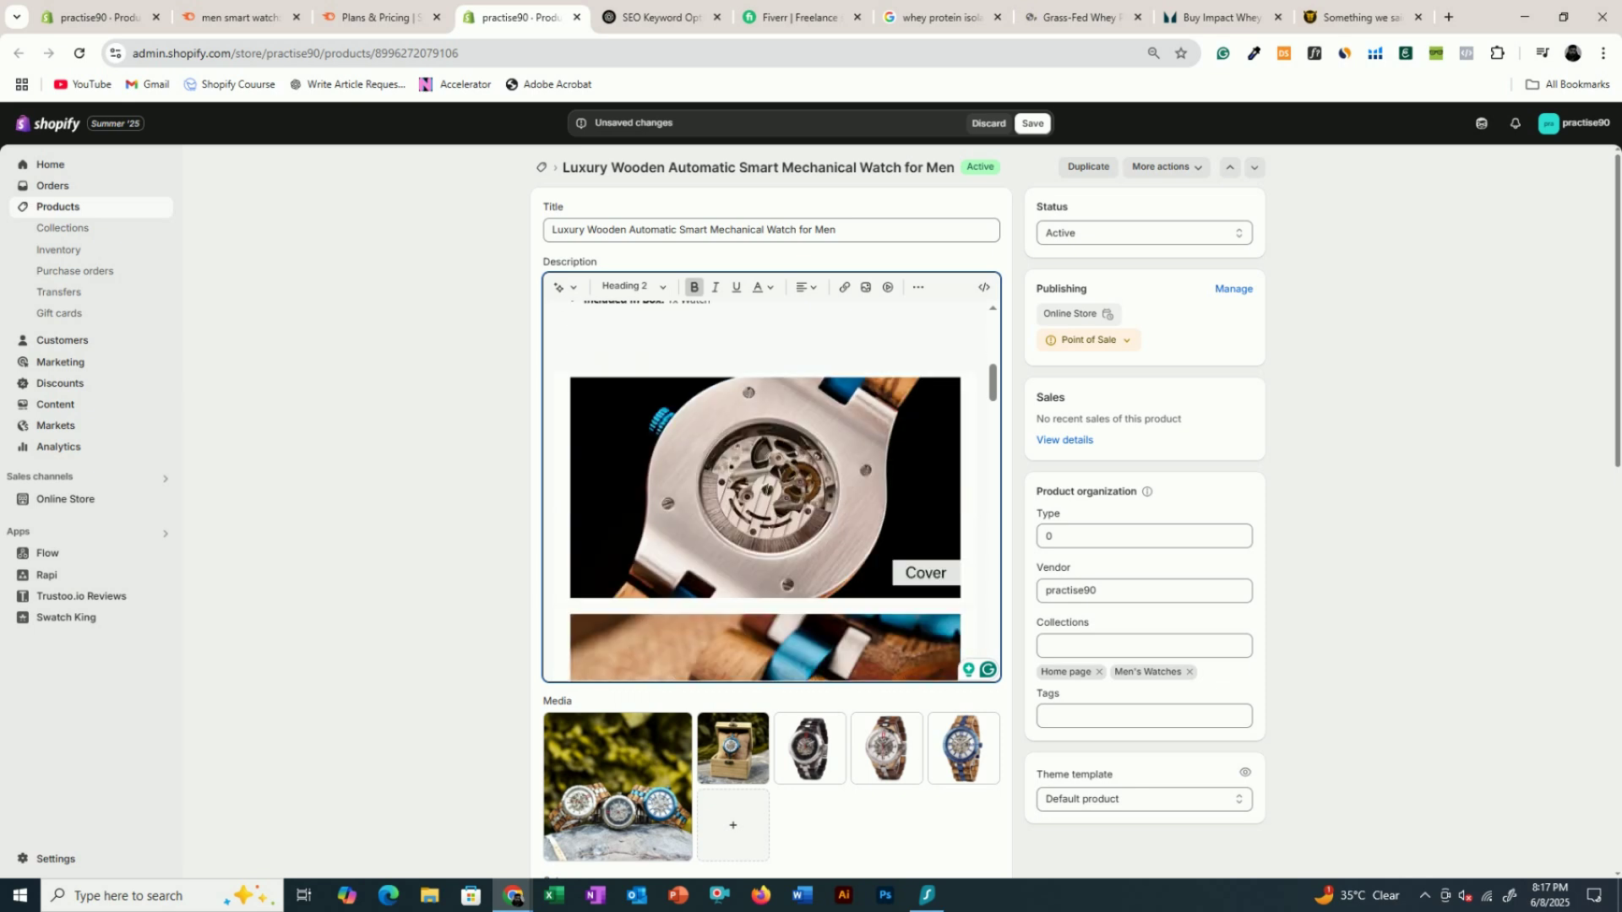
double_click(768, 447)
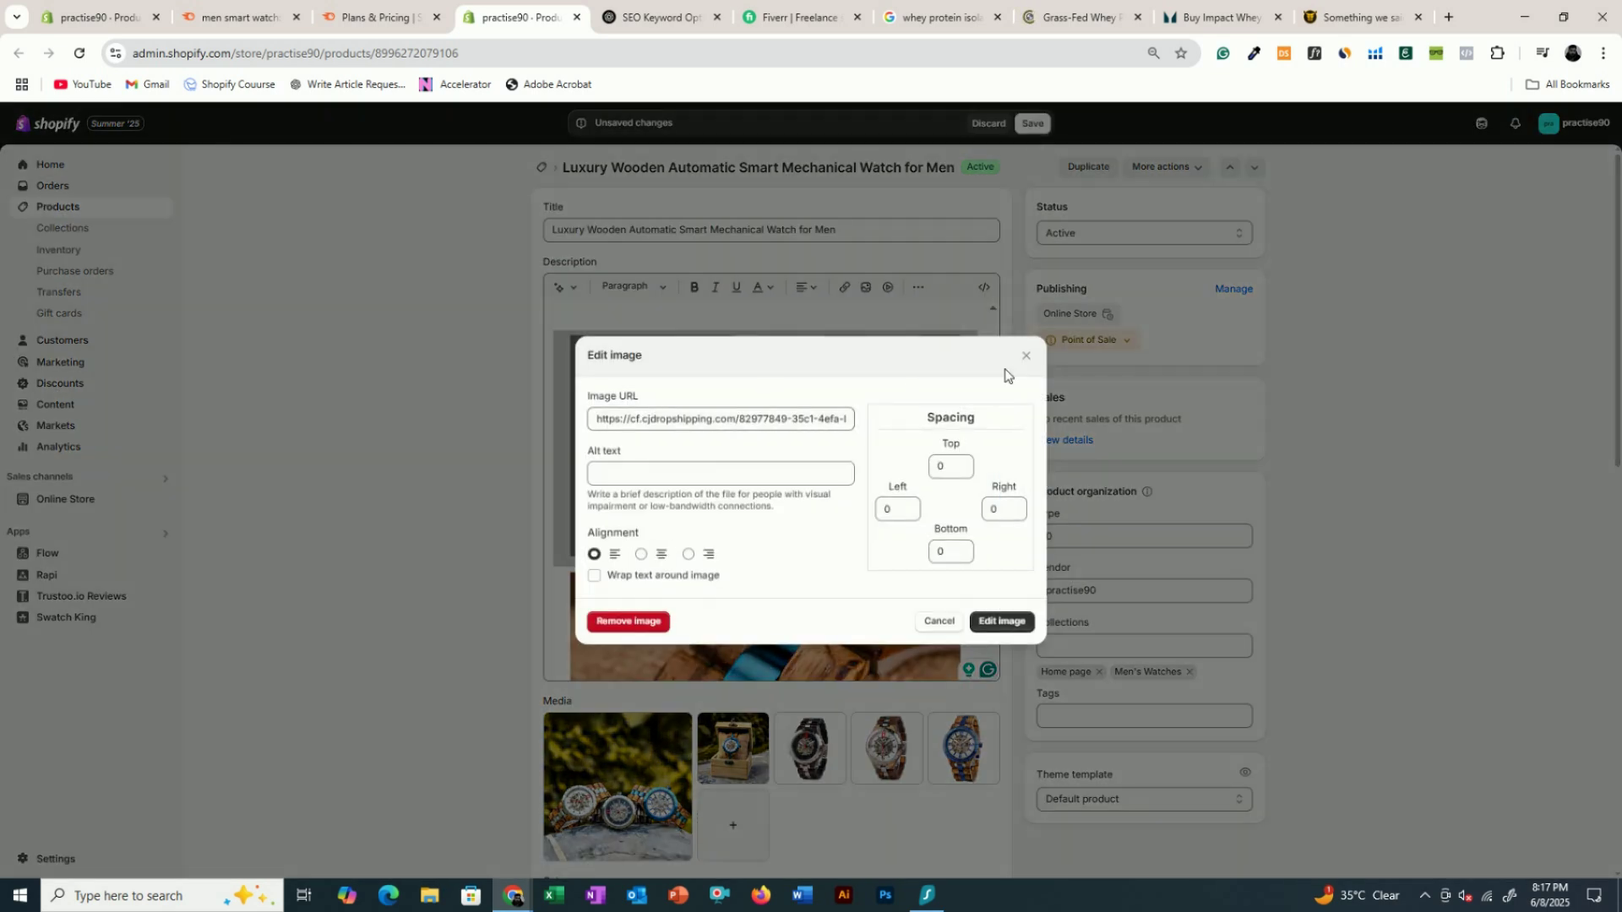
key("Escape")
double_click(726, 443)
triple_click(725, 419)
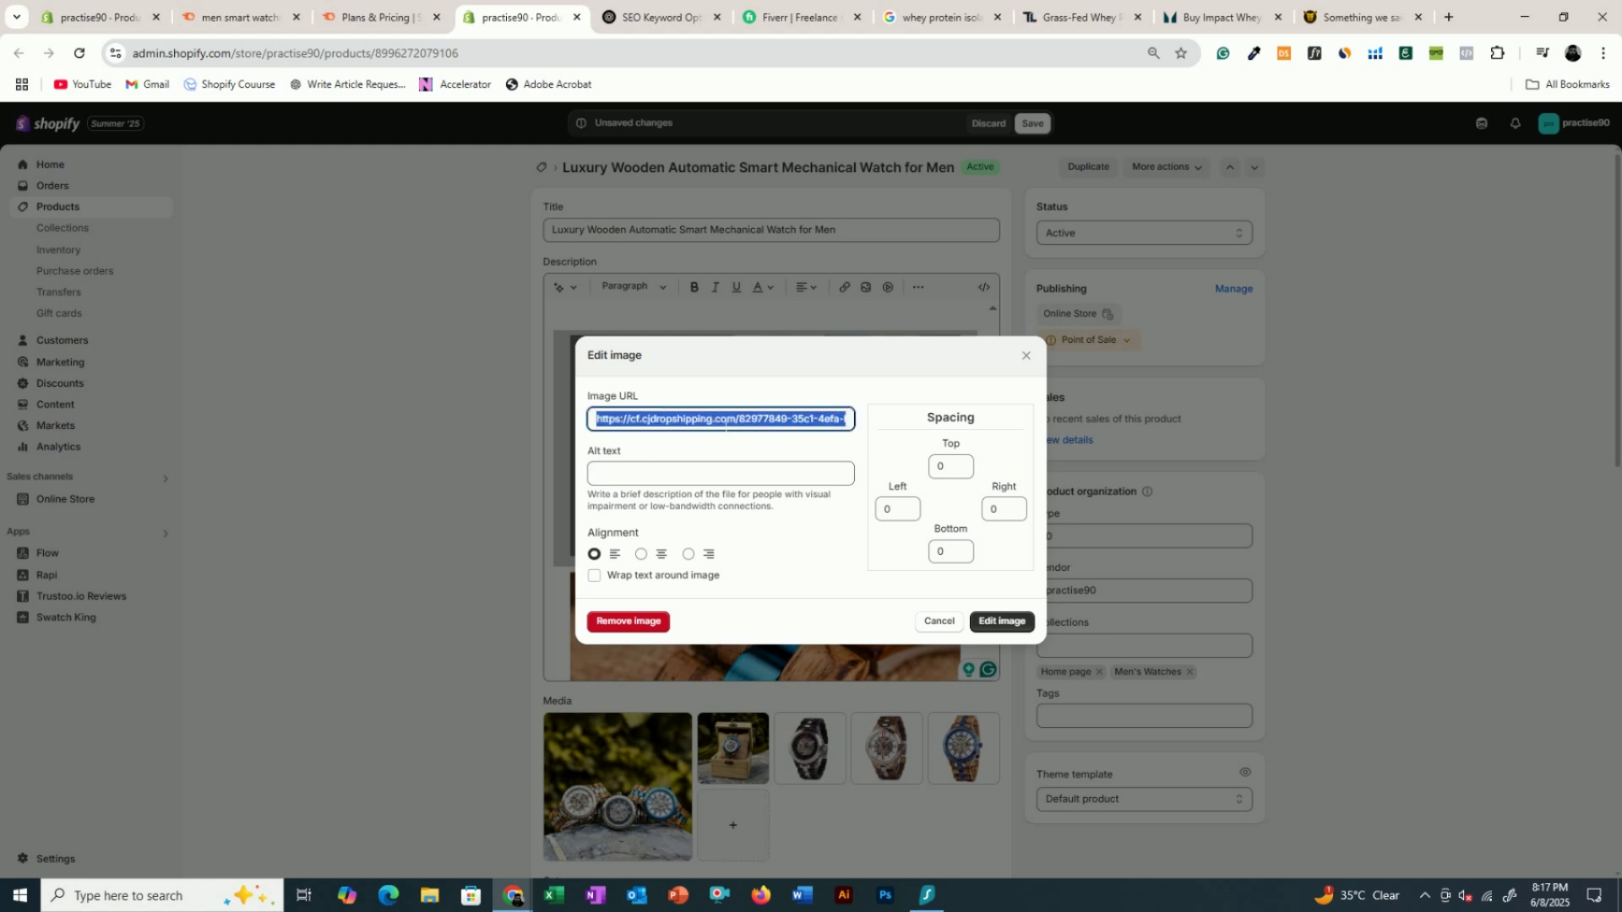
- Try clearing the "Cover" image's URL, go to its alt text field, and close the image settings without applying changes
left_click(629, 422)
left_click_drag(636, 421, 669, 424)
left_click(669, 434)
triple_click(675, 423)
key("BackSpace")
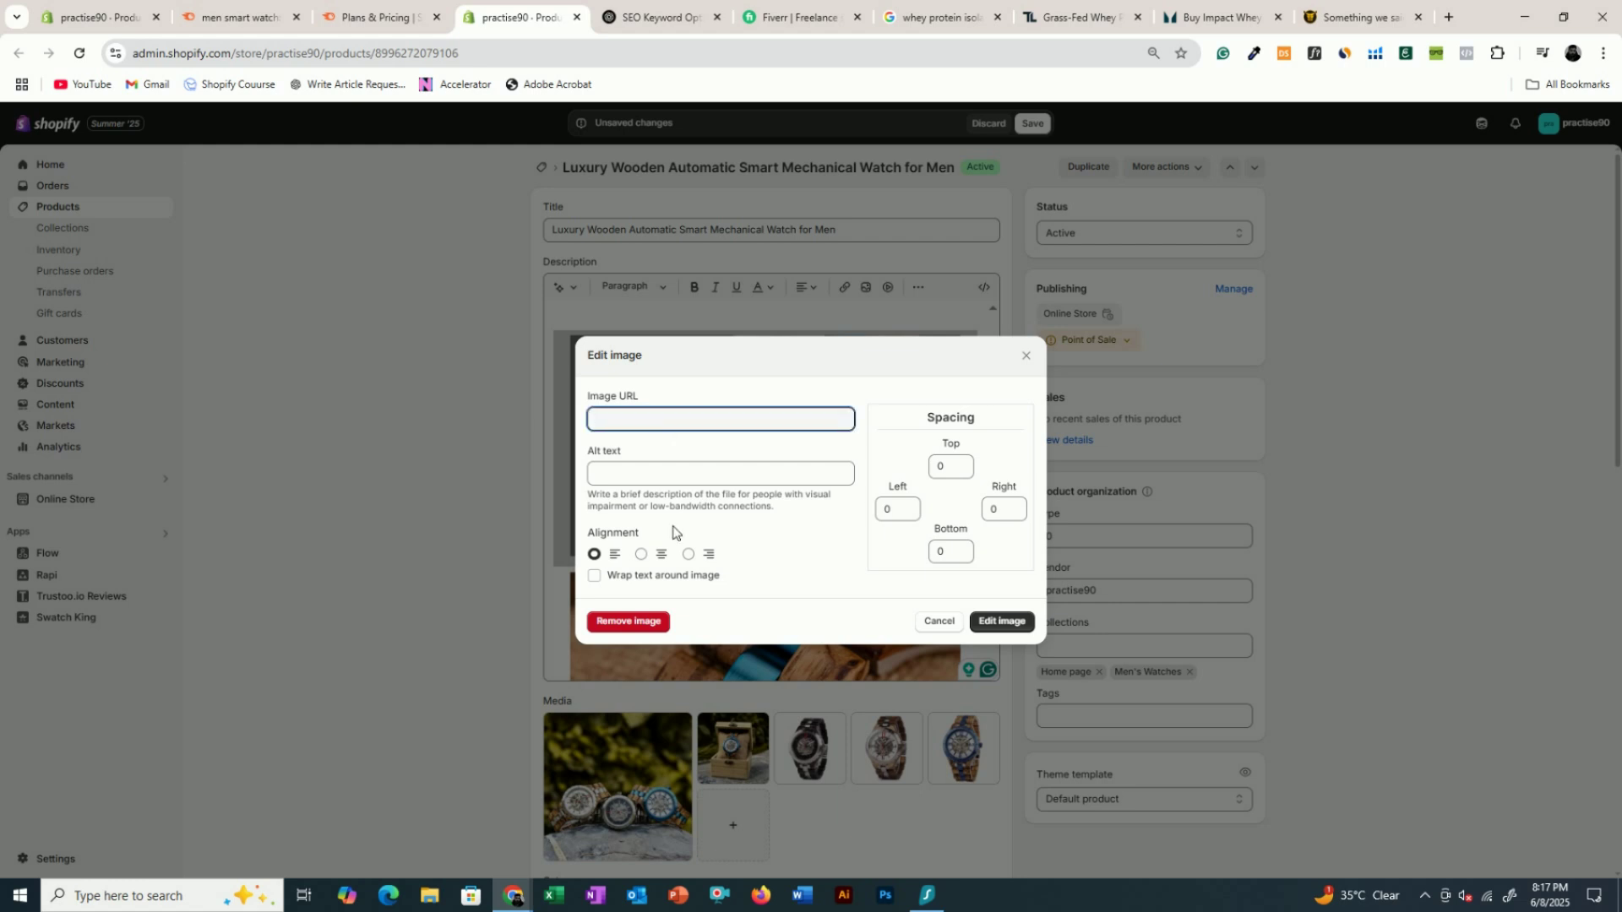
left_click(689, 461)
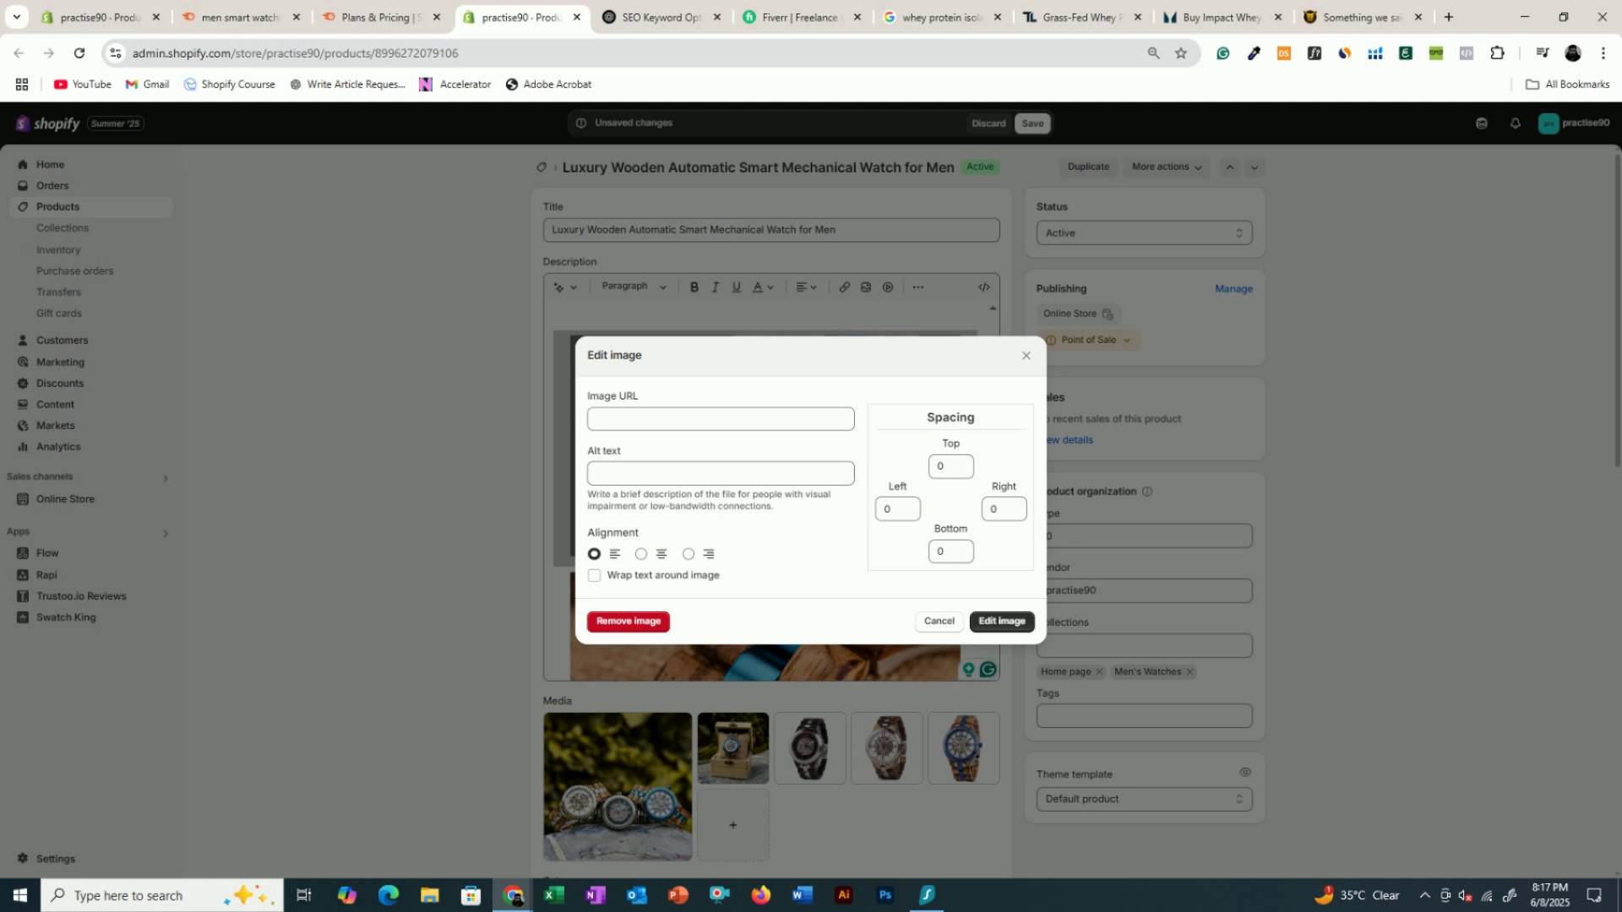
left_click(665, 479)
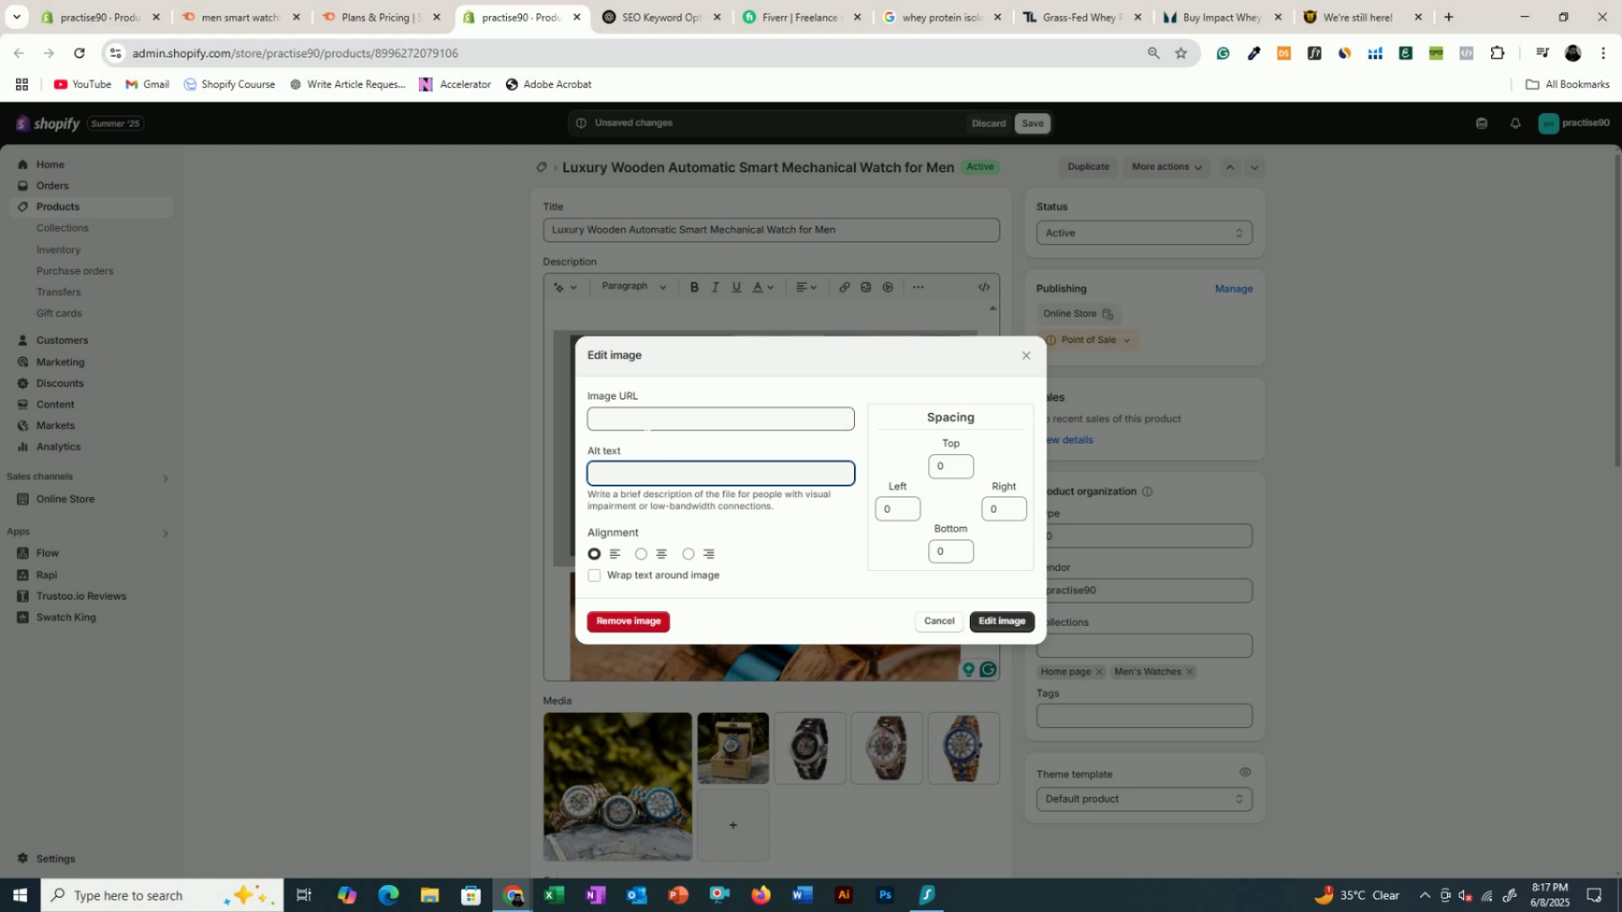
left_click(1026, 355)
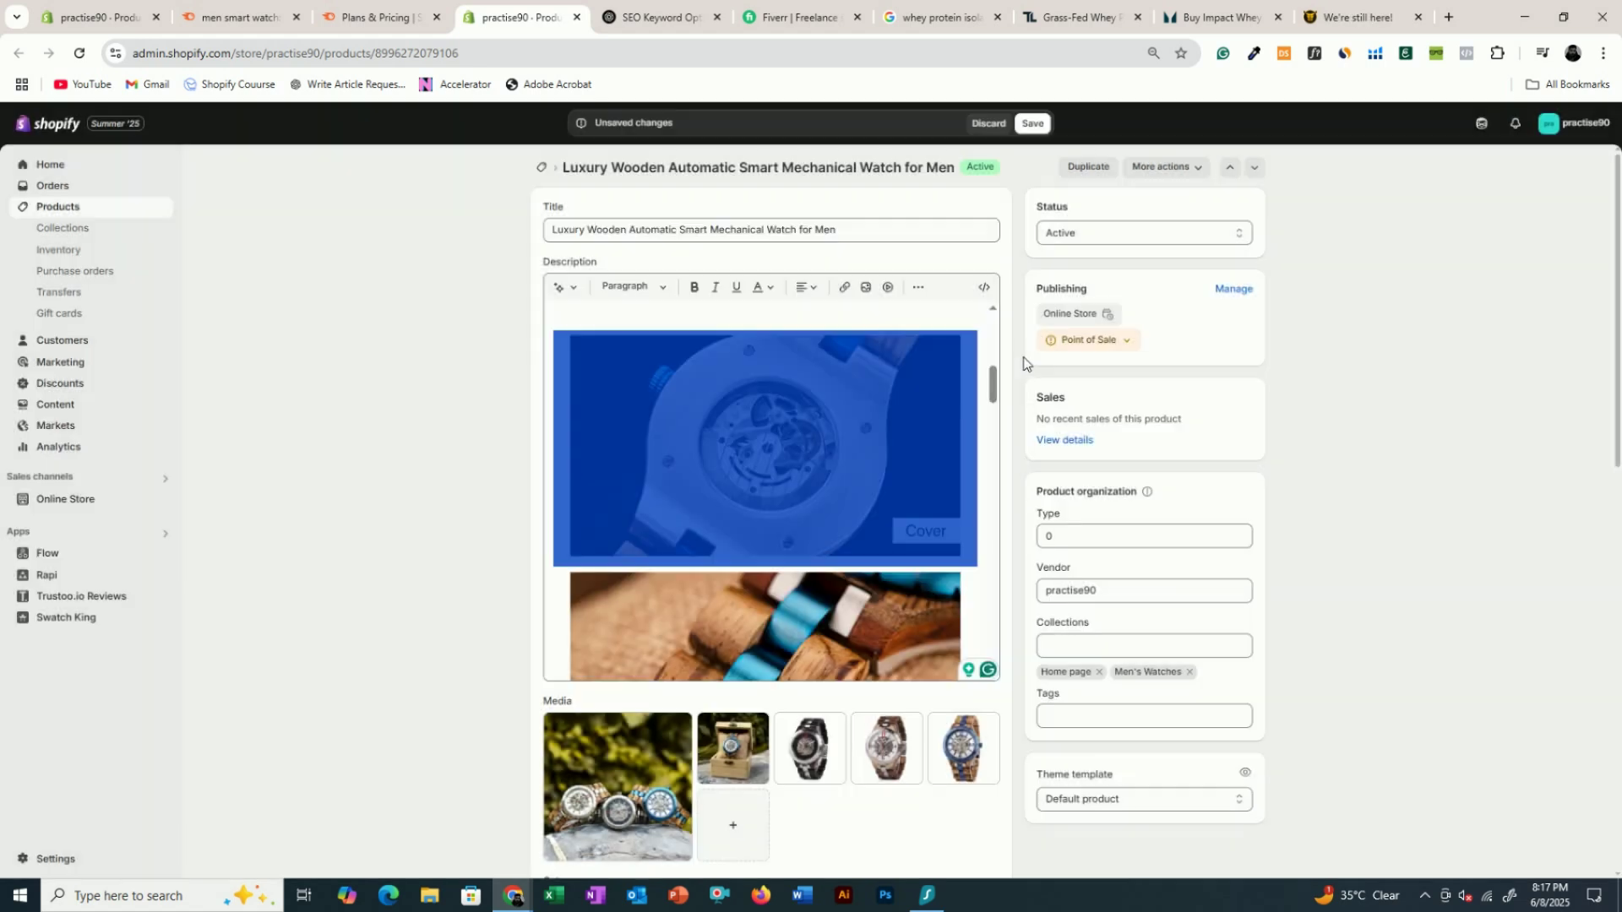
- Save the product with its new description and open the product's additional actions
left_click(1034, 124)
left_click(1196, 168)
left_click(1162, 231)
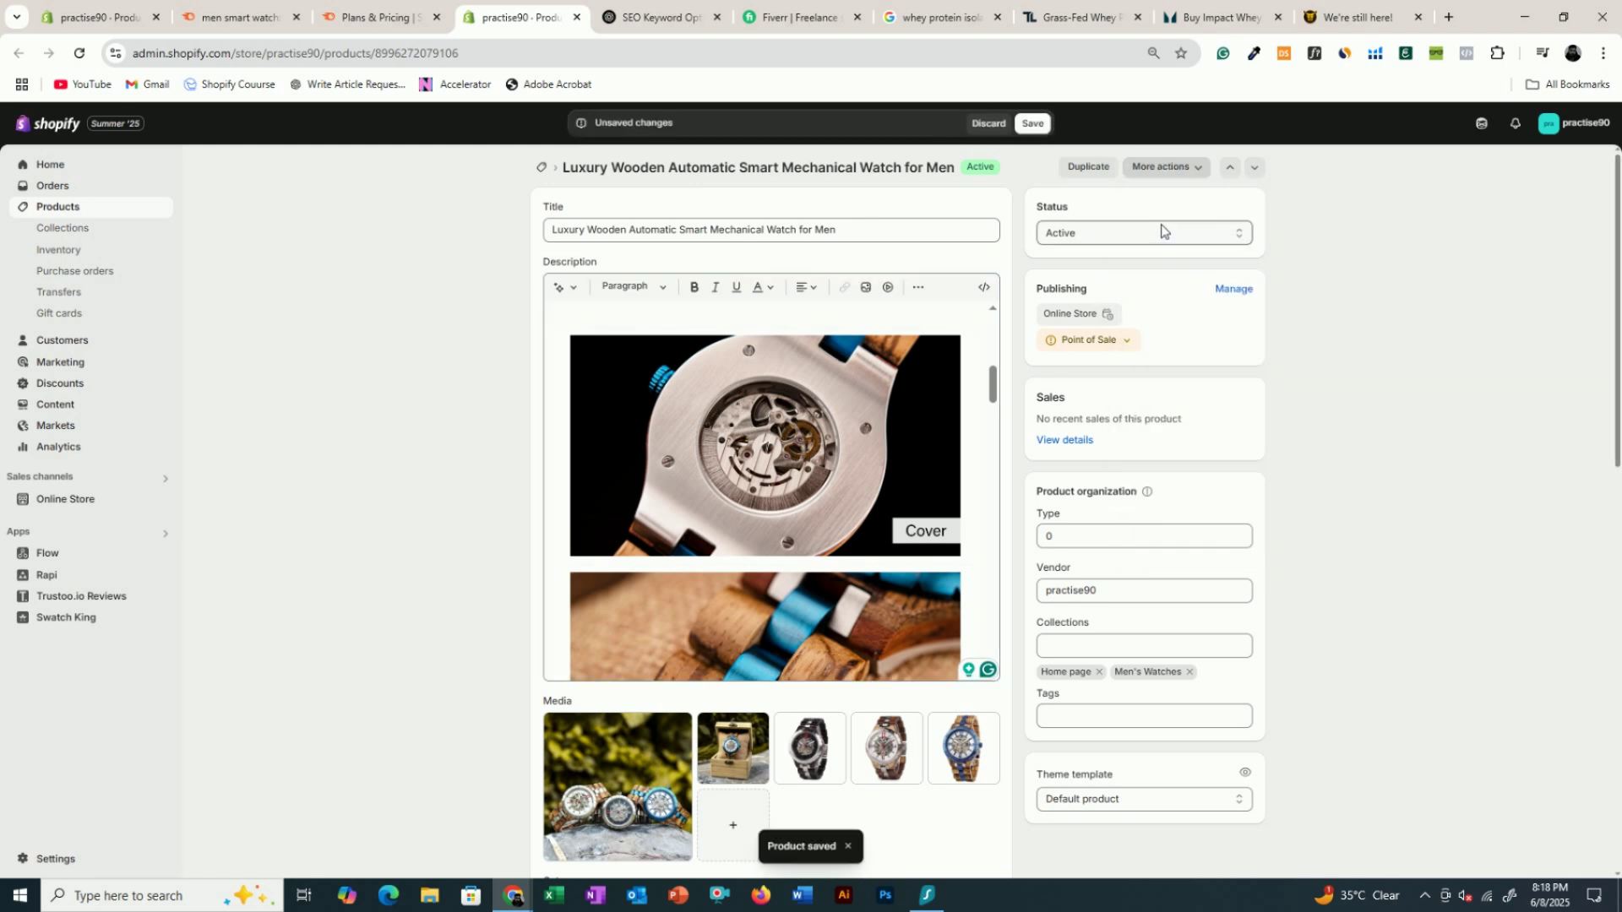
- Open the watch's store preview, return to the Shopify product and view the "Cover" image's settings without applying changes
left_click(689, 55)
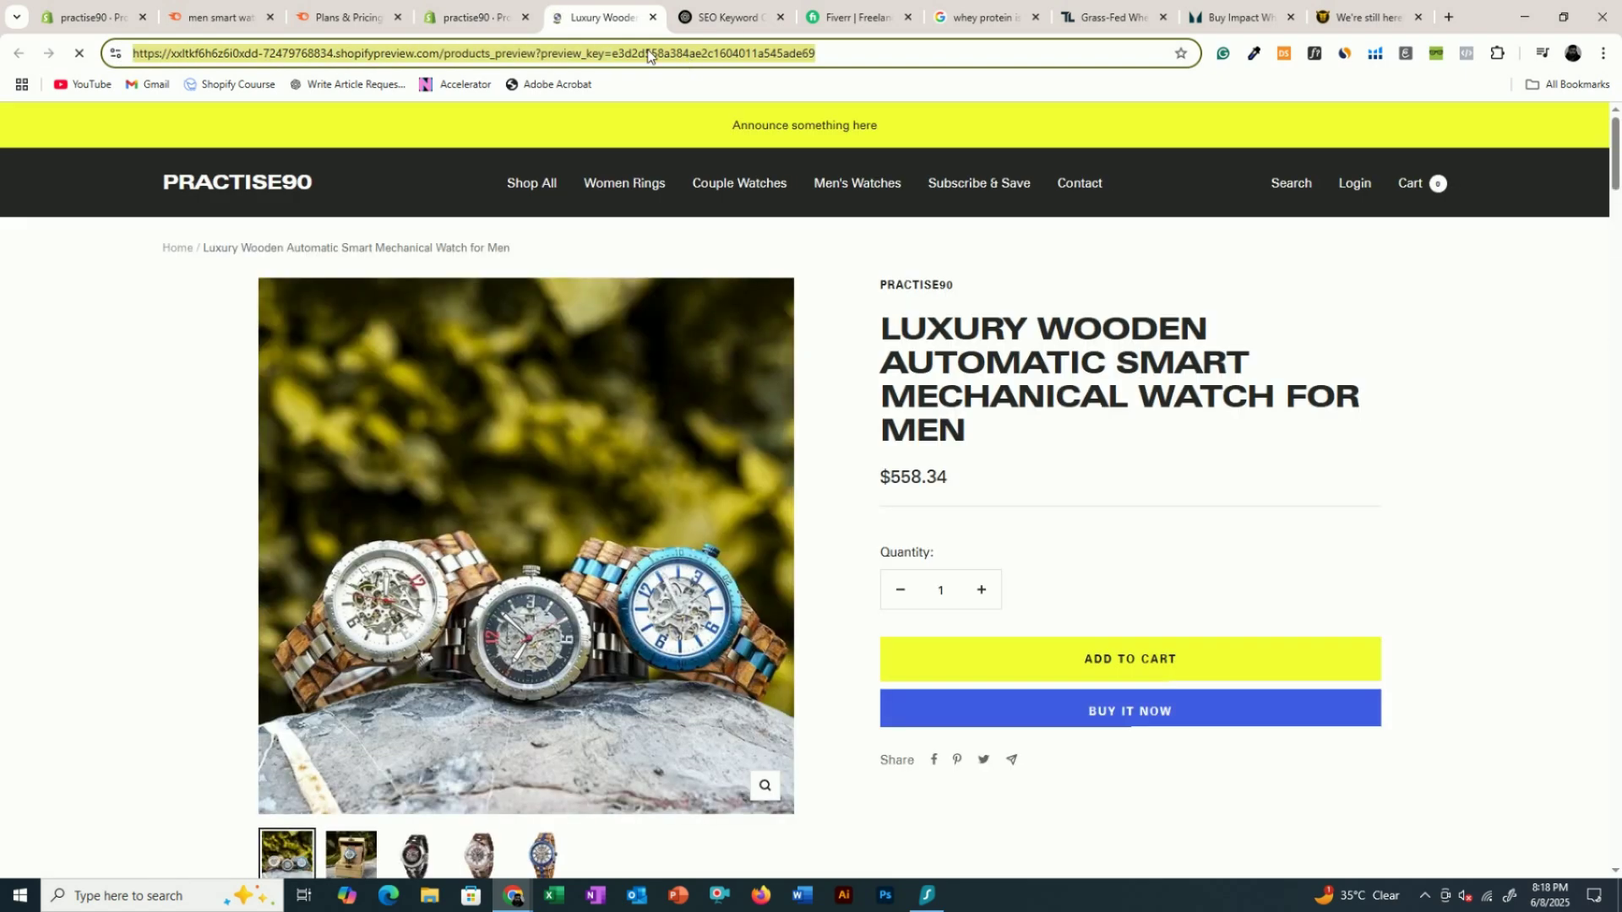
left_click(451, 4)
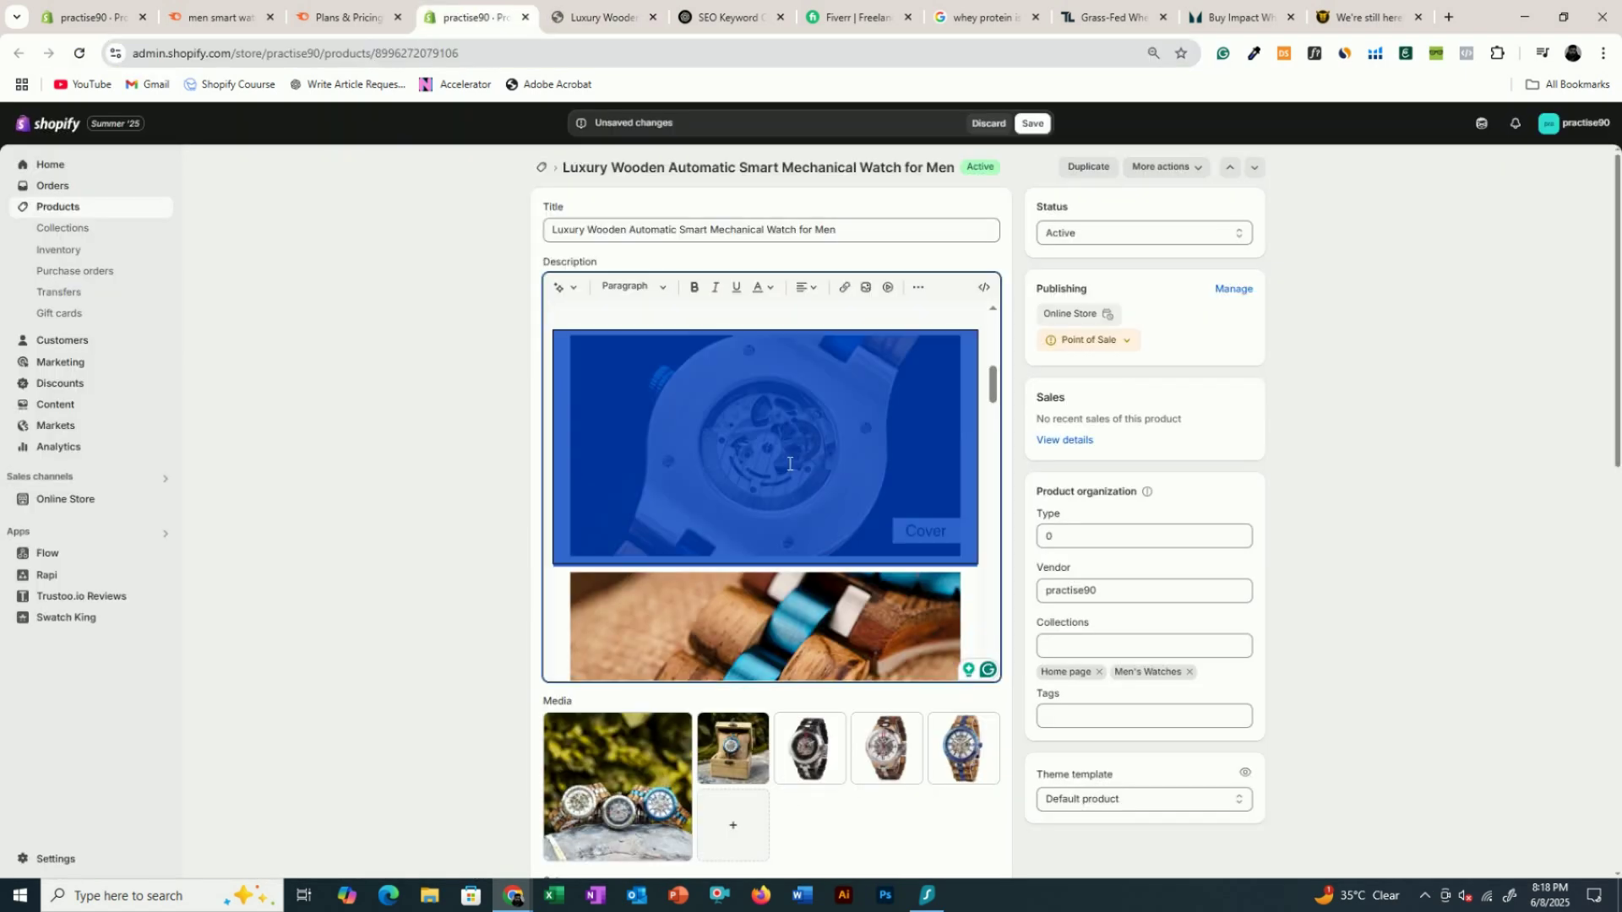
double_click(782, 462)
left_click(781, 467)
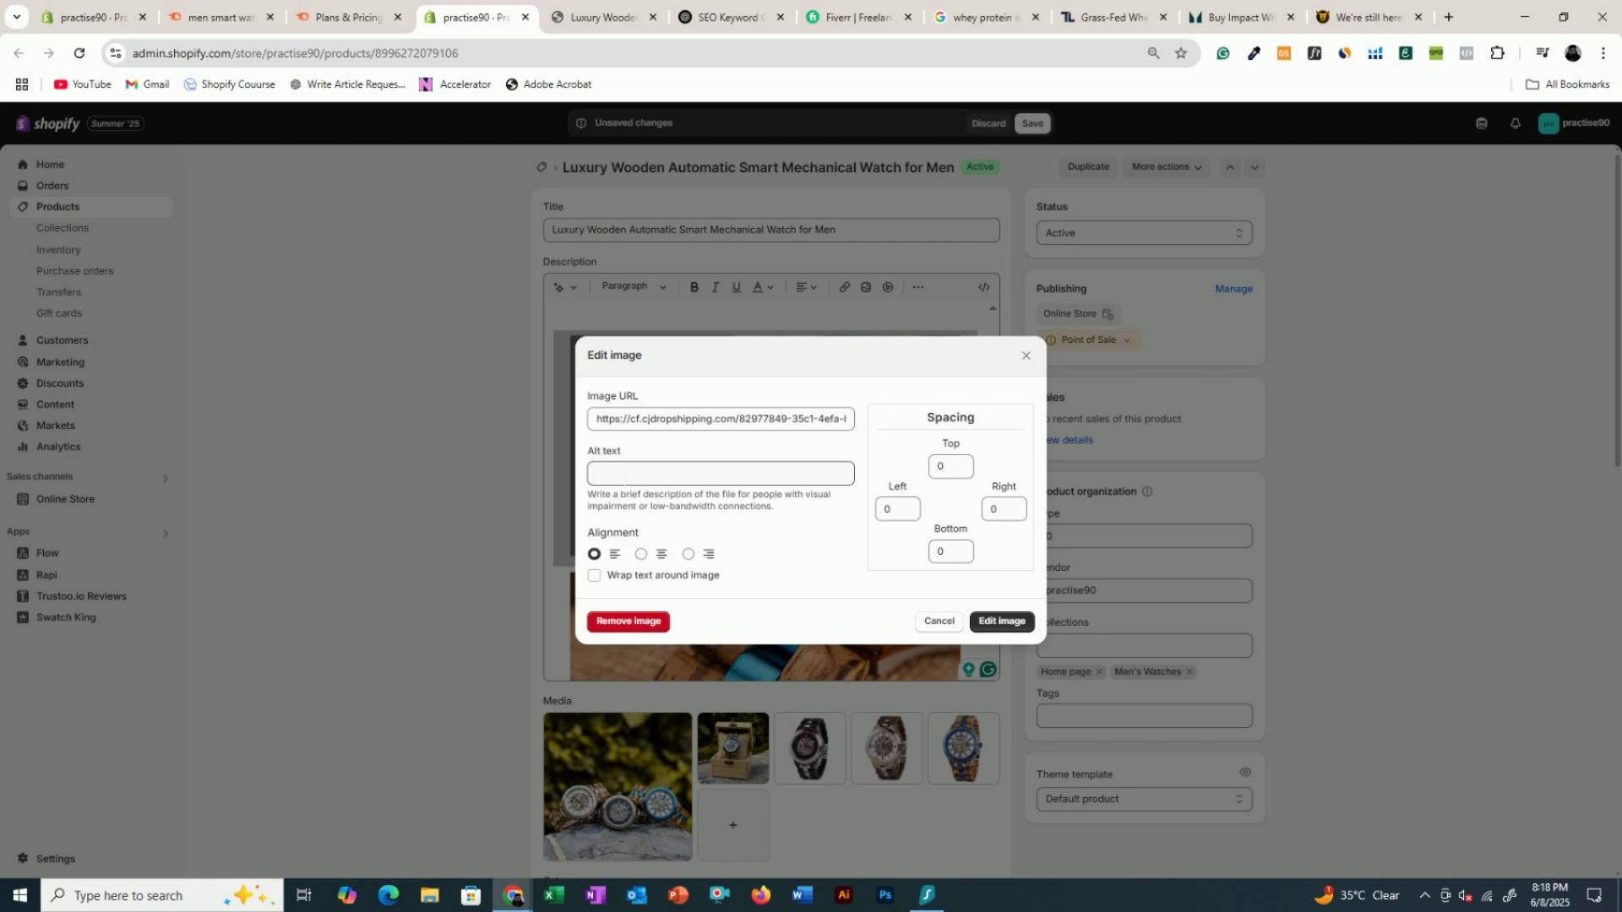
left_click(1026, 354)
- Look through the watch images in the product description
scroll(702, 420, "down", 3)
scroll(702, 420, "down", 2)
scroll(709, 413, "up", 4)
scroll(709, 412, "down", 6)
scroll(709, 412, "down", 5)
scroll(708, 412, "up", 5)
scroll(712, 407, "up", 6)
scroll(712, 408, "down", 2)
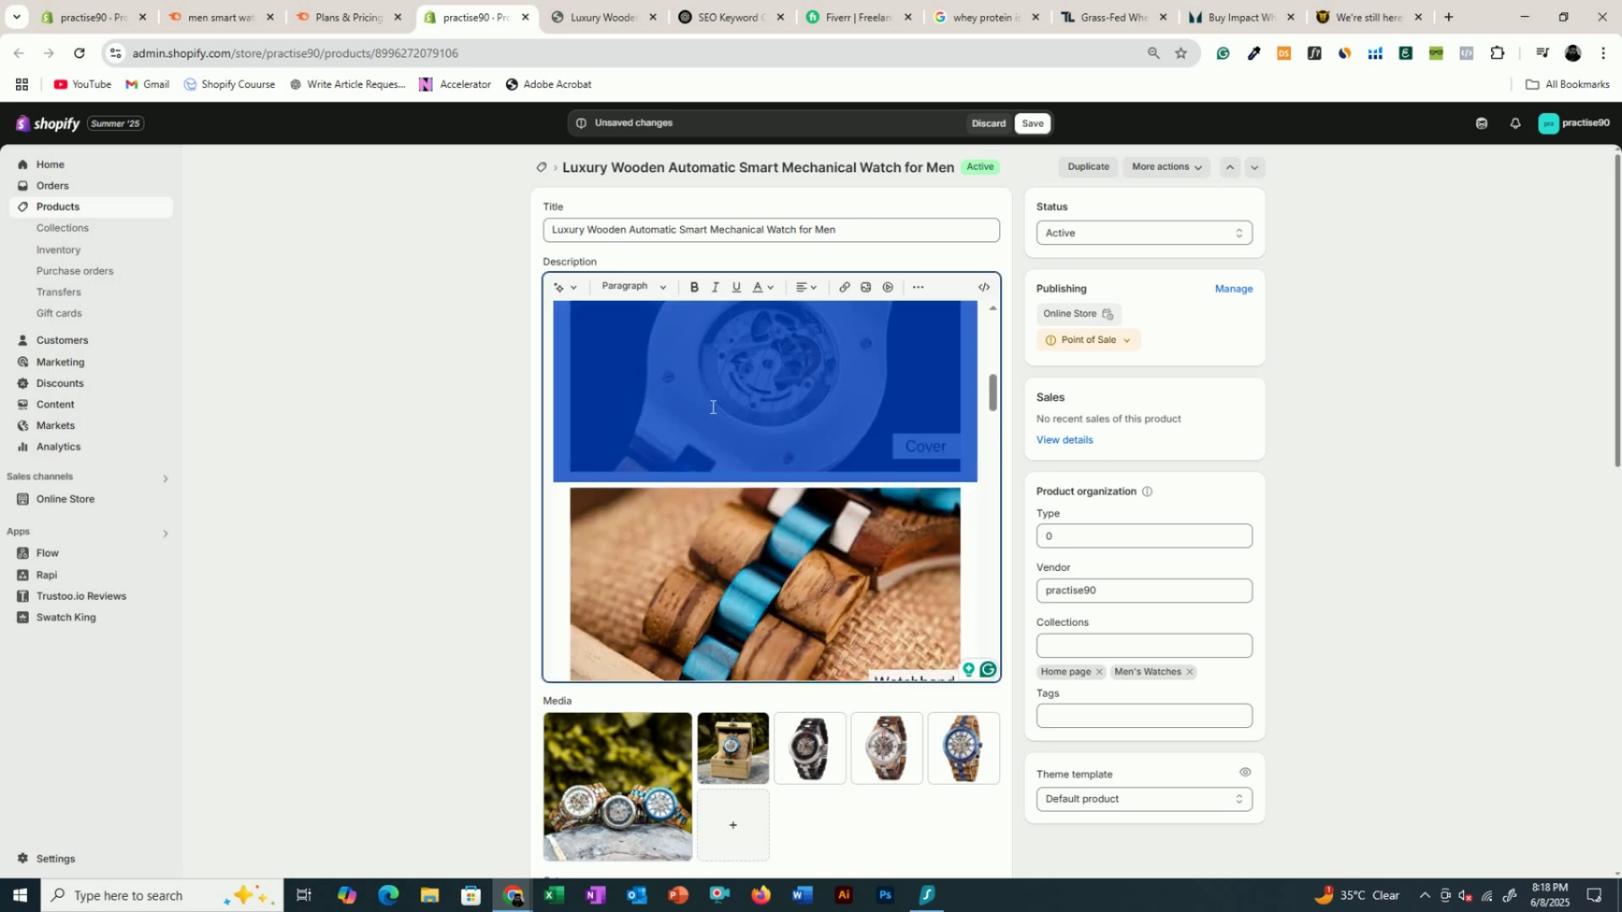
- Switch to the ChatGPT conversation and ask "please give me the alt text for the two images"
left_click(729, 17)
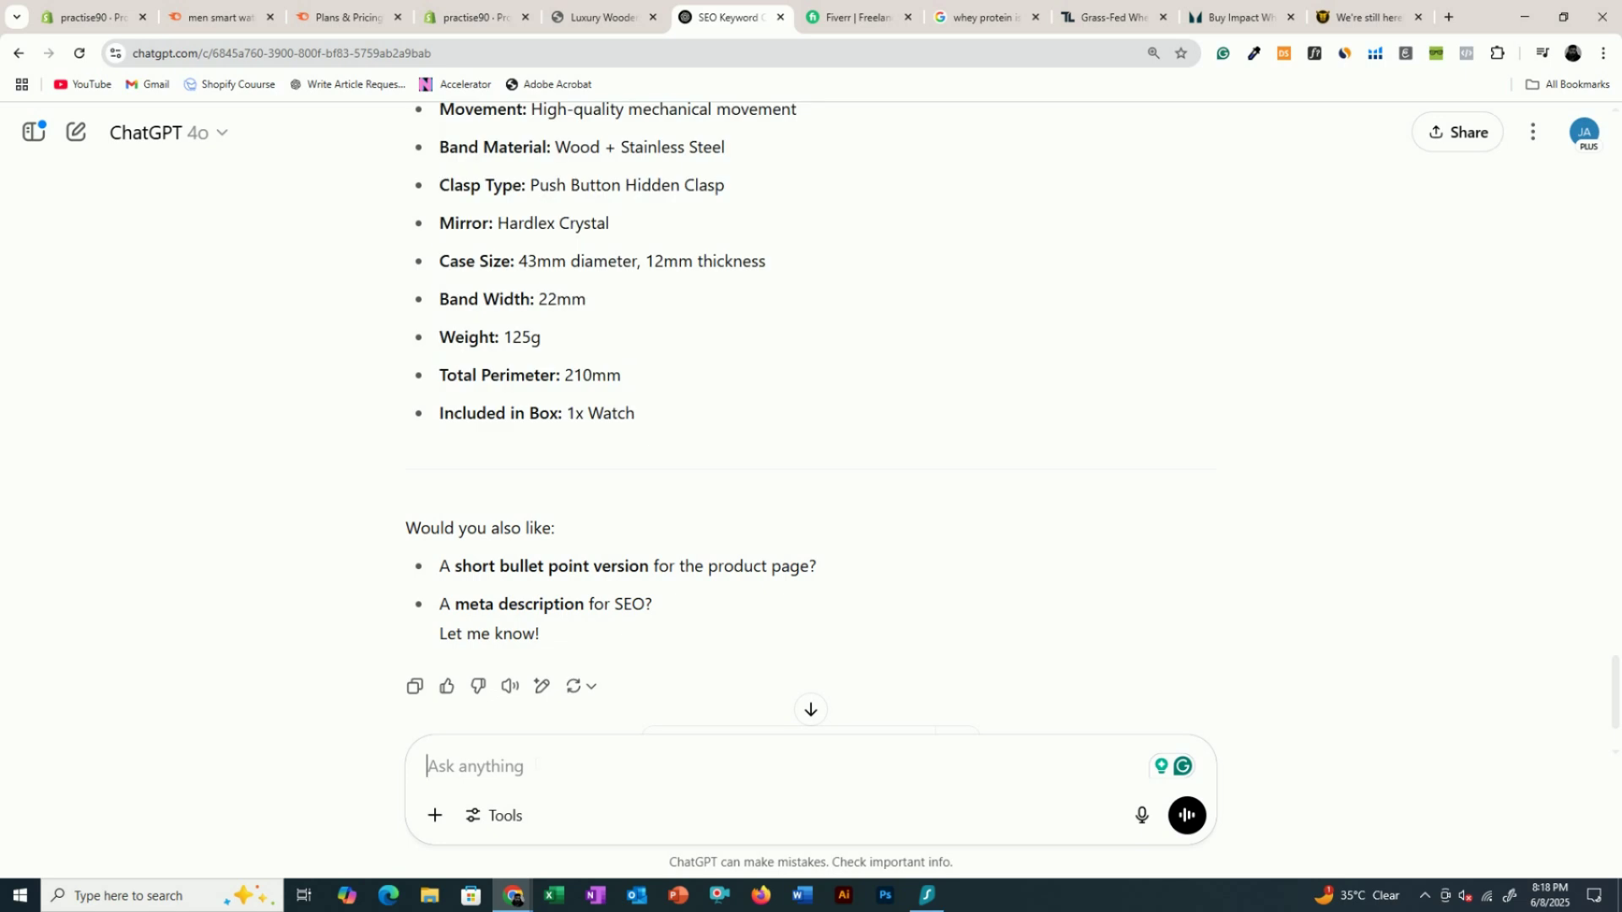
type("please give me the")
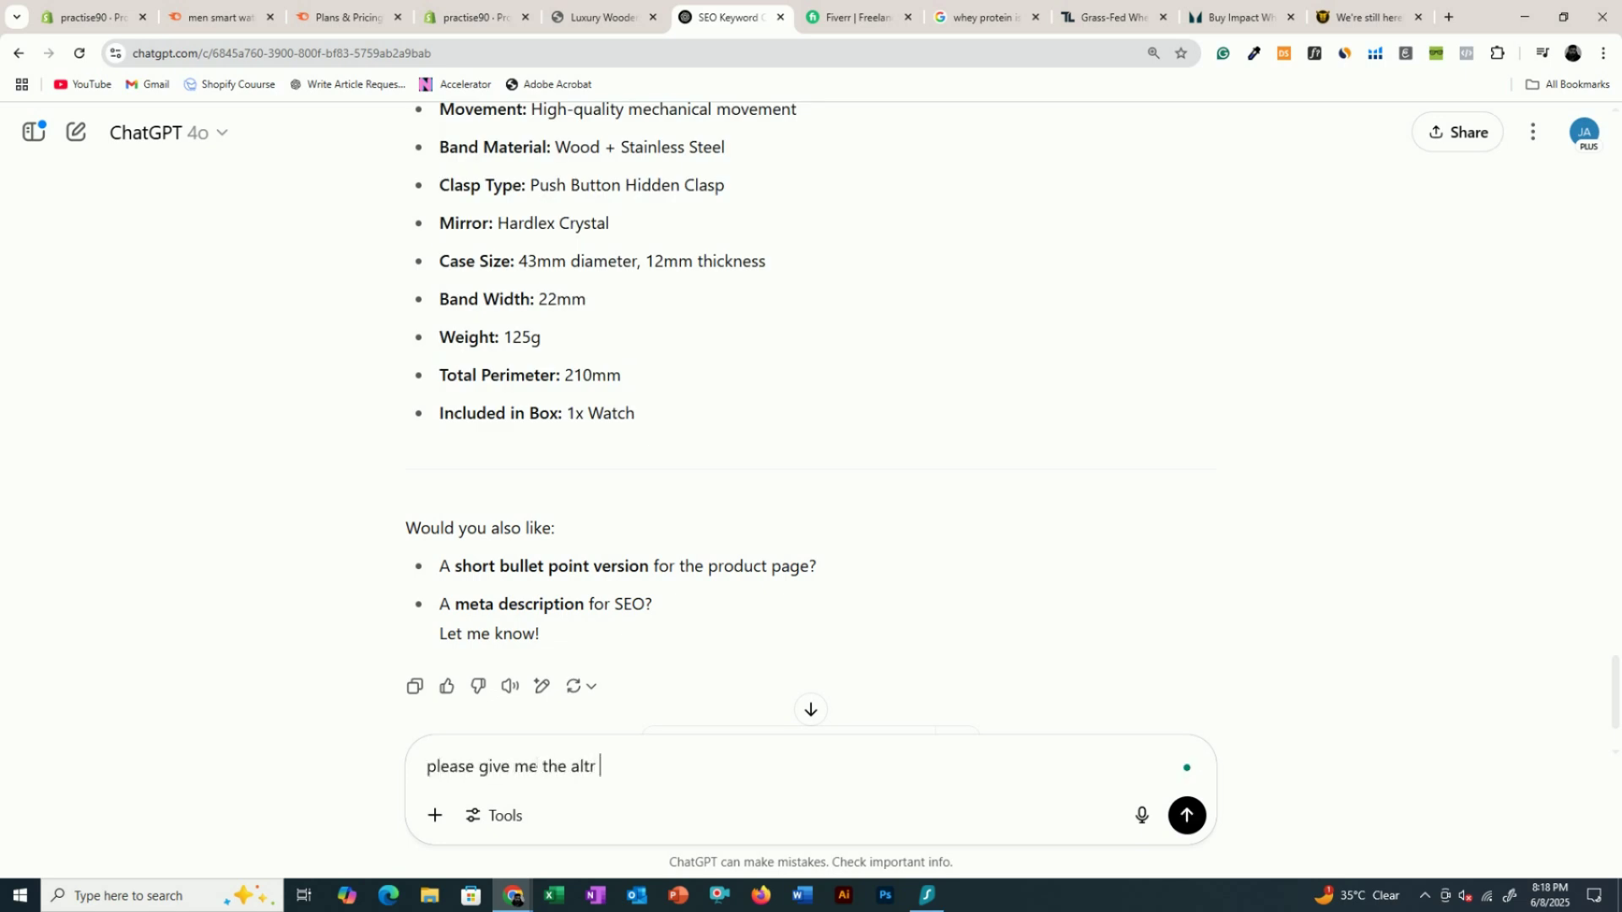
type(" alt text for the two images")
key("Return")
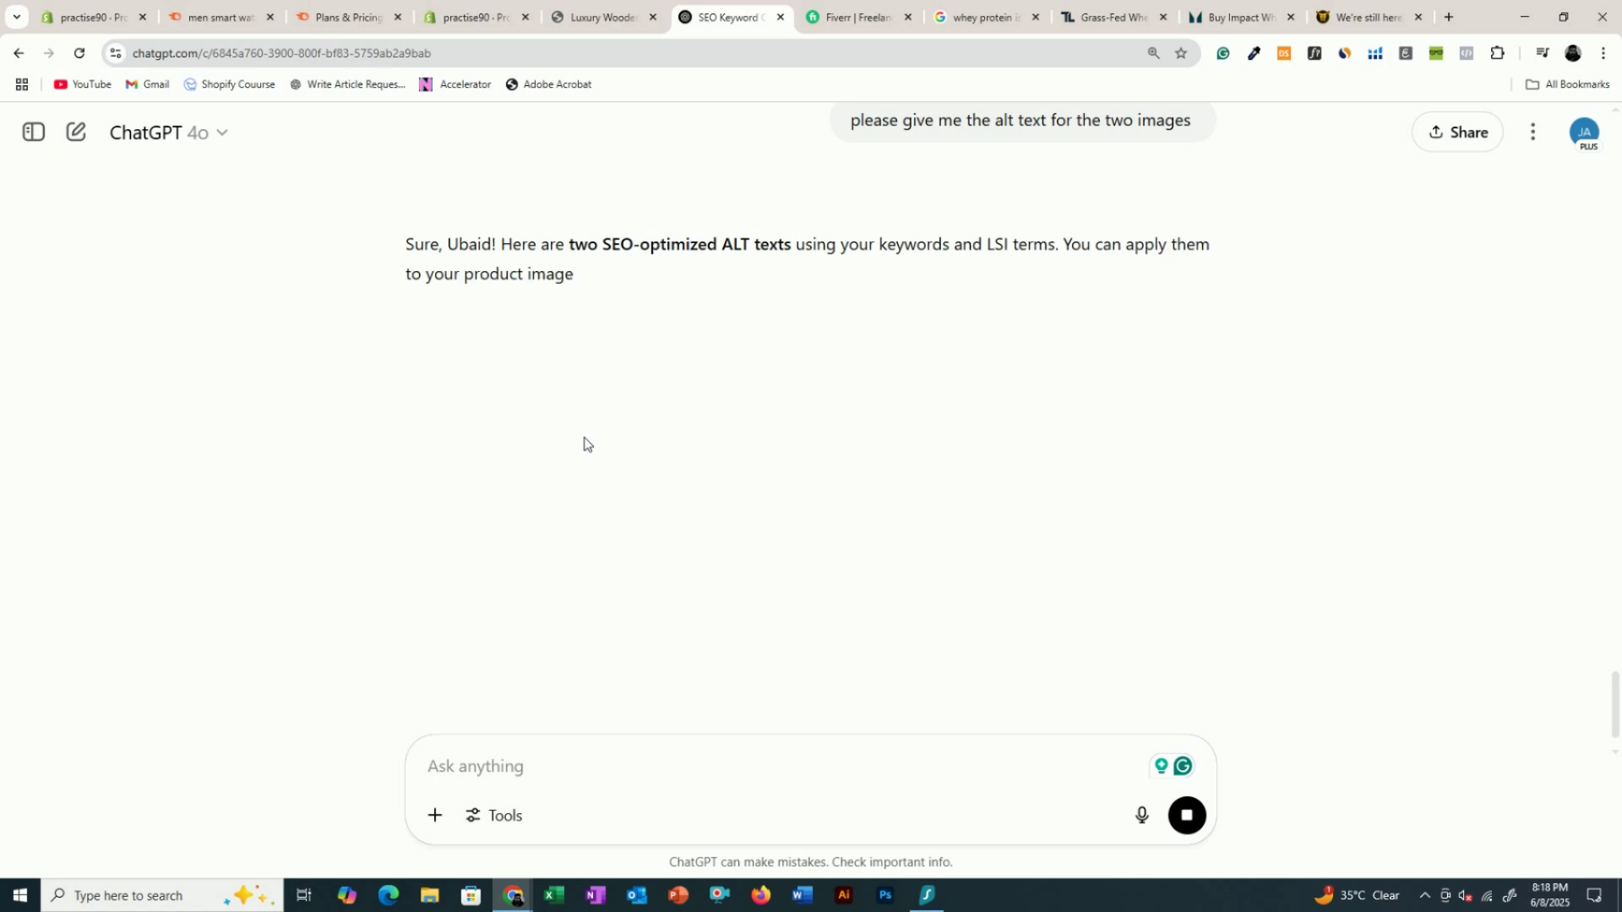
- Copy "Luxury wooden automatic mechanical watch for men with wood and stainless steel band" from ALT Text 1 and return to the Shopify product
left_click_drag(405, 431, 1197, 450)
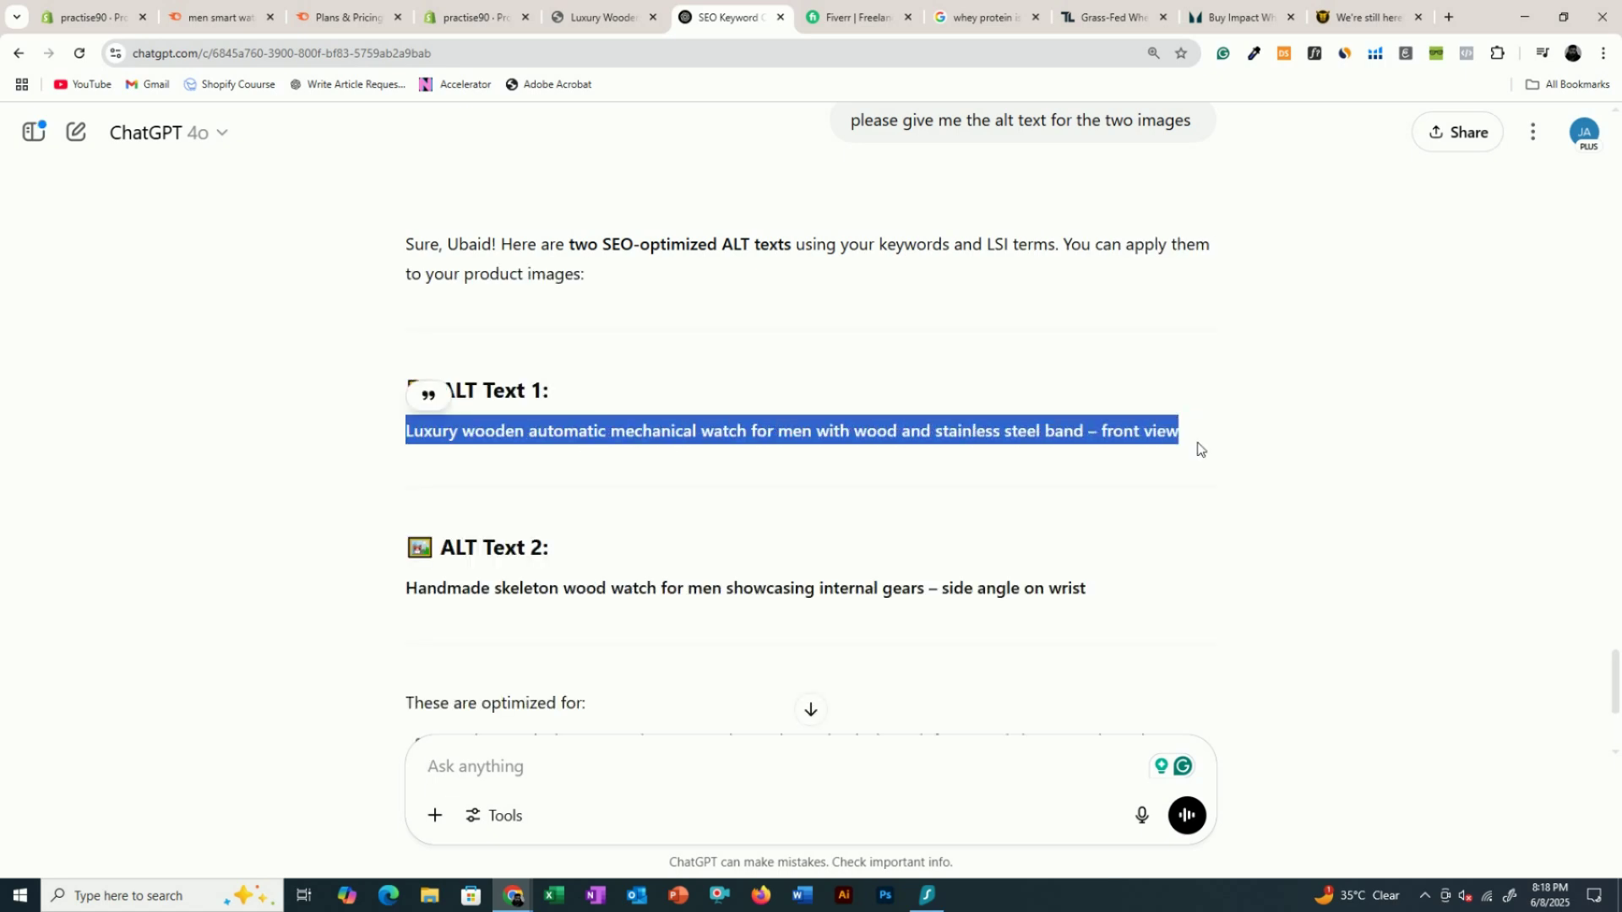
mouse_move(1084, 445)
left_mouse_down()
mouse_move(379, 454)
mouse_move(407, 433)
mouse_move(1085, 435)
left_mouse_up()
key("ctrl+c")
left_click(629, 12)
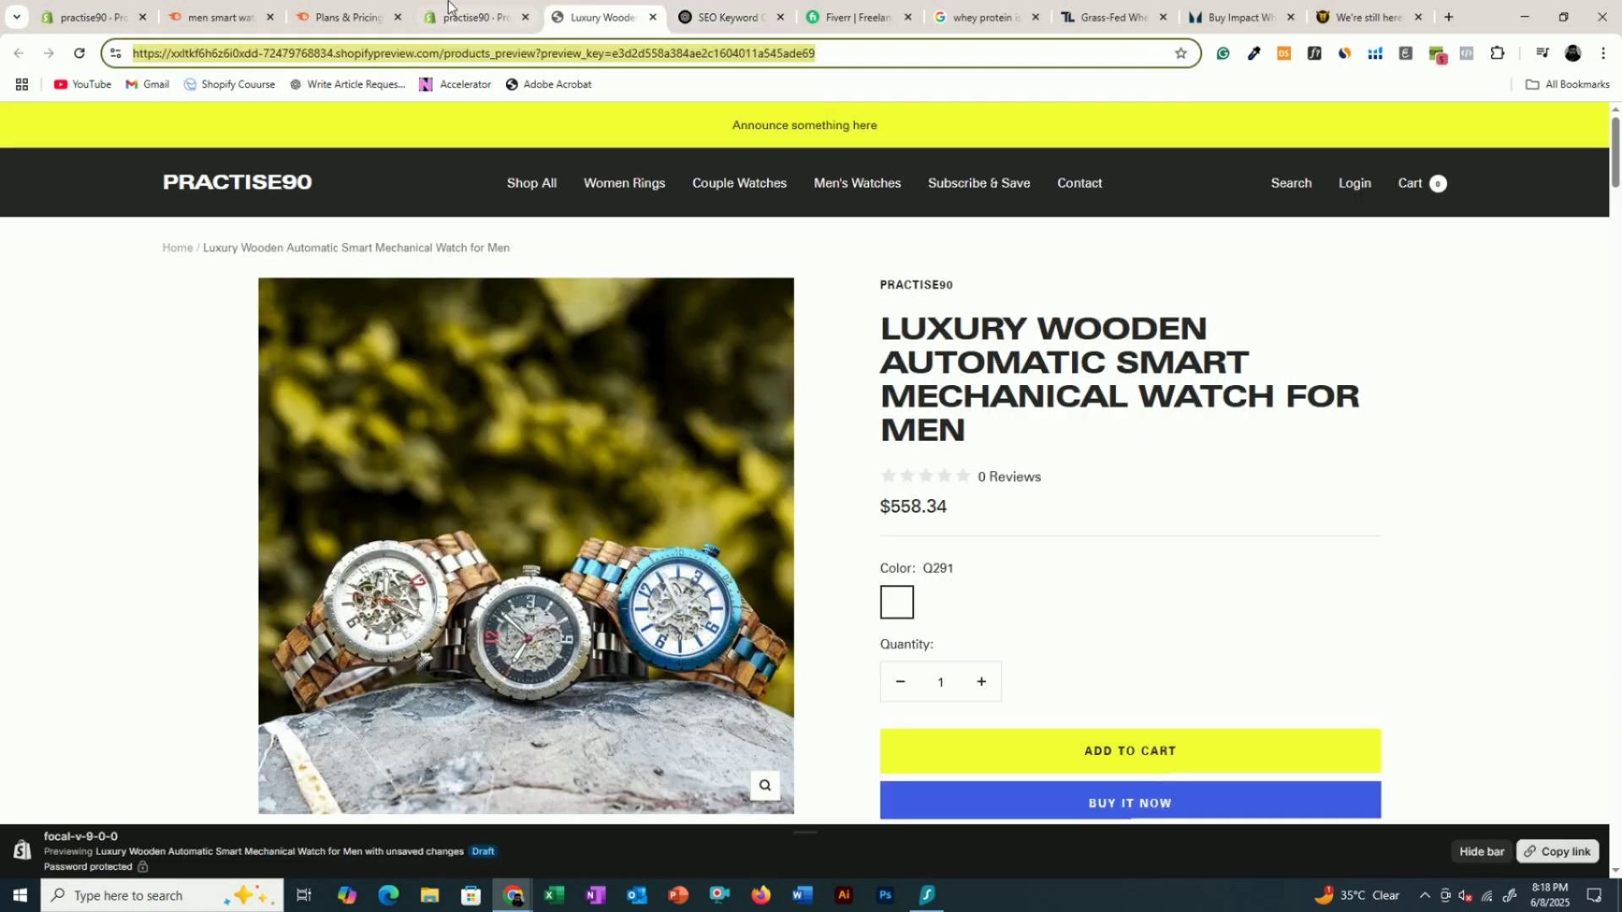
left_click(457, 12)
scroll(721, 484, "up", 1)
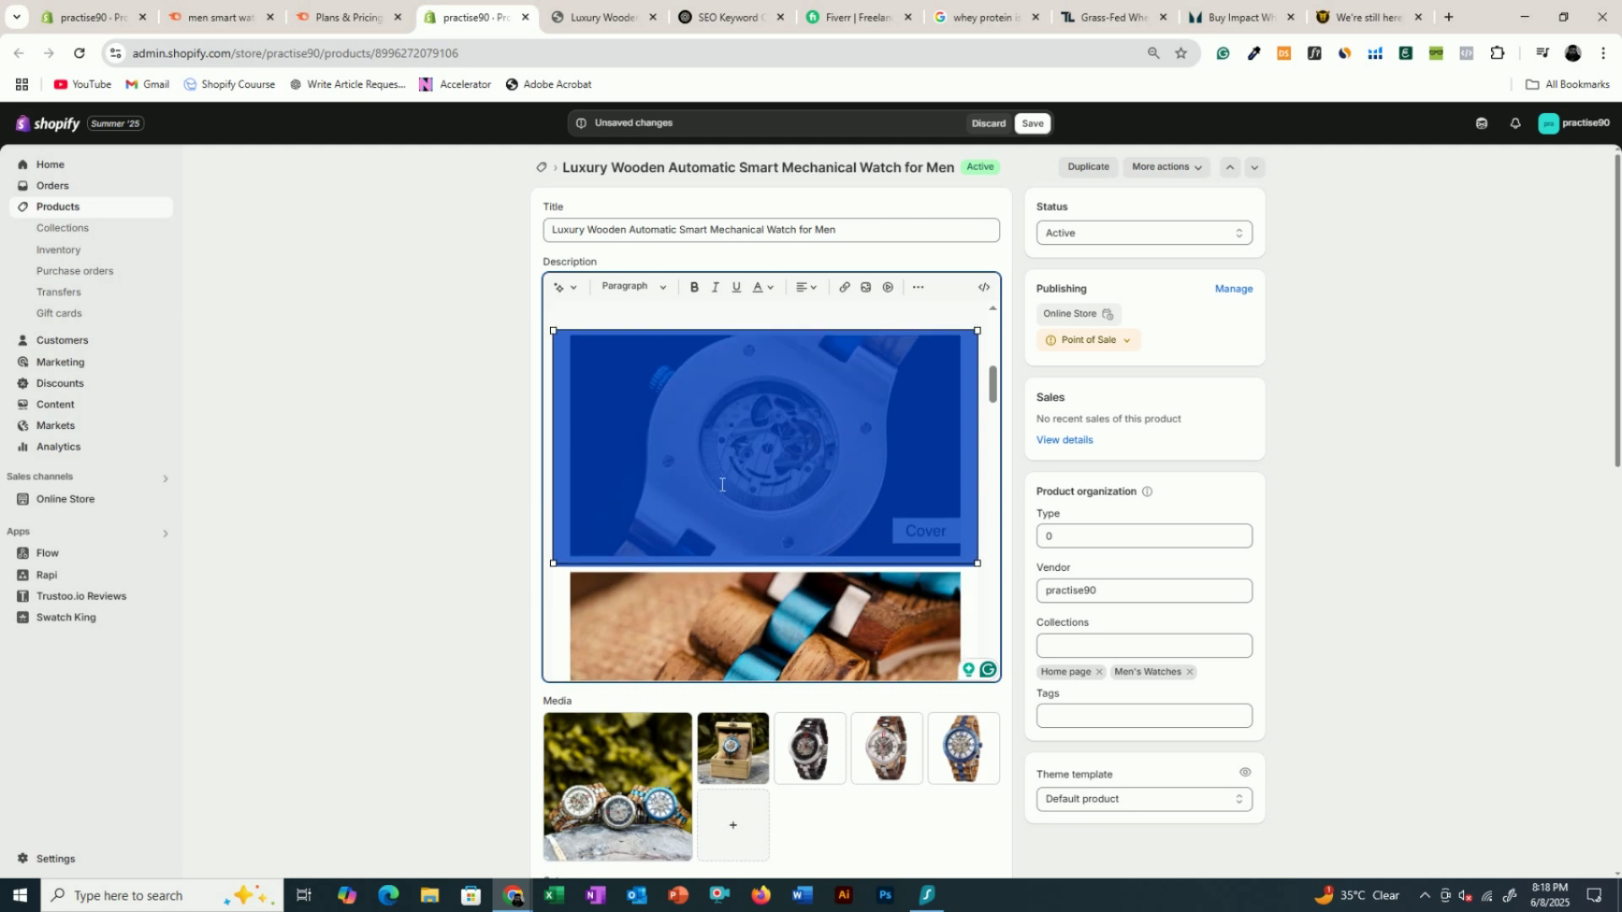
double_click(725, 426)
key("Tab")
key("ctrl+v")
triple_click(676, 426)
key("BackSpace")
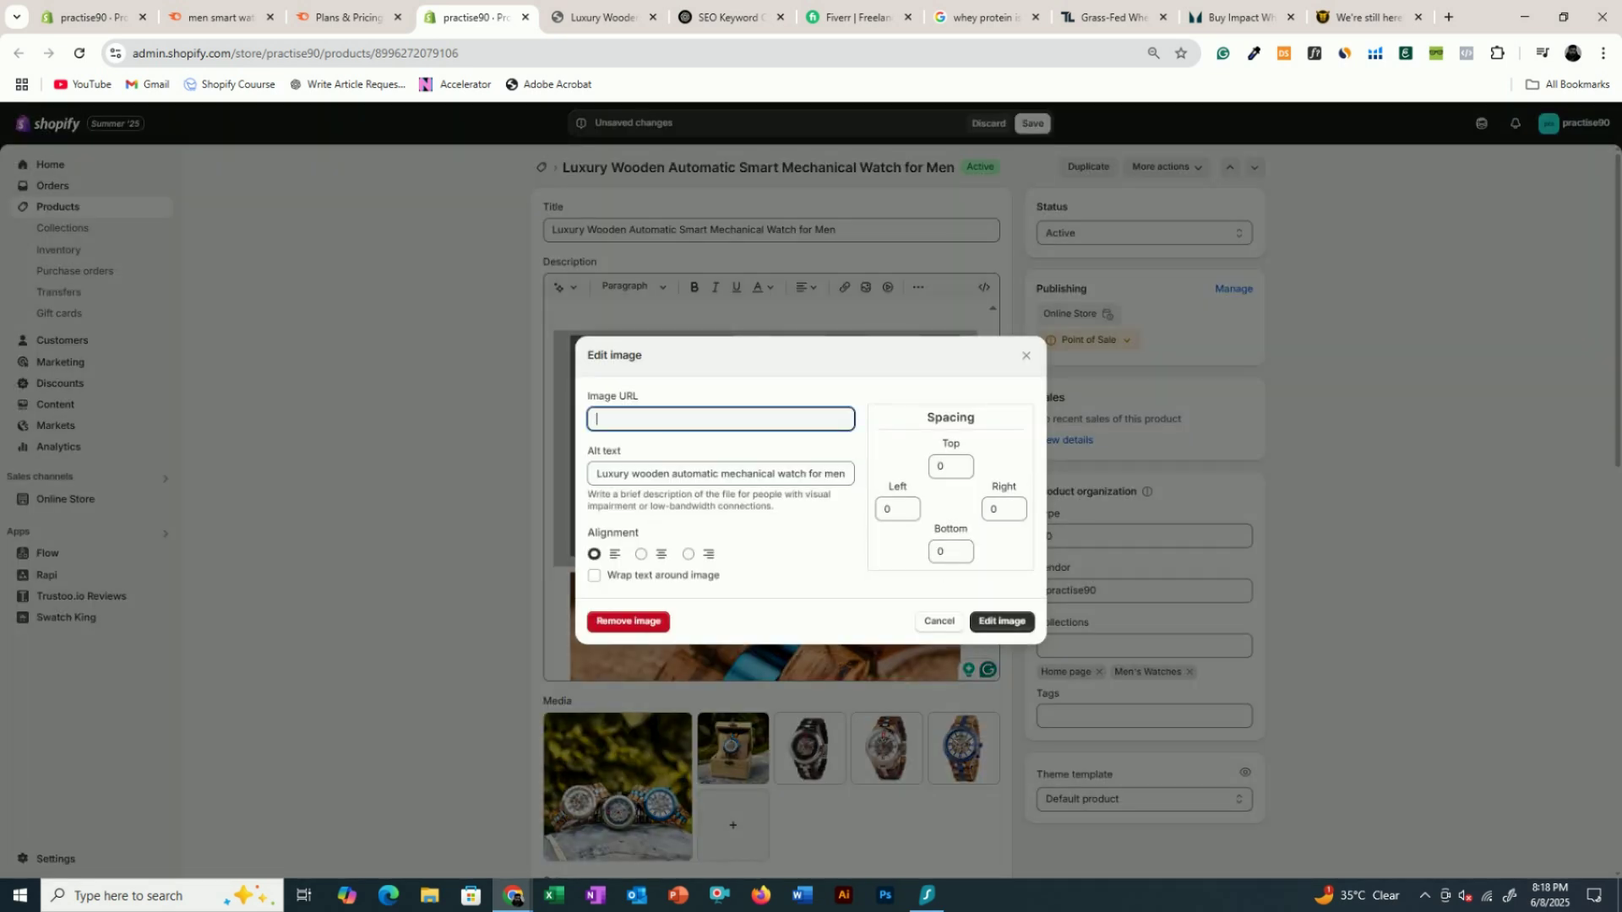
left_click(1412, 441)
key("Escape")
- Clear the "Cover" image's URL and apply the alt text "Luxury wooden automatic mechanical watch for men with wood and stainless steel band"
double_click(661, 441)
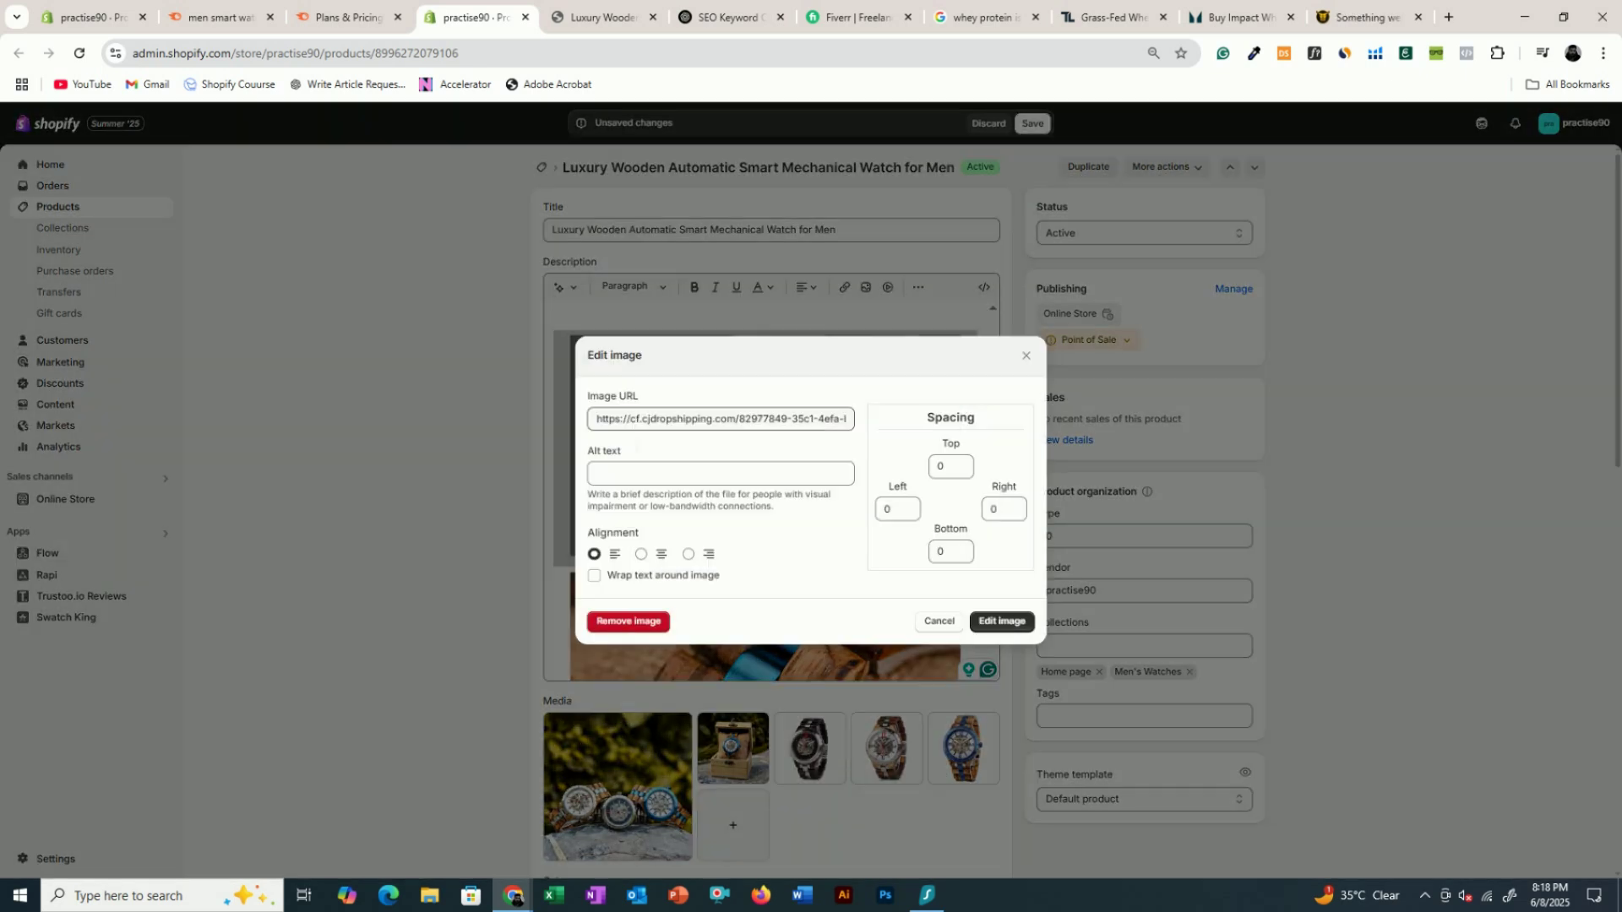
triple_click(672, 425)
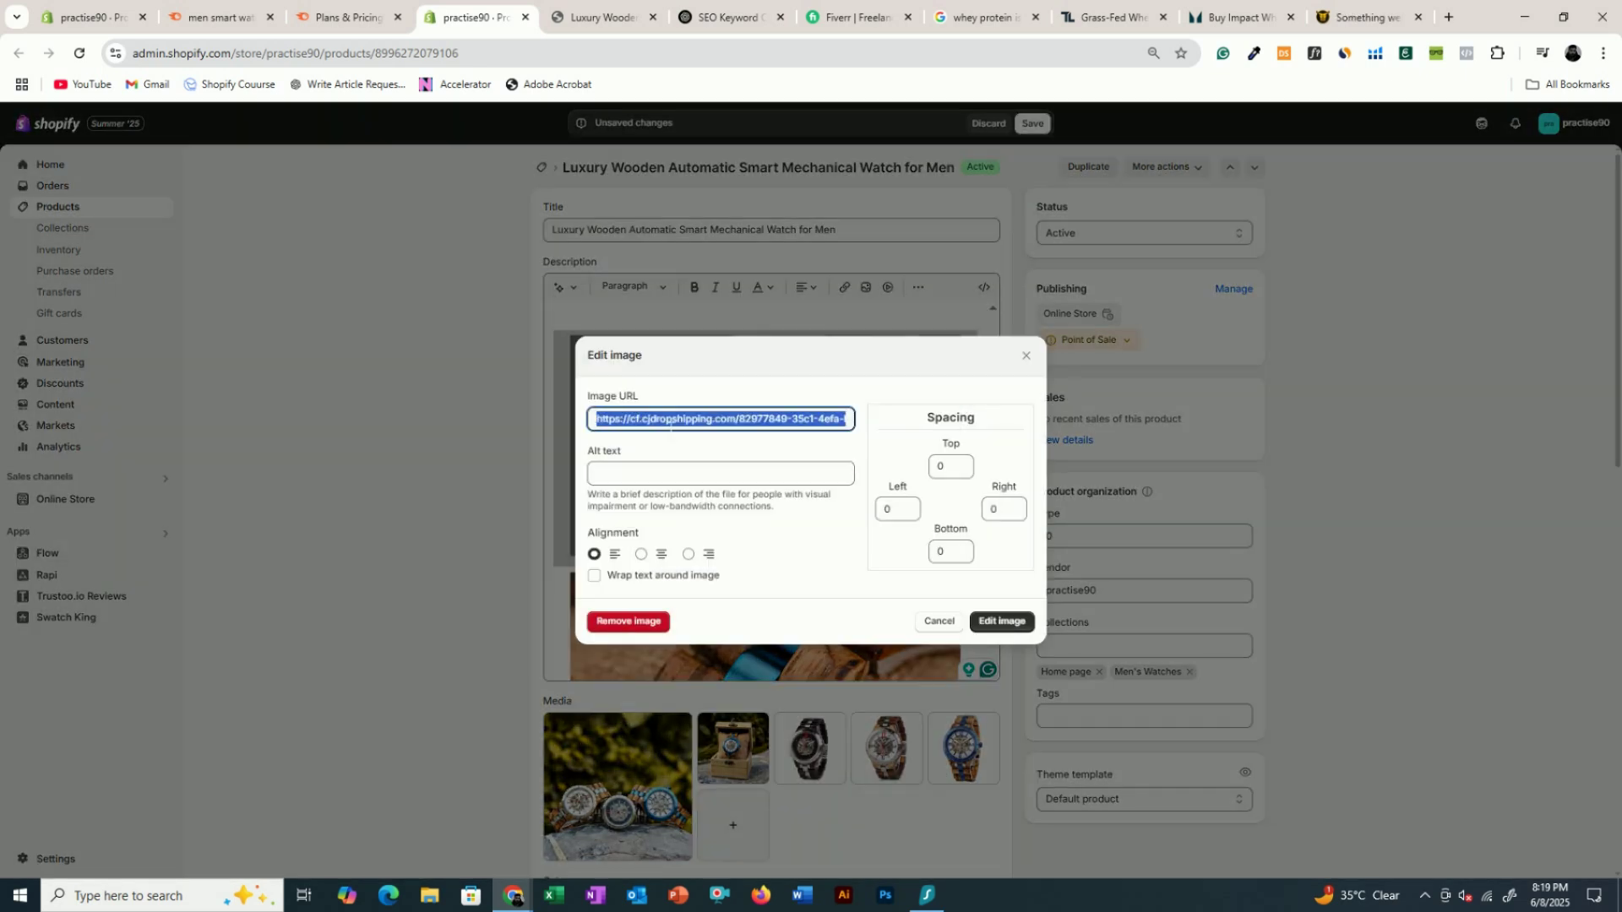
key("BackSpace")
left_click(721, 473)
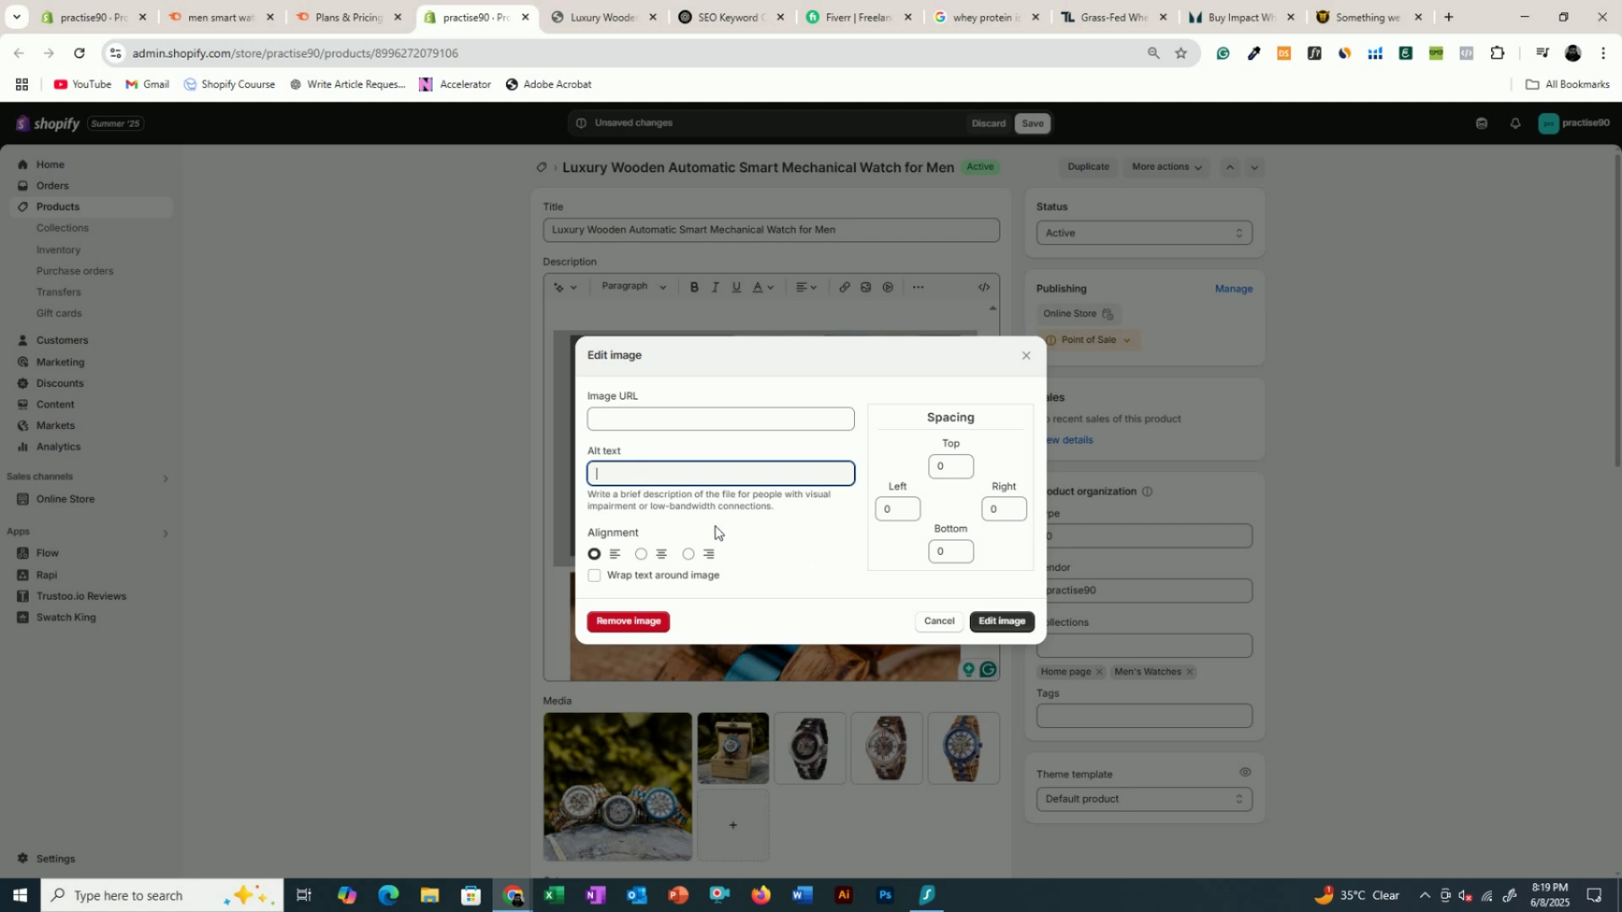
key("ctrl+v")
left_click(1002, 621)
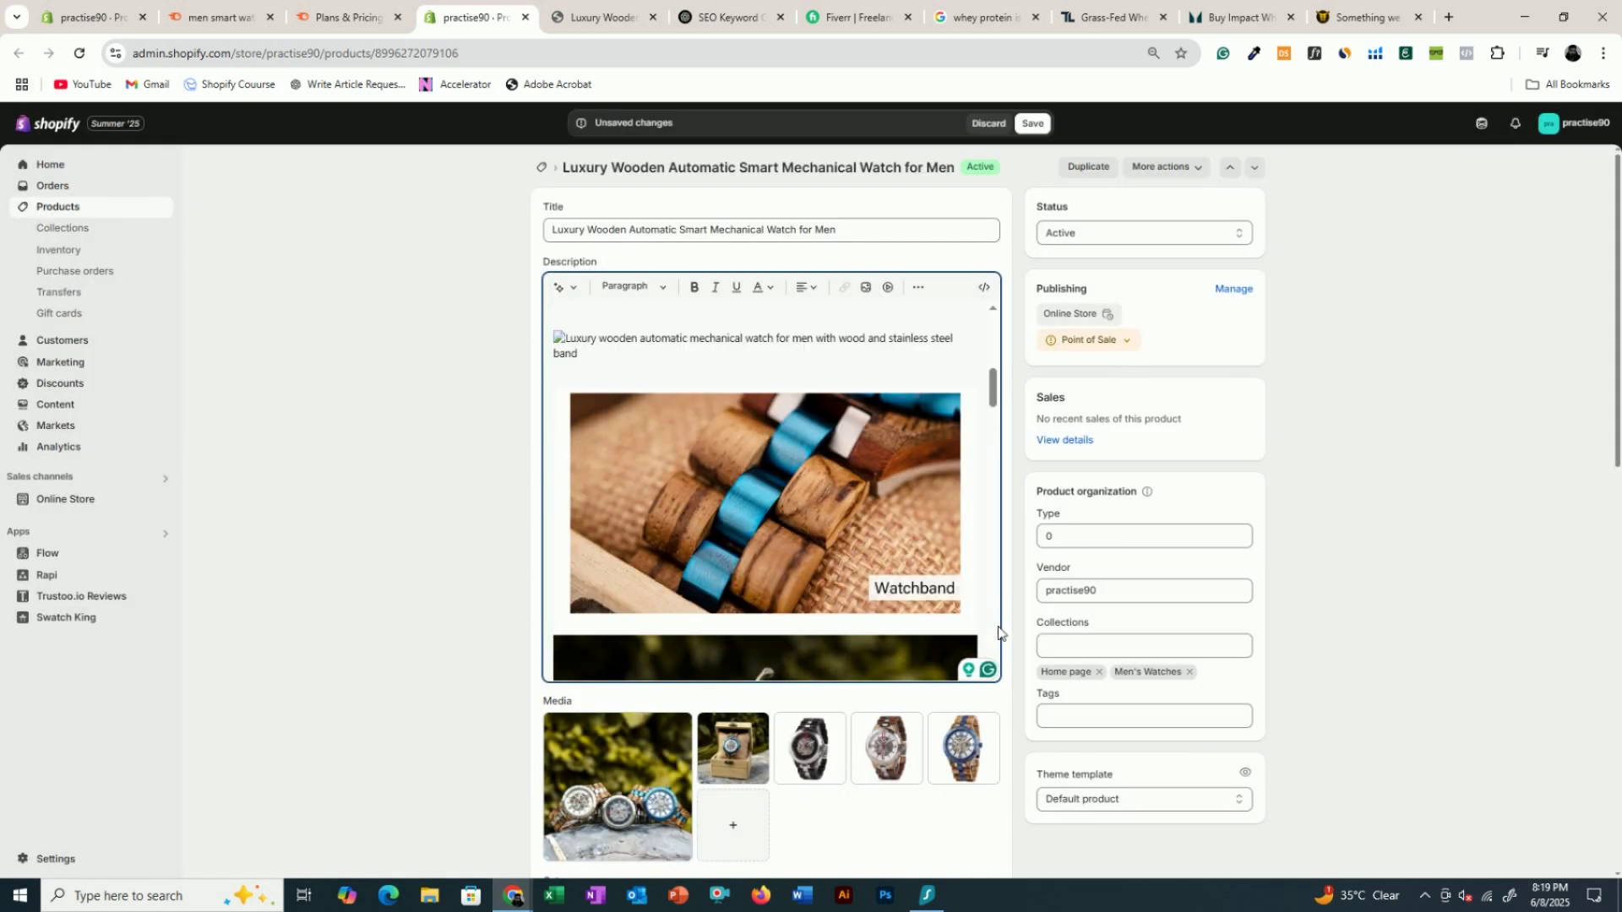
- Replace the "Watchband" image's URL in its image settings with the address of the product preview page
double_click(723, 485)
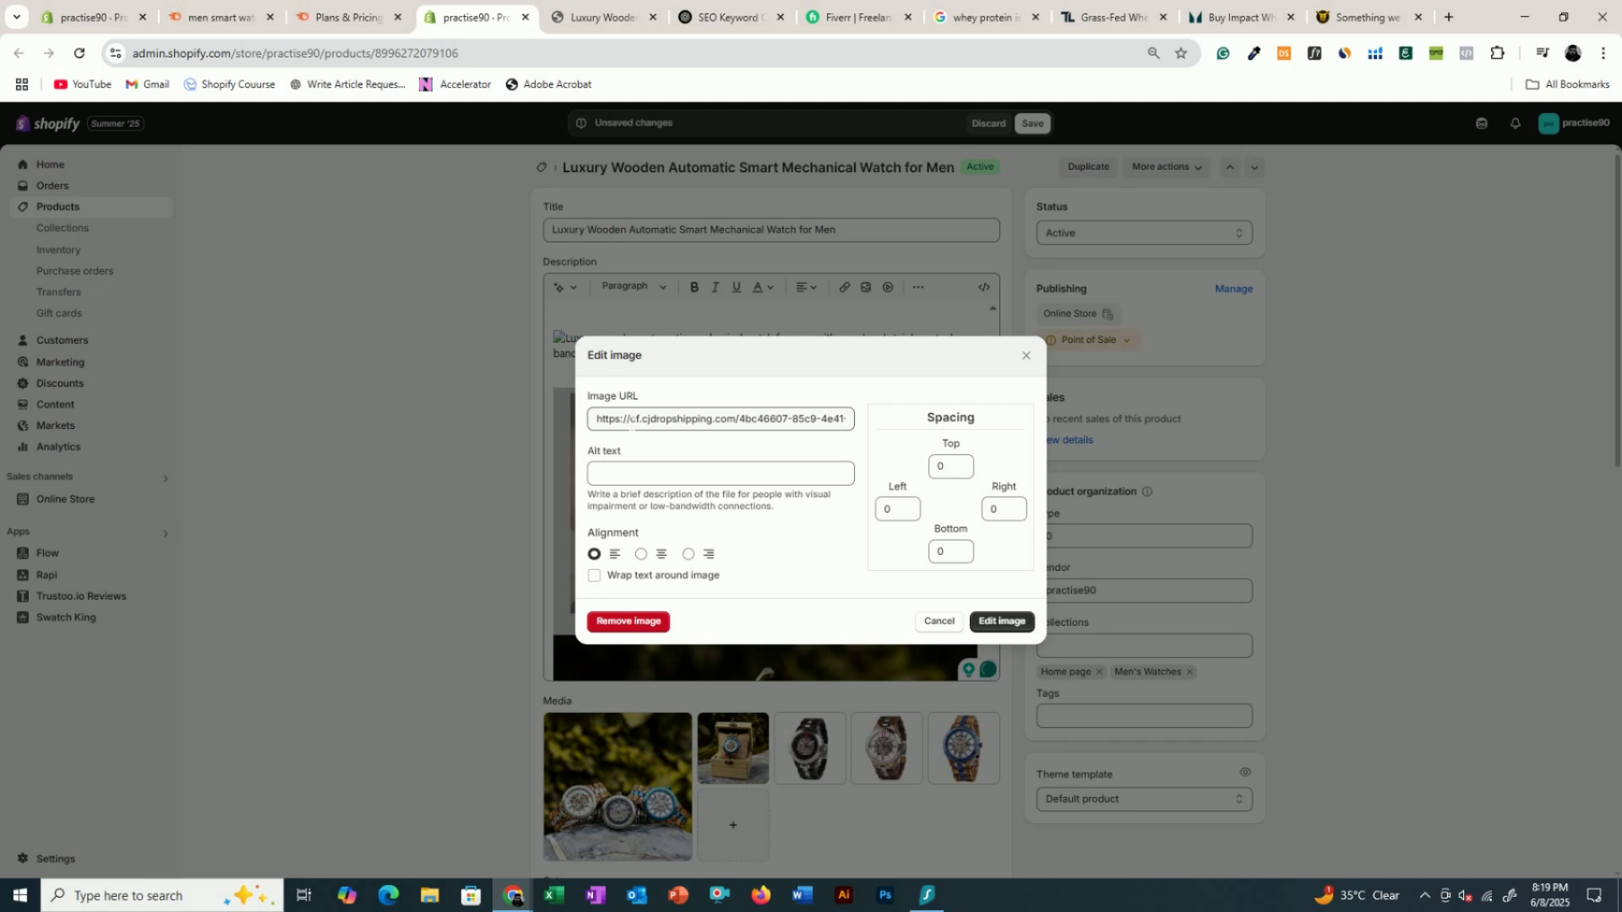
triple_click(674, 420)
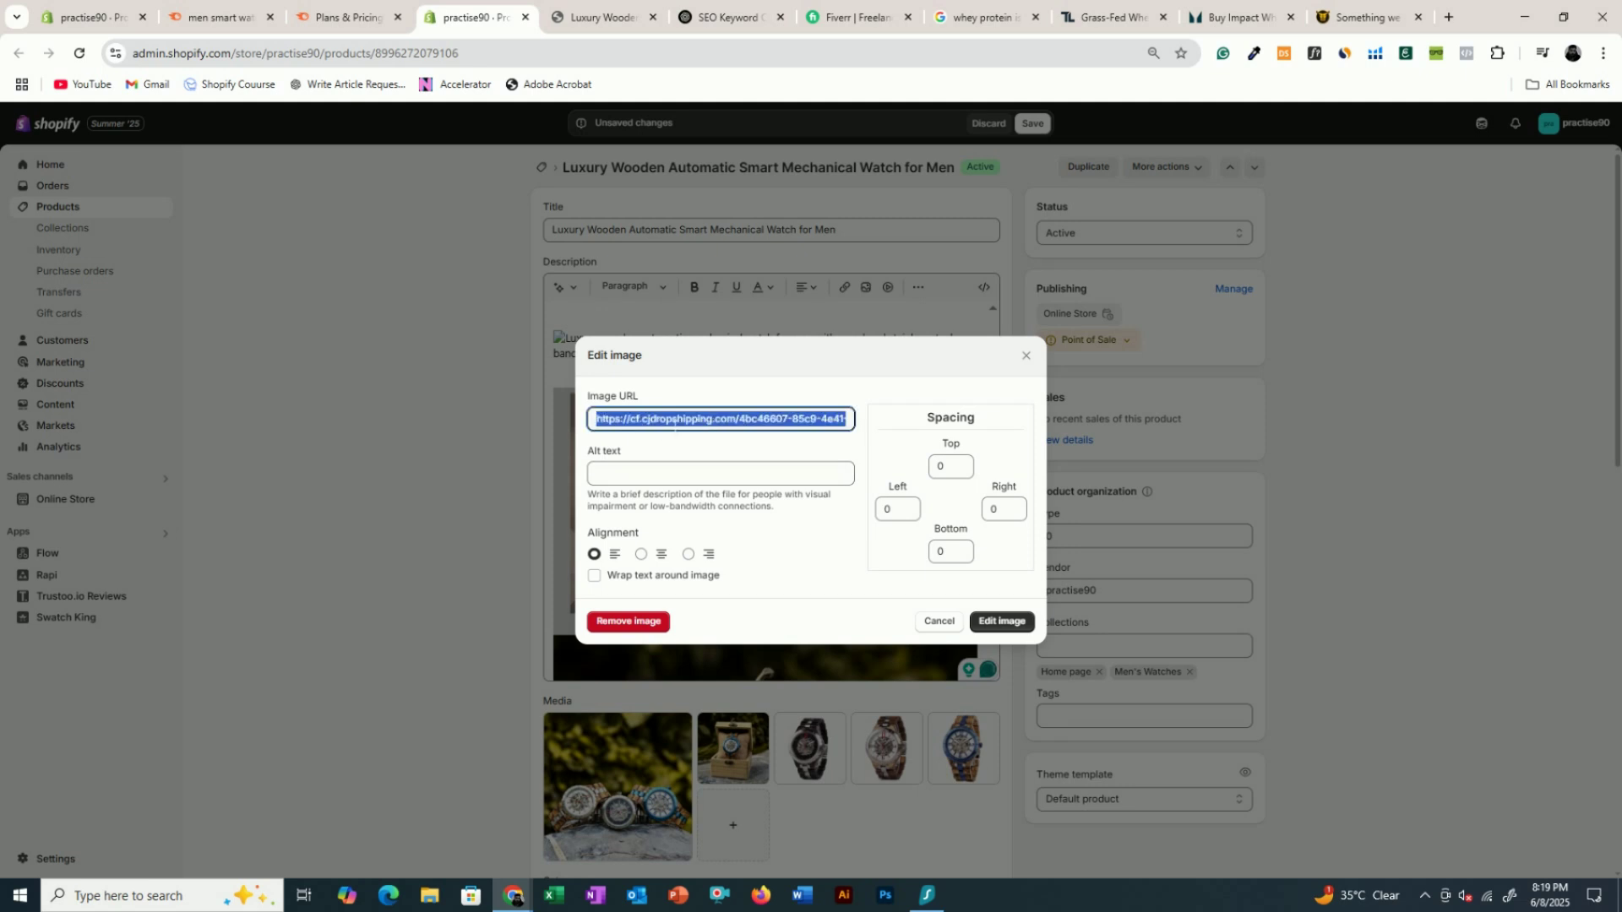
key("BackSpace")
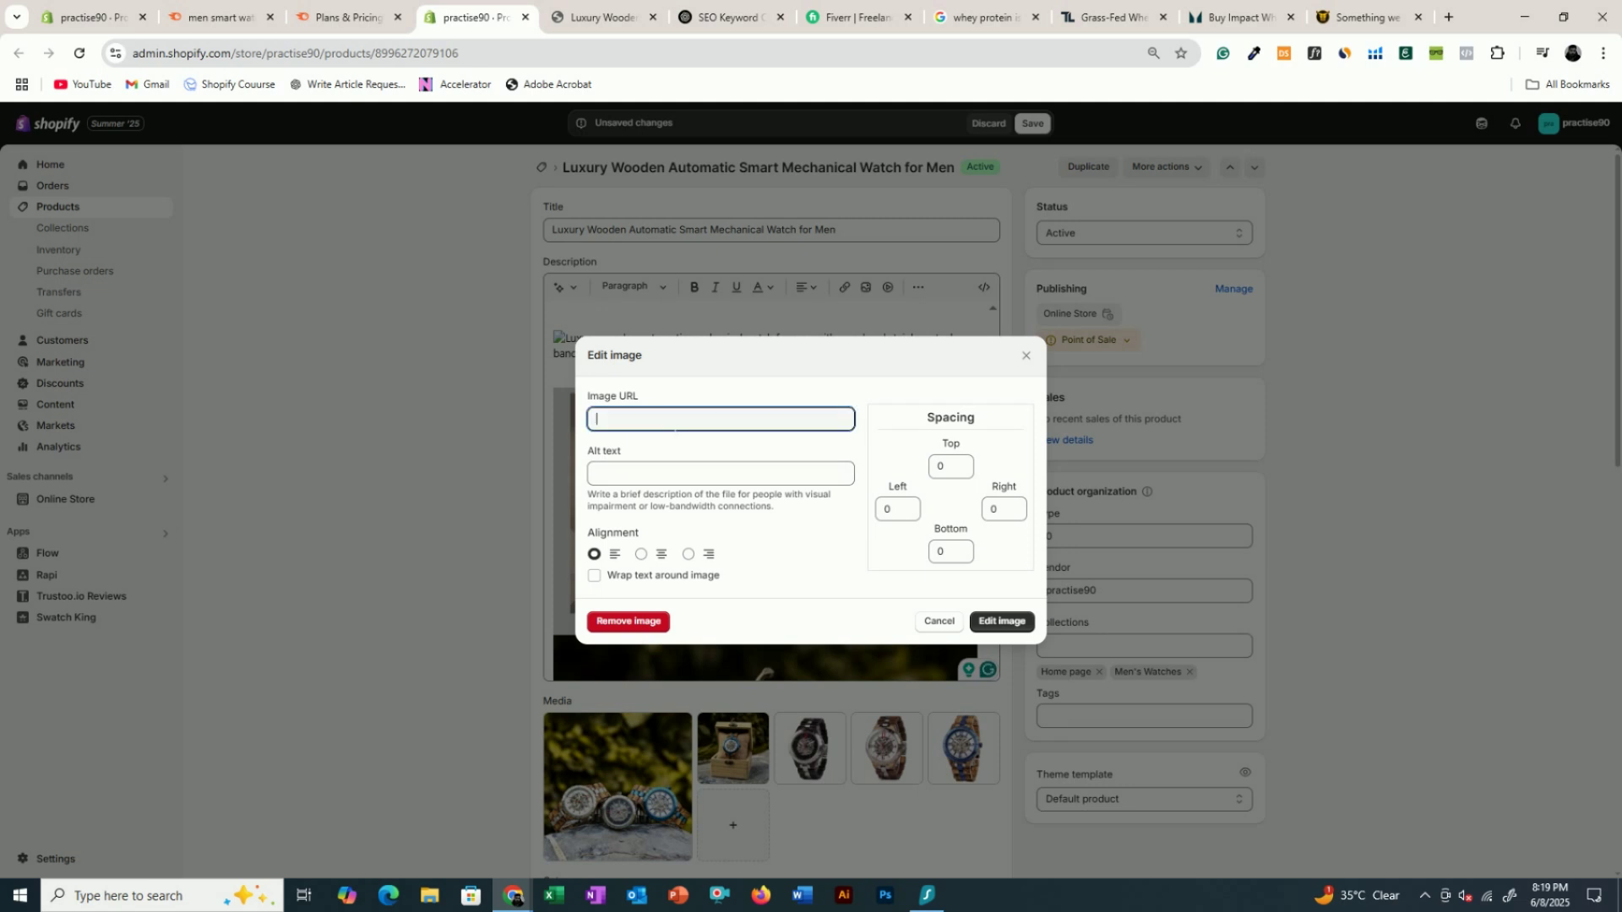
left_click(591, 10)
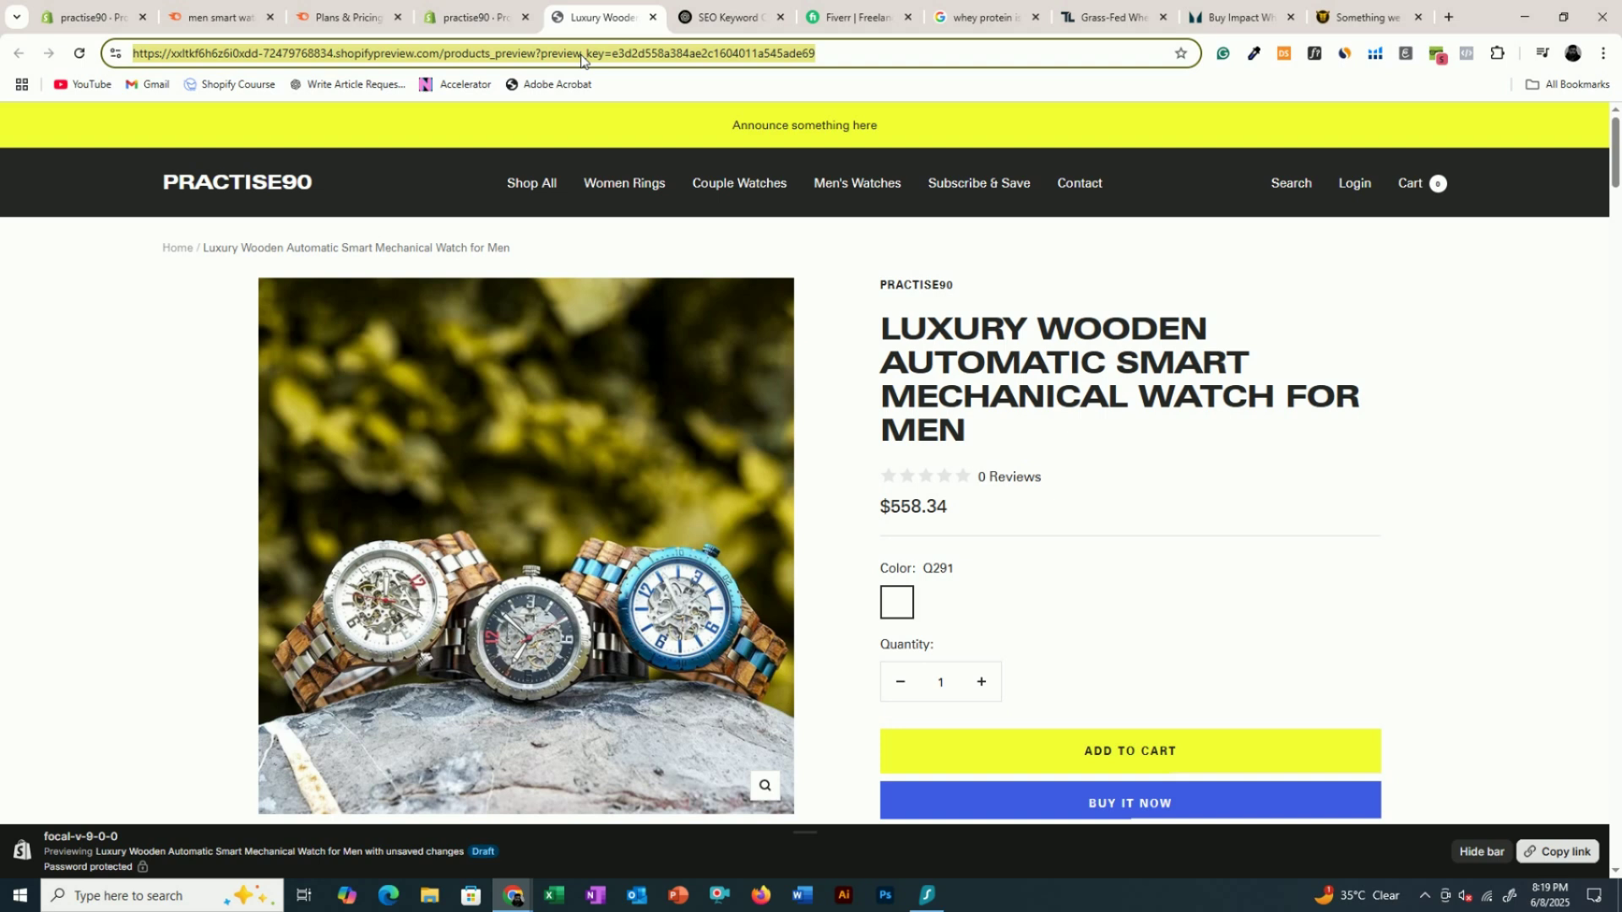
left_click(473, 17)
key("ctrl+v")
key("Tab")
- Apply the alt text "Luxury wooden automatic mechanical watch for men with wood and stainless steel band" to the "Watchband" image
left_click(615, 9)
left_click(728, 17)
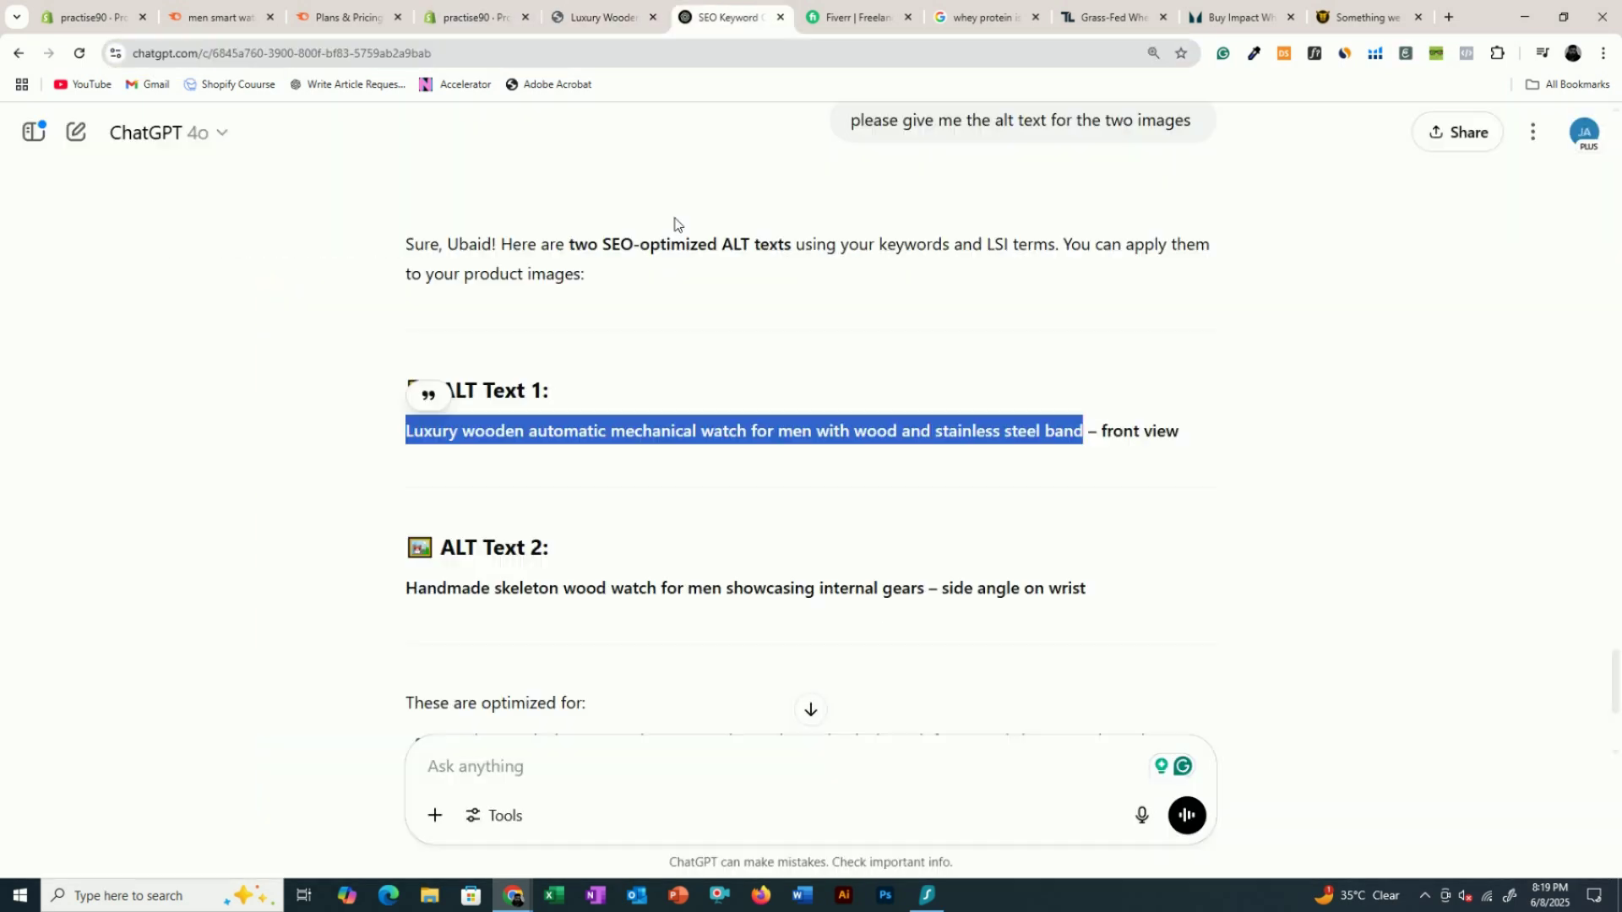
left_click(473, 17)
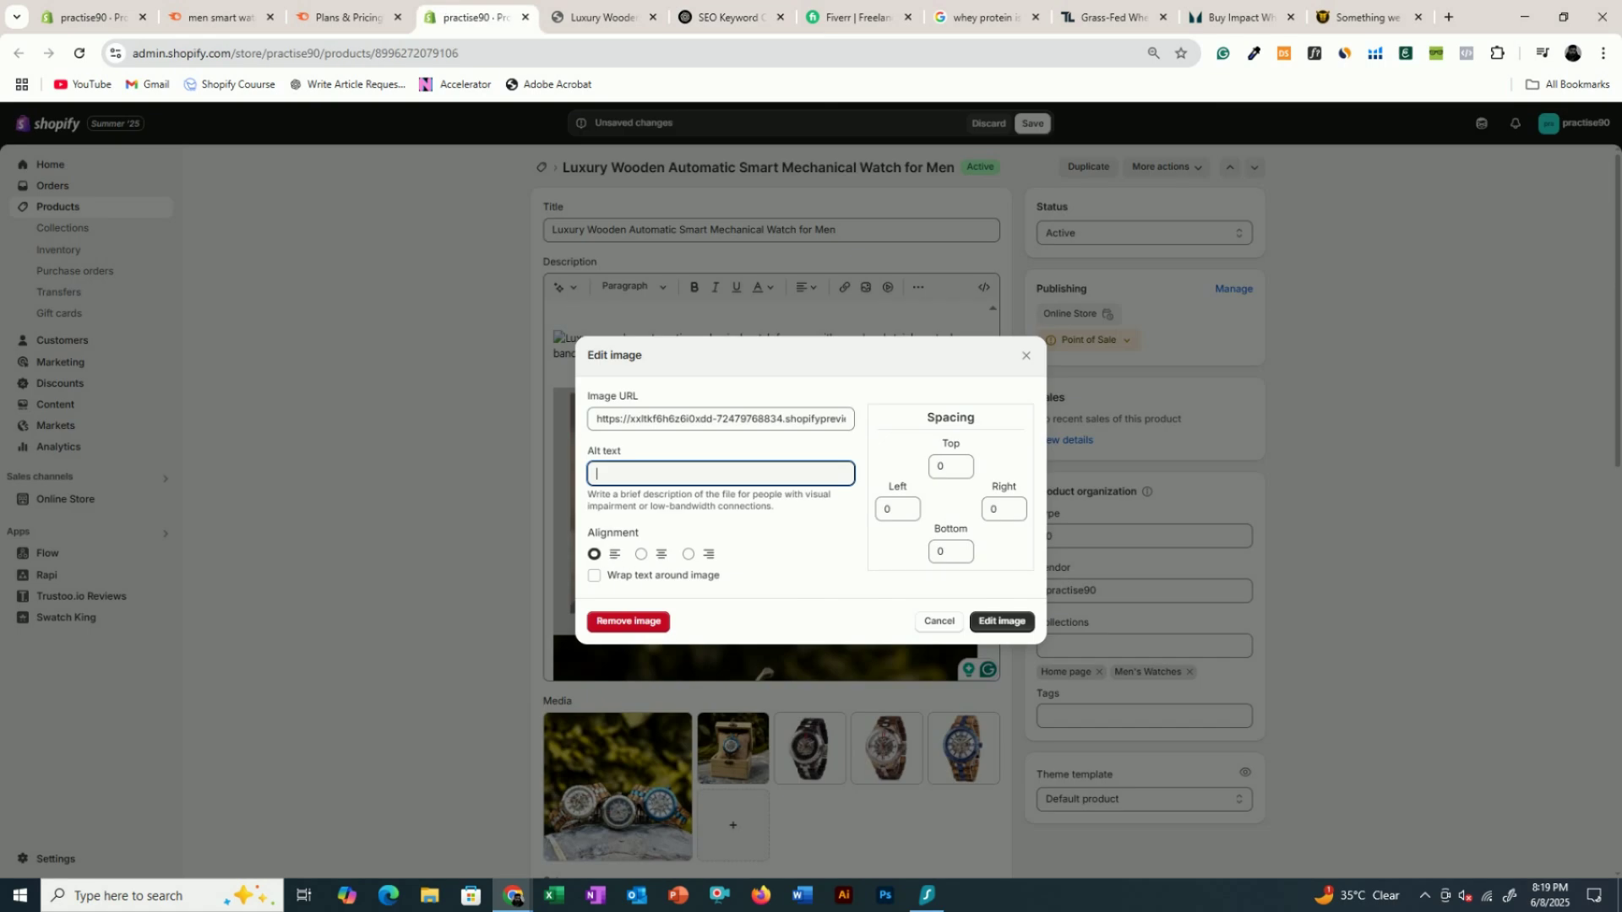
type("Luxury wooden automatic mechanical watch for men with wood and stainless steel band")
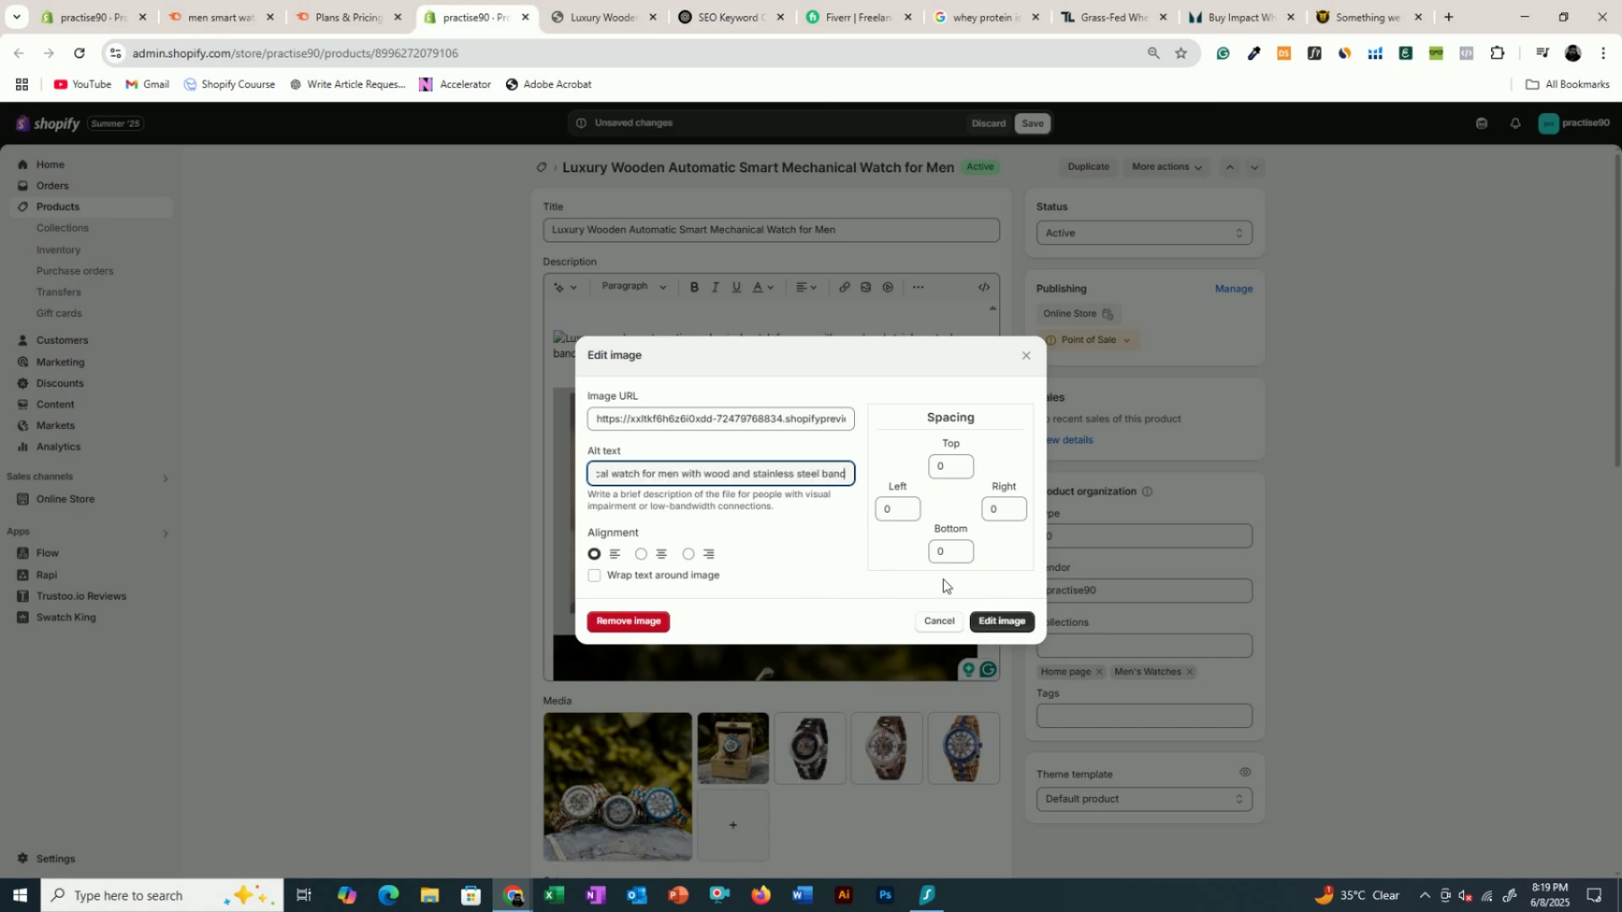
left_click(1001, 621)
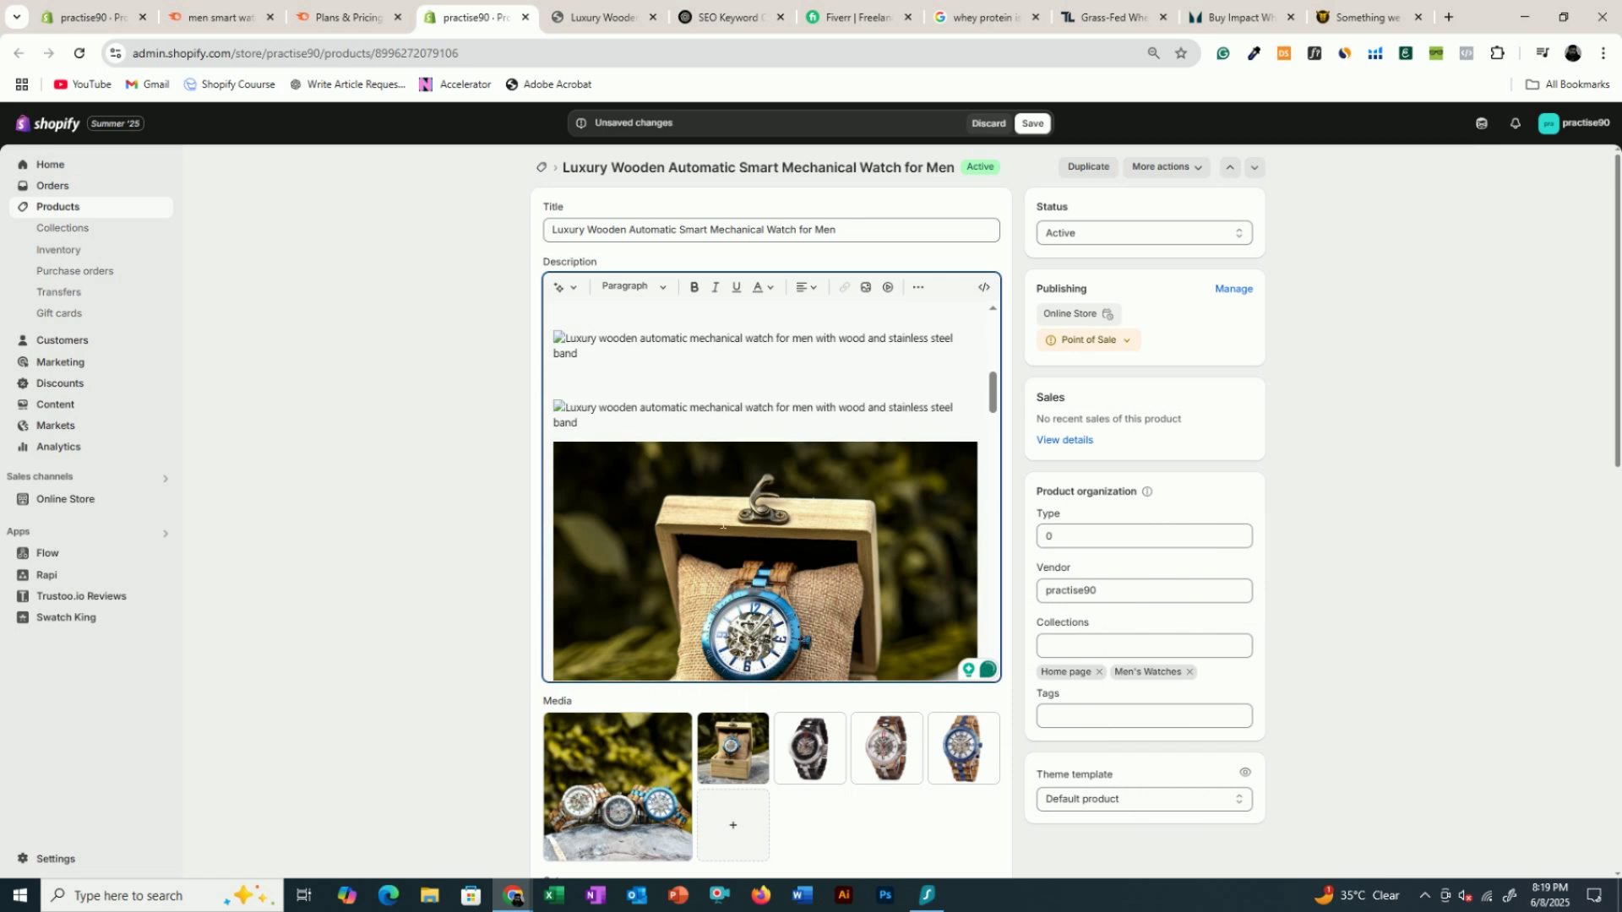
- View the image settings of the boxed watch picture in the description, closing them without applying changes
scroll(722, 523, "up", 2)
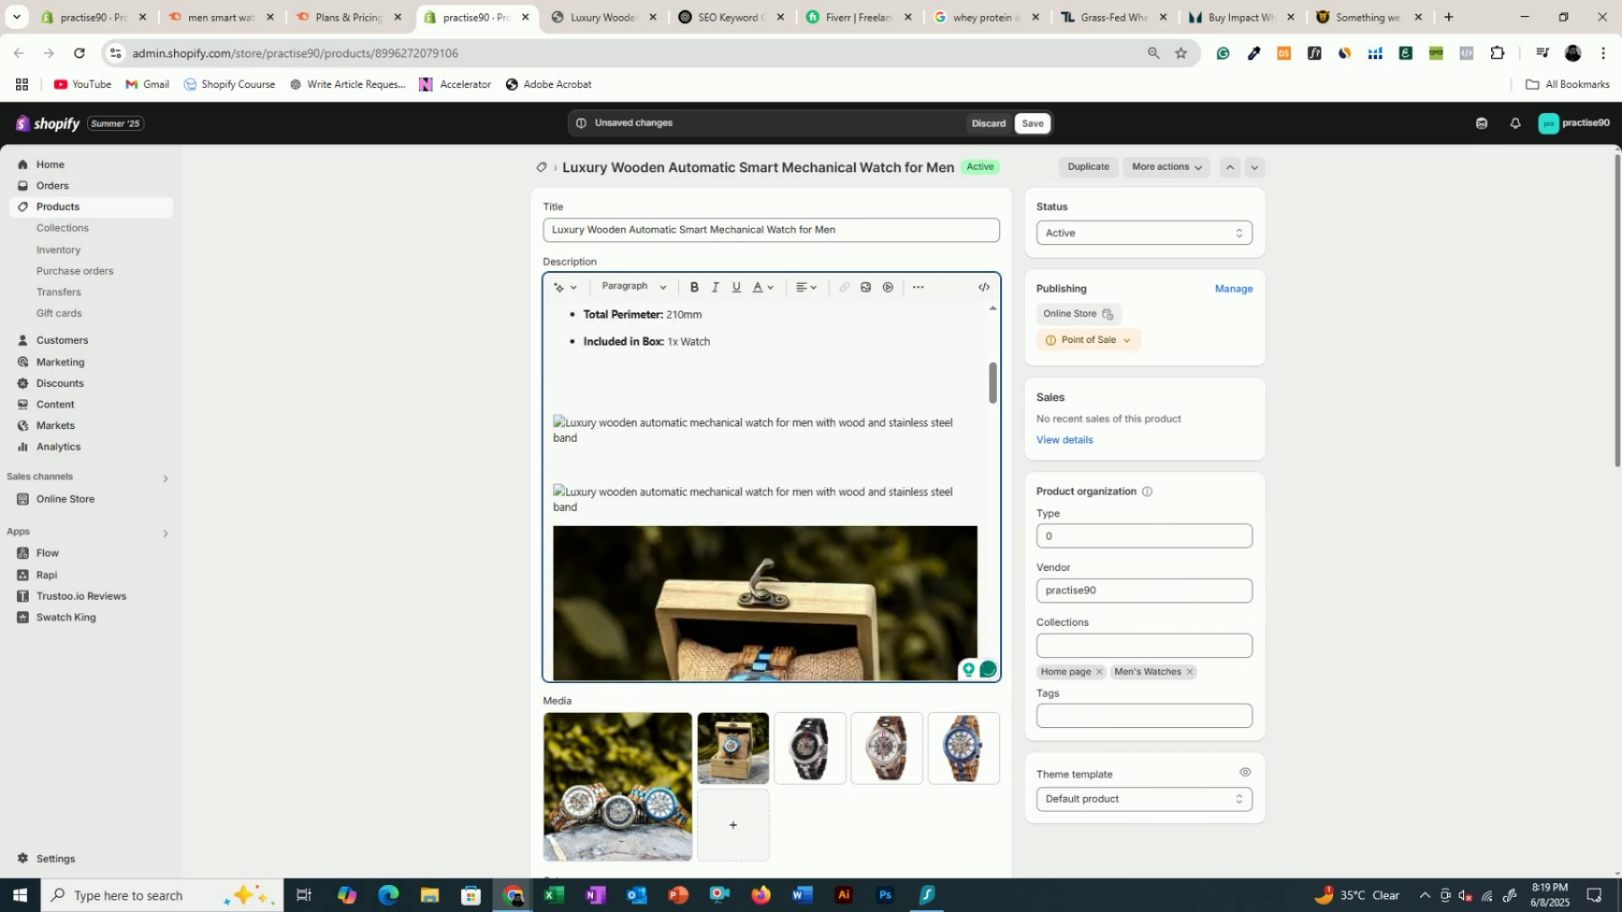
scroll(766, 490, "down", 6)
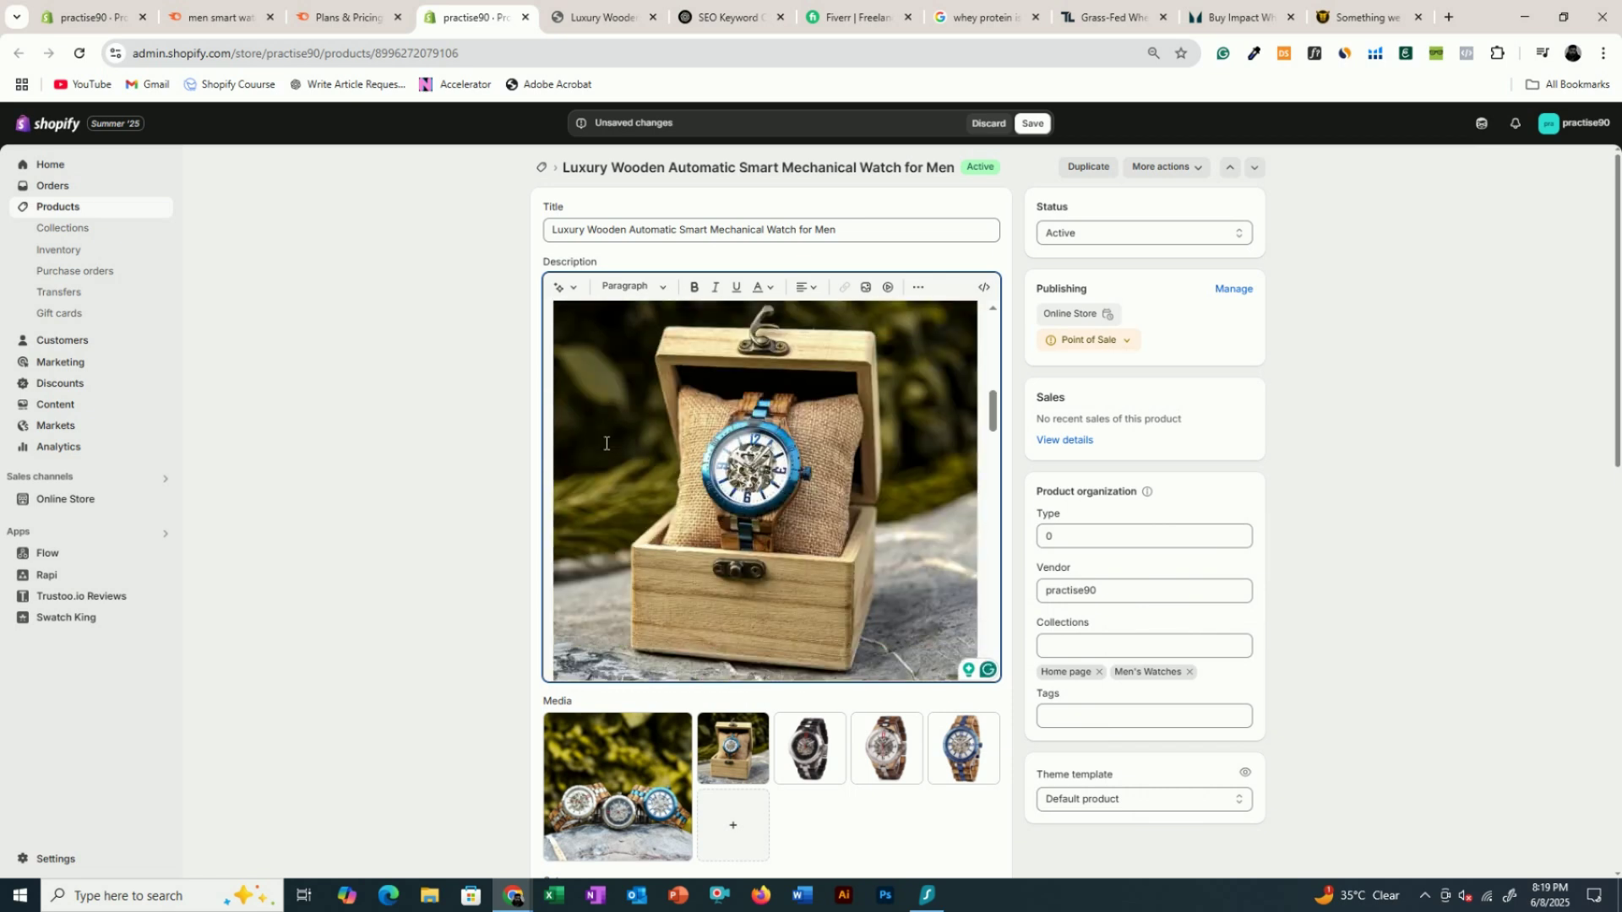
scroll(695, 439, "up", 3)
scroll(695, 422, "down", 1)
double_click(694, 414)
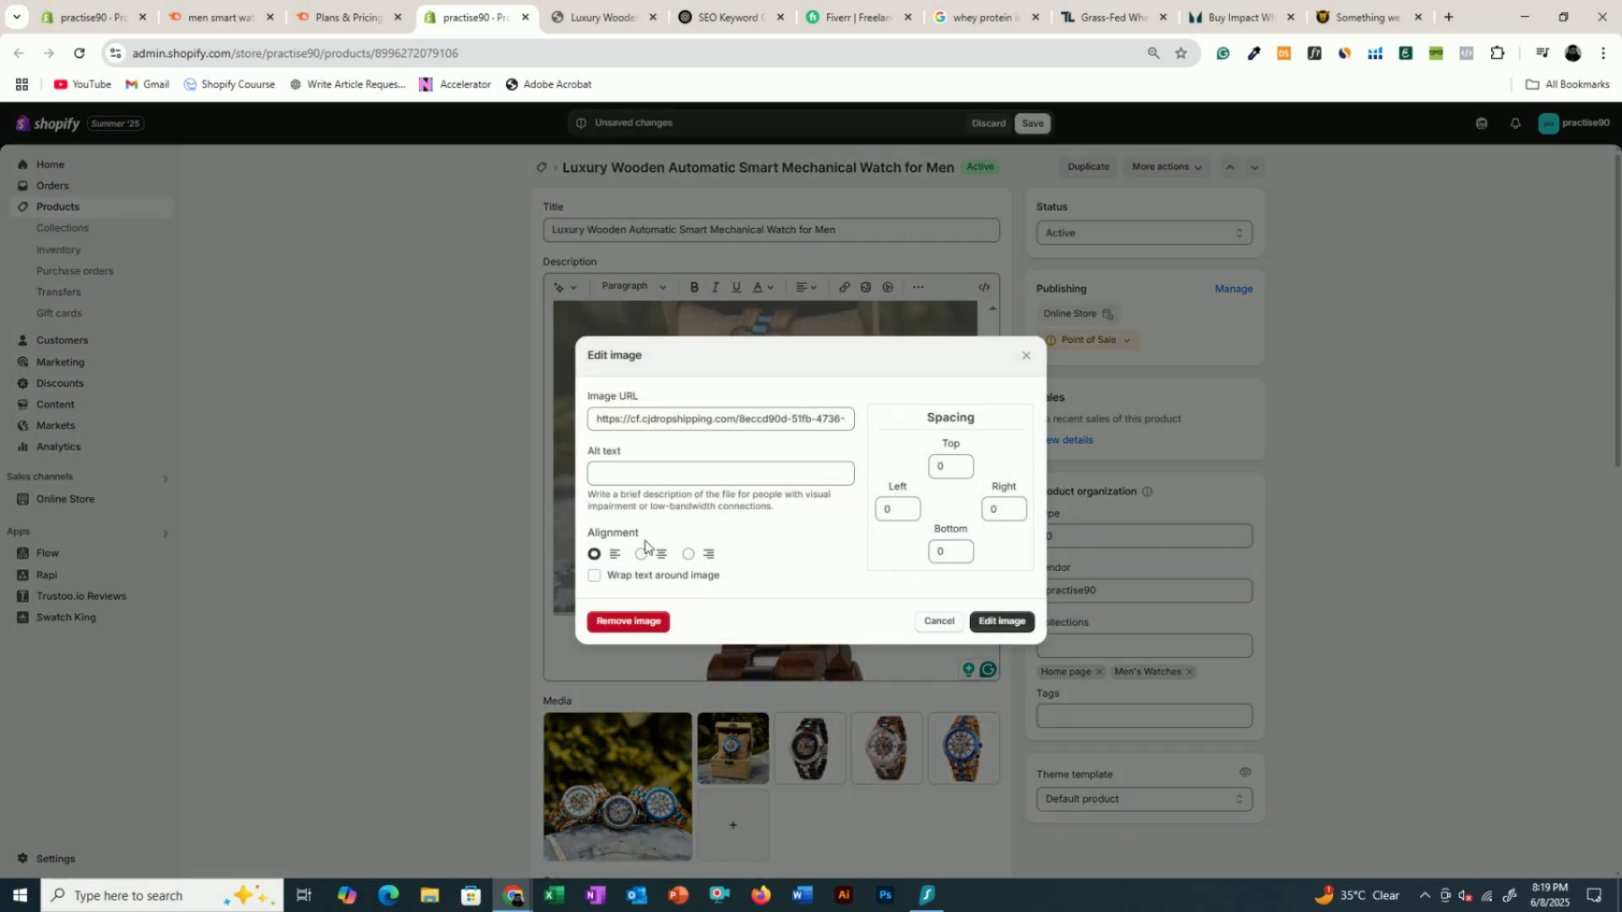
left_click(594, 576)
left_click(1027, 356)
- Inspect the image URL of the watch picture below the boxed watch, closing its image settings without applying changes
scroll(667, 436, "up", 2)
scroll(670, 428, "down", 6)
double_click(756, 448)
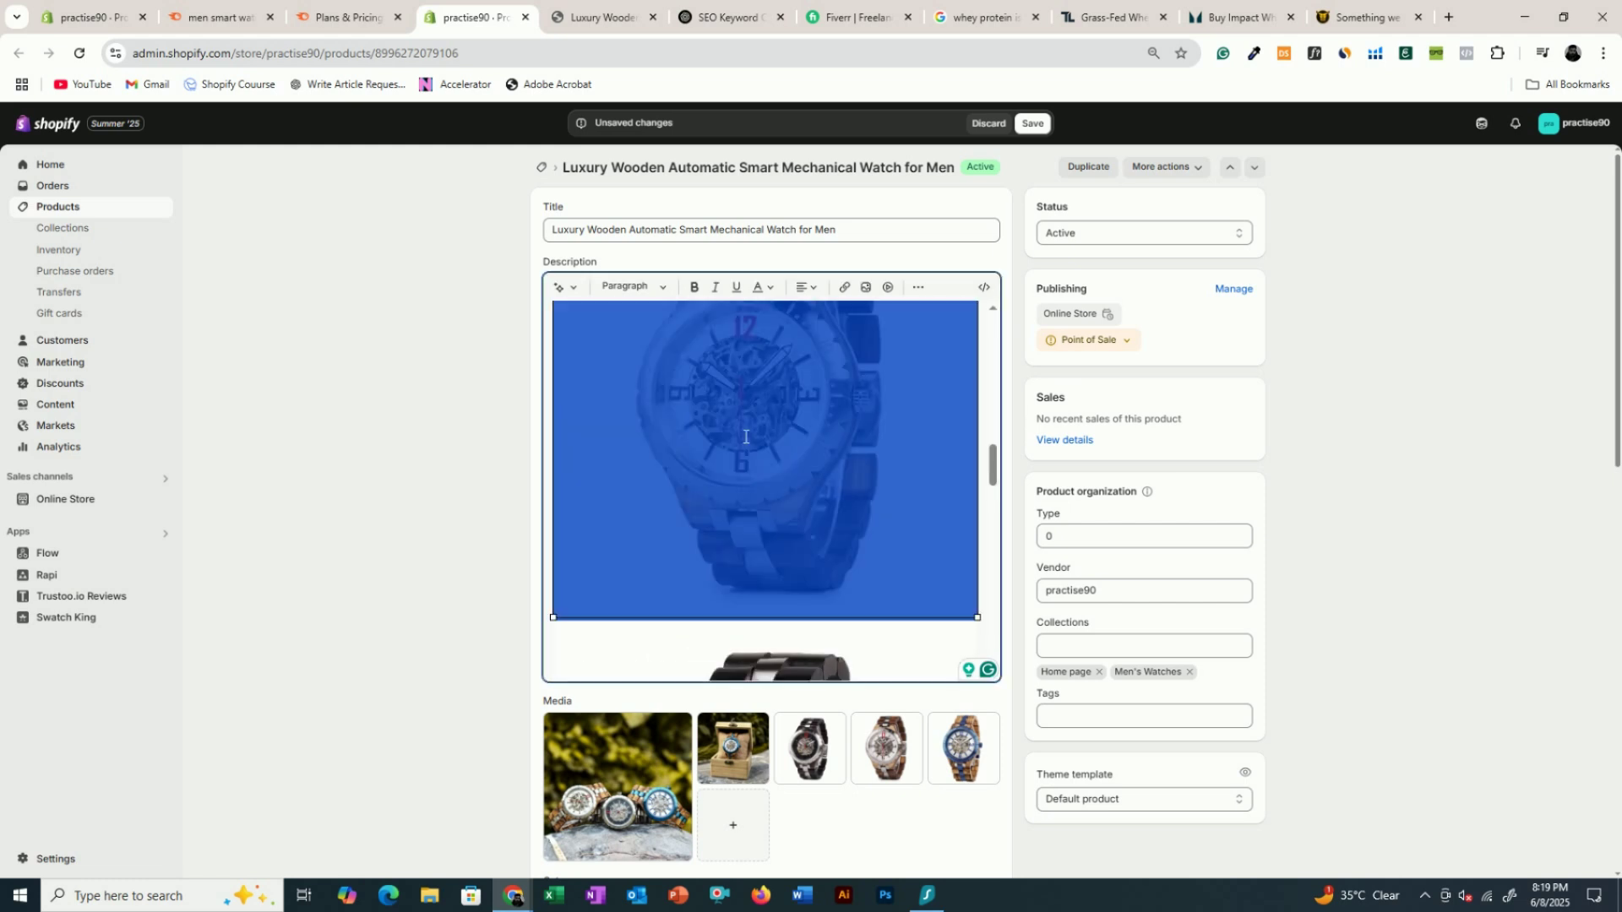
triple_click(698, 420)
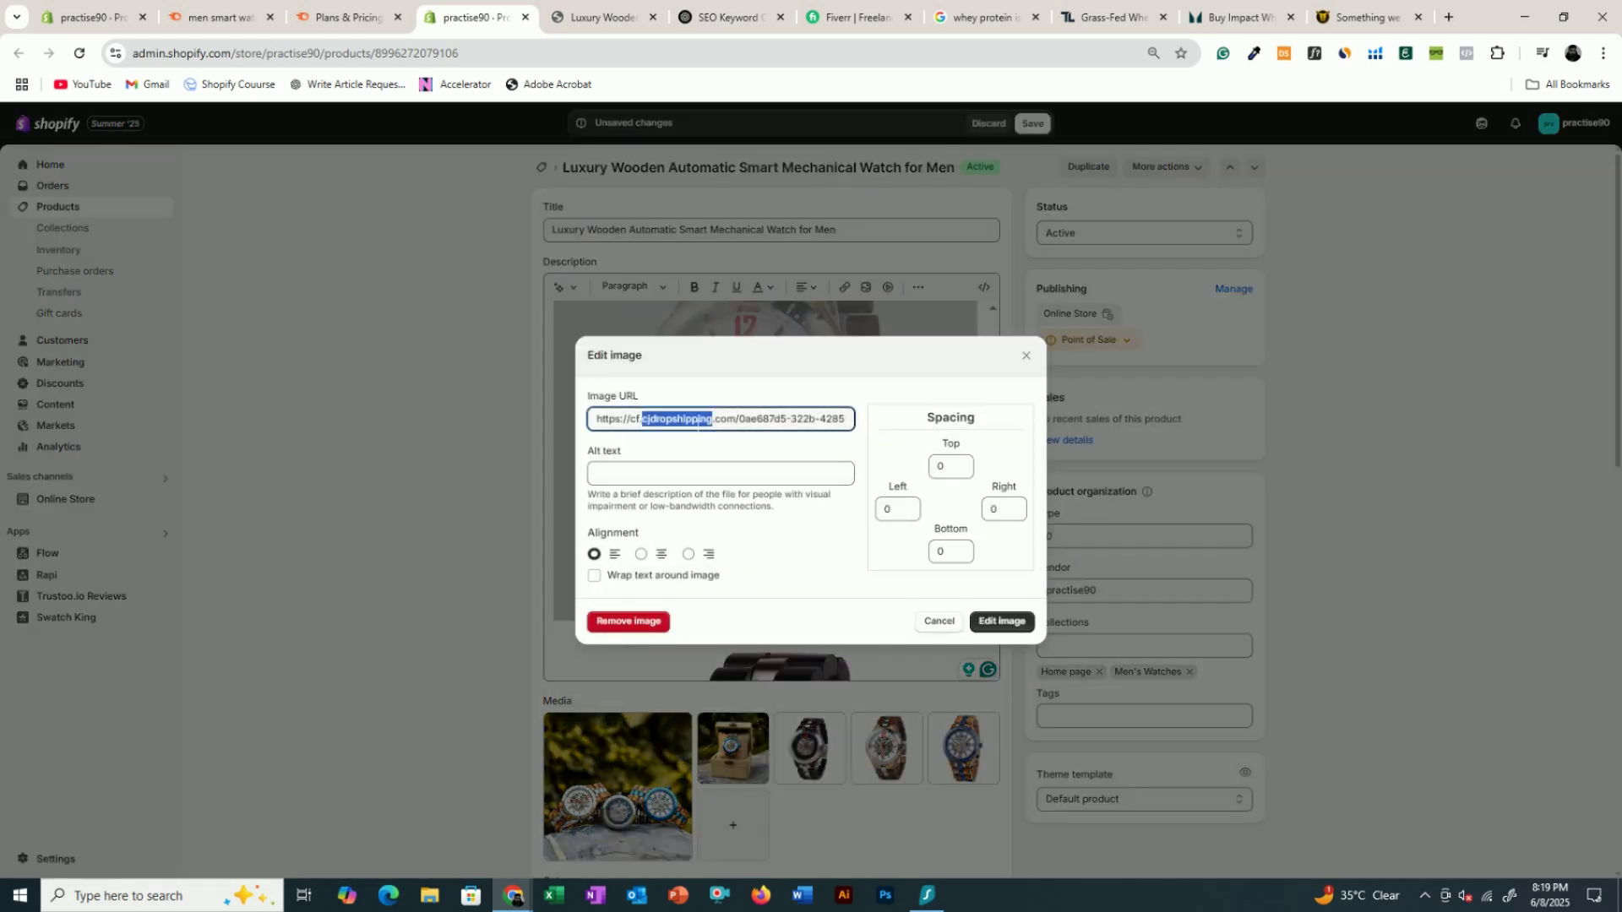
triple_click(678, 423)
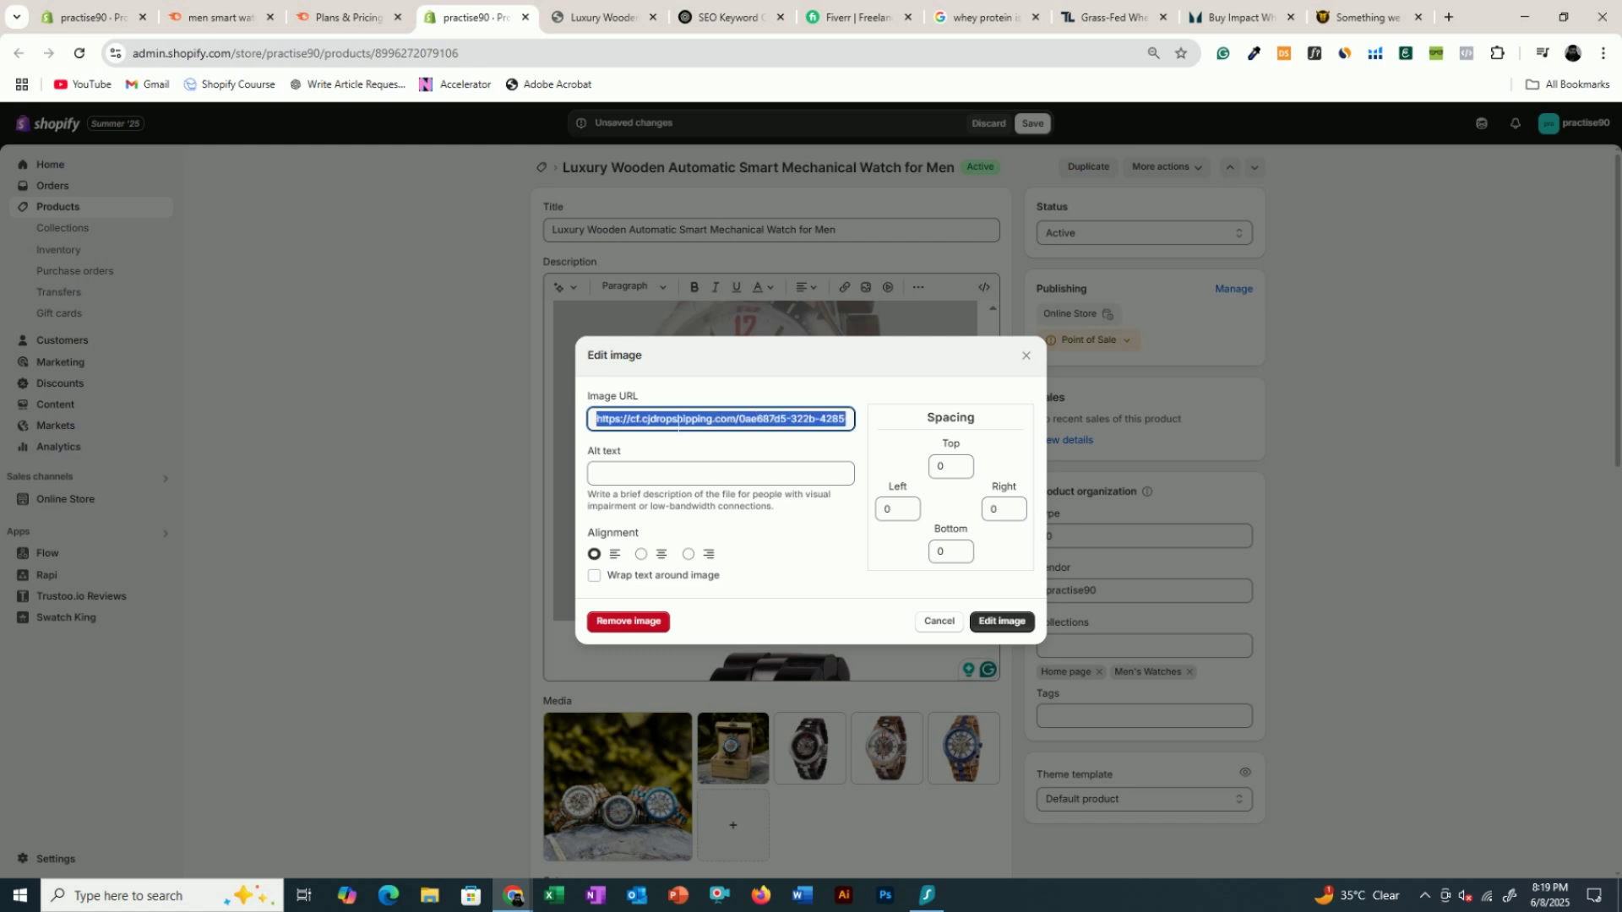
left_click_drag(598, 394, 632, 399)
left_click(710, 396)
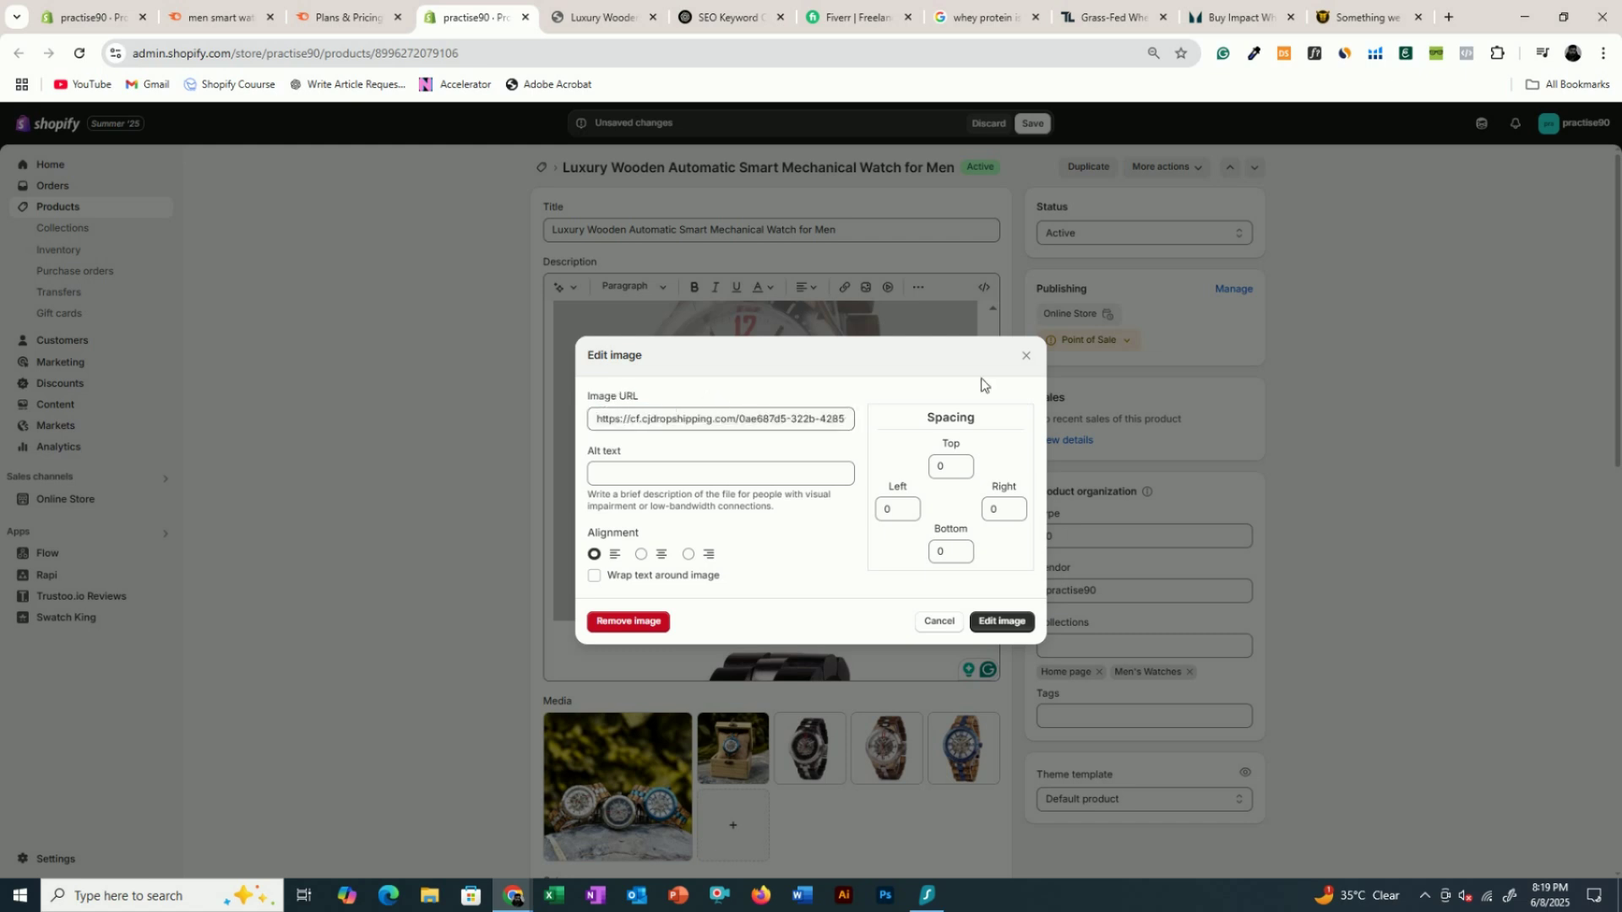
left_click(1028, 358)
- Look through the remaining description images and open the product's list of collections
scroll(736, 442, "down", 5)
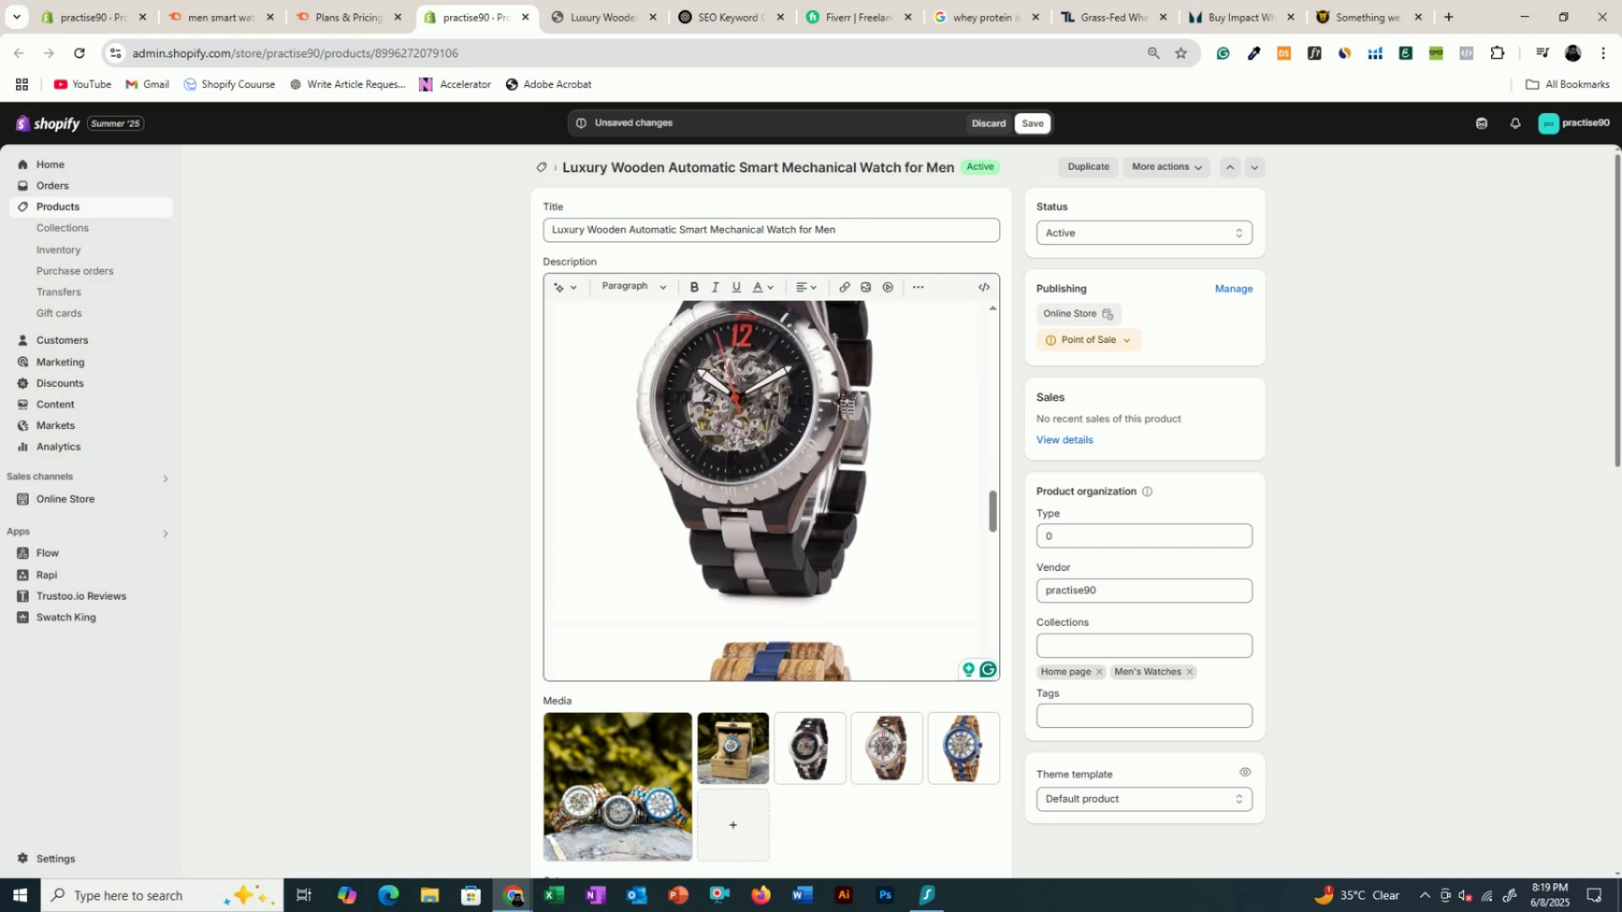
scroll(735, 441, "down", 2)
scroll(736, 441, "up", 5)
scroll(736, 440, "up", 4)
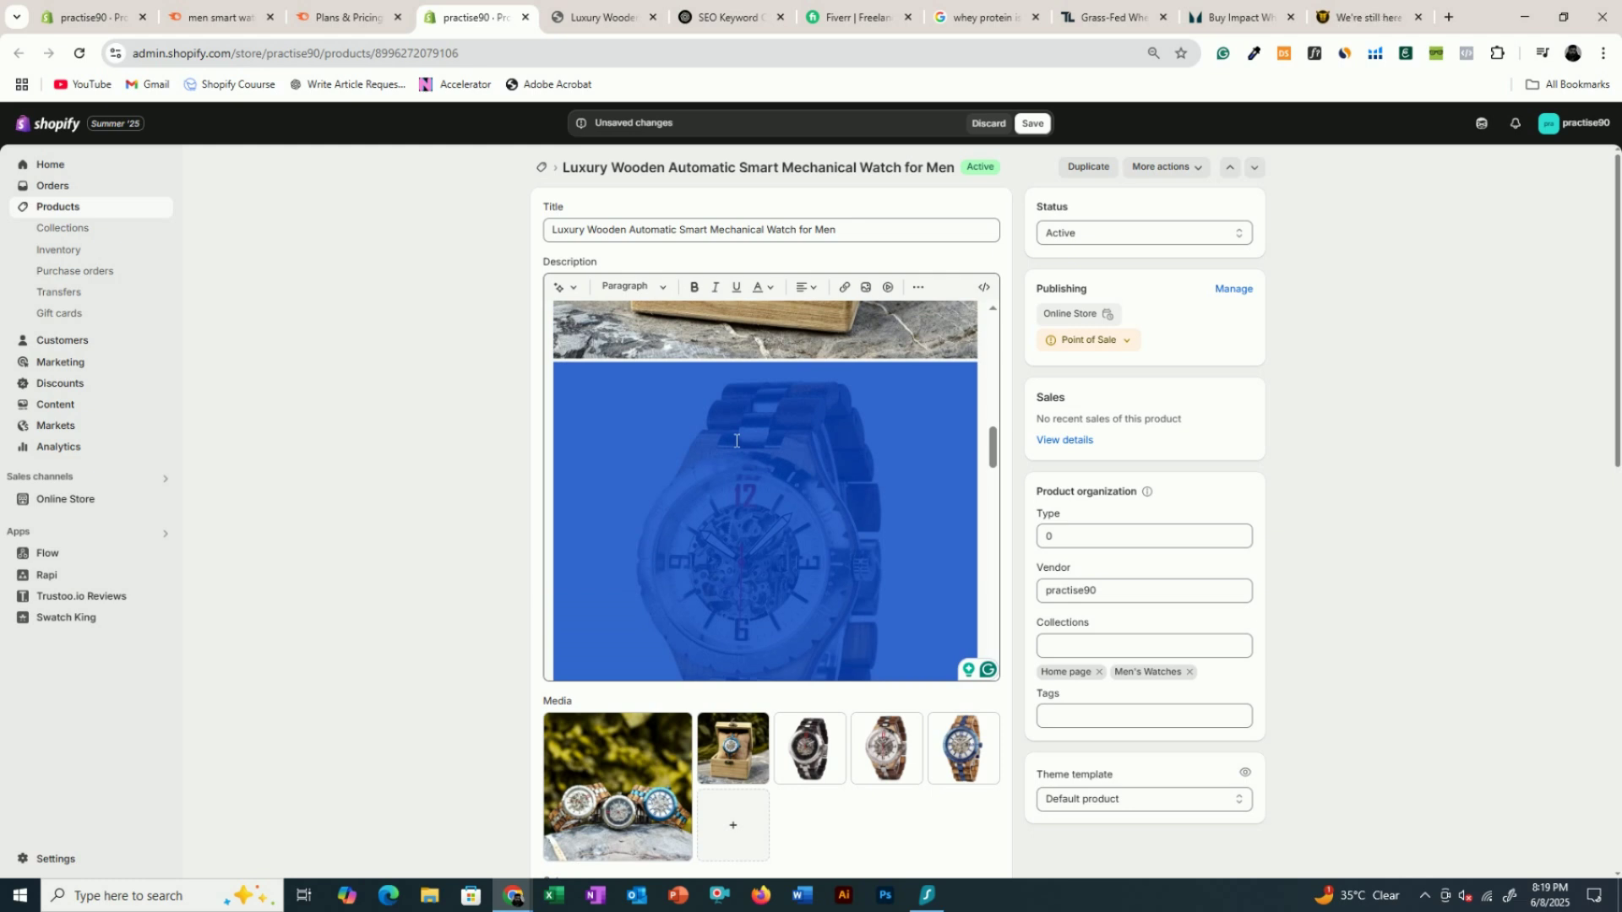
scroll(737, 439, "down", 2)
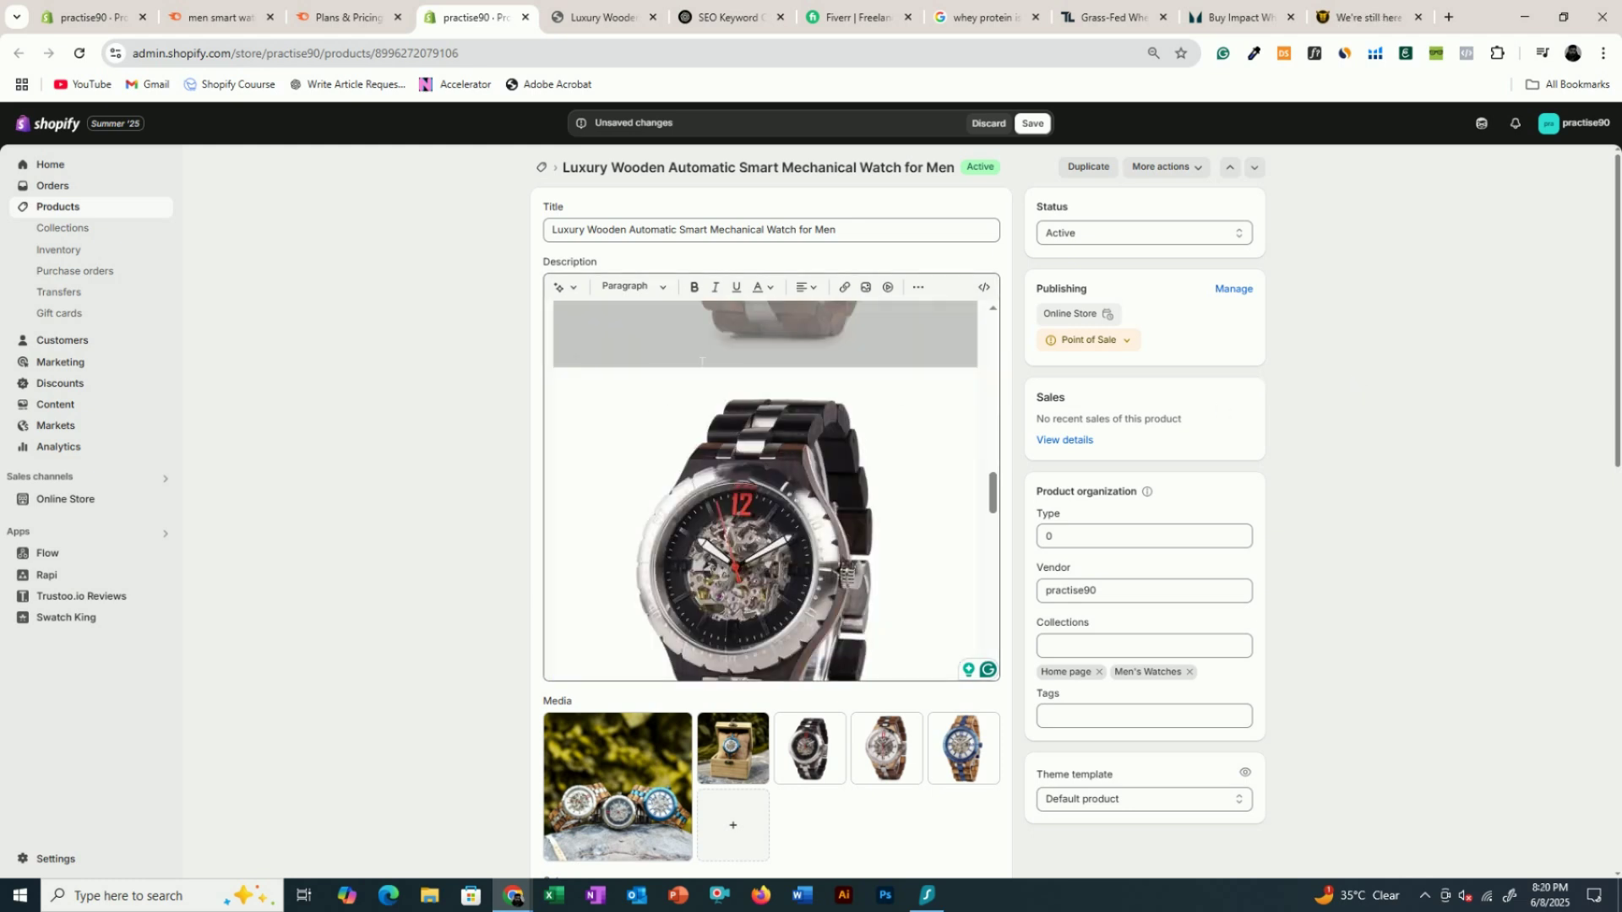
scroll(702, 361, "down", 5)
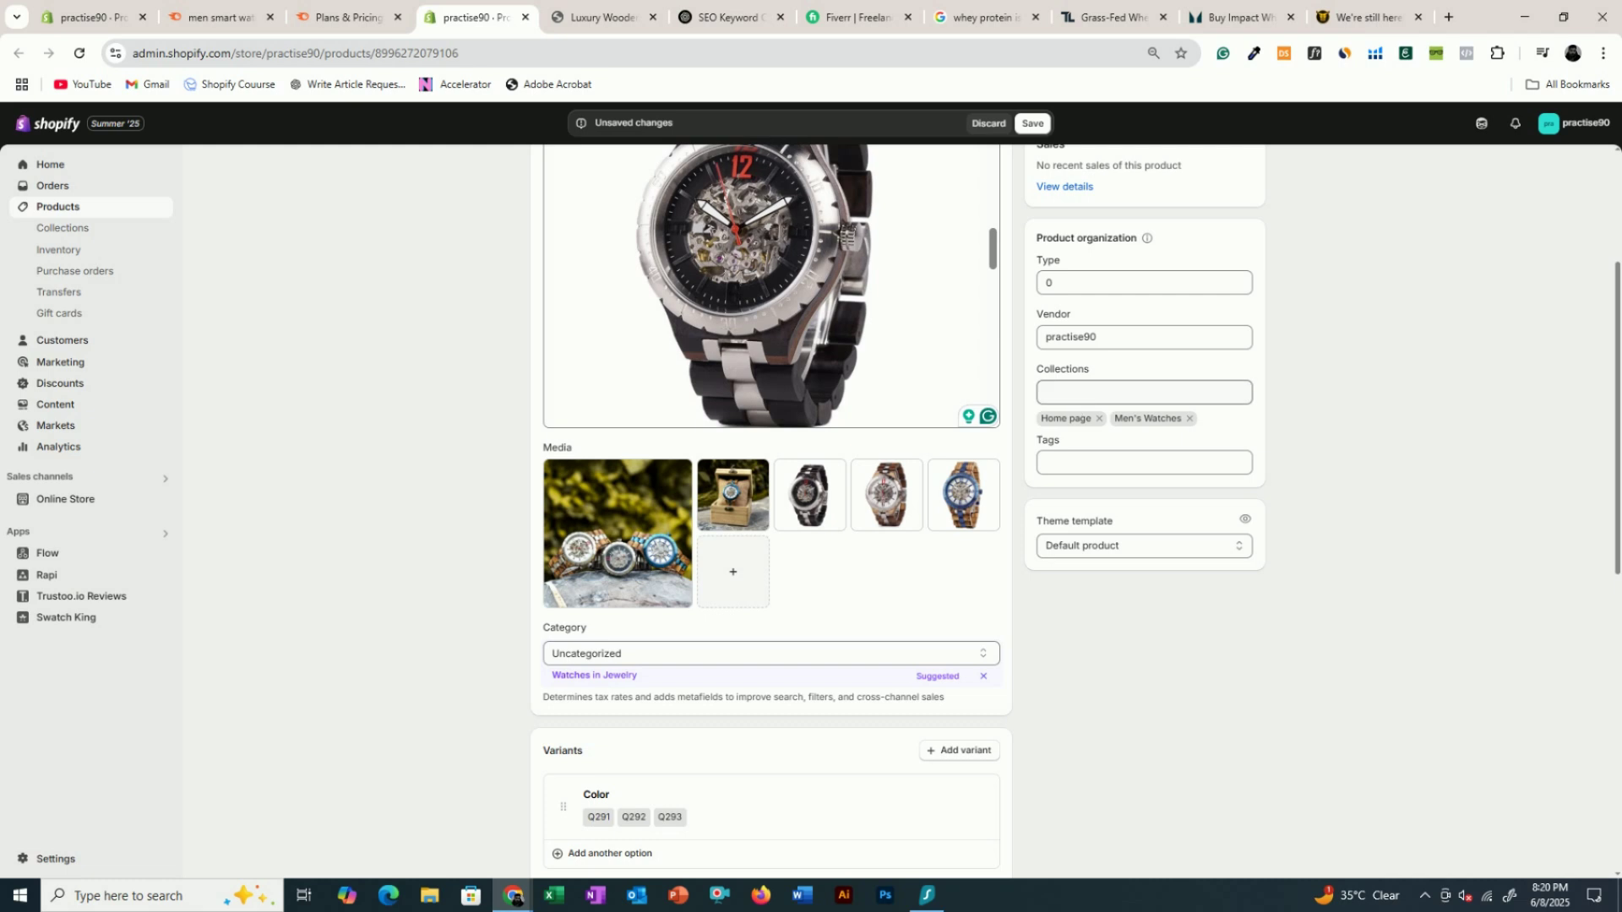
scroll(1075, 378, "up", 1)
left_click(1083, 466)
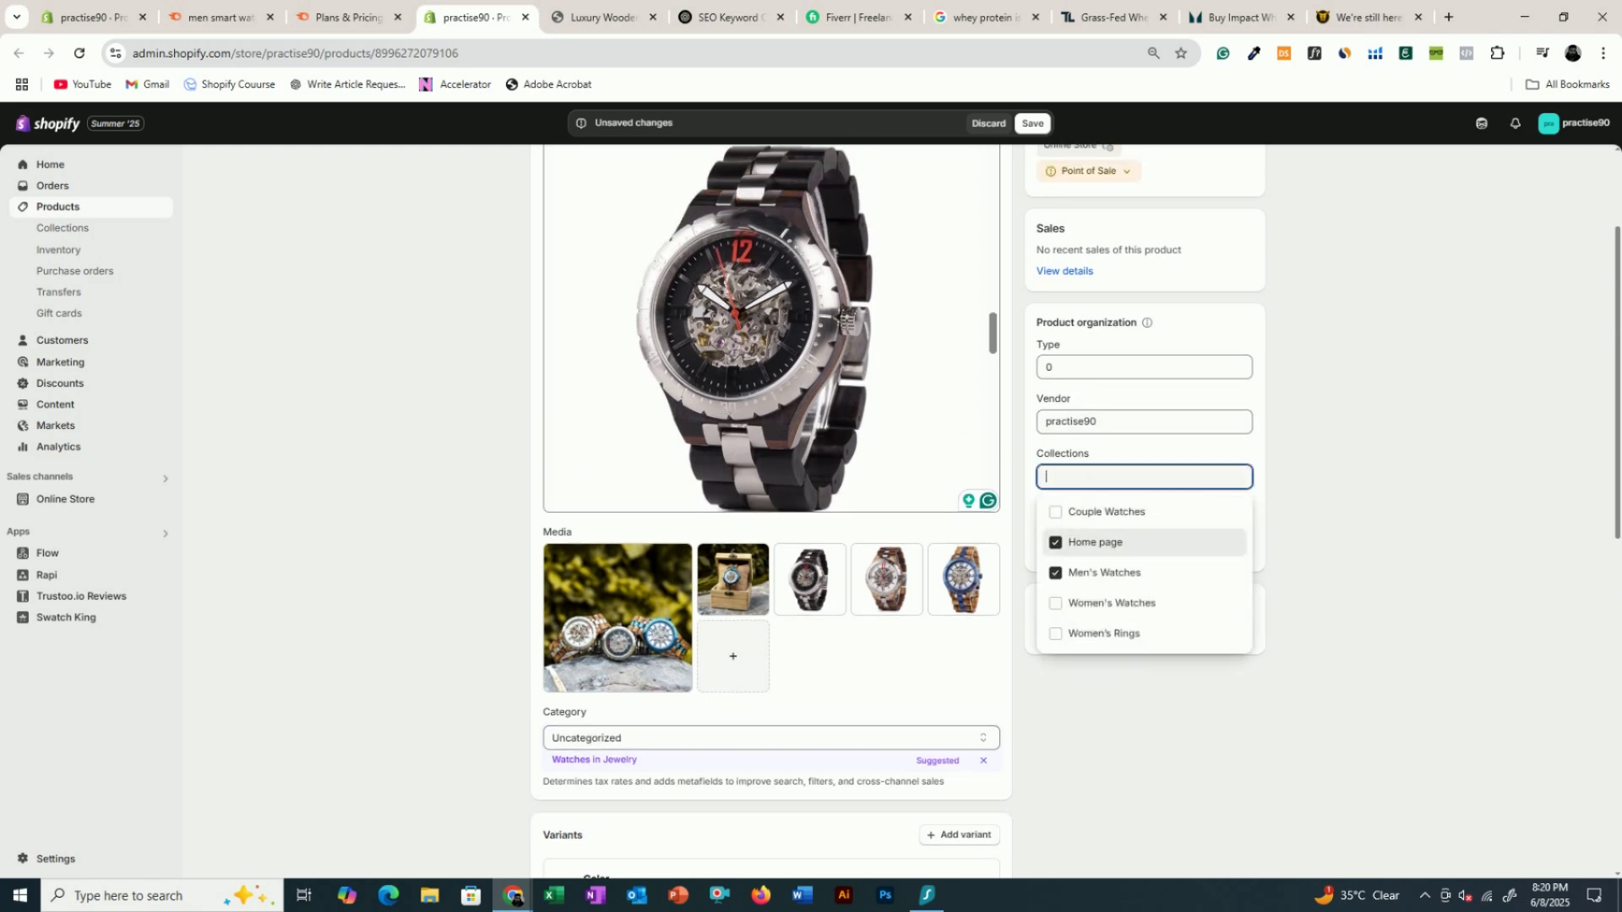
- Add the product to the Couple Watches collection and save the product
left_click(1065, 517)
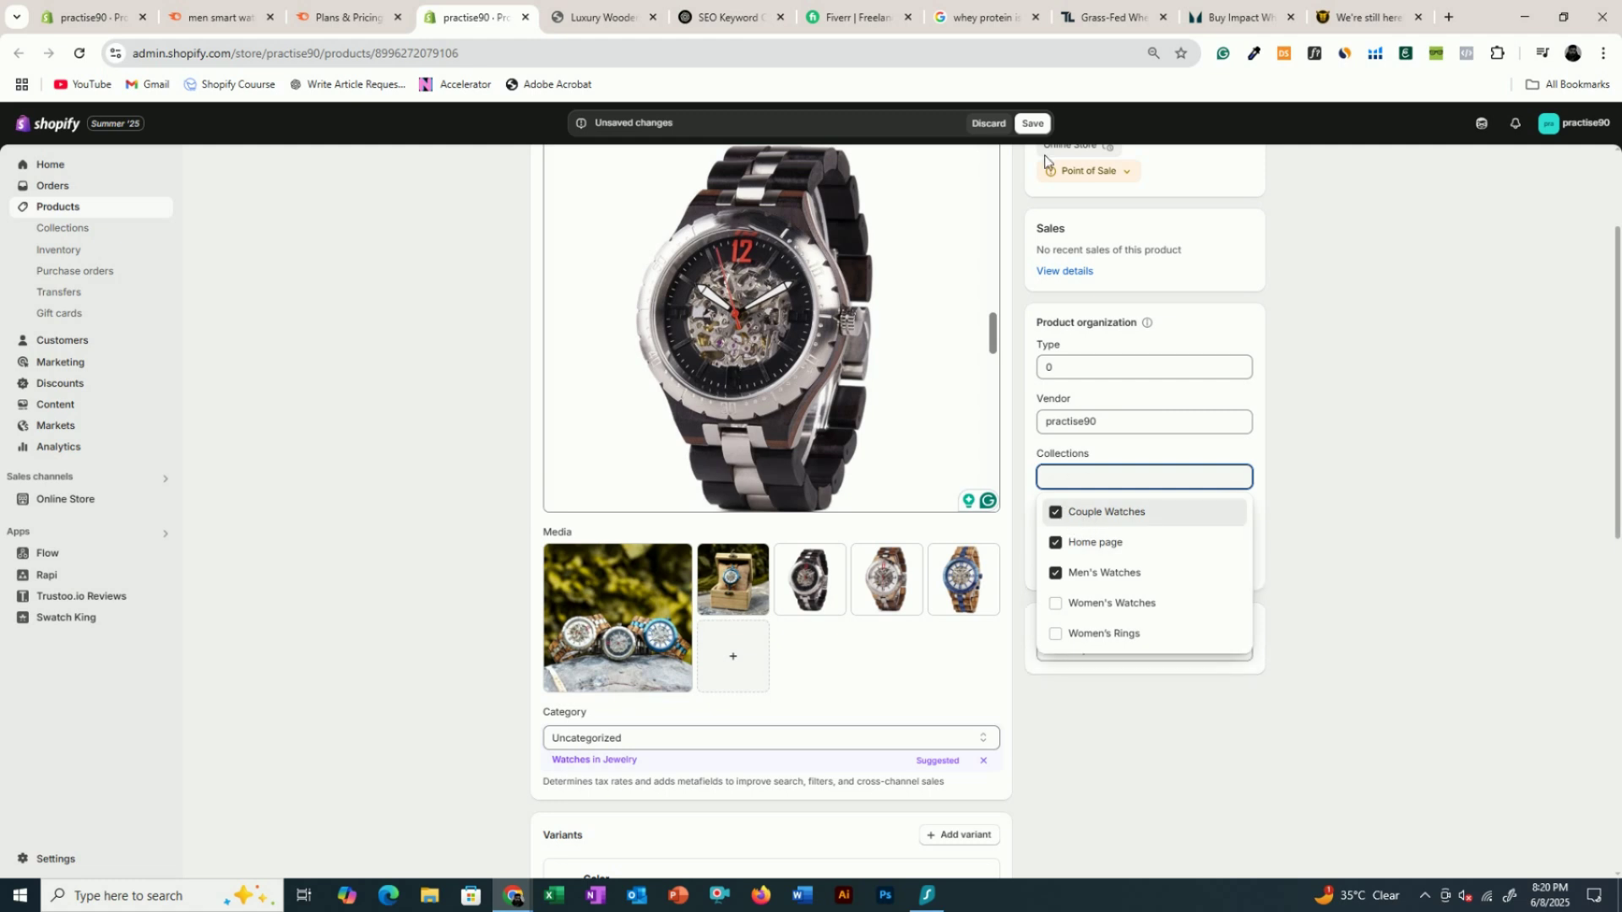
left_click(1033, 125)
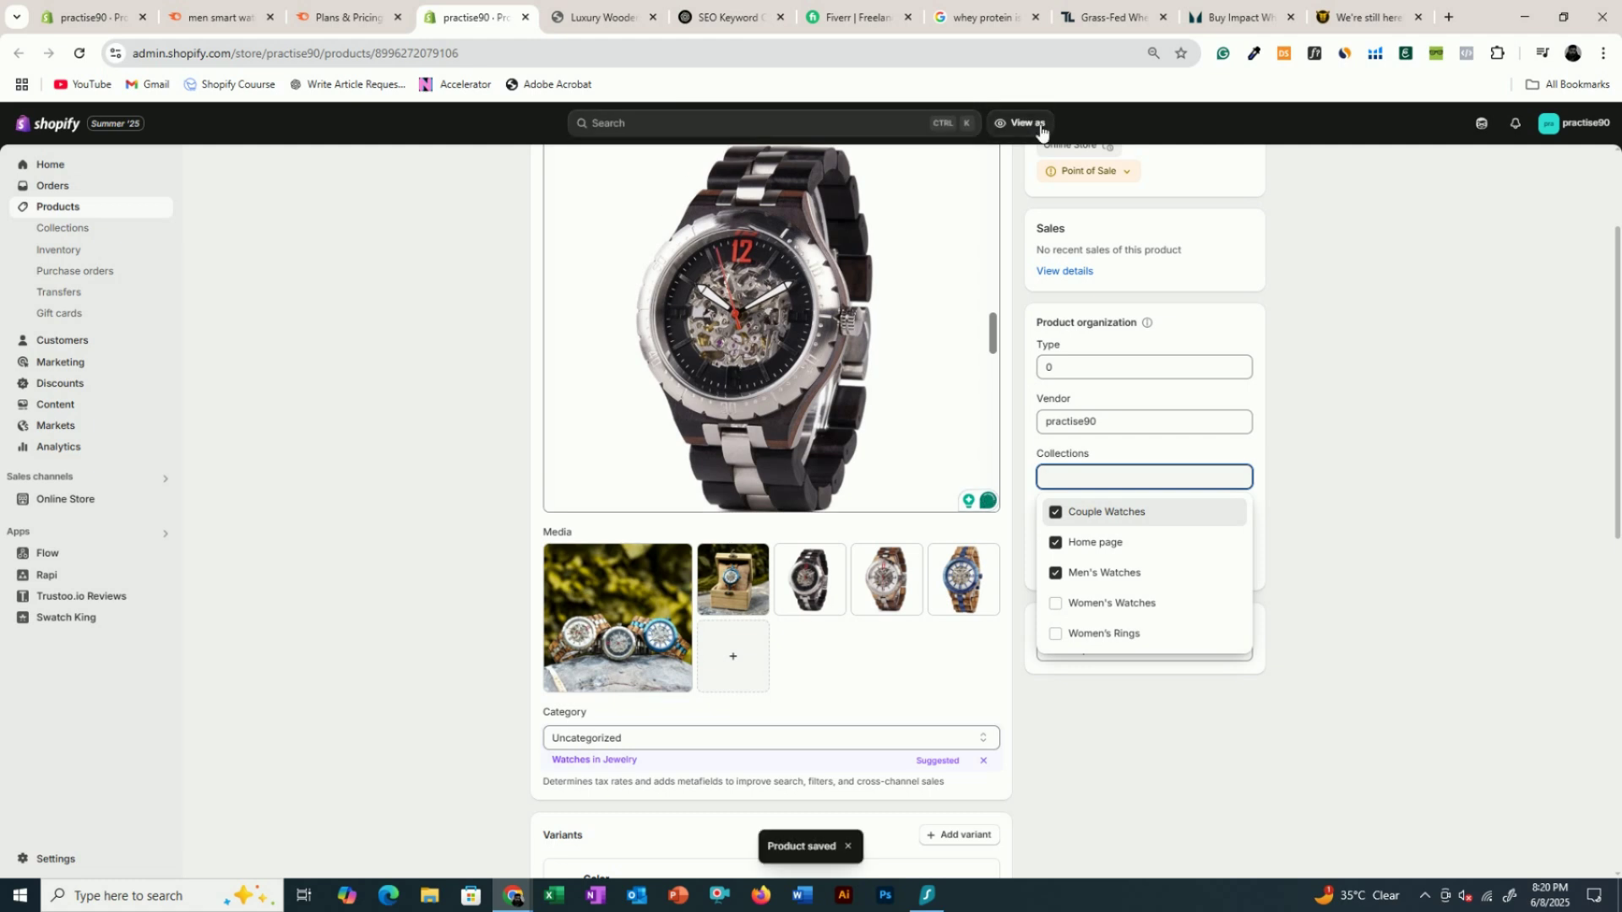
left_click(1295, 436)
scroll(1107, 410, "down", 2)
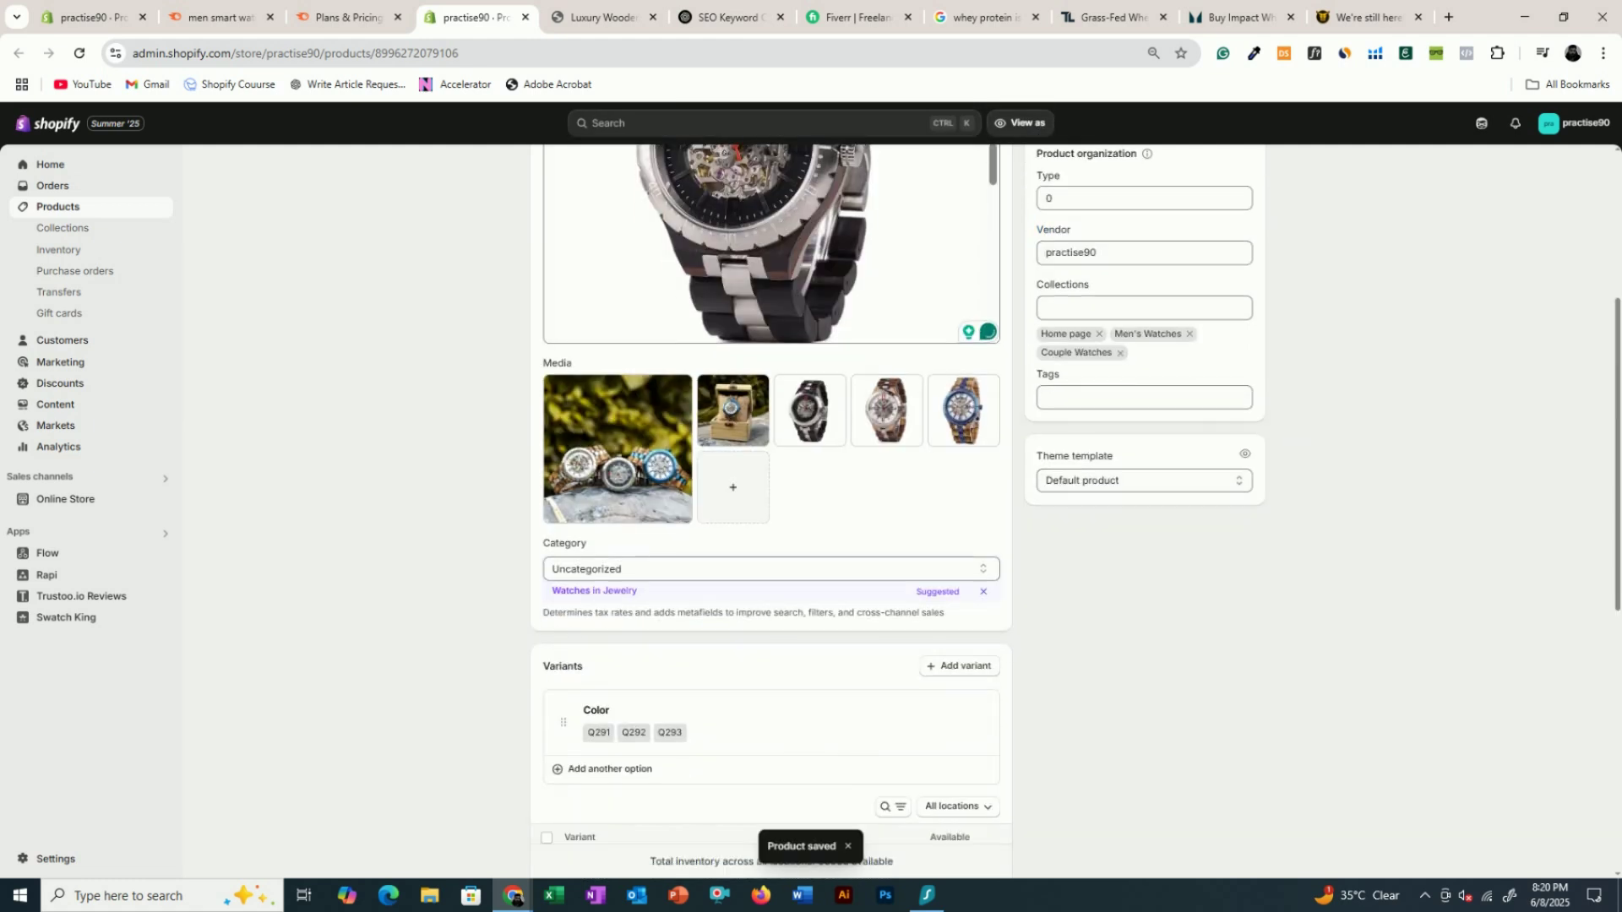
- Examine the wording of the product title in the store preview, from "Automatic" through "Smart Mechanical Watch"
left_click(596, 10)
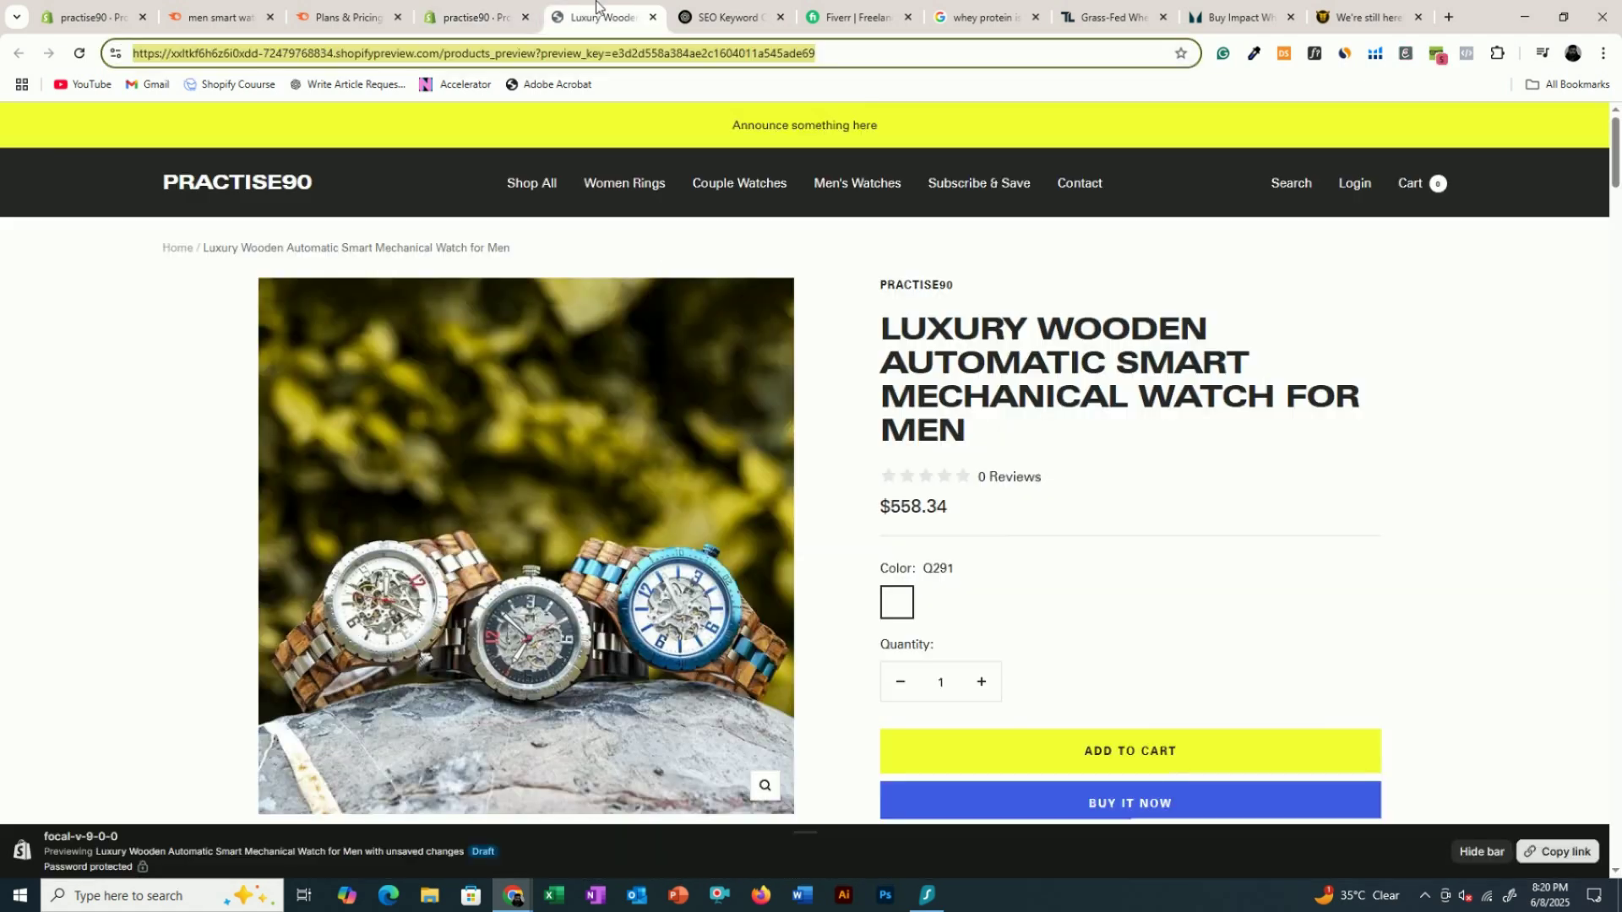
left_click_drag(896, 334, 1050, 470)
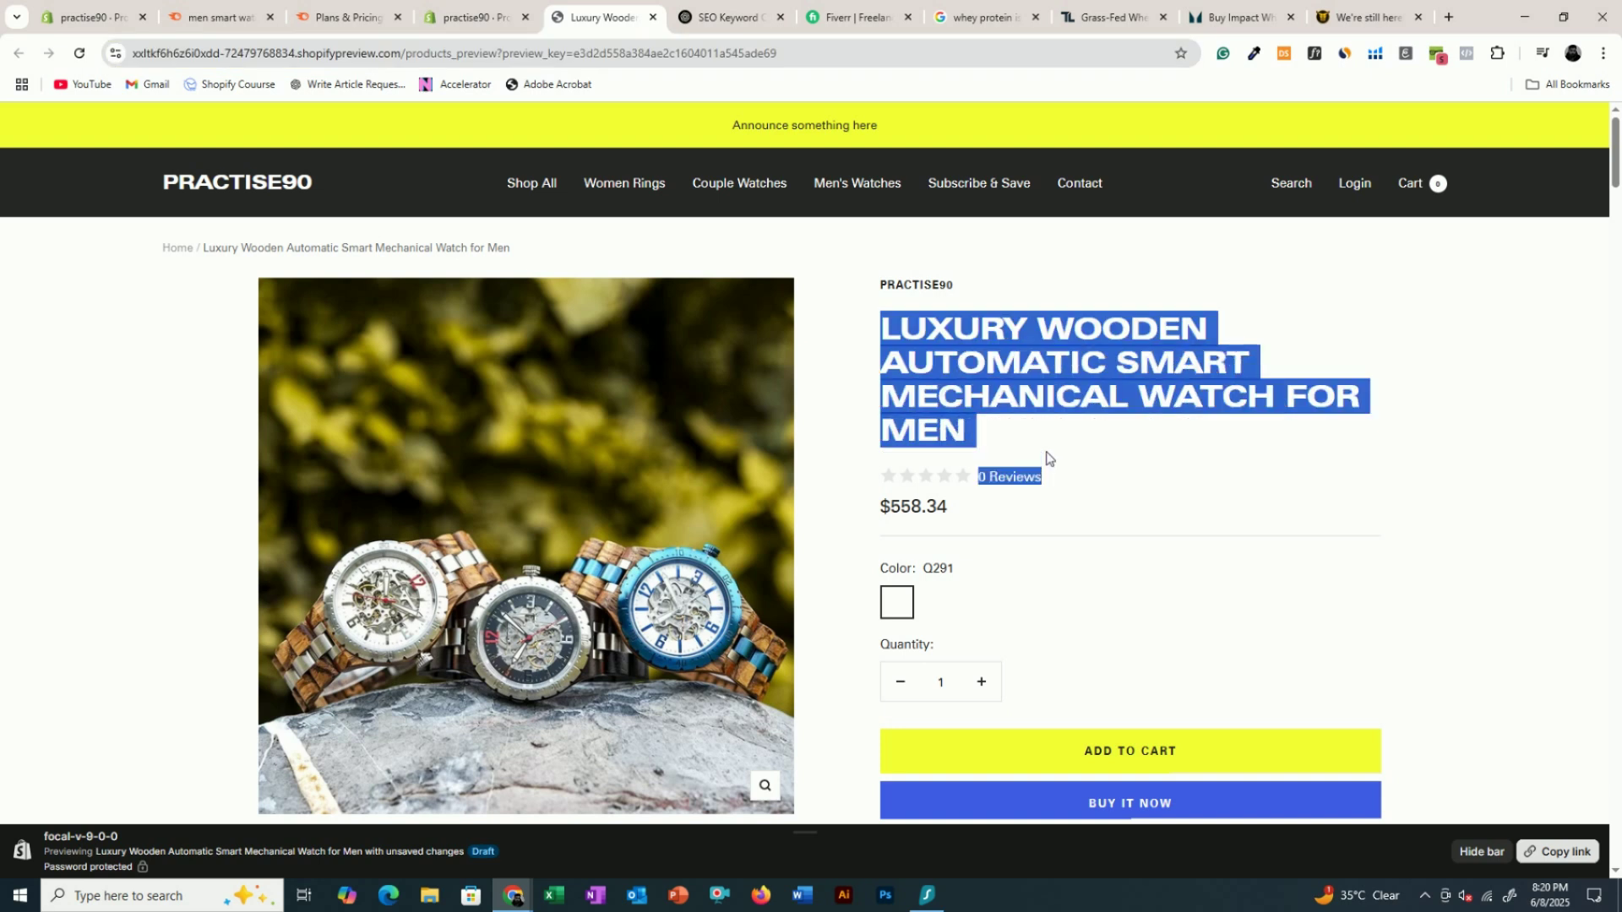
left_click(1019, 359)
left_click_drag(883, 365, 1126, 397)
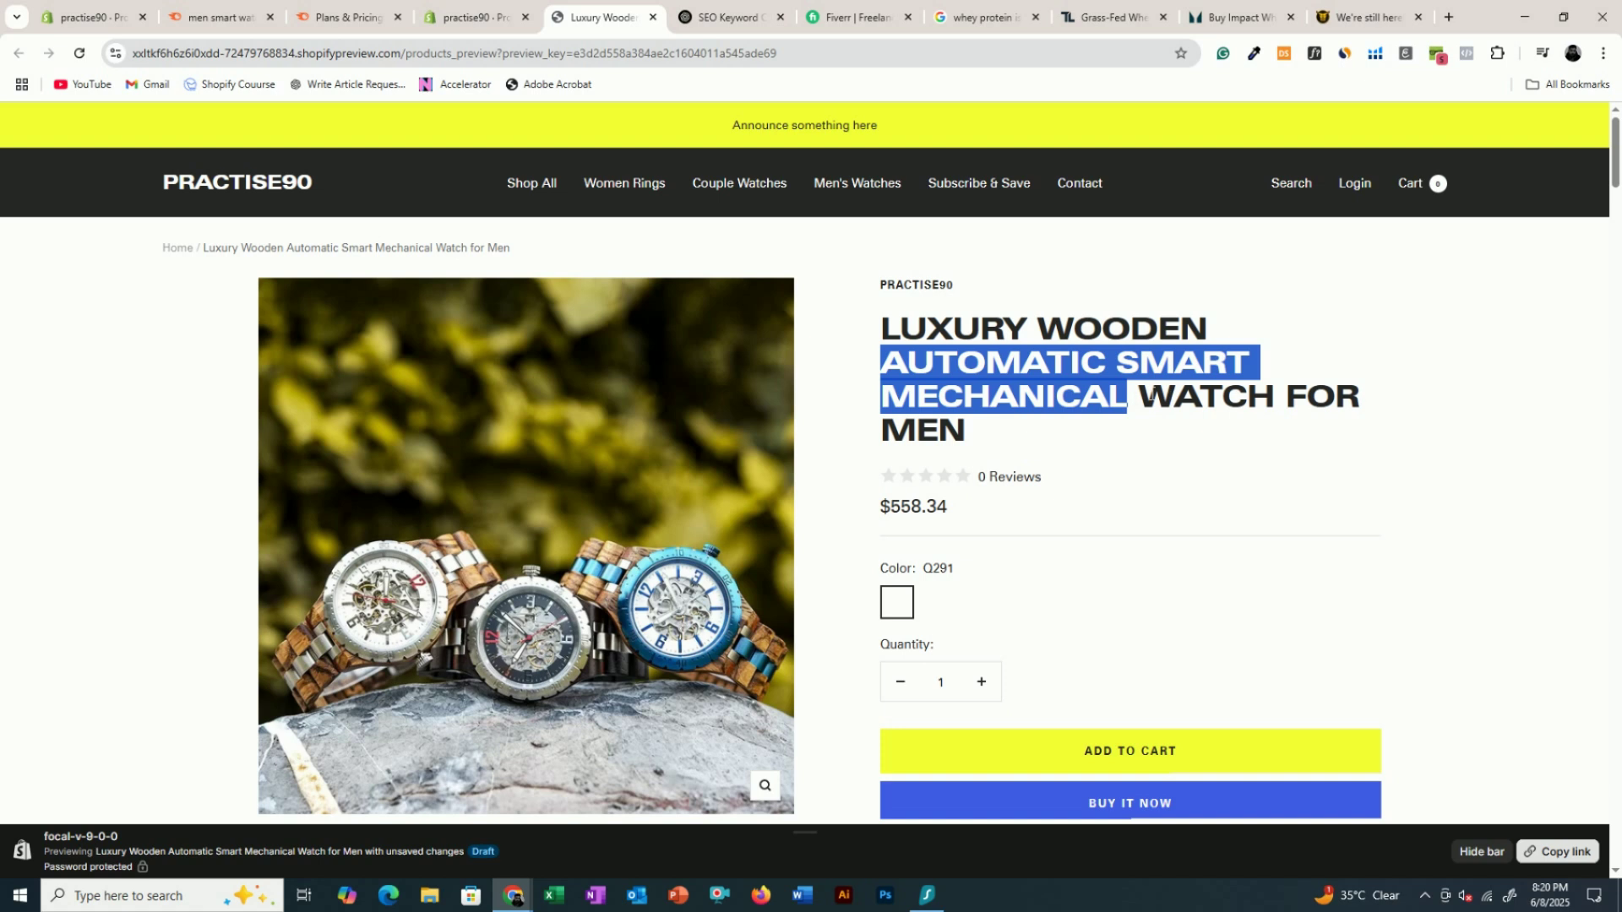
left_click(1128, 397)
left_click_drag(880, 365, 1274, 397)
left_click(1197, 386)
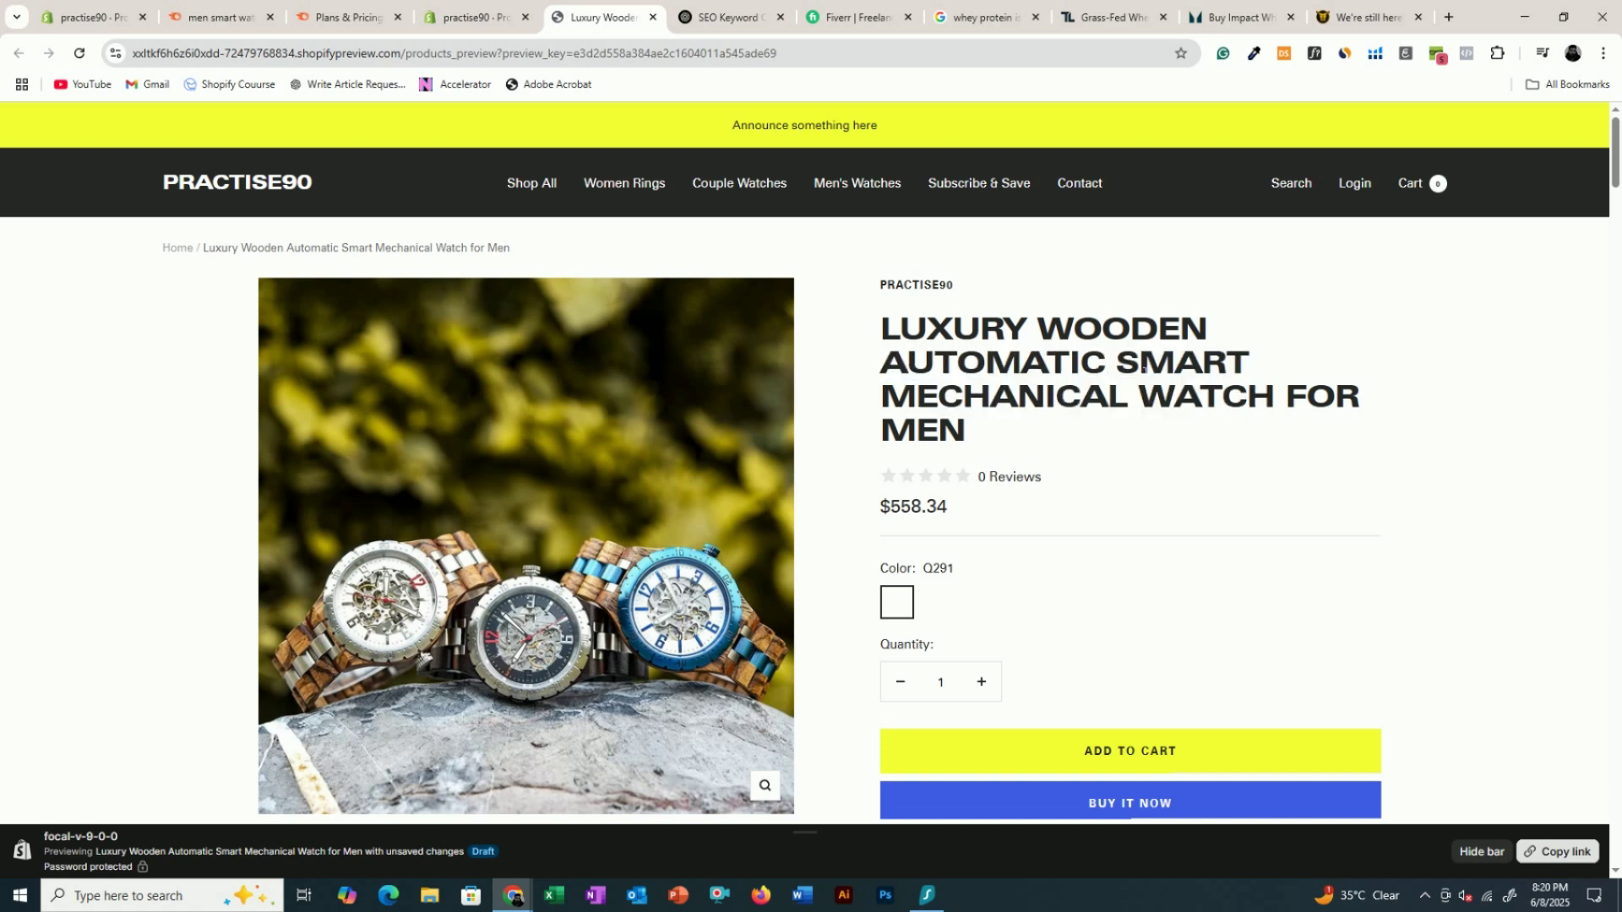
left_click_drag(1128, 363, 1307, 397)
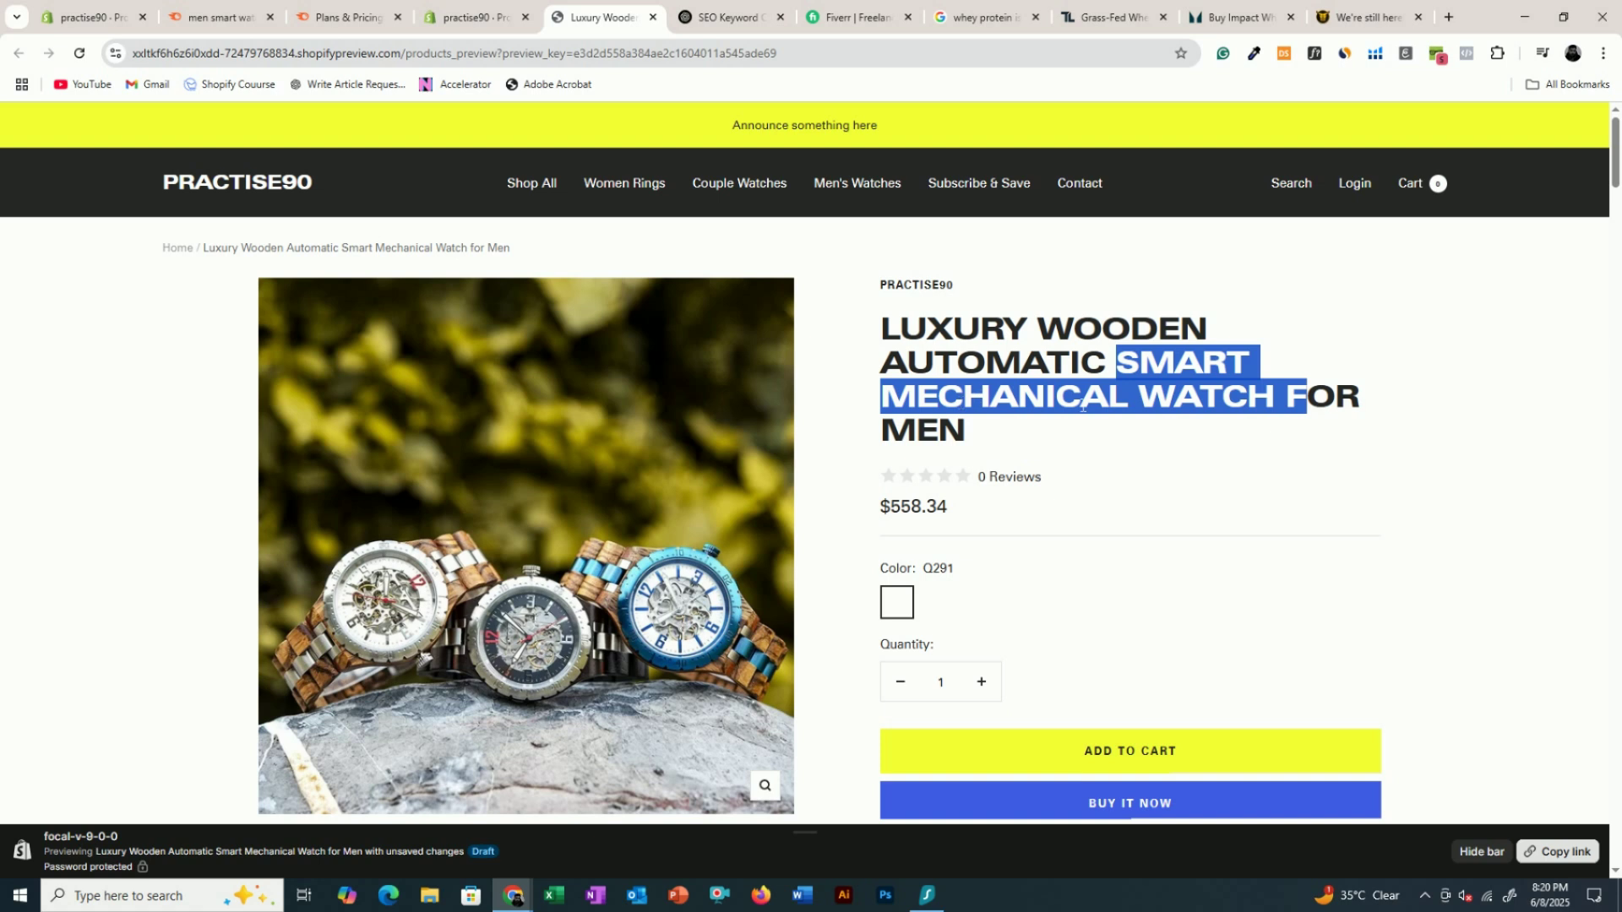
left_click(1083, 405)
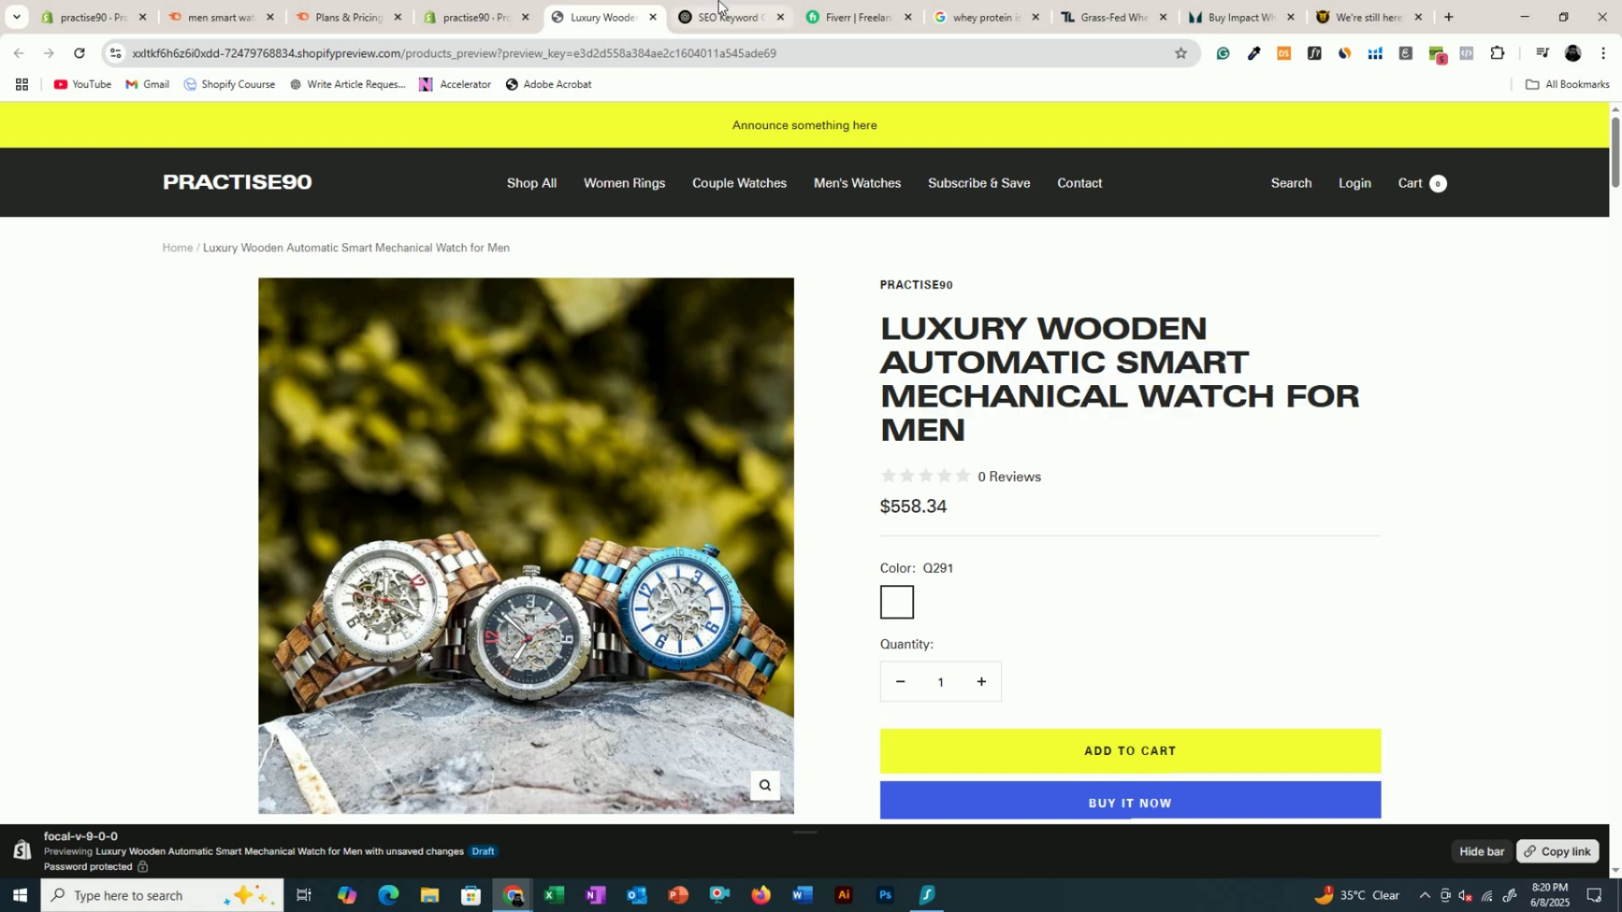
- Ask ChatGPT for product tags with the prompt "give me the tags"
left_click(727, 17)
left_click(745, 432)
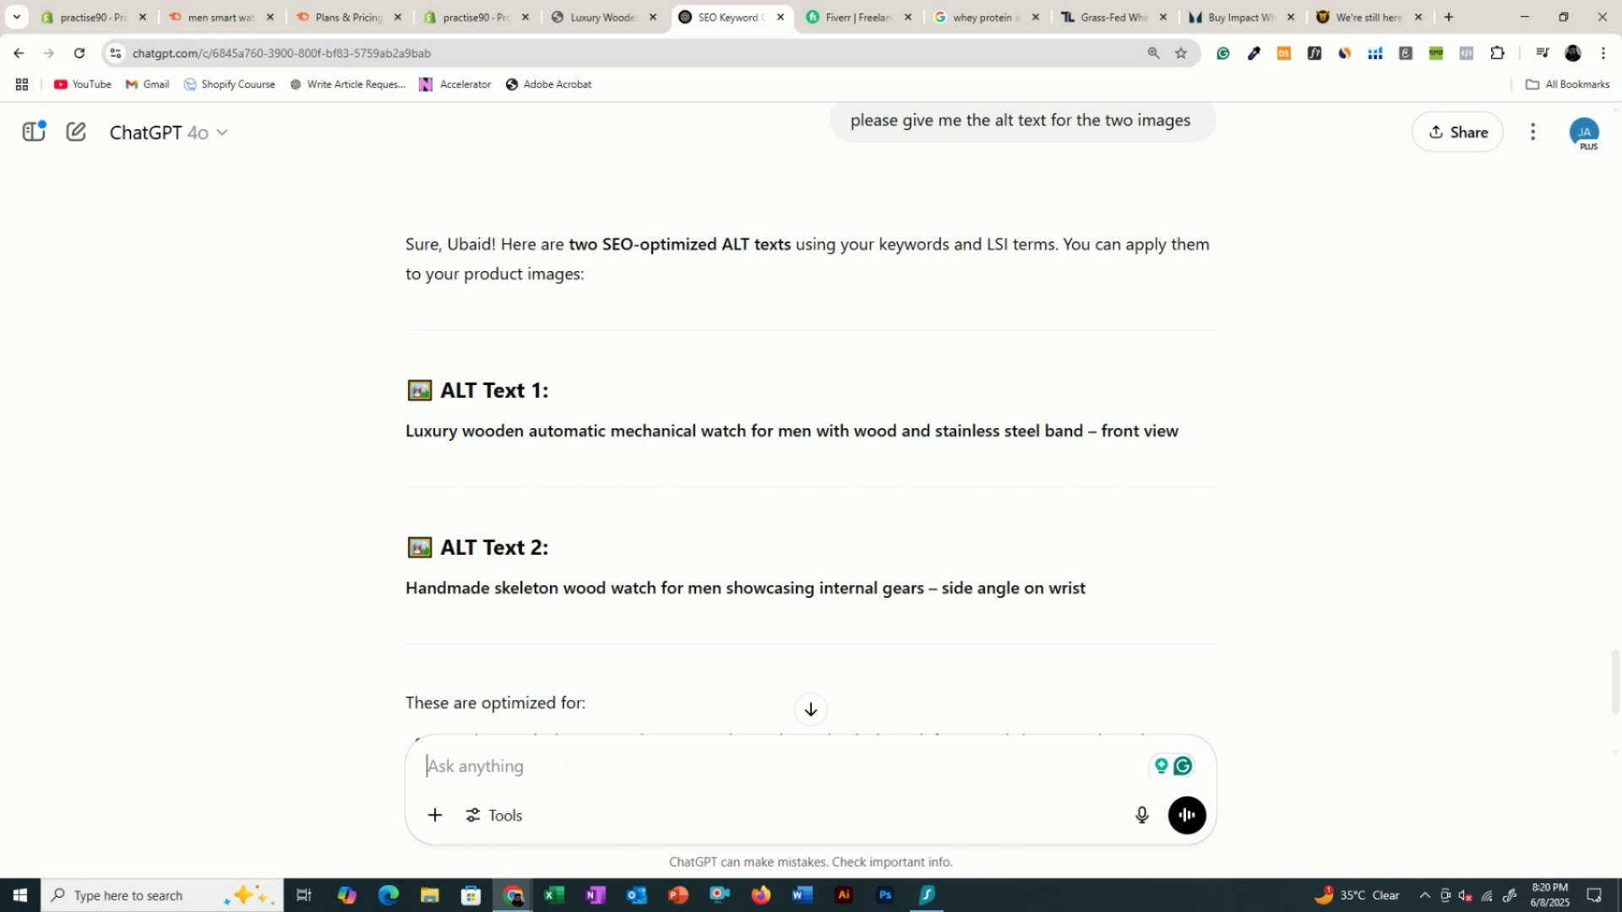
type("give me the ta")
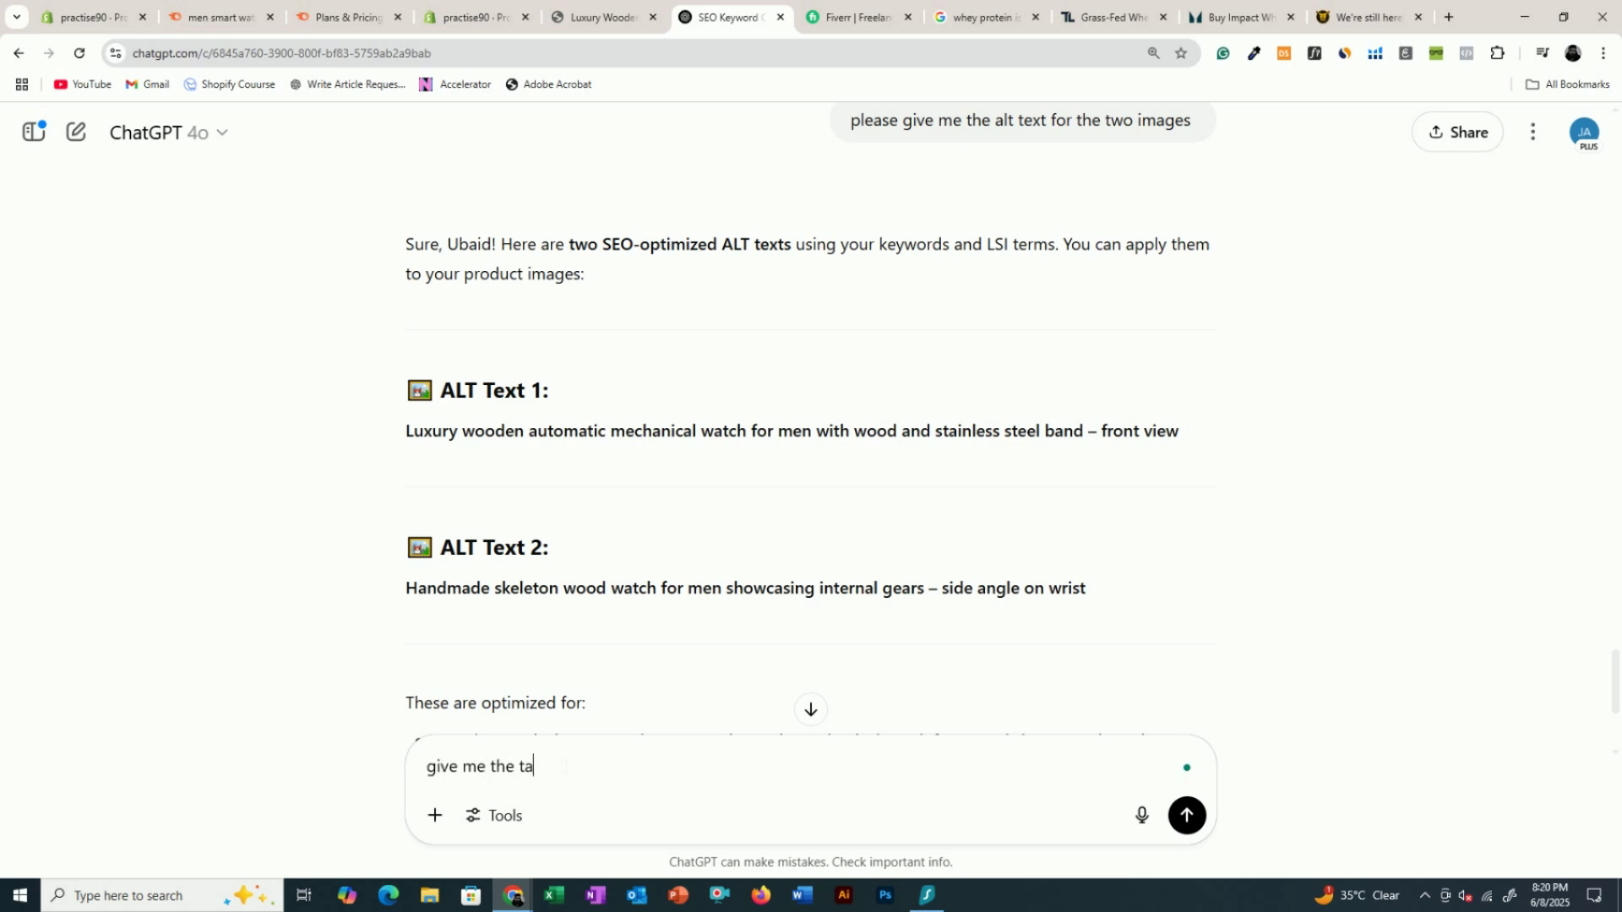
type("gs")
key("Return")
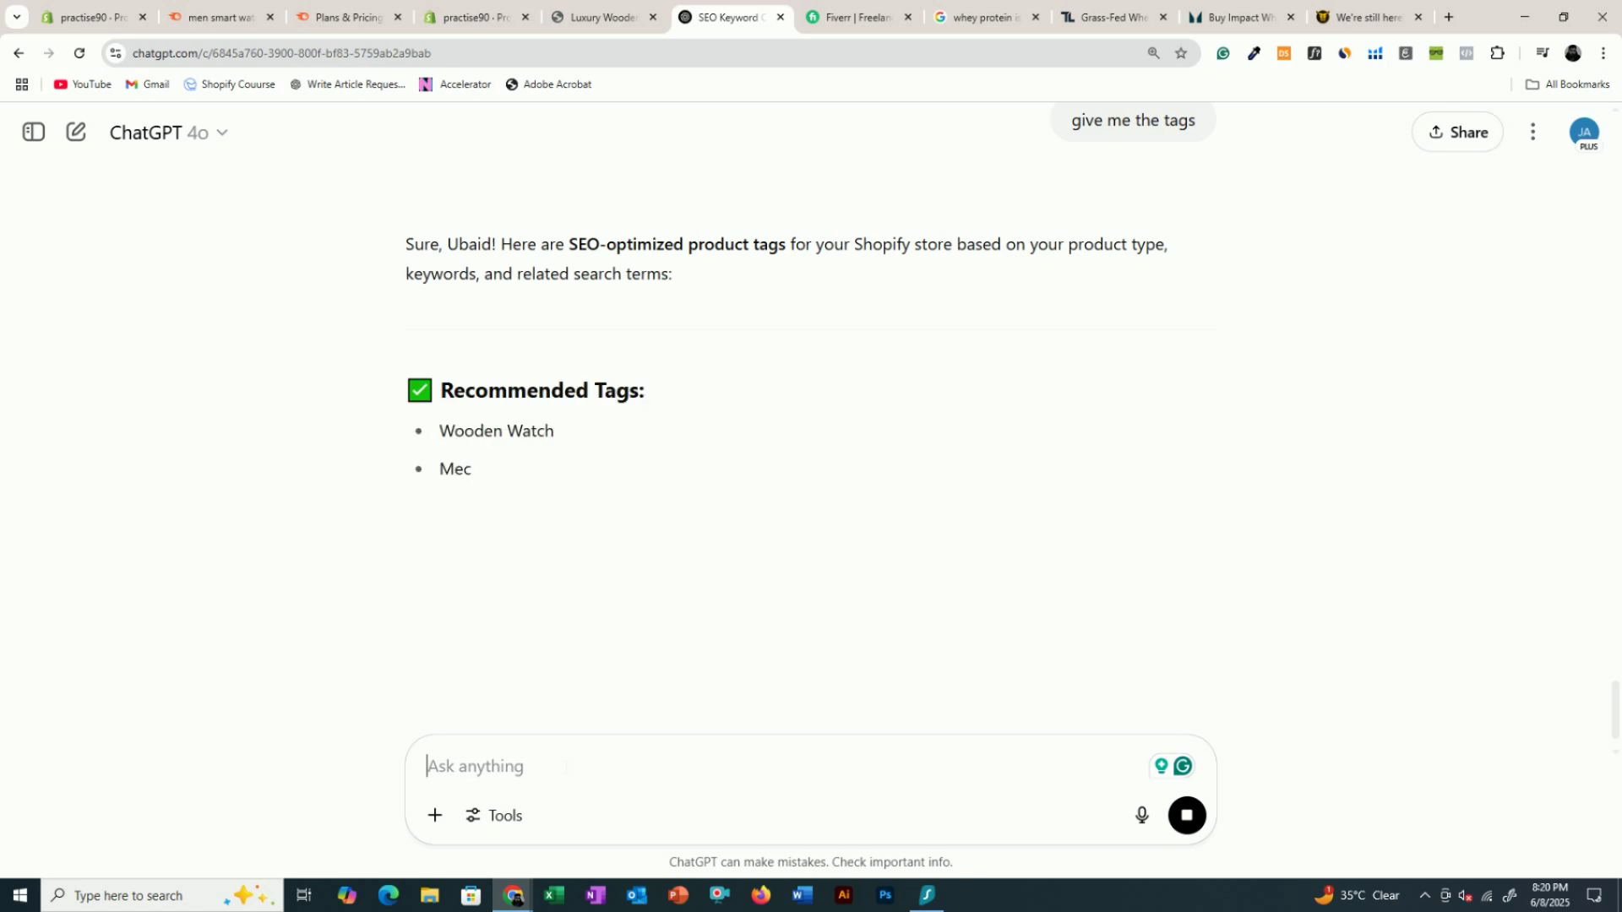
- Copy "Wooden Watch" from ChatGPT's recommended tags, add it as a tag to the Shopify product and save
left_click_drag(439, 431, 554, 433)
key("ctrl+c")
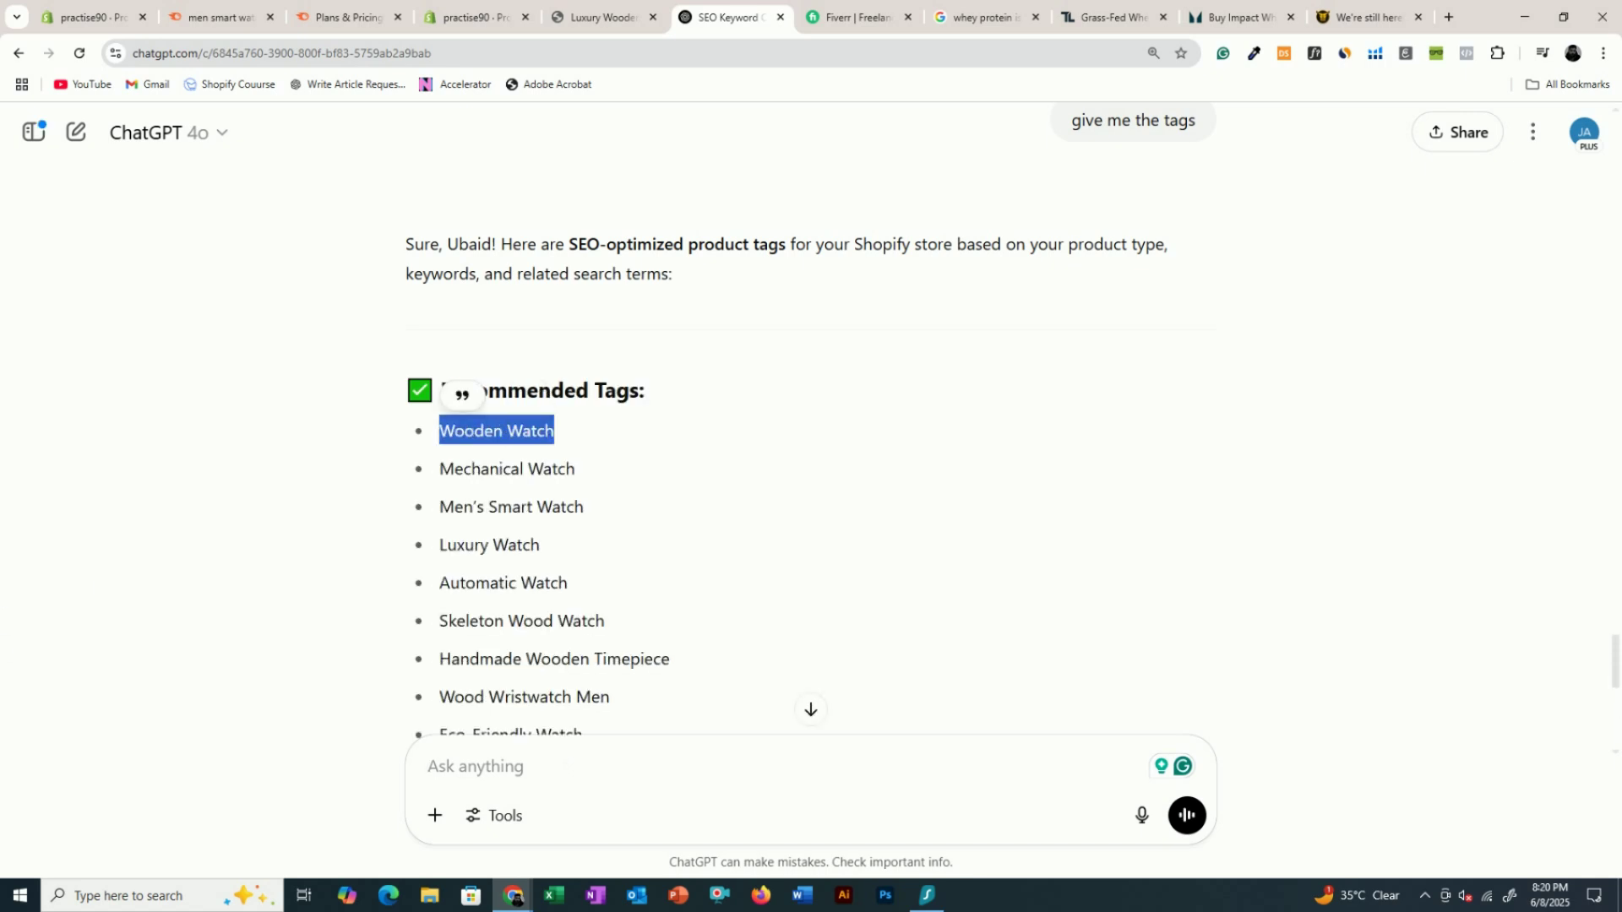
left_click(474, 17)
left_click(1087, 404)
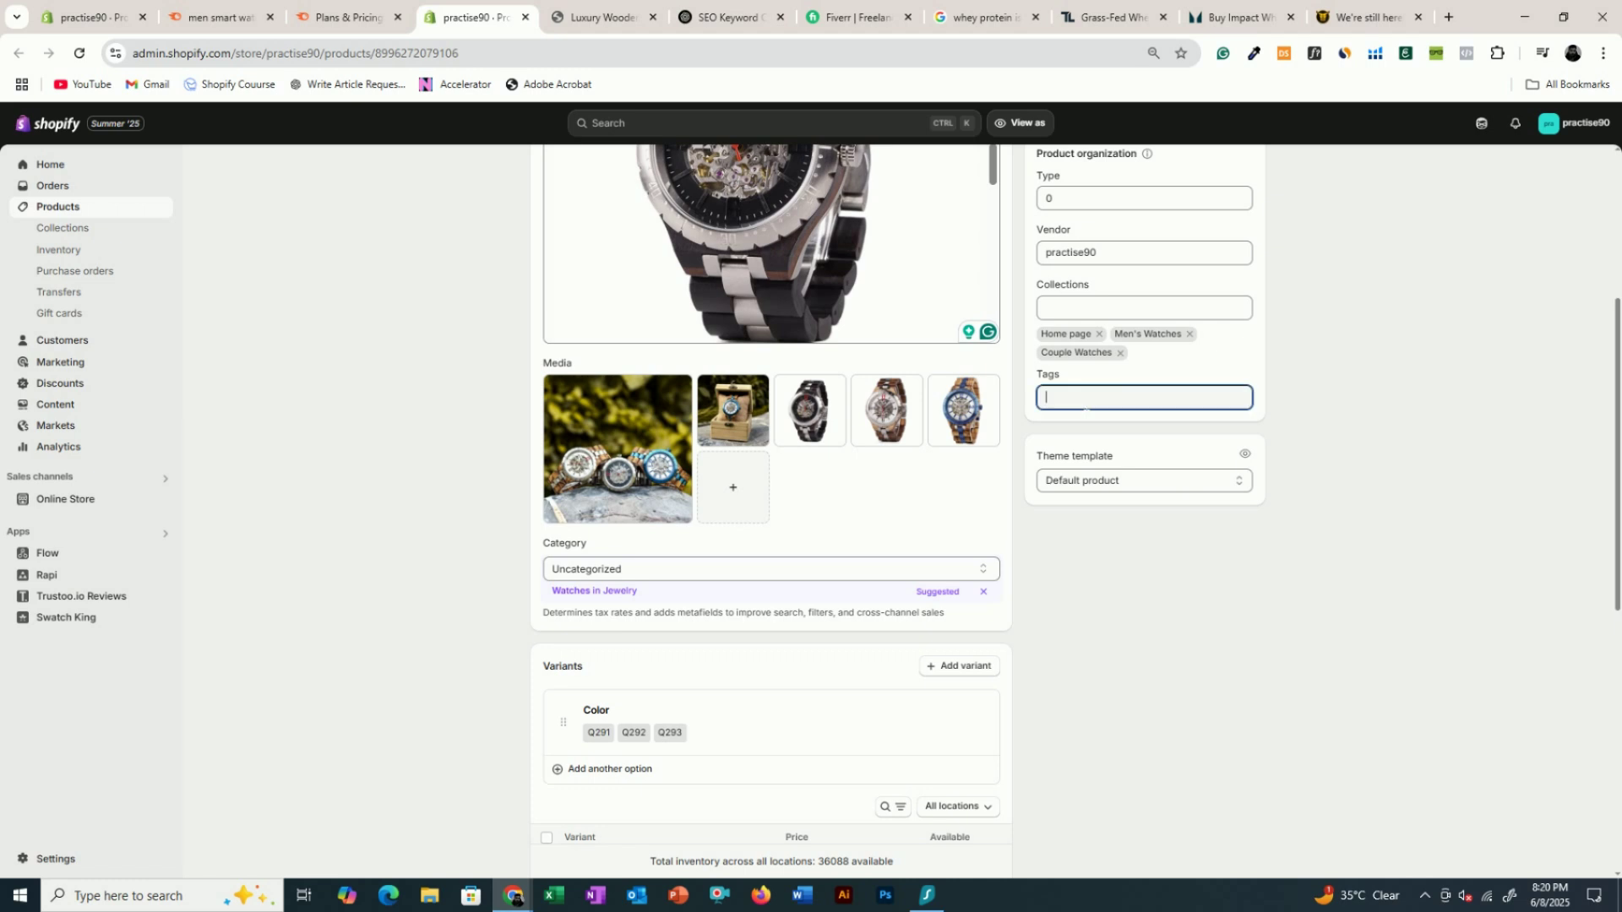
key("ctrl+v")
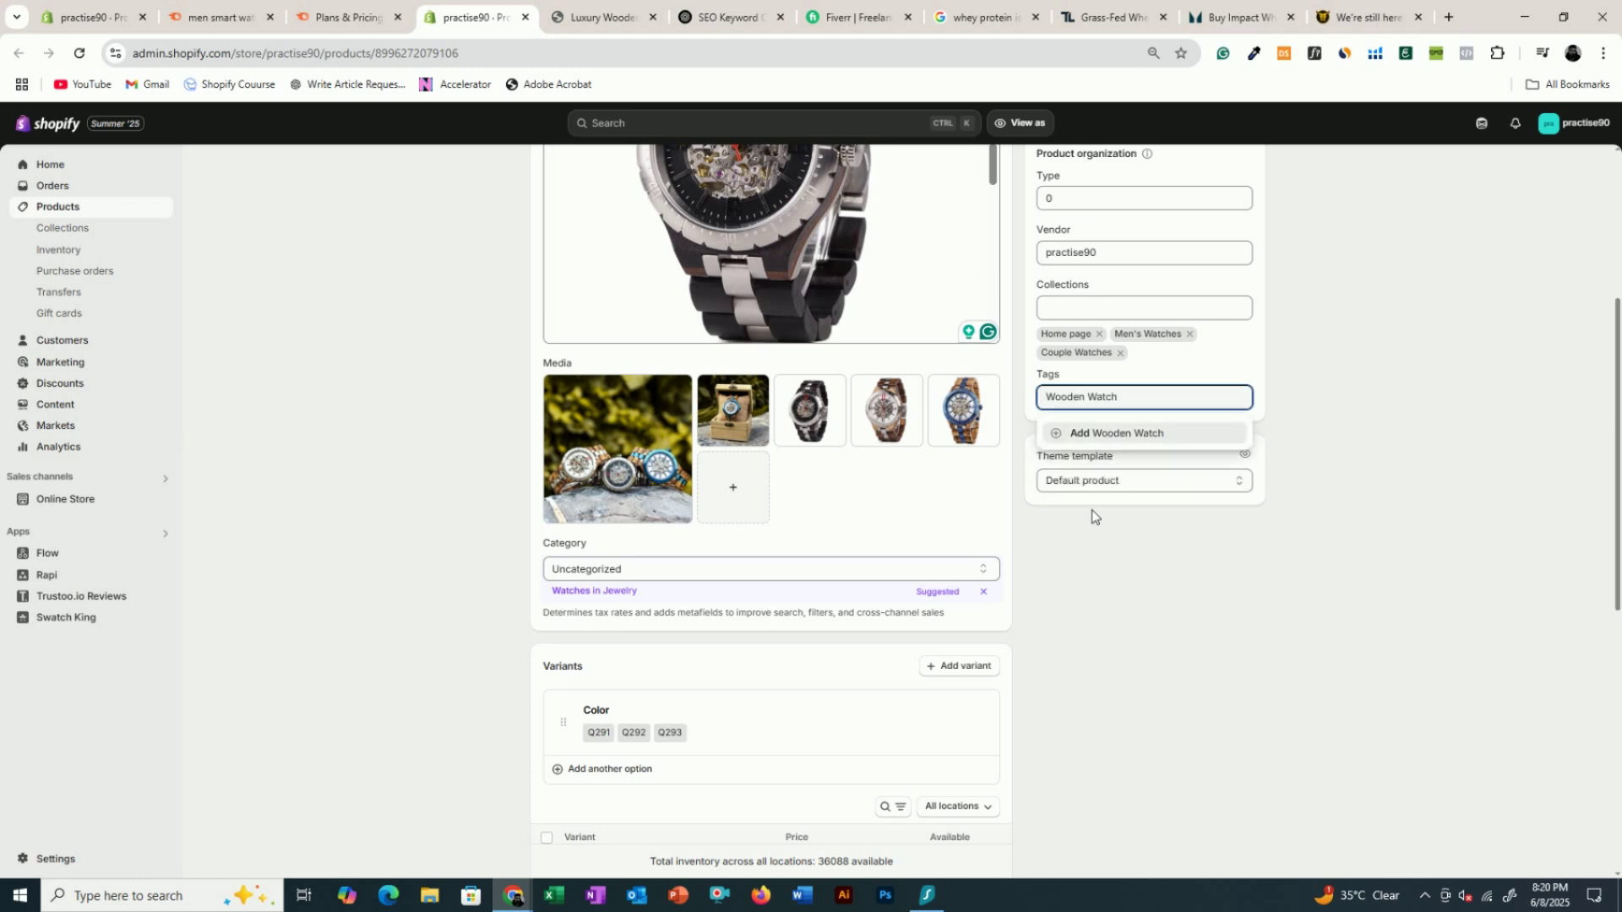
left_click(1098, 433)
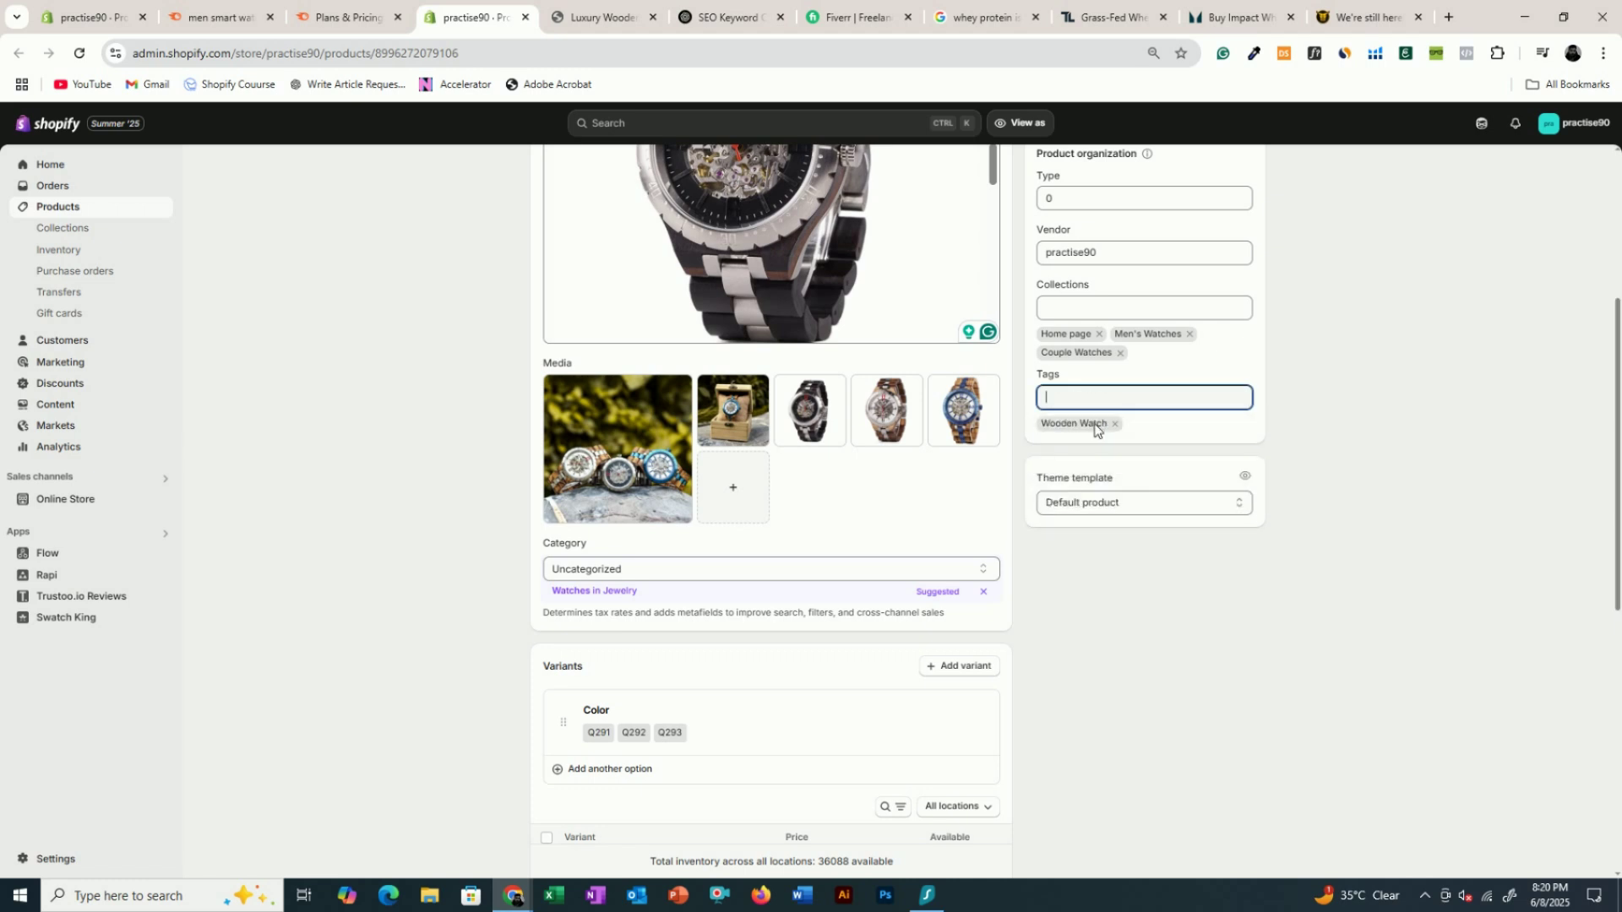
left_click(1033, 124)
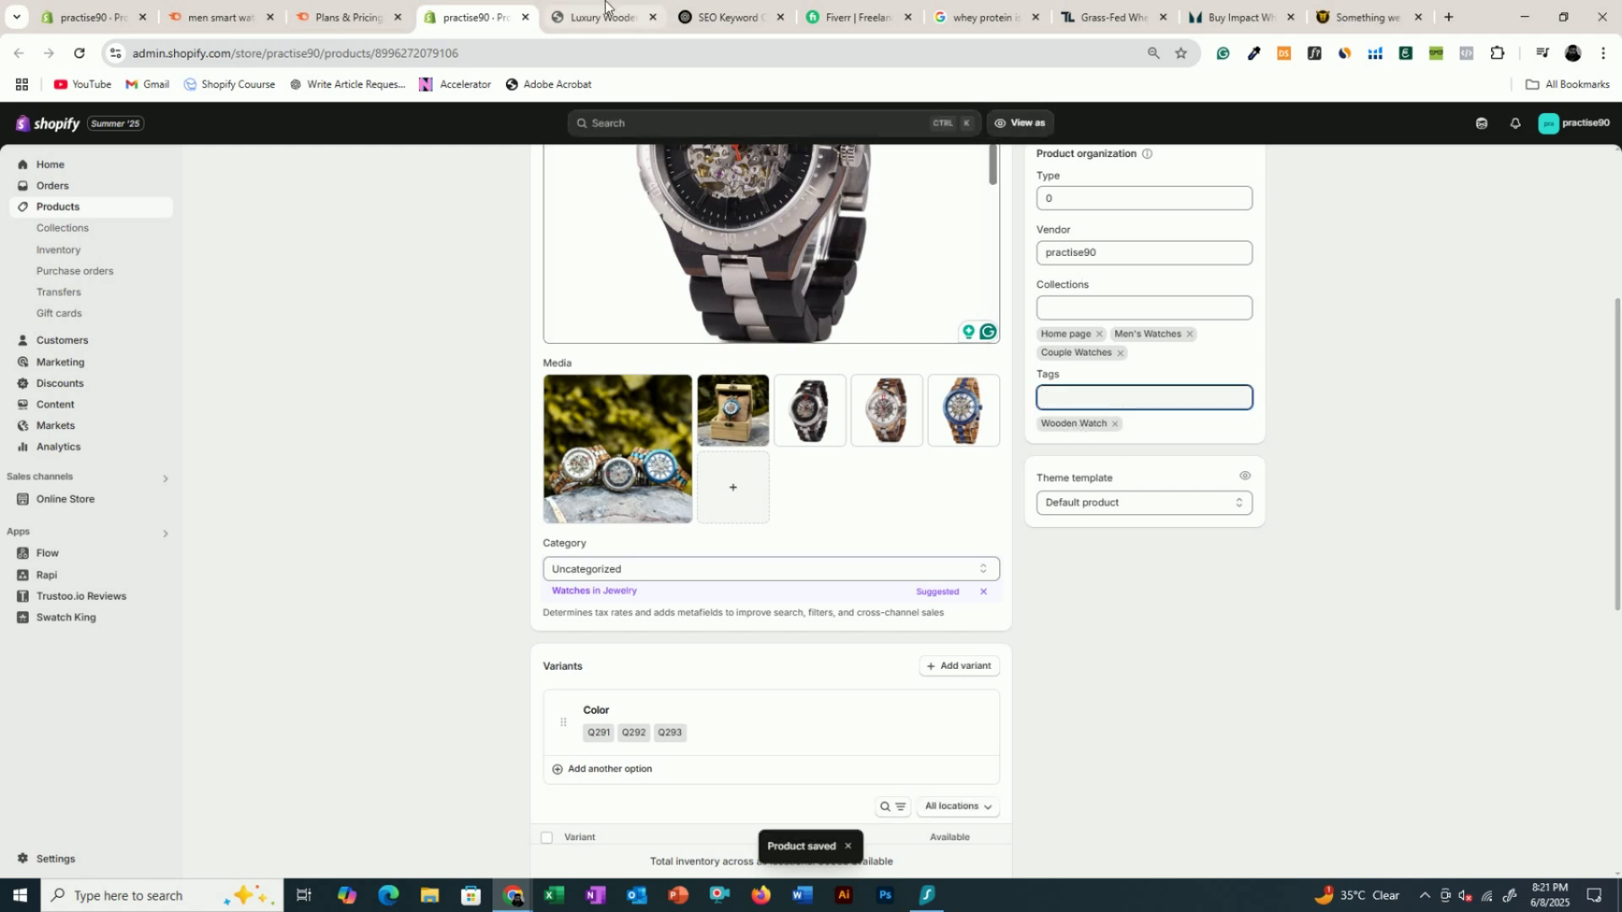
- Place the ChatGPT tab beside the product tab and add its recommended tag "Mechanical Watch" to the product
left_click_drag(680, 12, 591, 4)
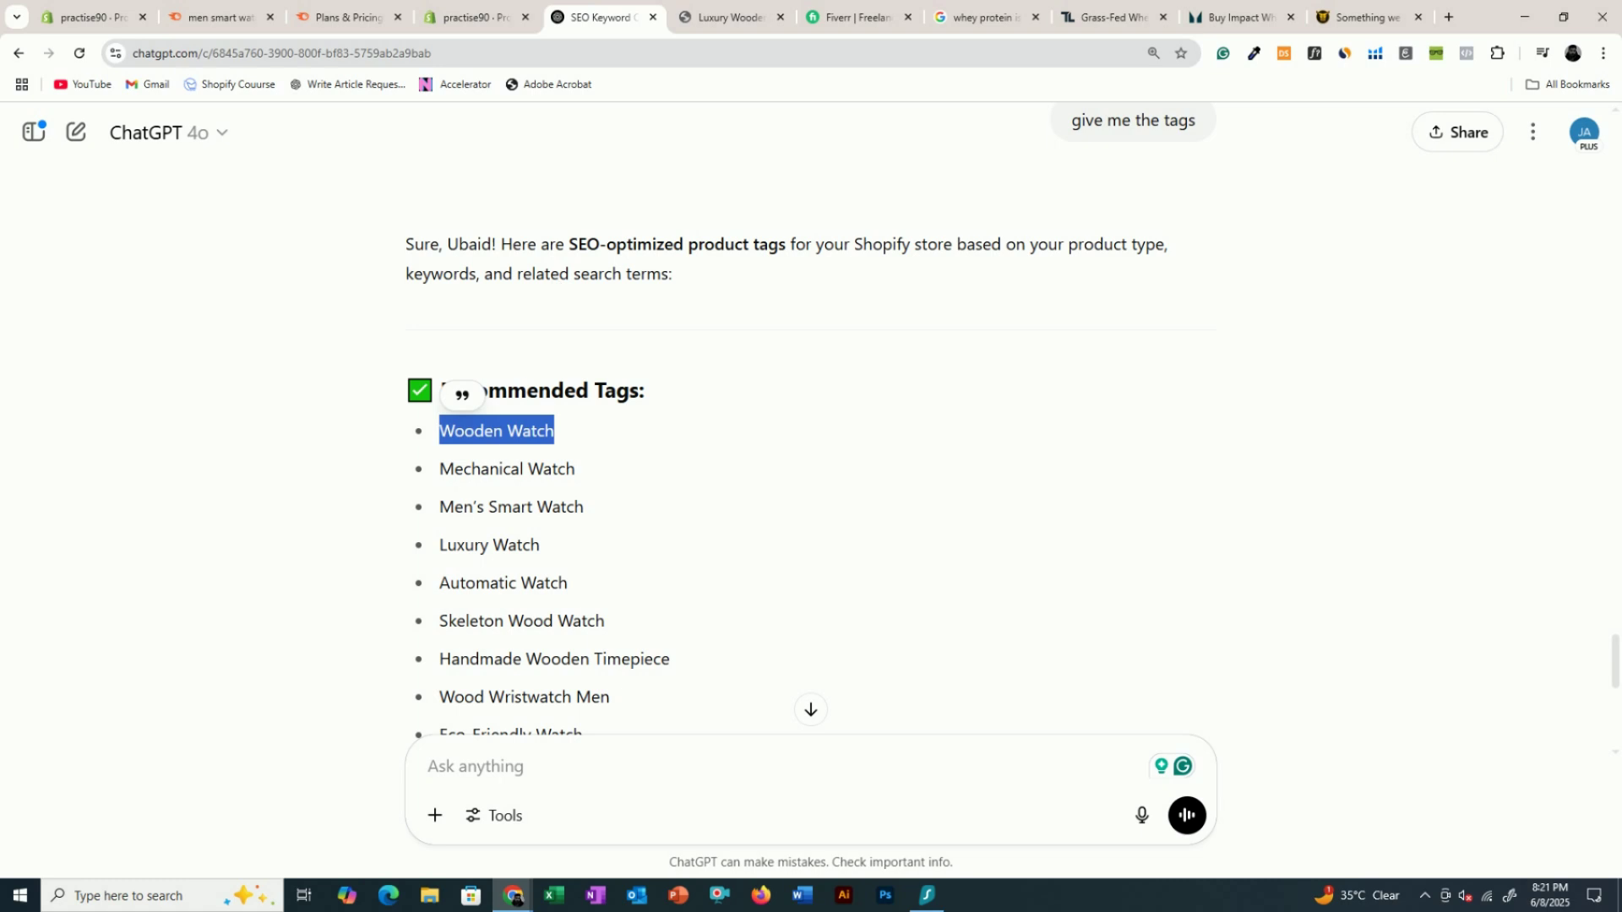
triple_click(561, 470)
key("ctrl+c")
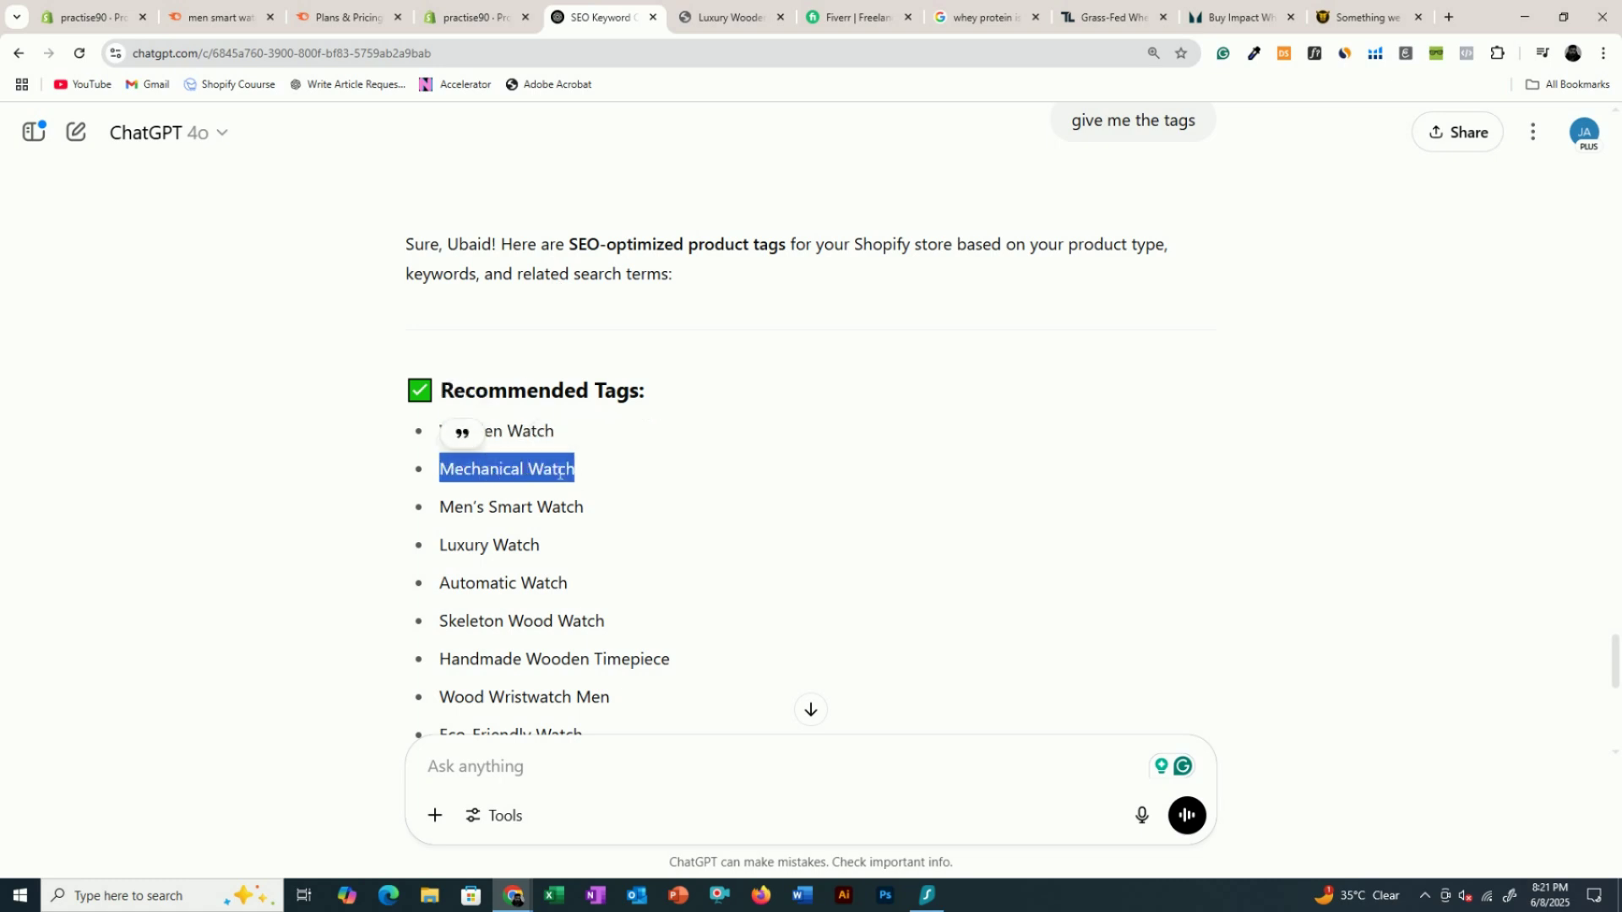
key("ctrl+shift+Tab")
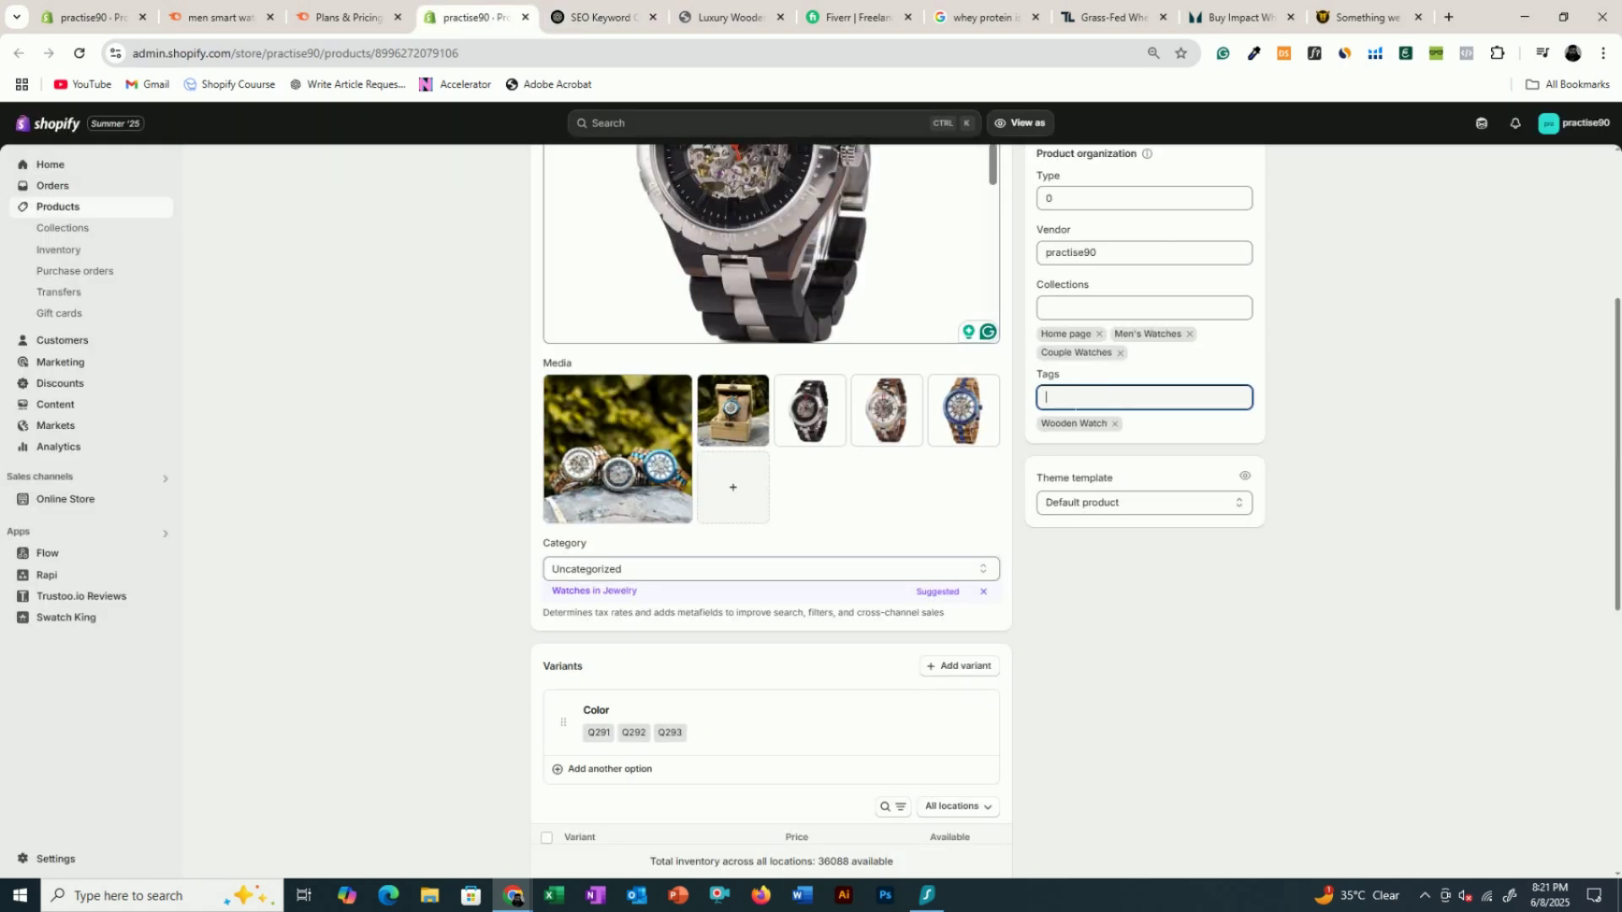
key("ctrl+v")
key("Return")
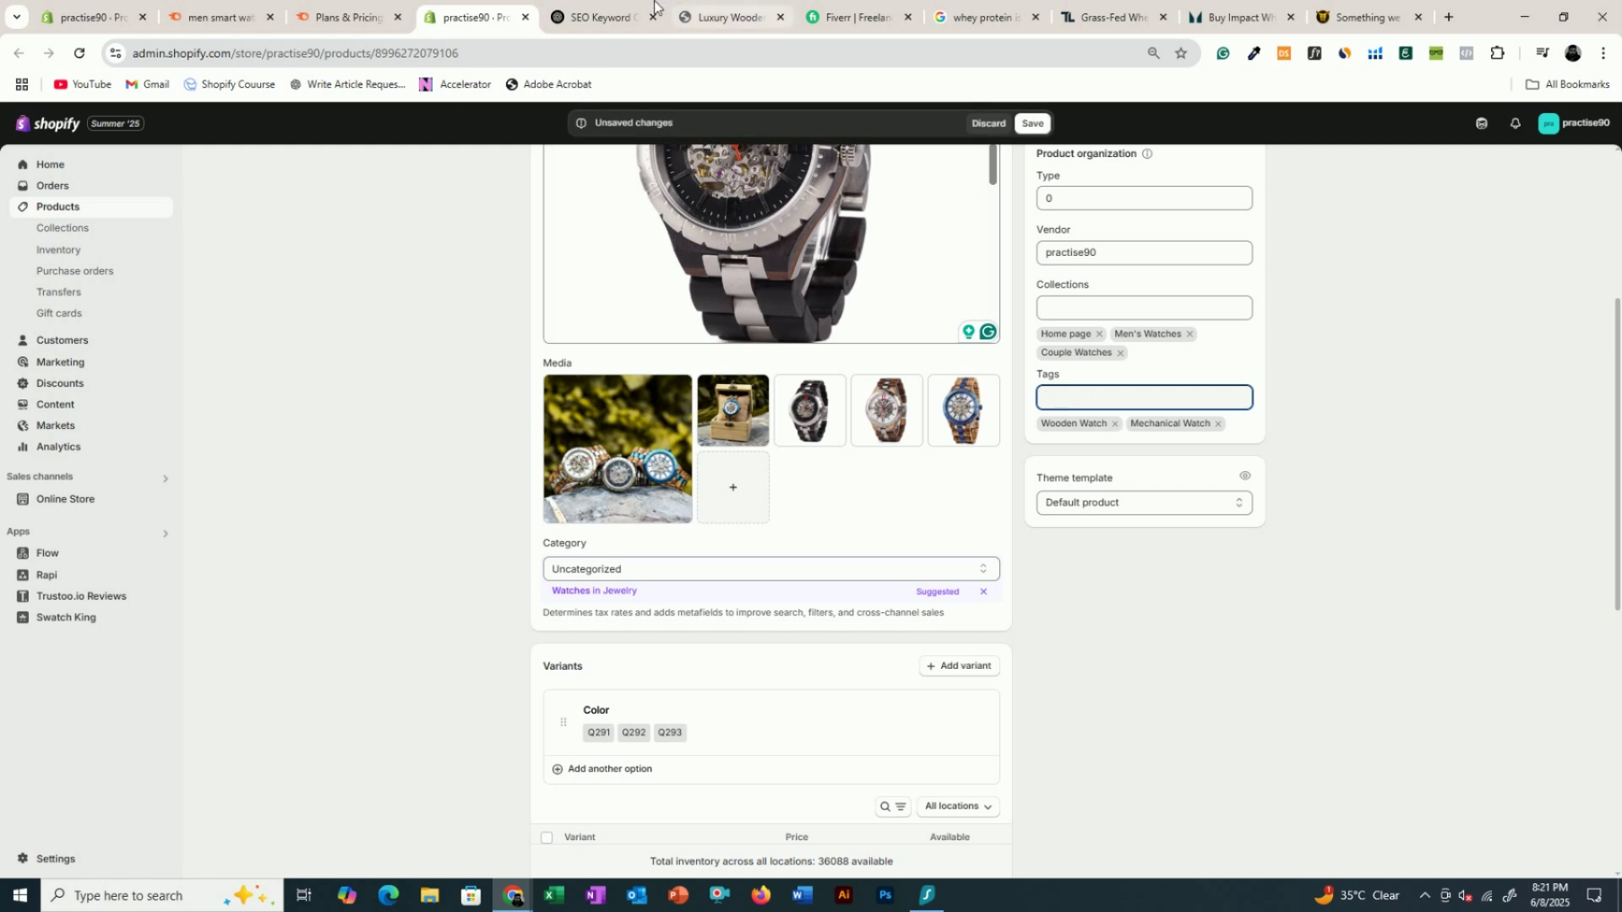
- Copy the recommended tag "Men's Smart Watch" from ChatGPT and add it to the product's tags
key("ctrl+Tab")
triple_click(501, 517)
key("ctrl+c")
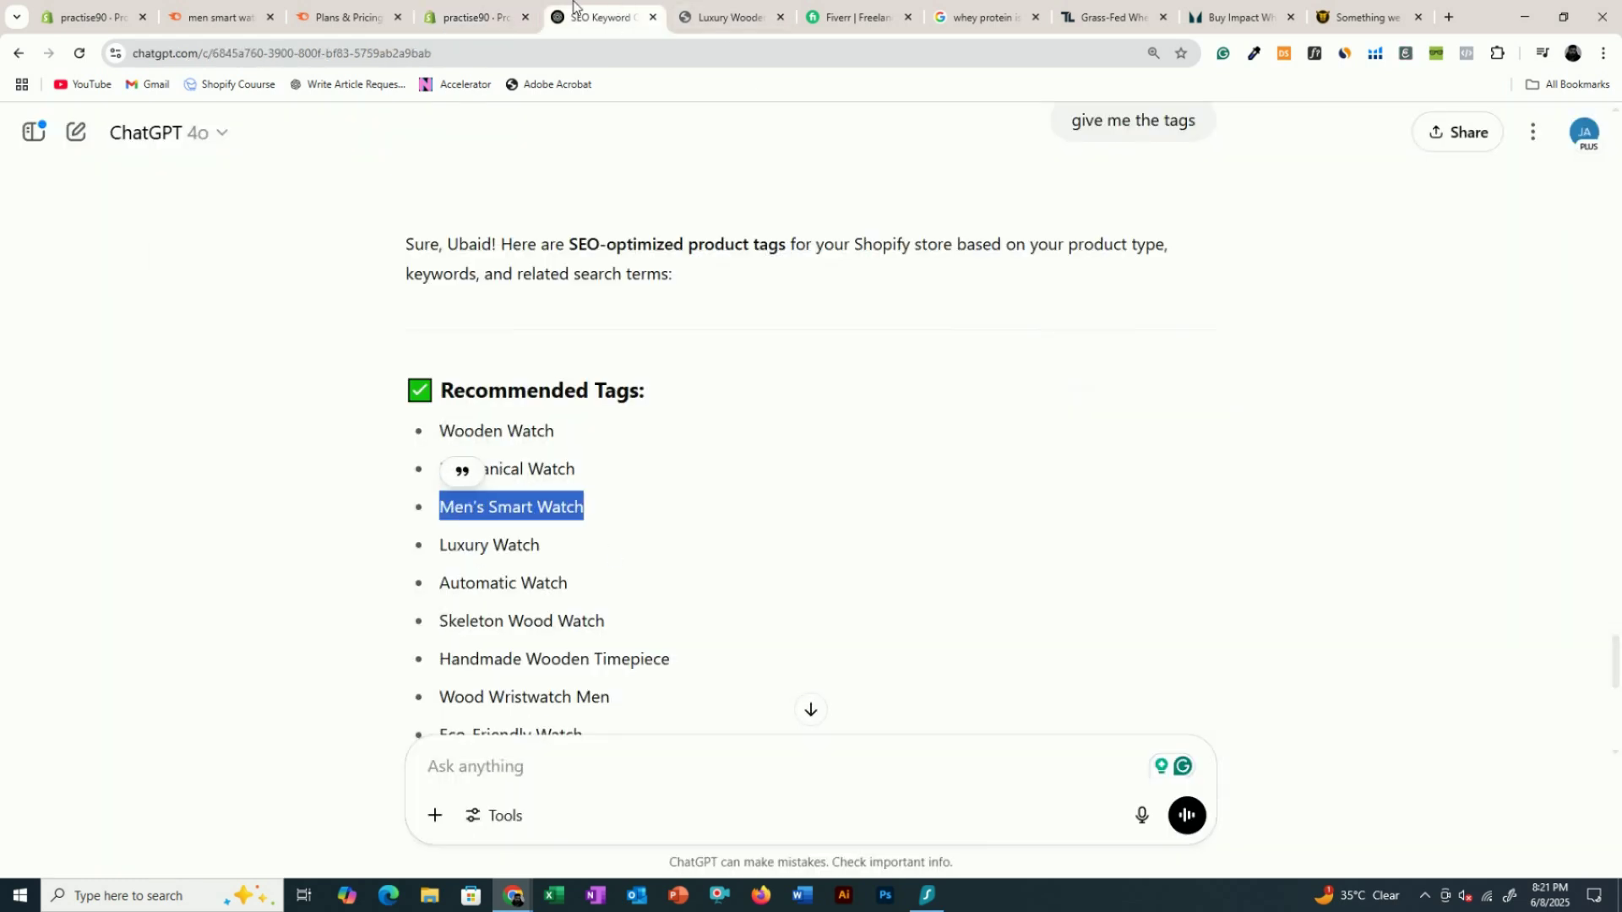
key("ctrl+shift+Tab")
key("ctrl+v")
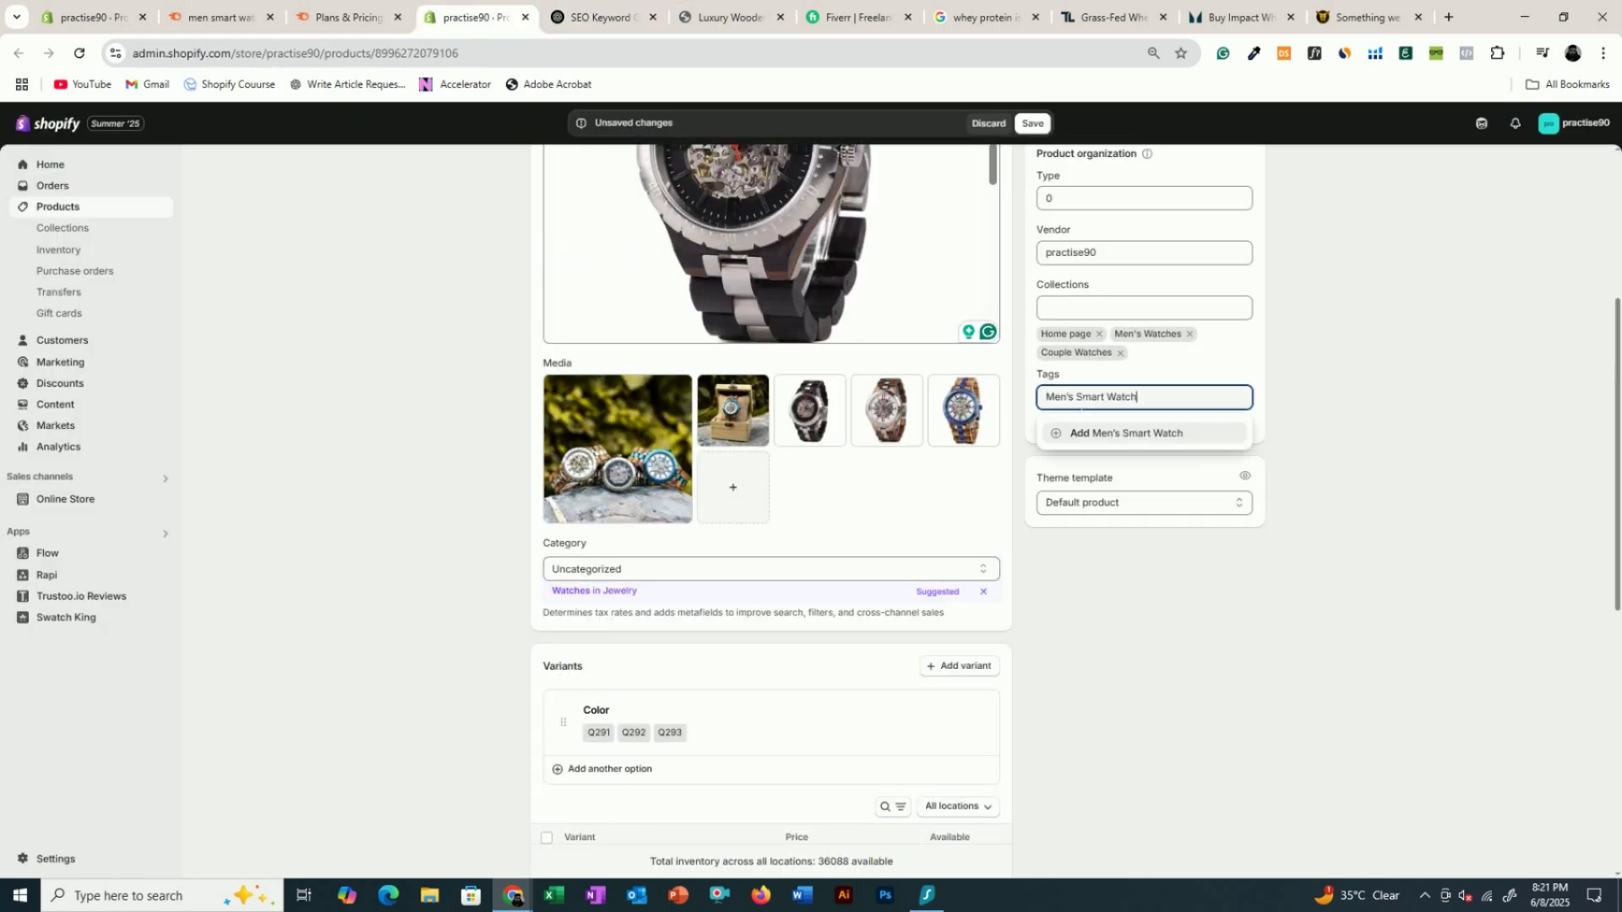
key("Return")
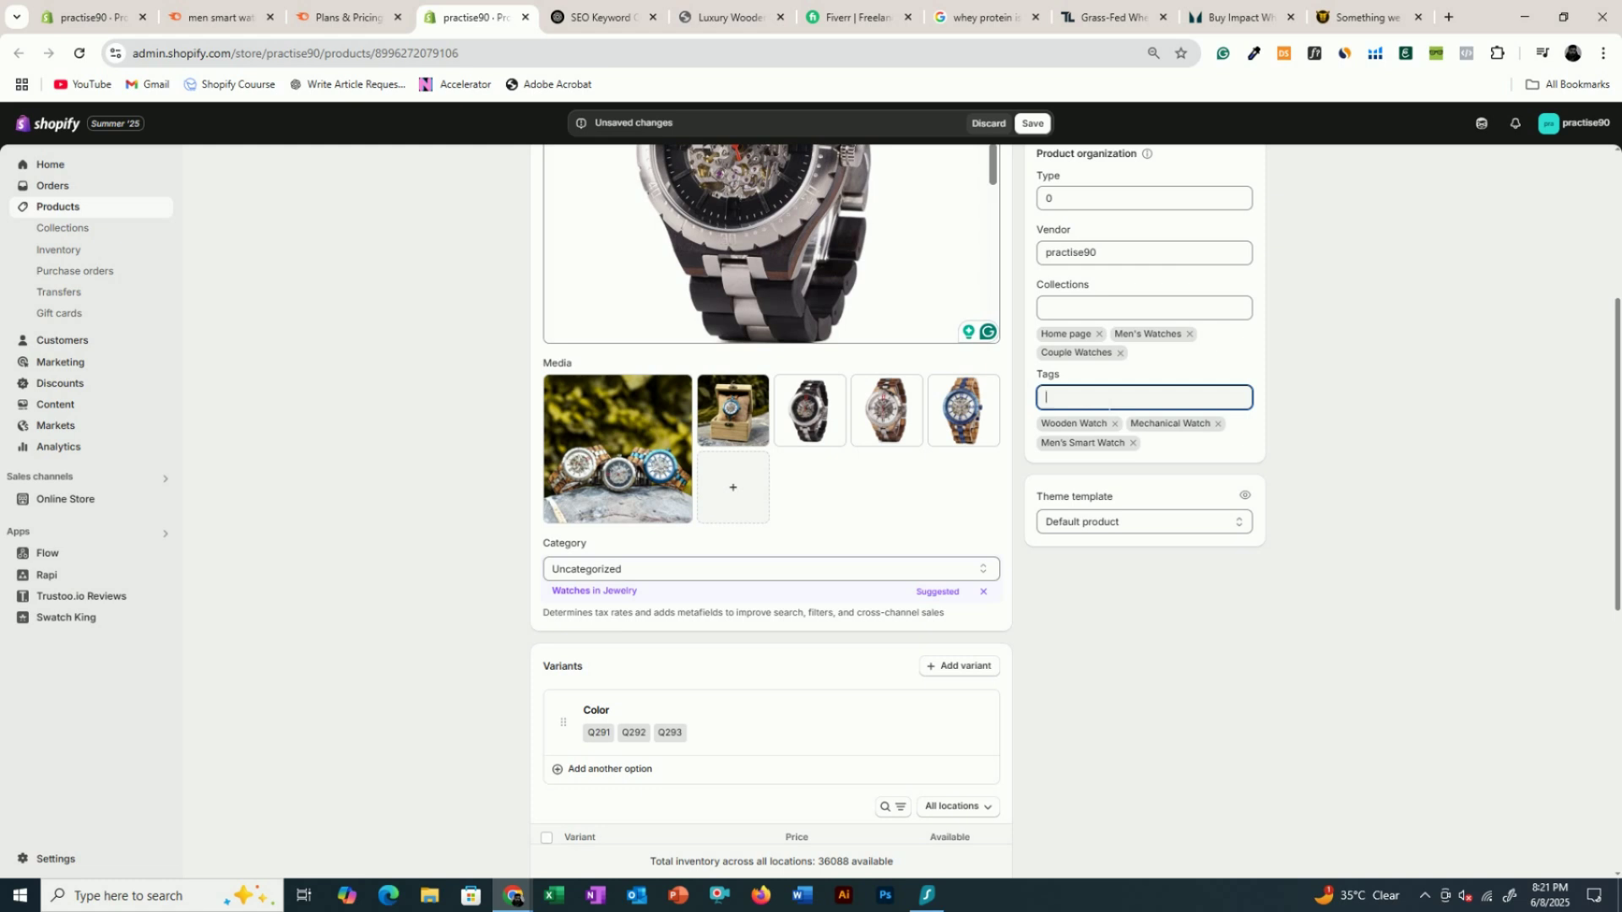
- Save the product with its new tags and open the Q291 variant
scroll(876, 478, "down", 6)
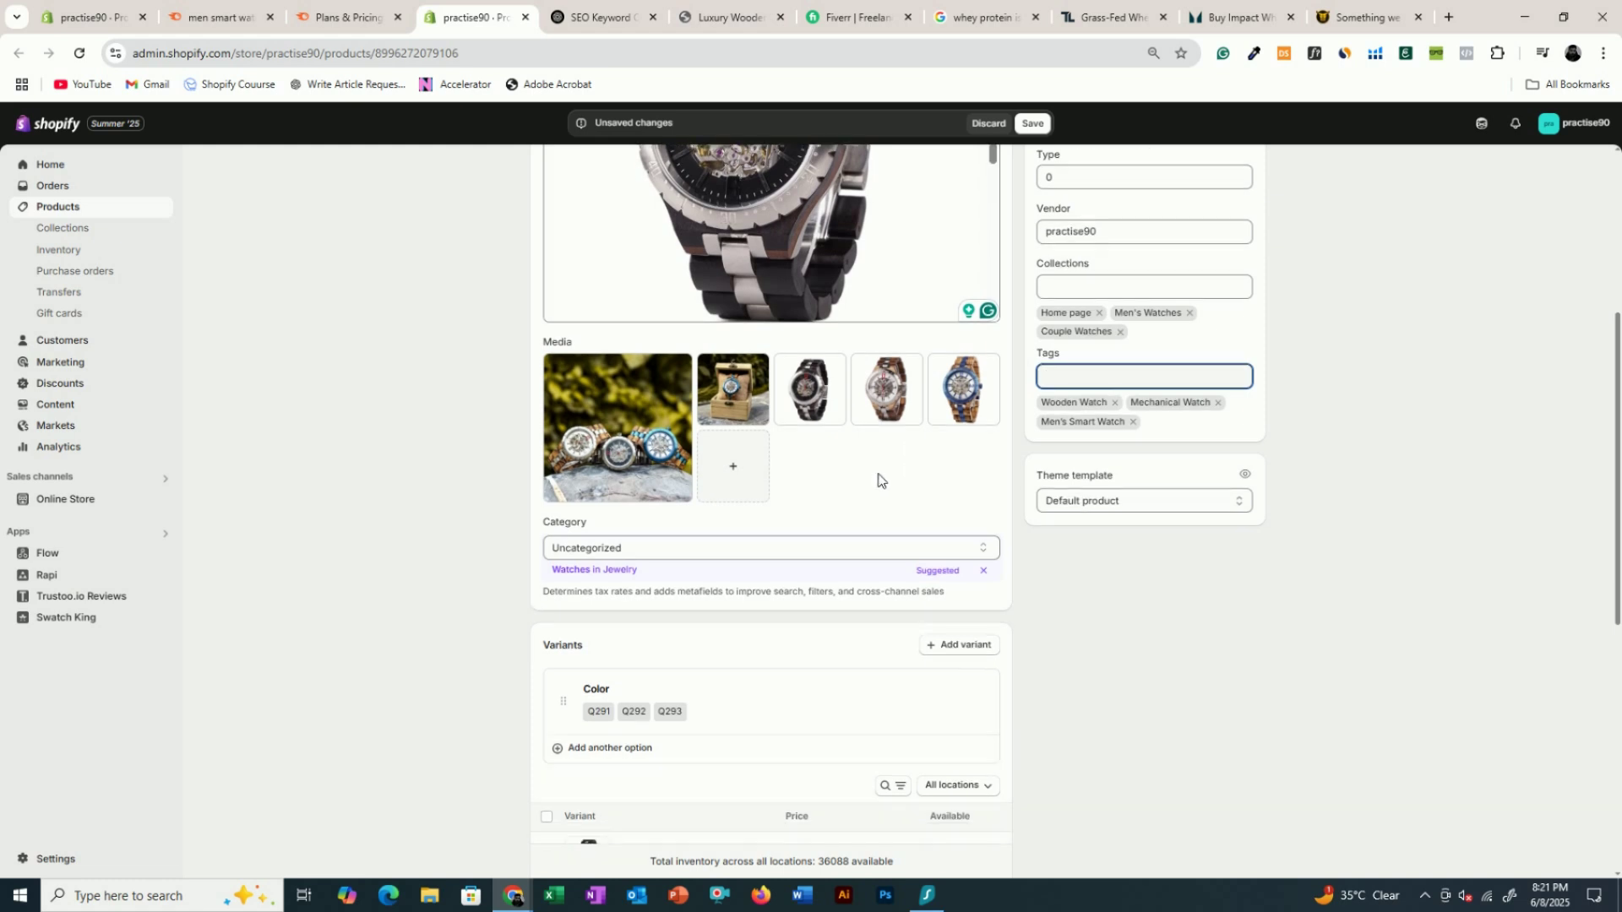
scroll(881, 440, "down", 1)
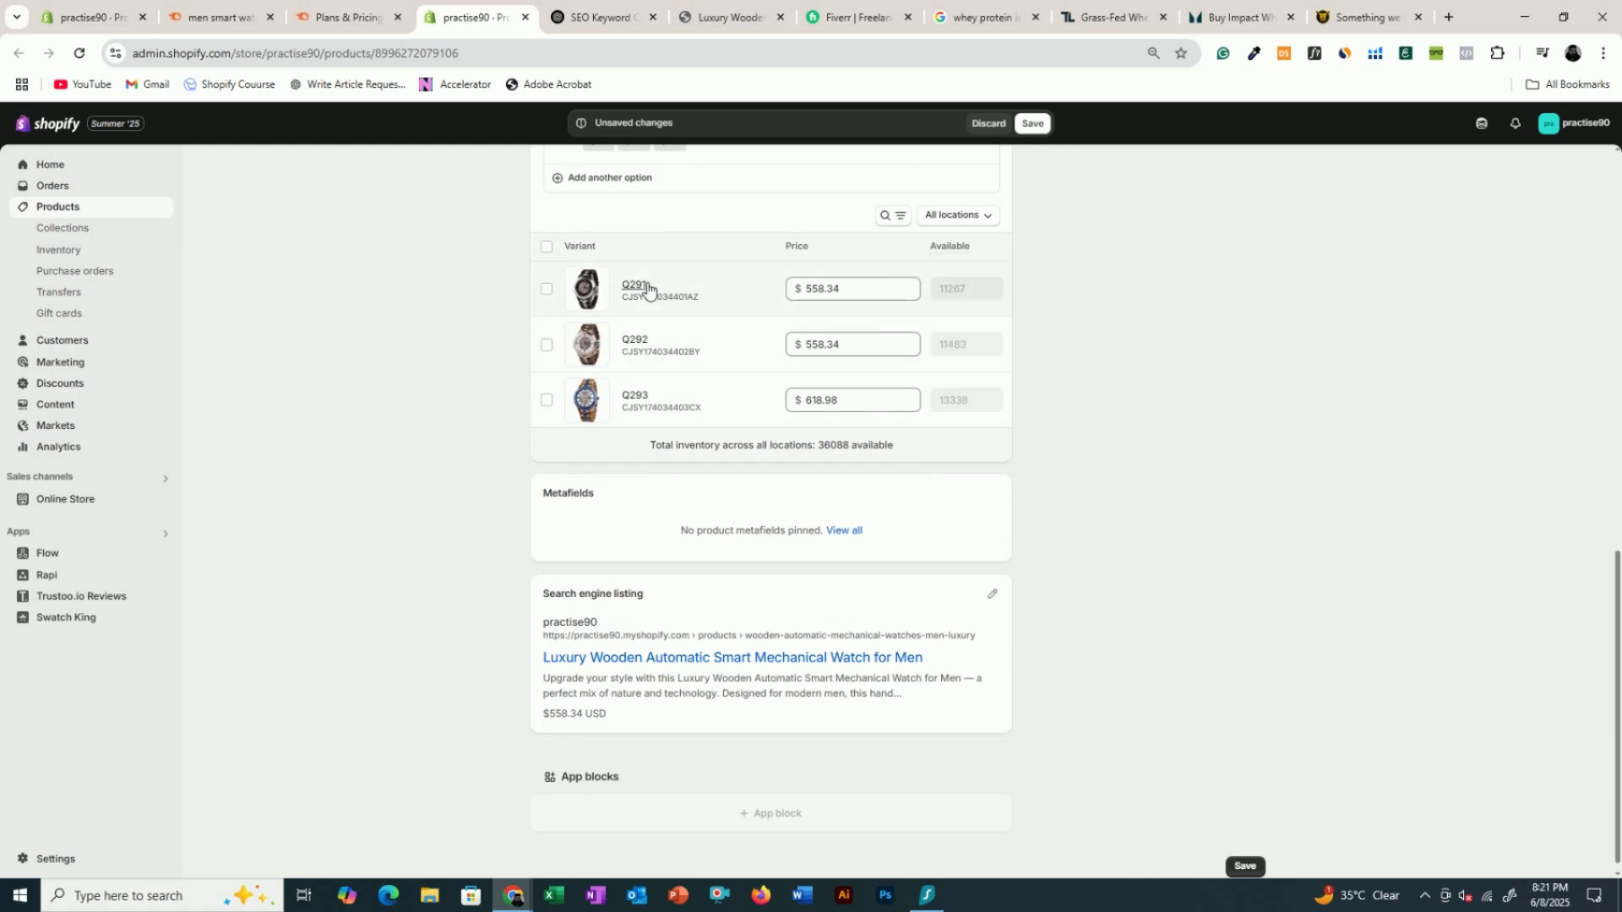
left_click(633, 285)
key("ctrl+s")
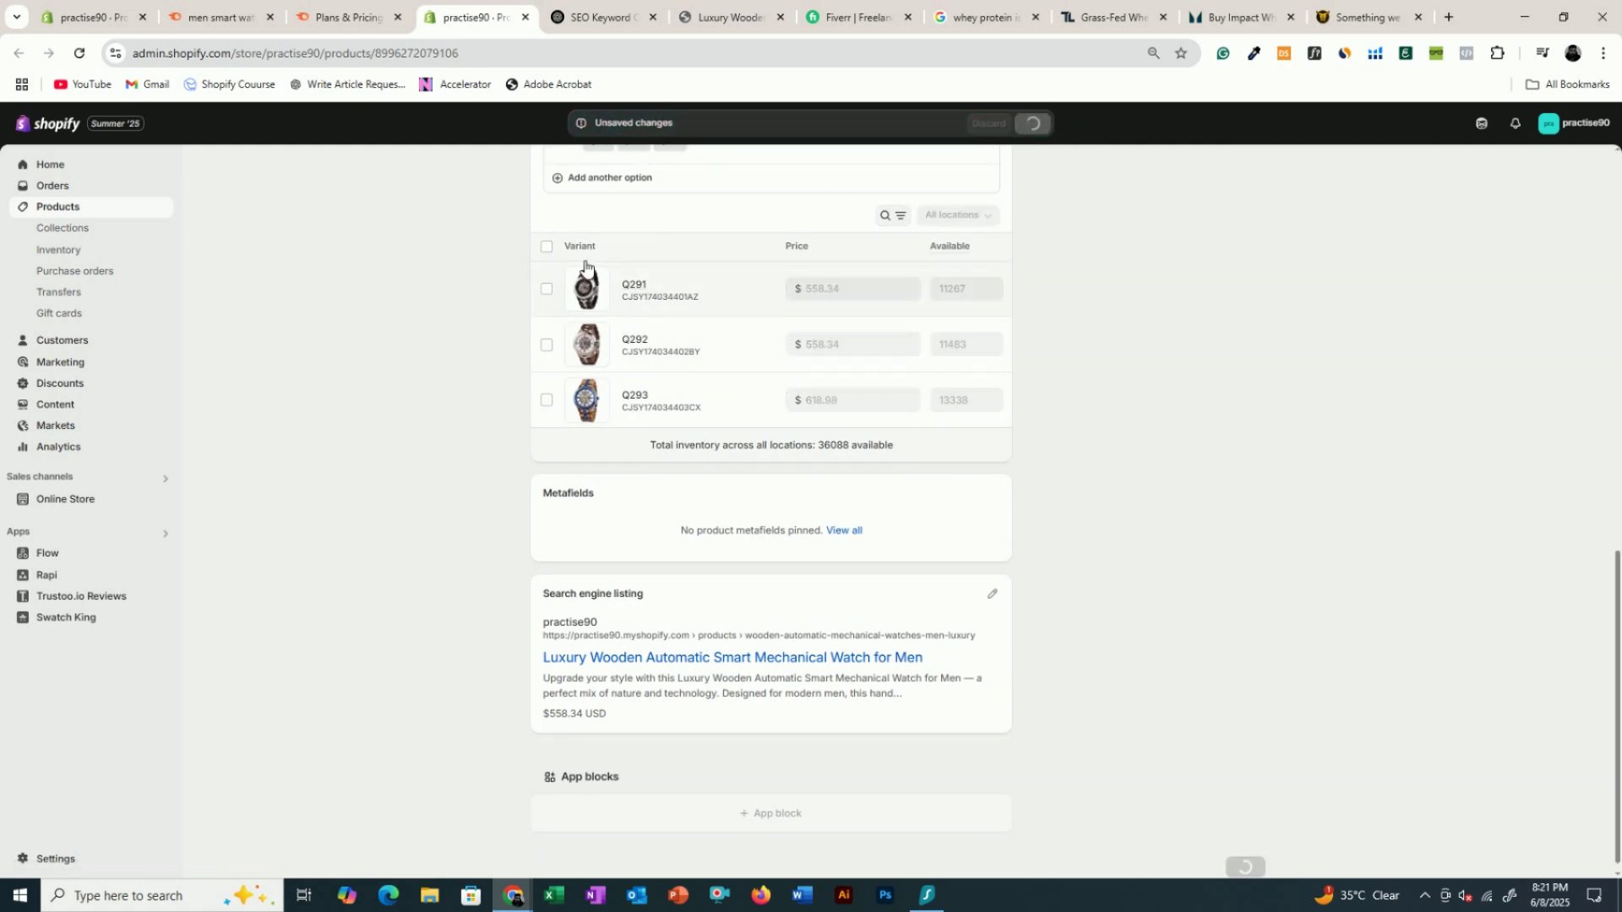
left_click(634, 287)
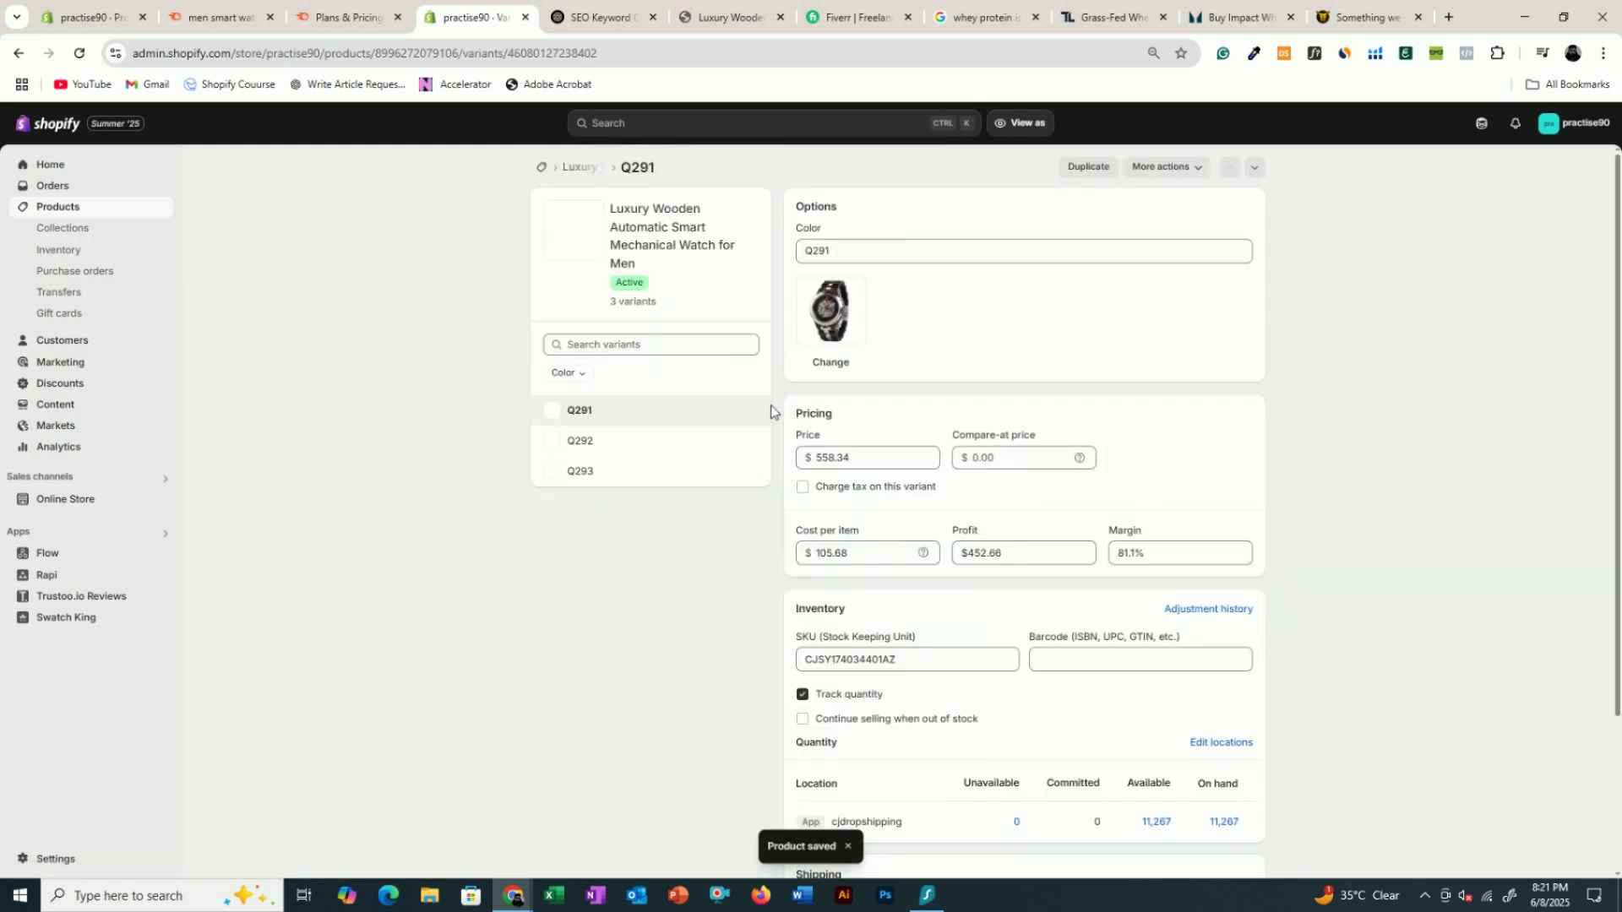
- Review the Q291 variant's options, pricing, inventory and shipping settings, and return to the product page
scroll(908, 484, "down", 2)
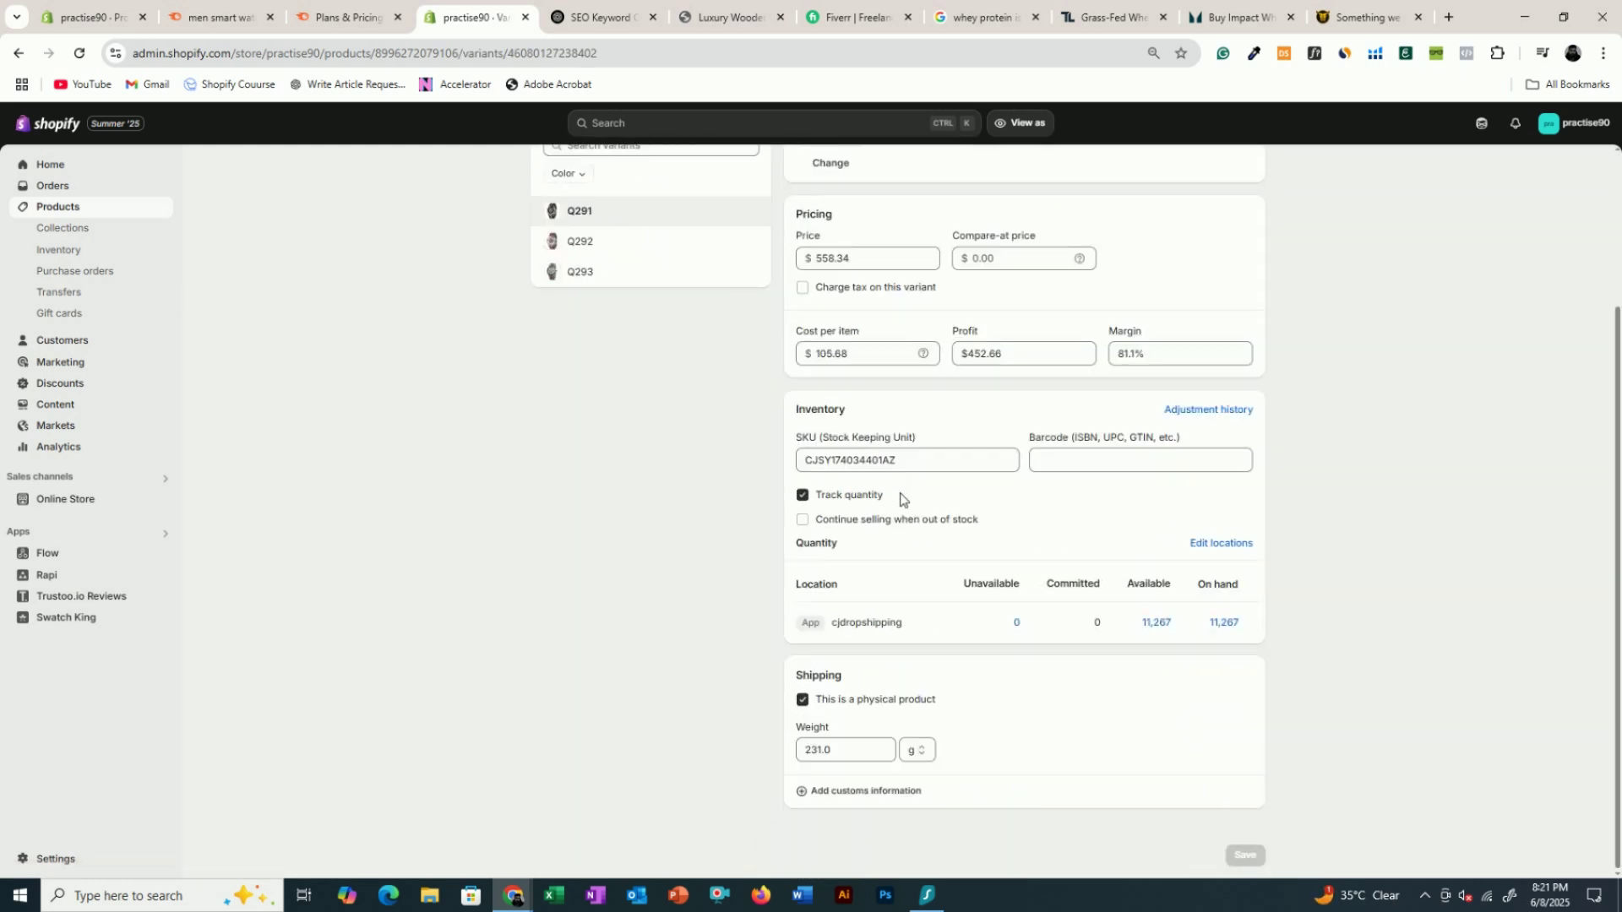
scroll(902, 490, "up", 2)
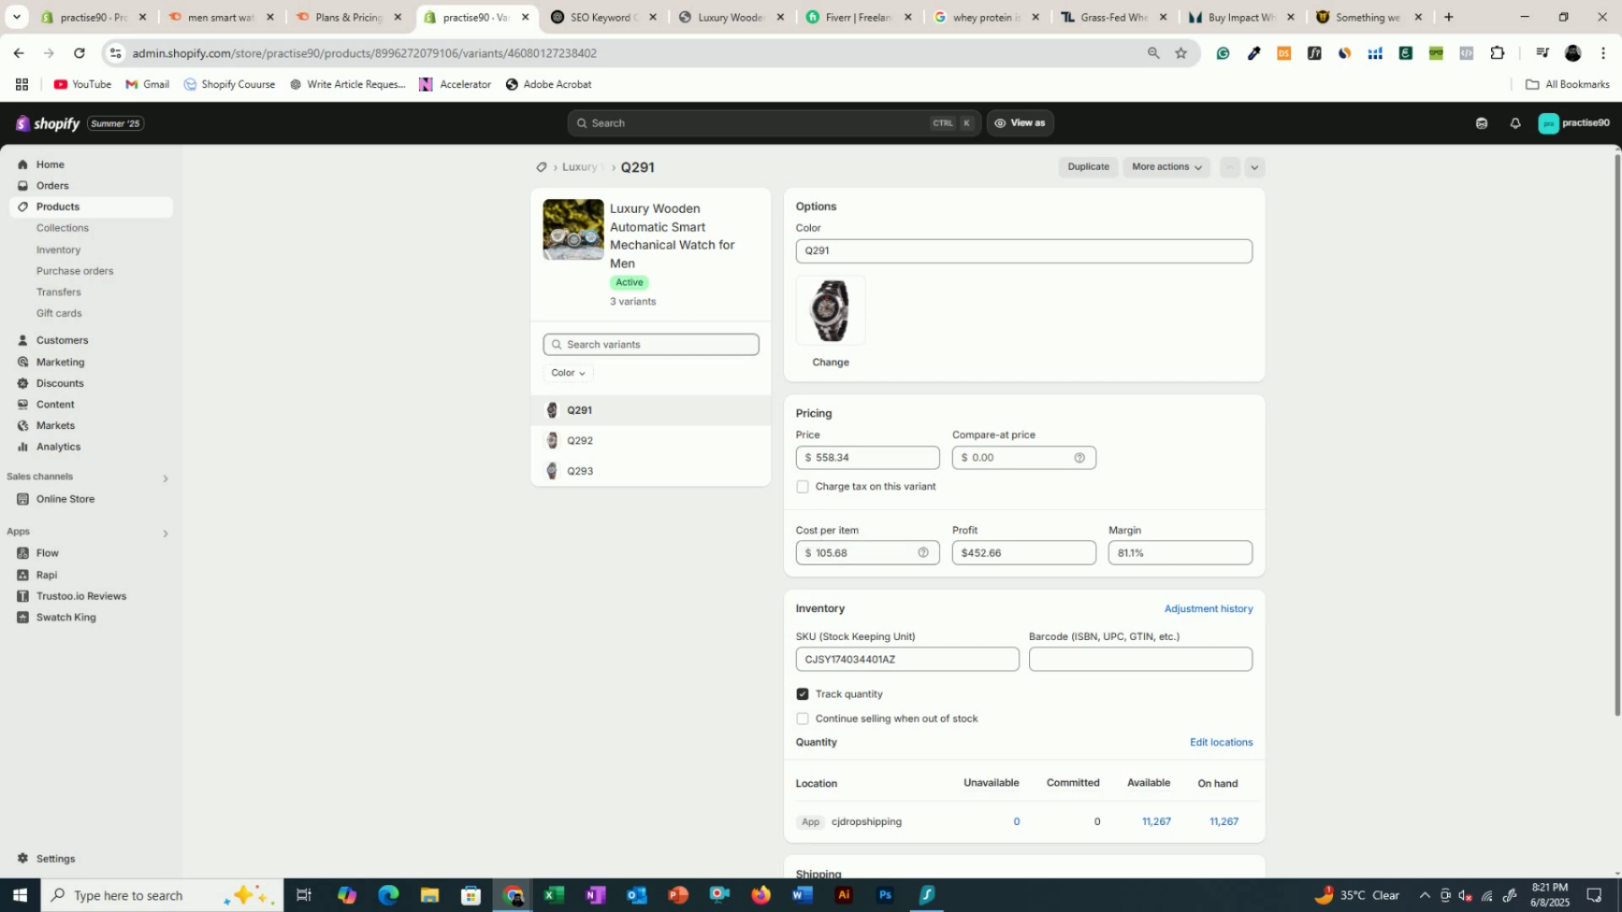
scroll(1124, 575, "down", 2)
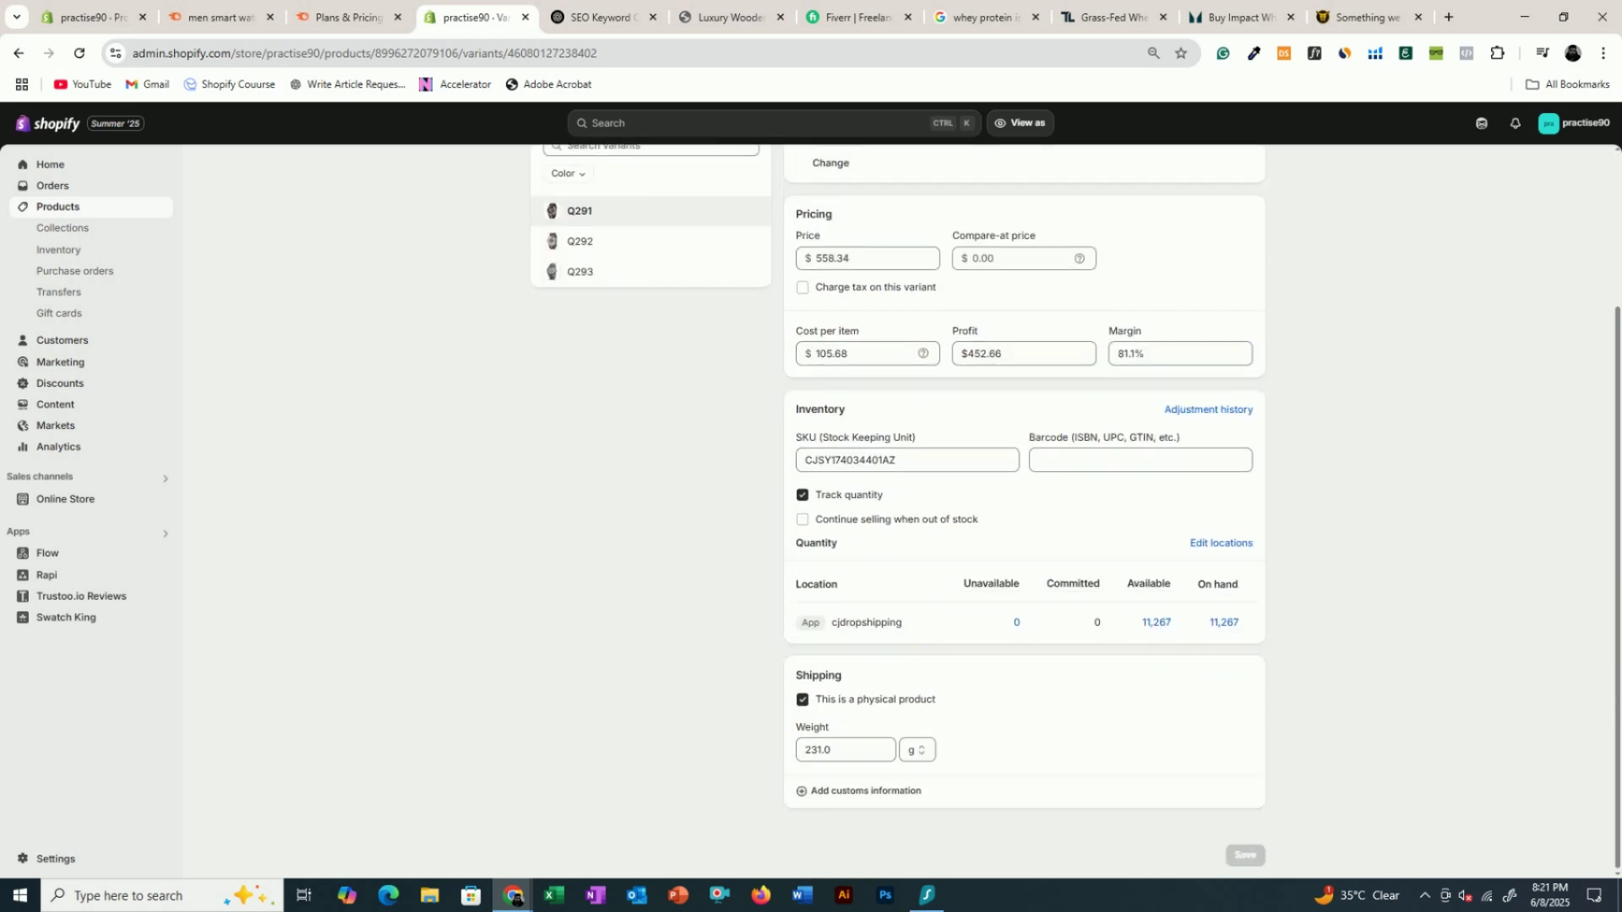
scroll(905, 457, "up", 2)
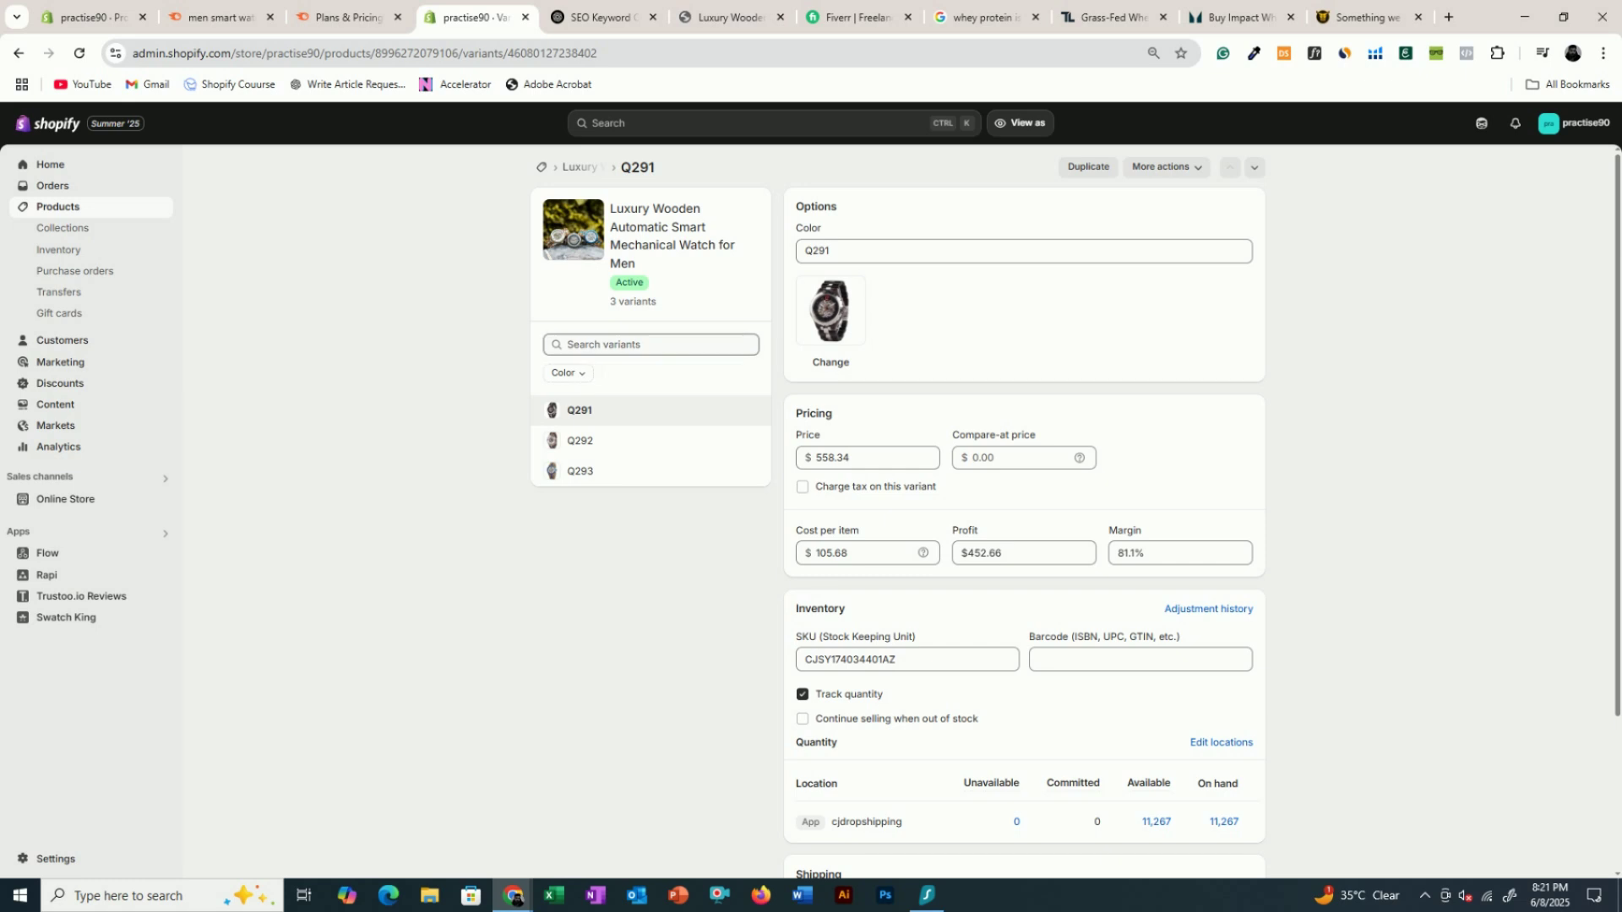
scroll(699, 398, "down", 2)
scroll(711, 440, "up", 2)
scroll(680, 406, "down", 2)
scroll(683, 411, "up", 2)
left_click(599, 168)
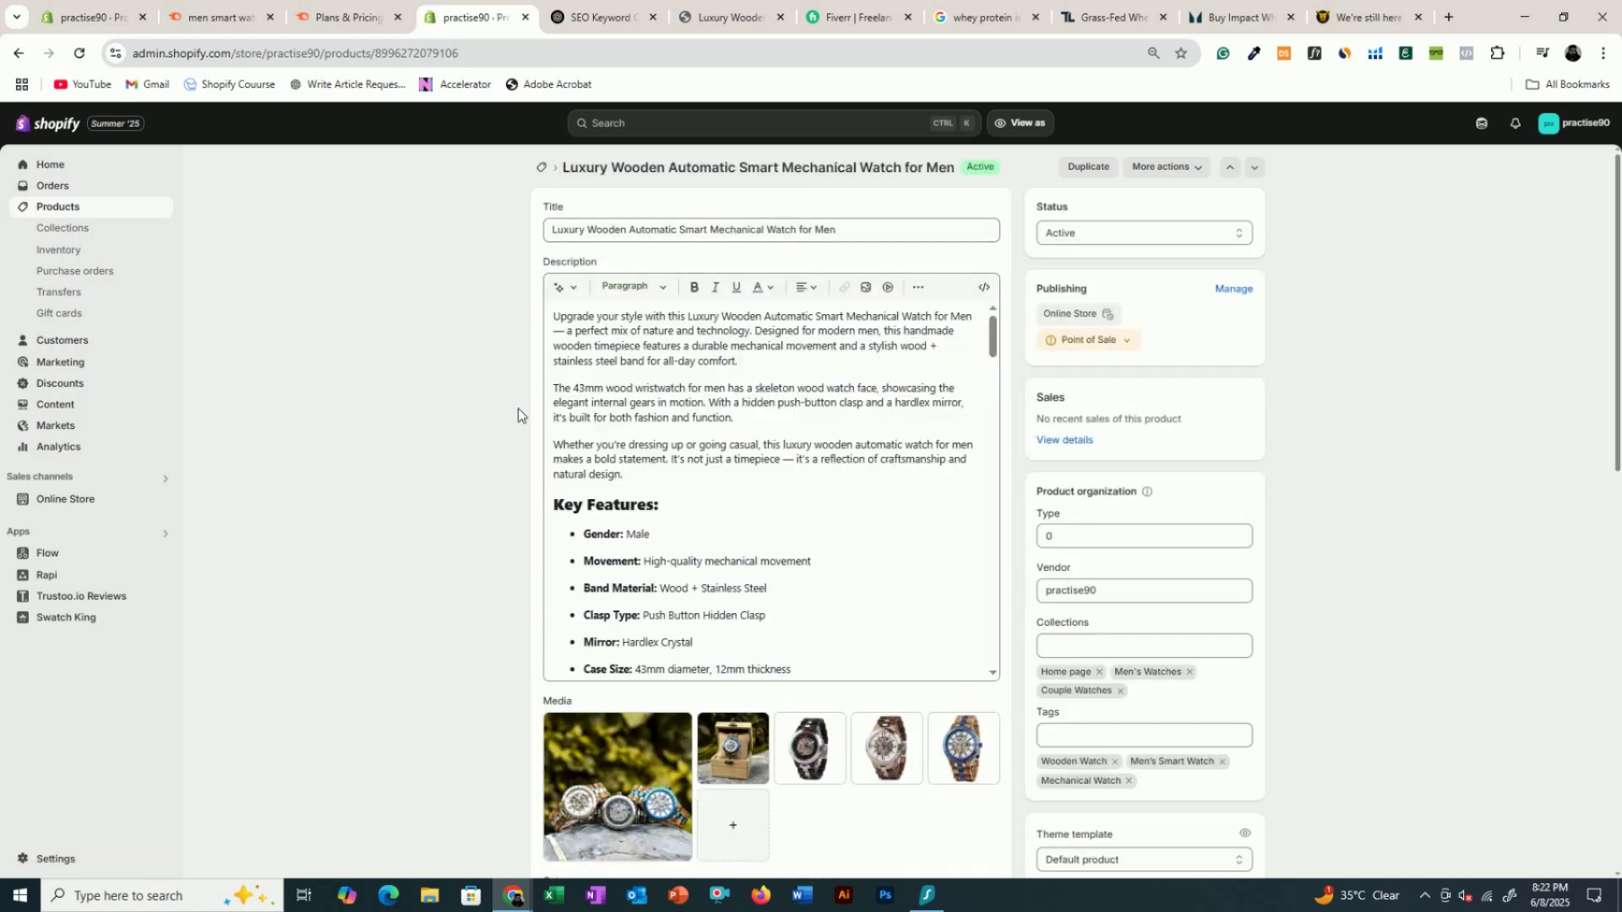
- Open the product's search engine listing for editing and review its page title, meta description and URL handle
scroll(515, 408, "down", 4)
scroll(508, 408, "down", 6)
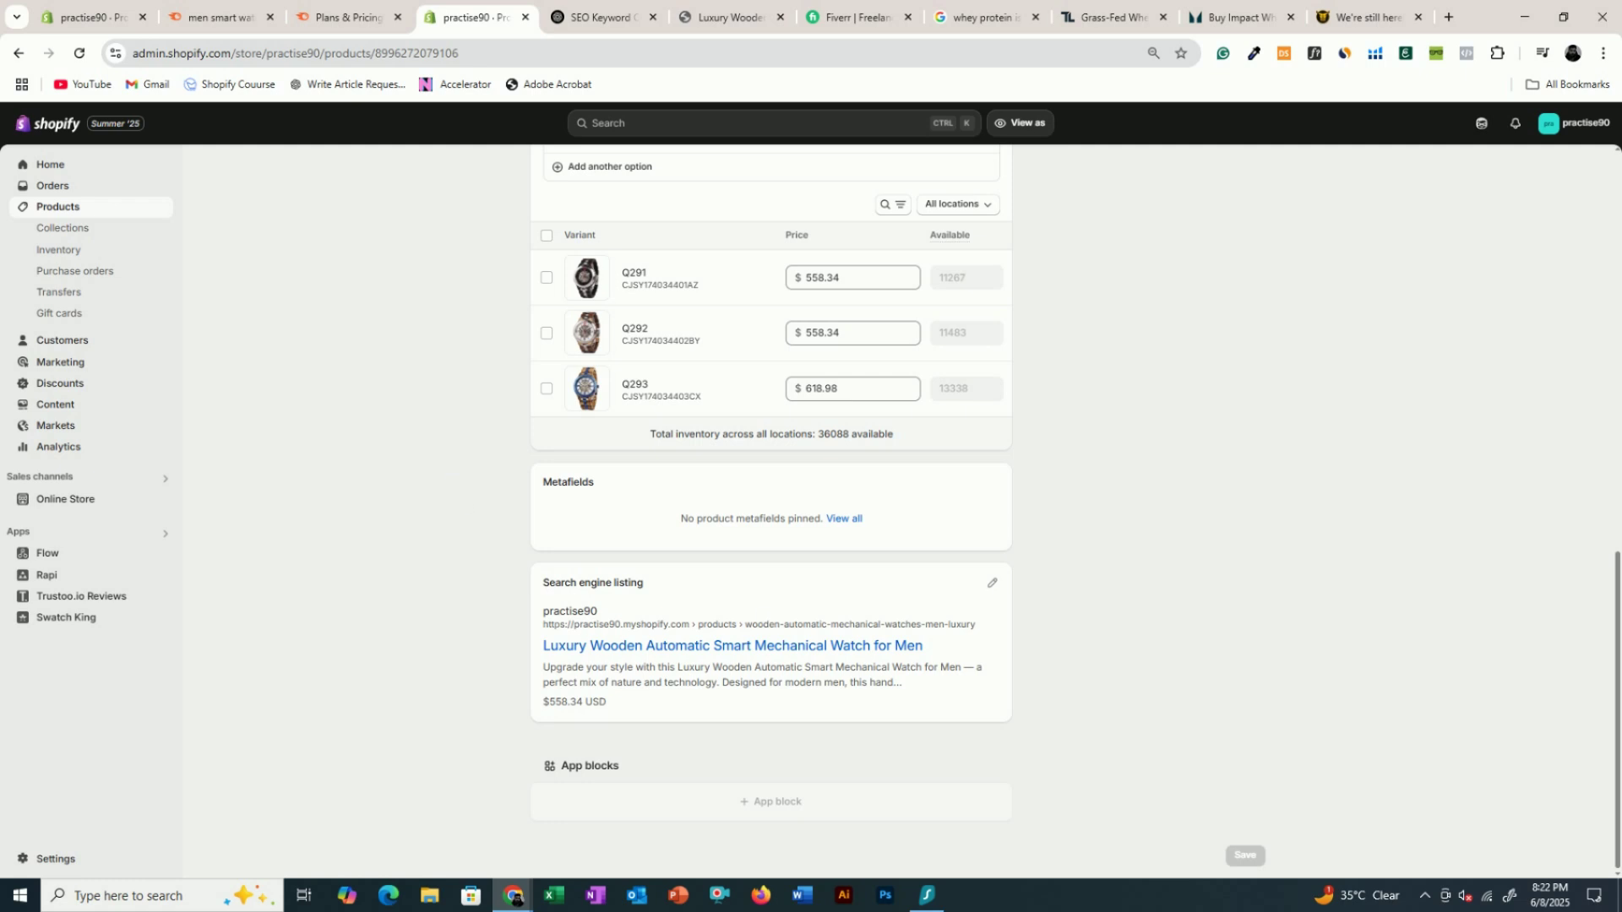
left_click_drag(548, 612, 719, 699)
left_click(1062, 615)
left_click(994, 585)
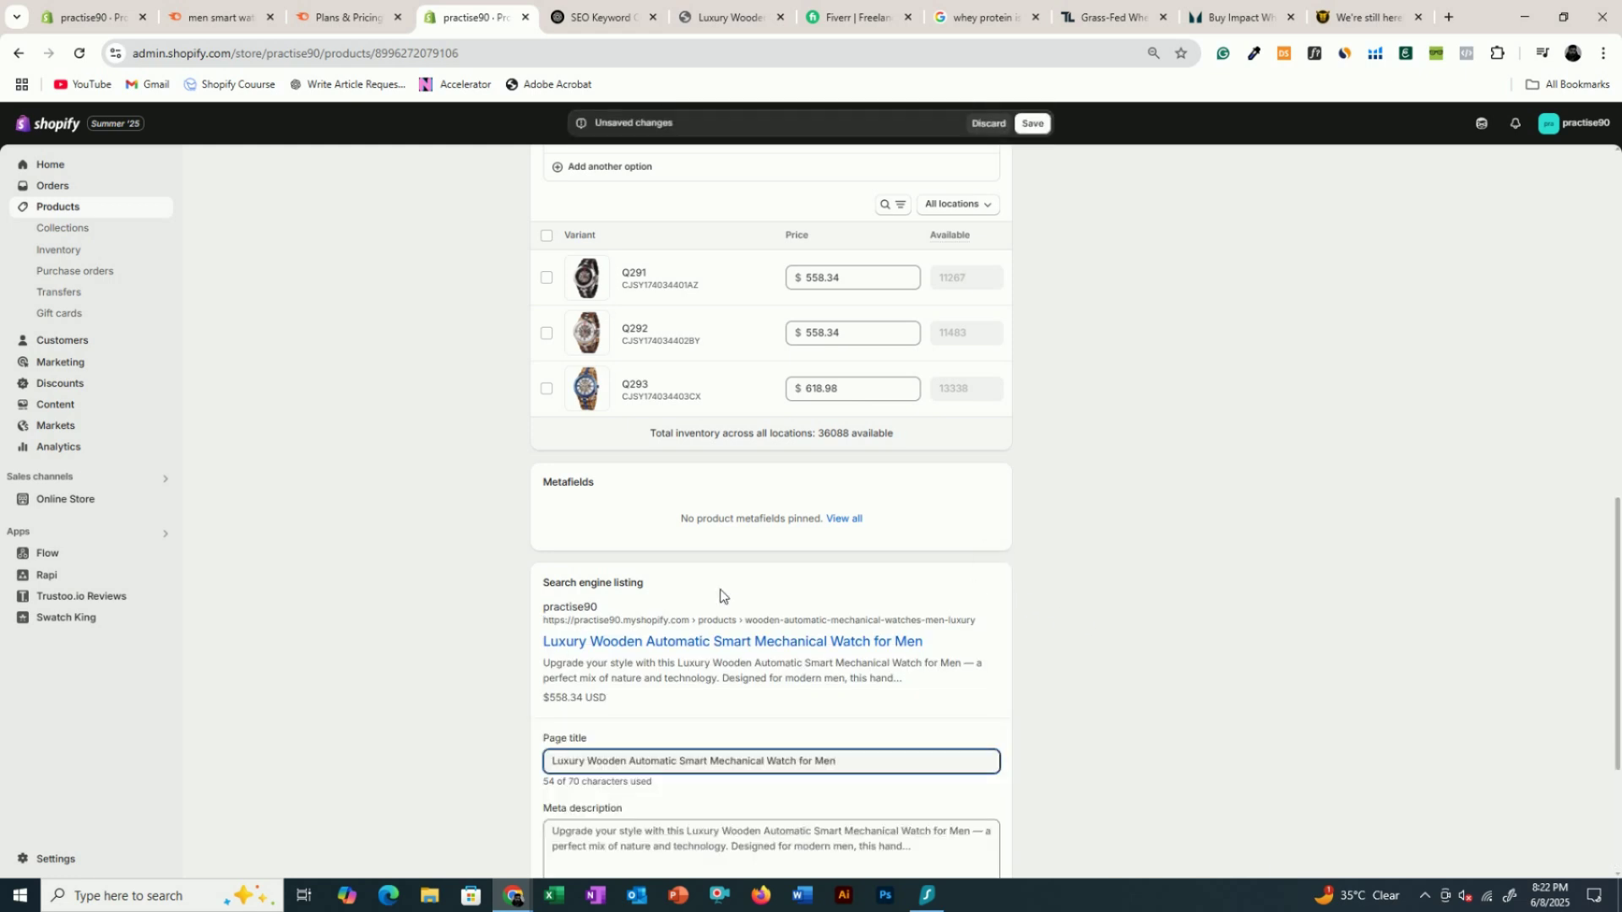
scroll(769, 670, "down", 3)
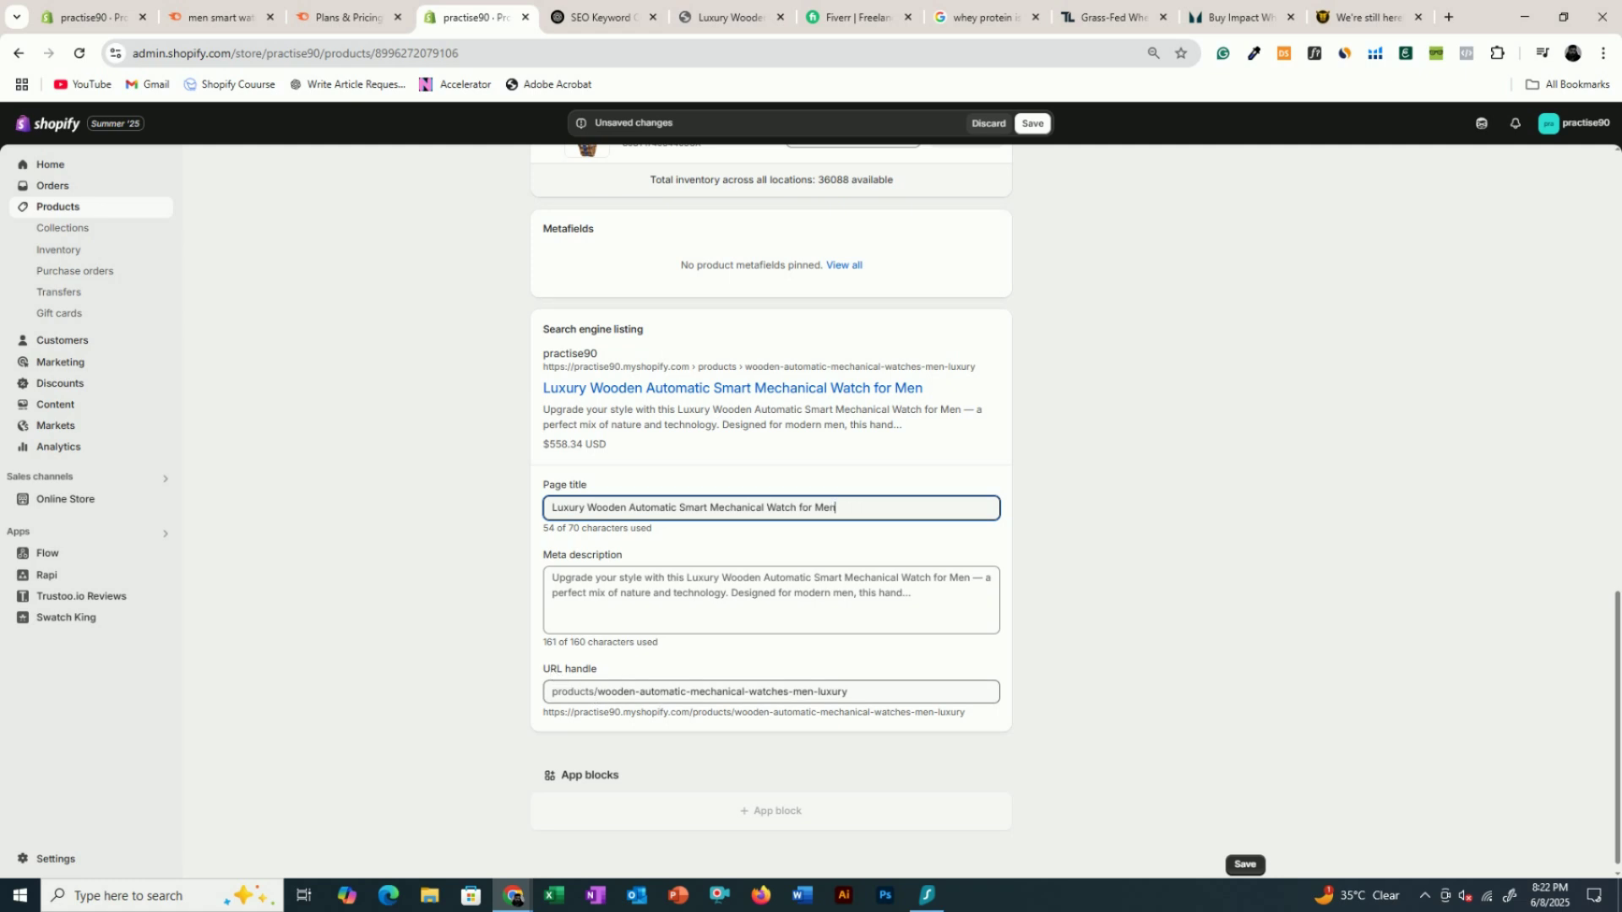
- Shorten the URL handle to "wooden-automatic-mechanical-watches" by removing "-men-luxury", keep the URL redirect, and save the product
left_click(782, 692)
left_click_drag(847, 693, 750, 697)
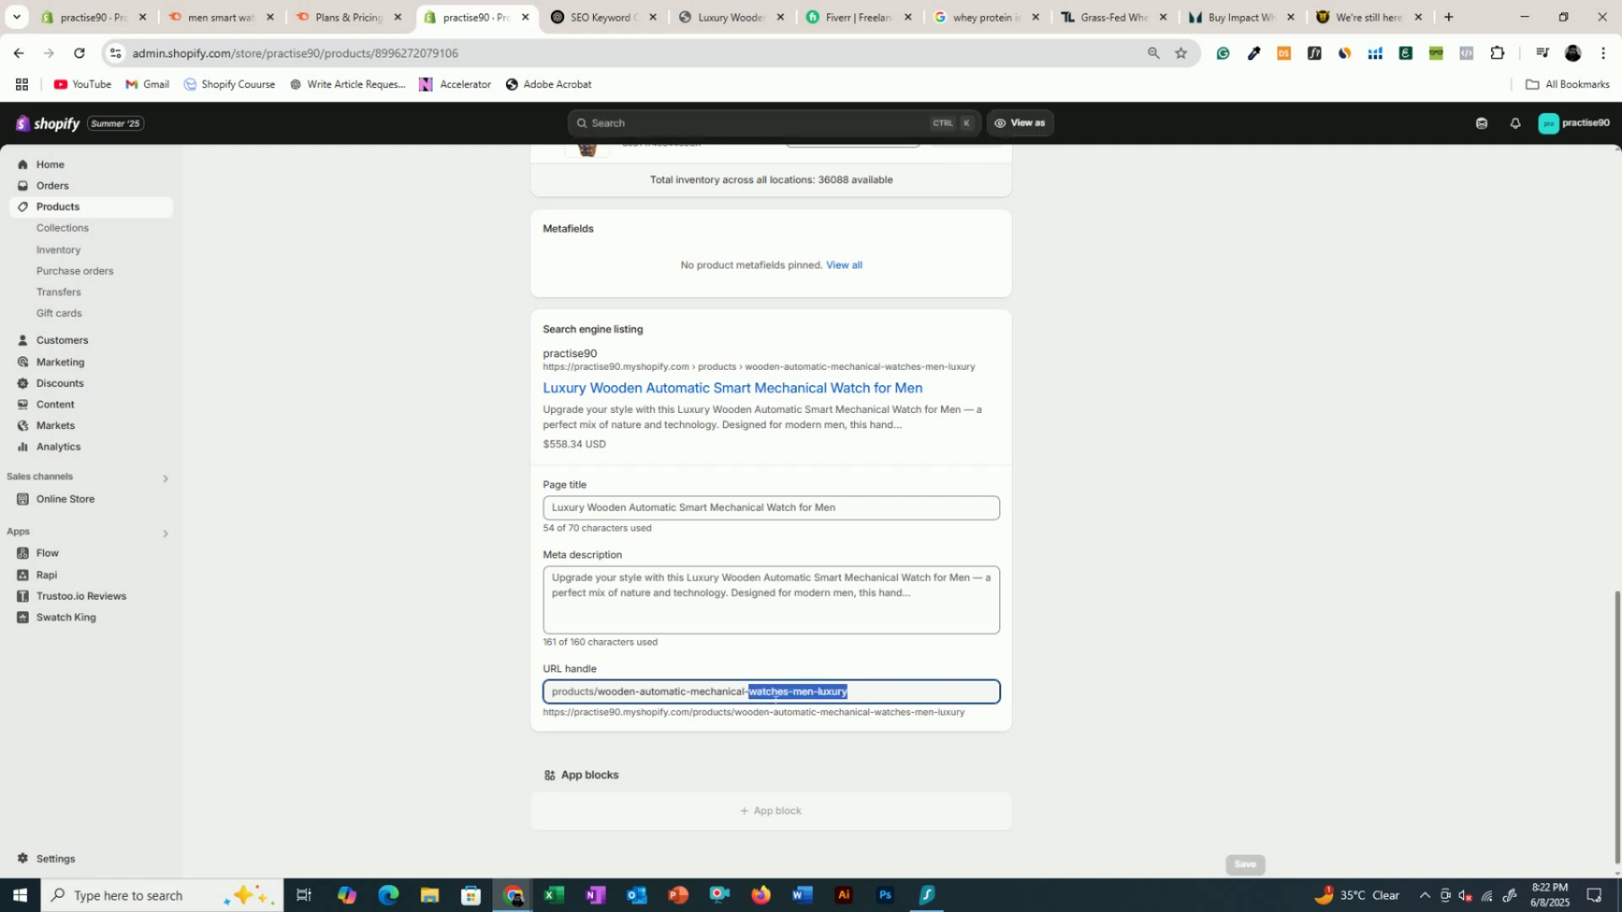
left_click(839, 702)
left_click_drag(868, 702, 805, 707)
key("BackSpace")
left_click(1106, 696)
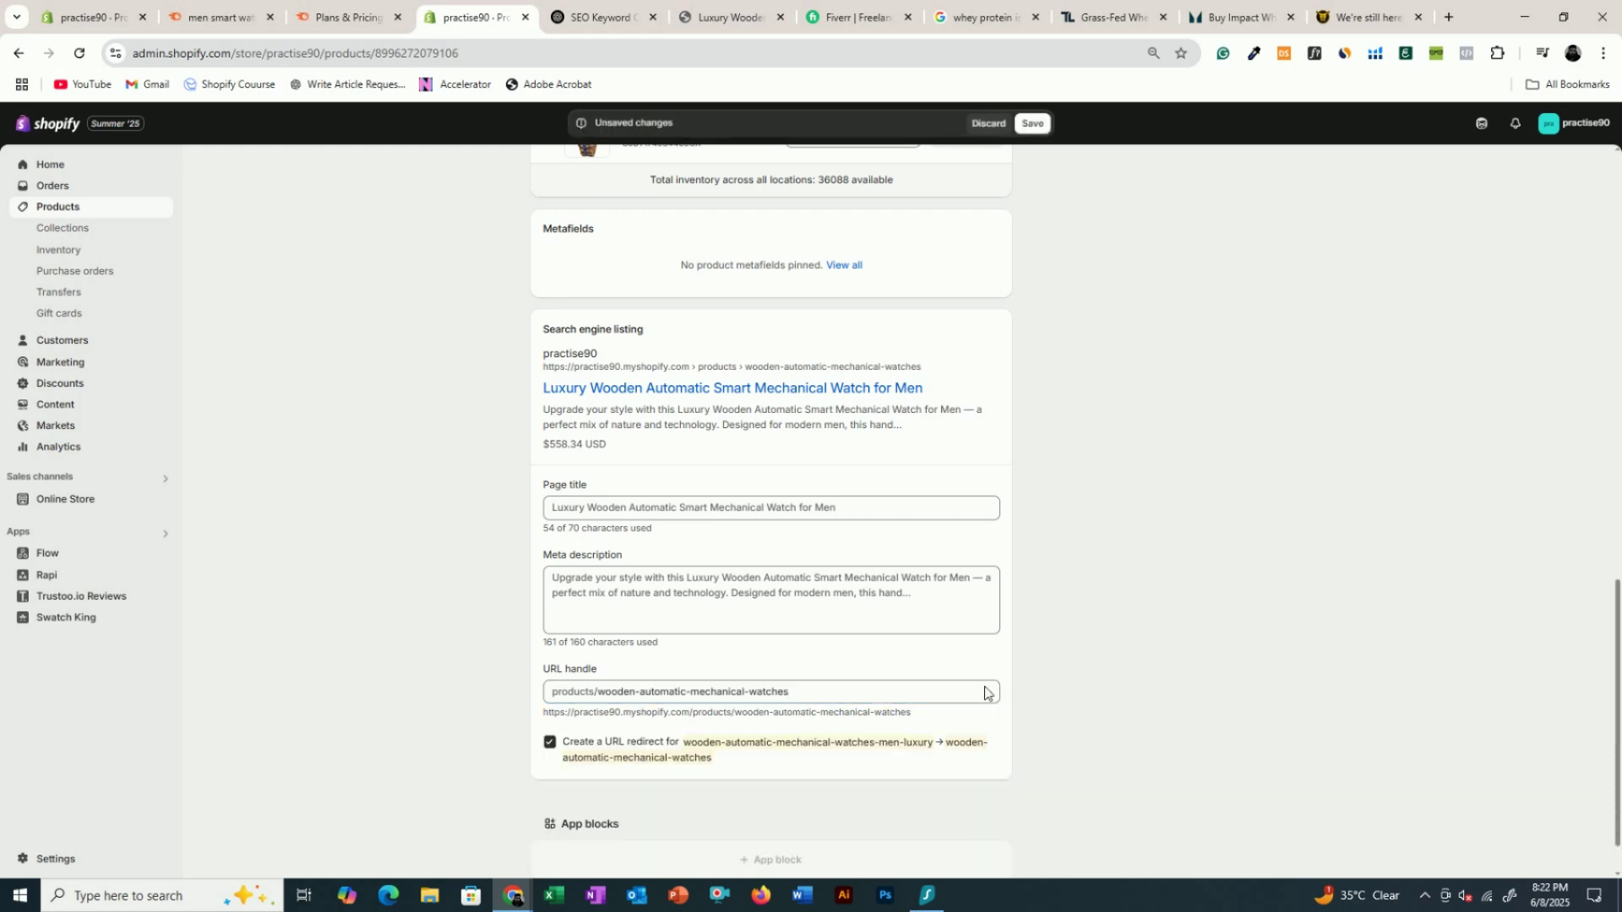
left_click(1036, 127)
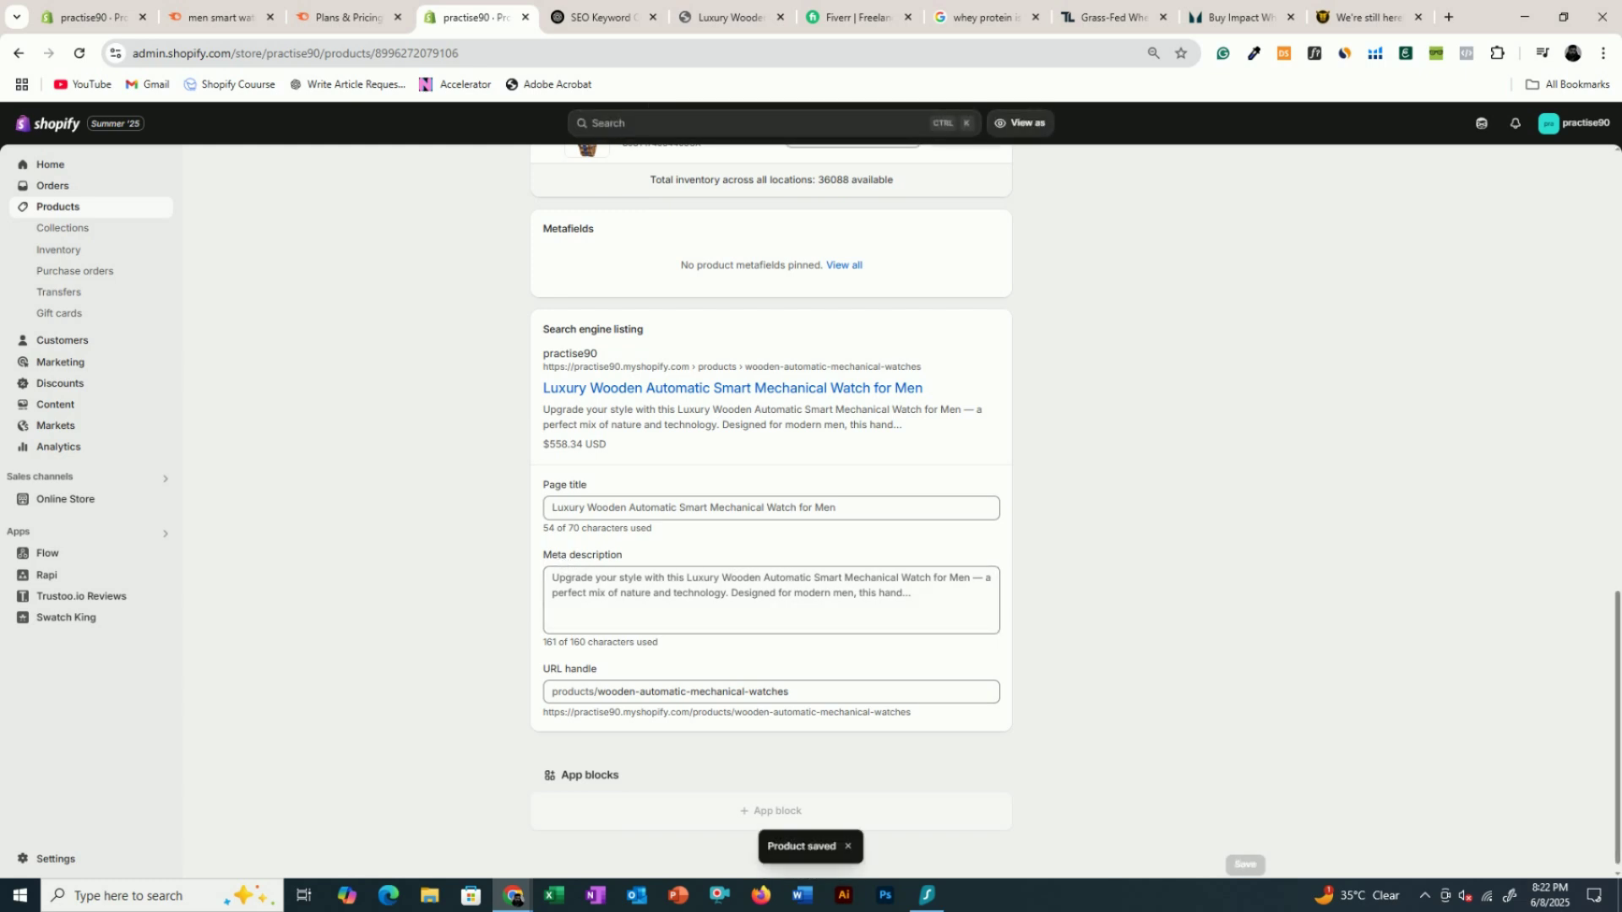
- Switch to the Google search for "whey protein isolate", show all results and examine the descriptions under the result titles
left_click(971, 17)
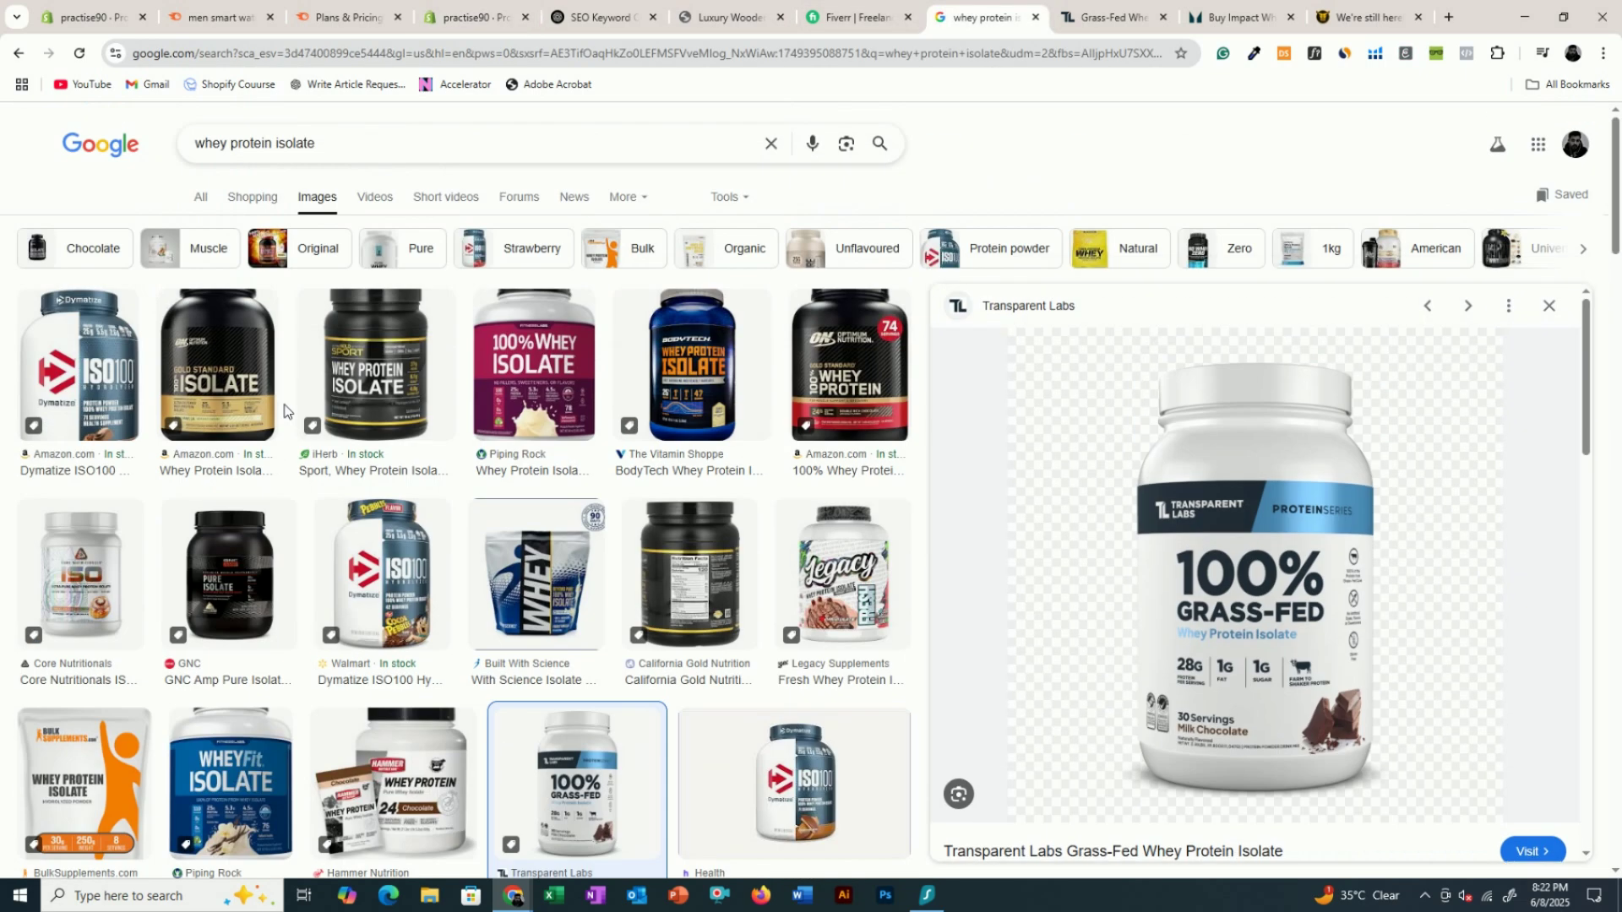
left_click(203, 196)
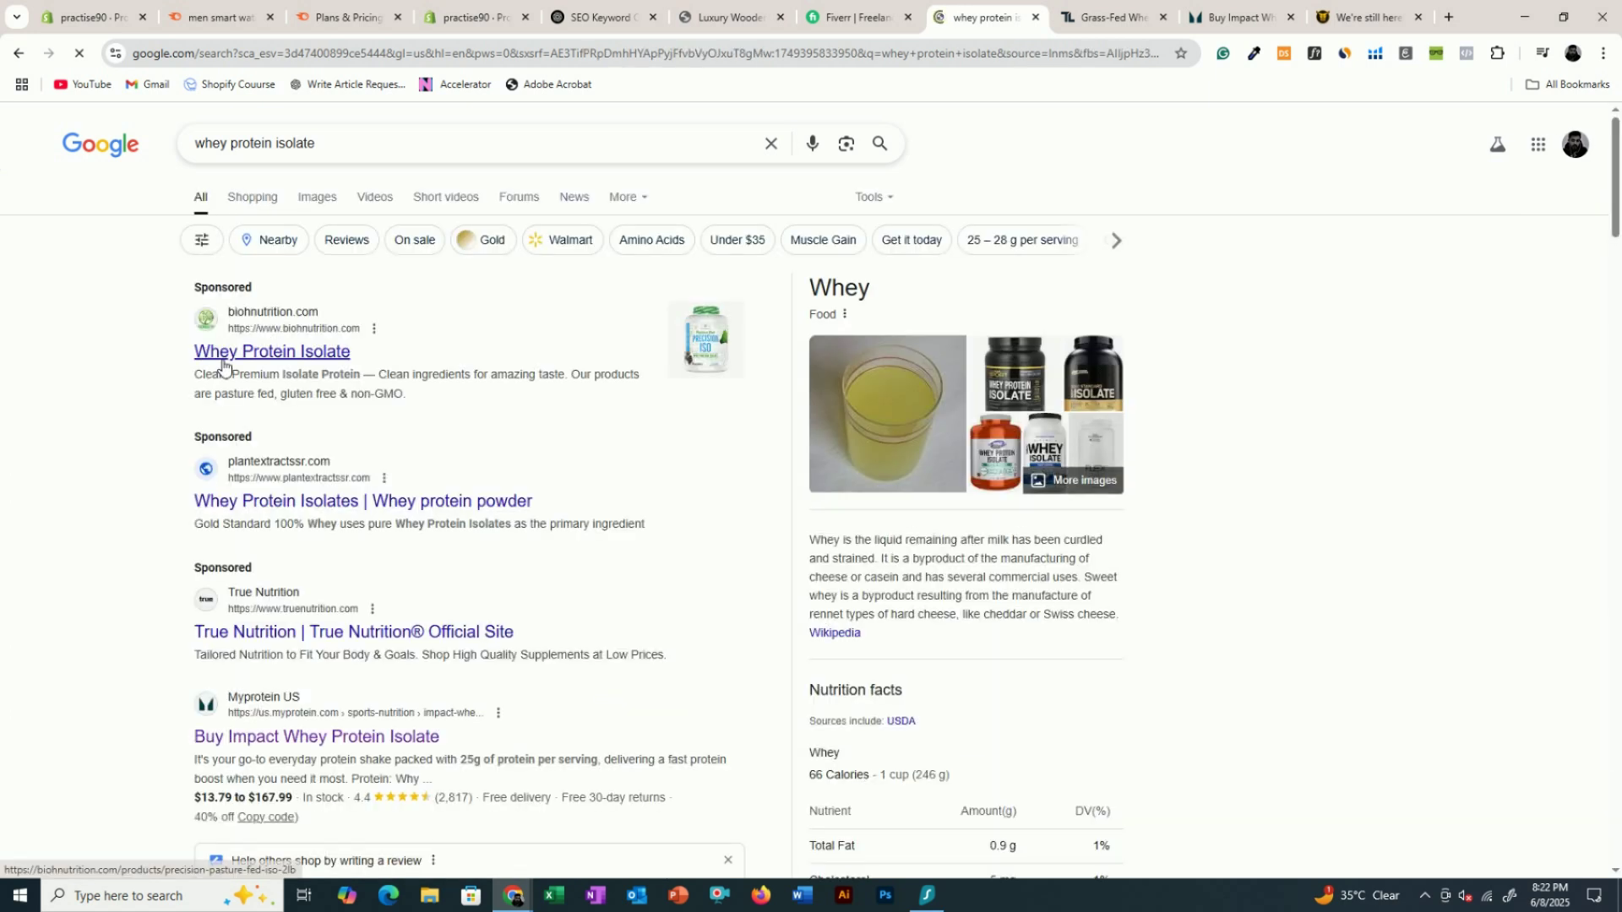
left_click(225, 360)
left_click_drag(194, 376, 406, 395)
scroll(414, 397, "down", 8)
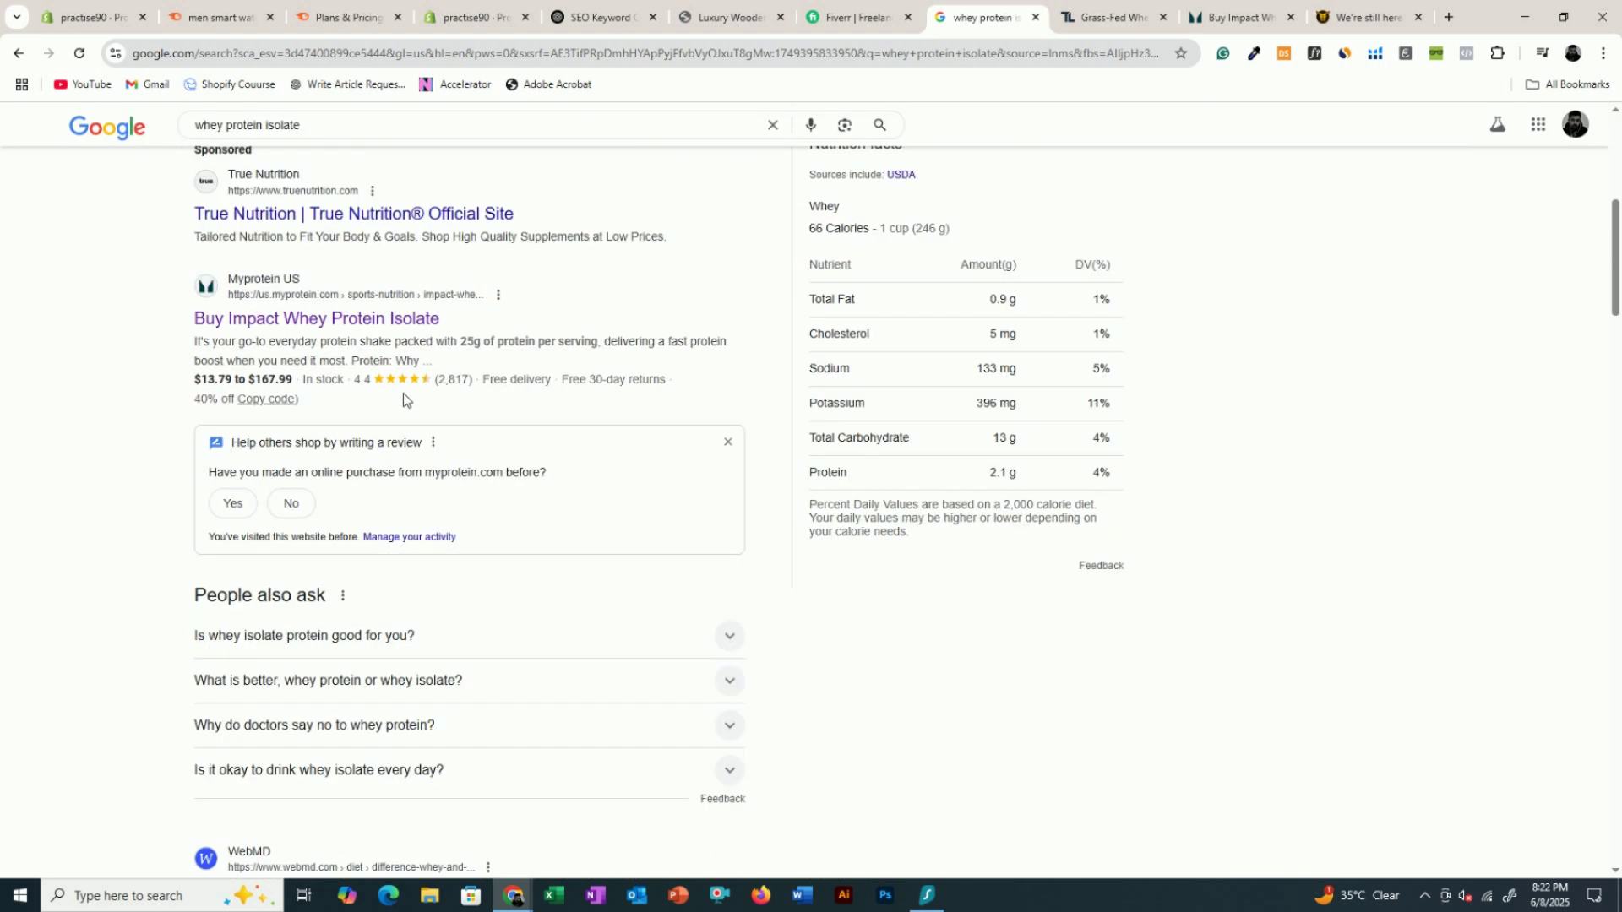
scroll(414, 397, "up", 1)
left_click_drag(195, 297, 344, 334)
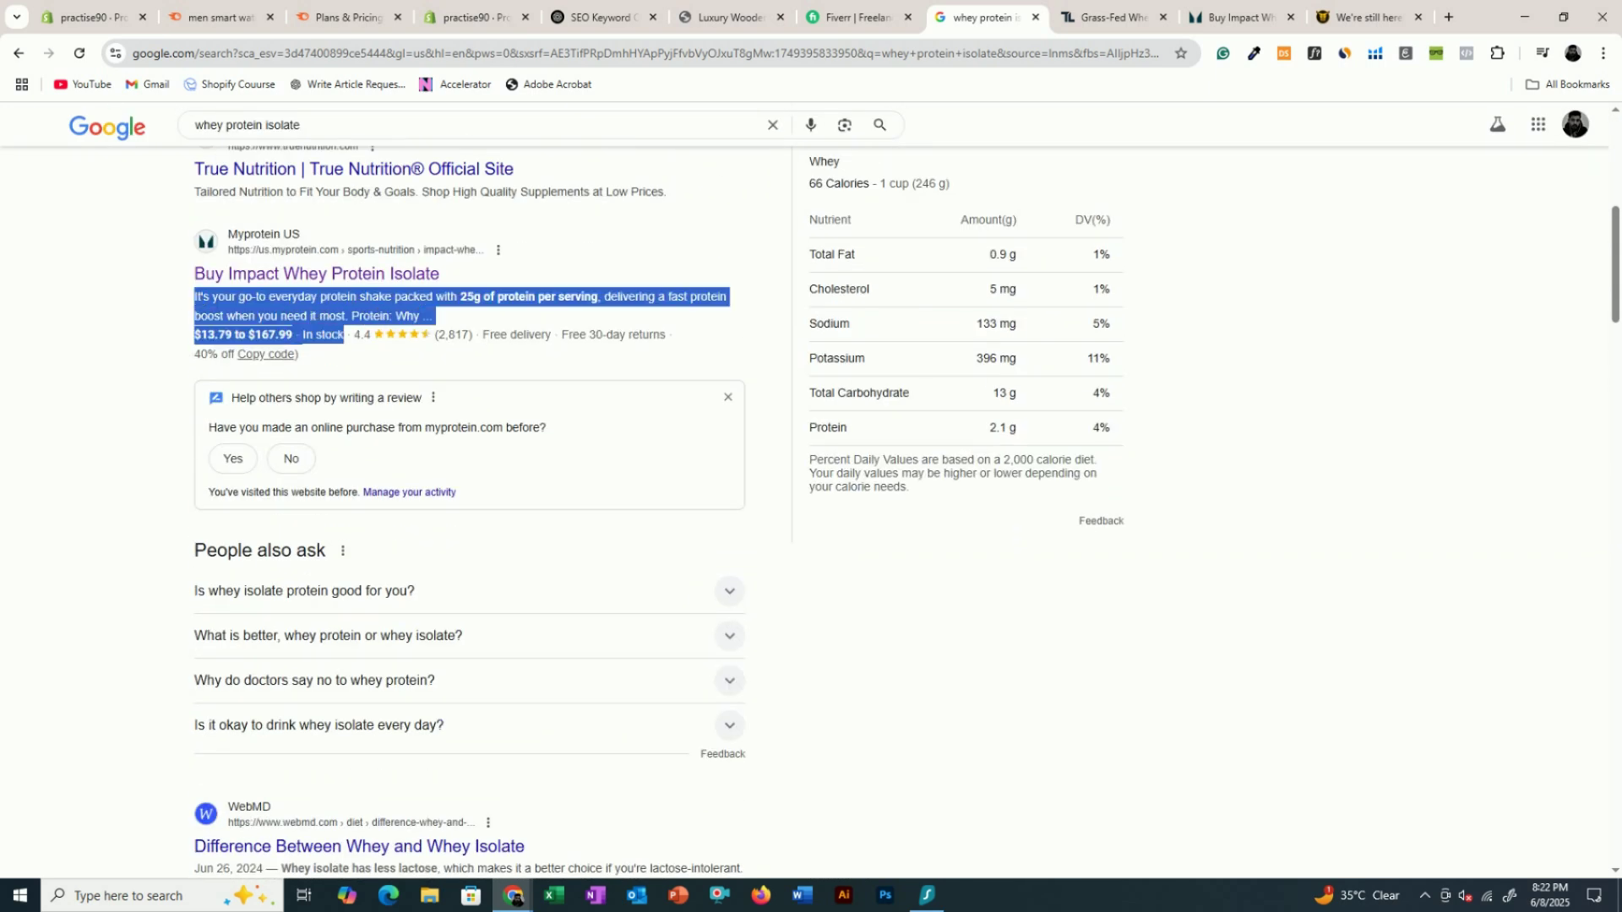
scroll(331, 365, "down", 5)
left_click_drag(199, 448, 557, 467)
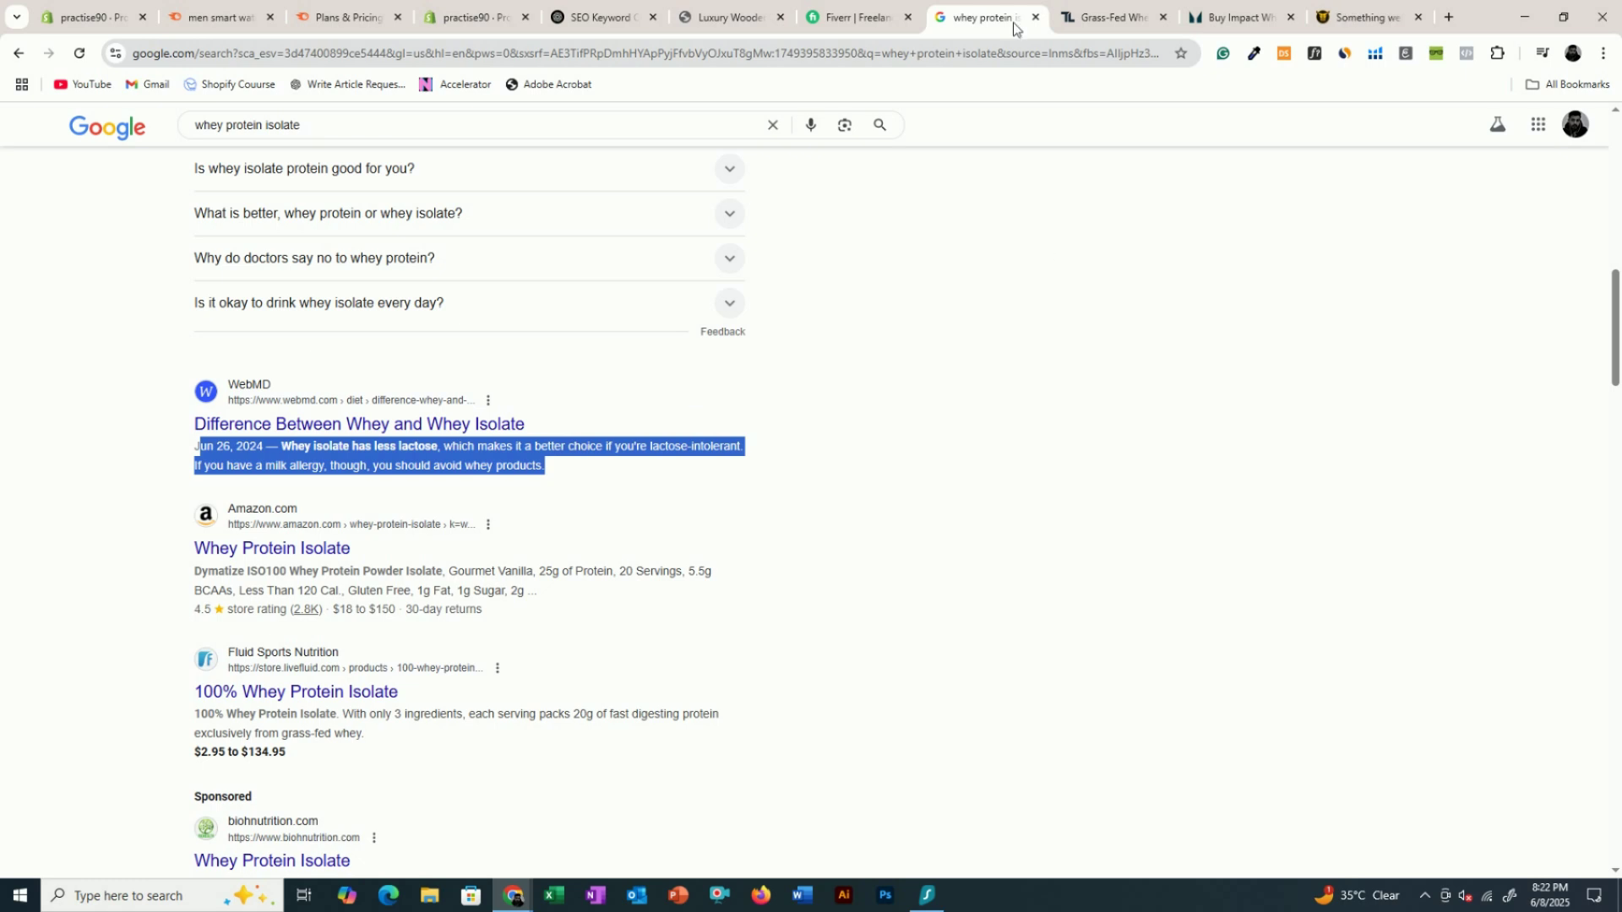
- Return to the Shopify product page and compare the listing's meta description with the product description
left_click(473, 17)
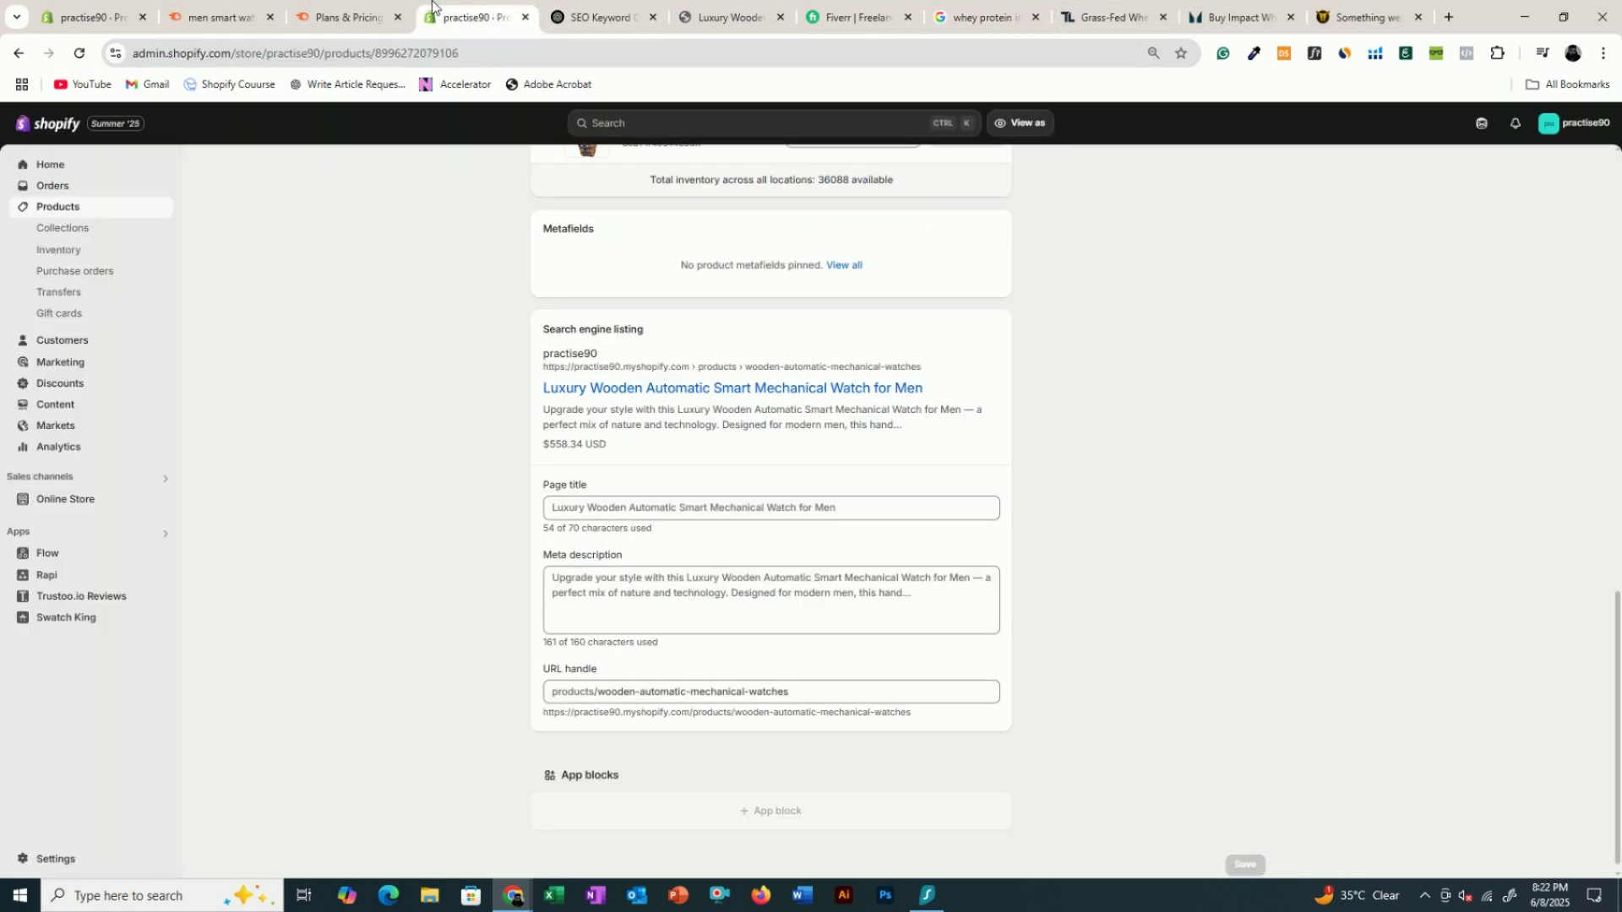
key("ctrl+a")
type("Upgrade your style with this Luxury Wooden Automatic Smart Mechanical Watch for Men — a perfect mix of nature and technology. Designed for modern men, this hand…")
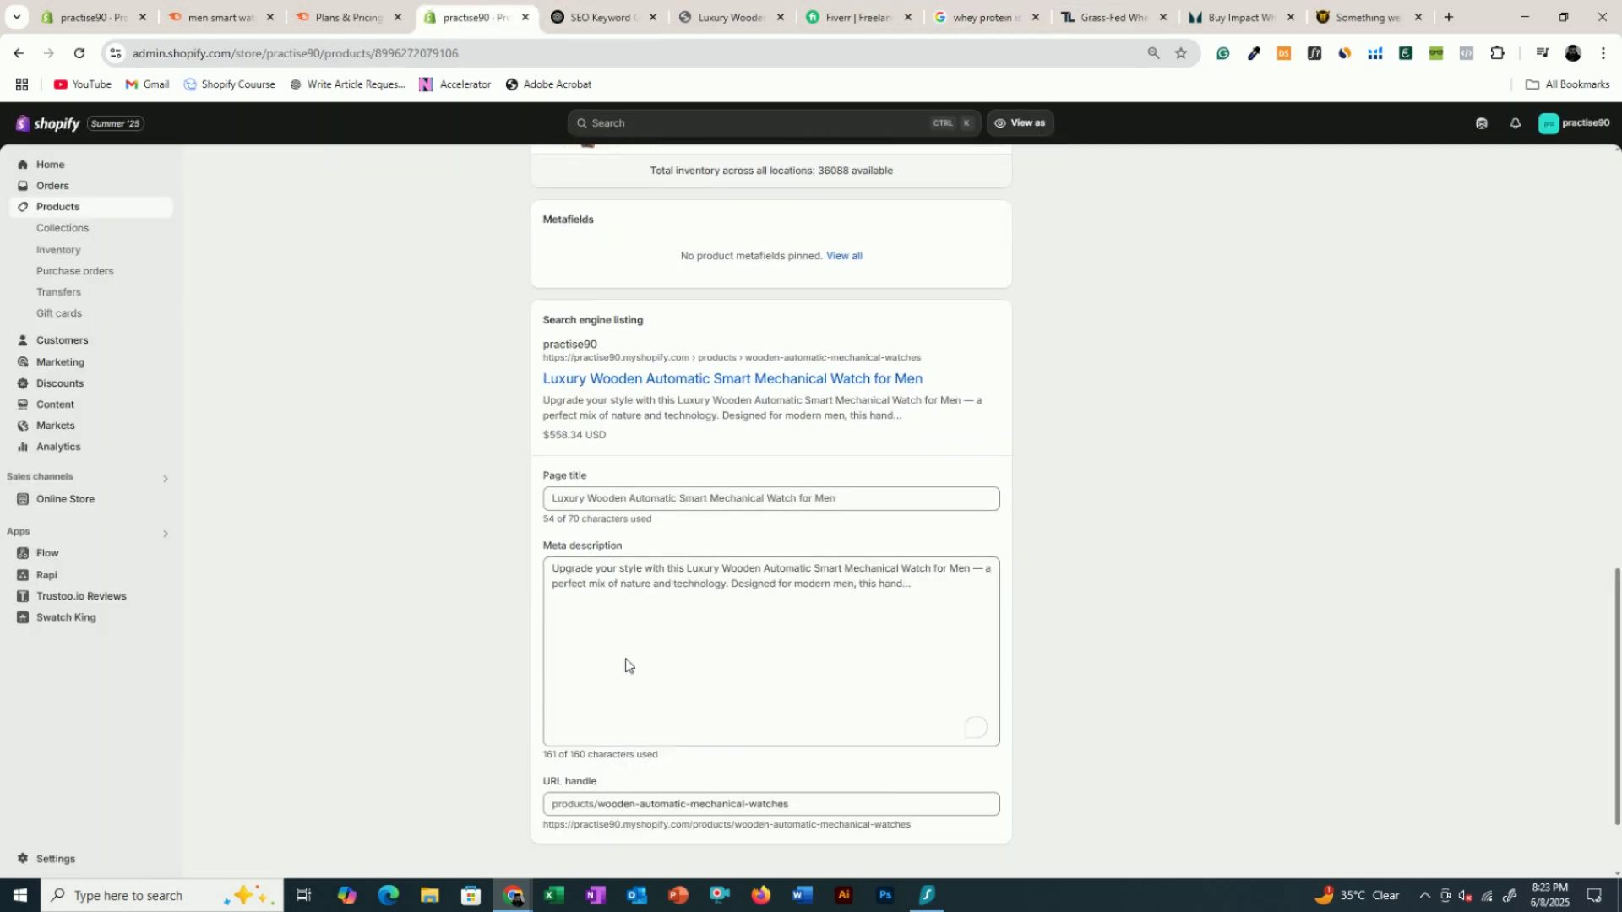
key("ctrl+s")
scroll(418, 541, "up", 15)
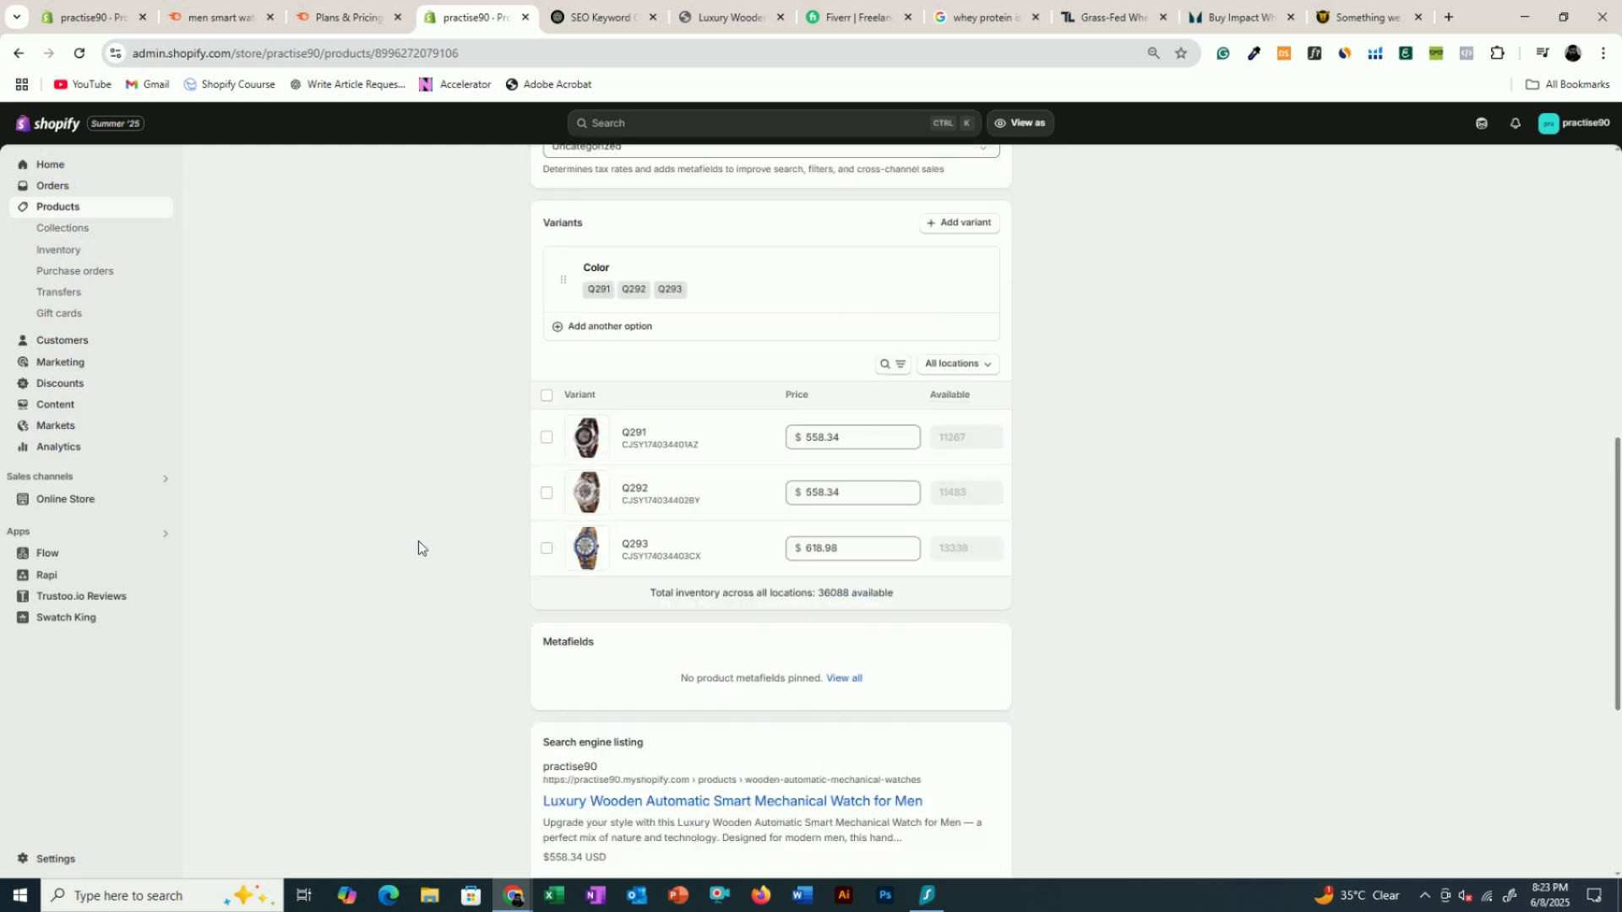
left_click_drag(554, 316, 337, 463)
scroll(336, 463, "down", 15)
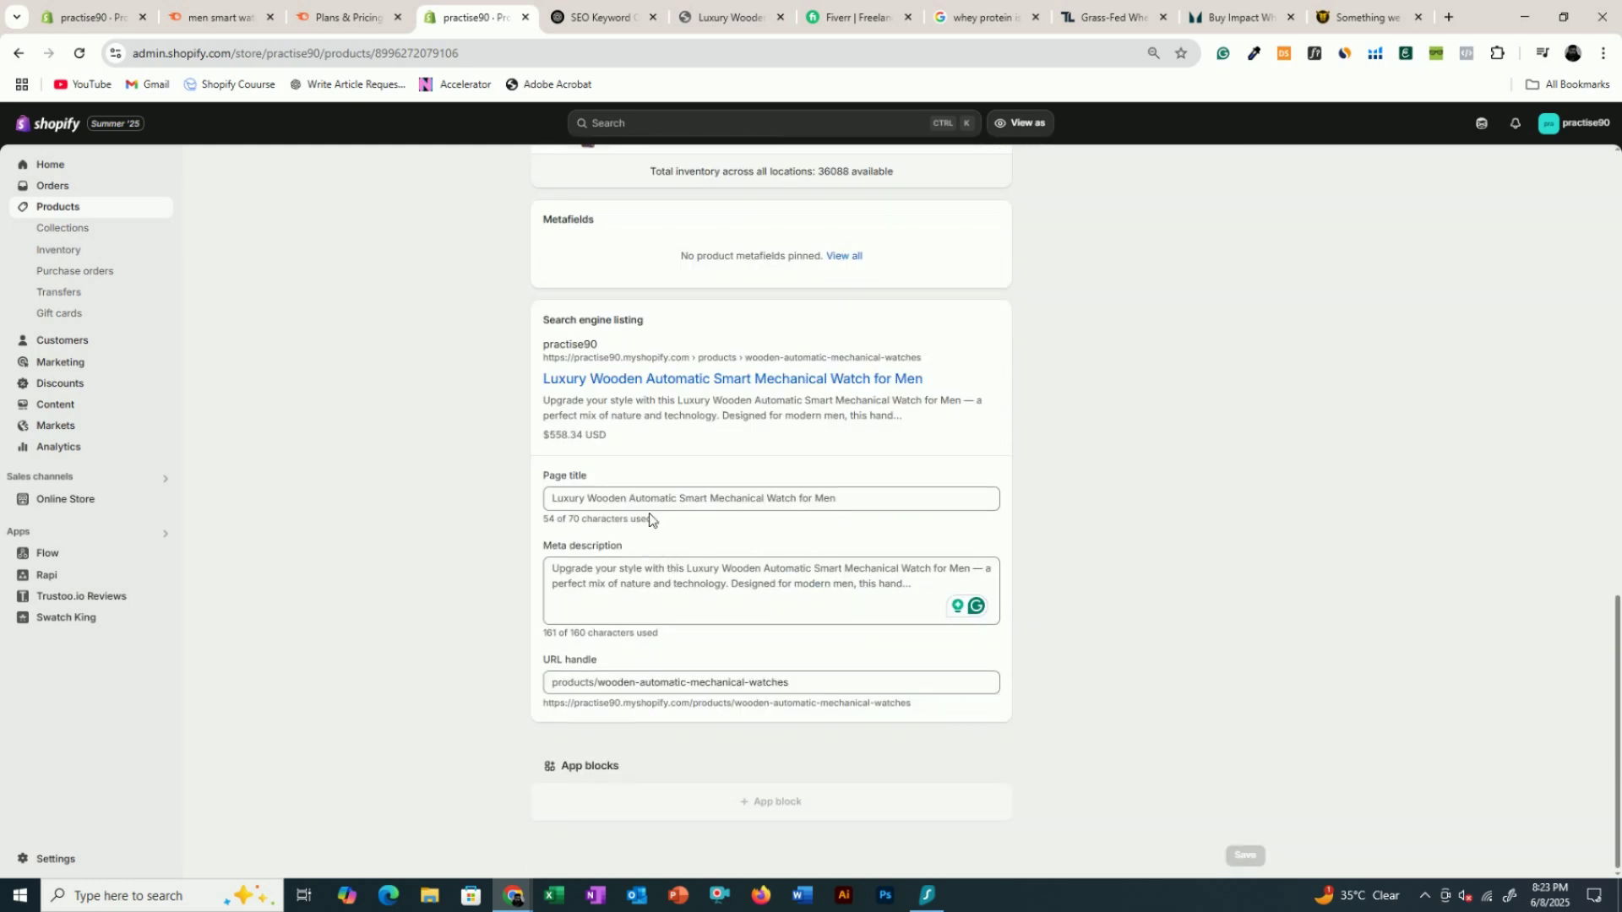
- Switch to ChatGPT and request a "meta description" for the product
left_click(598, 17)
left_click(611, 794)
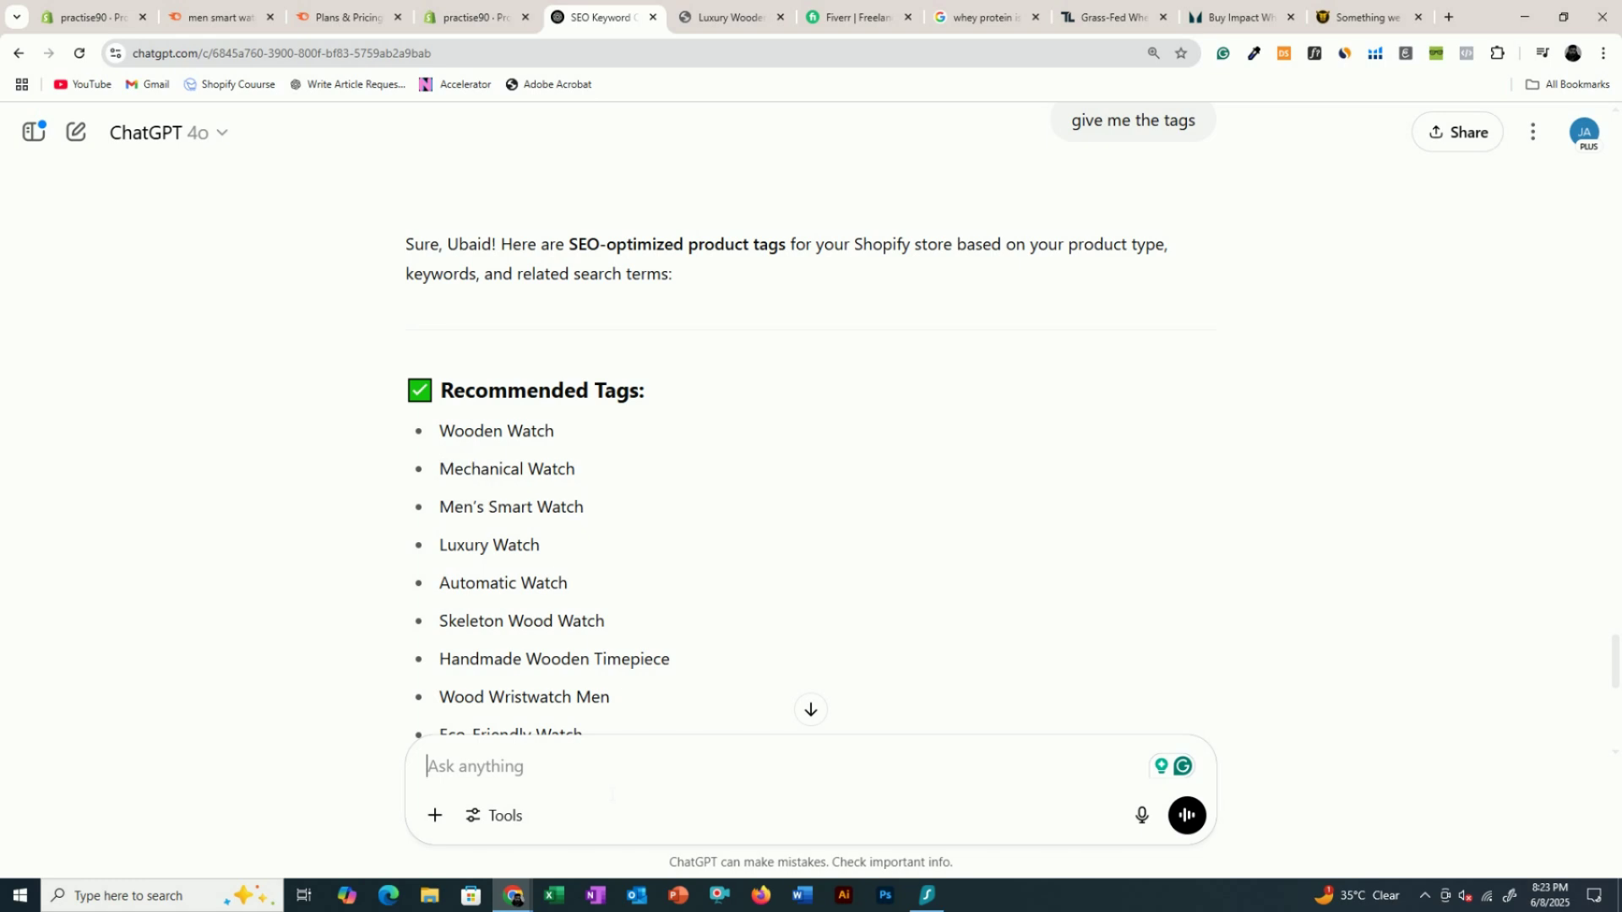
type("meta des")
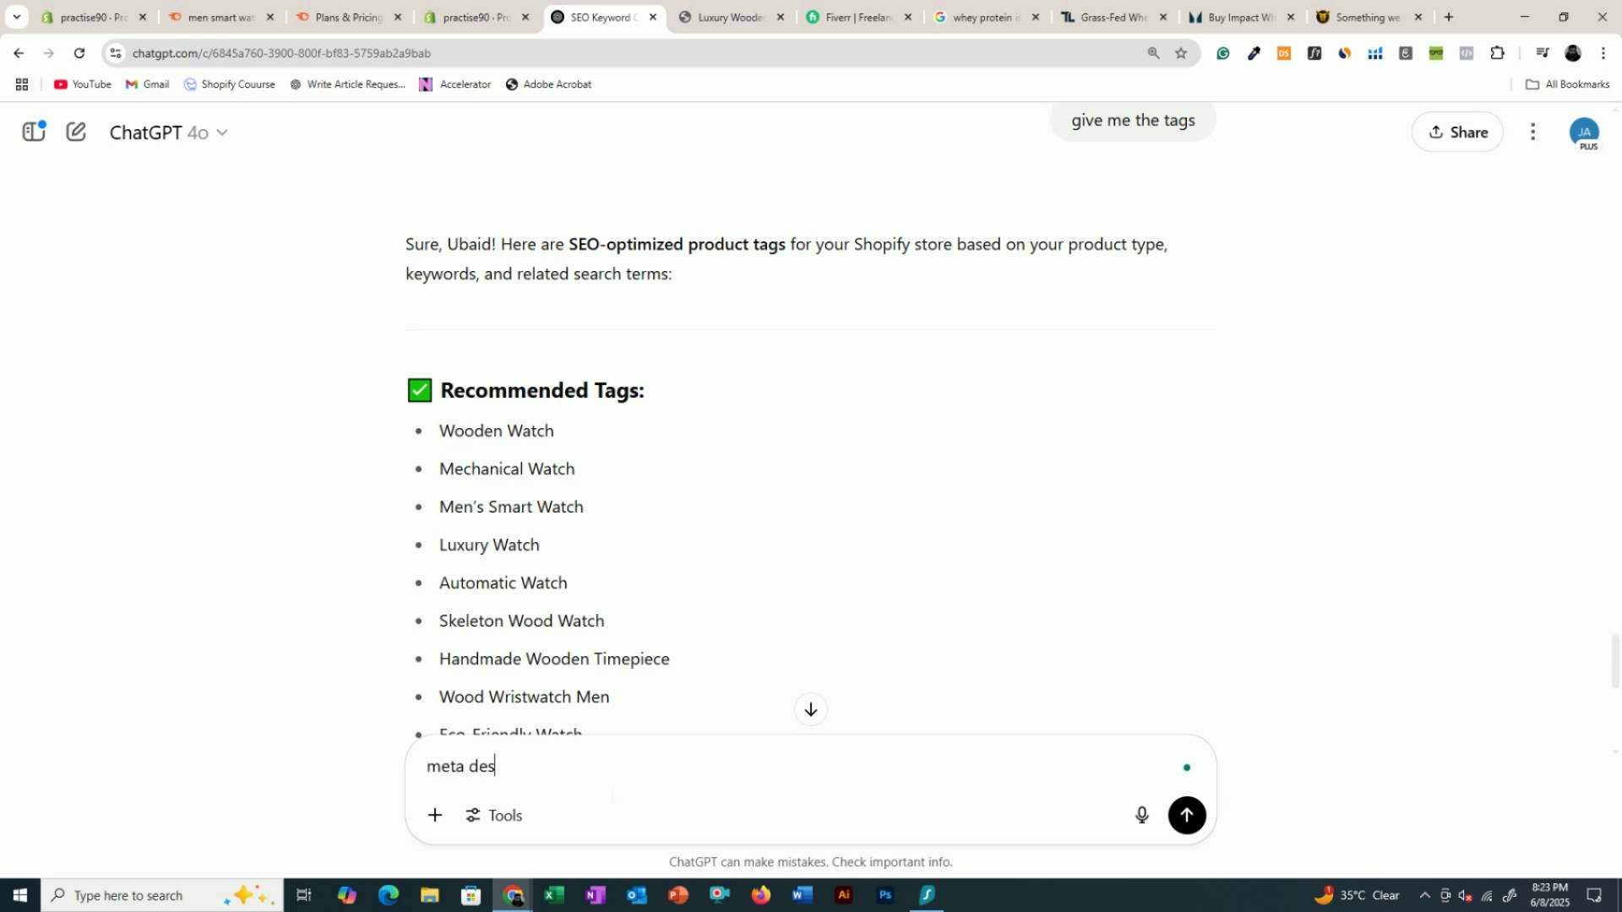
type("cription")
key("Return")
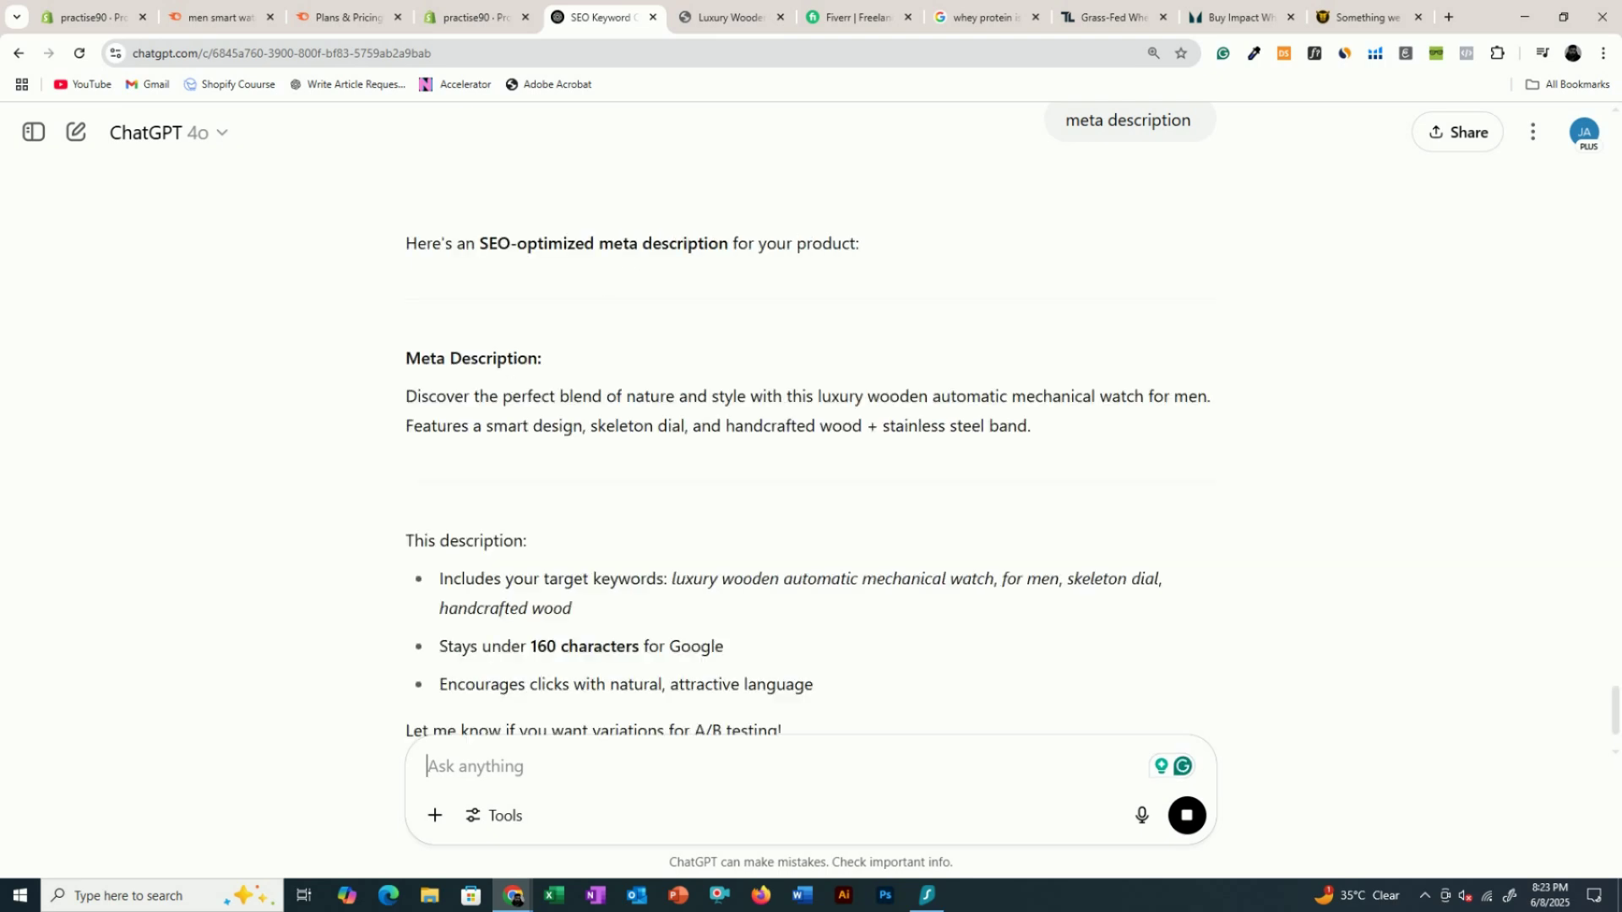
- Copy ChatGPT's meta description beginning "Discover the perfect blend of nature and style" and replace the Shopify listing's meta description with it
left_click_drag(405, 396, 1075, 431)
key("ctrl+c")
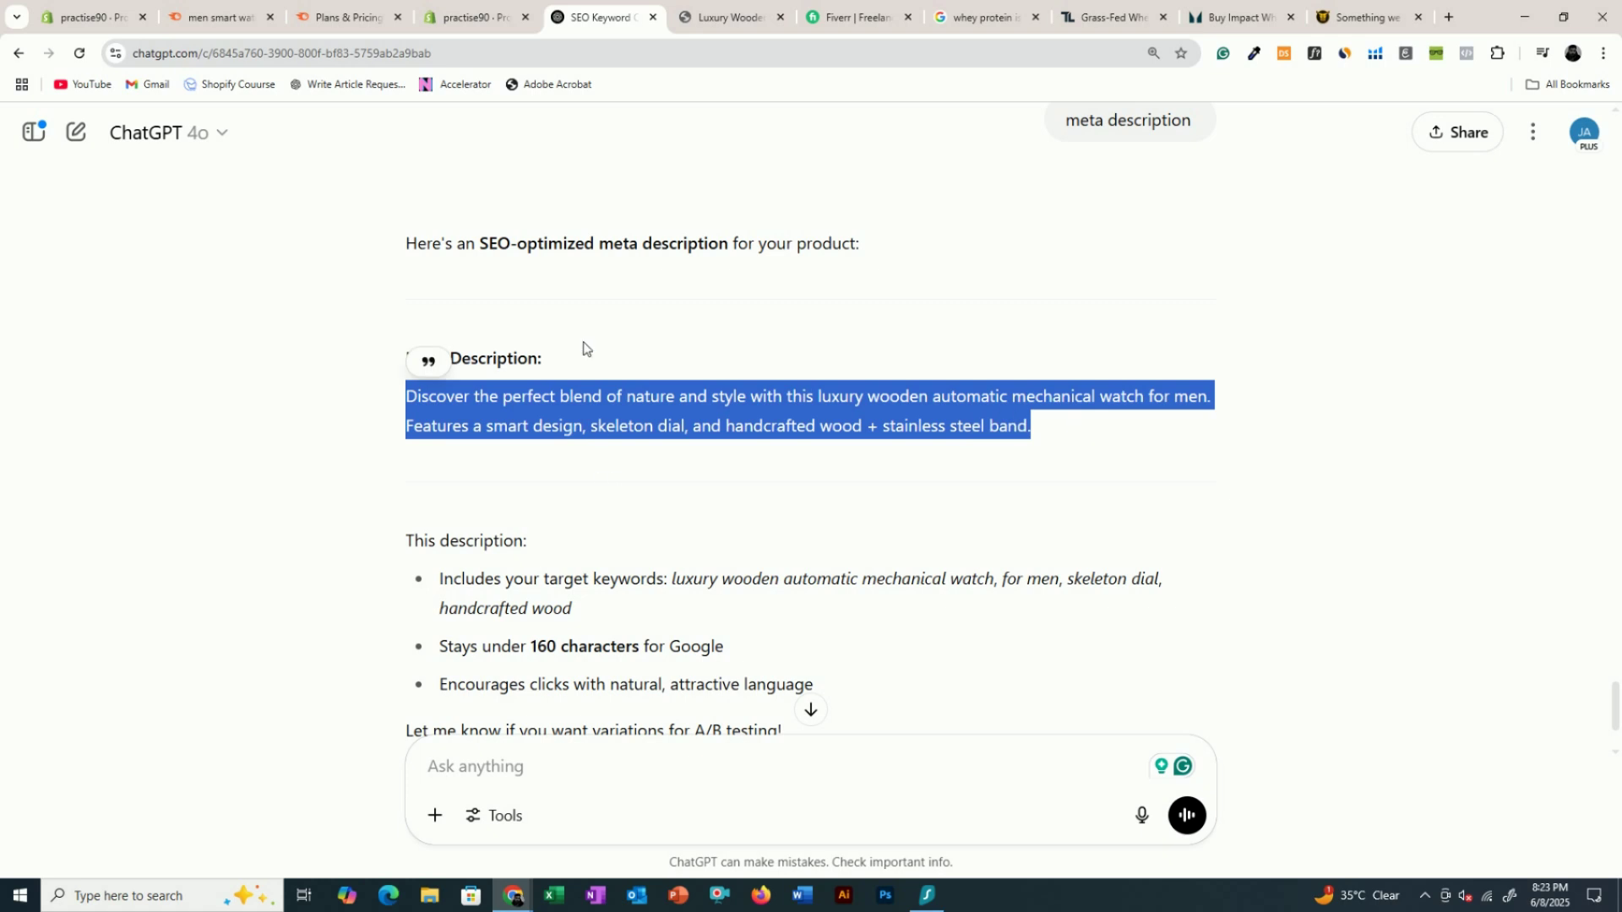
left_click(477, 16)
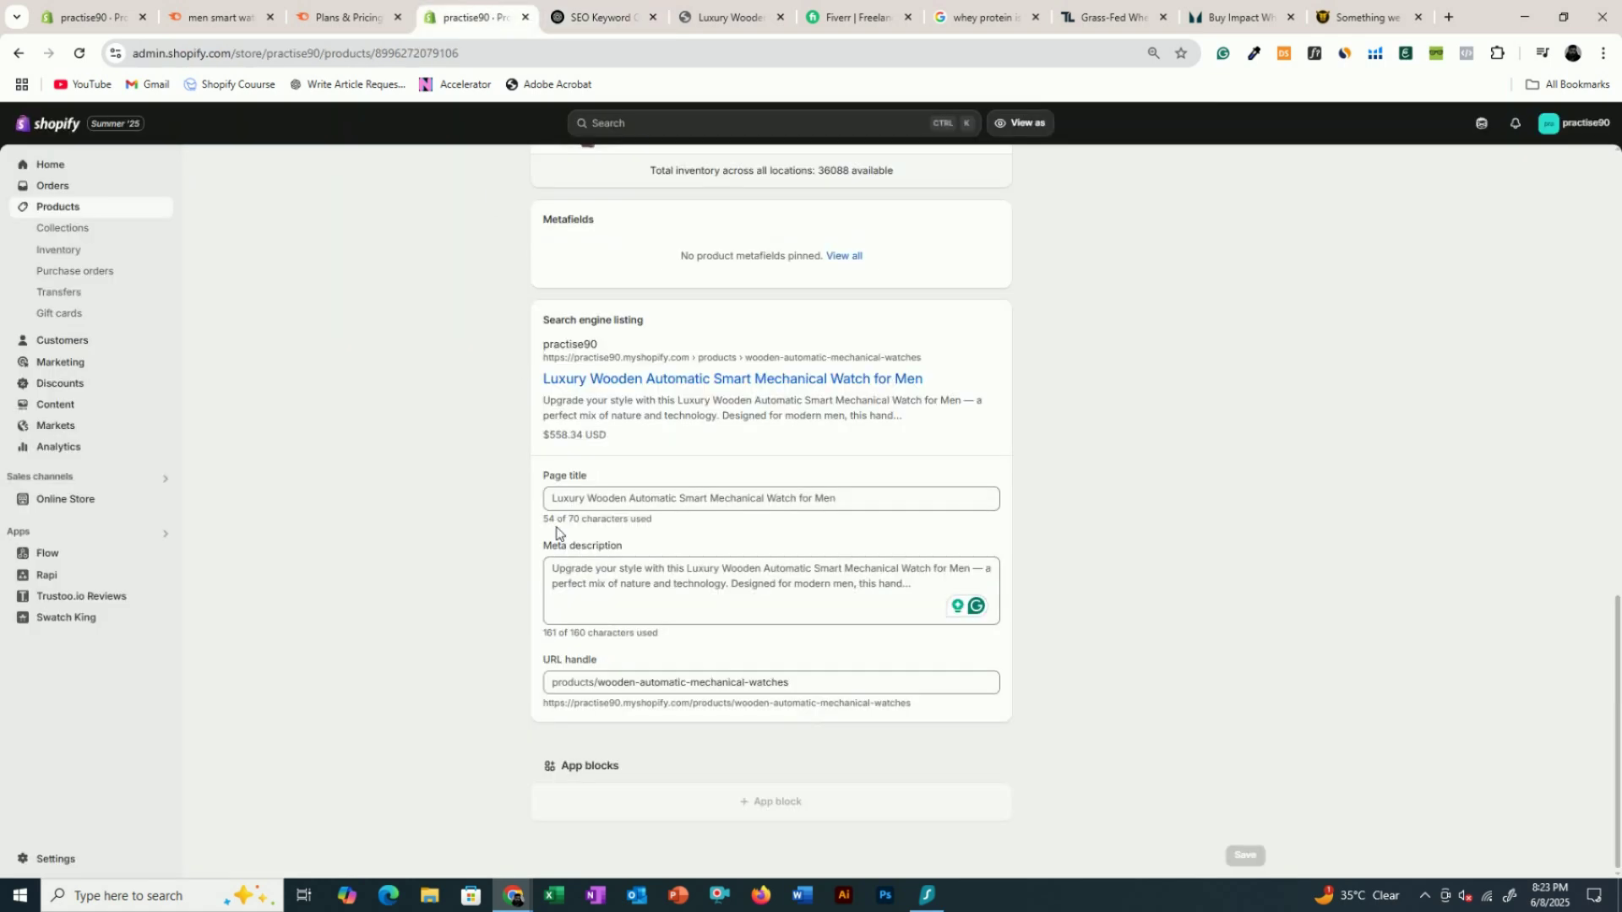
left_click(606, 597)
key("ctrl+a")
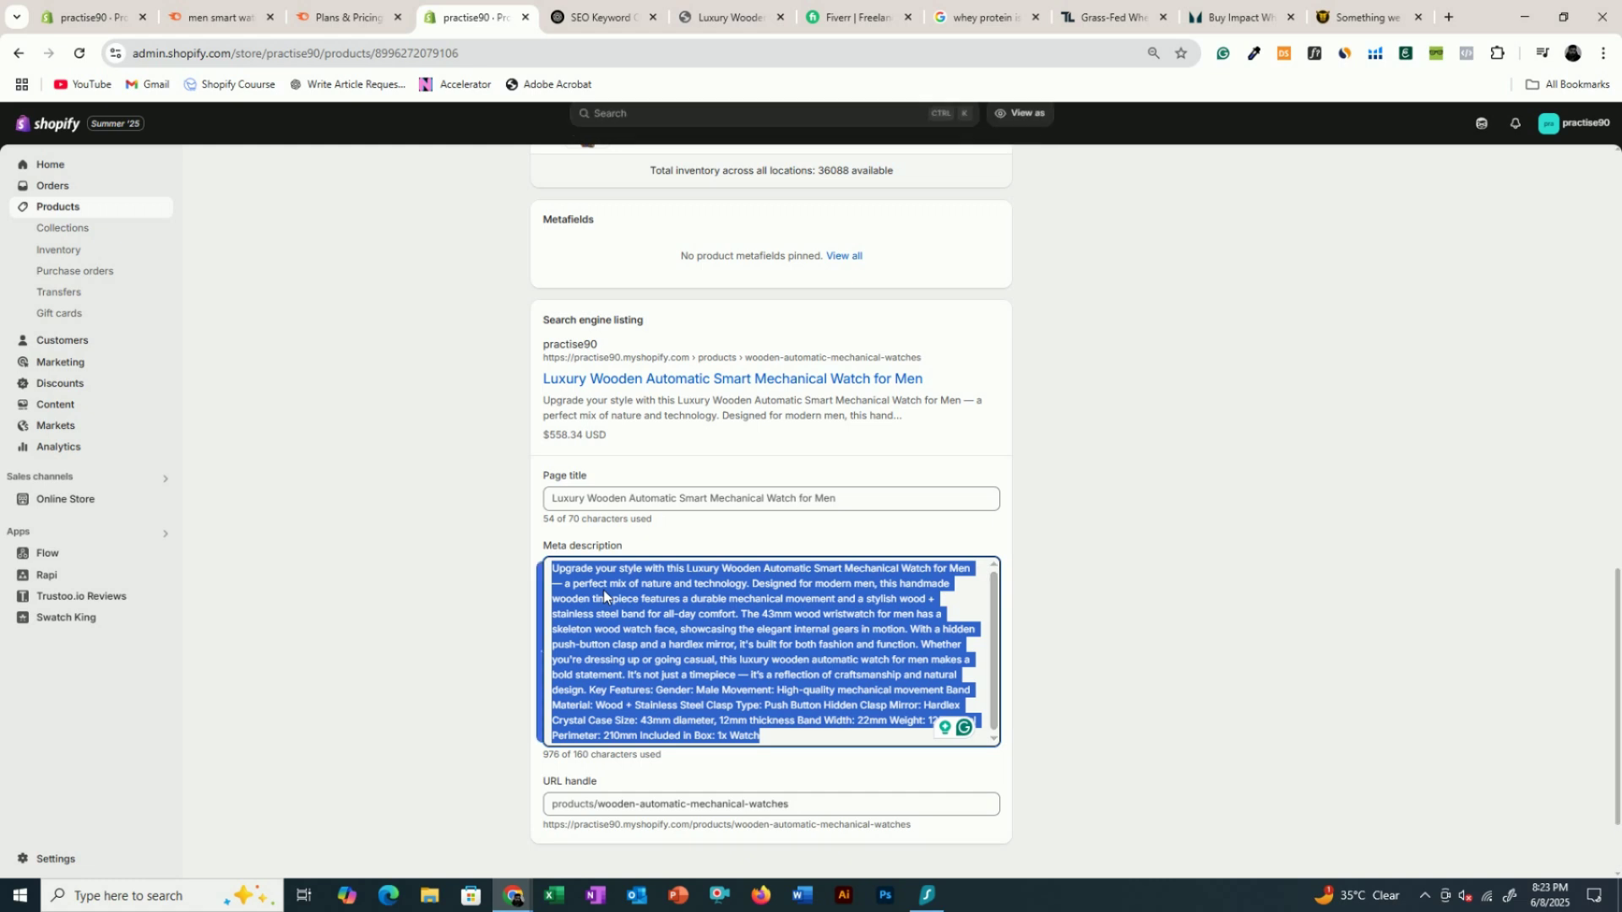
key("ctrl+v")
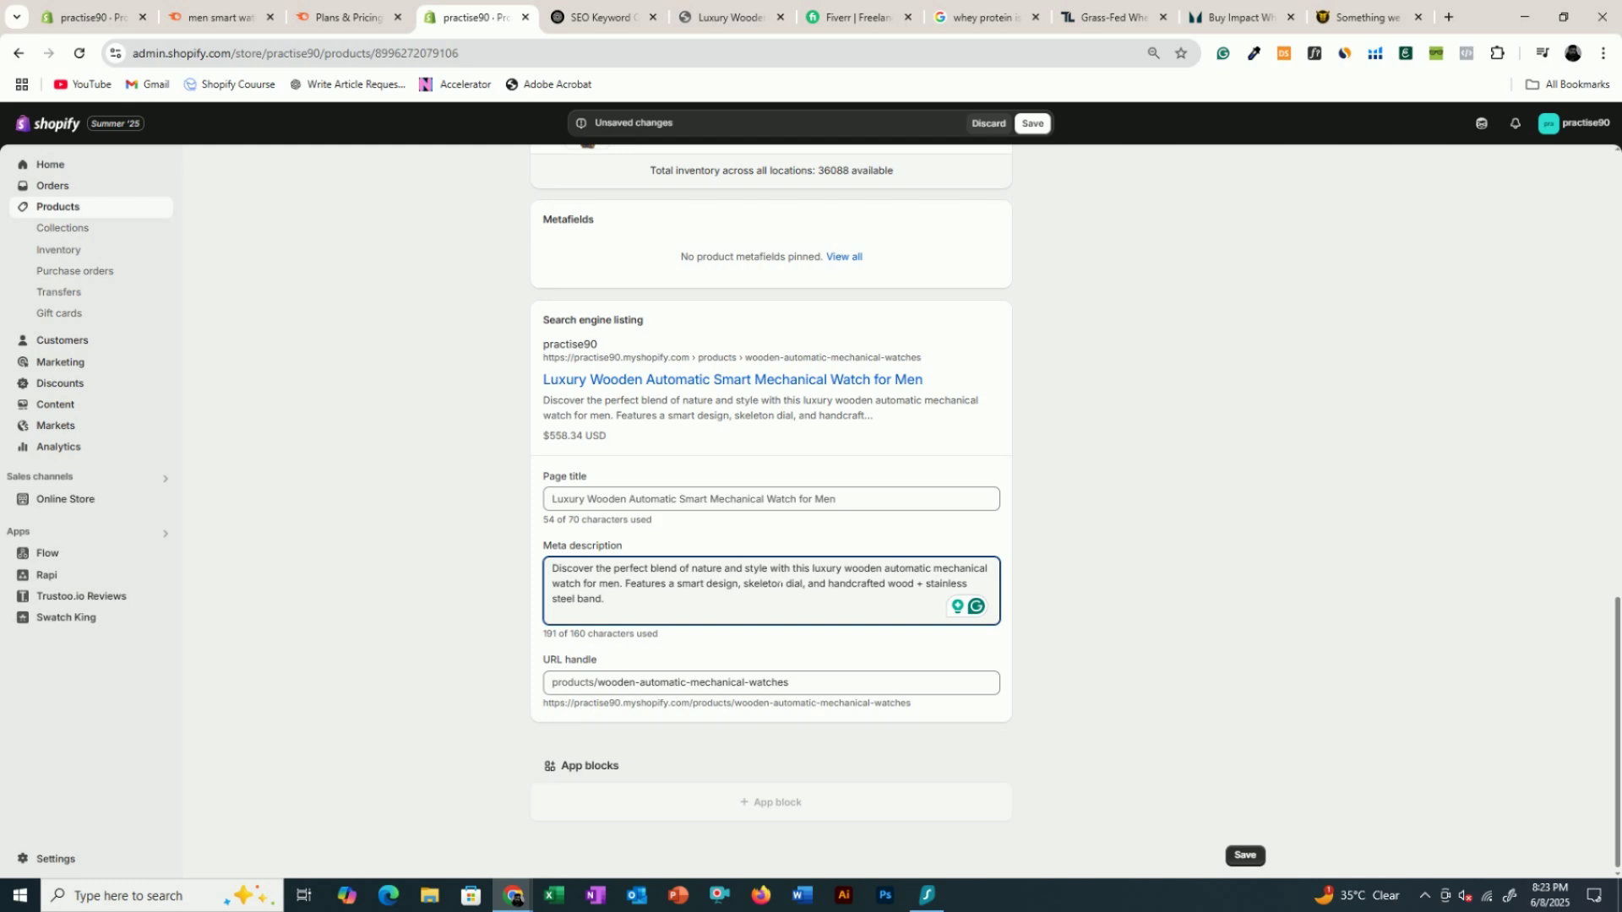
- Check ChatGPT's list of target keywords against its meta description, and save the product in Shopify
left_click(601, 17)
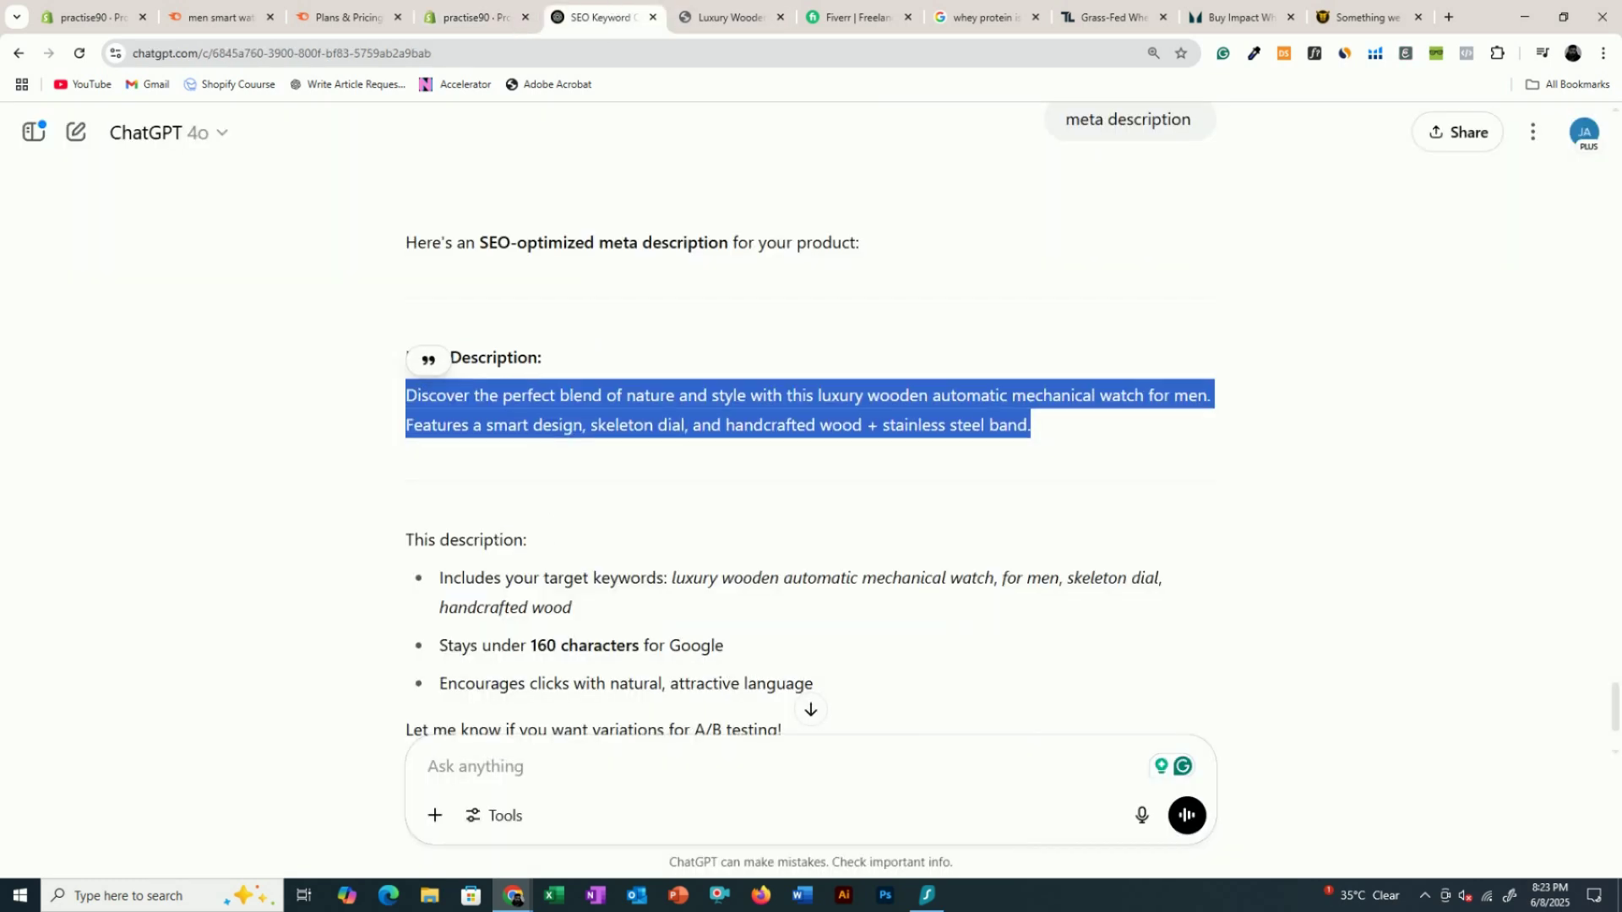
scroll(478, 442, "down", 2)
left_click_drag(465, 397, 1141, 442)
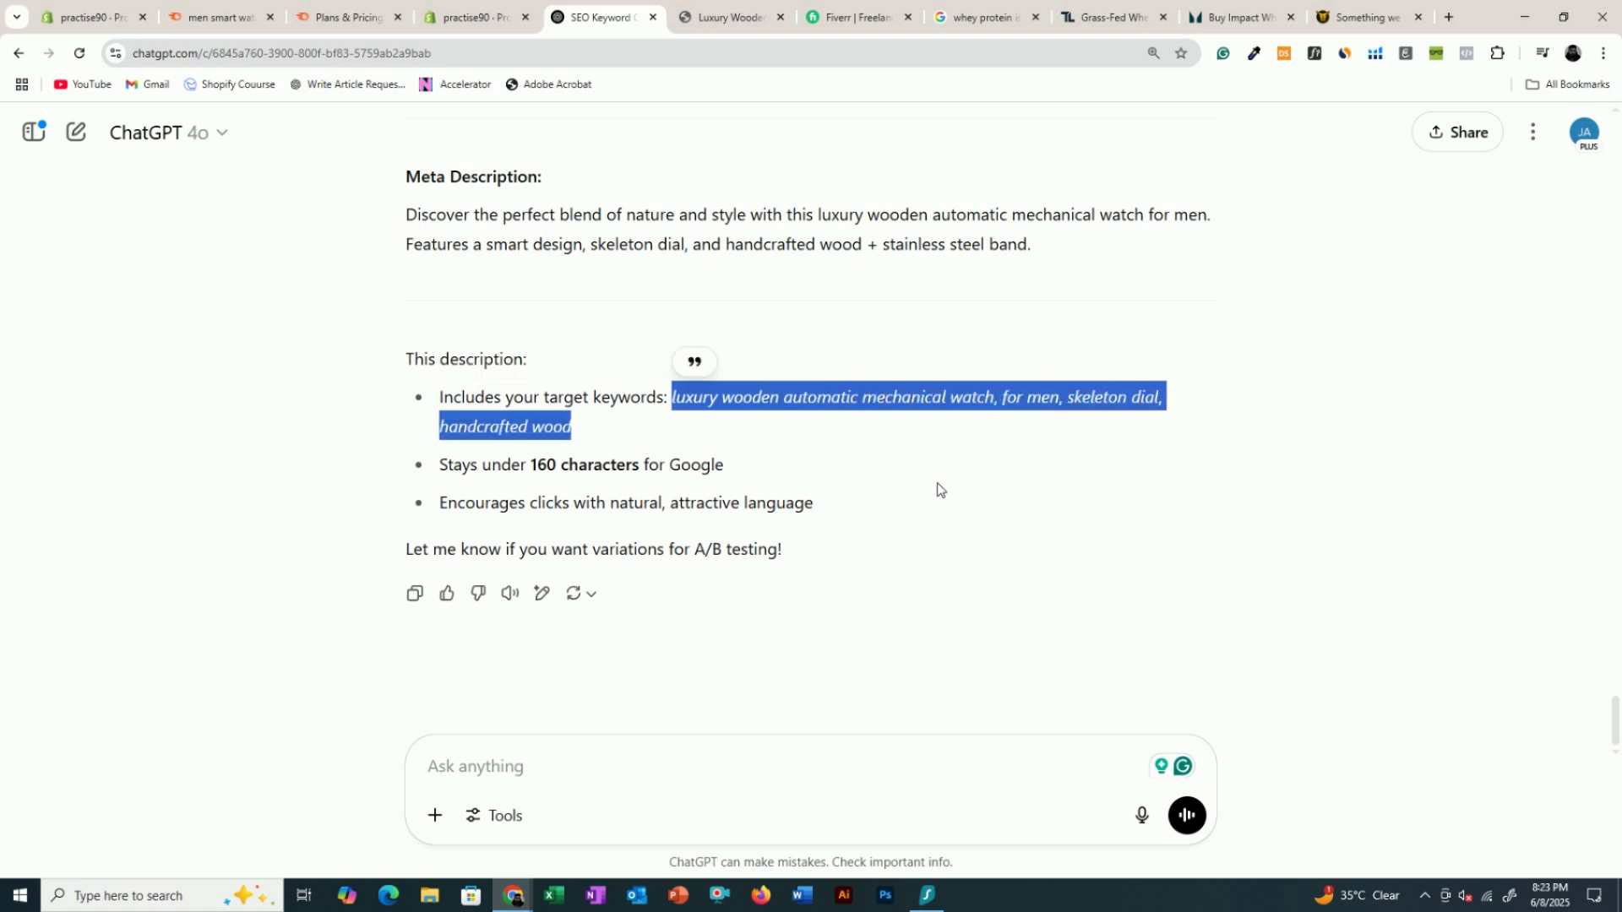
left_click_drag(543, 214, 684, 244)
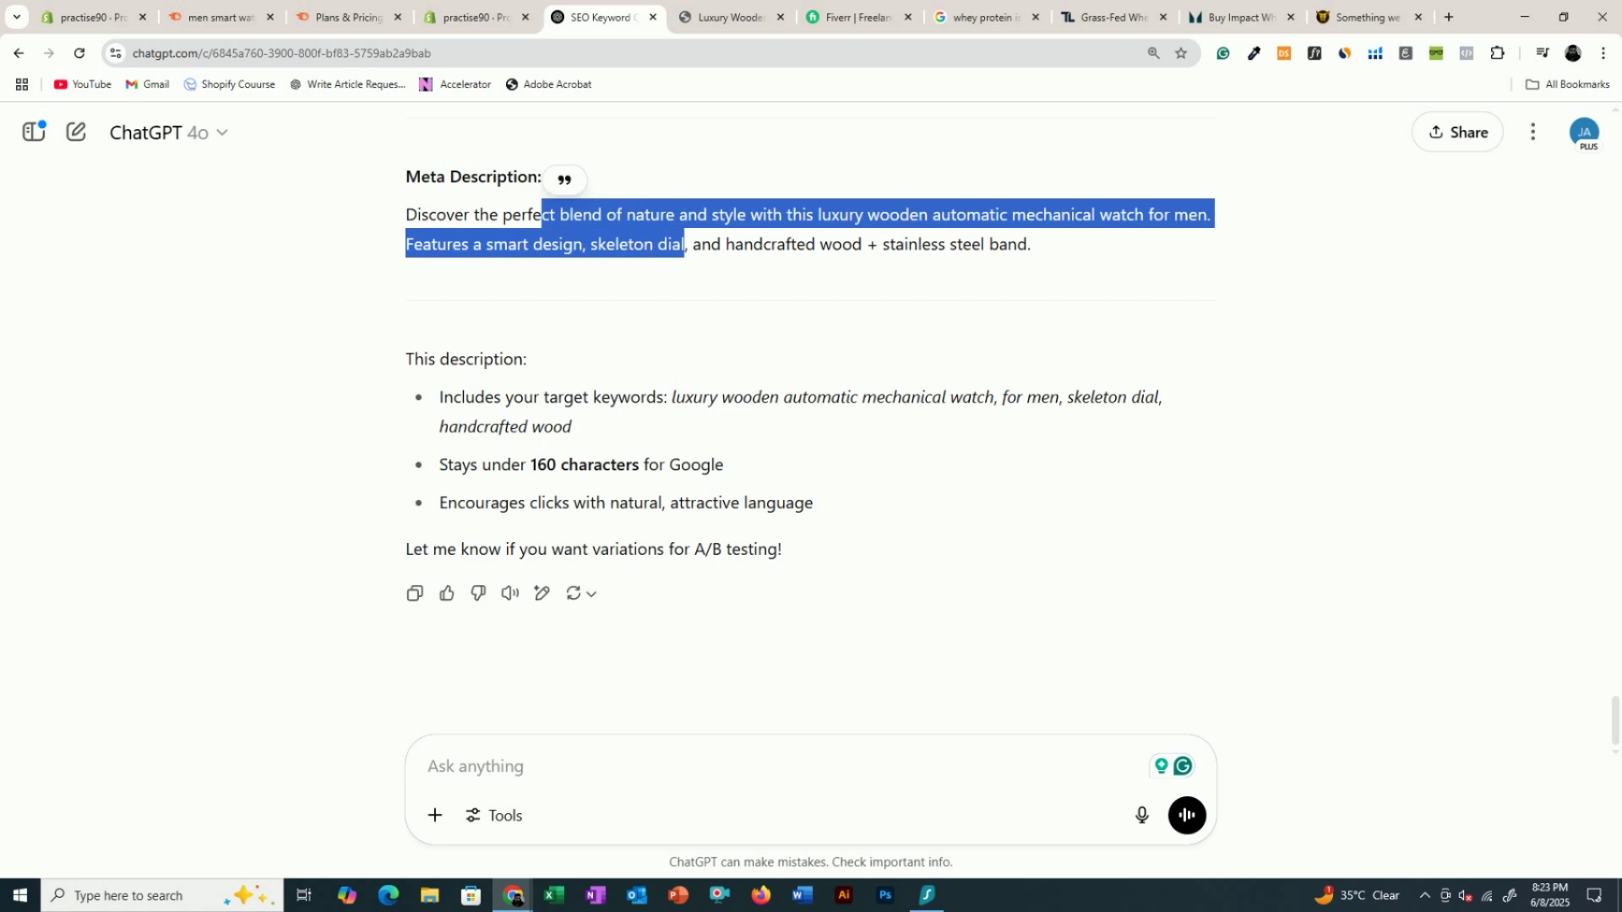
left_click(476, 17)
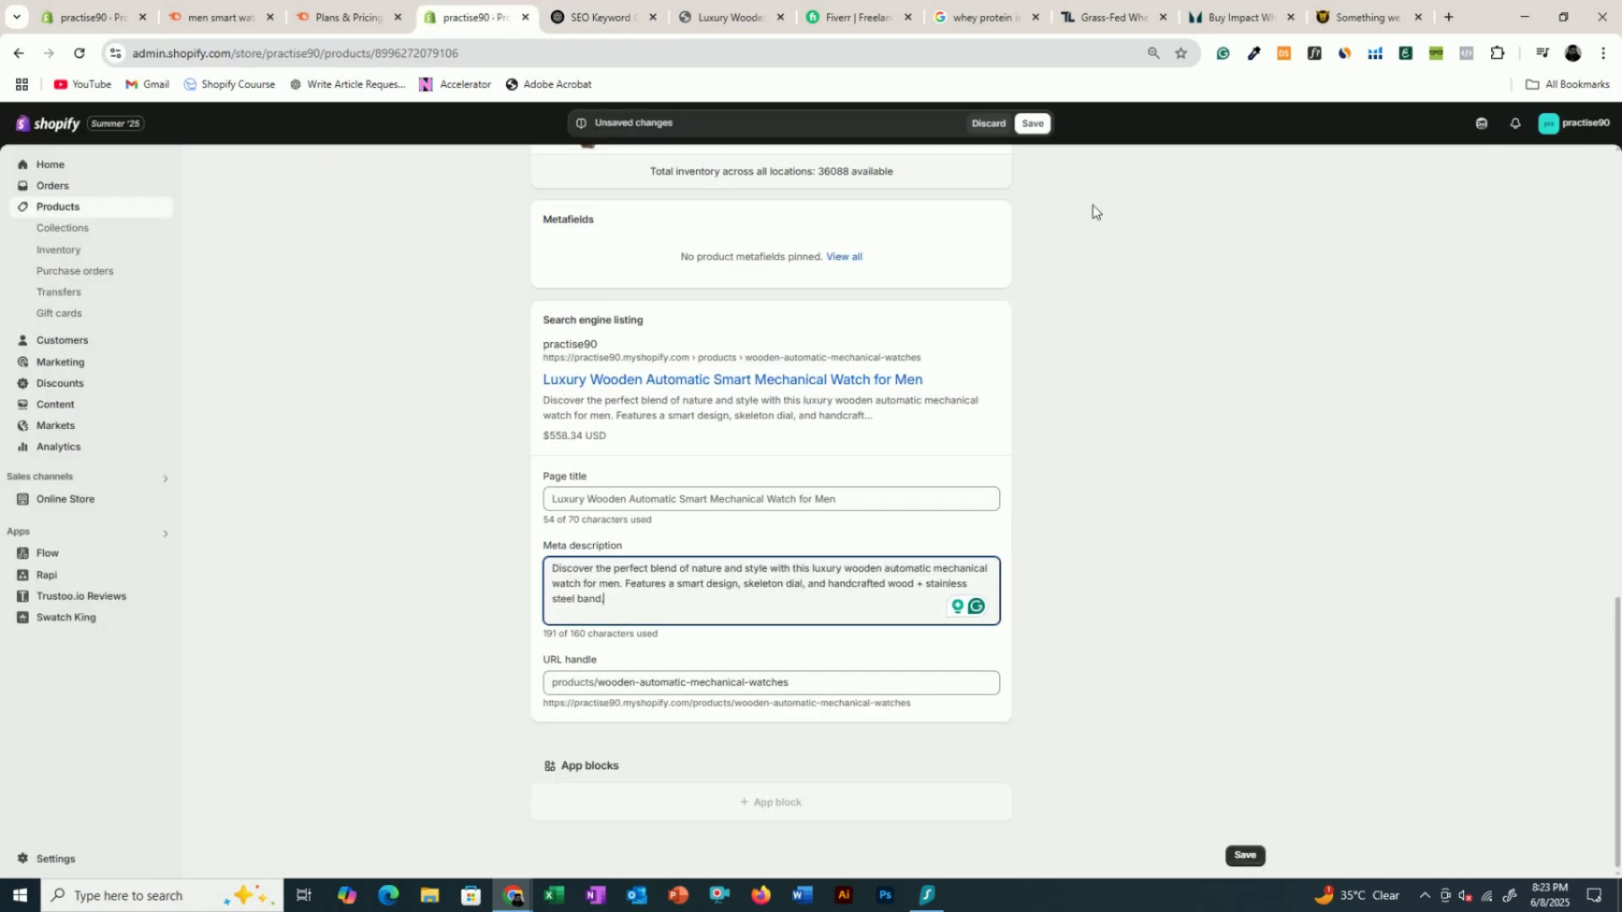
left_click(1030, 125)
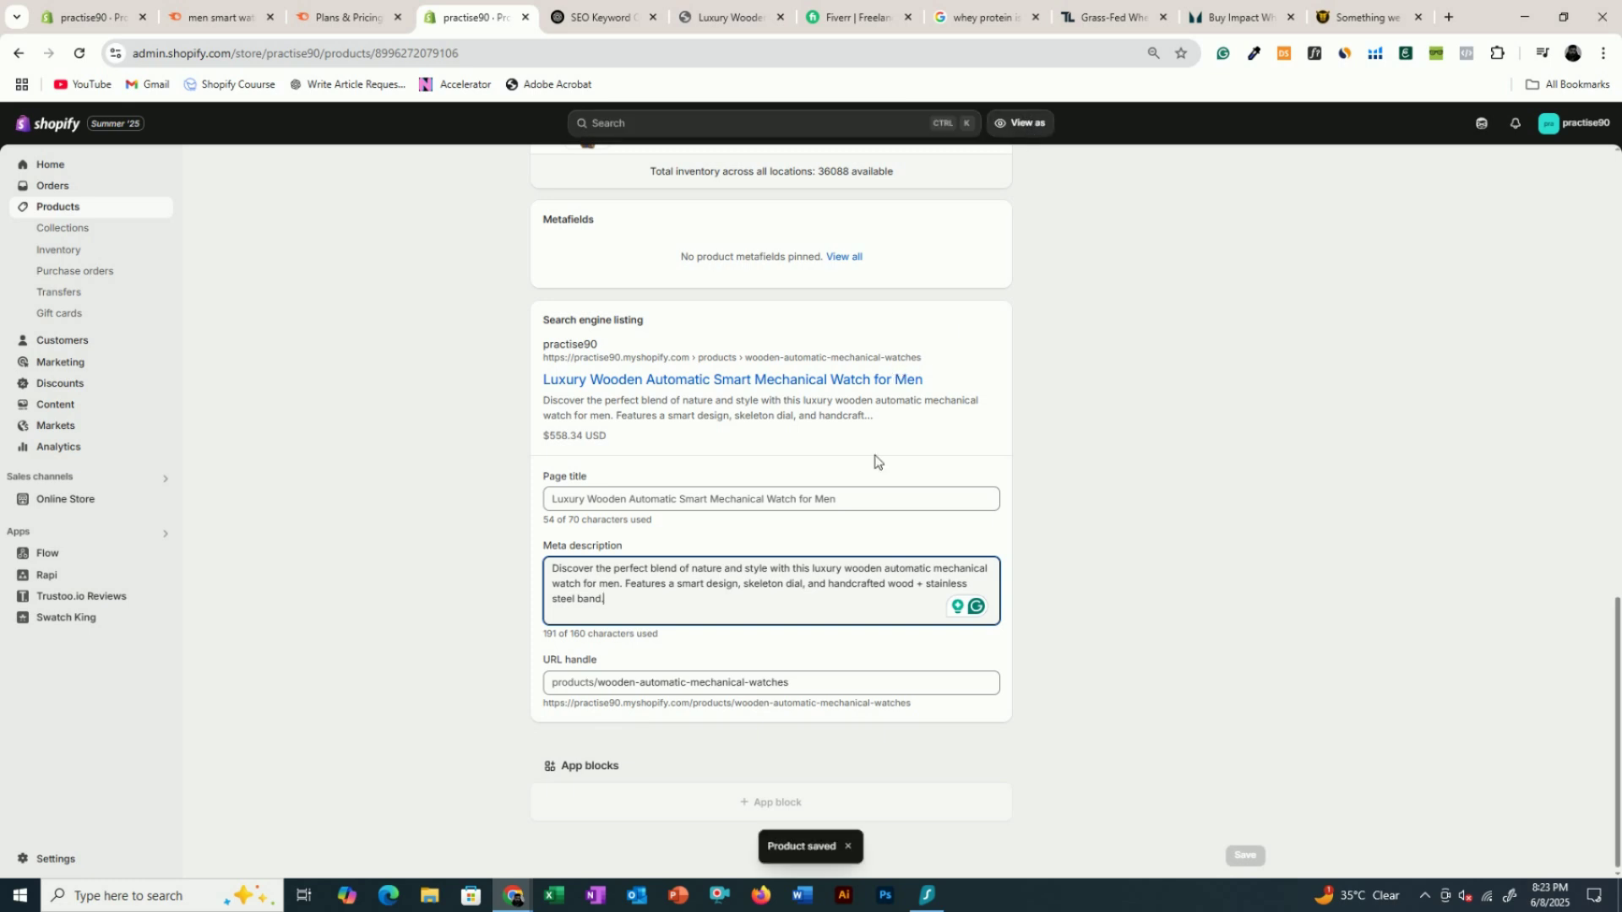
- Preview the product in the online store and examine its description, images and related products
scroll(874, 461, "up", 5)
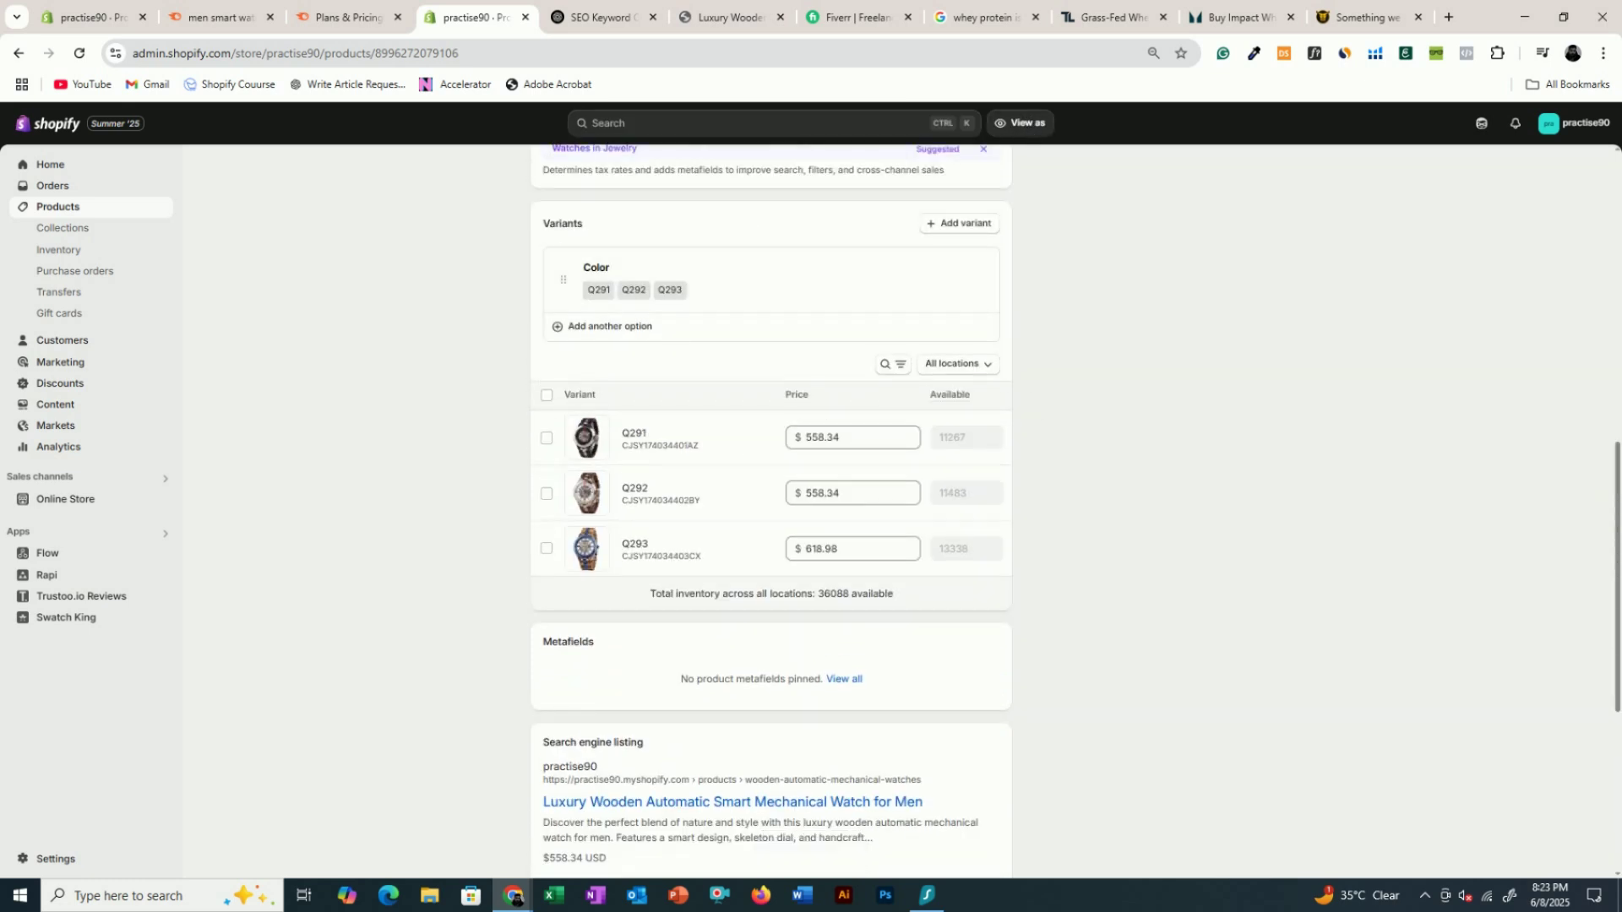
scroll(909, 349, "up", 10)
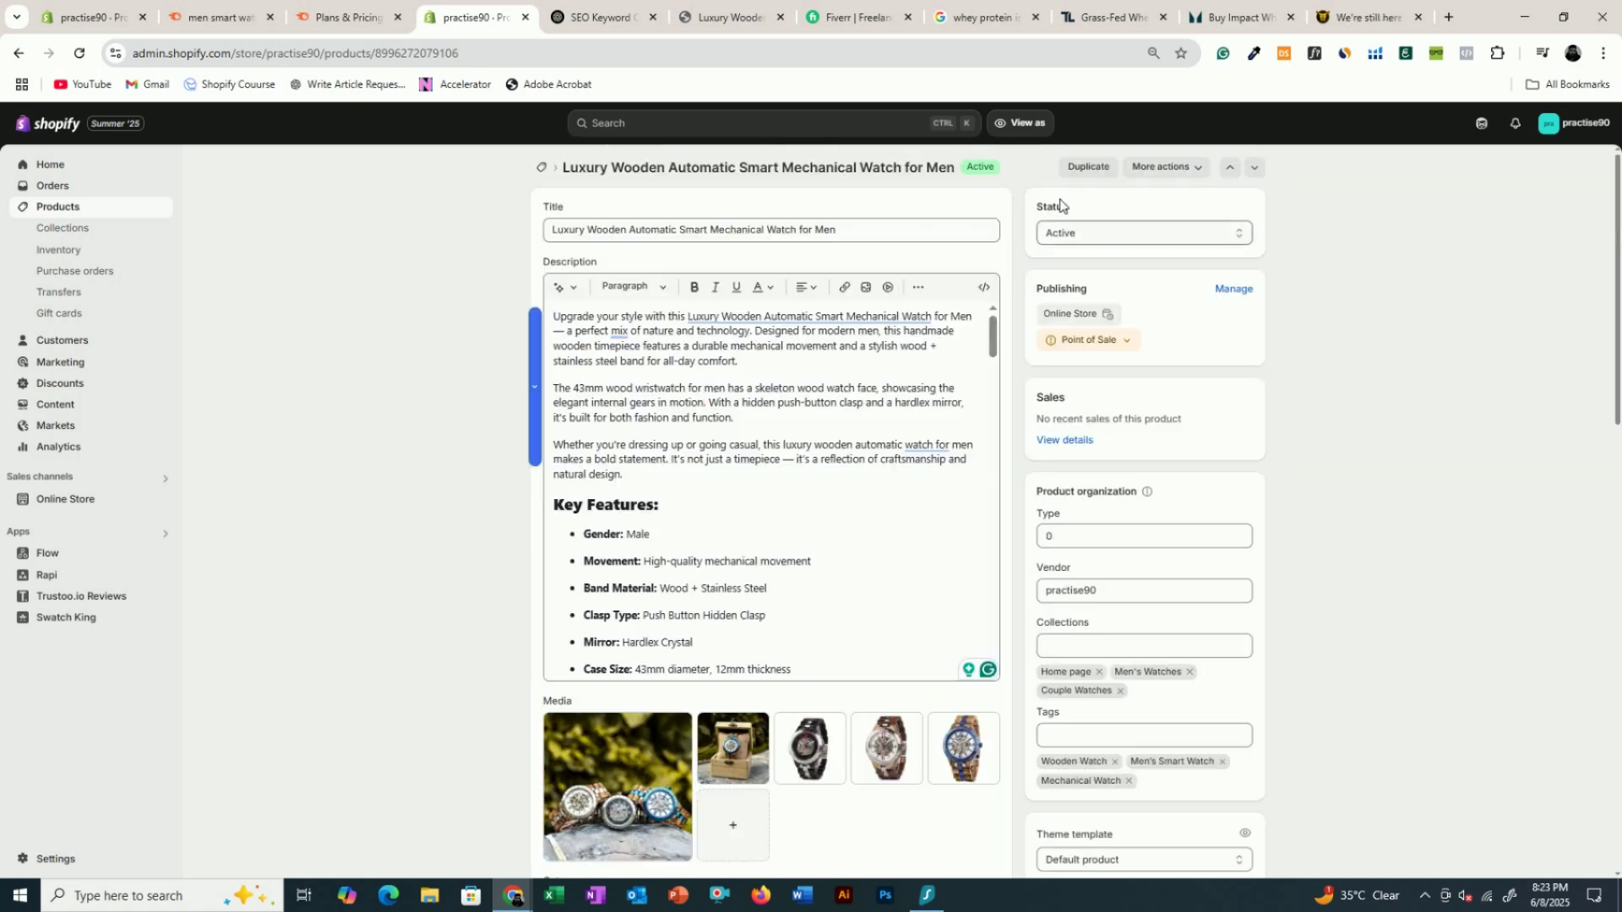
left_click(1153, 173)
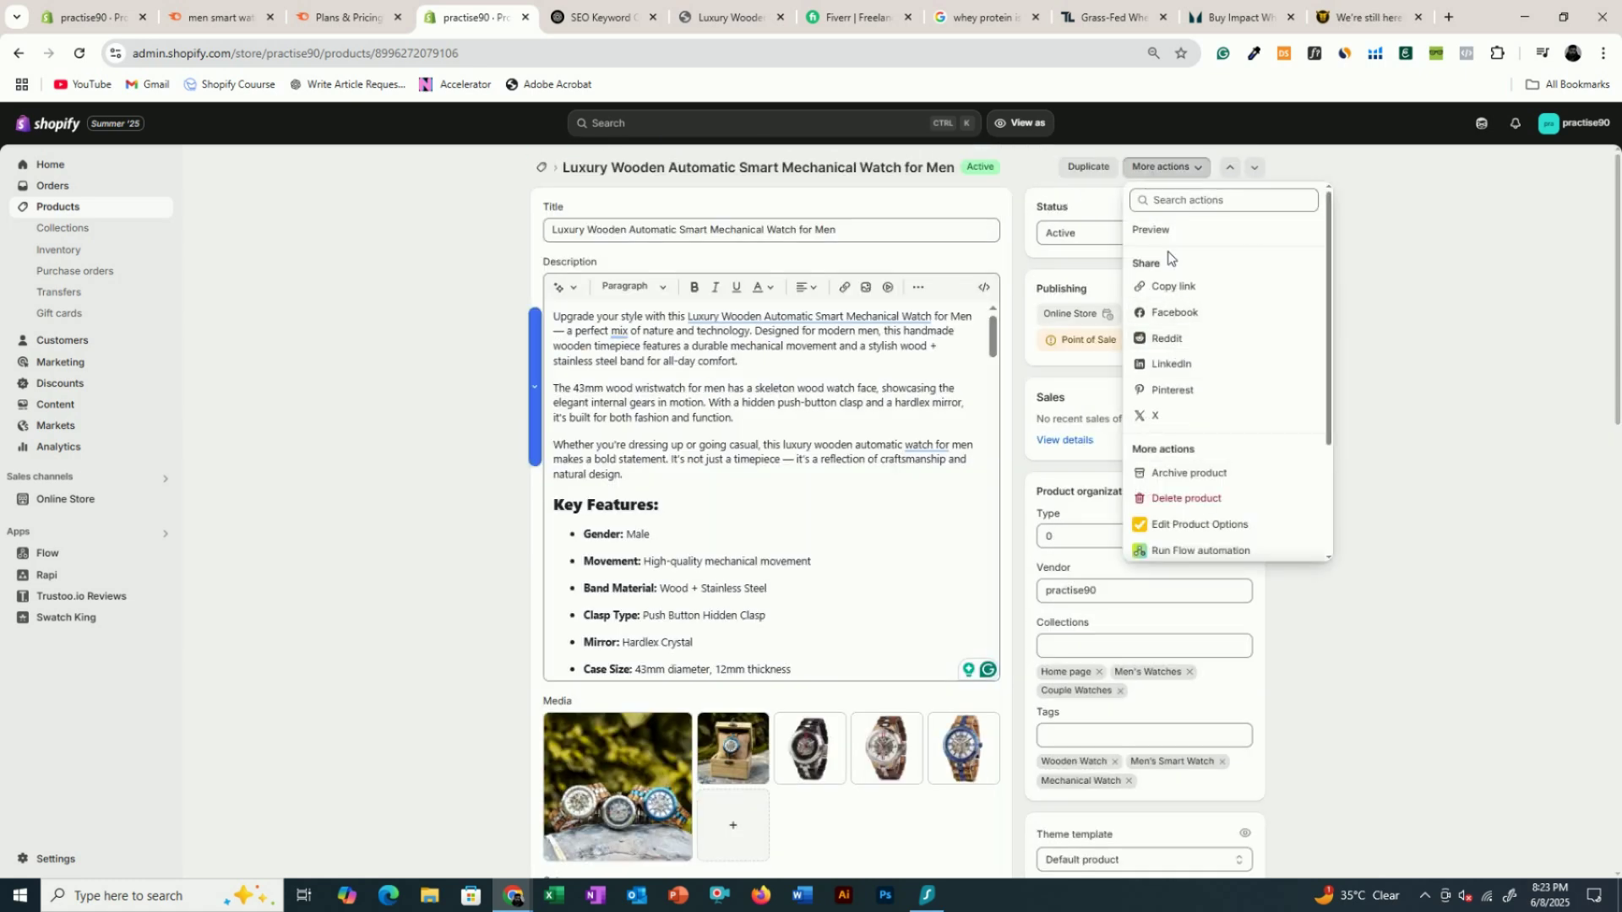
key("Escape")
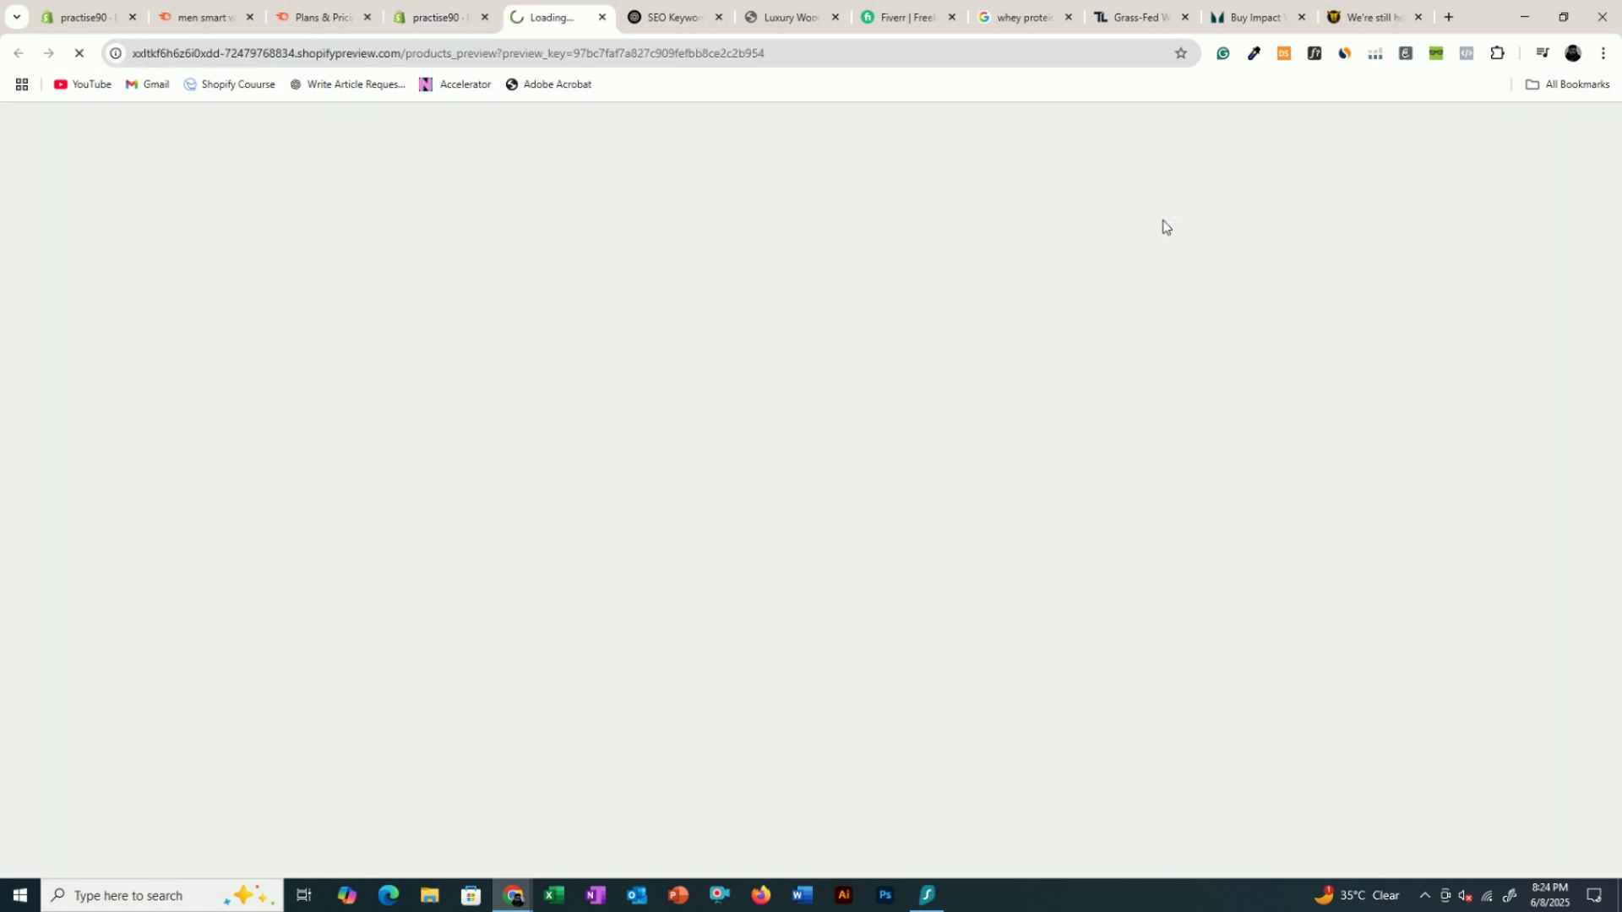
scroll(927, 361, "down", 20)
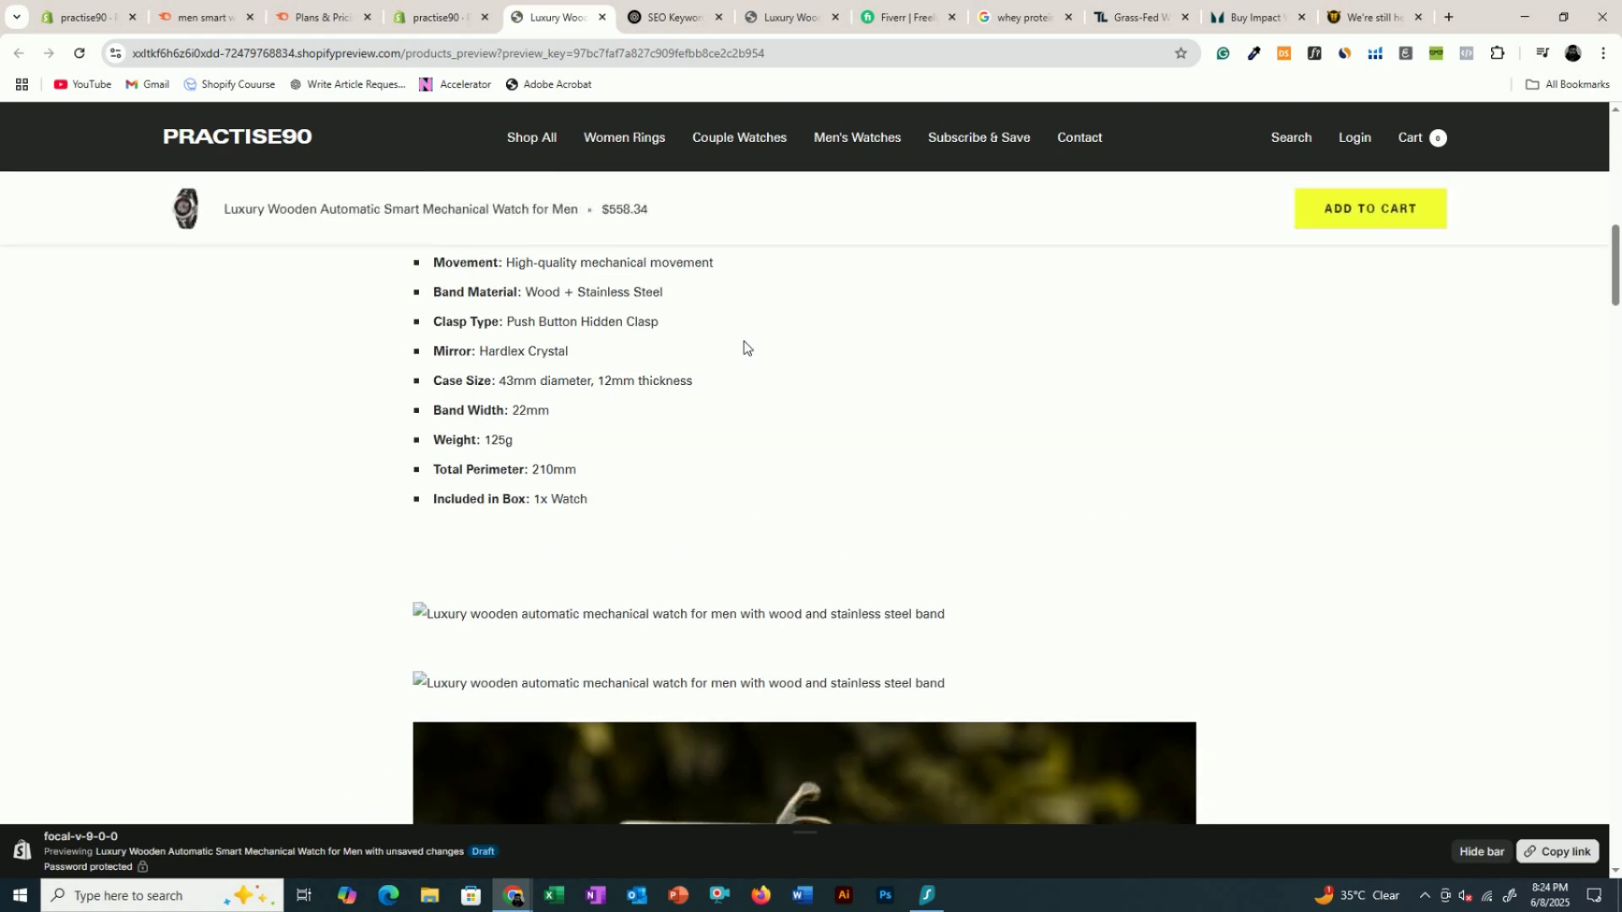
scroll(744, 345, "down", 15)
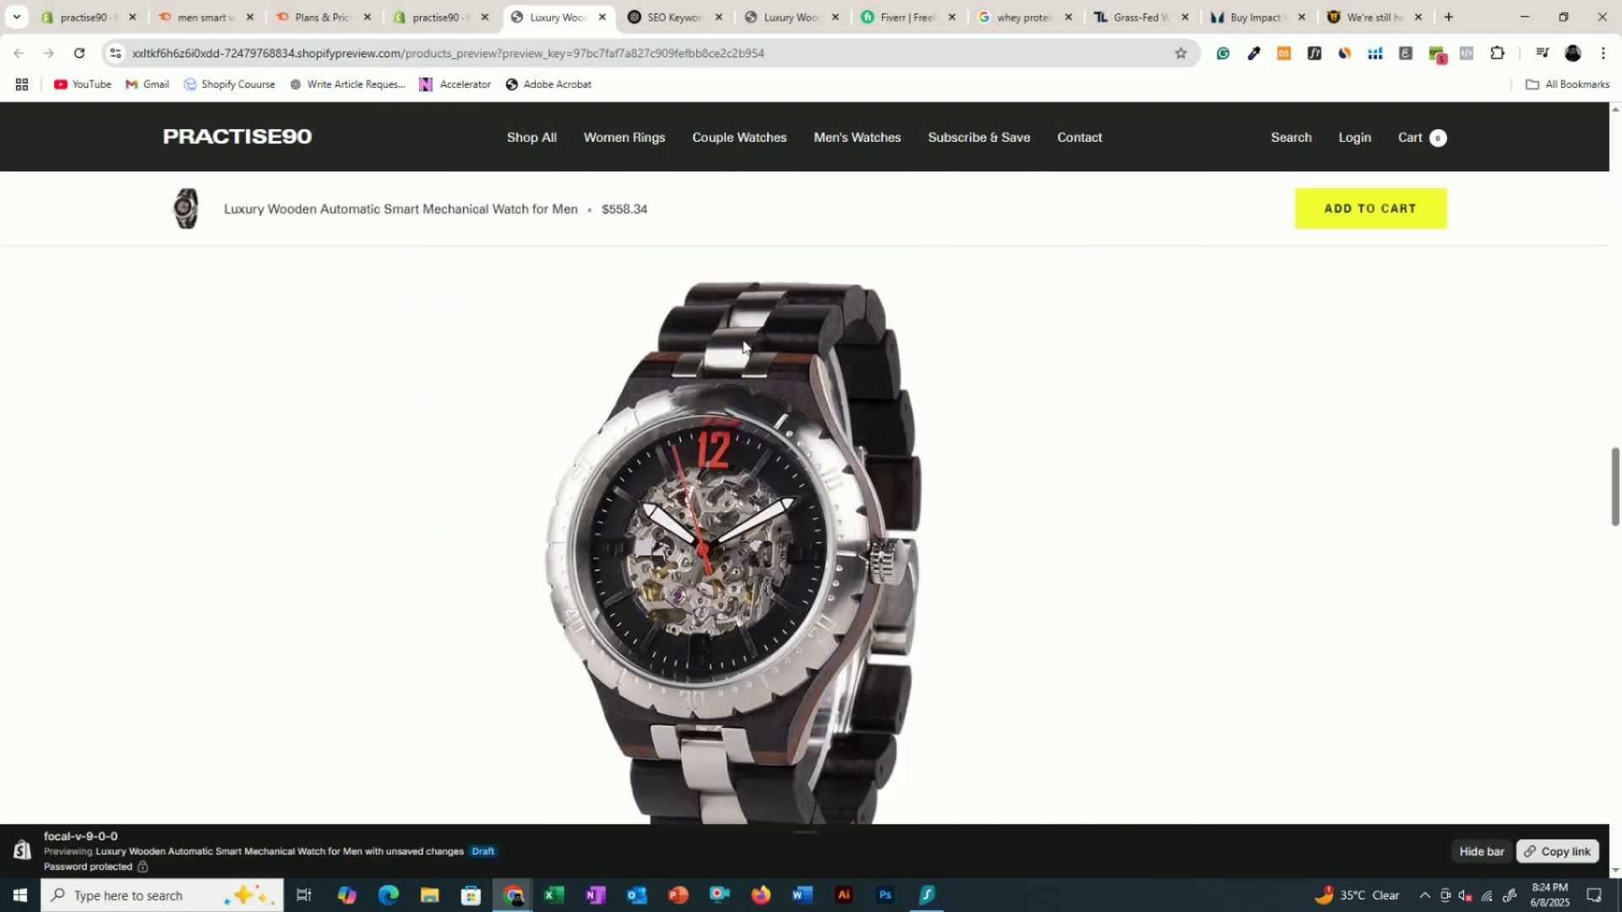
scroll(744, 344, "down", 15)
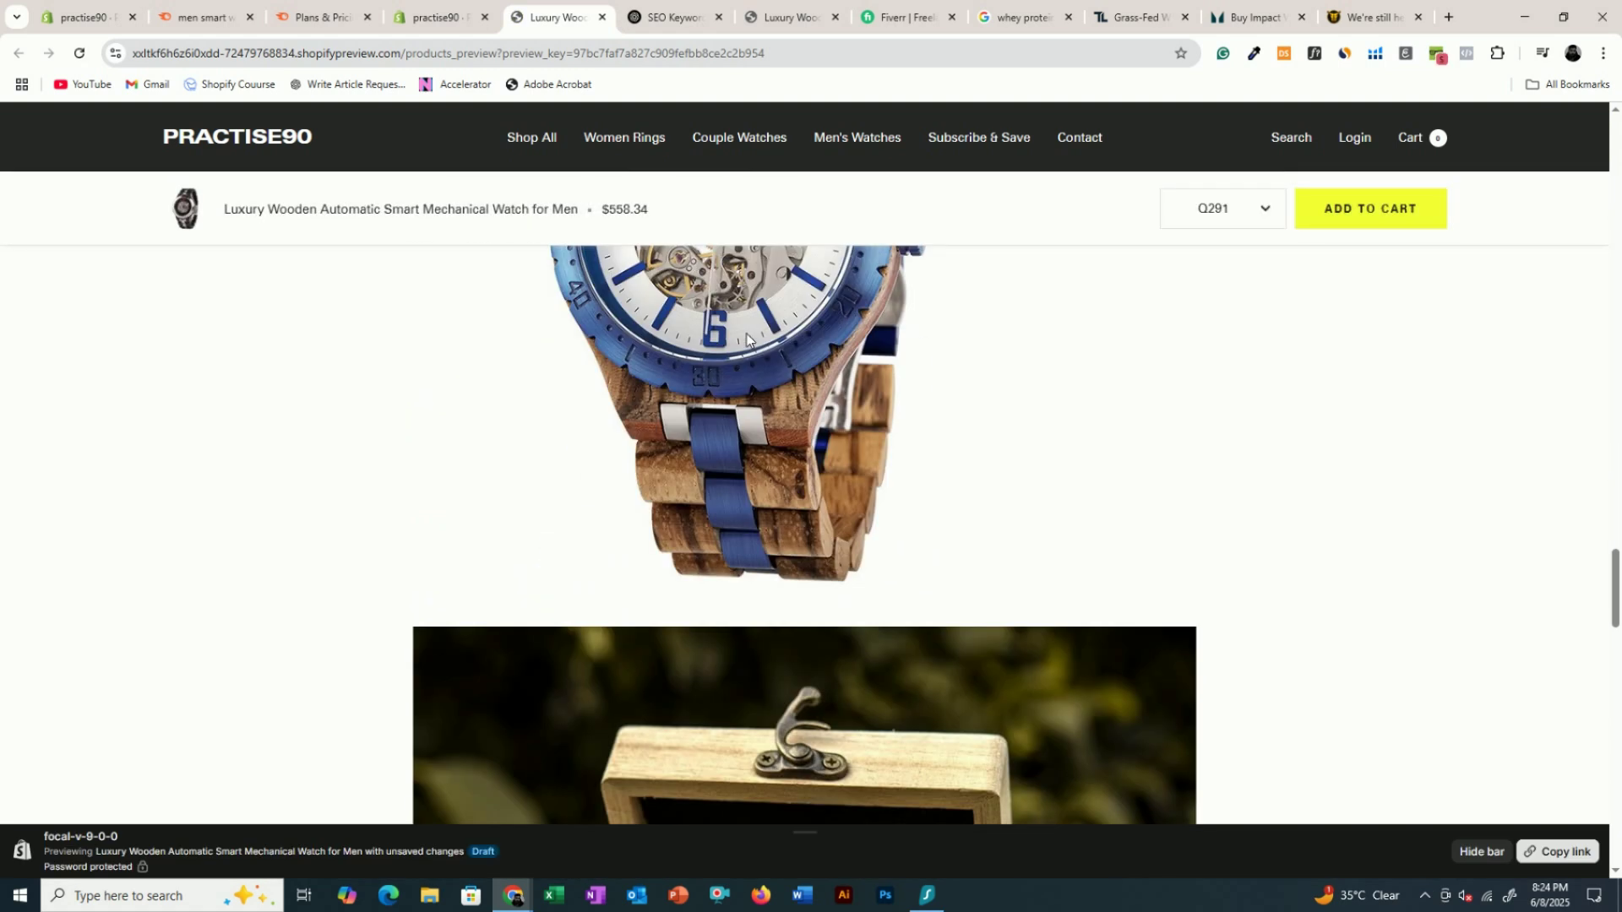
scroll(747, 340, "down", 15)
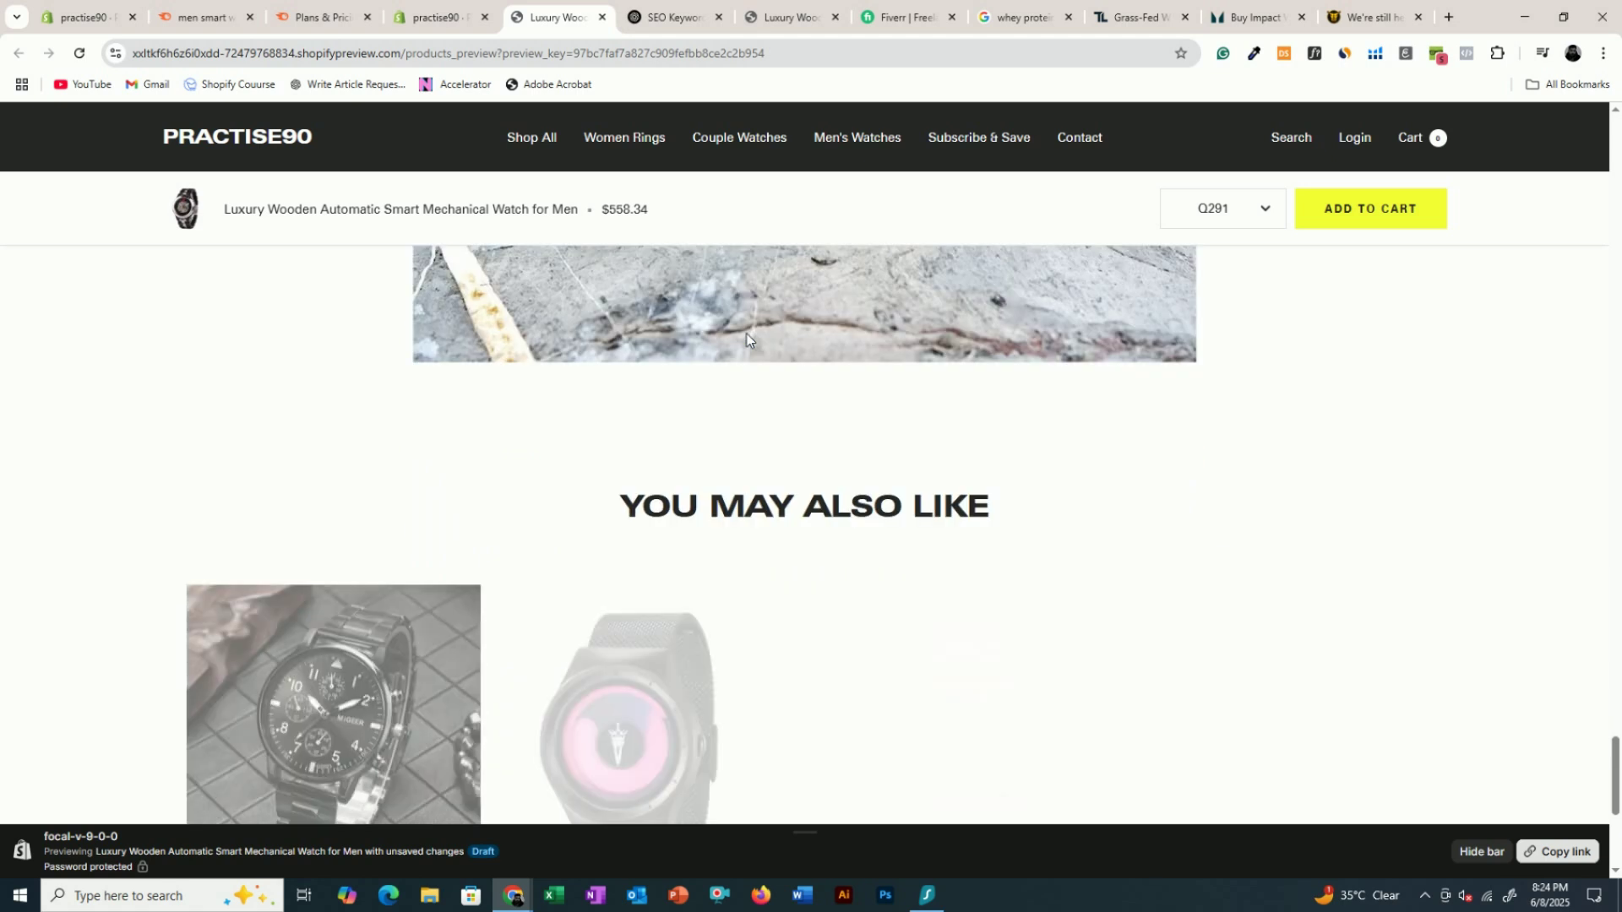
- Examine the related products and footer in the store preview, and go back to the watch's title in the Shopify product editor
scroll(751, 340, "up", 8)
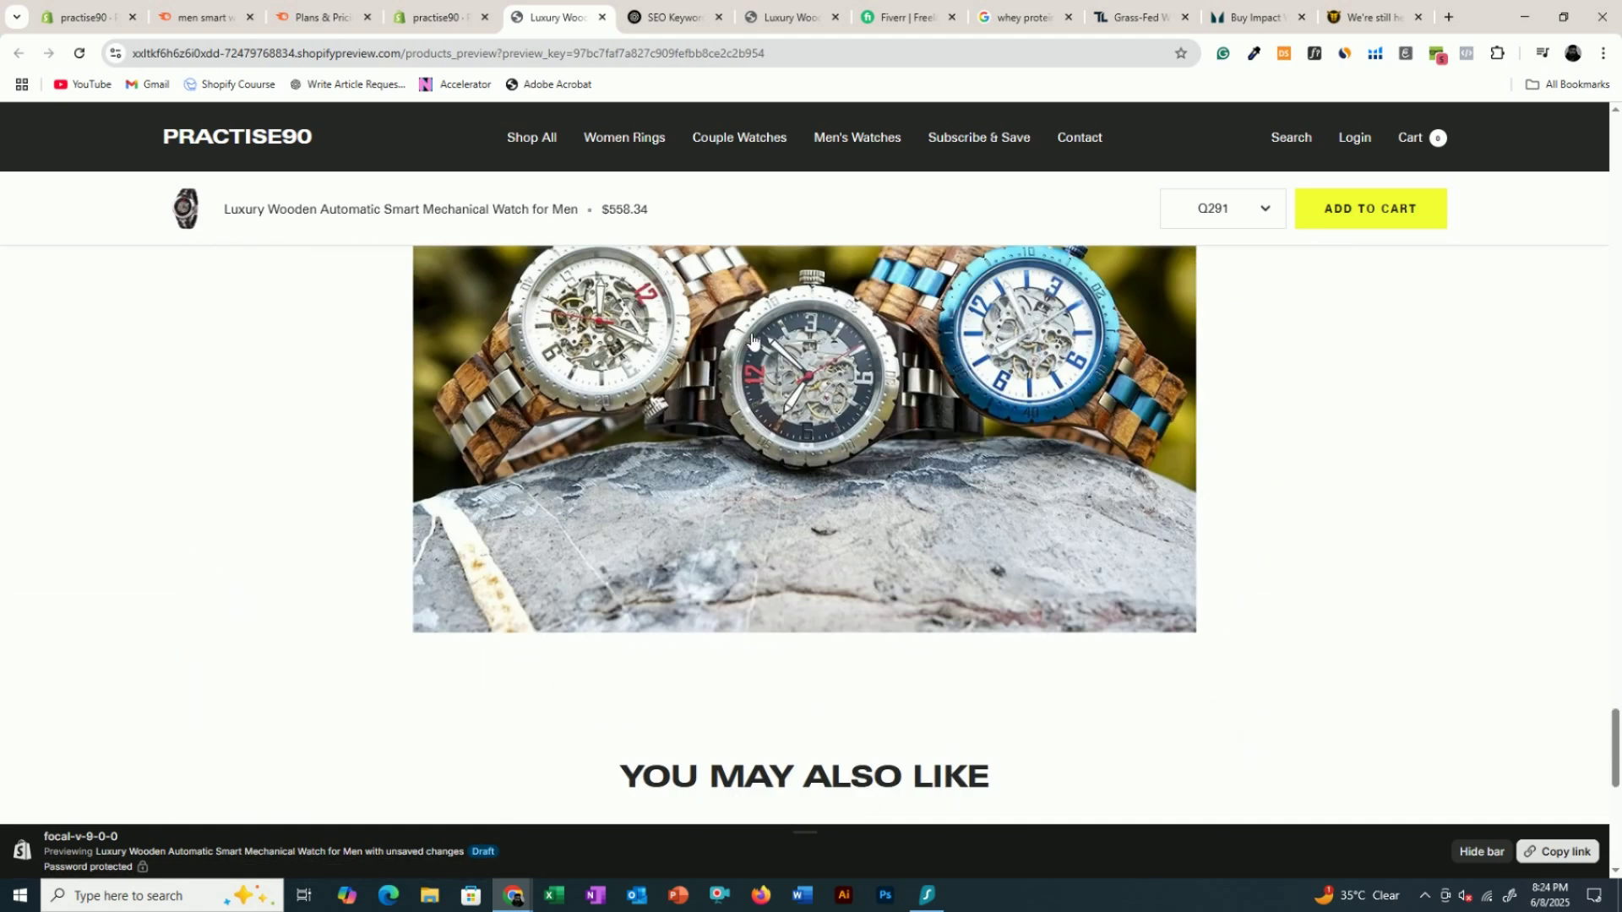
scroll(747, 340, "down", 3)
scroll(748, 339, "down", 4)
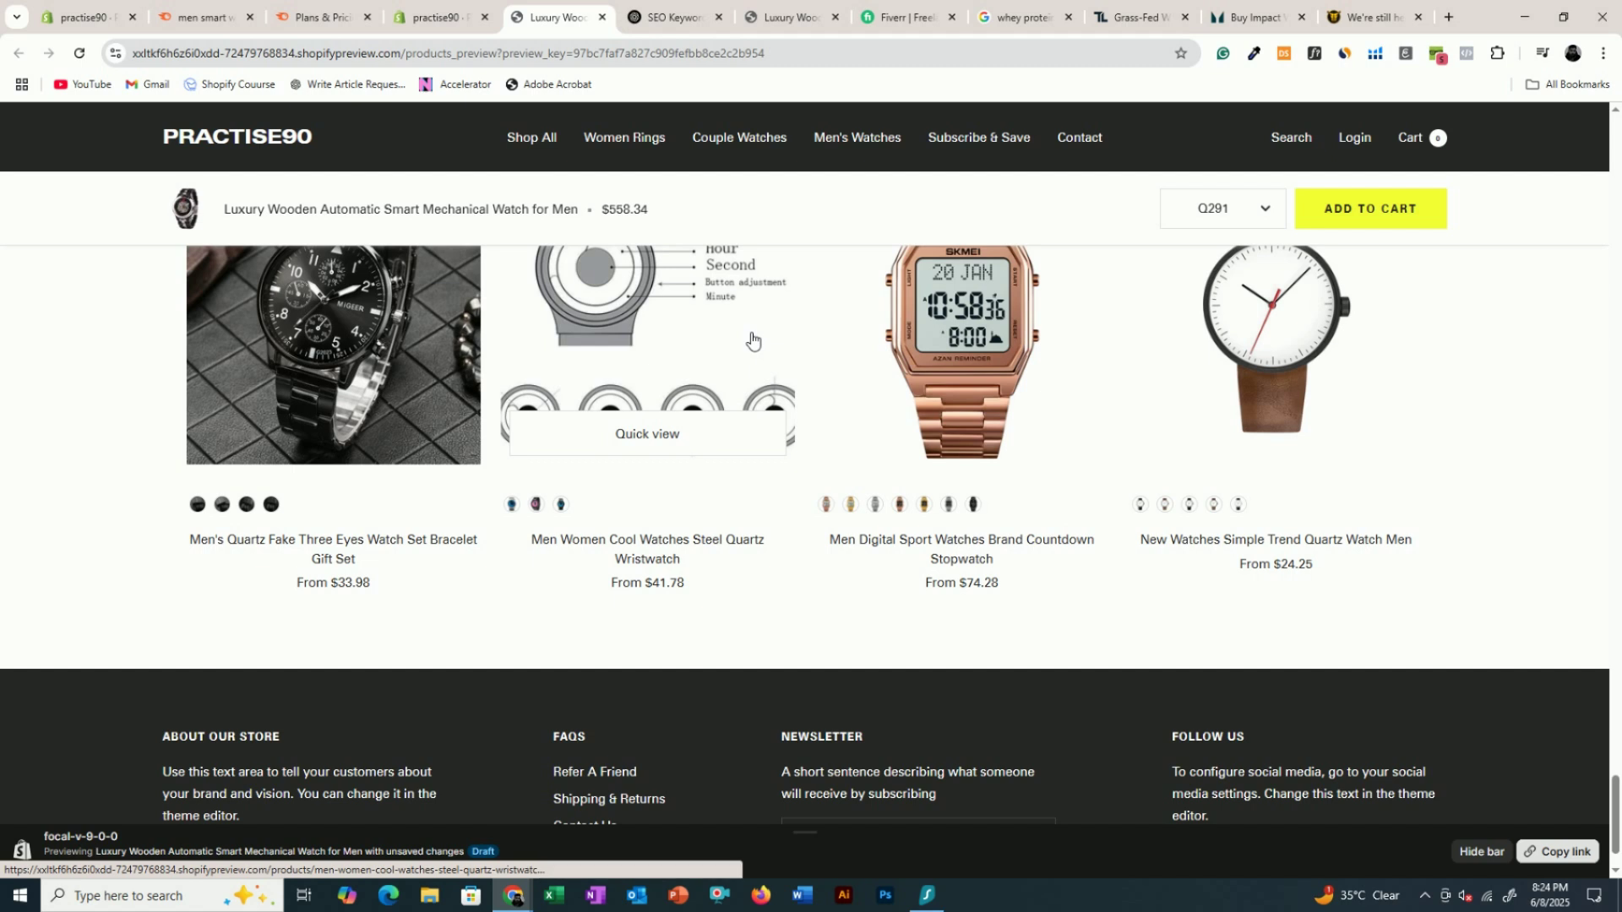
scroll(752, 341, "down", 1)
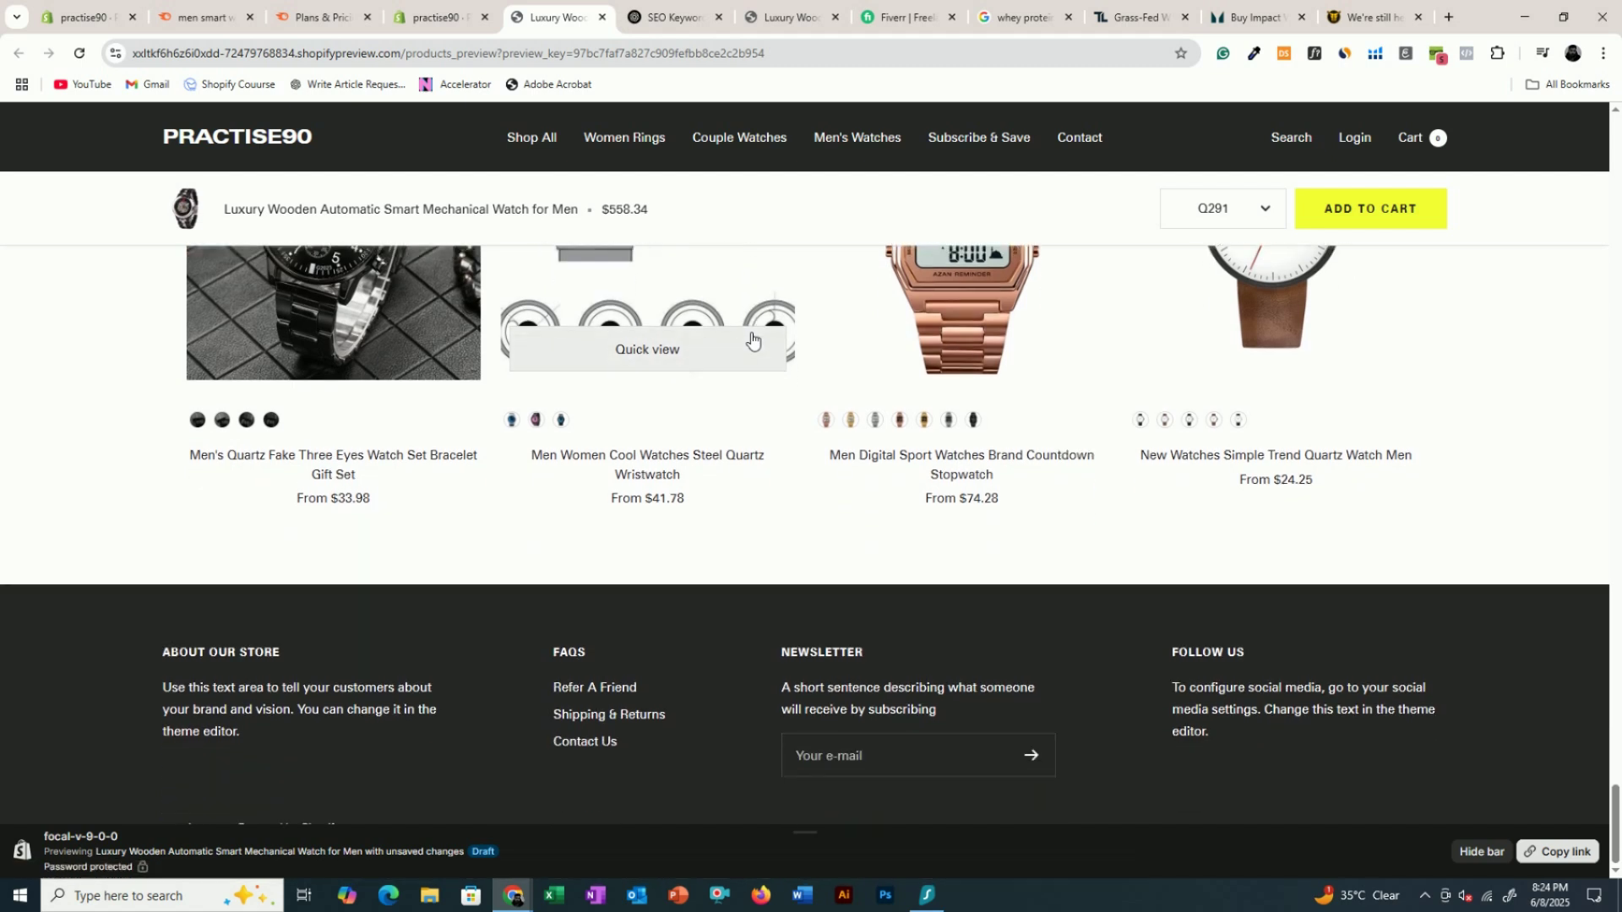
left_click(438, 15)
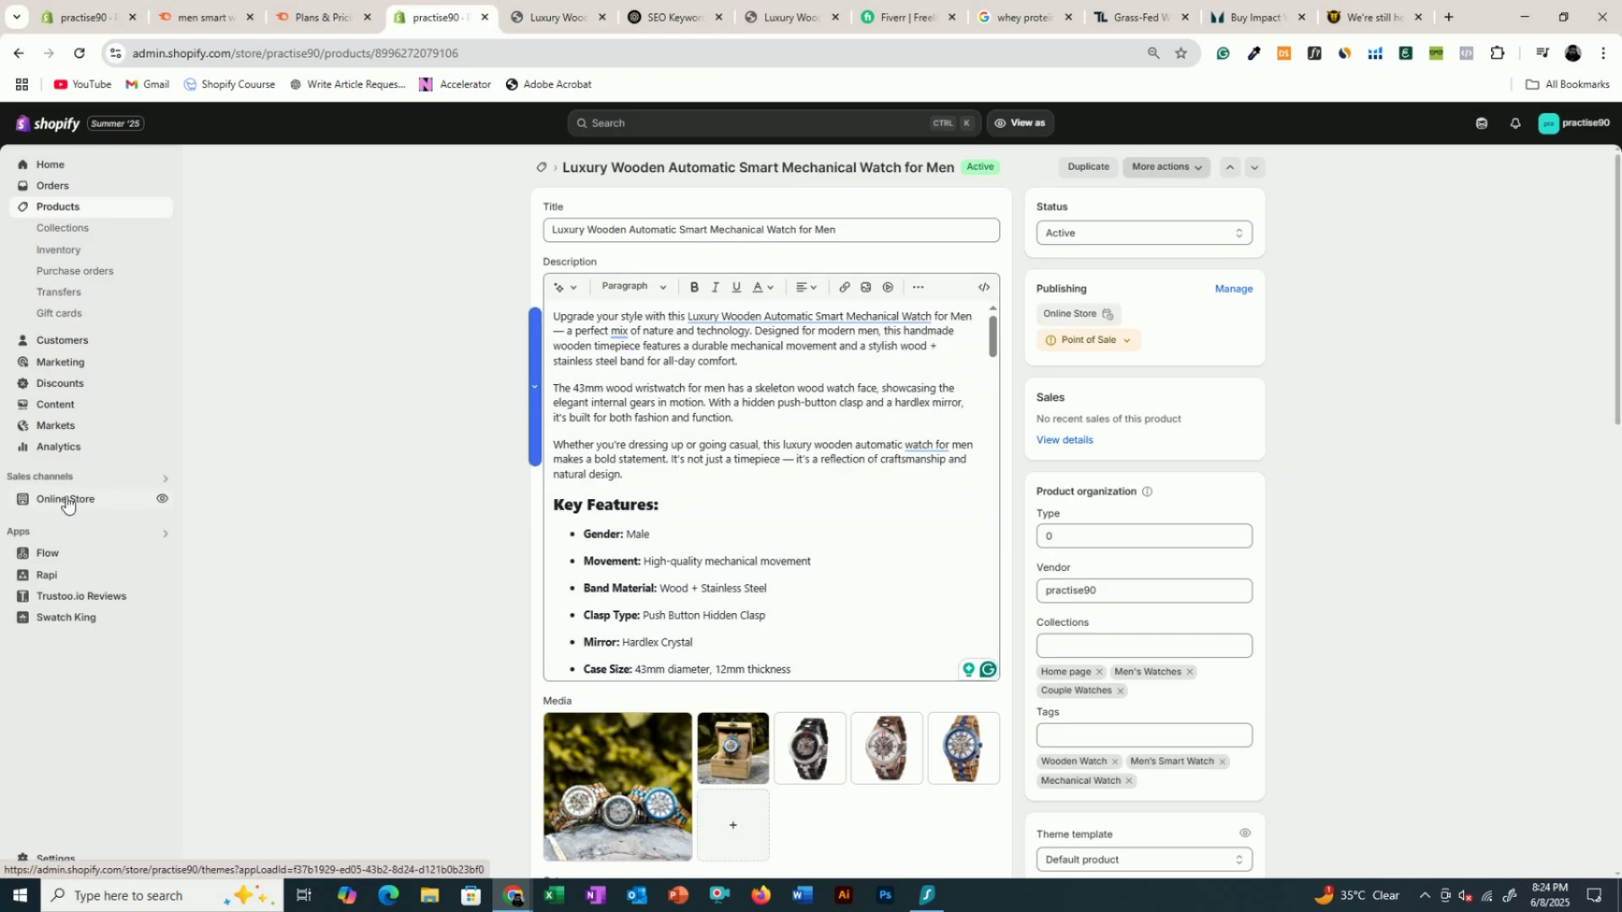
triple_click(608, 235)
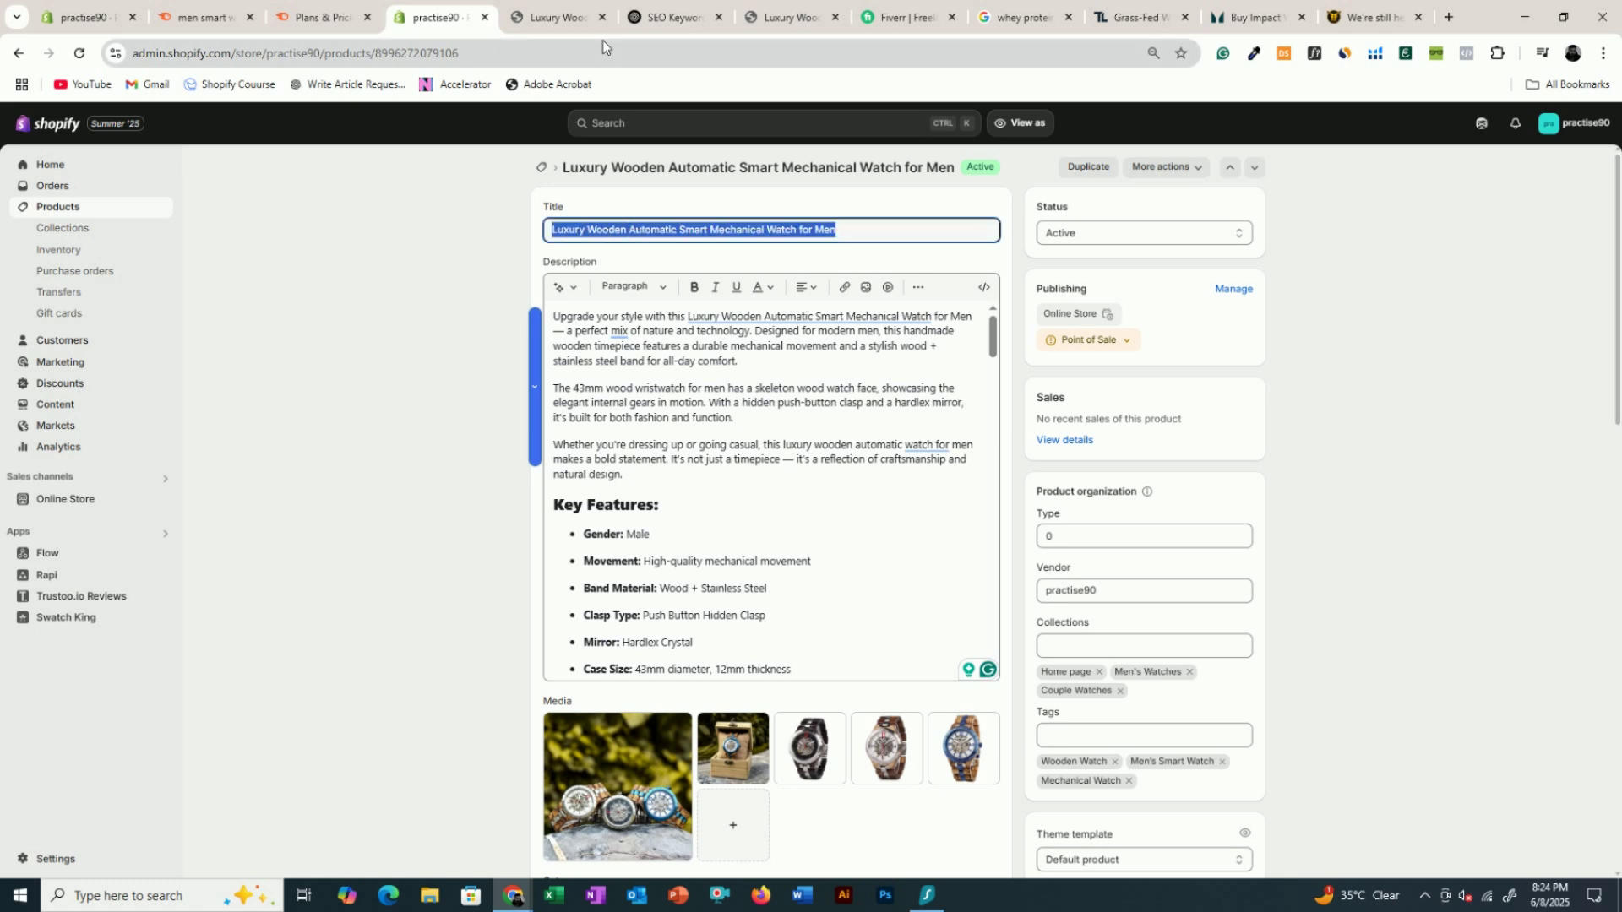
- Switch to the Jacked Nutrition whey protein isolate collection page and examine the informational text near its end
left_click(1365, 17)
scroll(304, 434, "up", 5)
scroll(82, 489, "down", 4)
left_click_drag(68, 230, 393, 532)
scroll(389, 568, "down", 12)
scroll(389, 564, "down", 4)
left_click(524, 279)
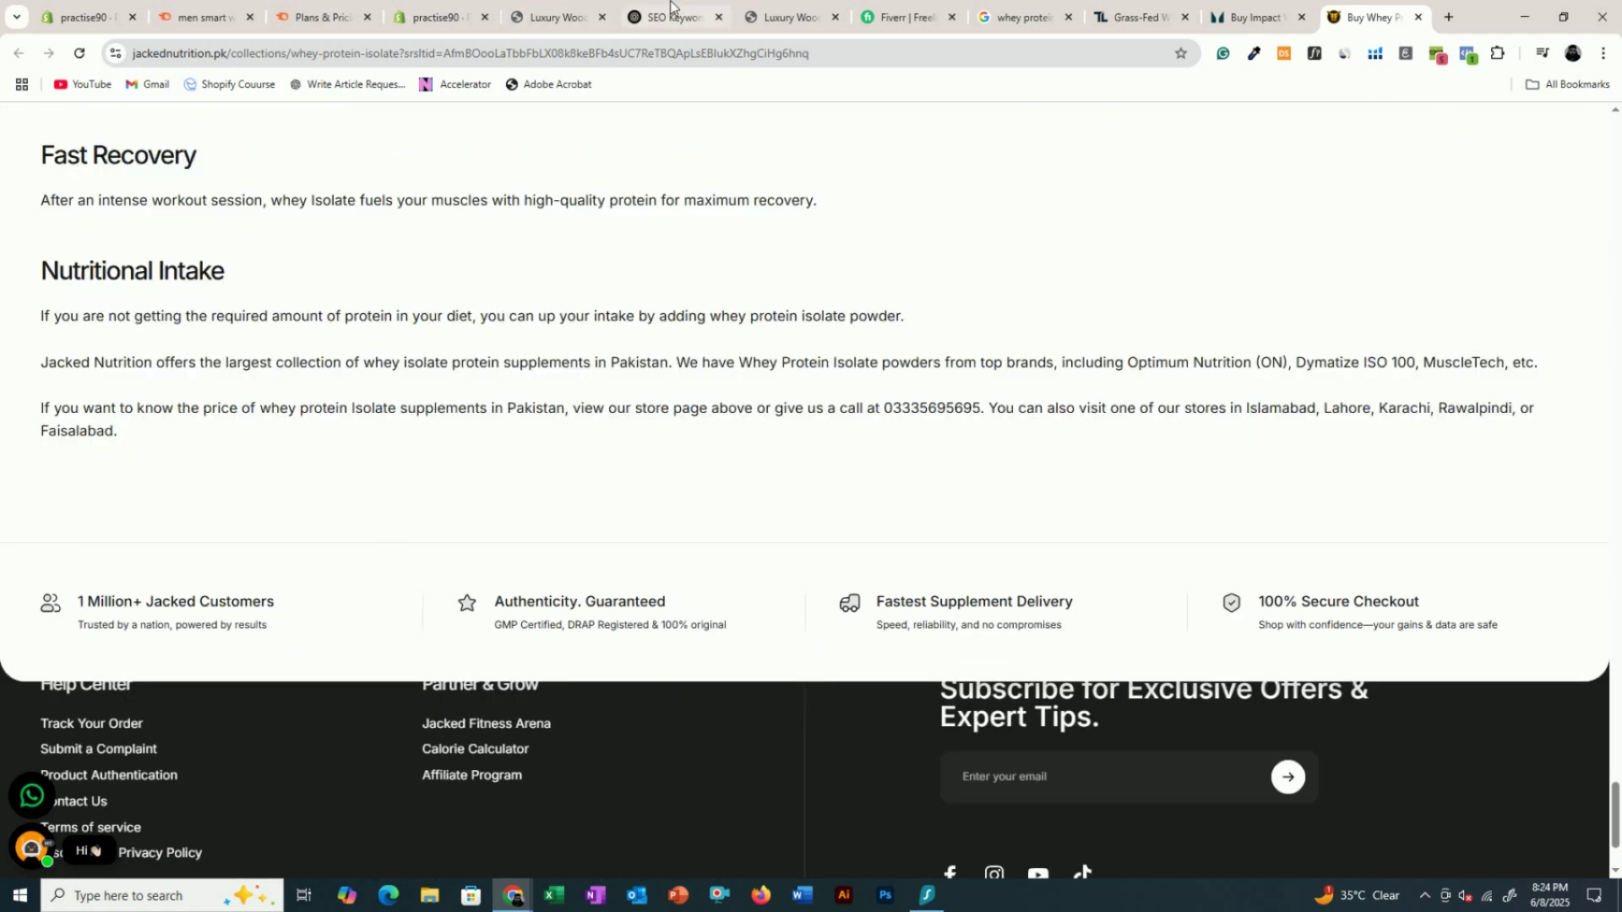
- Switch to ChatGPT and request "give the FAQS for this product page"
left_click(670, 11)
left_click(473, 767)
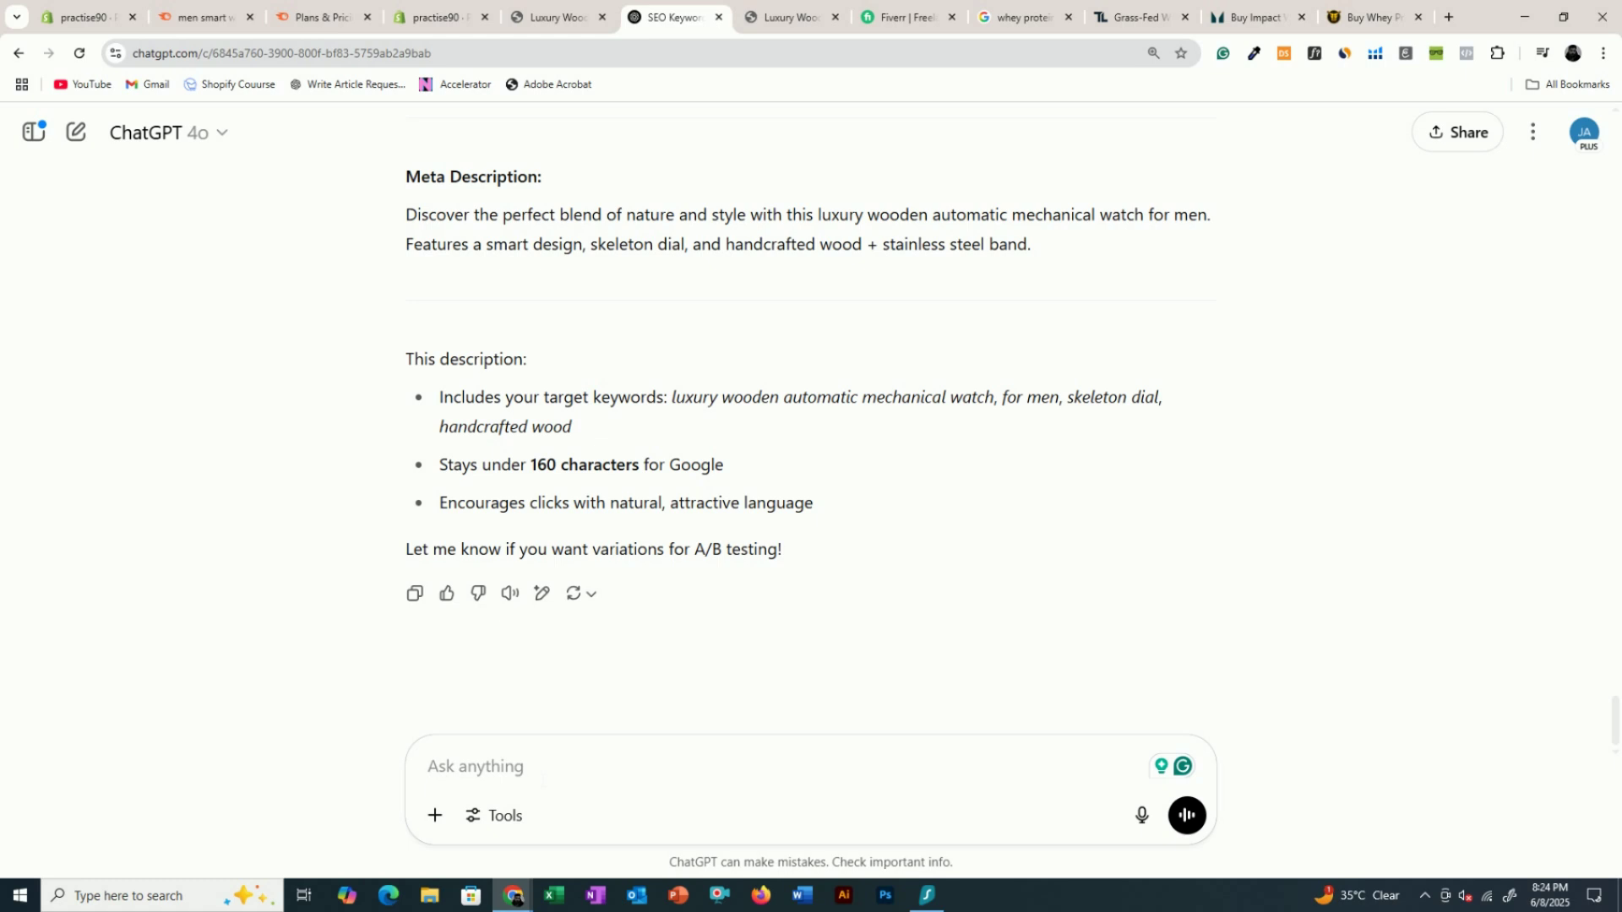
type("ple")
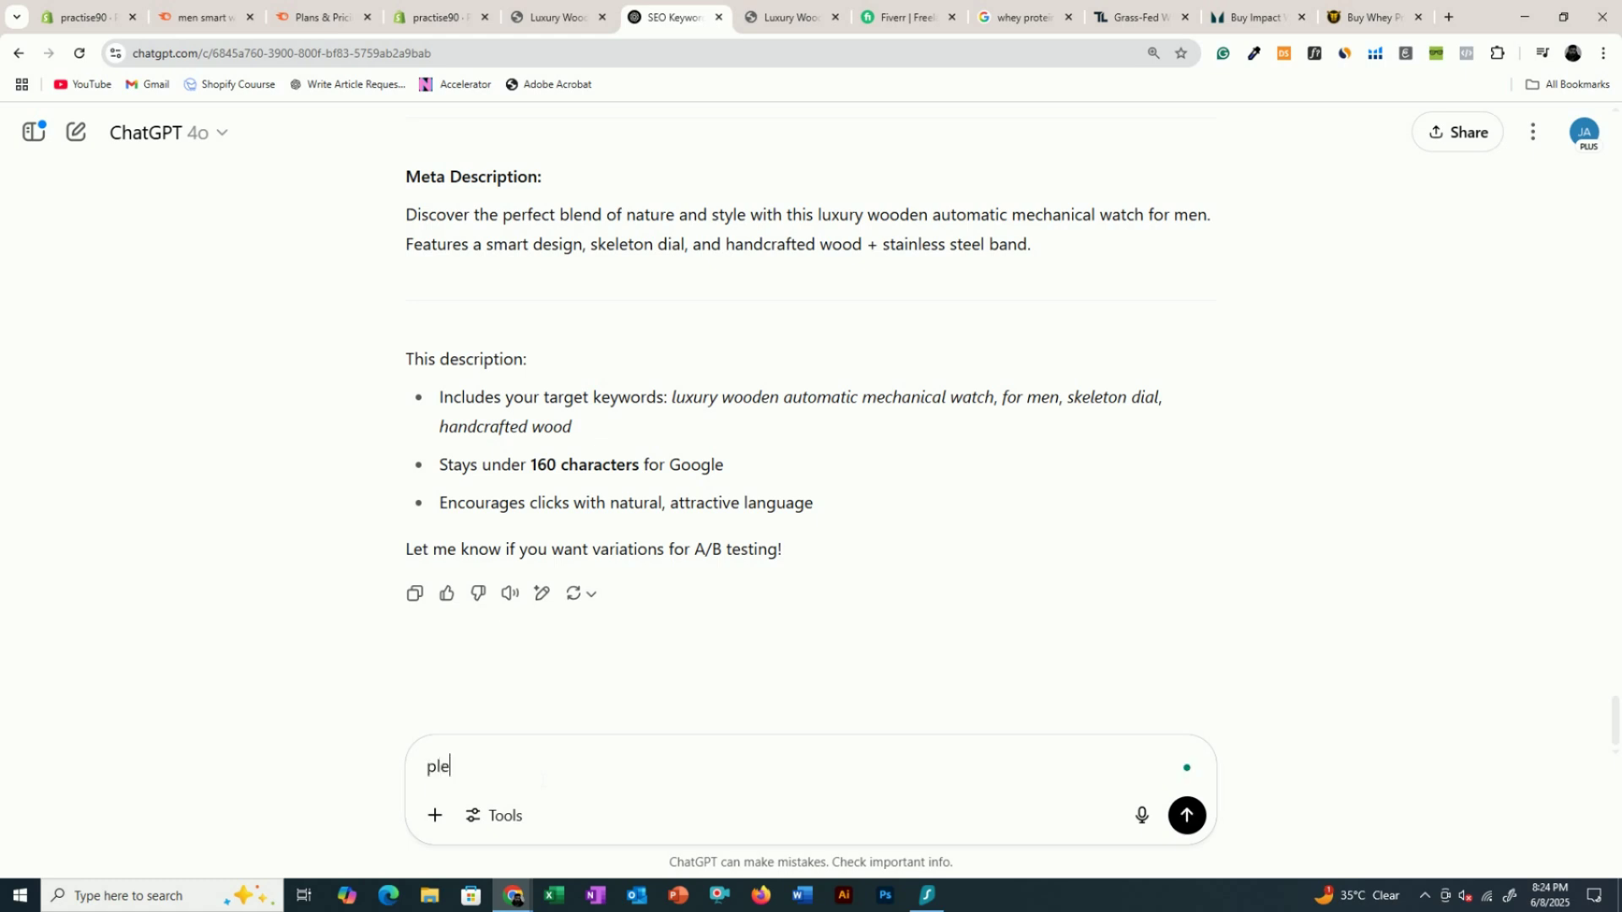
key("BackSpace")
key("BackSpace")
key("BackSpace")
key("BackSpace")
key("BackSpace")
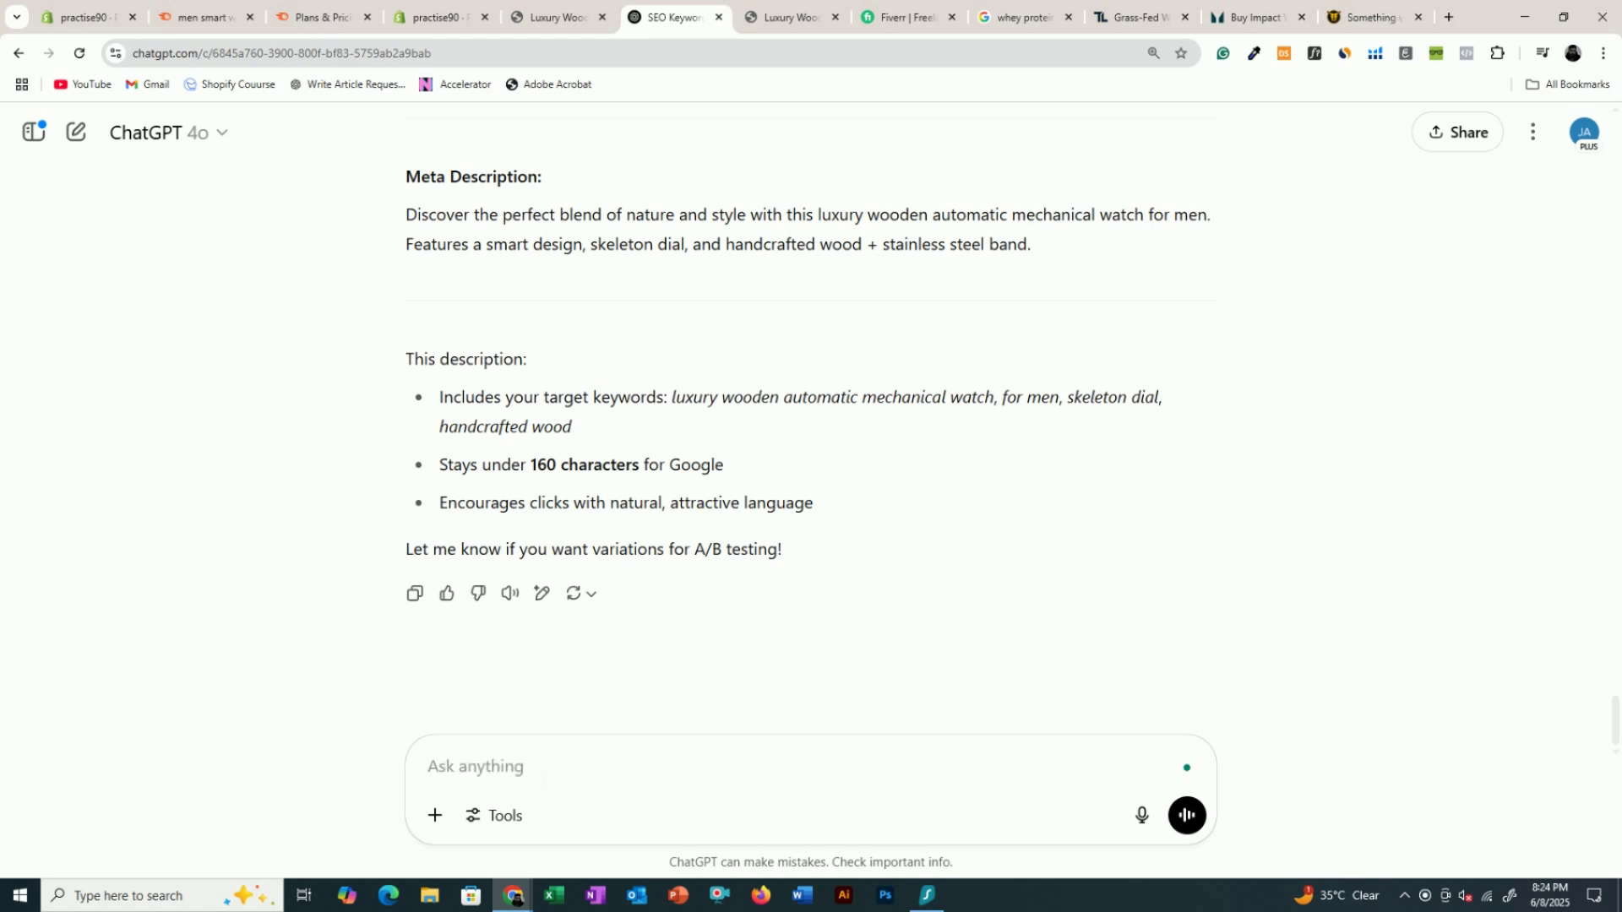
type("give the FAQS")
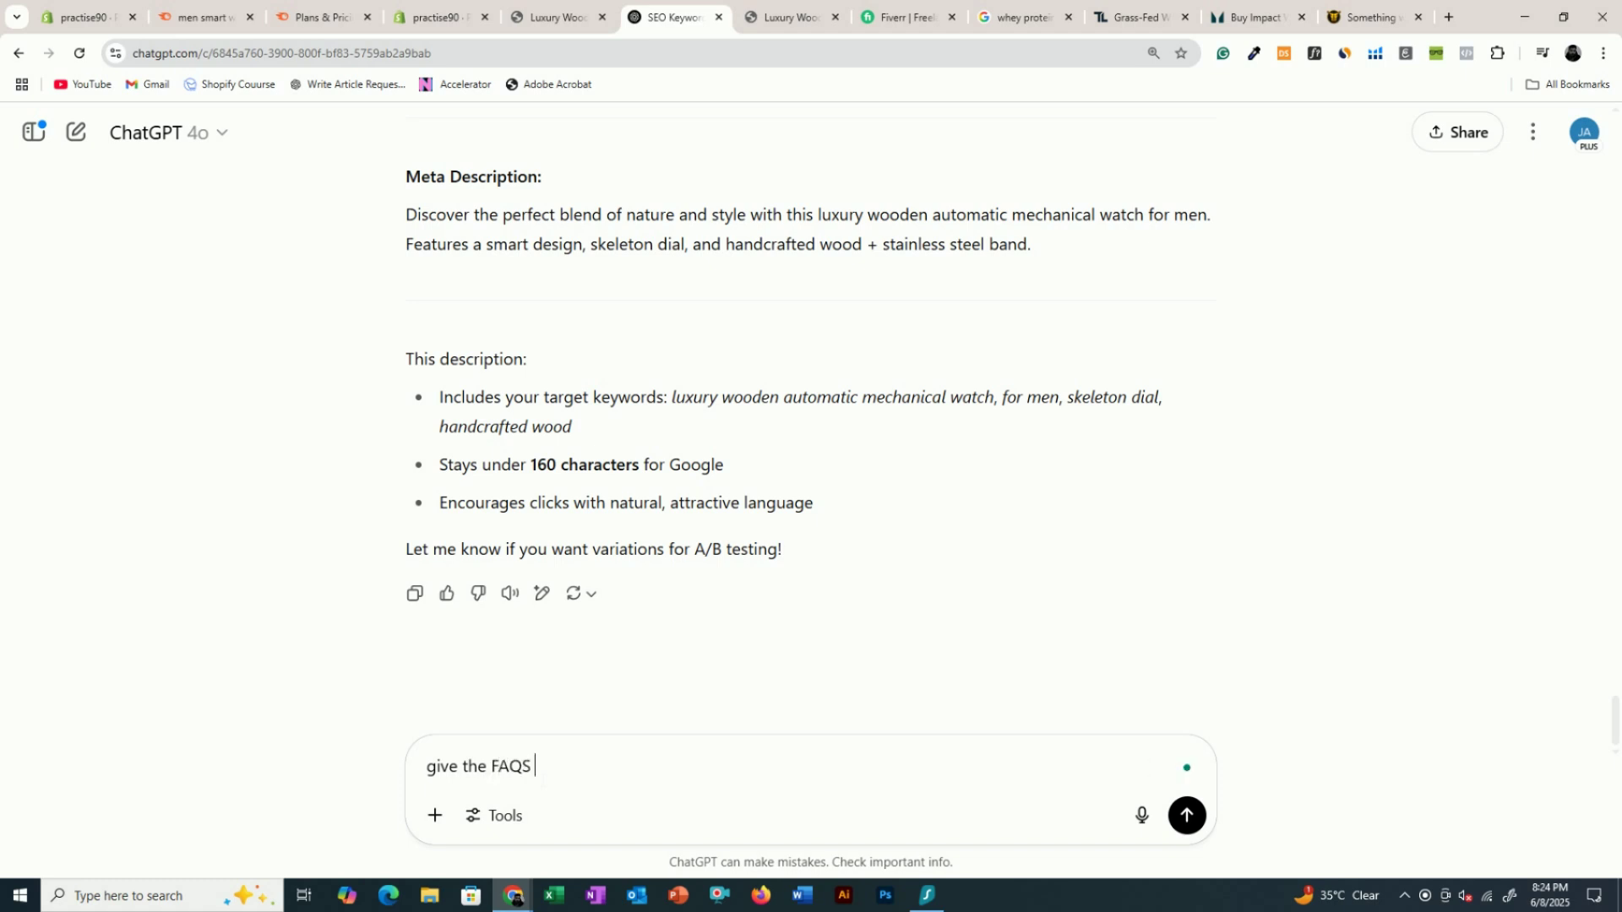
type(" for this prodiuc")
type("page")
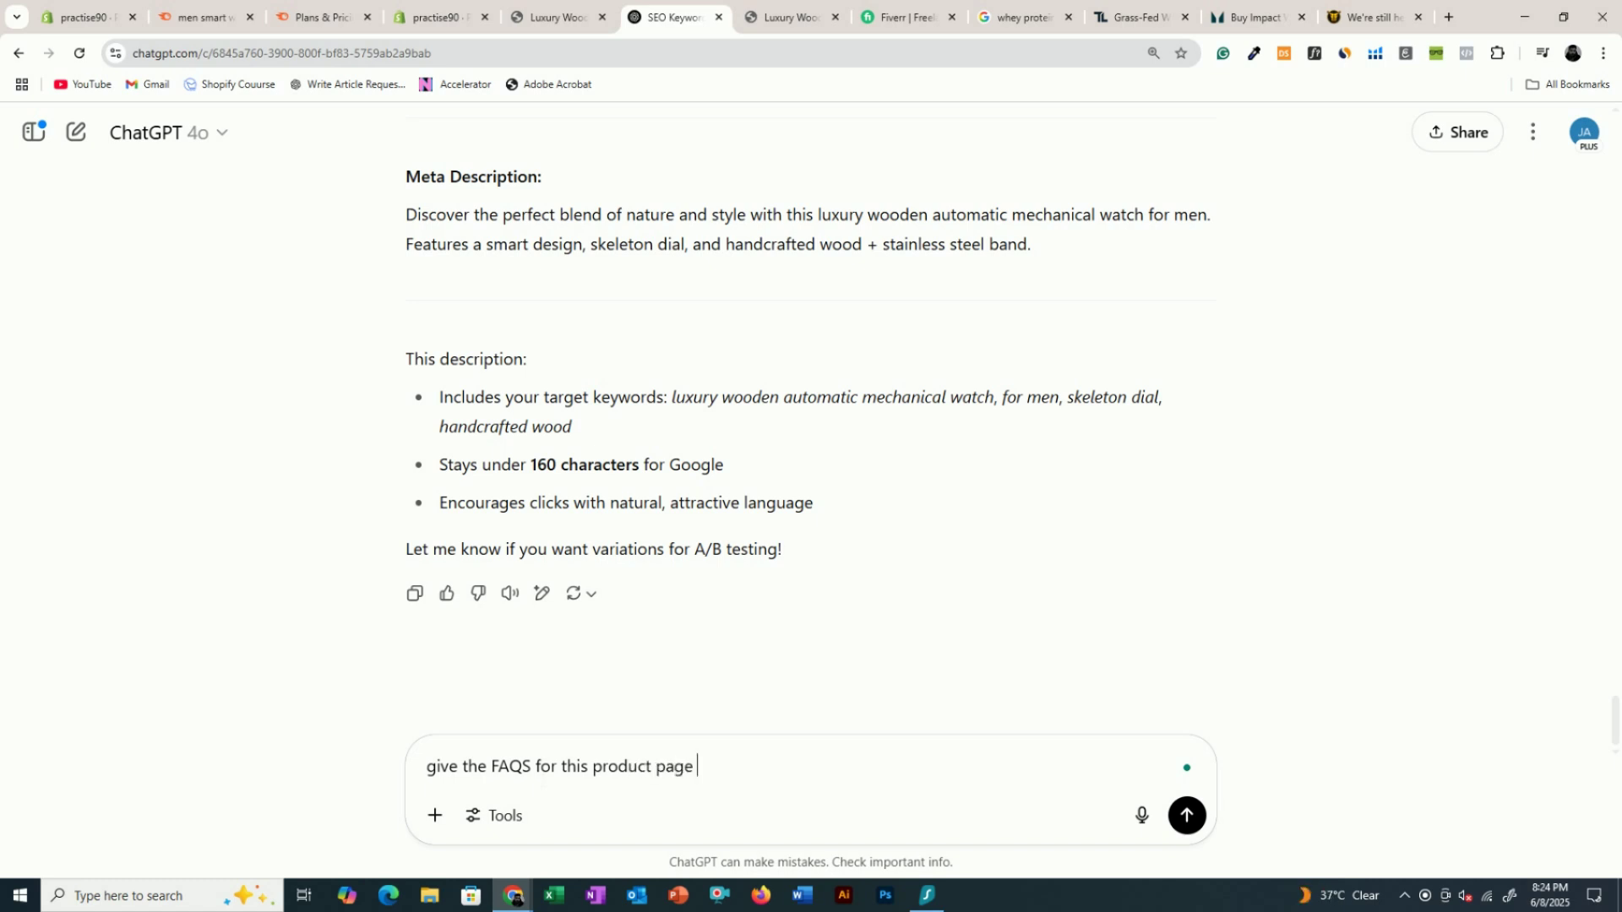
key("Return")
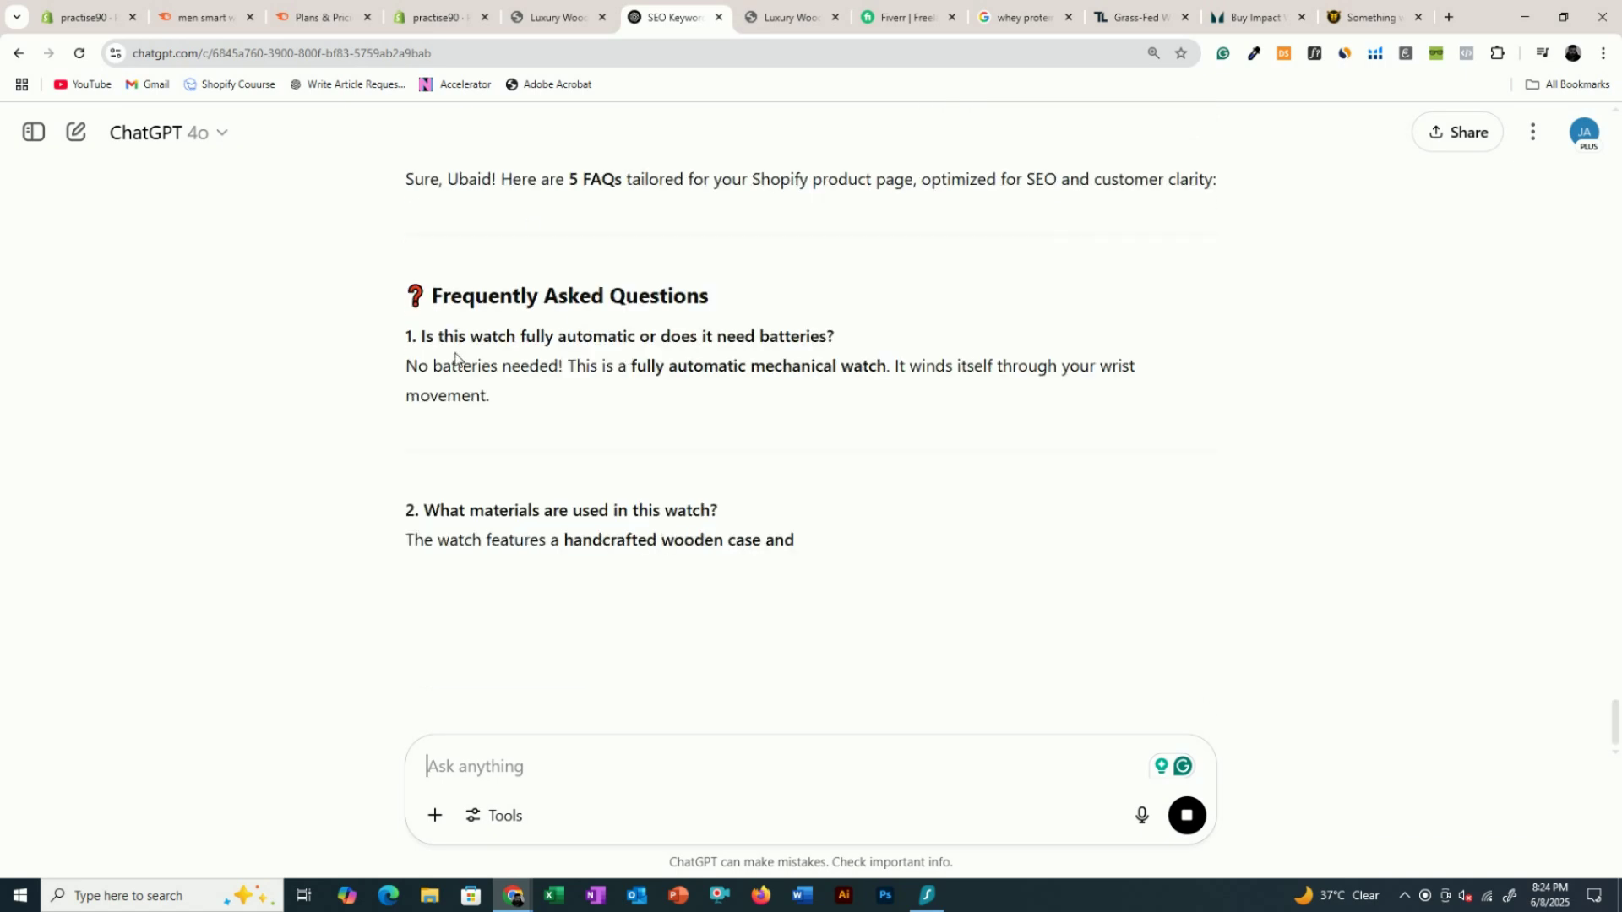
- Look through the store preview, the Shopify product description and the Jacked Nutrition page for where FAQ content would fit
left_click(563, 15)
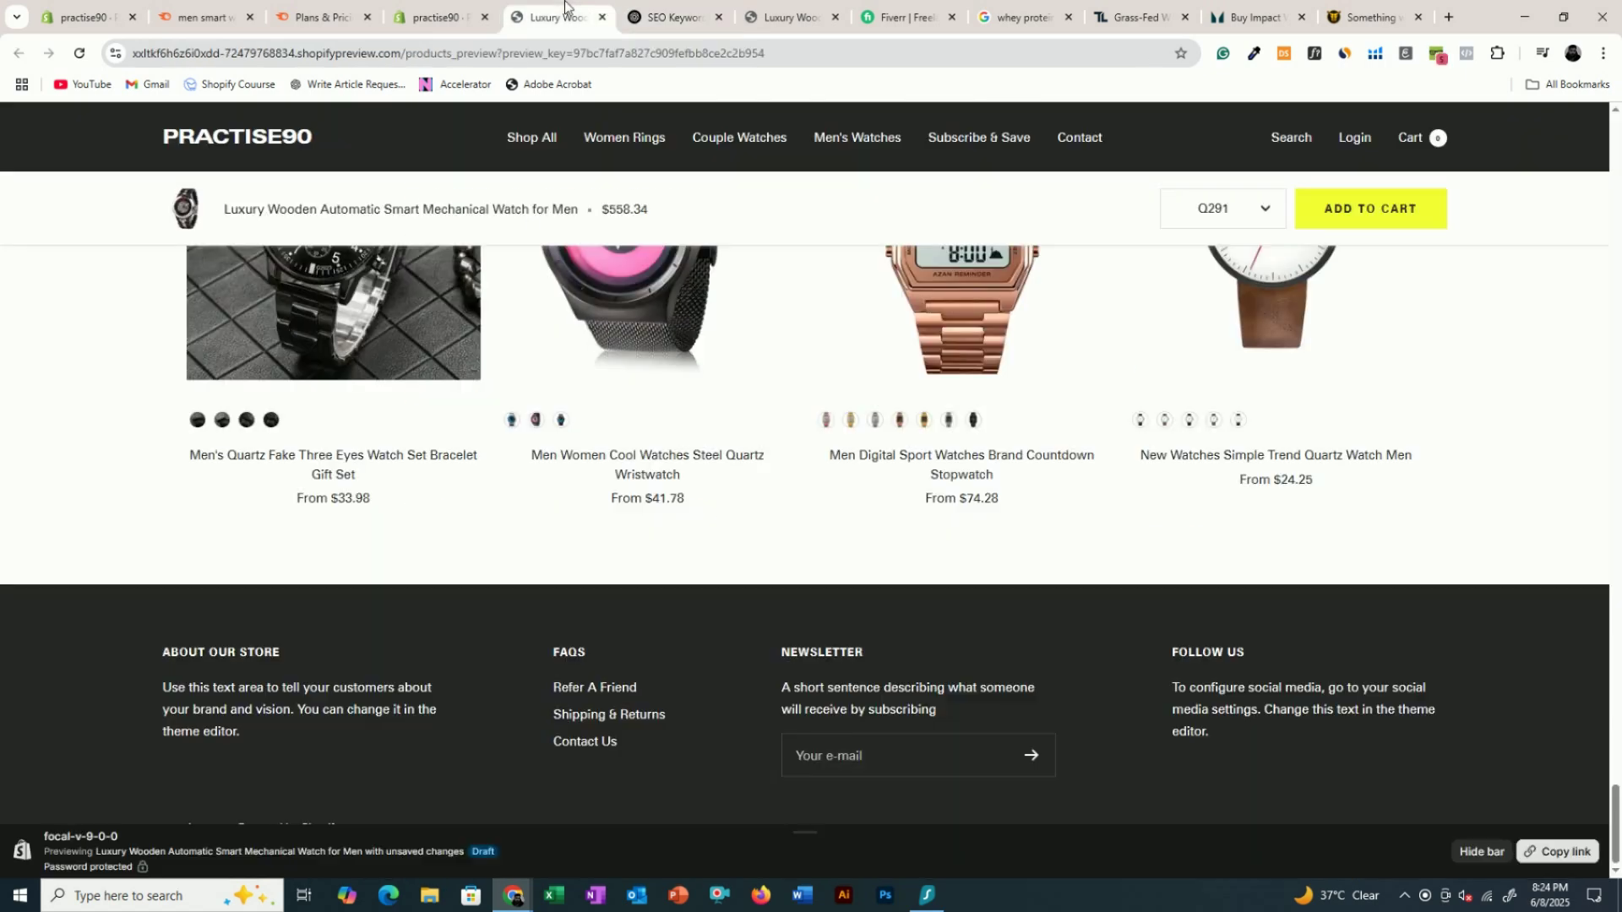
left_click(464, 7)
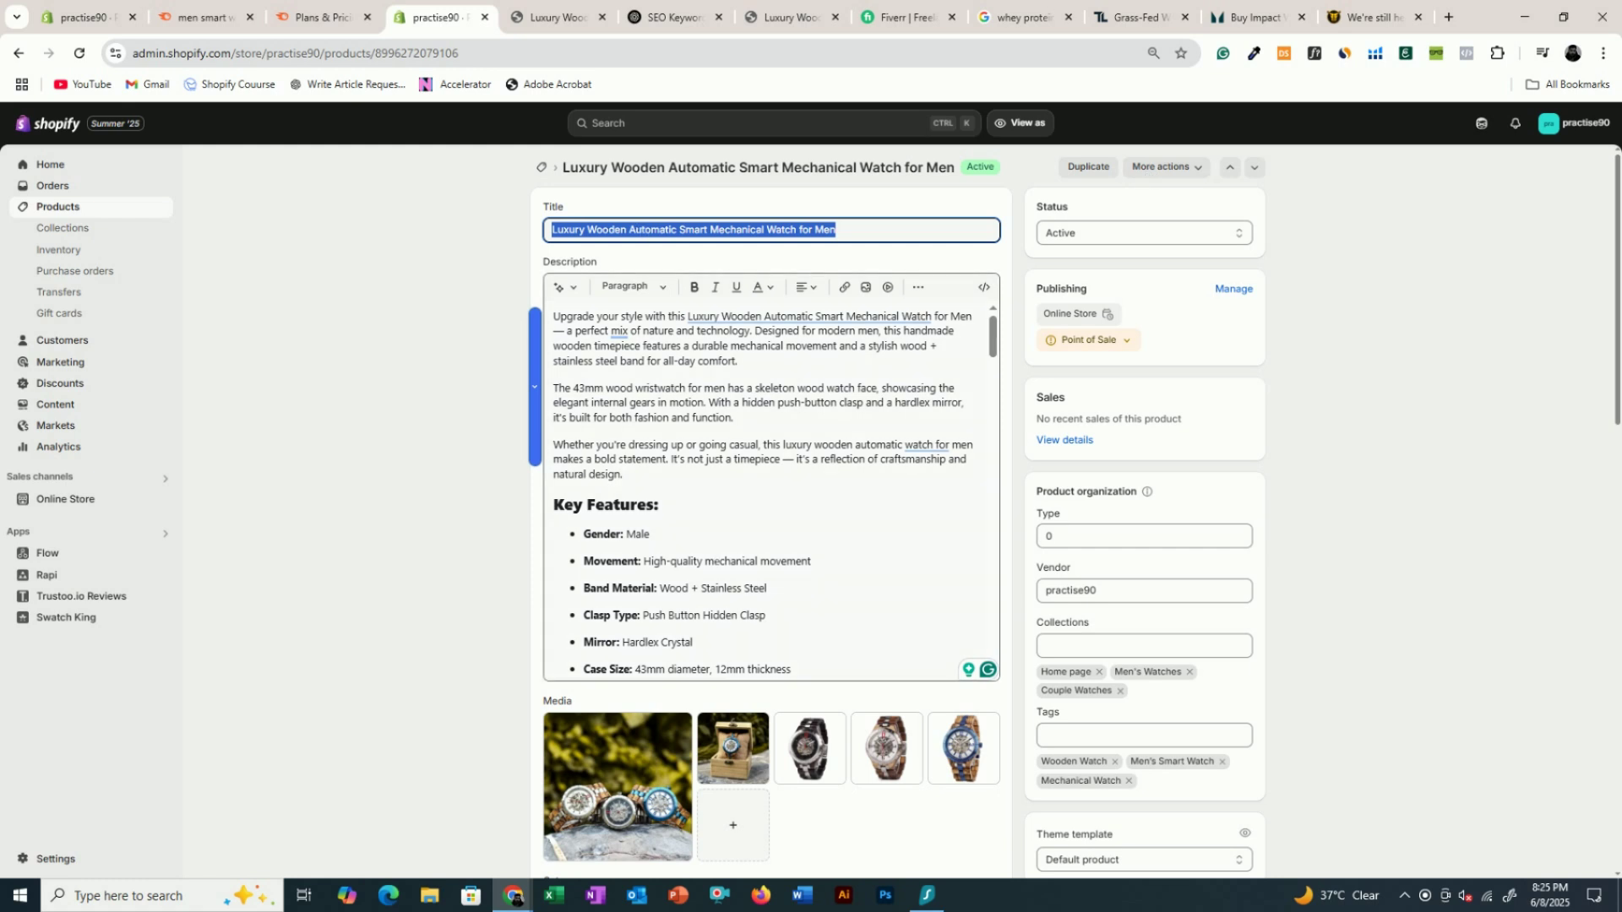
scroll(769, 490, "down", 10)
scroll(769, 490, "down", 10)
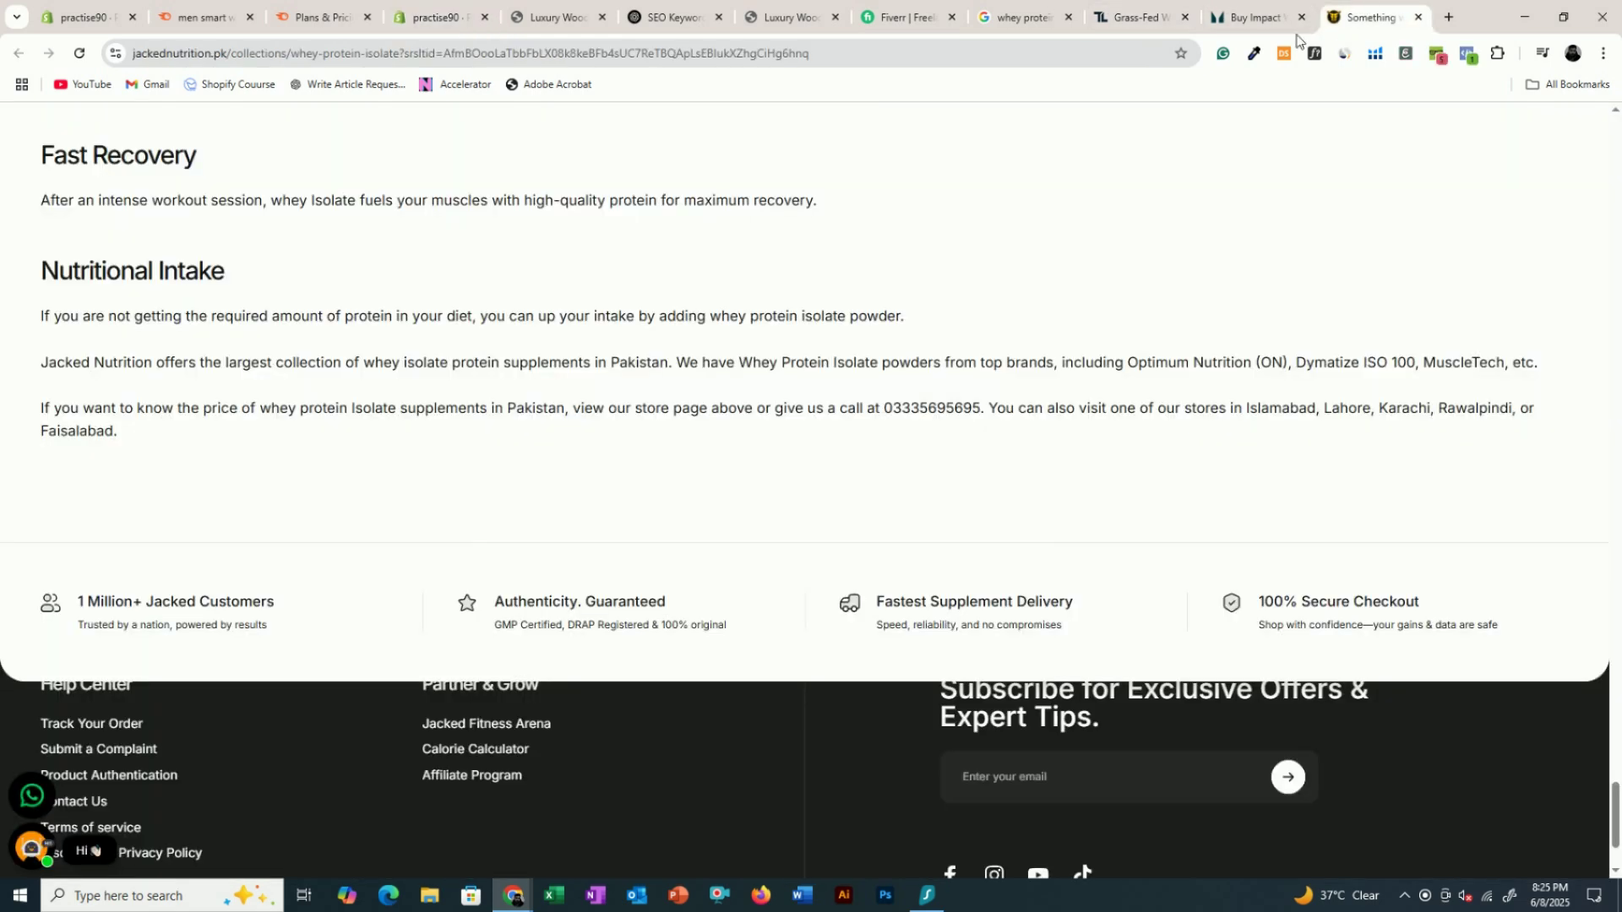
left_click(1373, 17)
left_click(653, 7)
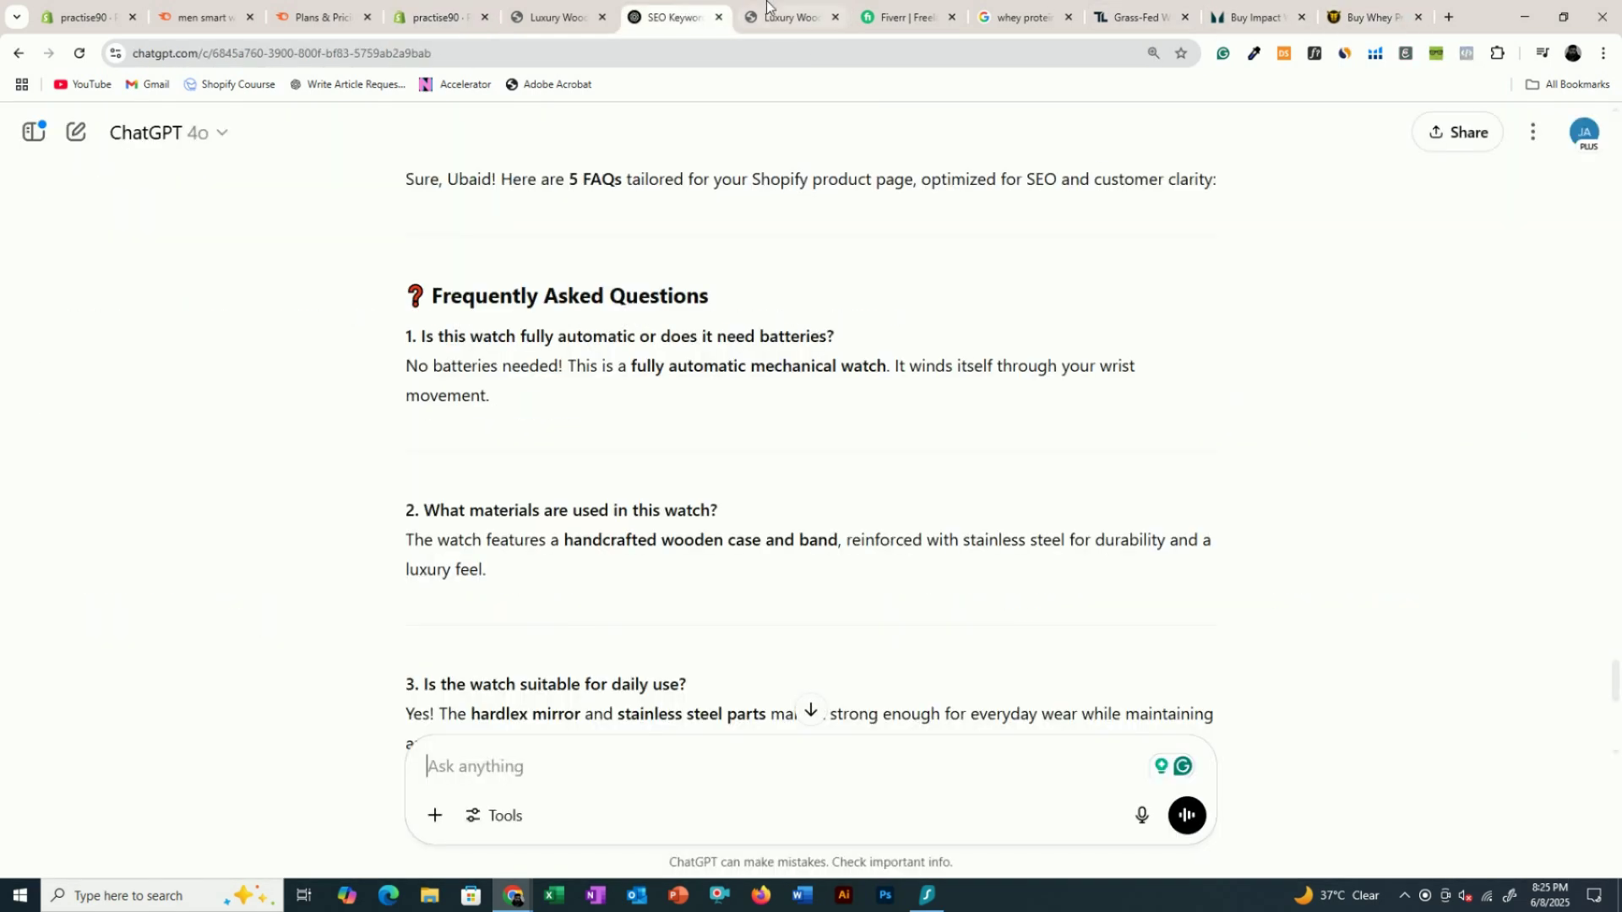
- Review the watch preview from its specifications to the related products, and compare it with the text on the Jacked Nutrition page
left_click(771, 10)
scroll(803, 432, "down", 15)
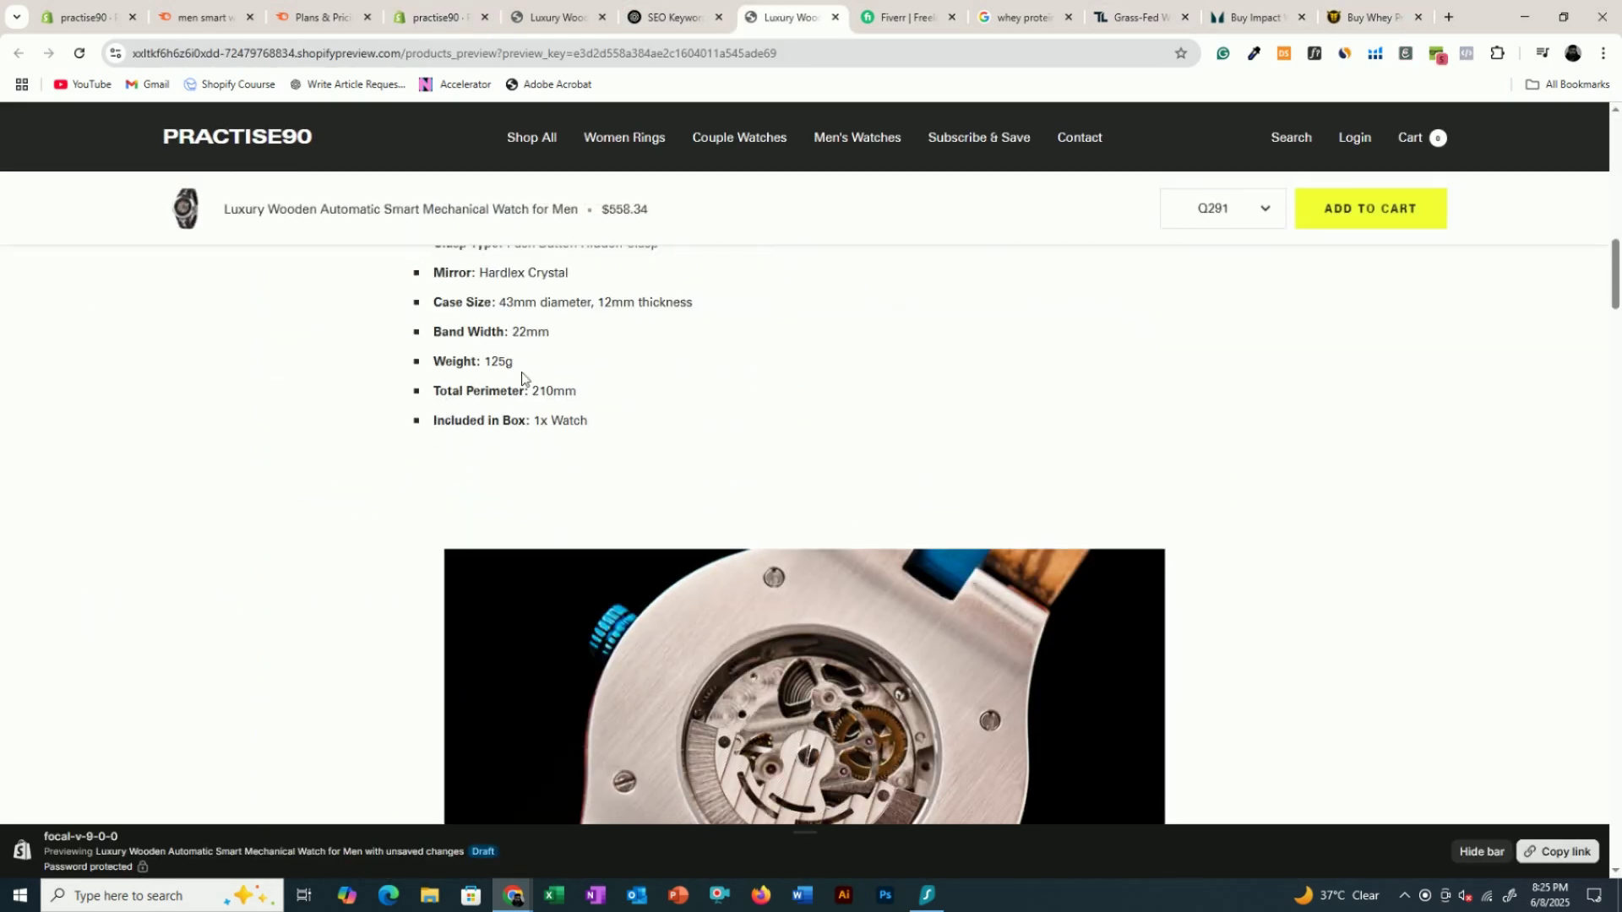
scroll(521, 378, "down", 12)
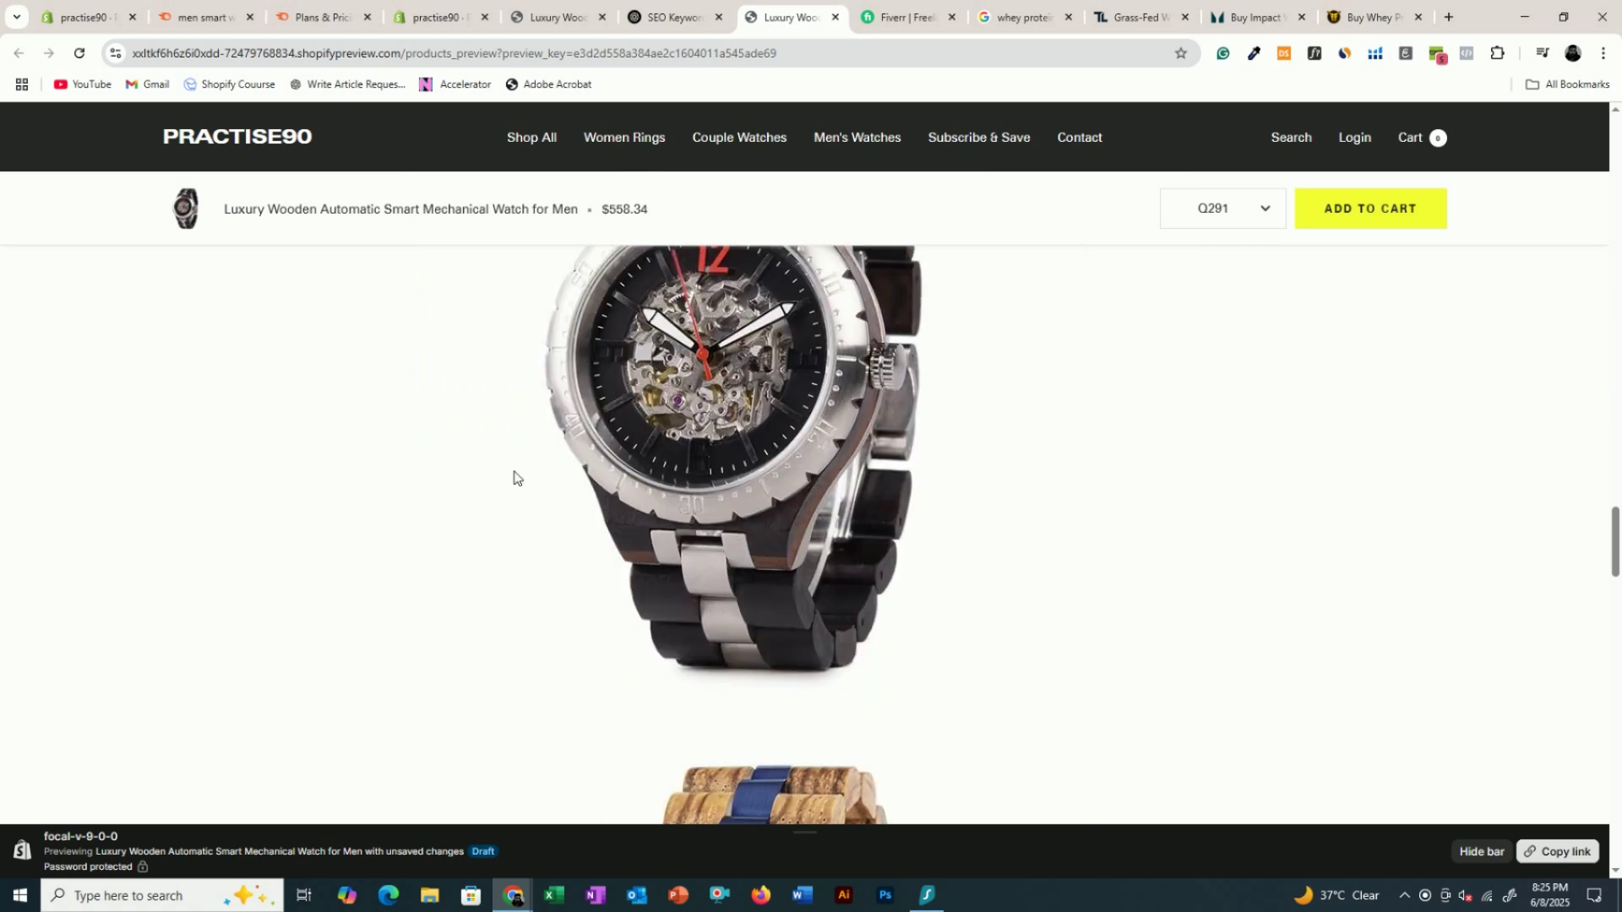
scroll(466, 584, "down", 10)
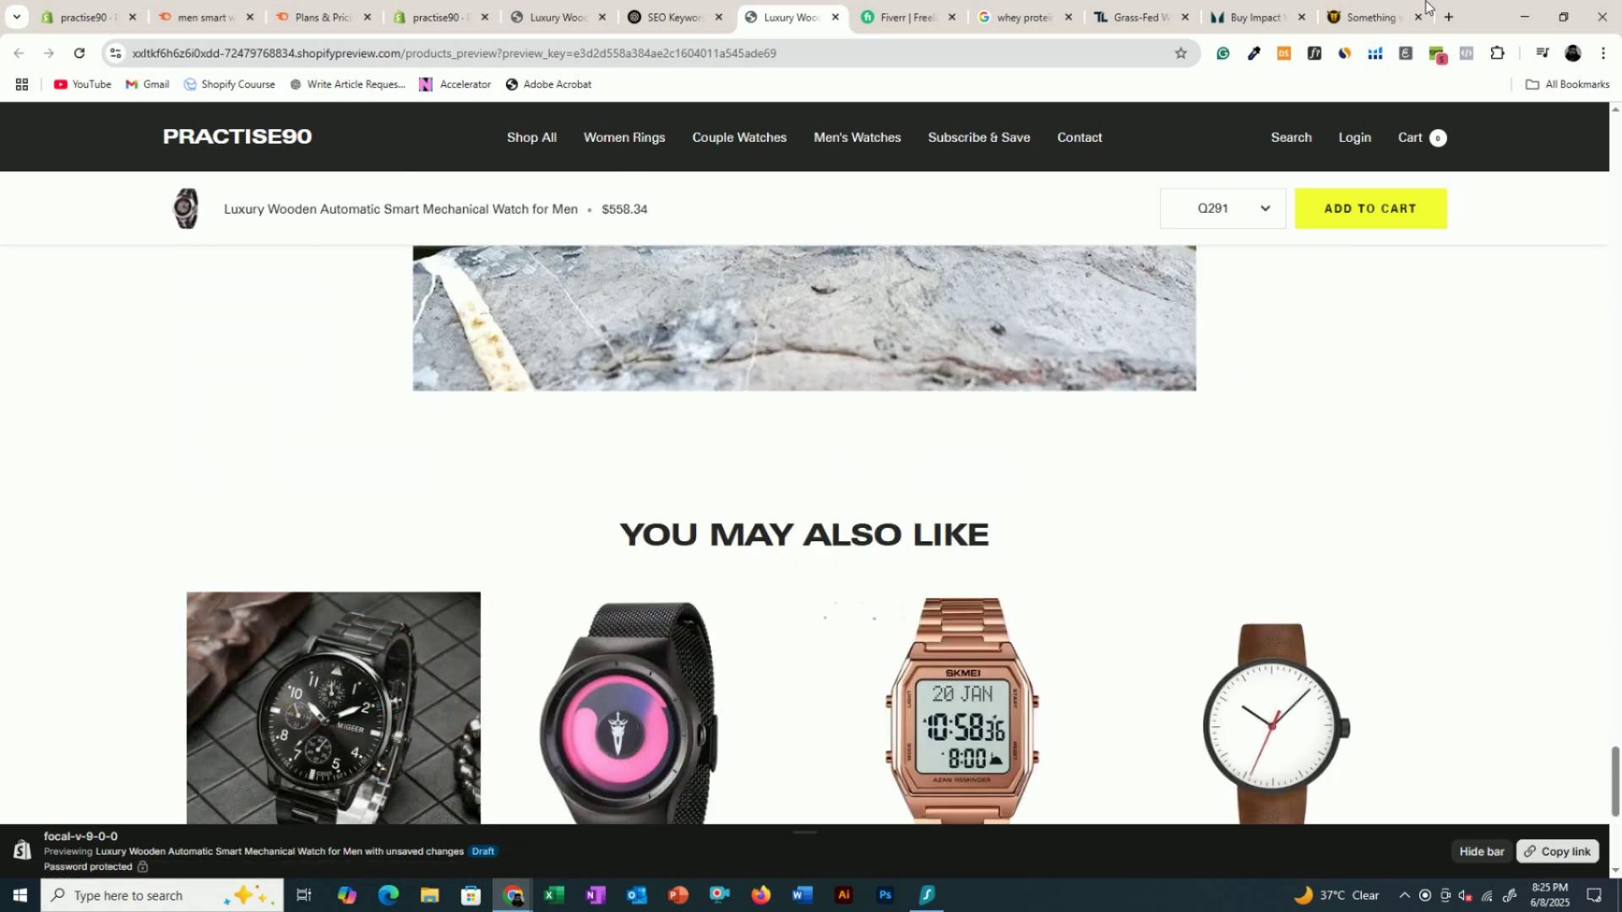
left_click(1368, 17)
scroll(73, 367, "up", 12)
left_click_drag(66, 382, 236, 646)
- Return to the Shopify admin and open the online store's themes page
left_click(465, 13)
scroll(642, 440, "up", 6)
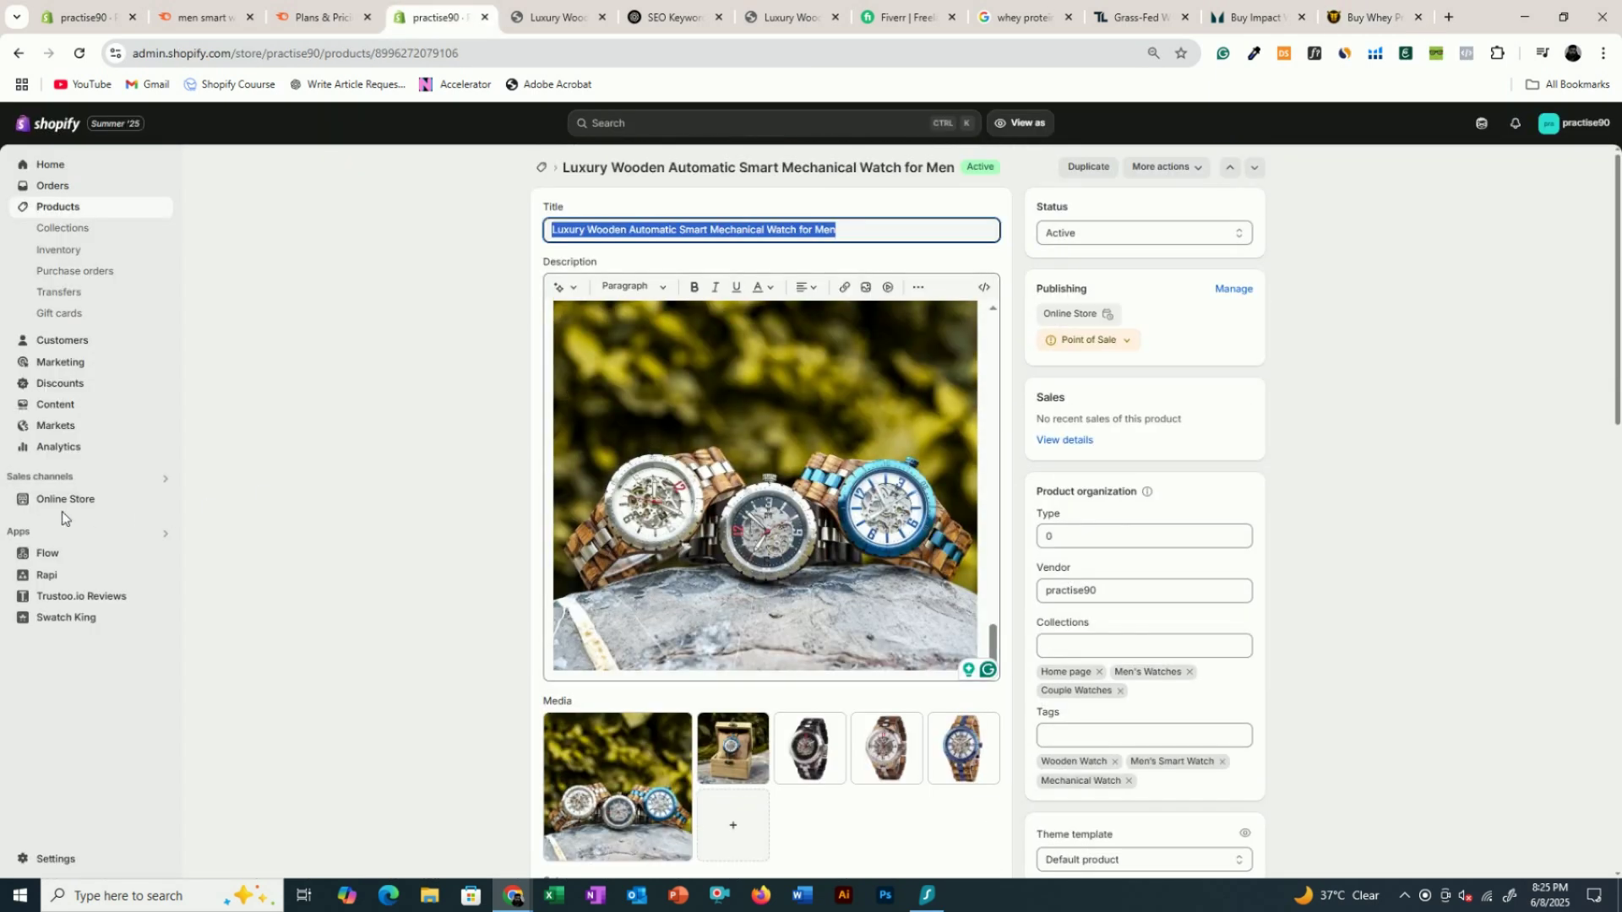
left_click(65, 500)
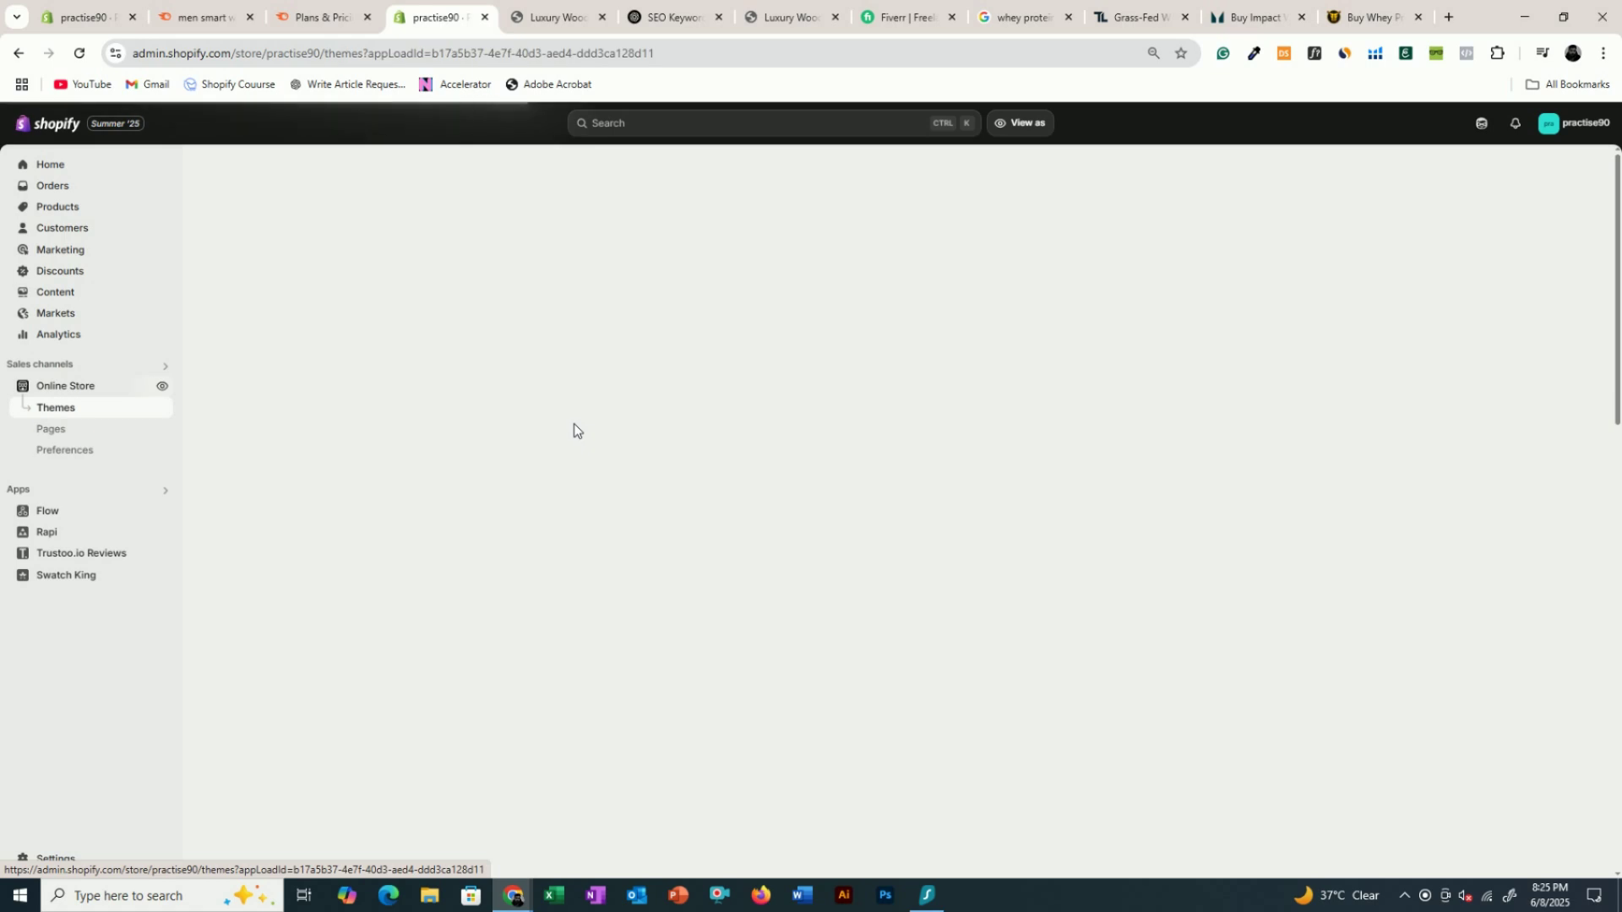
- Switch to ChatGPT and read its FAQs on batteries, materials, daily use, wrist sizes and water resistance
left_click(544, 8)
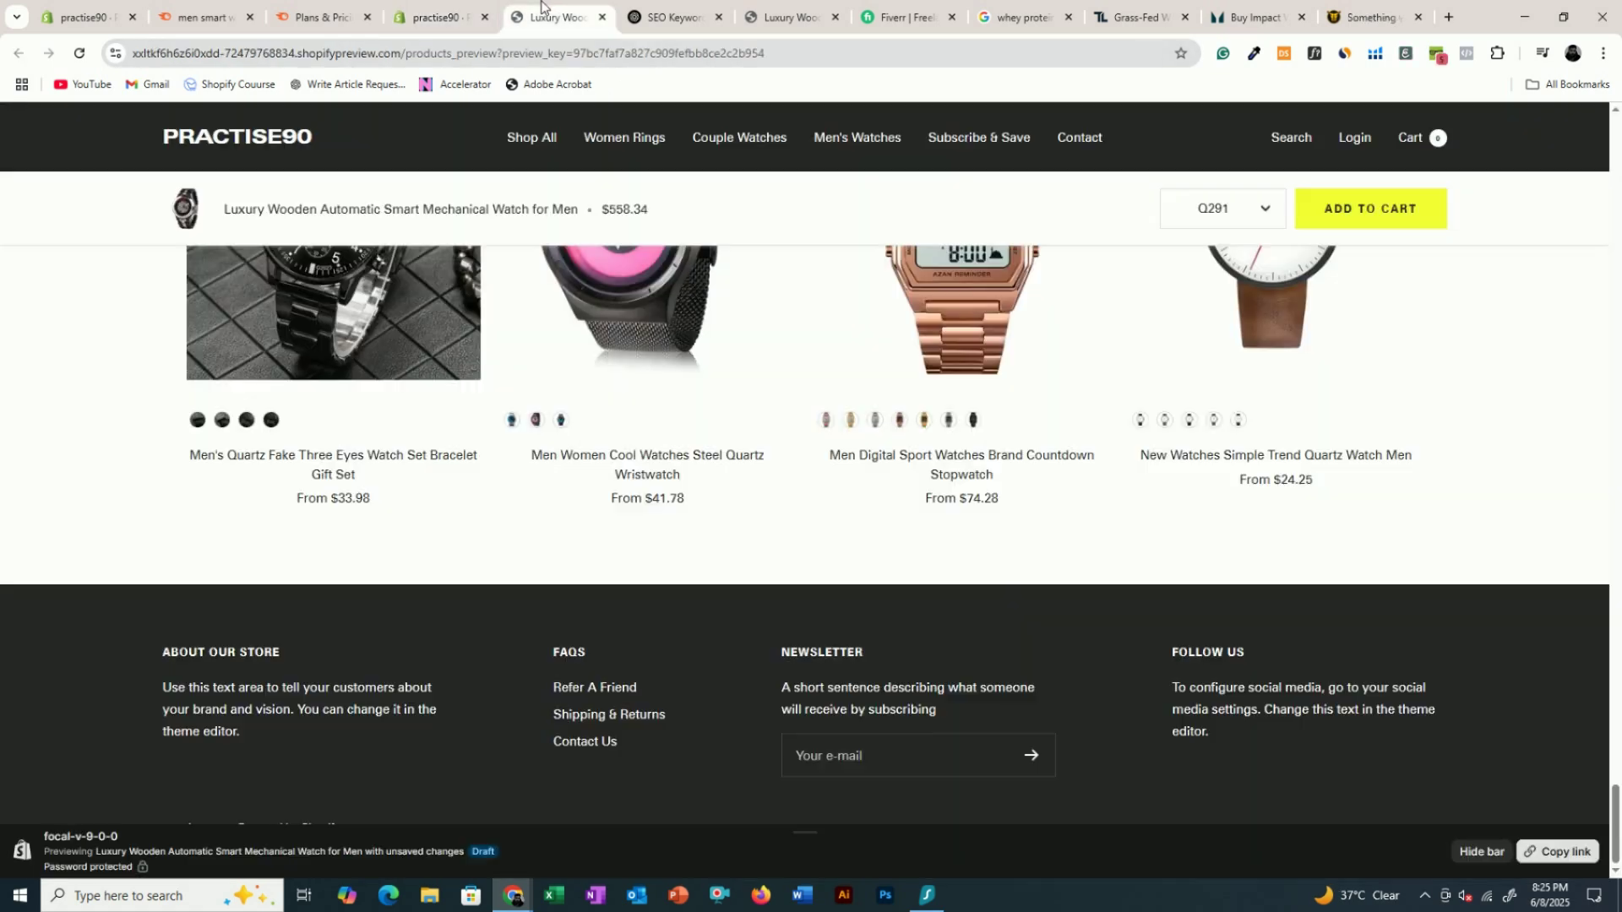
left_click(631, 7)
left_click_drag(424, 420, 834, 420)
left_click_drag(429, 451, 886, 451)
scroll(583, 518, "down", 3)
left_click_drag(424, 341, 719, 341)
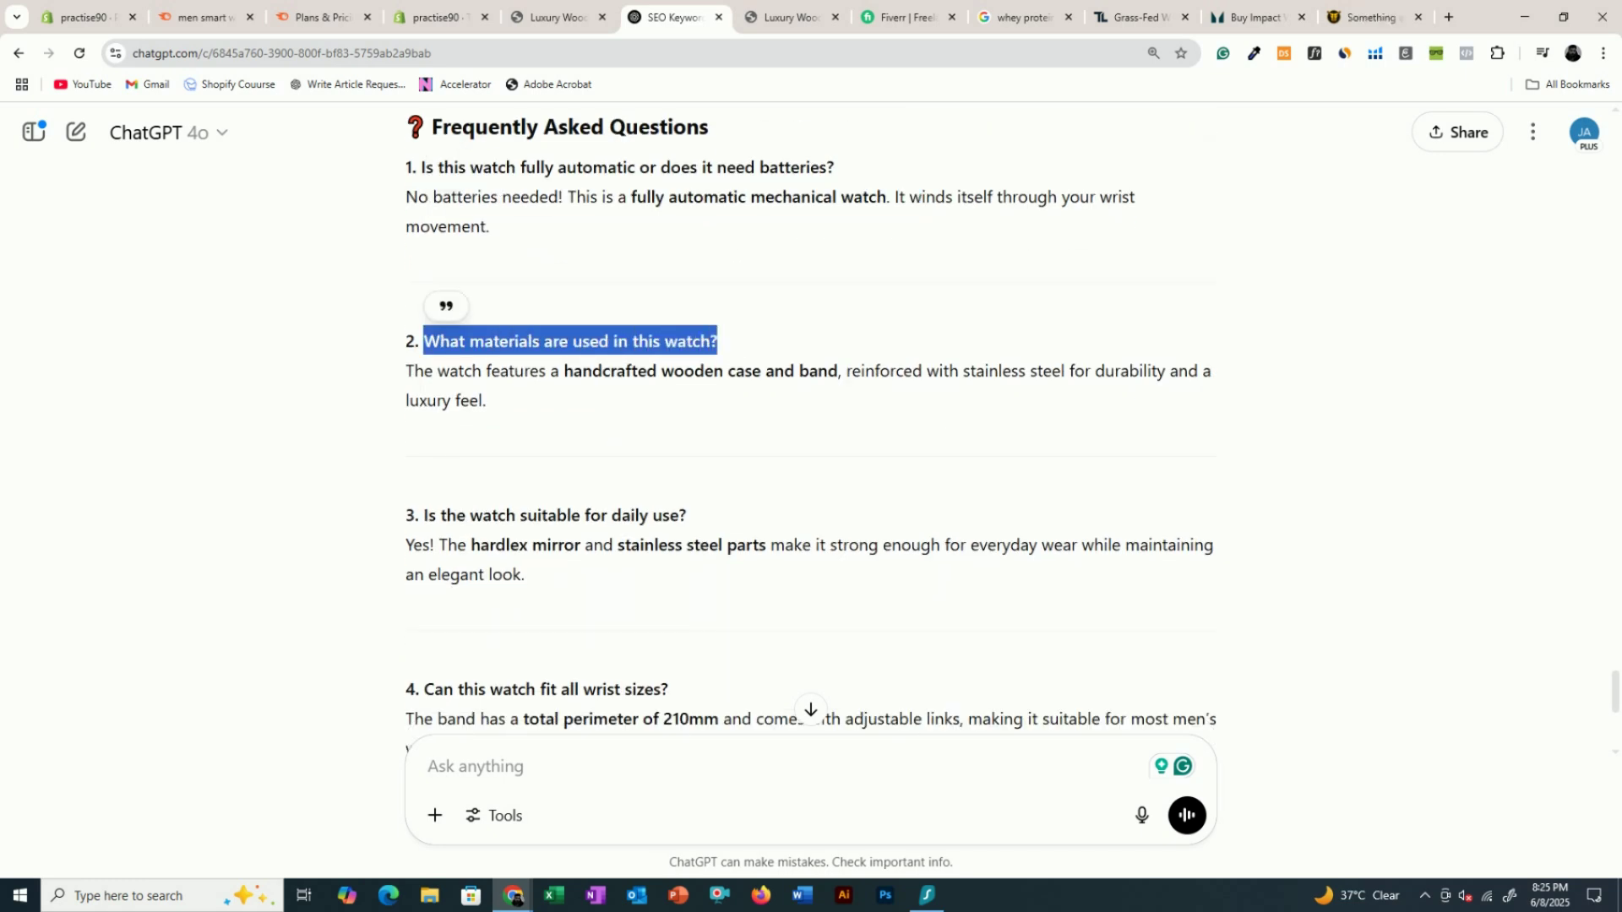
left_click_drag(406, 370, 589, 395)
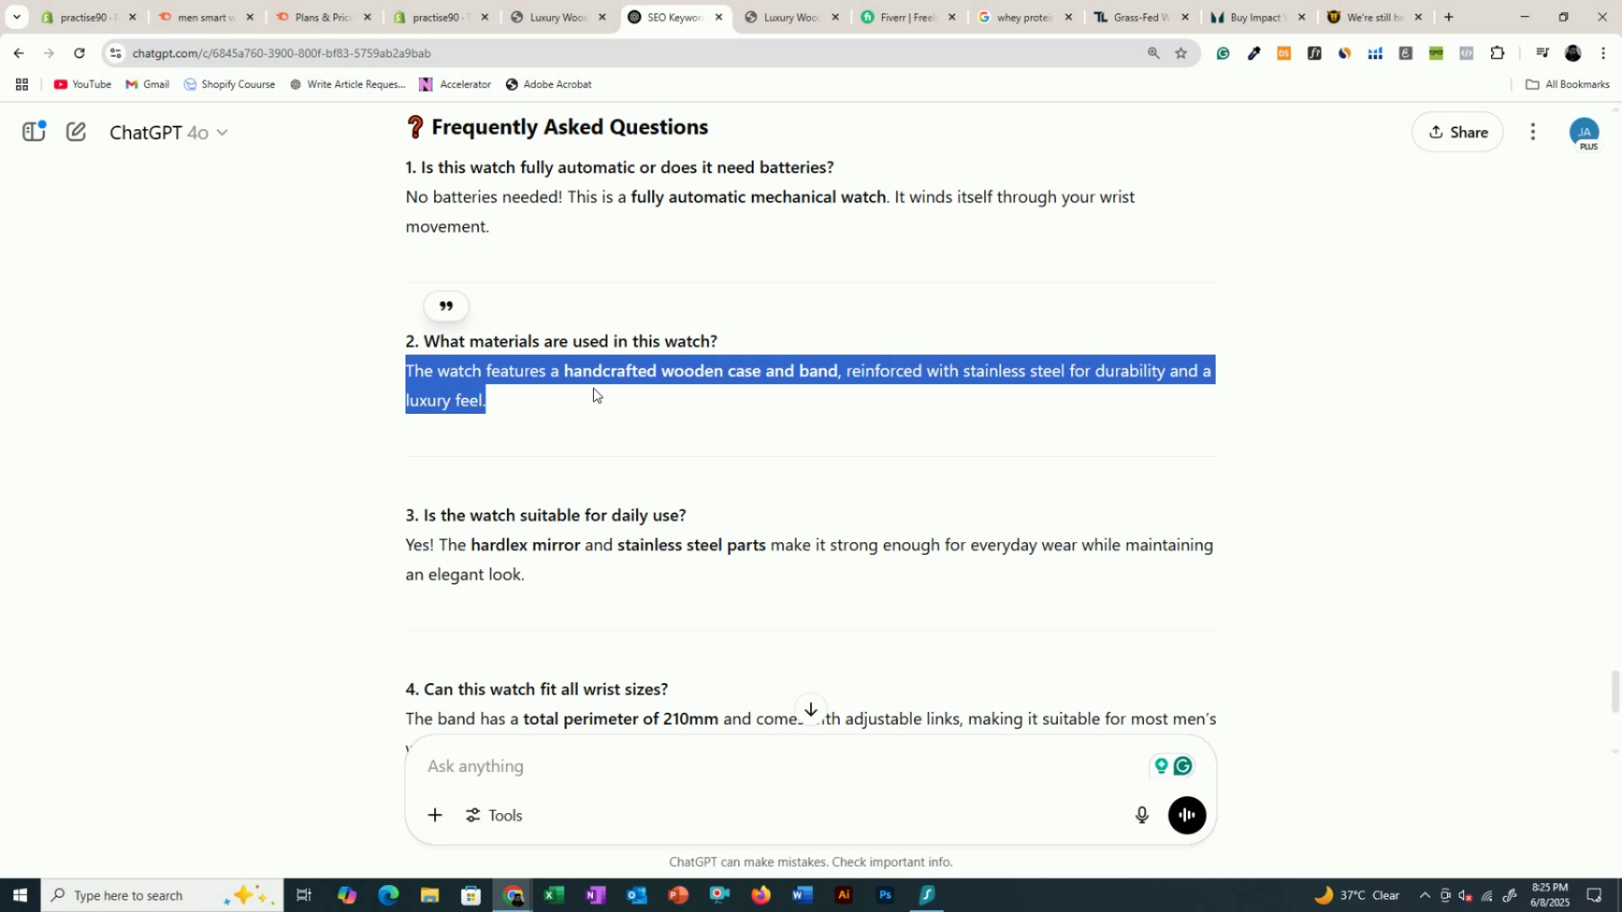
triple_click(614, 374)
double_click(913, 377)
left_click(913, 376)
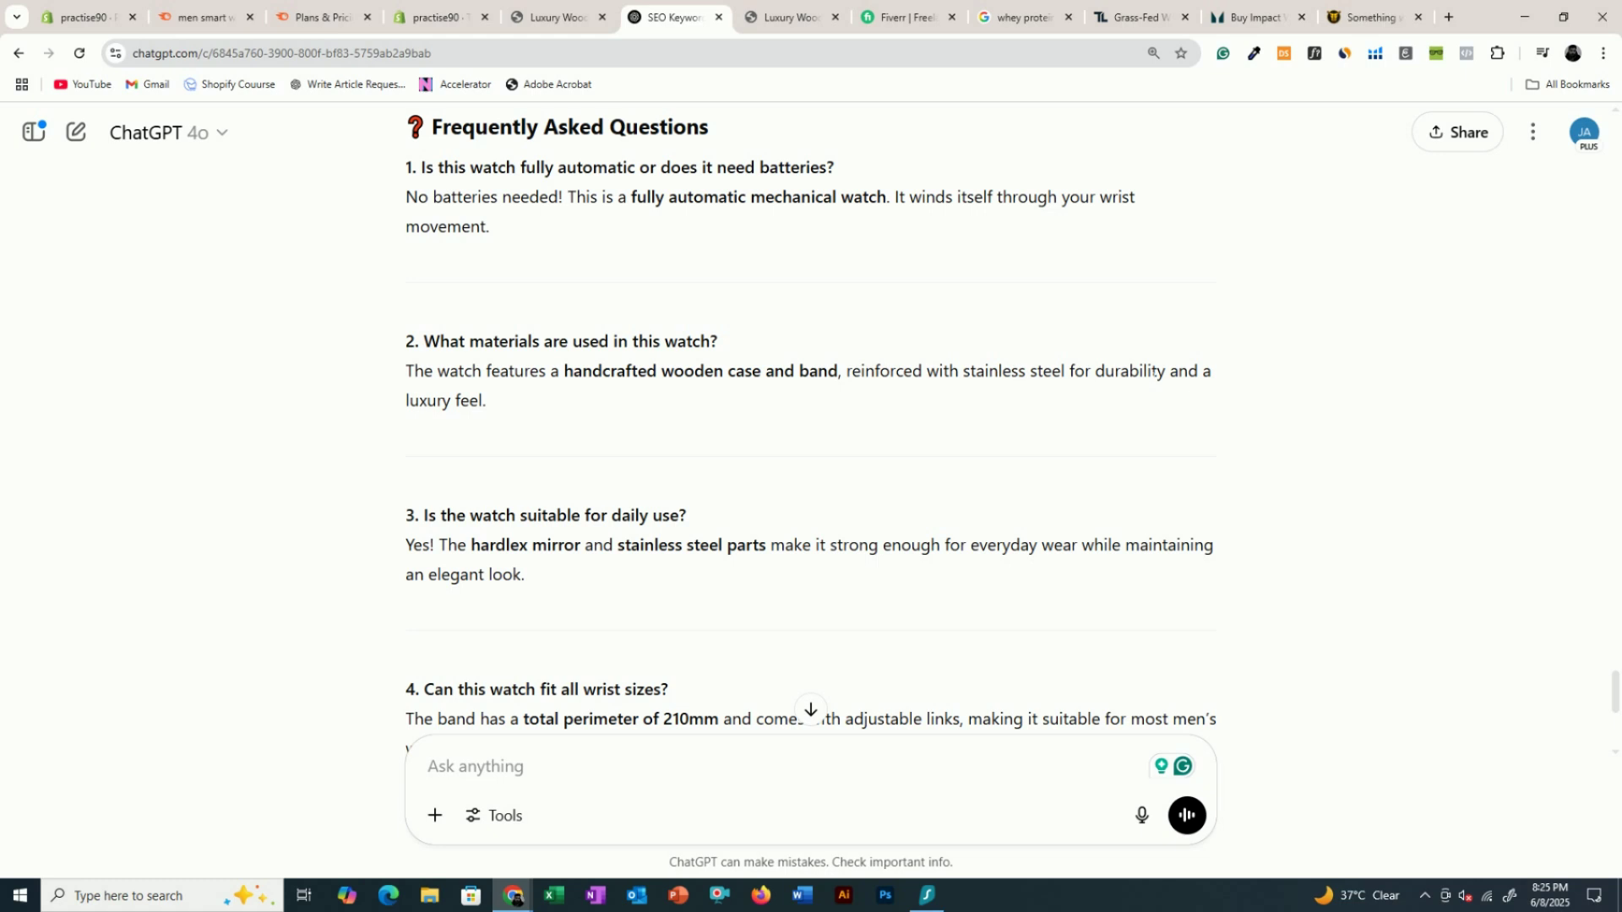
scroll(701, 450, "down", 5)
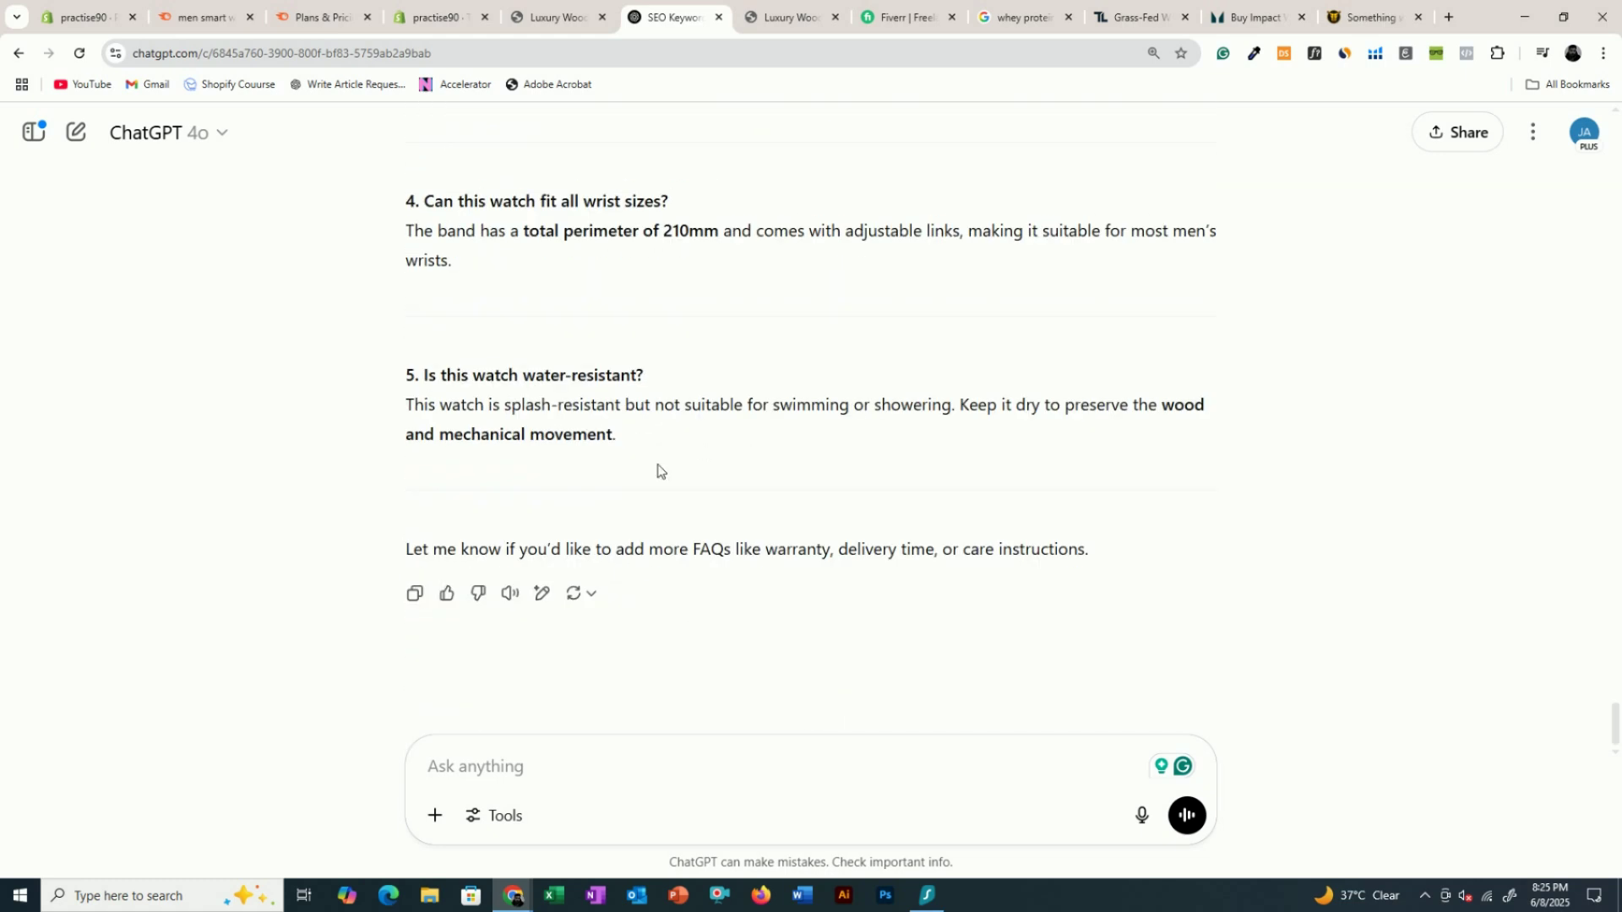
scroll(507, 329, "up", 5)
left_click_drag(459, 276, 589, 544)
scroll(588, 545, "down", 5)
- Ask ChatGPT for "reviews of the customers"
type("rev")
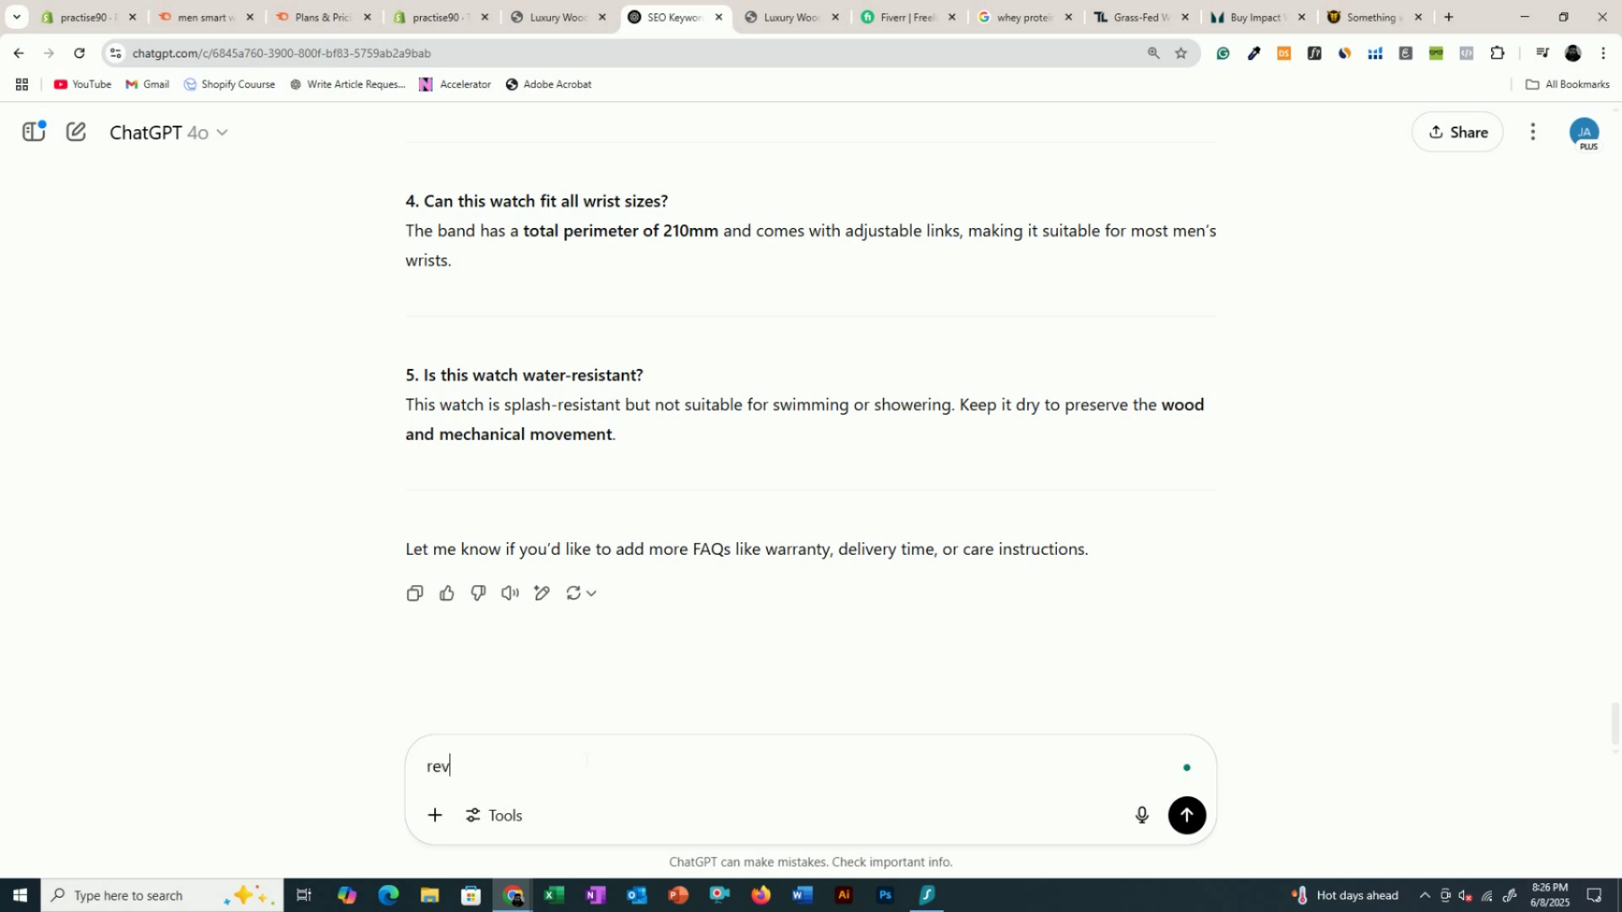
type("iews of the customers")
key("Return")
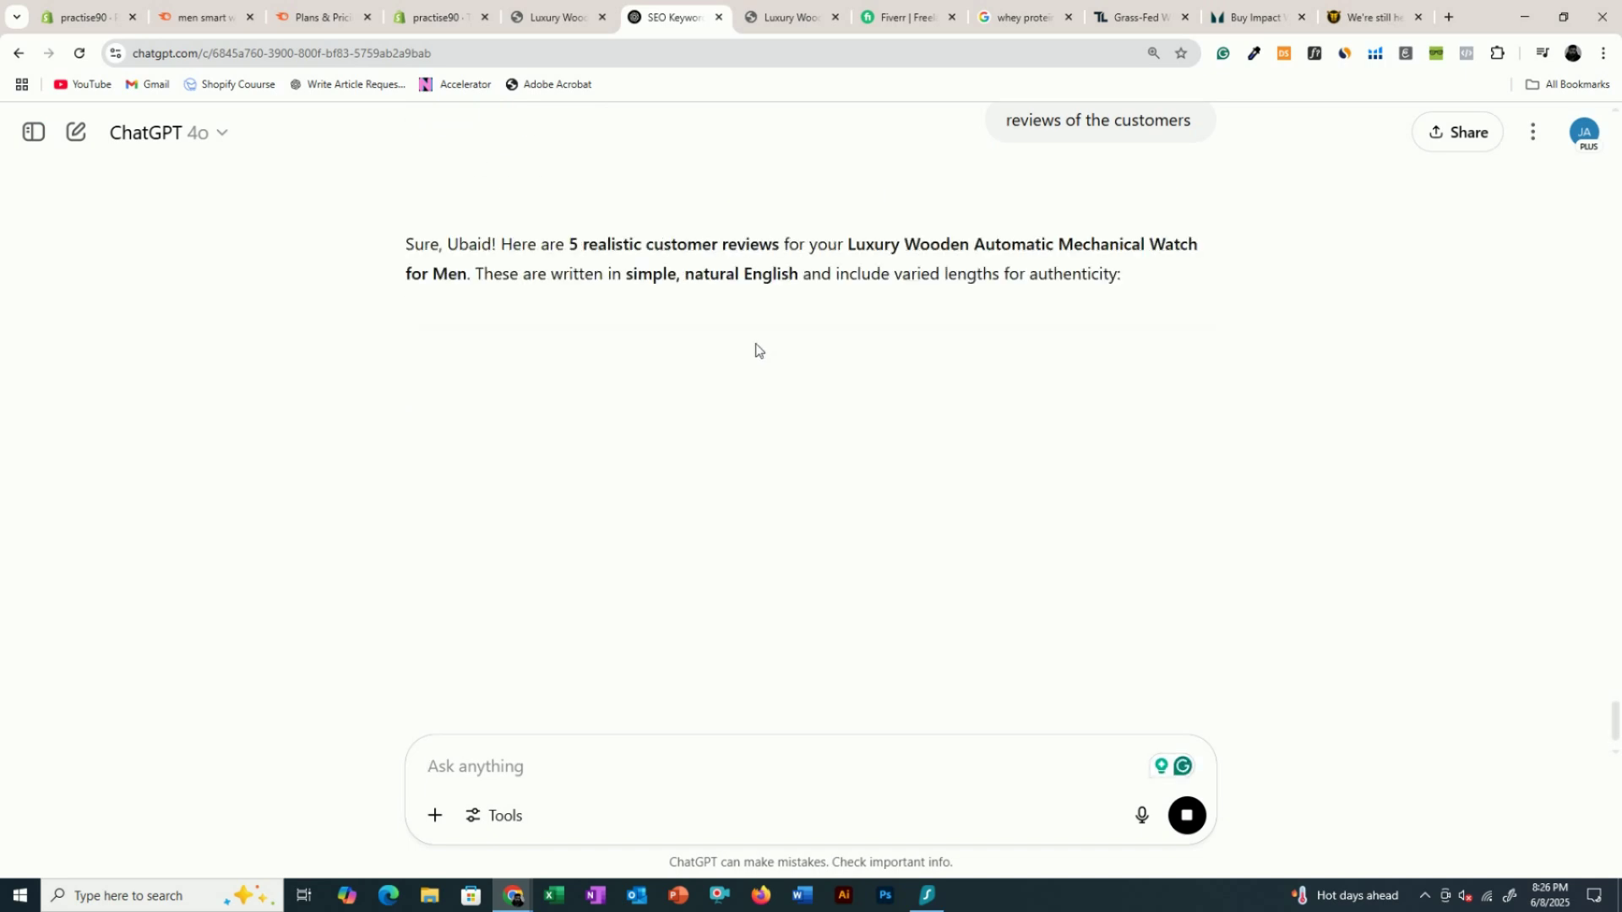
- Read the customer reviews ChatGPT wrote for the watch, and look back over the FAQs above them
scroll(756, 349, "down", 1)
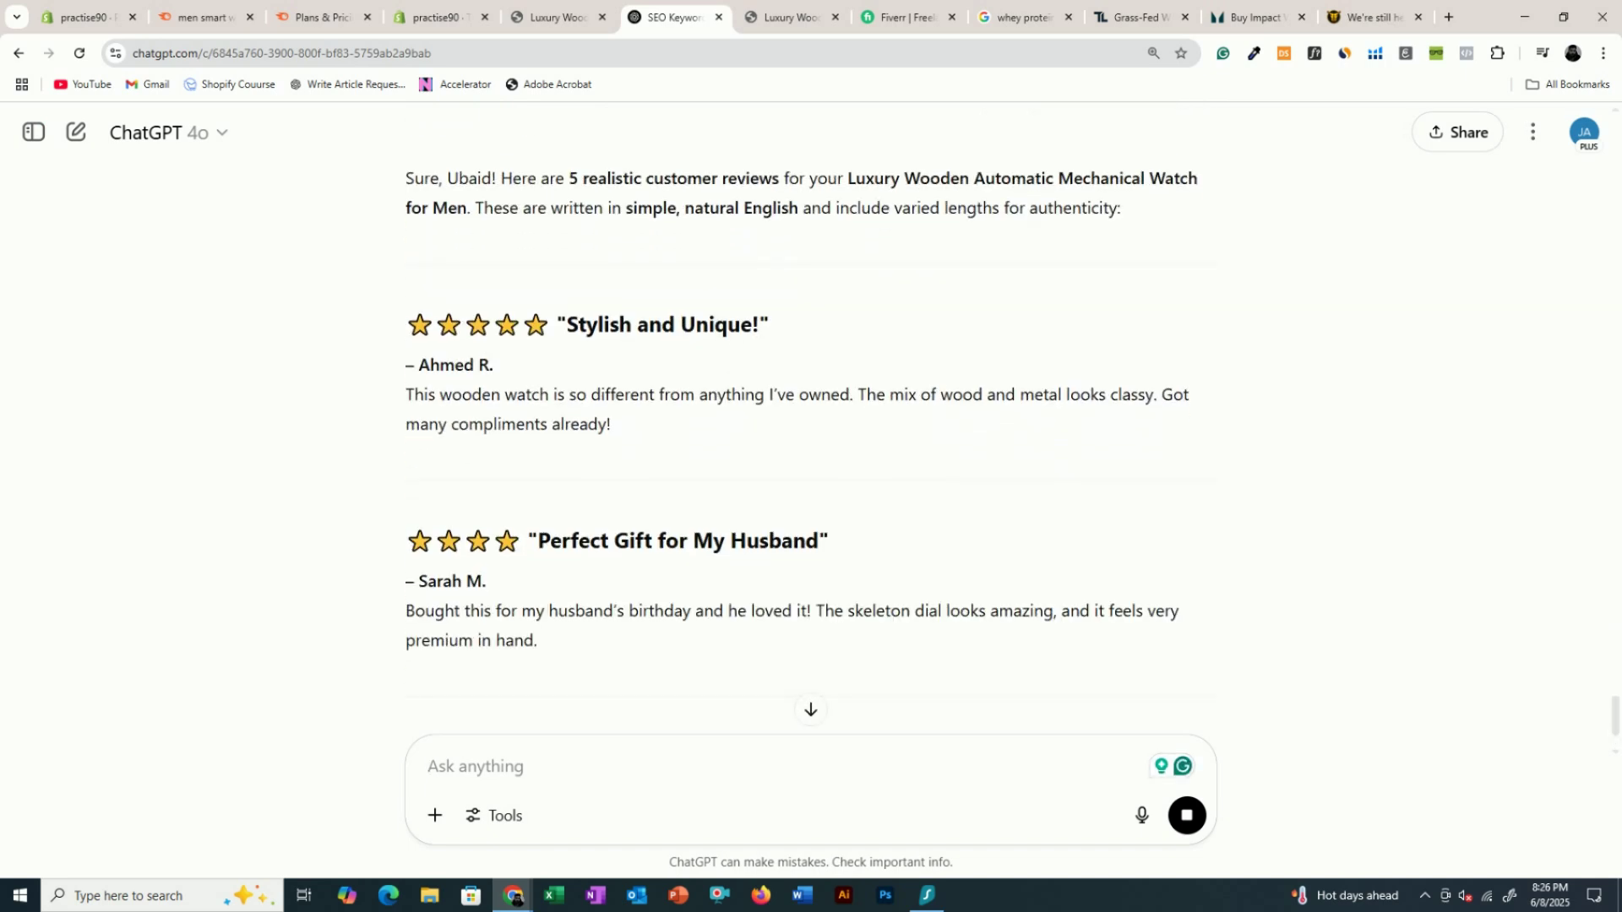
left_click_drag(429, 365, 588, 378)
left_click_drag(407, 394, 691, 425)
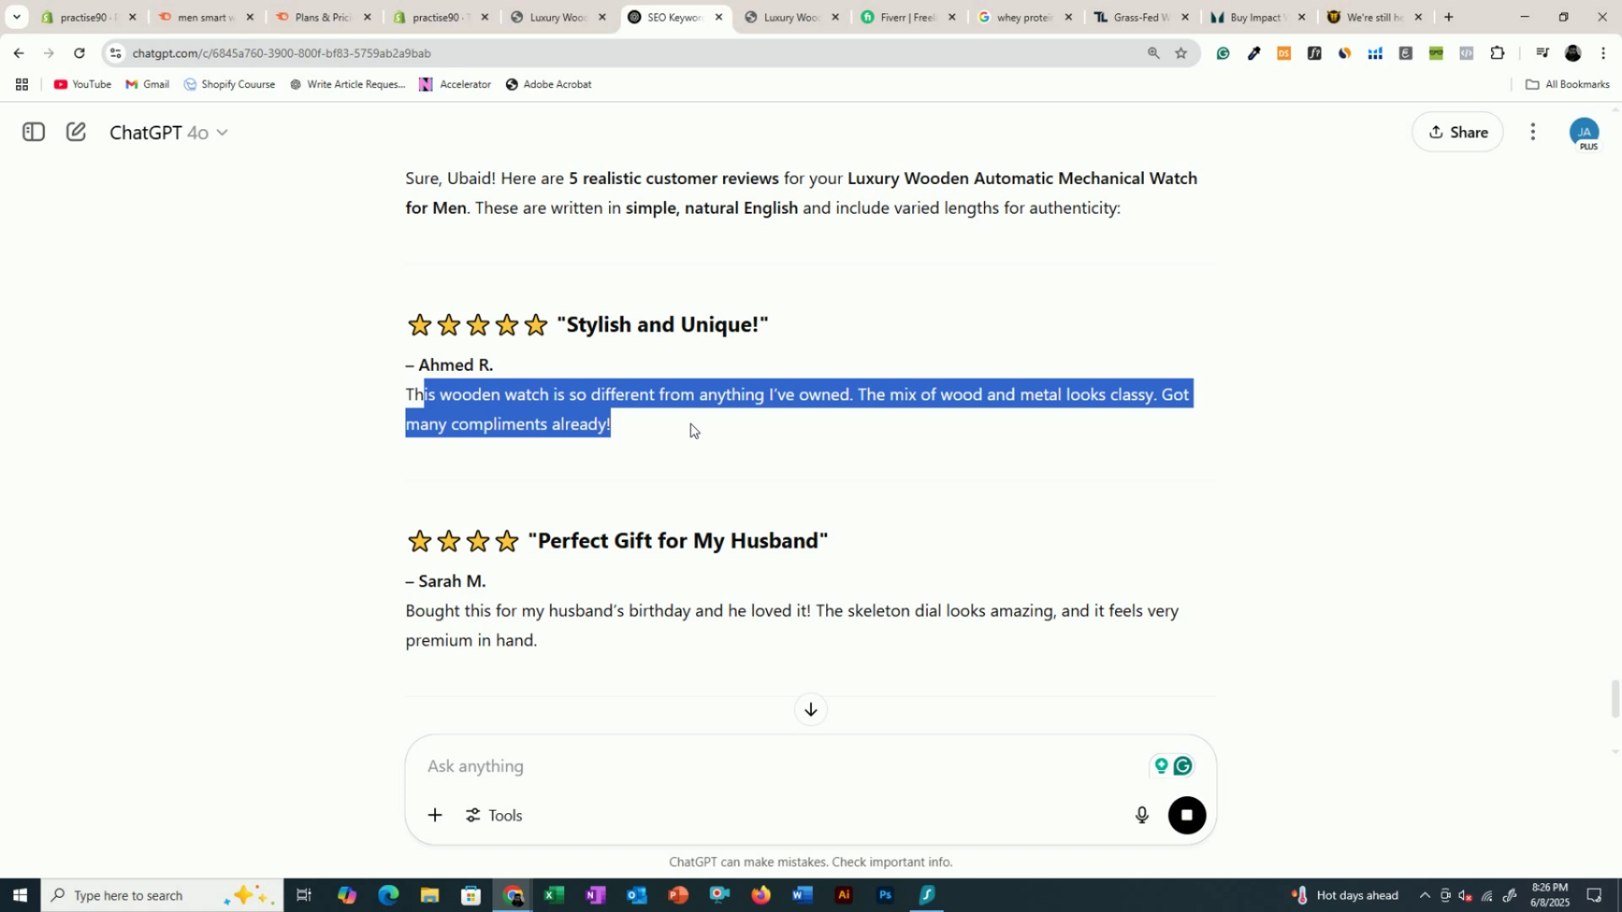
left_click(536, 425)
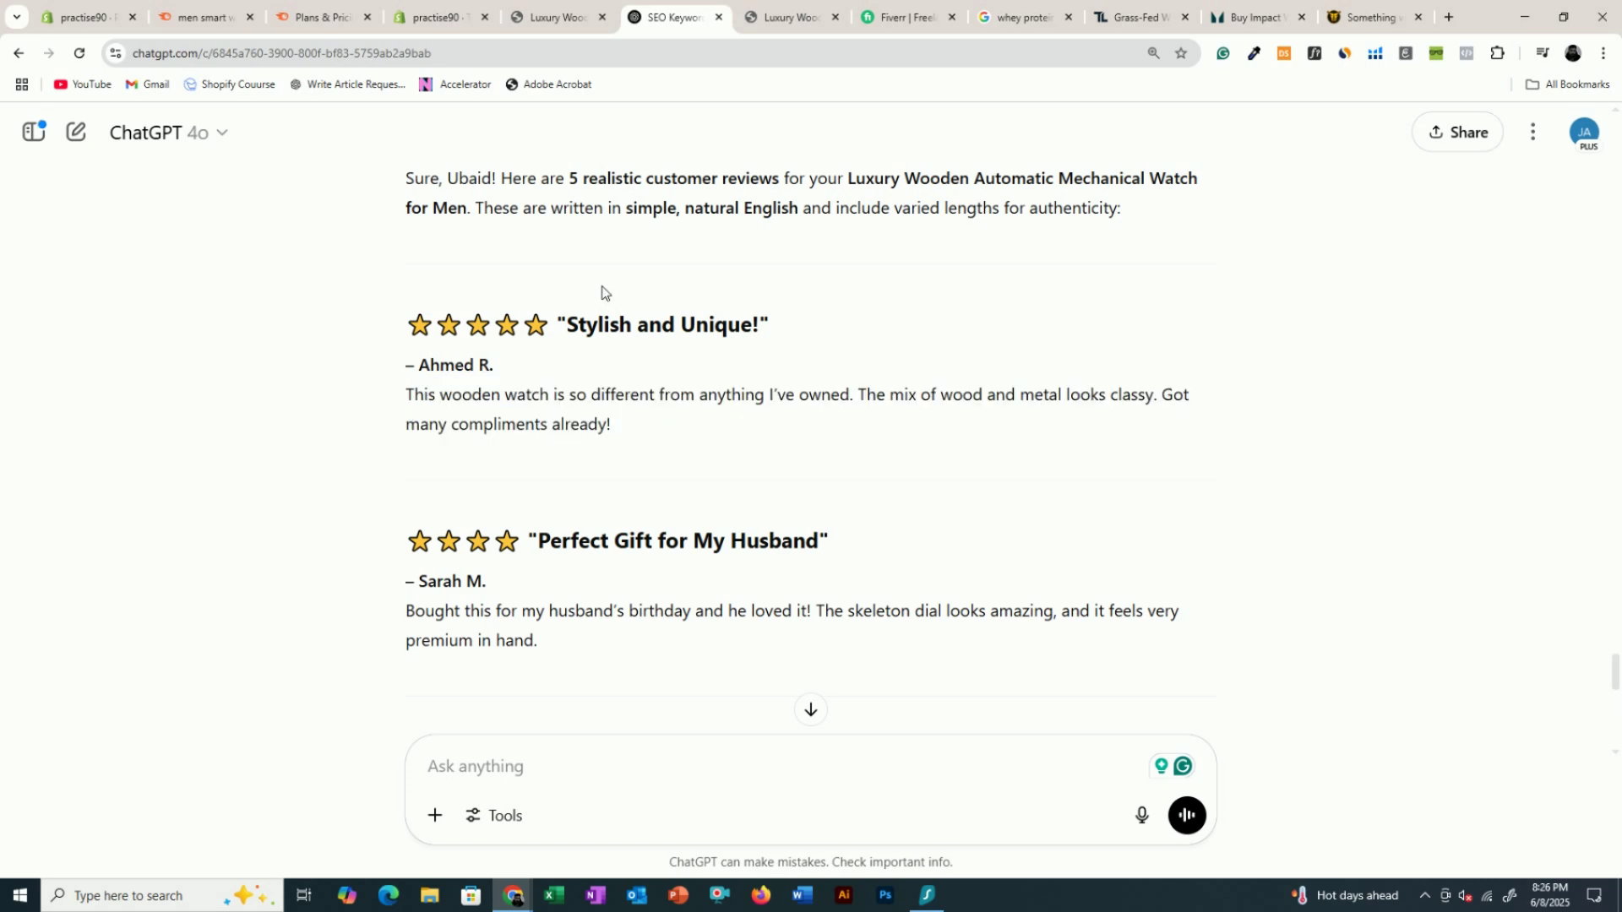
scroll(605, 296, "down", 4)
left_click_drag(420, 253, 626, 346)
scroll(625, 346, "down", 3)
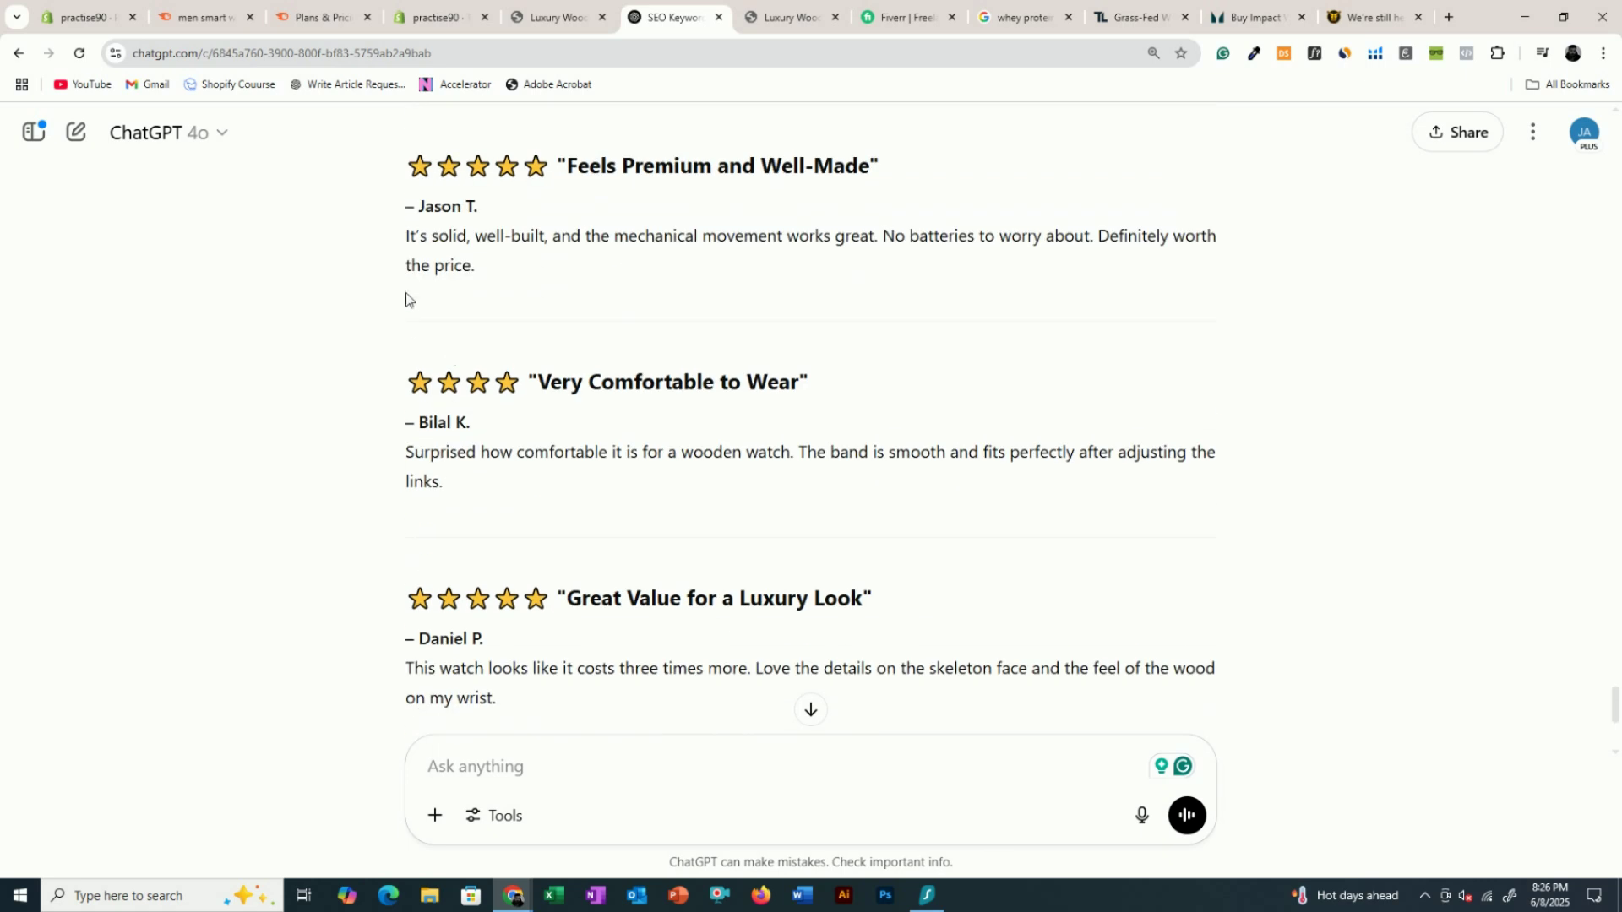
left_click_drag(430, 236, 533, 338)
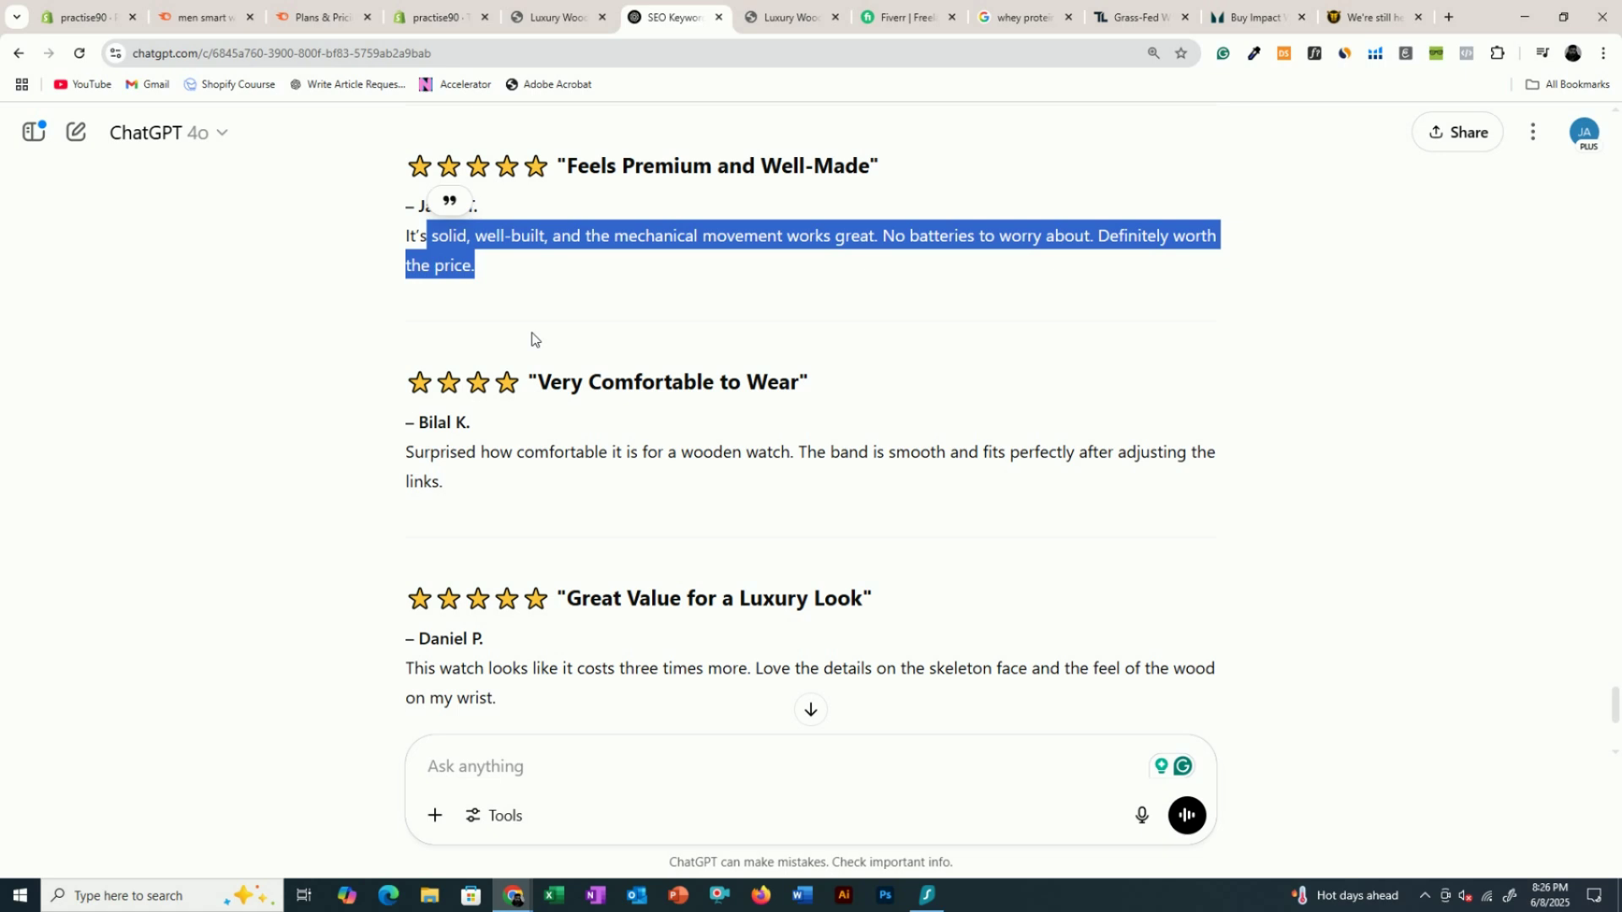
scroll(532, 338, "down", 4)
scroll(532, 338, "up", 5)
scroll(533, 338, "up", 12)
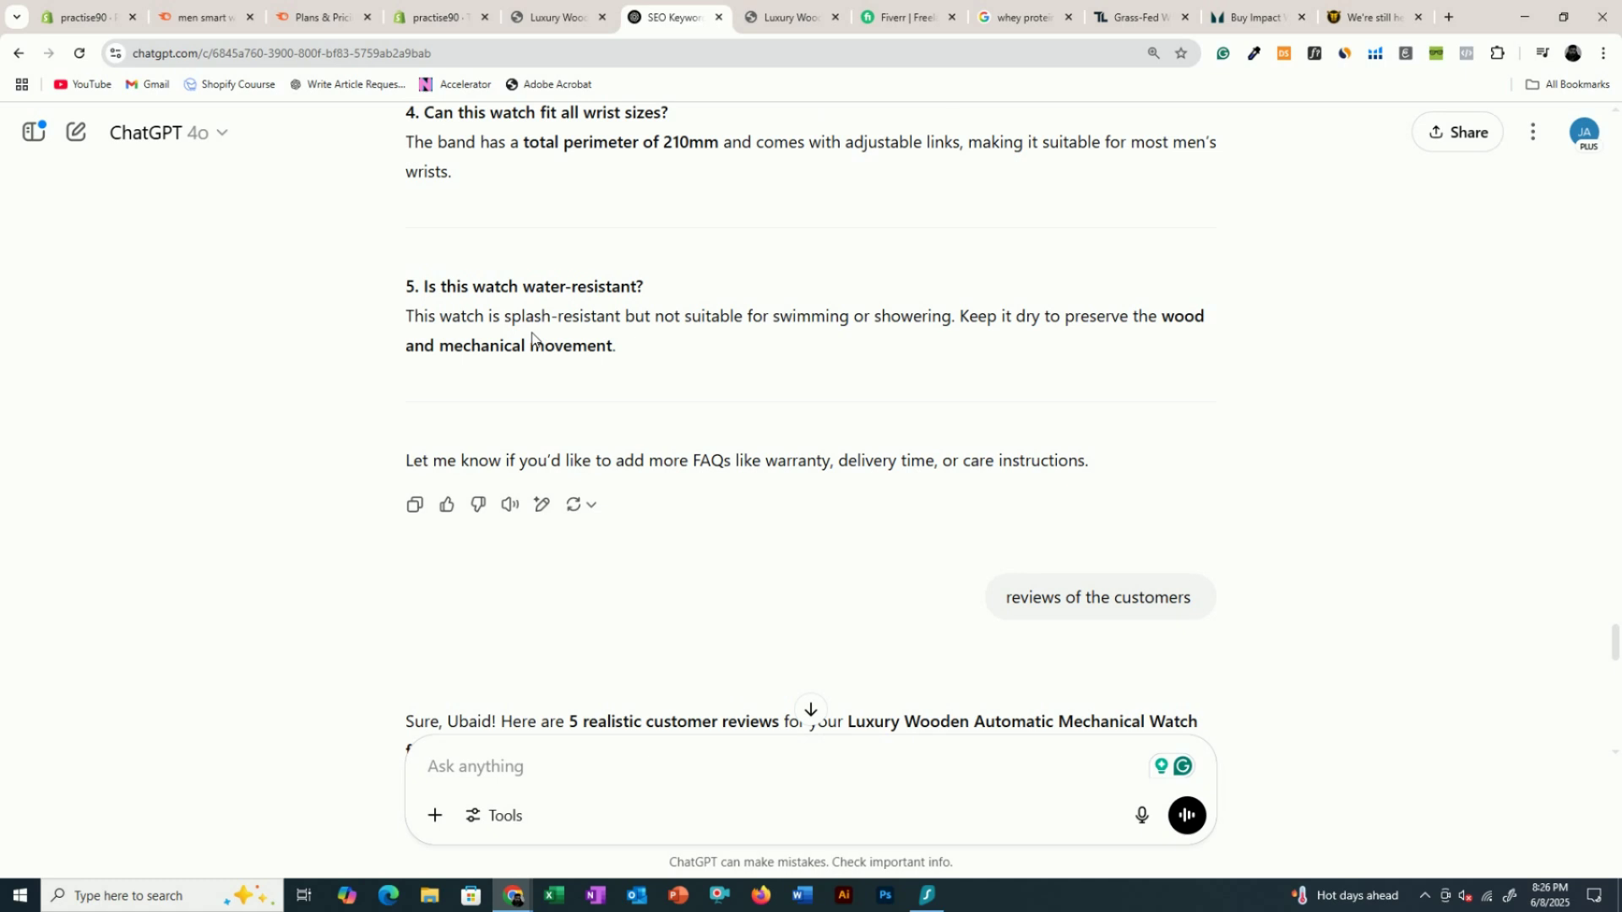
scroll(533, 338, "up", 3)
scroll(533, 338, "down", 15)
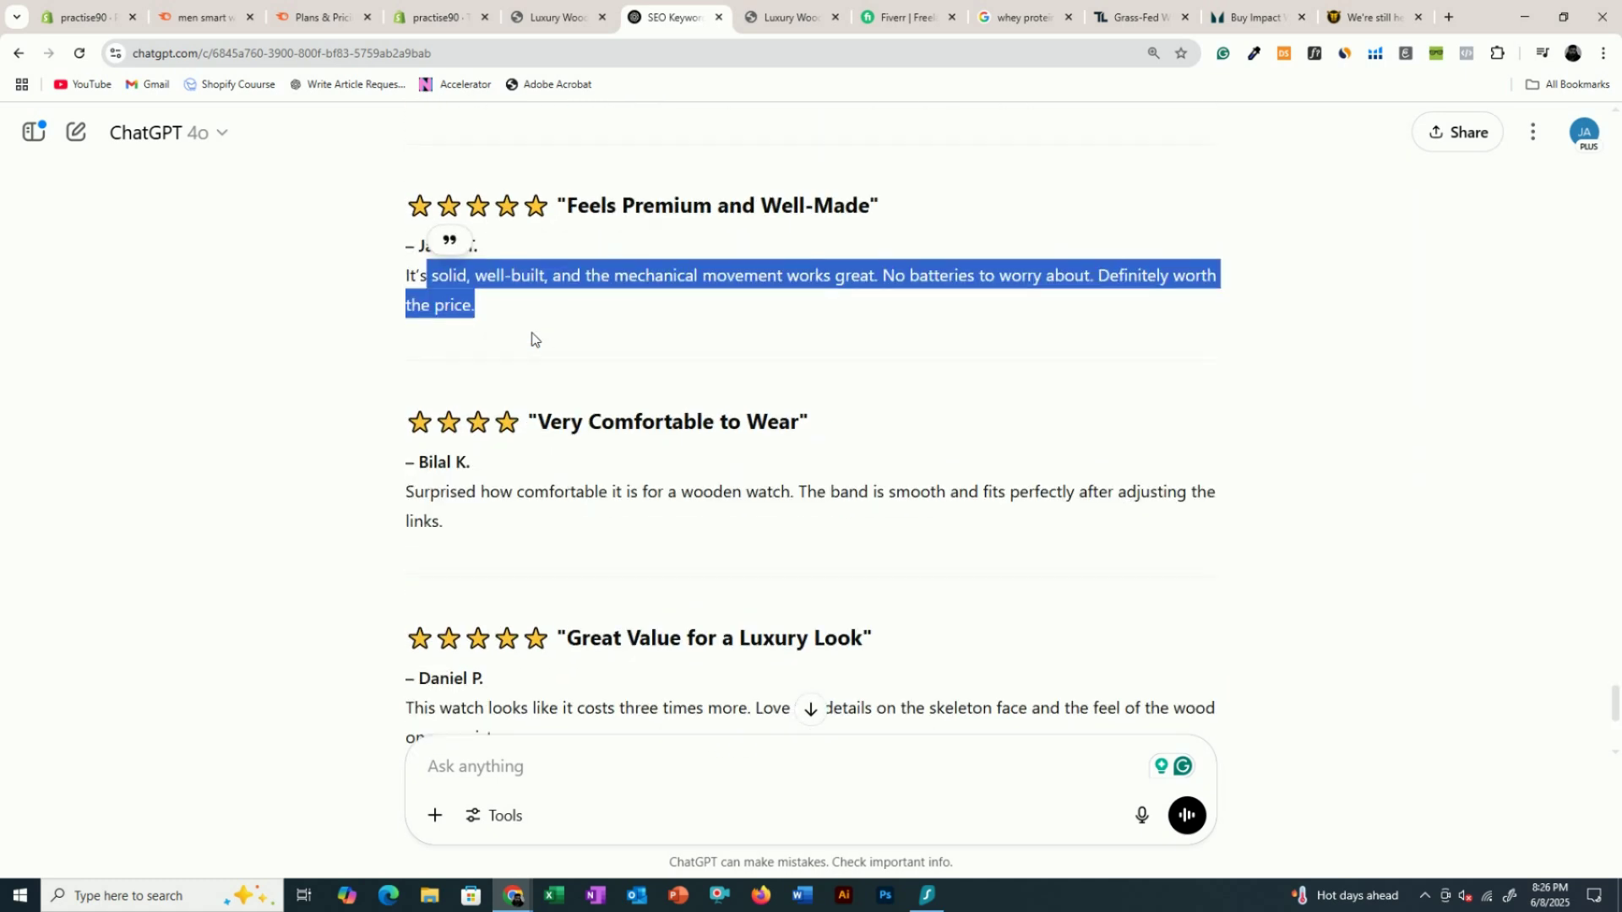
- Look back at the opening SEO keyword prompt of the ChatGPT conversation and return to the latest reply
scroll(533, 338, "up", 6)
left_click_drag(1616, 672, 1615, 126)
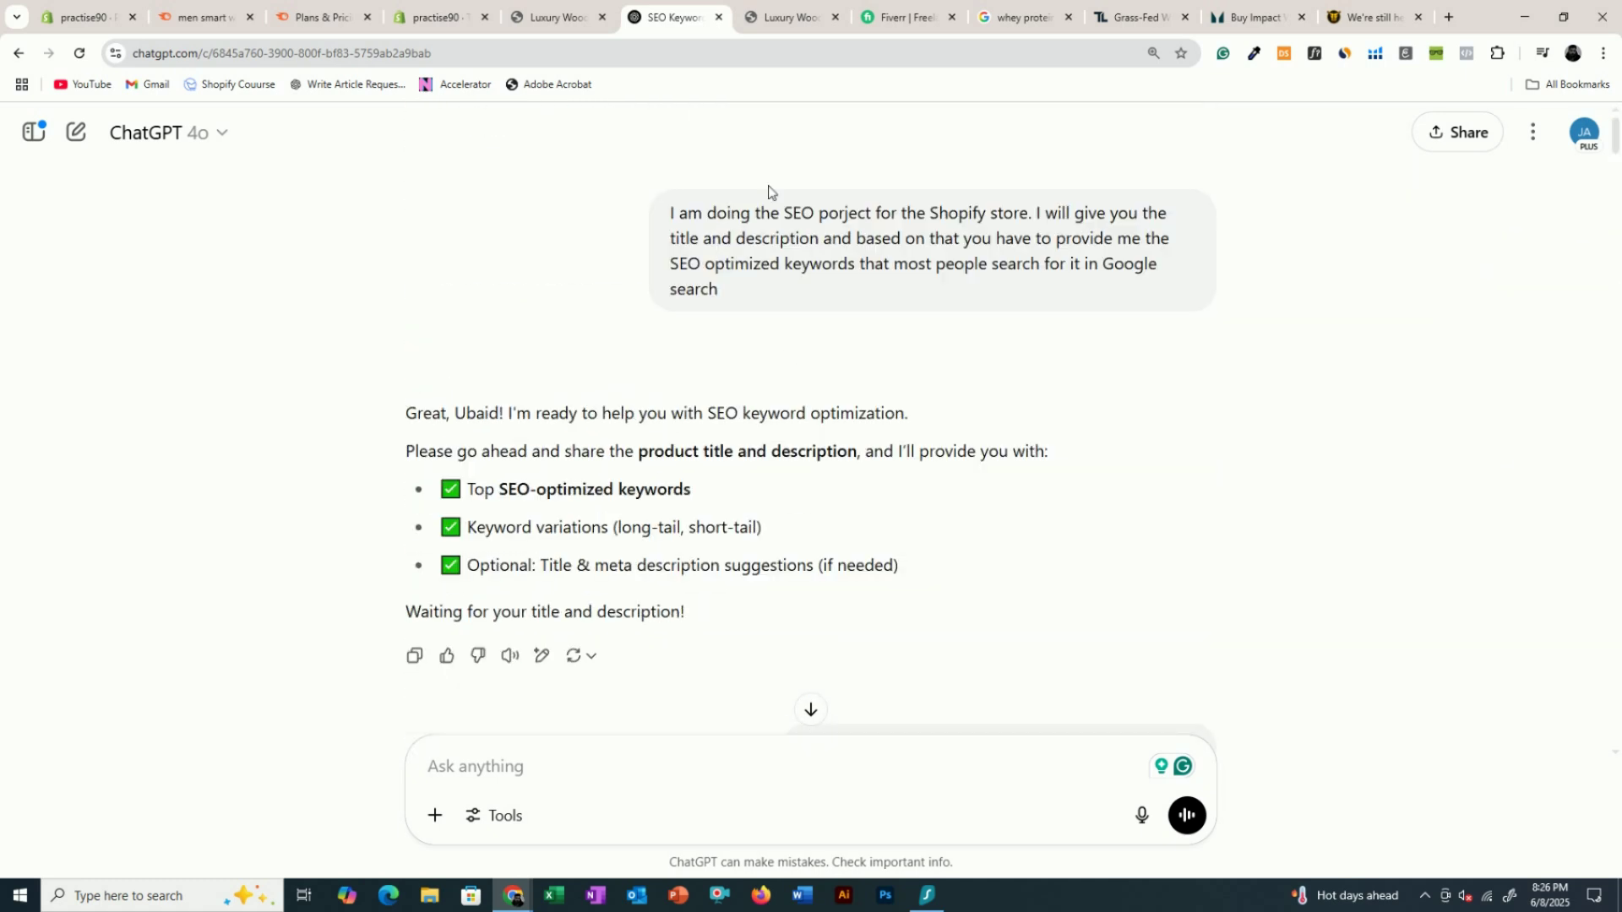
left_click_drag(681, 211, 761, 307)
left_click(761, 308)
scroll(836, 338, "down", 20)
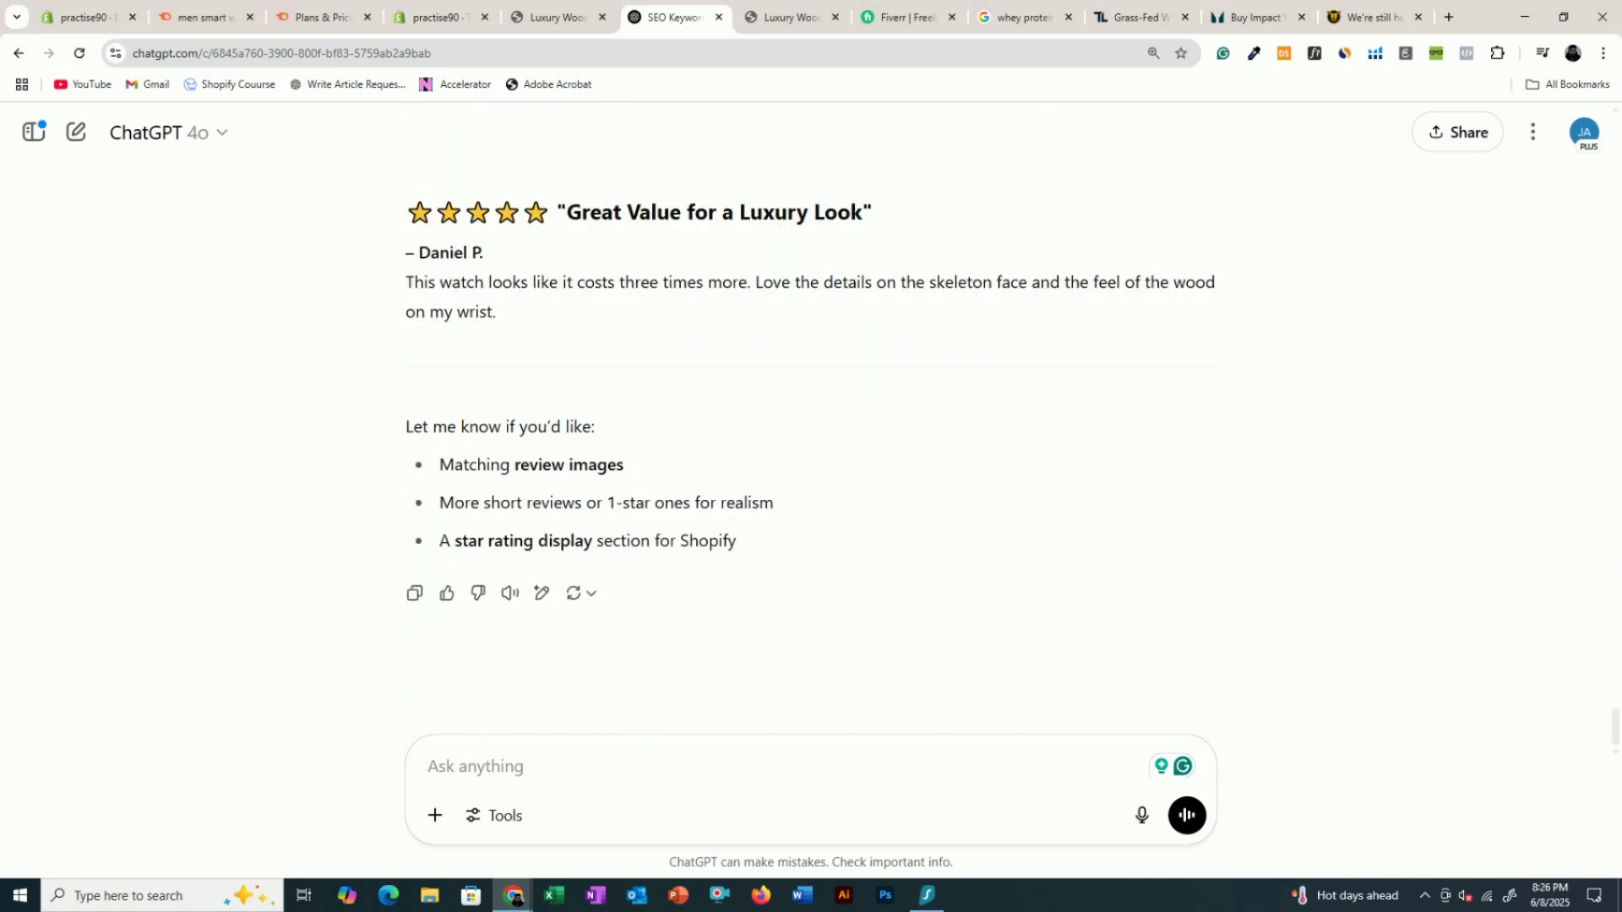
type("image with ")
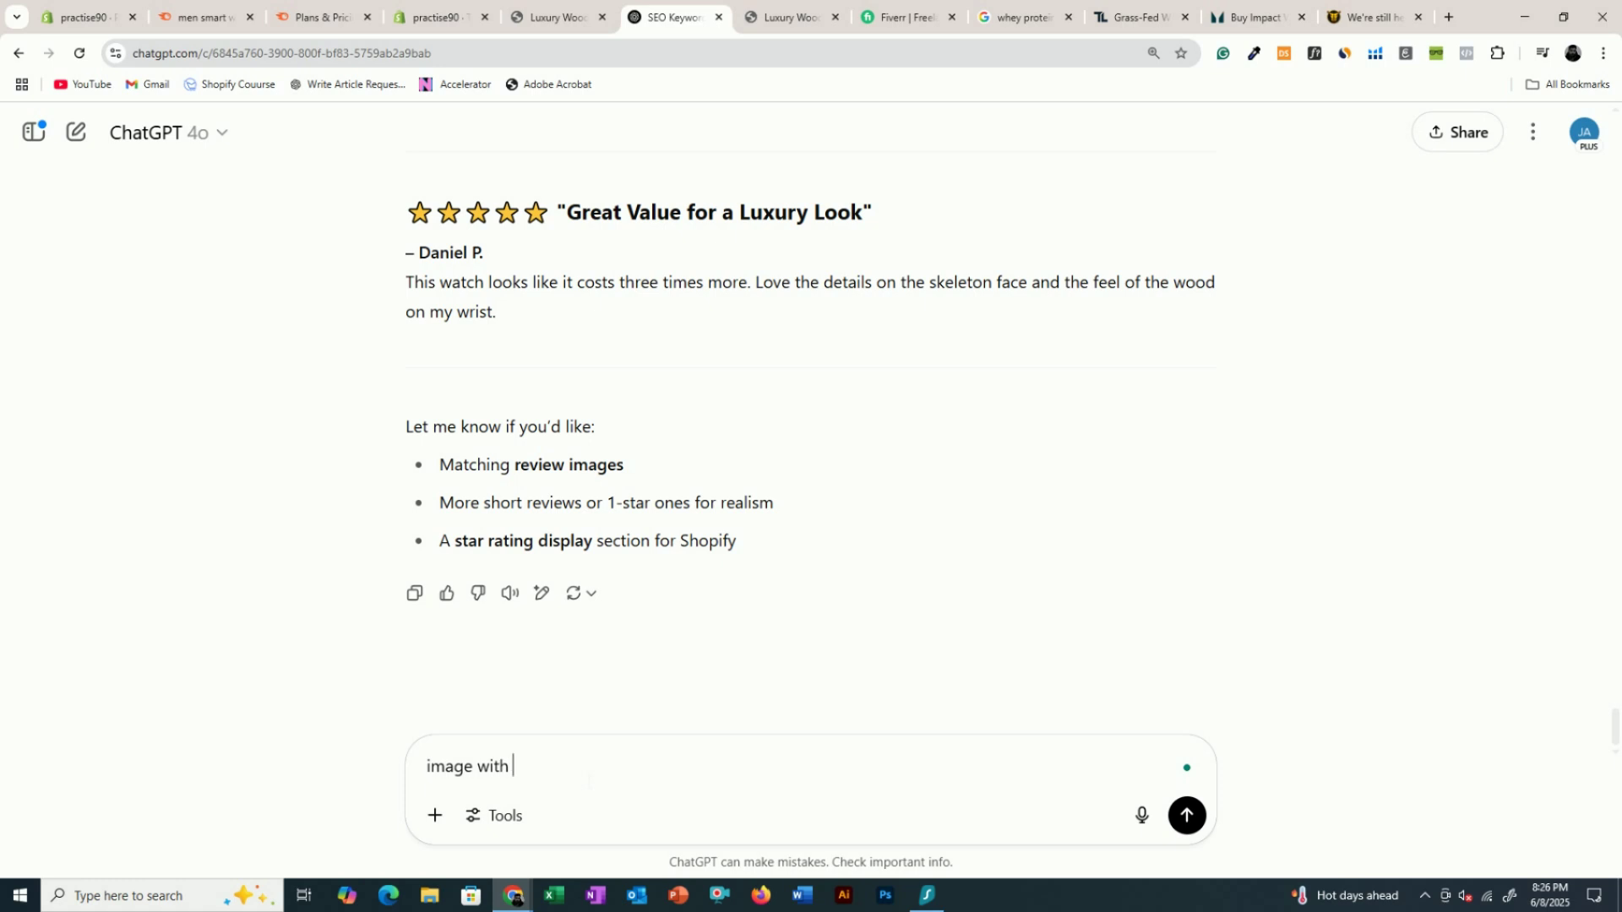
type("text")
key("BackSpace")
key("BackSpace")
key("BackSpace")
key("BackSpace")
key("BackSpace")
key("BackSpace")
key("BackSpace")
key("BackSpace")
key("BackSpace")
key("BackSpace")
key("BackSpace")
key("BackSpace")
key("BackSpace")
key("BackSpace")
key("BackSpace")
- Ask ChatGPT for "short text for the lifestyle banner and description as well"
type("short text for the li")
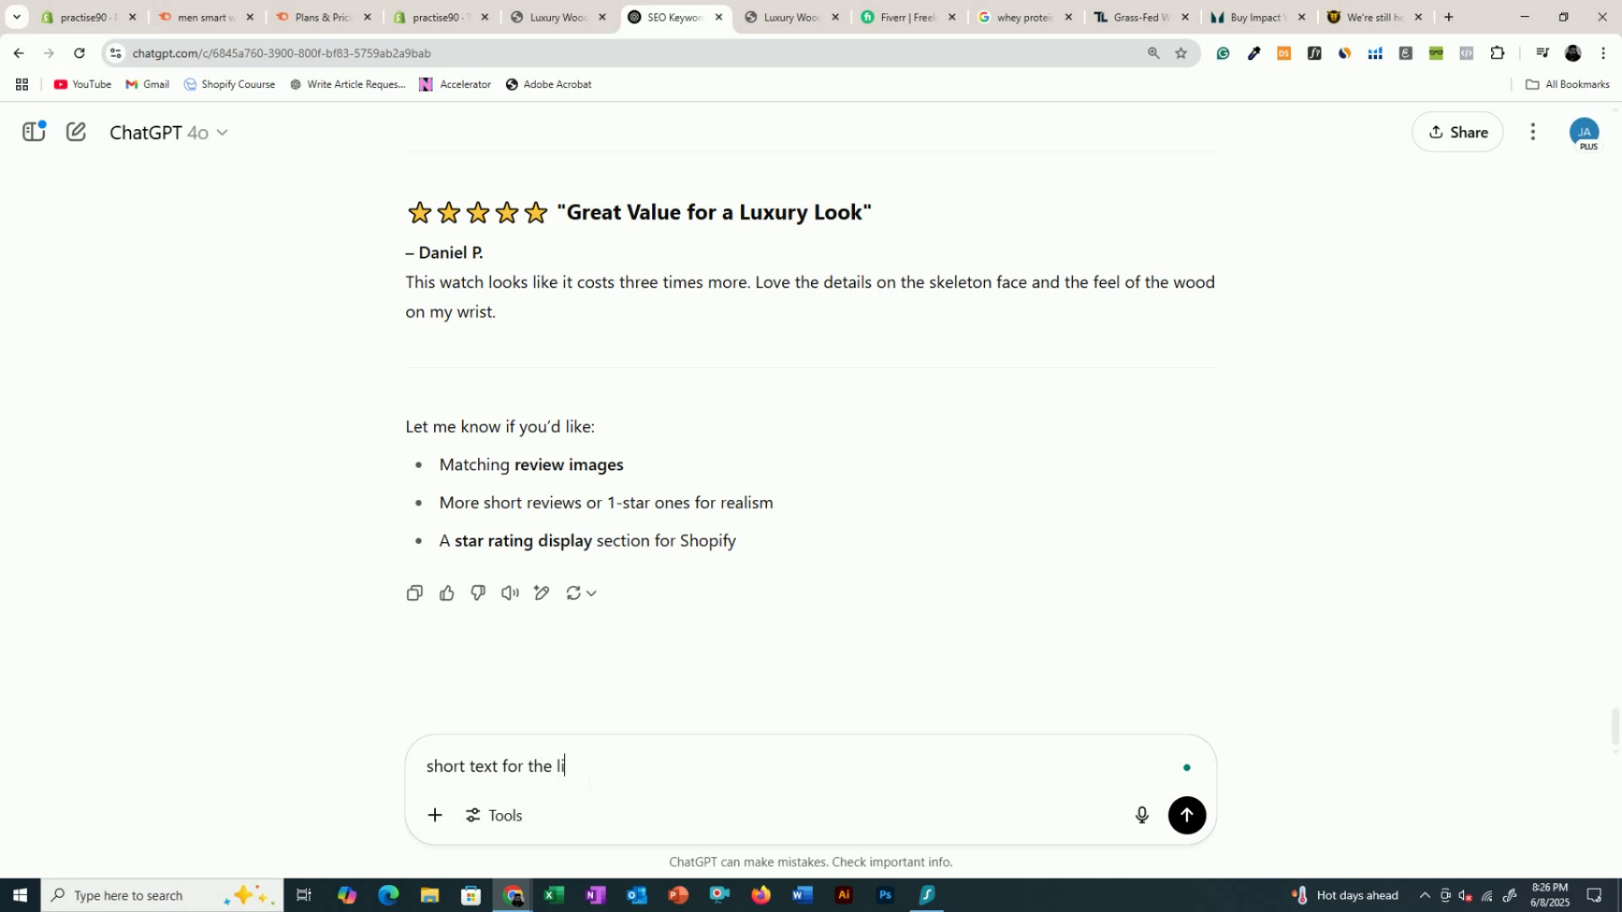
type("festyle image")
key("BackSpace")
key("BackSpace")
key("BackSpace")
key("BackSpace")
key("BackSpace")
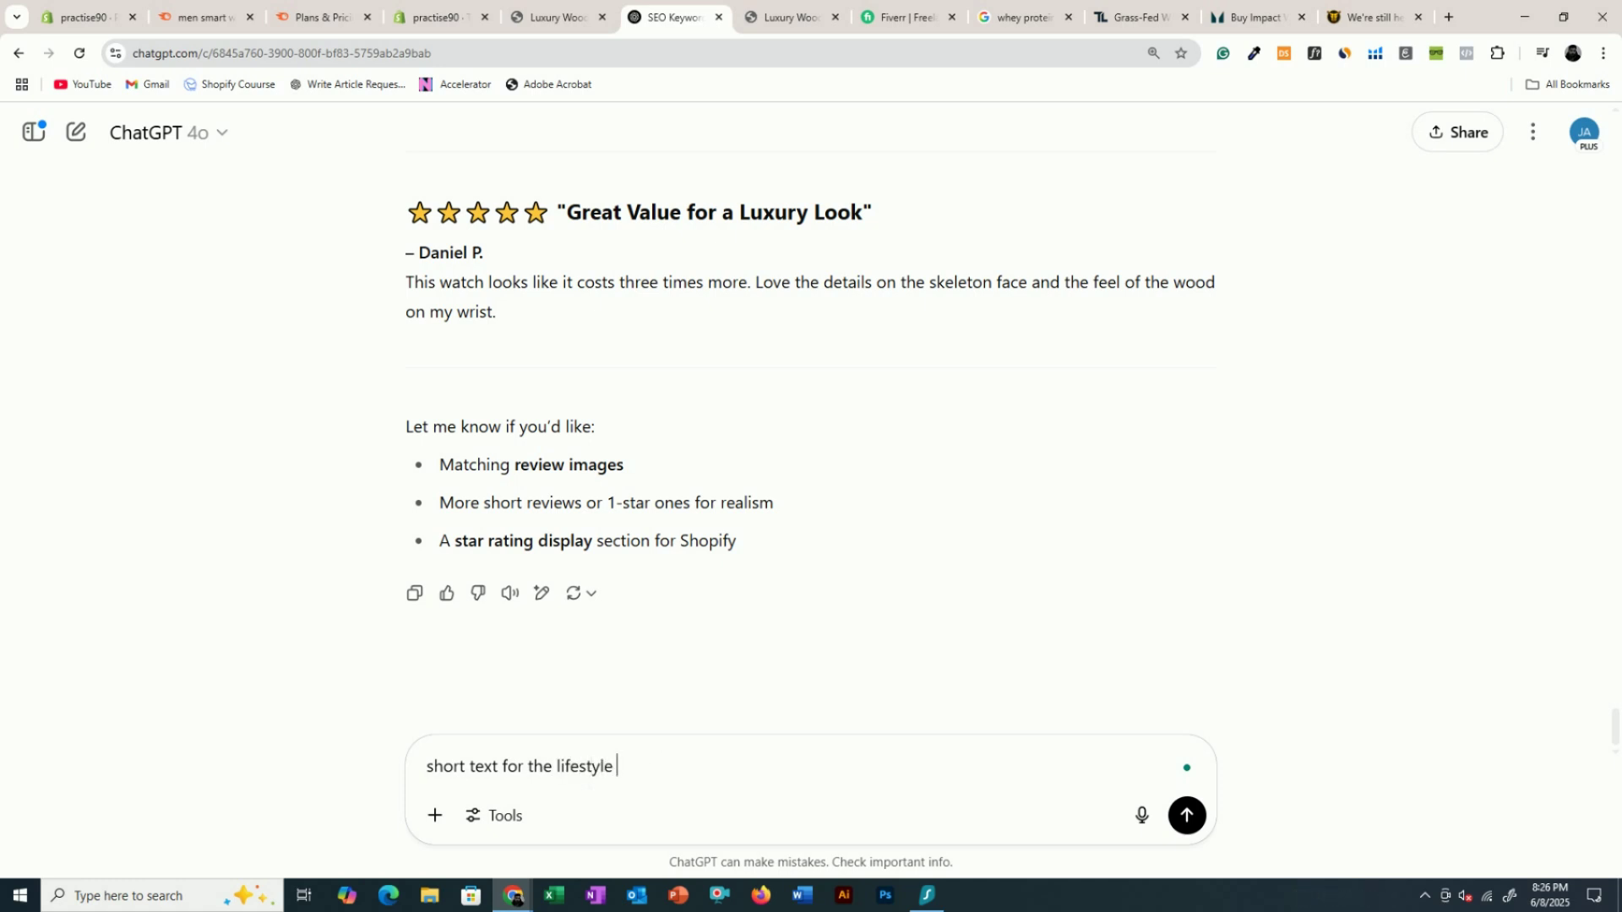
type("banner")
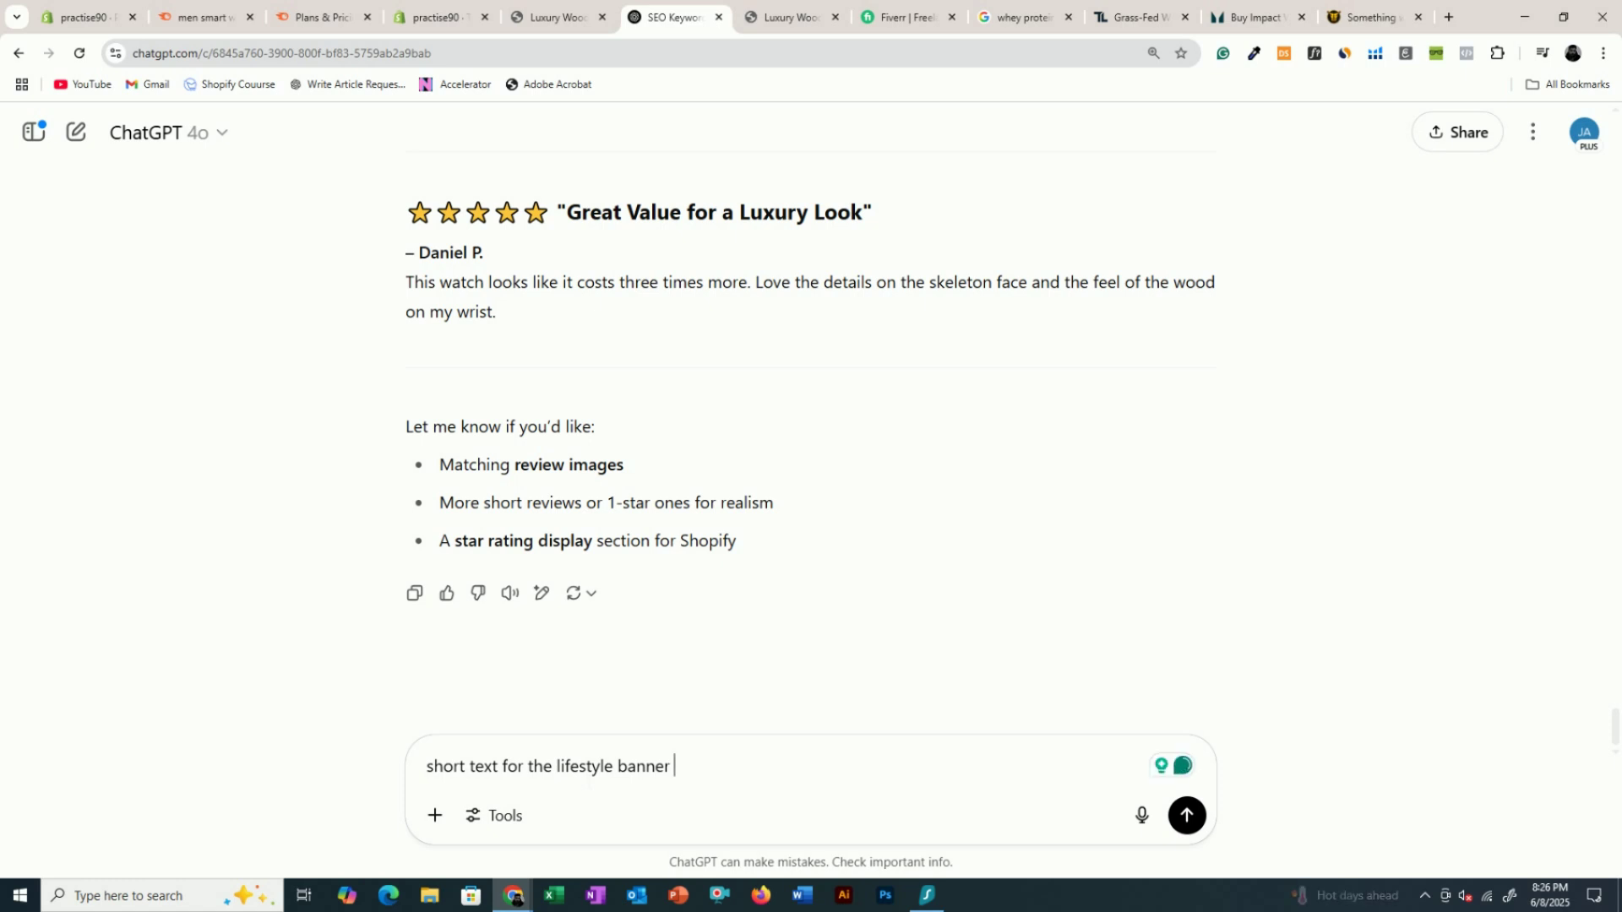
type(" and des")
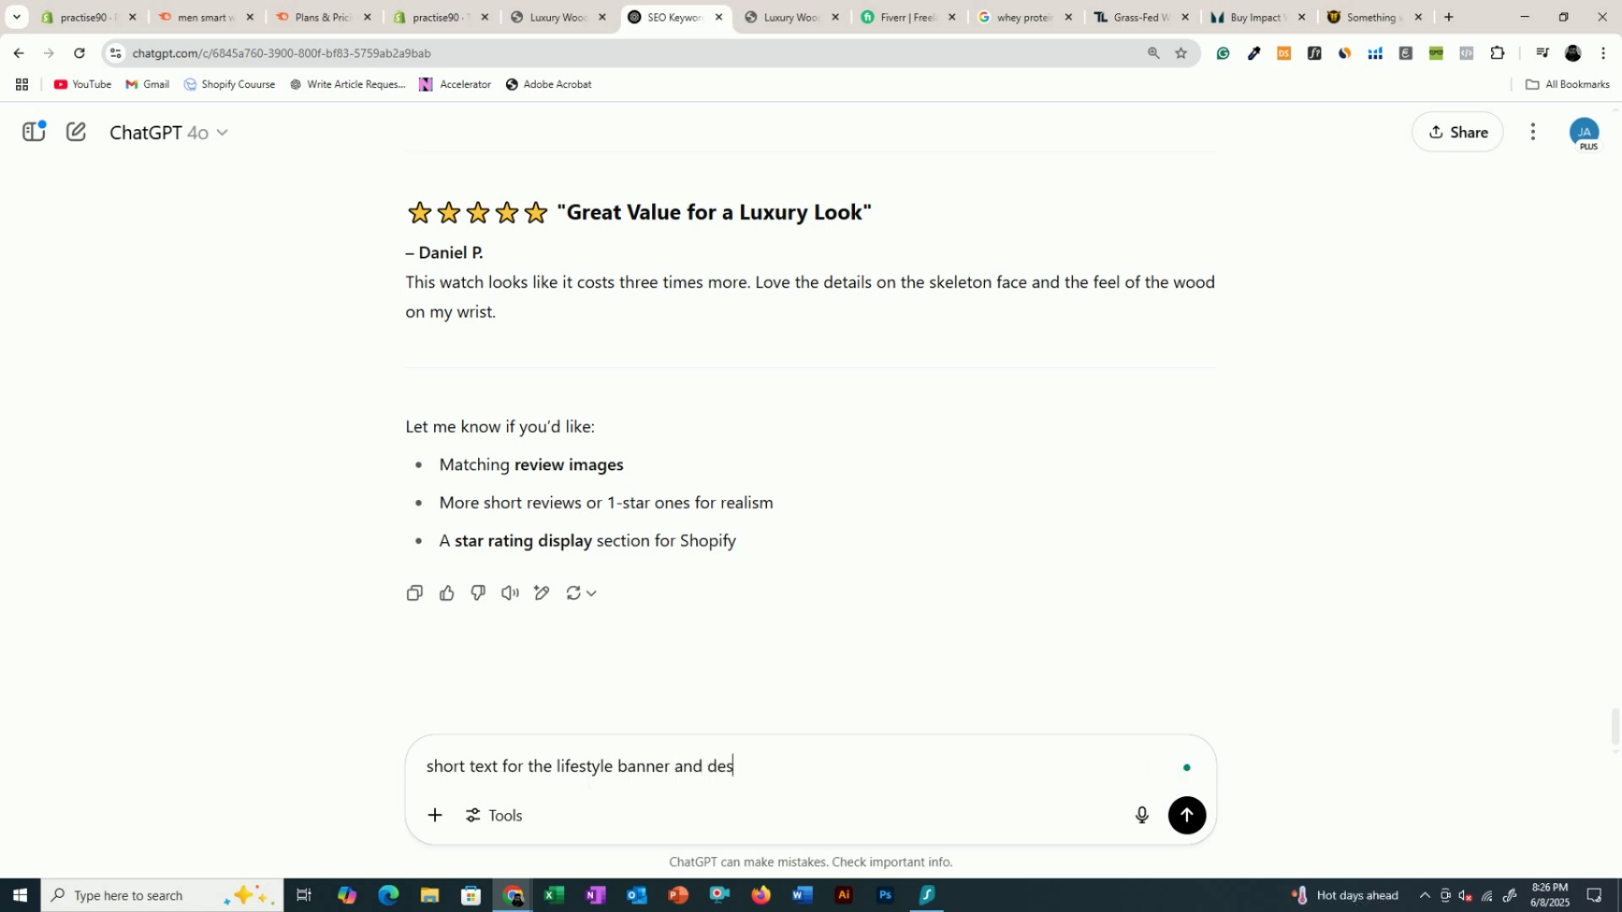
type("cription as well")
key("Return")
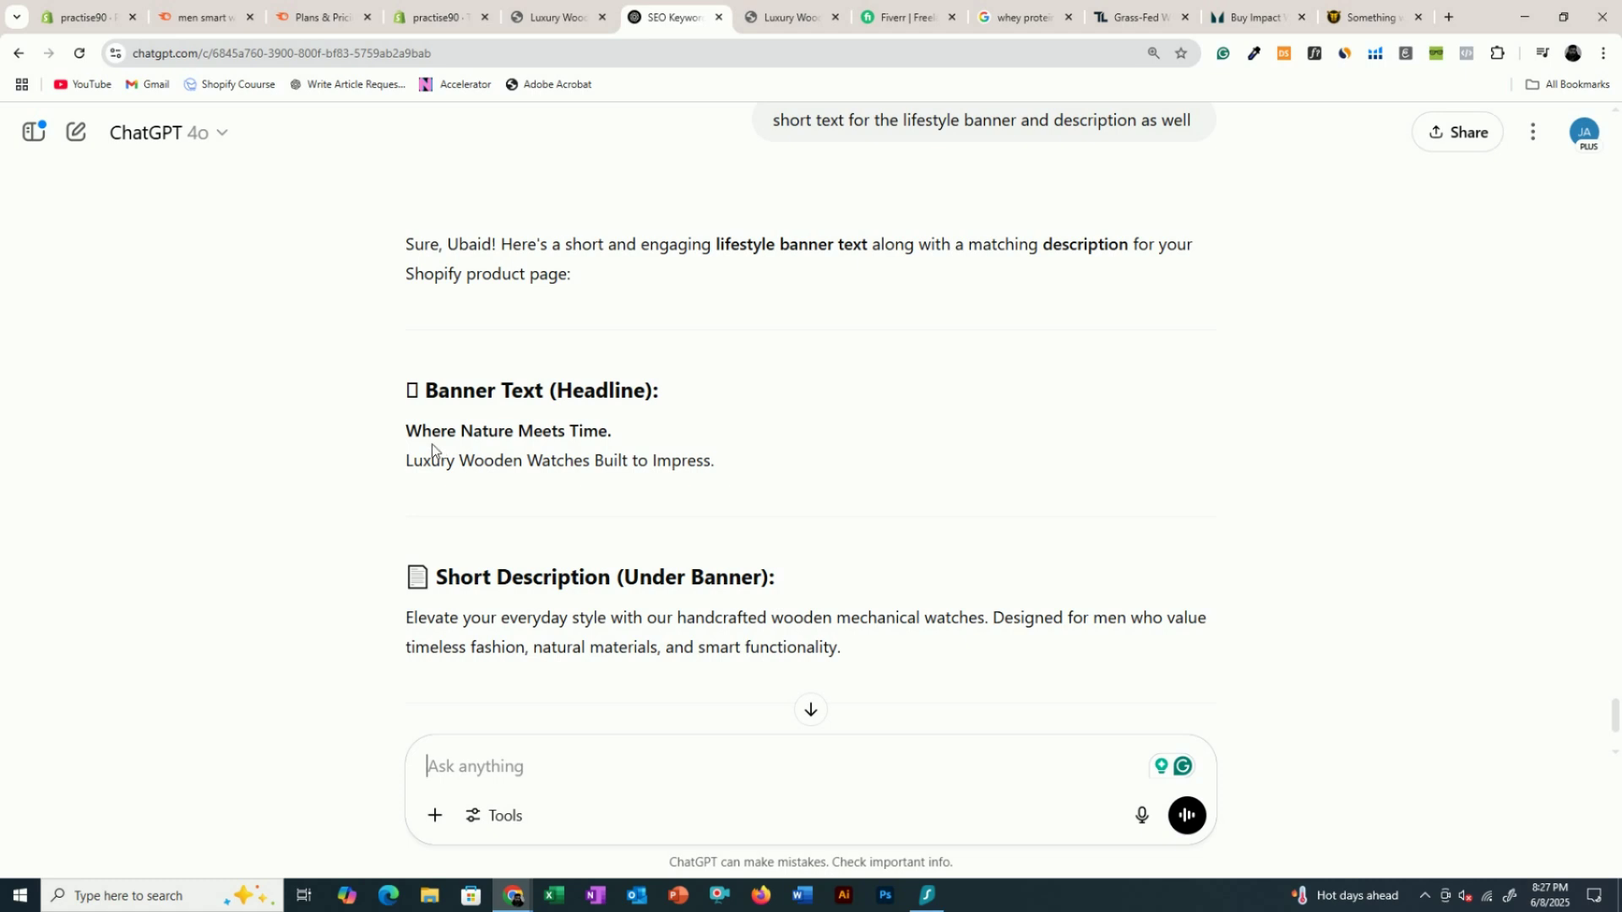
- Read the banner headline and short description ChatGPT wrote, and switch to the watch's product preview page
left_click_drag(433, 433, 603, 433)
left_click_drag(413, 460, 605, 510)
scroll(605, 510, "down", 2)
left_click_drag(434, 448, 873, 478)
left_click(873, 479)
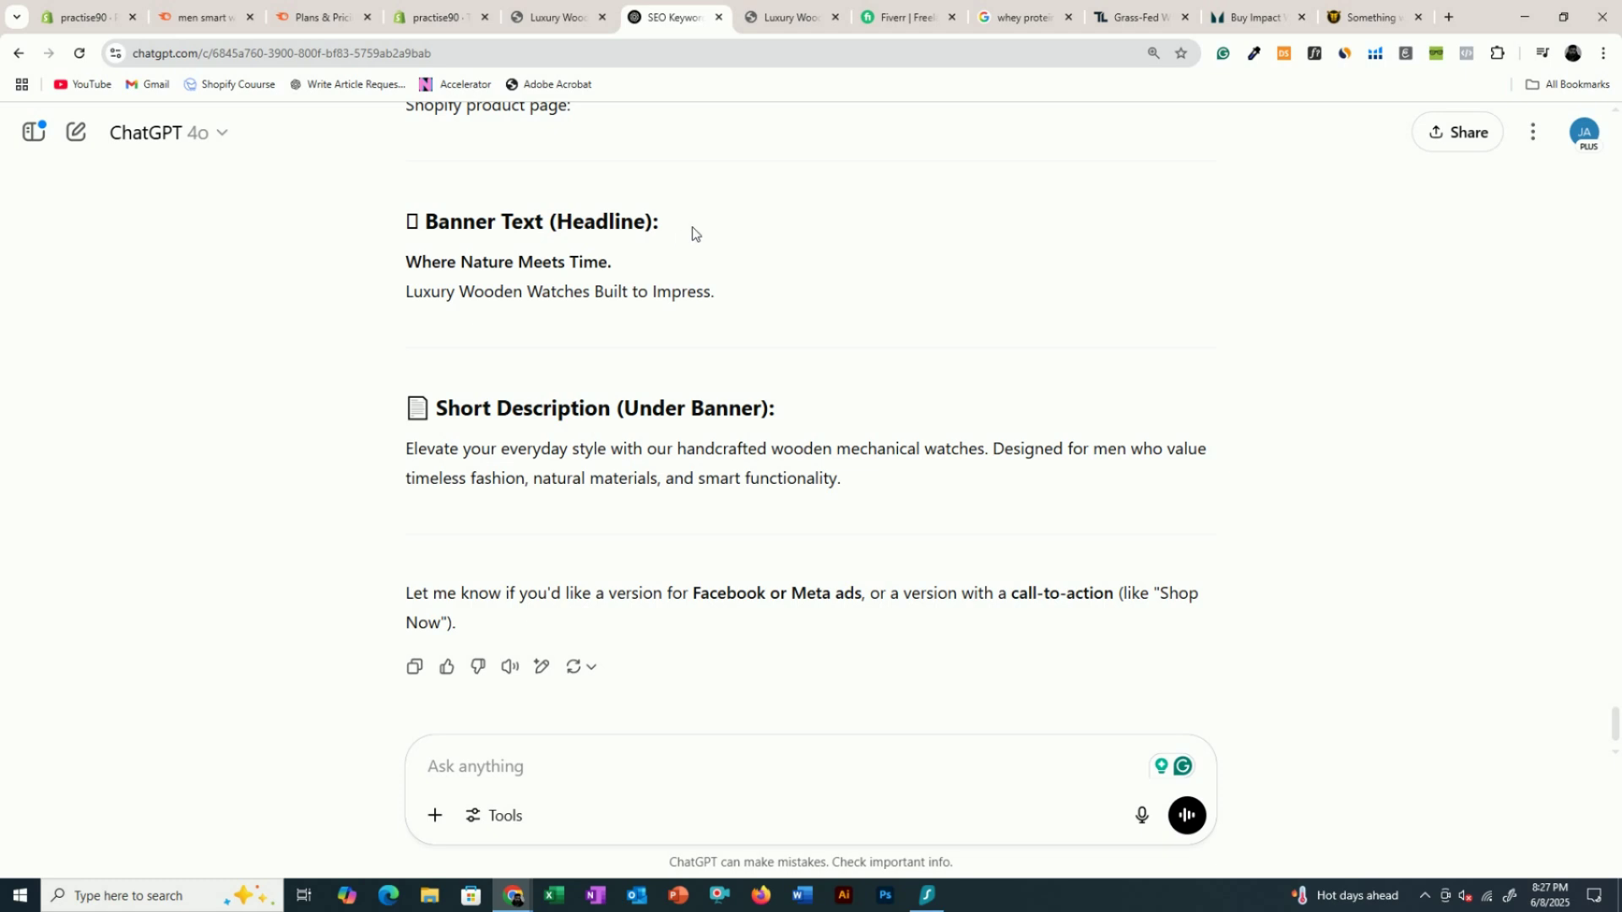
left_click(768, 7)
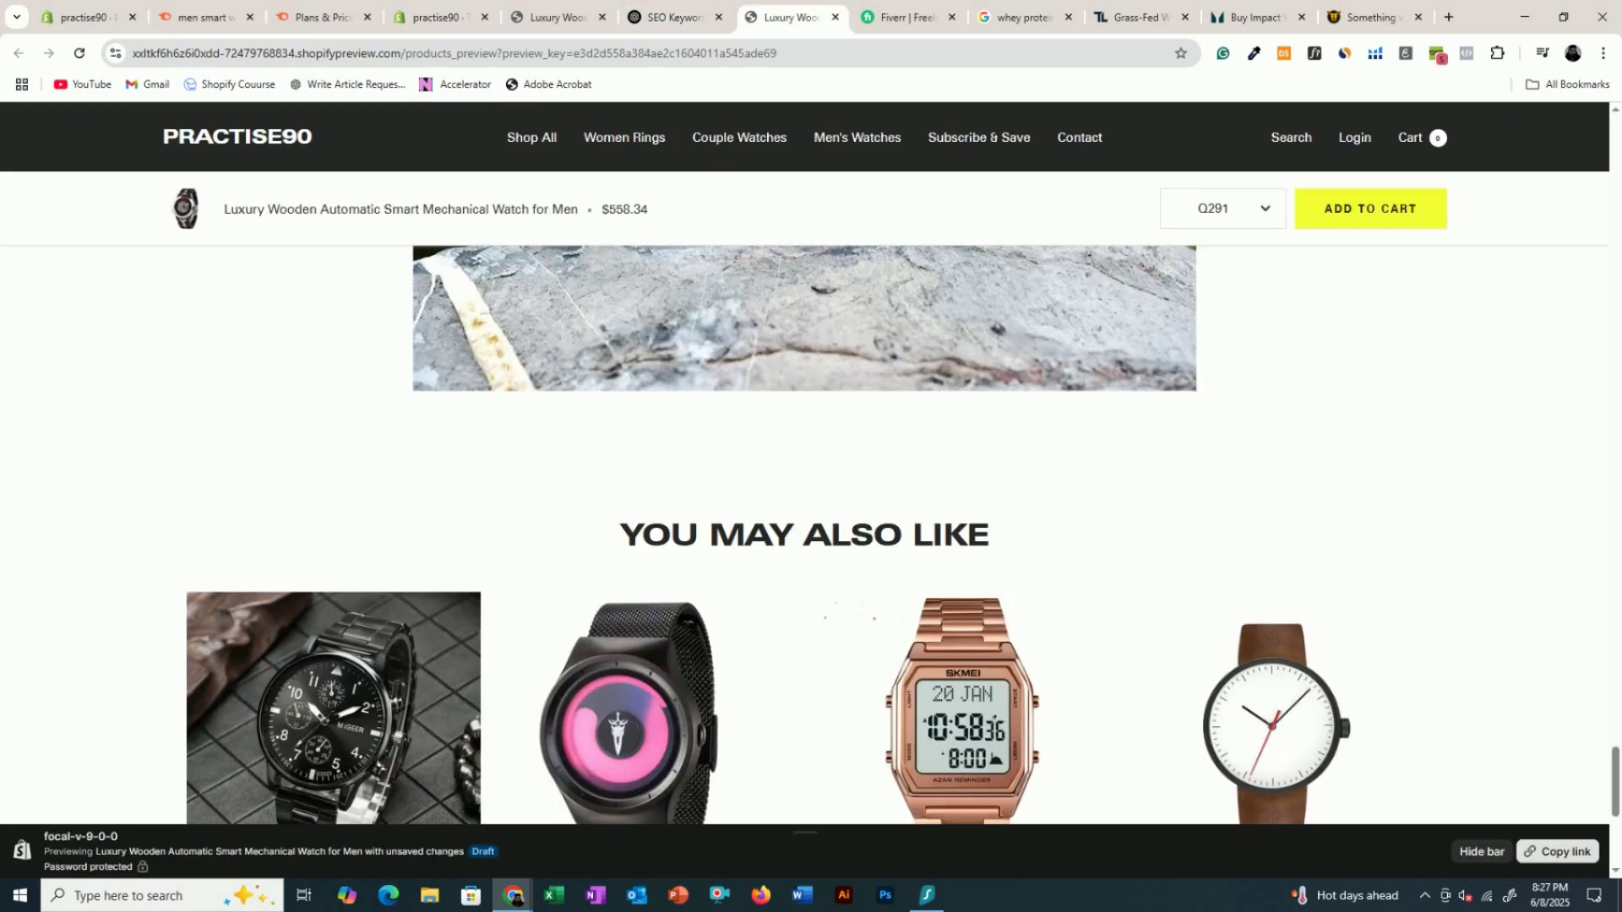